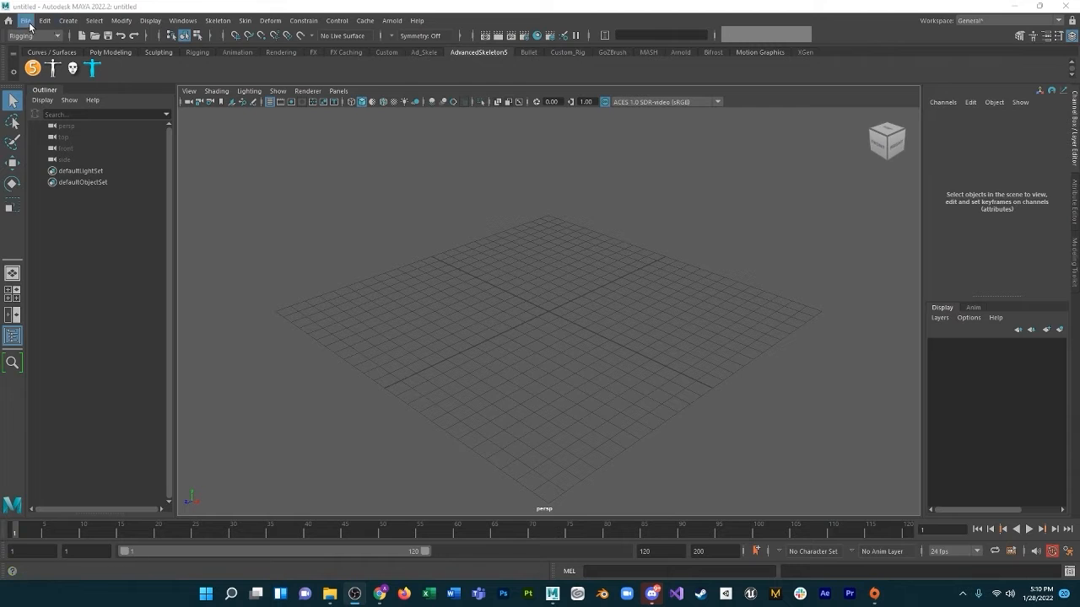
Start a new project and set its location to the Other folder on the G: drive.
{"action": "left_click", "coordinate": [27, 21]}
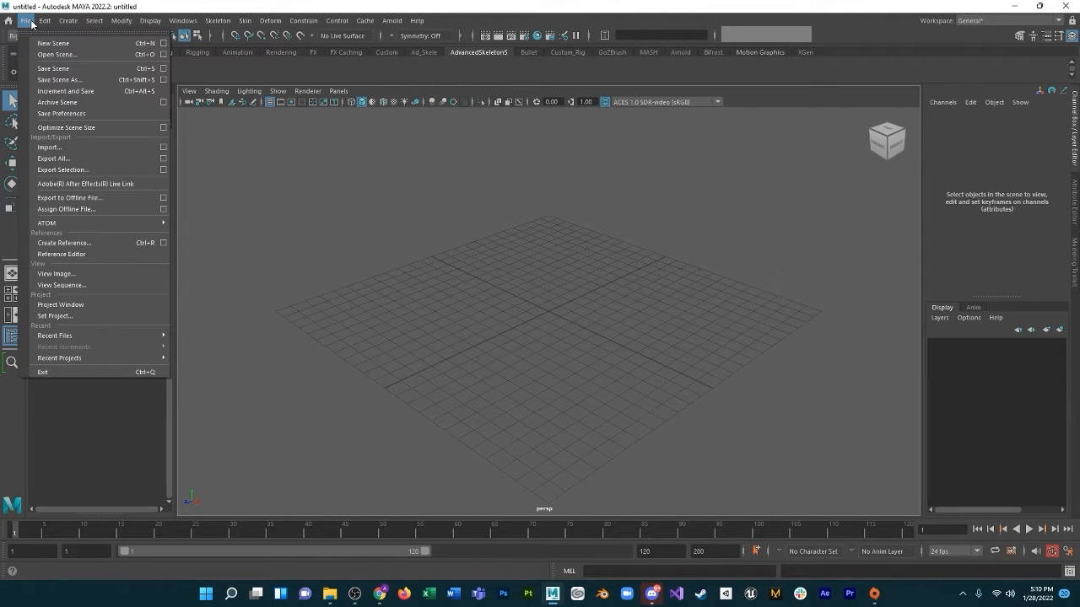
{"action": "left_click", "coordinate": [87, 303]}
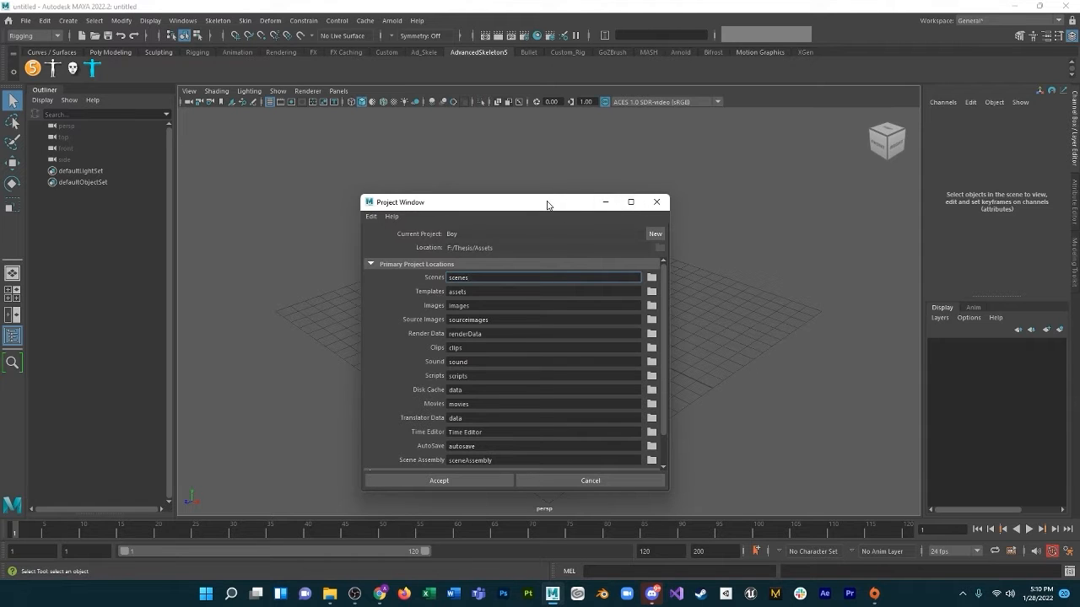
{"action": "left_click_drag", "start_coordinate": [553, 204], "coordinate": [591, 191]}
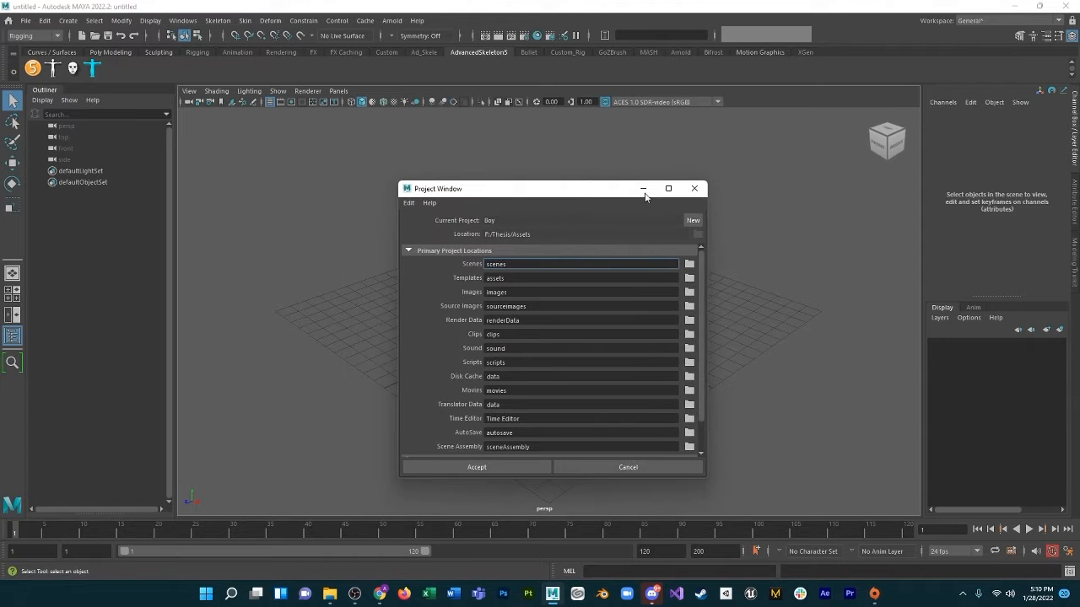
{"action": "left_click", "coordinate": [694, 221]}
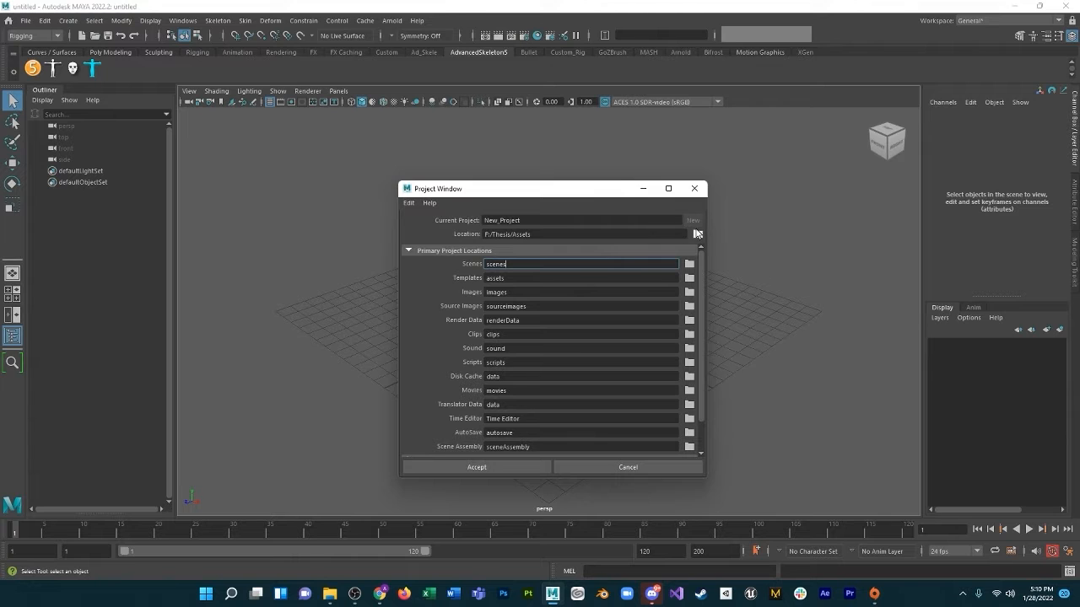
{"action": "left_click", "coordinate": [697, 235]}
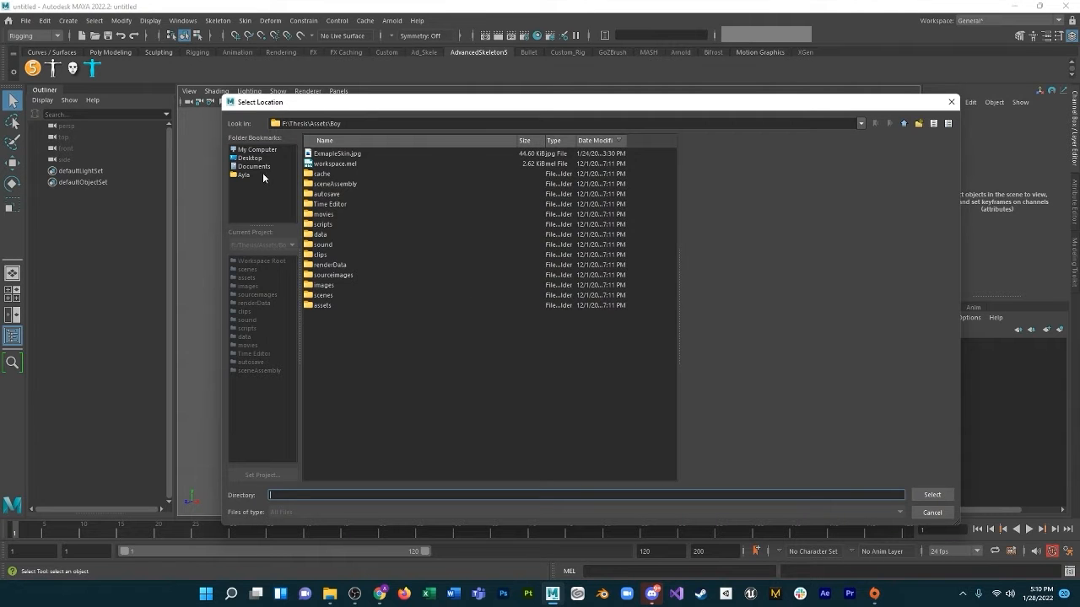
{"action": "left_click", "coordinate": [256, 149]}
{"action": "double_click", "coordinate": [322, 175]}
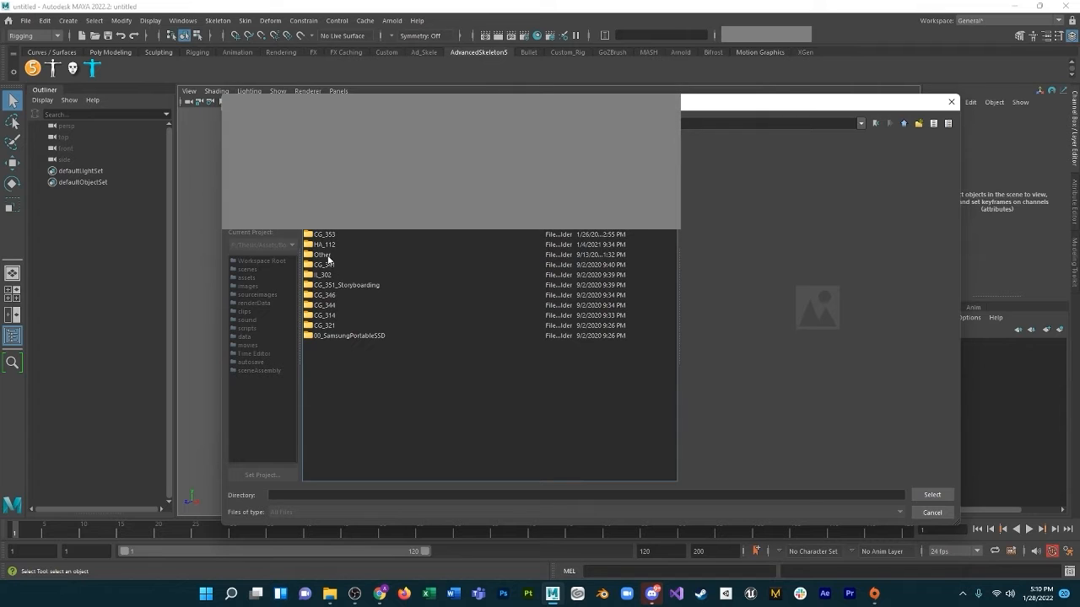
{"action": "left_click", "coordinate": [328, 256]}
{"action": "double_click", "coordinate": [328, 256]}
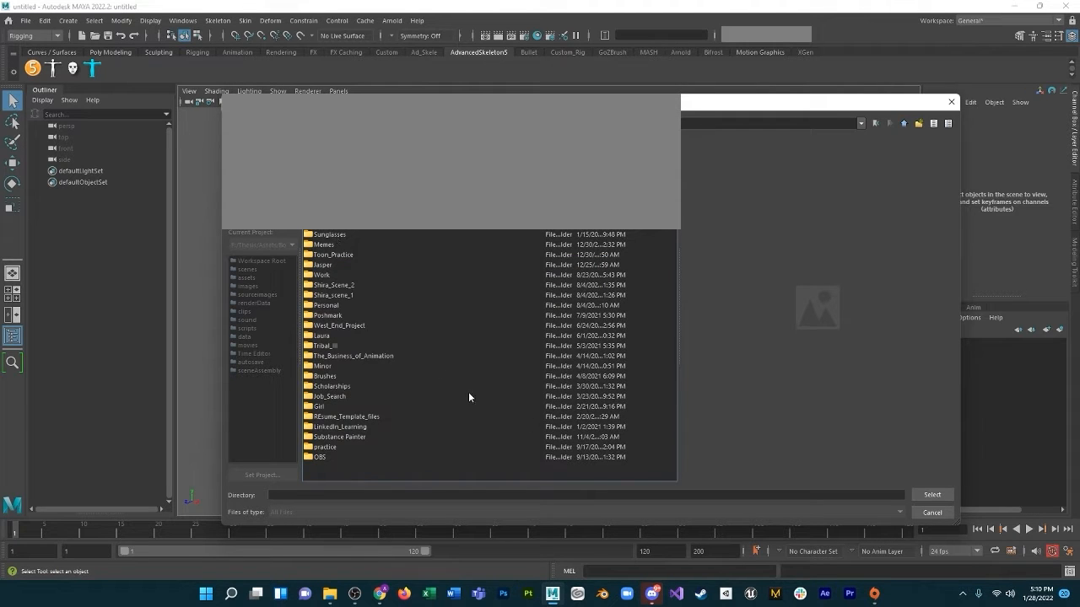
{"action": "left_click", "coordinate": [949, 496]}
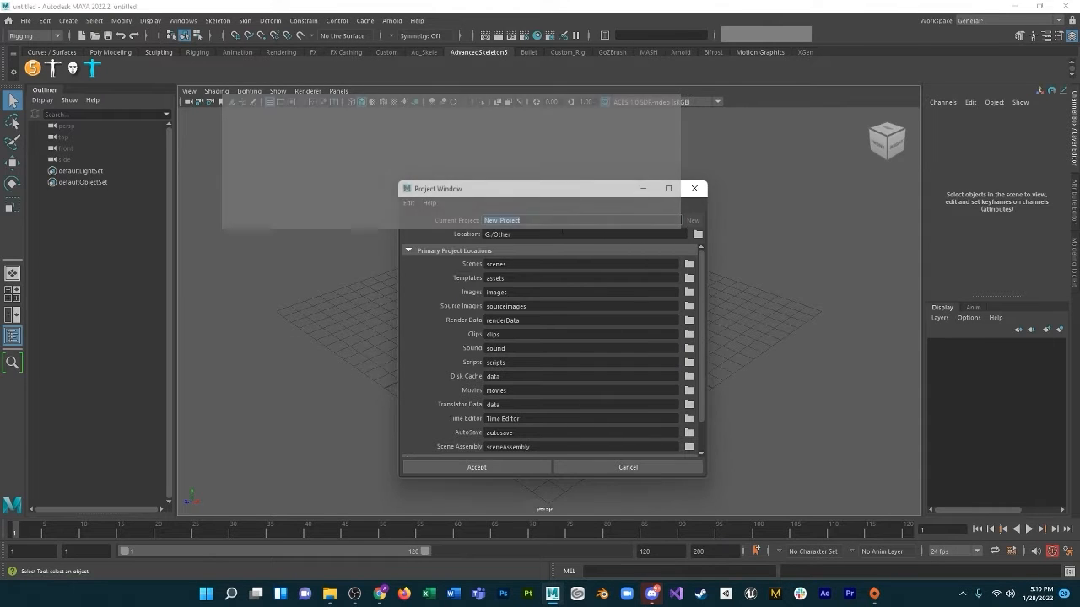
Name the new project Sunglasses_Model, create it, and set that folder as the current project.
{"action": "type", "text": "Sunglasses_Model"}
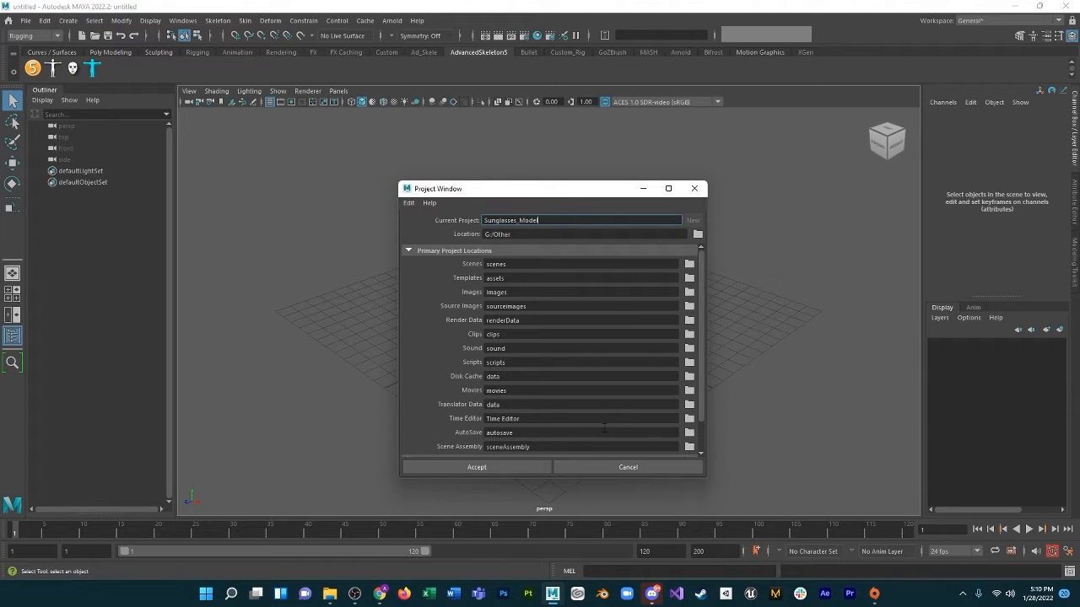
{"action": "left_click", "coordinate": [505, 467]}
{"action": "left_click", "coordinate": [26, 21]}
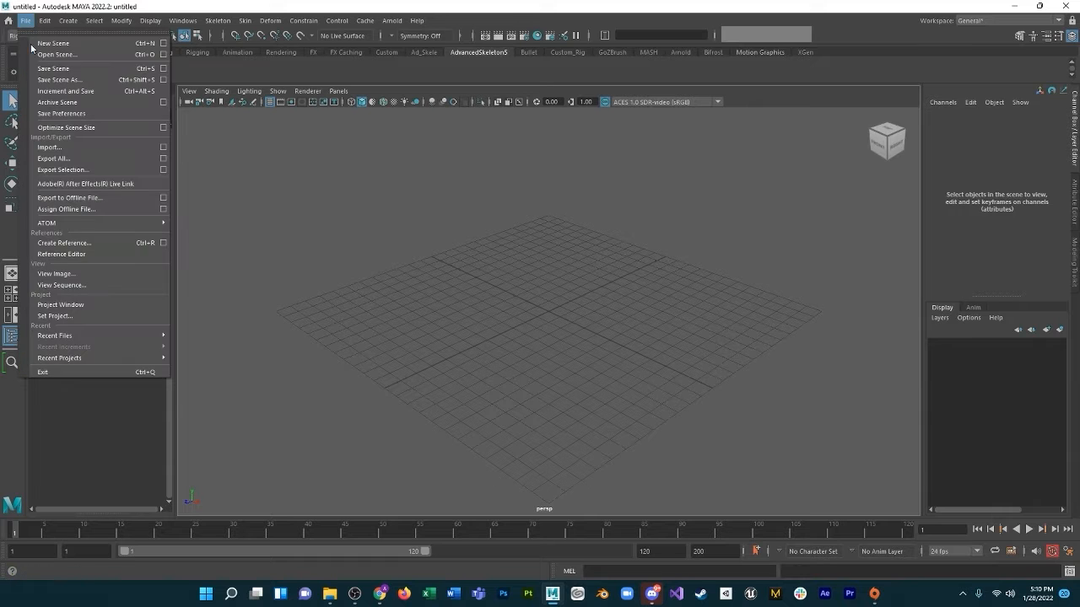
{"action": "left_click", "coordinate": [102, 316]}
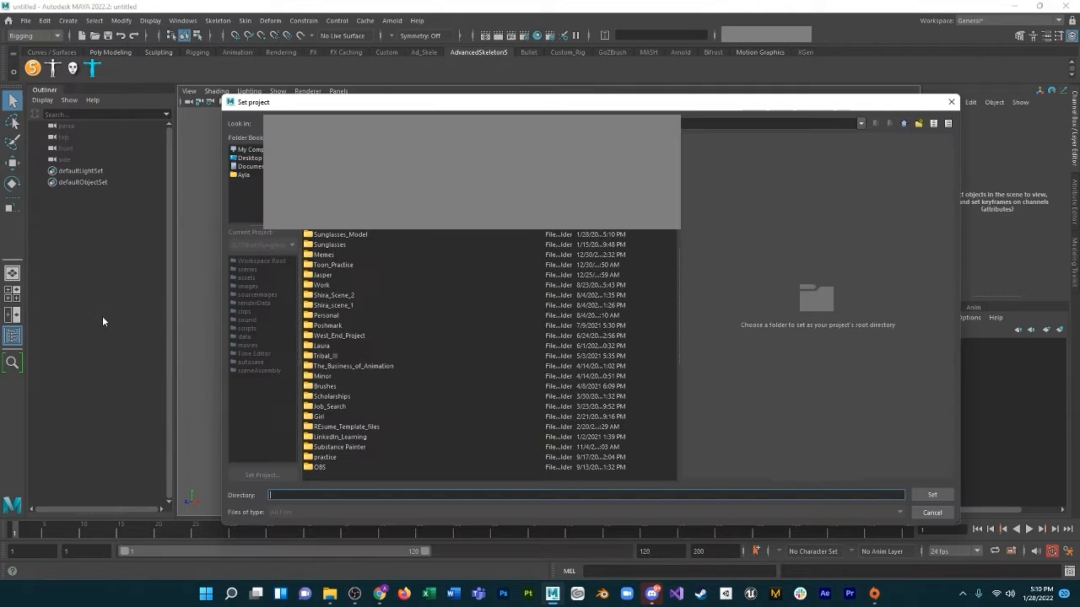
{"action": "left_click", "coordinate": [370, 235]}
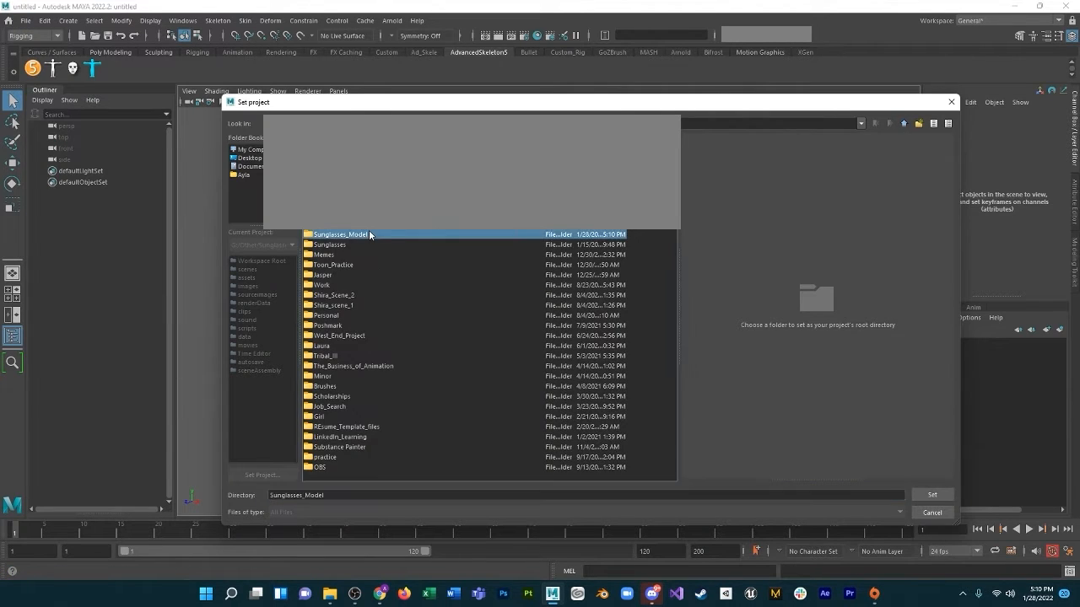
{"action": "left_click", "coordinate": [933, 495]}
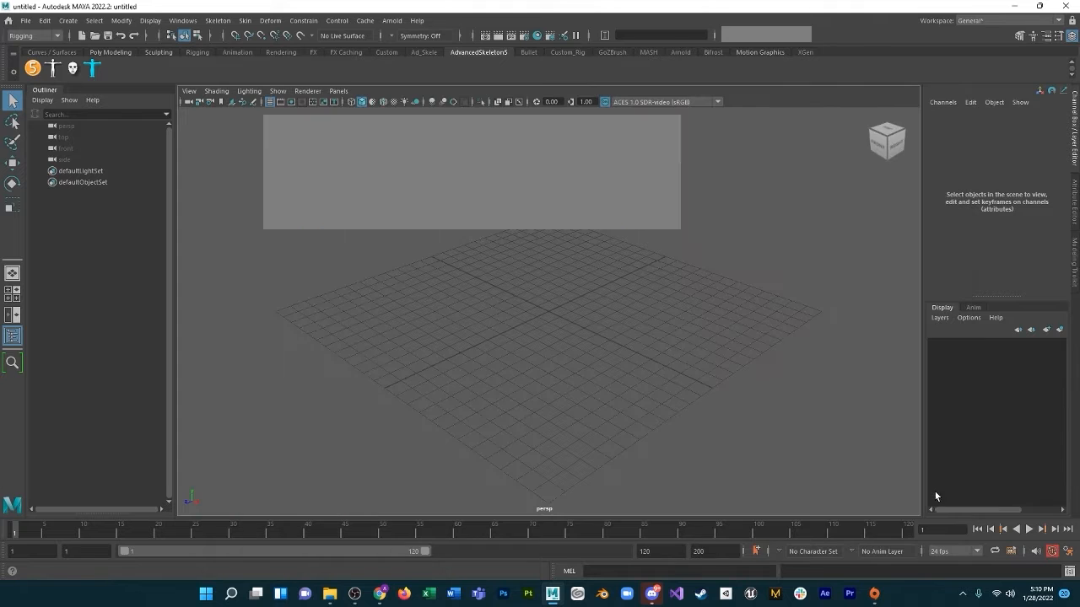
Save the scene as Sunglasses_1 in the project's scenes folder.
{"action": "left_click", "coordinate": [23, 21]}
{"action": "left_click", "coordinate": [56, 79]}
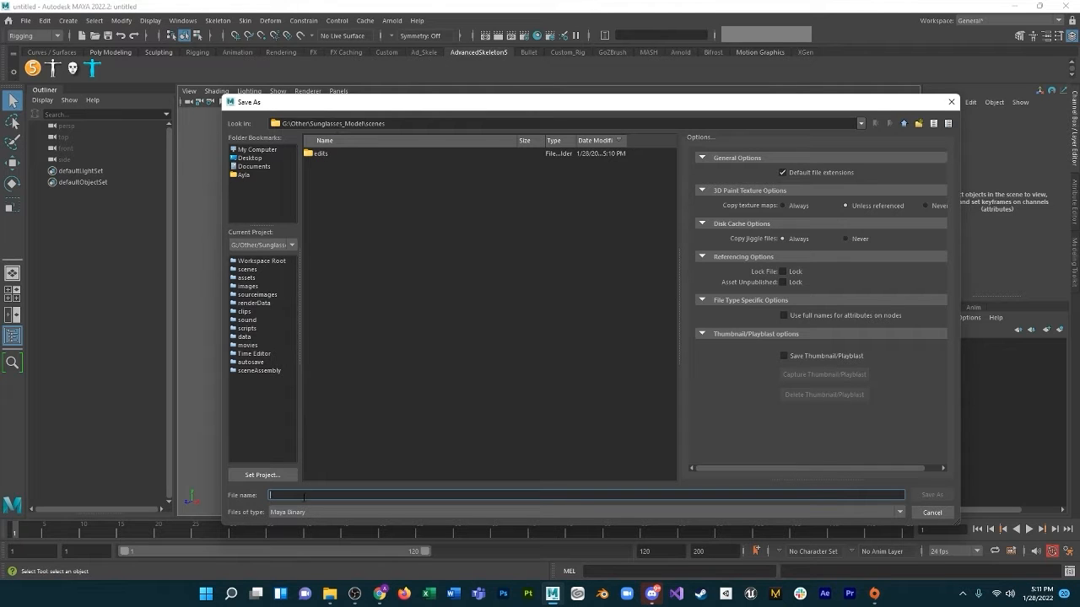
{"action": "type", "text": "S"}
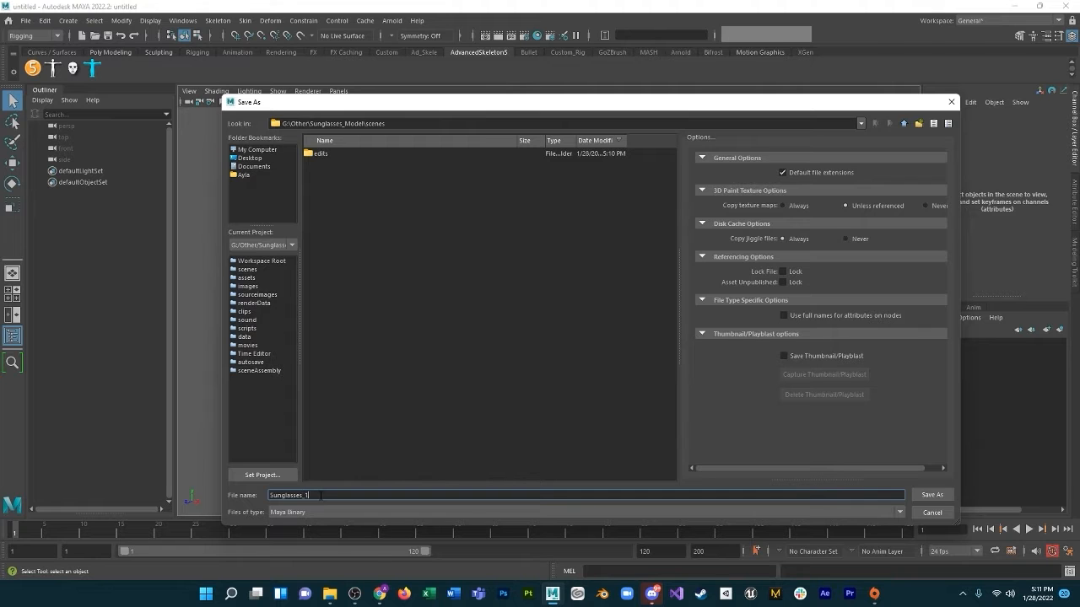
{"action": "type", "text": "unglasses_1"}
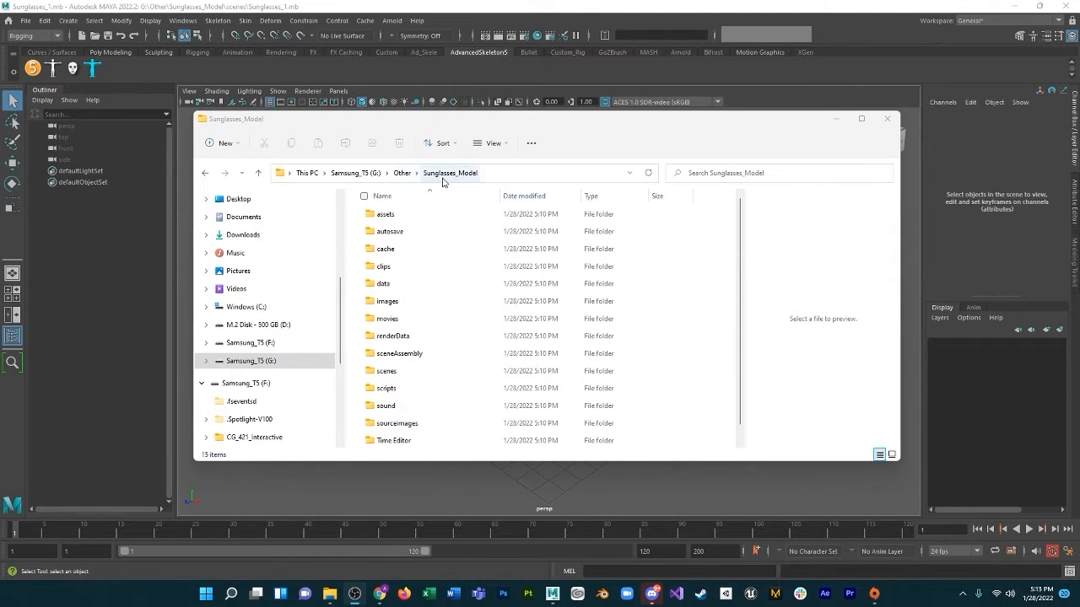
Examine the Sunglasses_Front and Sunglasses_Side reference images in the project's sourceimages folder using File Explorer, and return to Maya.
{"action": "double_click", "coordinate": [405, 425]}
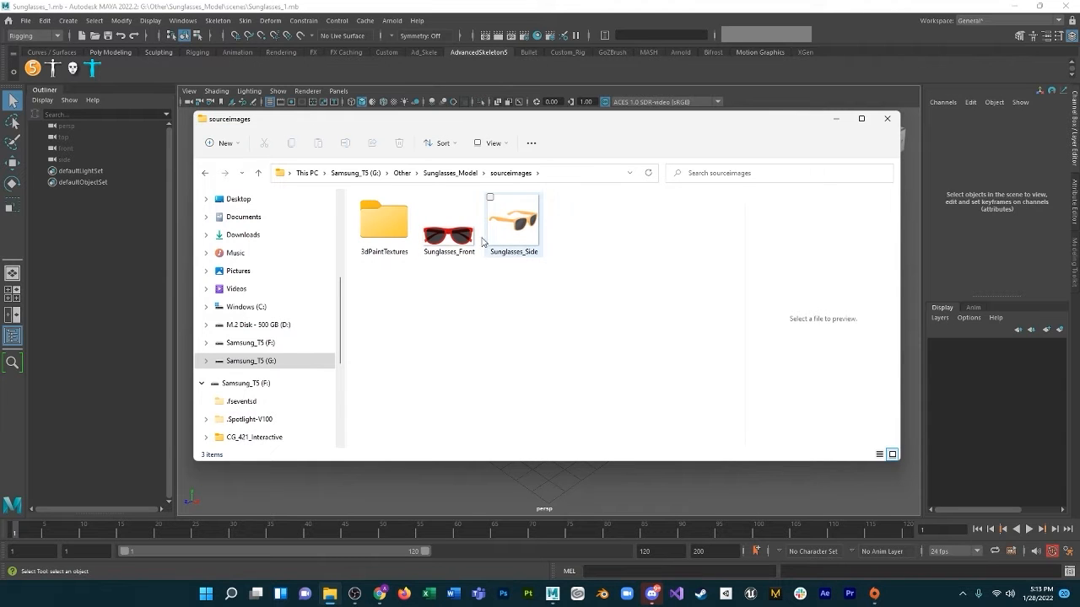
{"action": "left_click", "coordinate": [449, 229]}
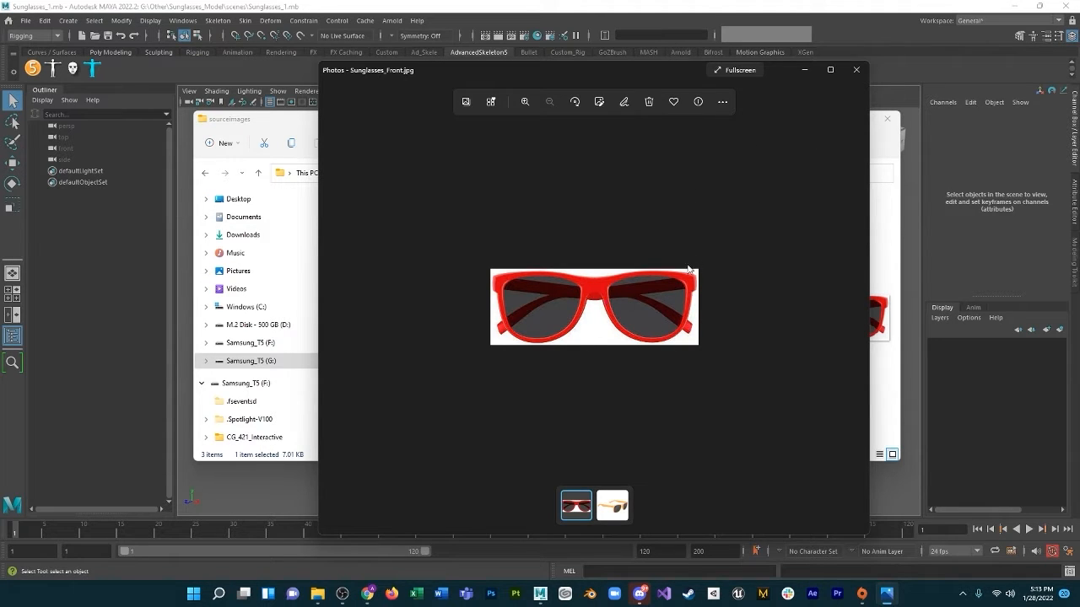
{"action": "left_click", "coordinate": [856, 70]}
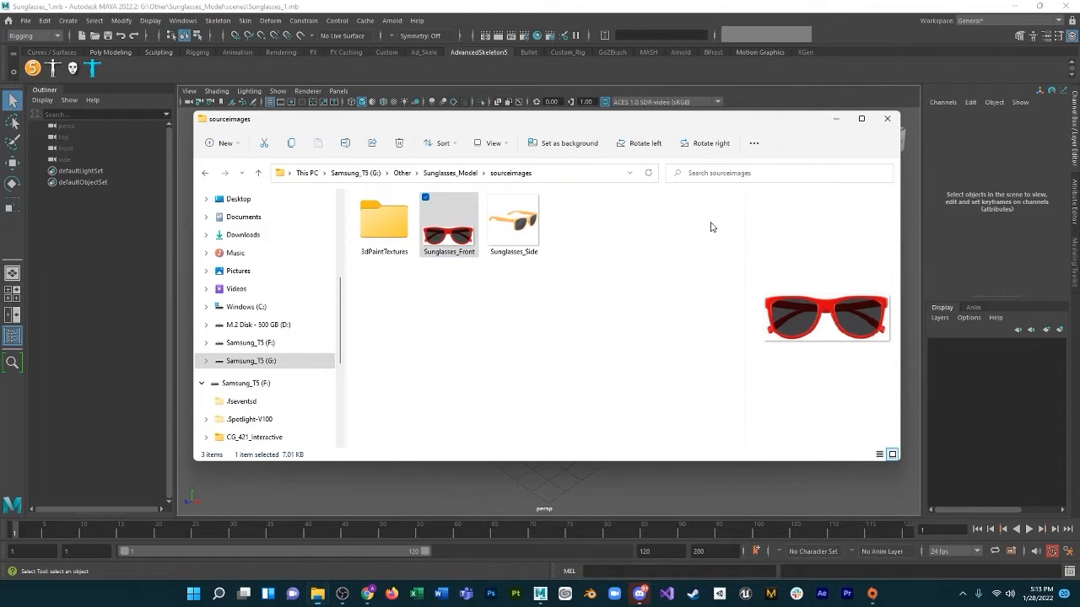
{"action": "double_click", "coordinate": [532, 230]}
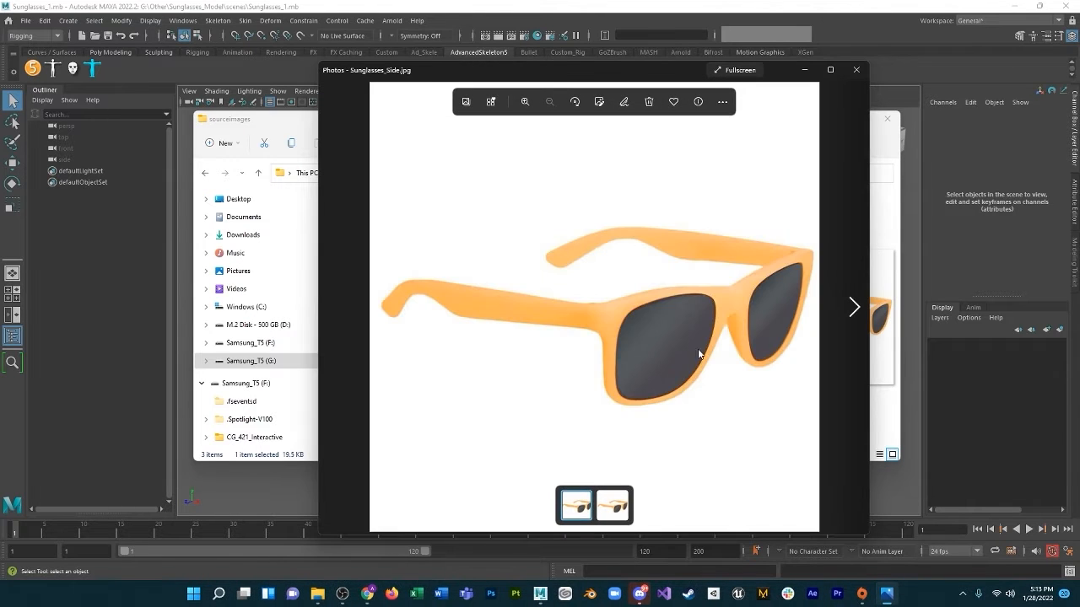
{"action": "left_click", "coordinate": [856, 70]}
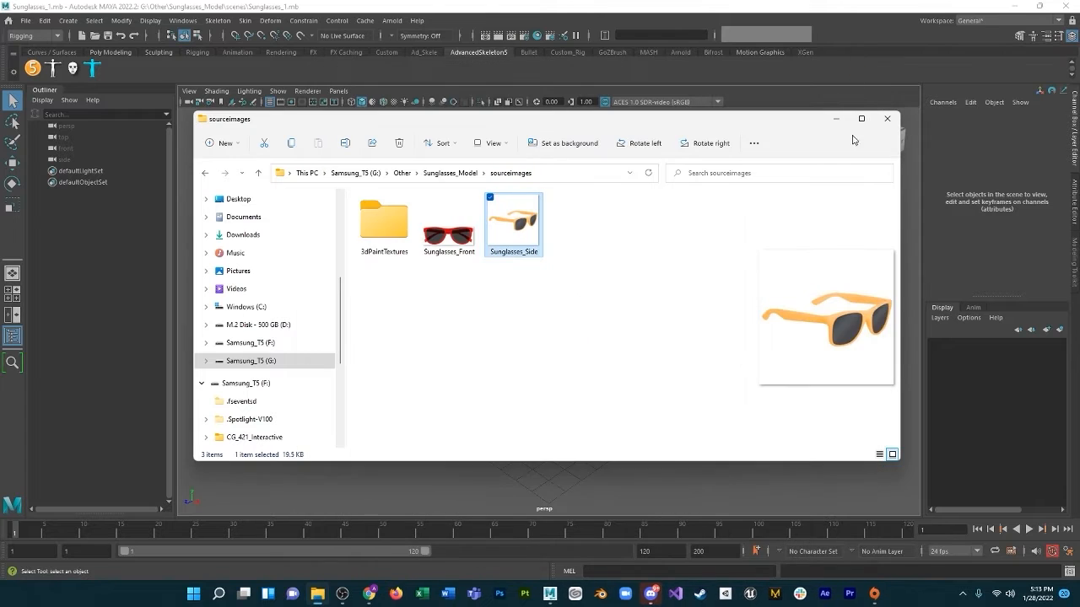
{"action": "left_click", "coordinate": [836, 120]}
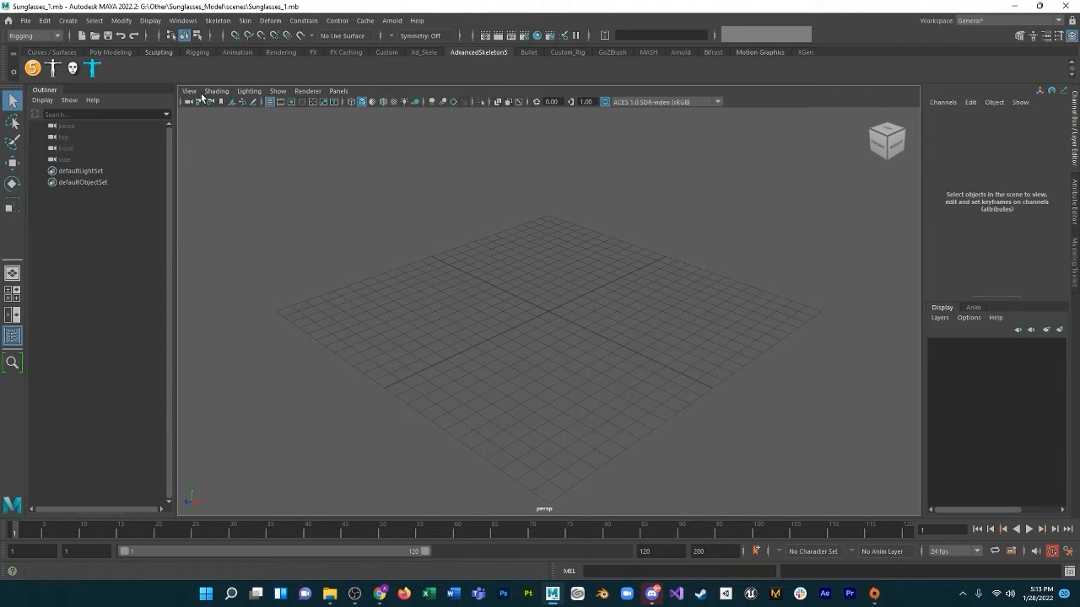
Switch to the four-view layout and import Sunglasses_Front.jpg as an image plane in the front view.
{"action": "key", "text": "space"}
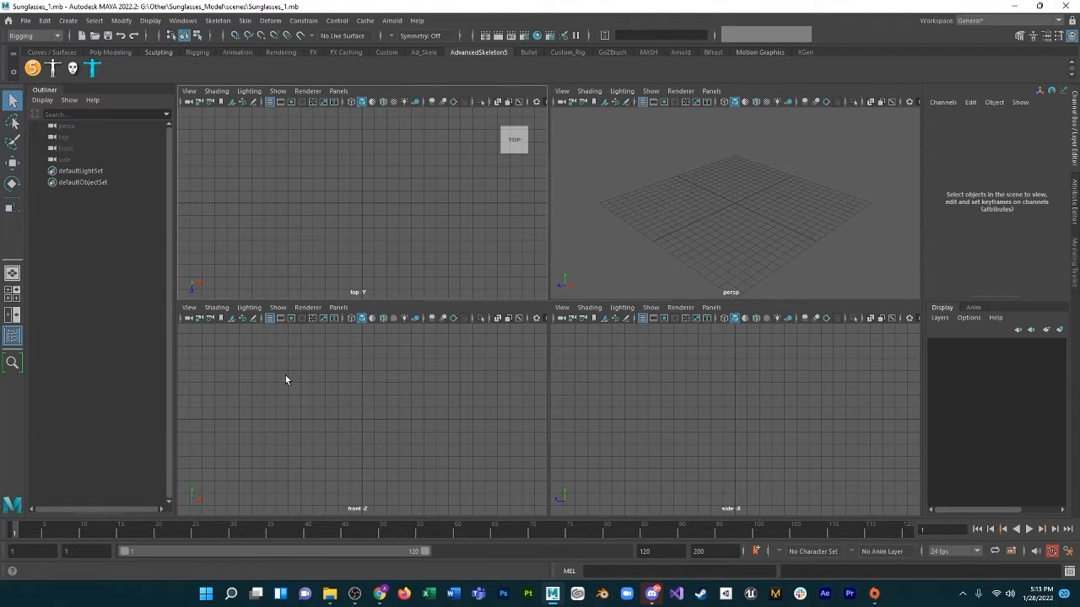
{"action": "left_click", "coordinate": [188, 309]}
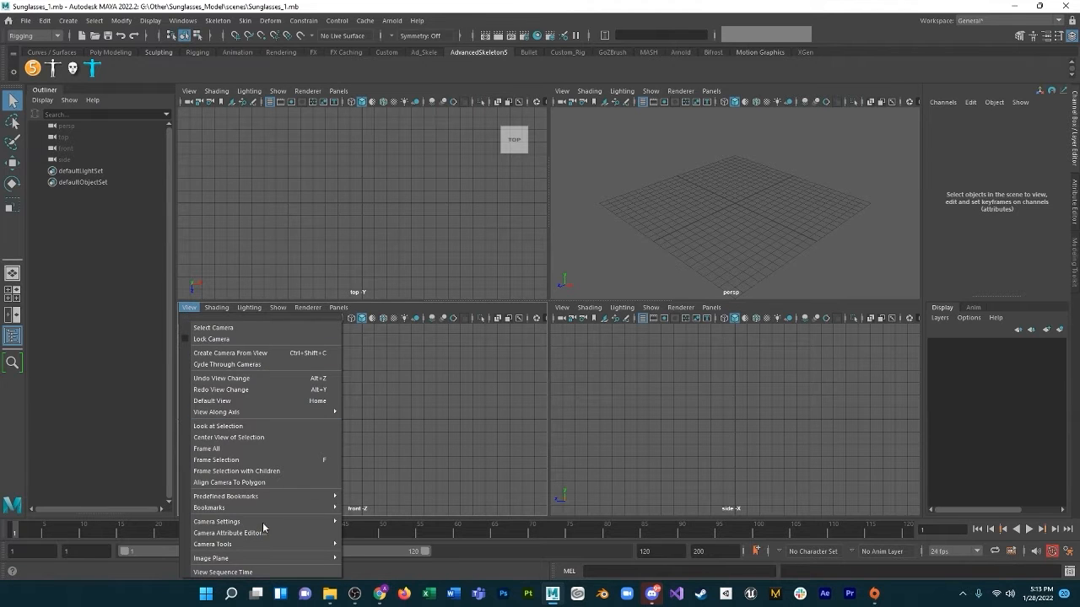
{"action": "mouse_move", "coordinate": [272, 558]}
{"action": "left_click", "coordinate": [374, 568]}
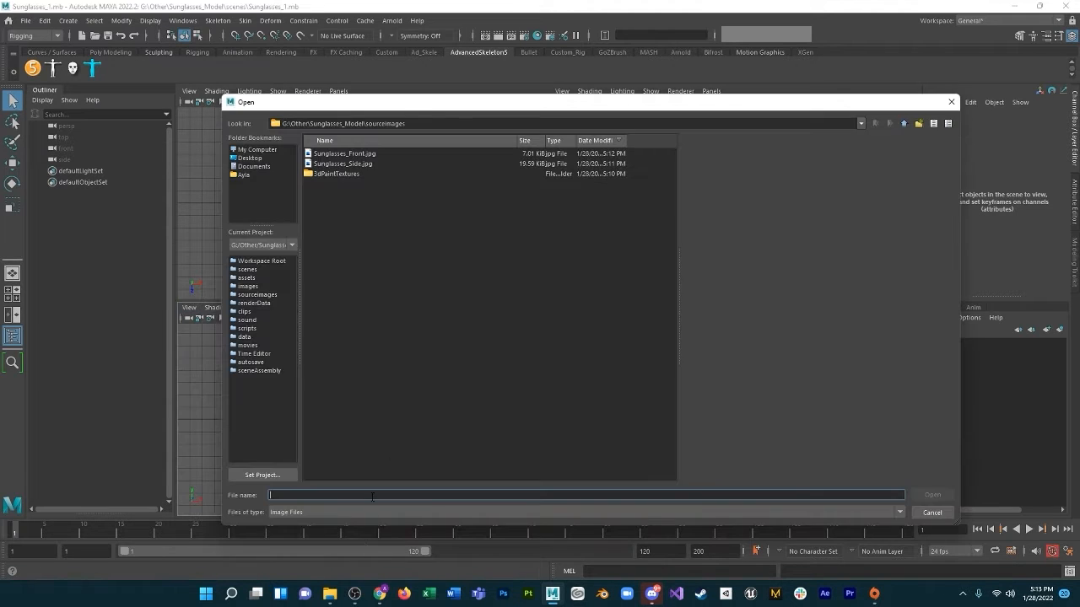
{"action": "double_click", "coordinate": [353, 157]}
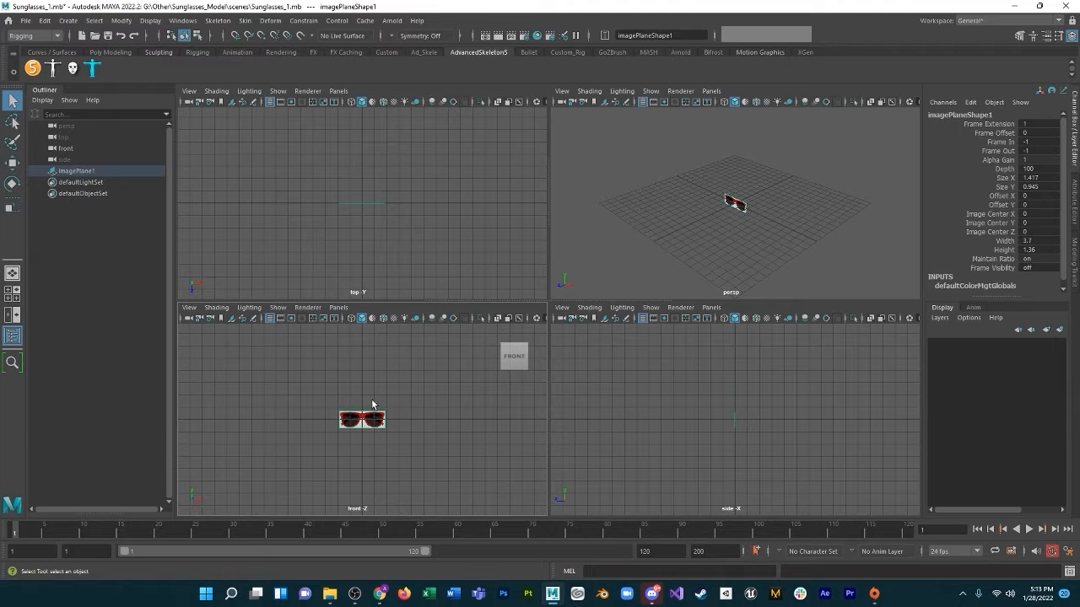
{"action": "scroll", "coordinate": [372, 435], "scroll_direction": "up", "scroll_amount": 4}
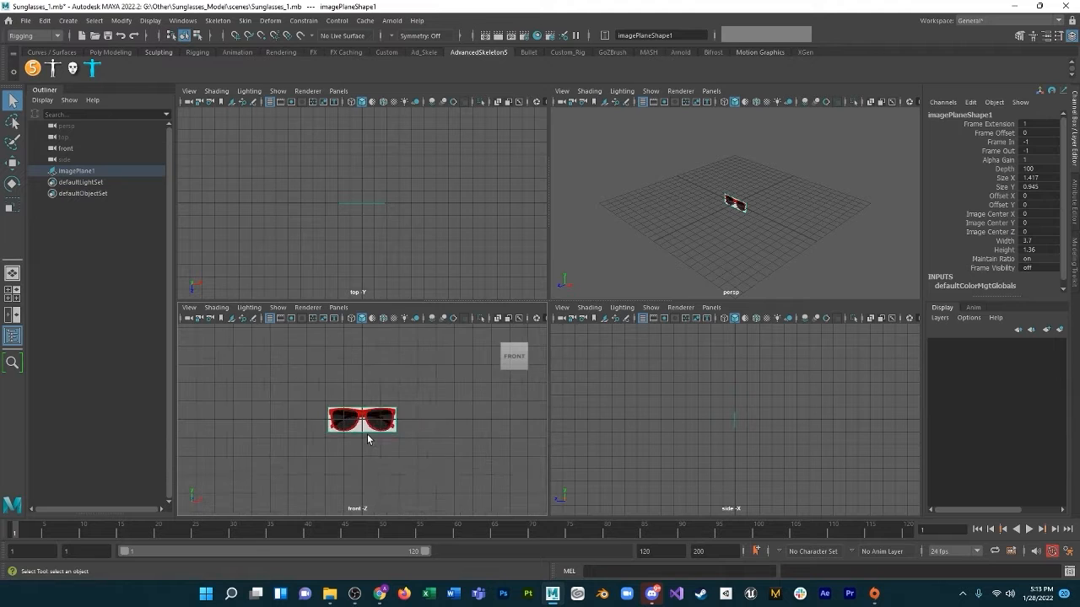
Import Sunglasses_Side.jpg as an image plane in the side view.
{"action": "left_click", "coordinate": [759, 393]}
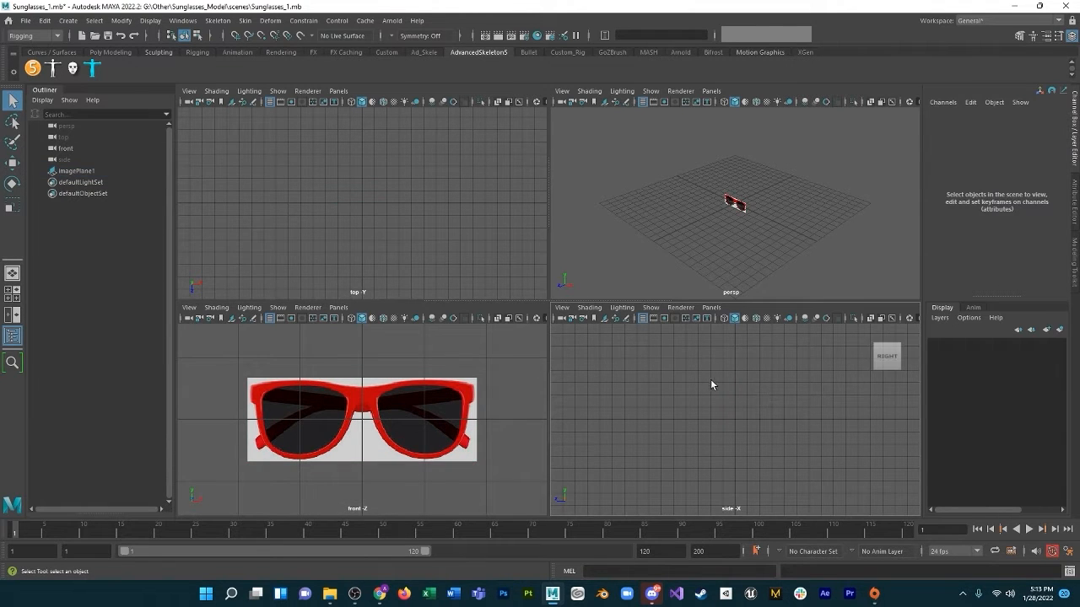
{"action": "left_click", "coordinate": [562, 307]}
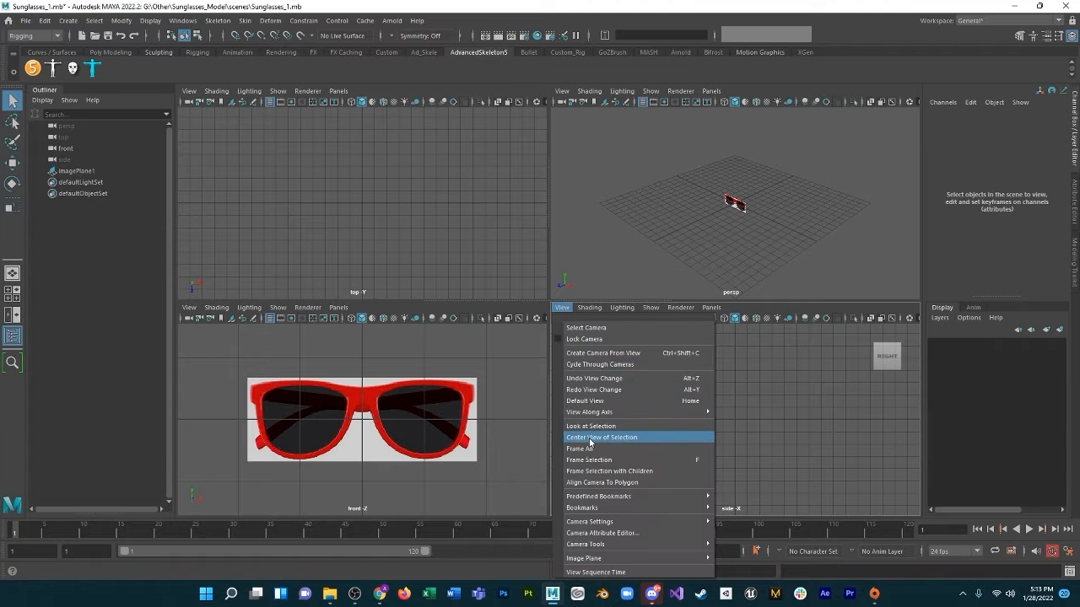
{"action": "mouse_move", "coordinate": [604, 558]}
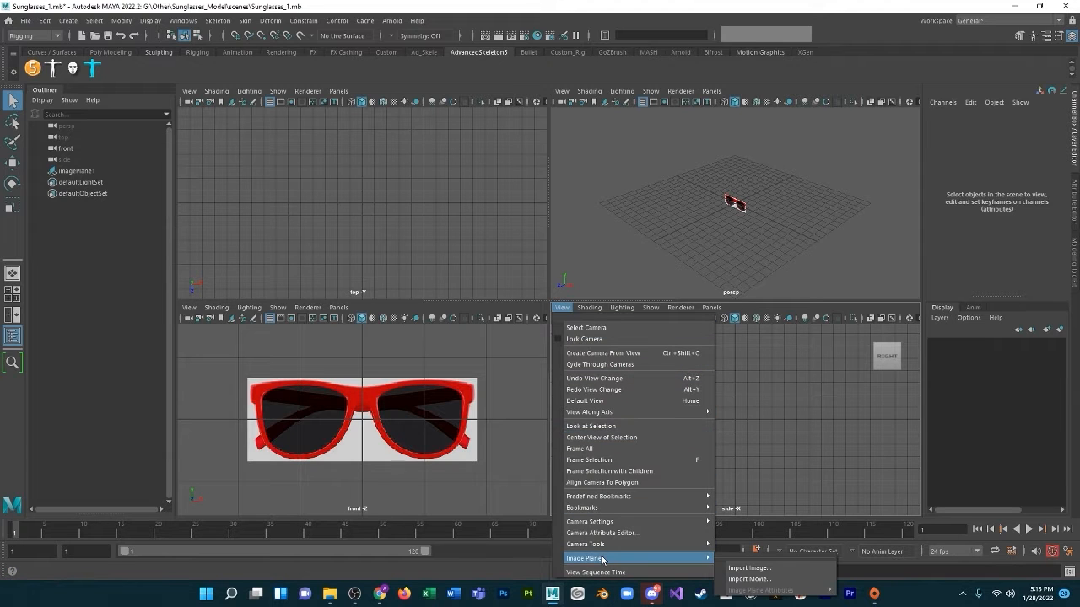
{"action": "left_click", "coordinate": [749, 570]}
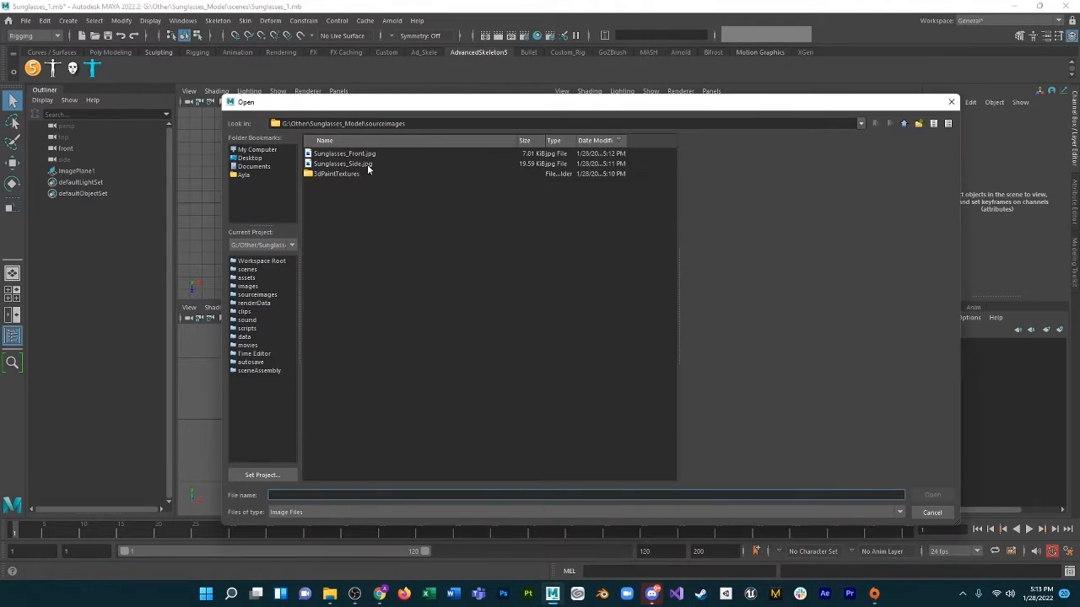
{"action": "left_click", "coordinate": [364, 165]}
{"action": "left_click", "coordinate": [931, 496]}
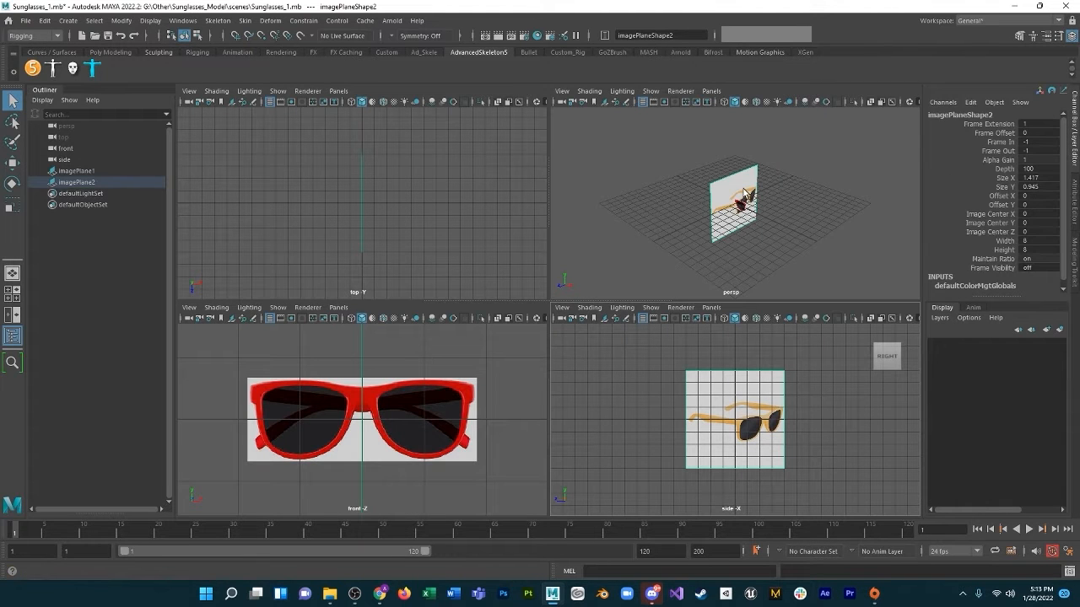
Move the side image plane to about -15.4 on X and the front image plane to about -13.3 on Z.
{"action": "left_click", "coordinate": [745, 194]}
{"action": "left_click", "coordinate": [742, 209]}
{"action": "key", "text": "w"}
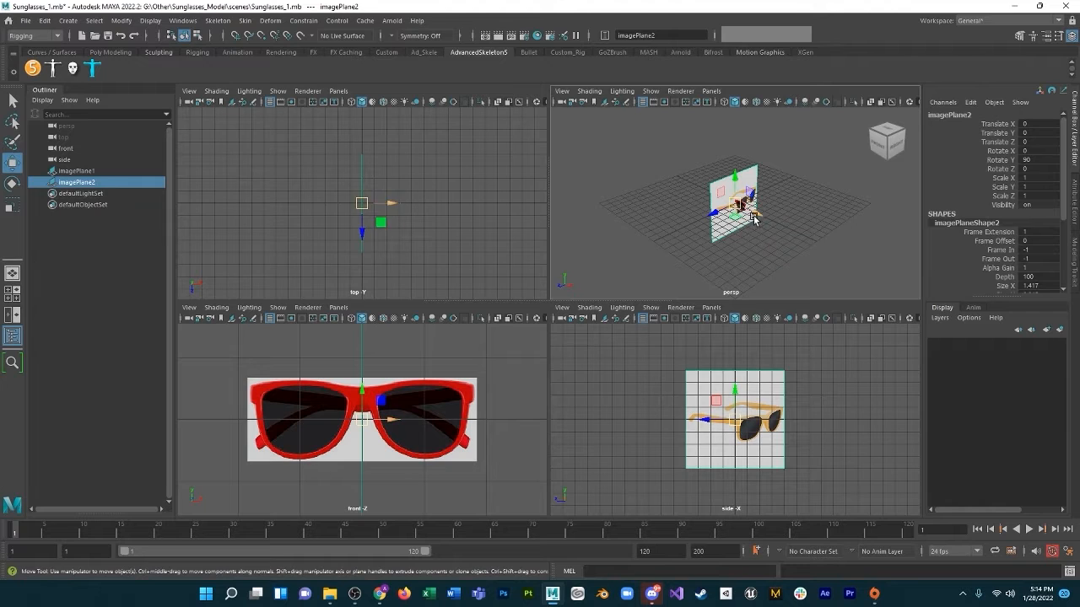
{"action": "left_click_drag", "start_coordinate": [753, 218], "coordinate": [684, 179]}
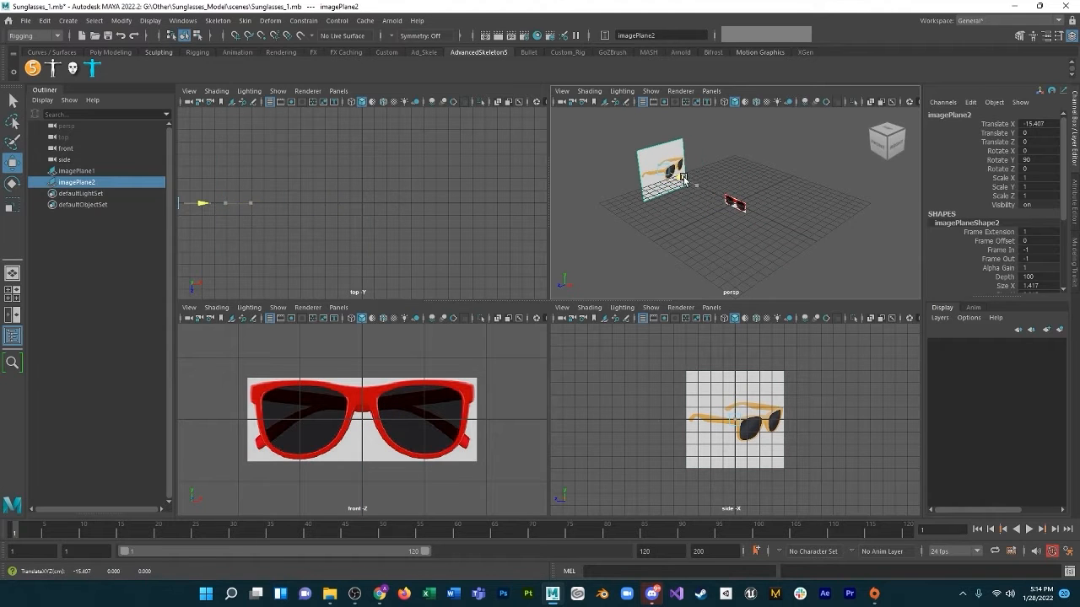
{"action": "left_click", "coordinate": [732, 203]}
{"action": "left_click_drag", "start_coordinate": [719, 216], "coordinate": [779, 173]}
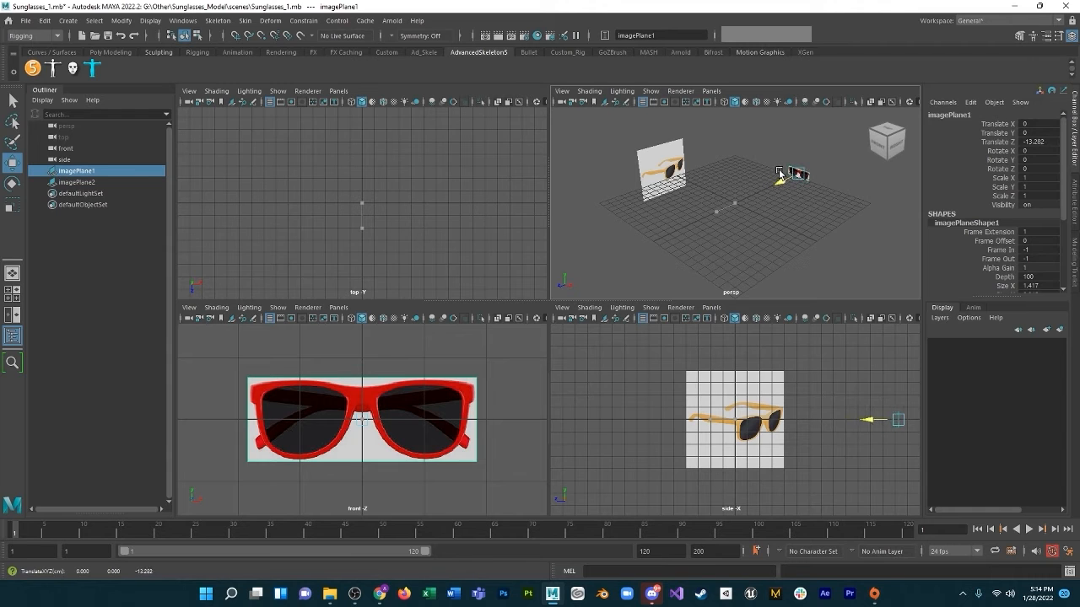
Scale the front image plane uniformly to about 2.48.
{"action": "left_click_drag", "start_coordinate": [714, 205], "coordinate": [757, 190], "text": "alt"}
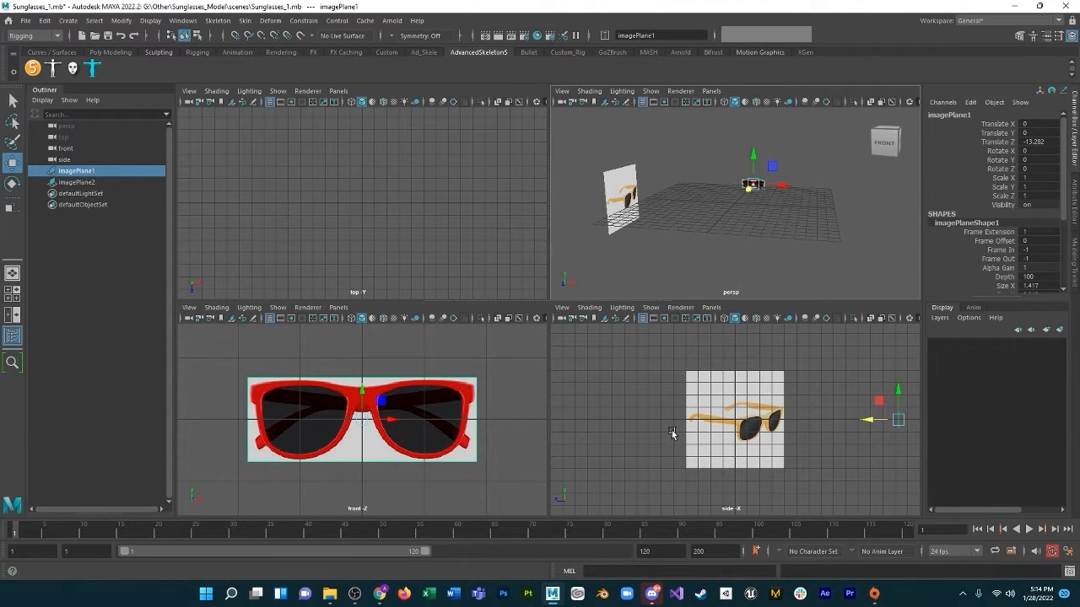
{"action": "scroll", "coordinate": [707, 422], "scroll_direction": "up", "scroll_amount": 5}
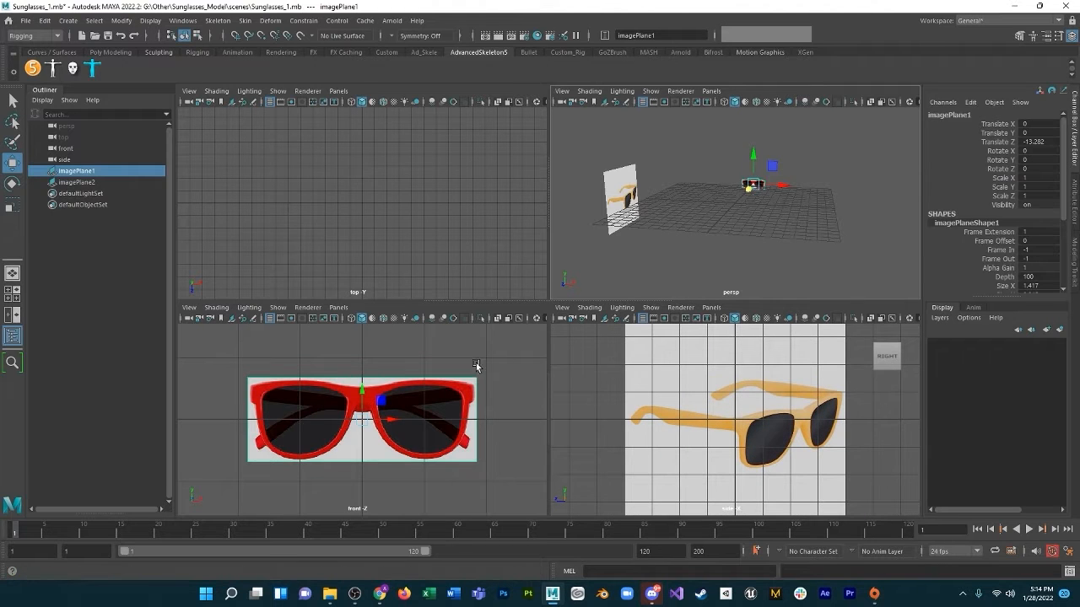
{"action": "left_click", "coordinate": [440, 396]}
{"action": "key", "text": "e"}
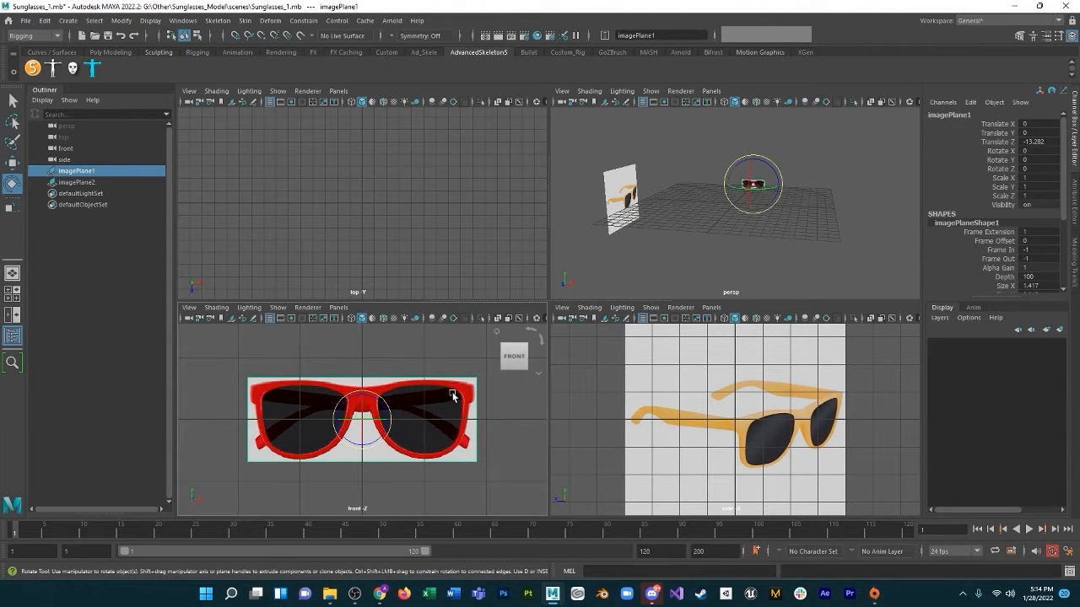
{"action": "key", "text": "r"}
{"action": "left_click_drag", "start_coordinate": [371, 422], "coordinate": [544, 498]}
{"action": "scroll", "coordinate": [454, 420], "scroll_direction": "down", "scroll_amount": 4}
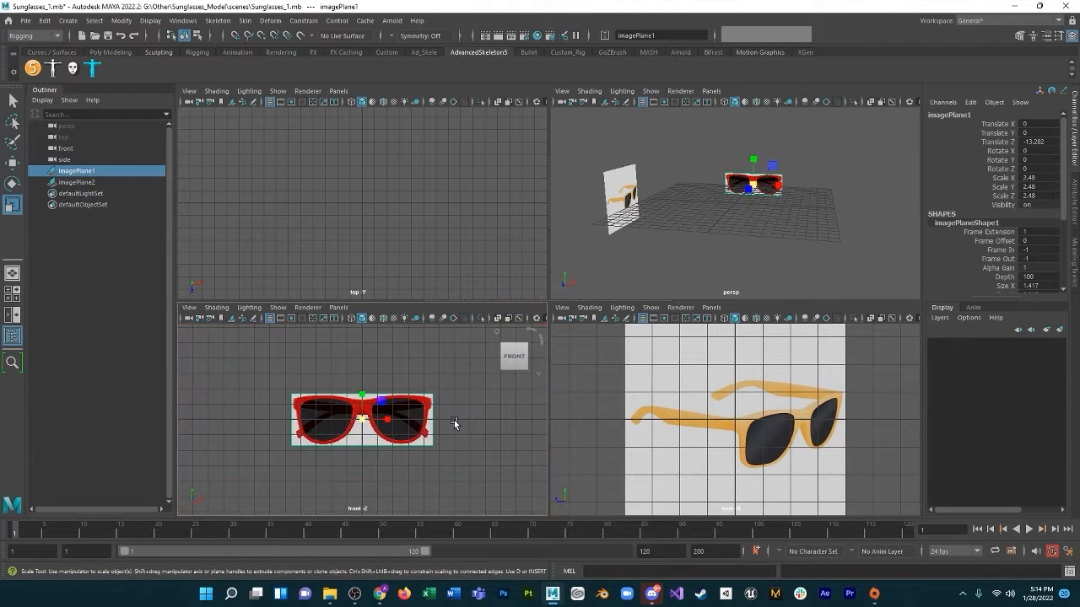
{"action": "scroll", "coordinate": [454, 420], "scroll_direction": "up", "scroll_amount": 2}
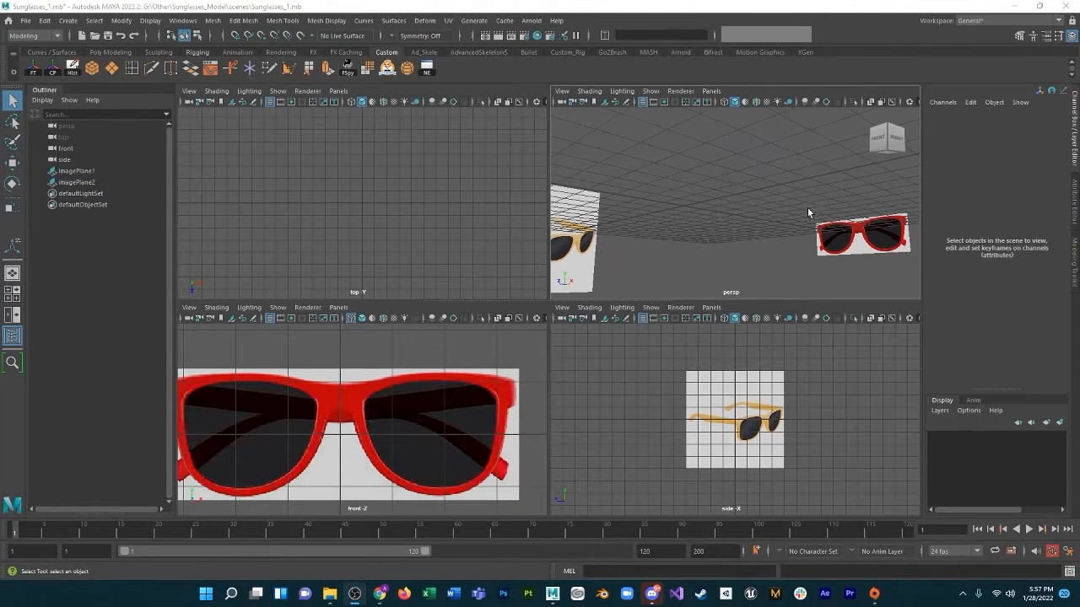
Maximize the front view and create a polygon cube at the origin, displayed in wireframe over the glasses reference.
{"action": "left_click_drag", "start_coordinate": [808, 208], "coordinate": [778, 231], "text": "alt"}
{"action": "left_click", "coordinate": [498, 331]}
{"action": "key", "text": "space"}
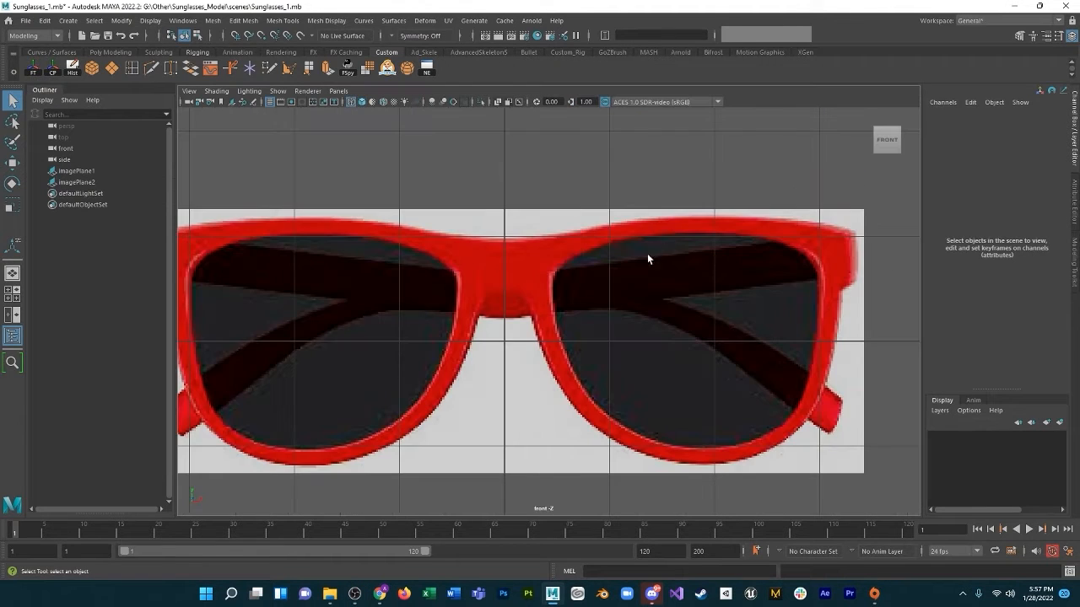
{"action": "scroll", "coordinate": [667, 248], "scroll_direction": "down", "scroll_amount": 2}
{"action": "scroll", "coordinate": [653, 246], "scroll_direction": "up", "scroll_amount": 1}
{"action": "scroll", "coordinate": [582, 253], "scroll_direction": "up", "scroll_amount": 3}
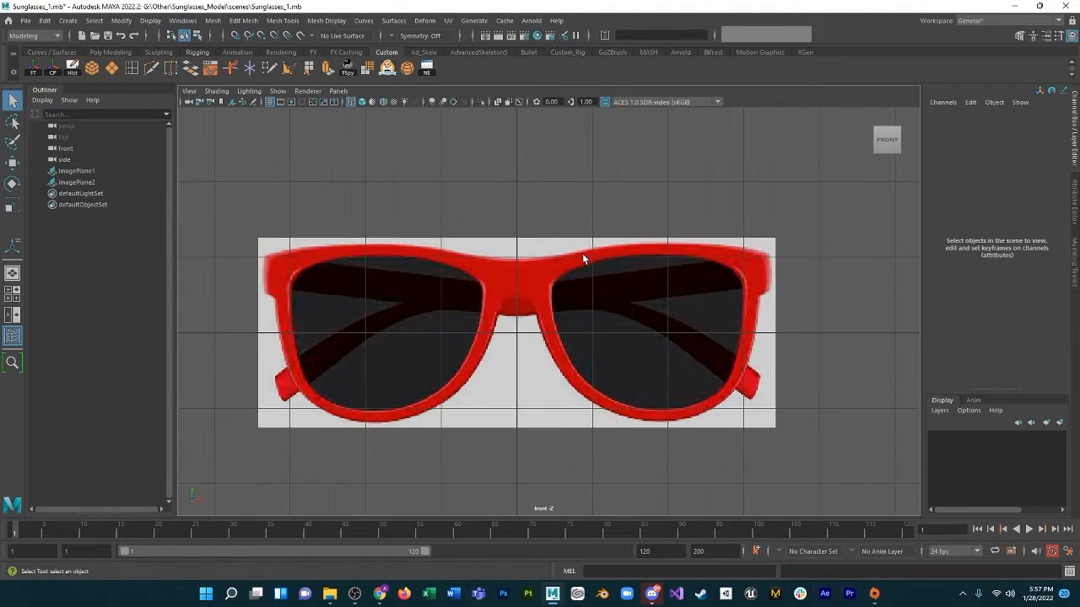
{"action": "left_click", "coordinate": [92, 68]}
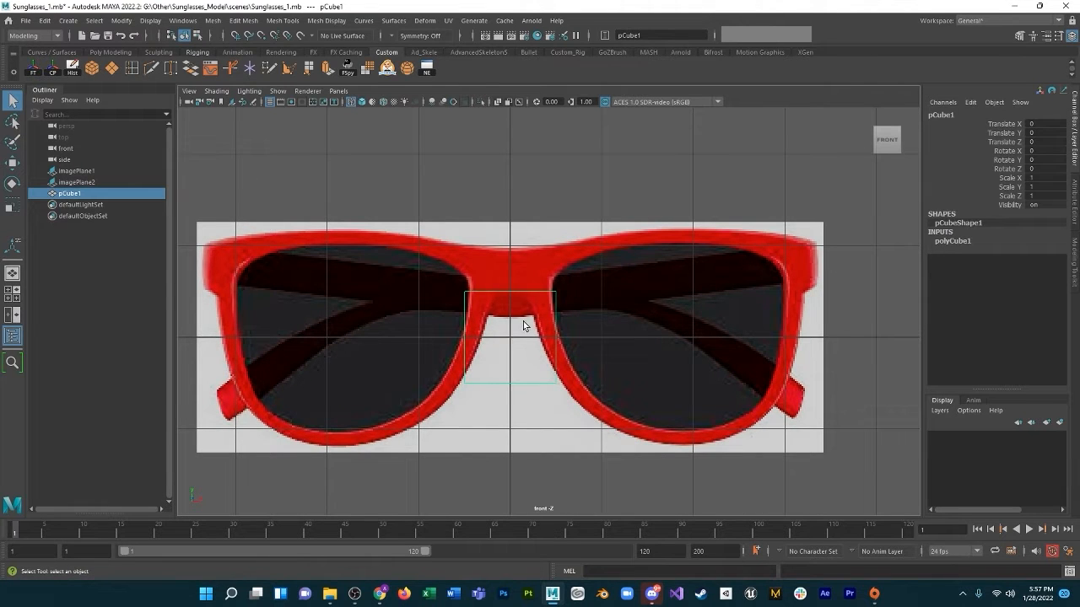
{"action": "key", "text": "5"}
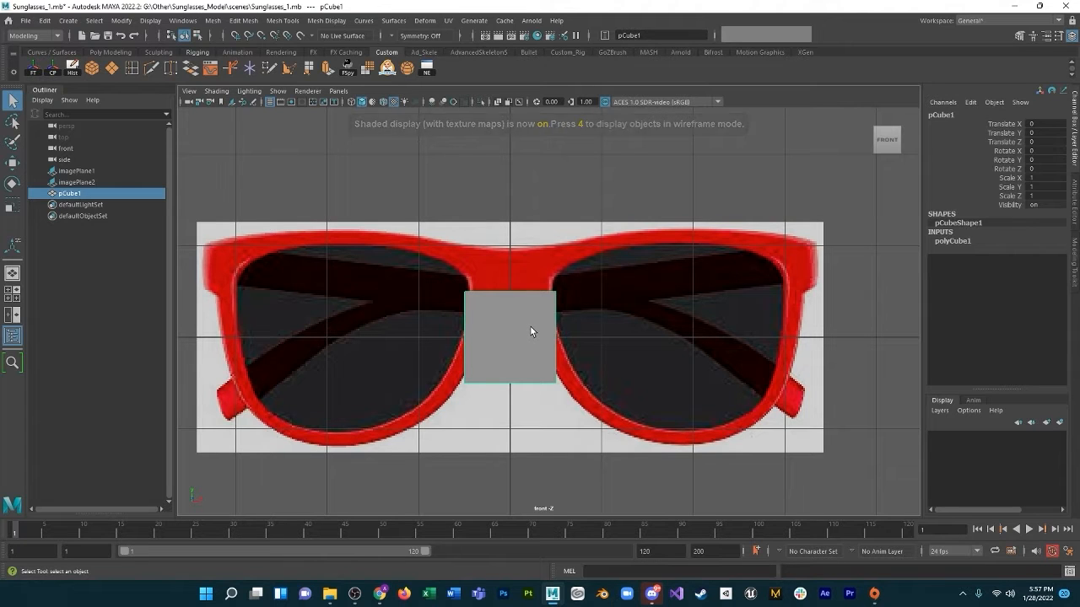
{"action": "key", "text": "4"}
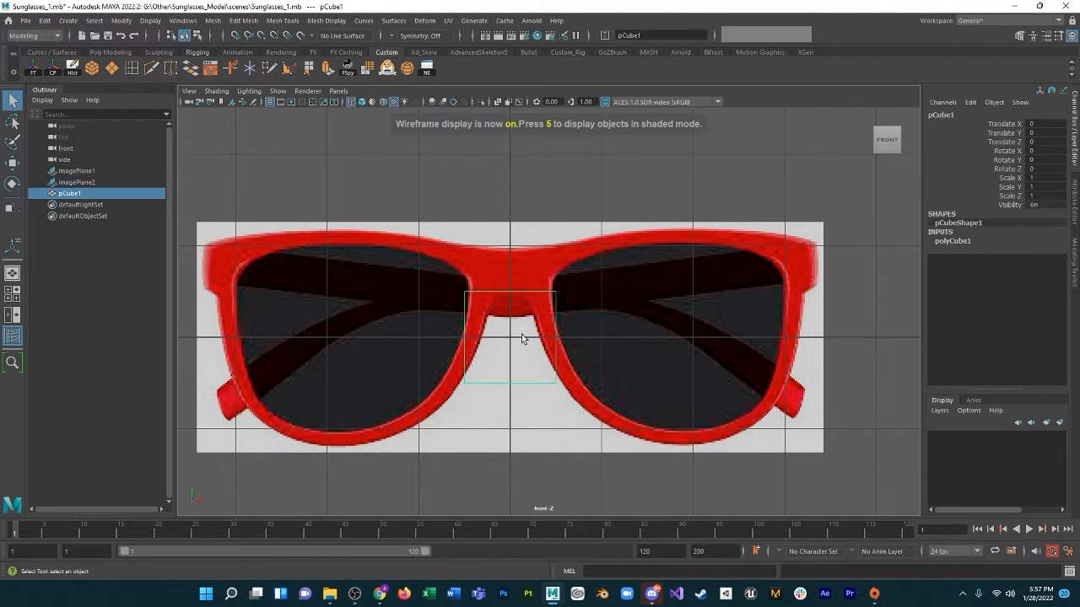
Move the cube over the lens on the positive X side, to about 1.83 on X and 0.17 on Y.
{"action": "right_click_drag", "start_coordinate": [527, 332], "coordinate": [562, 279]}
{"action": "right_click", "coordinate": [523, 290]}
{"action": "left_click", "coordinate": [544, 307]}
{"action": "left_click", "coordinate": [555, 315]}
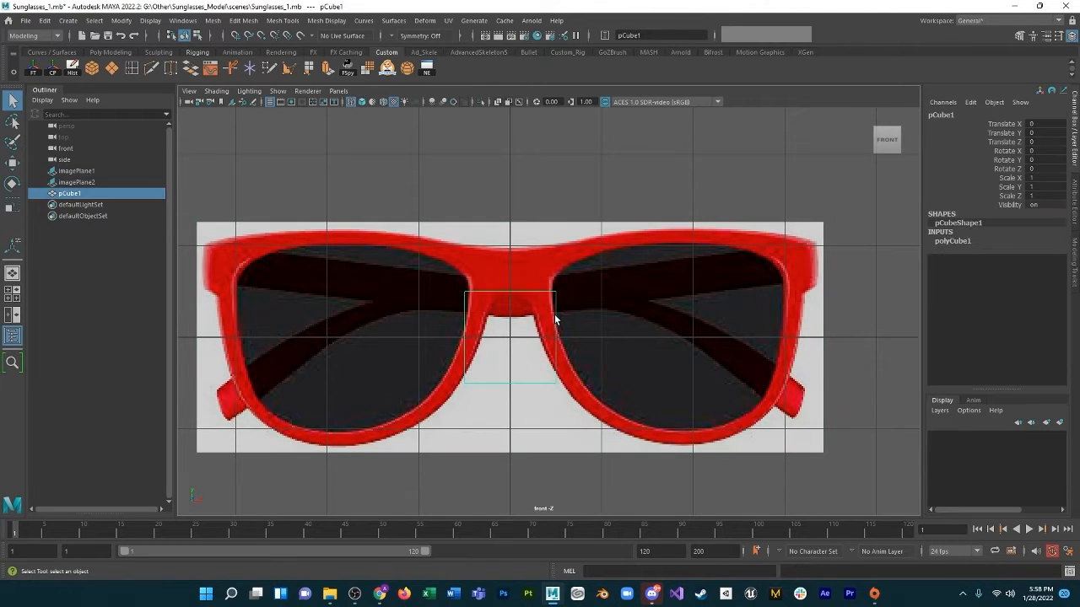
{"action": "key", "text": "w"}
{"action": "left_click_drag", "start_coordinate": [550, 338], "coordinate": [705, 328]}
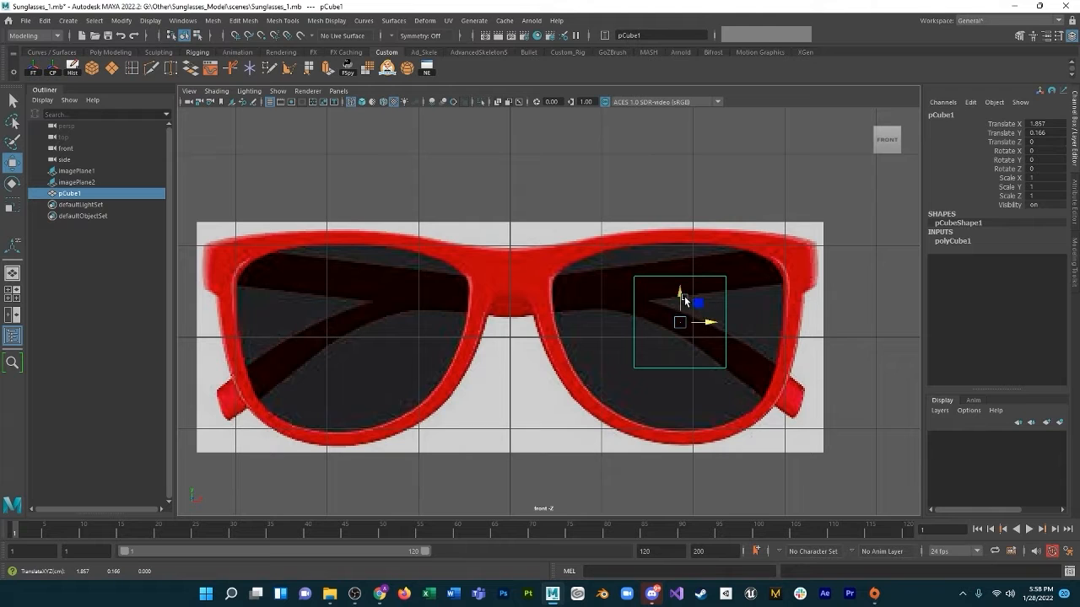
{"action": "left_click_drag", "start_coordinate": [707, 321], "coordinate": [704, 321]}
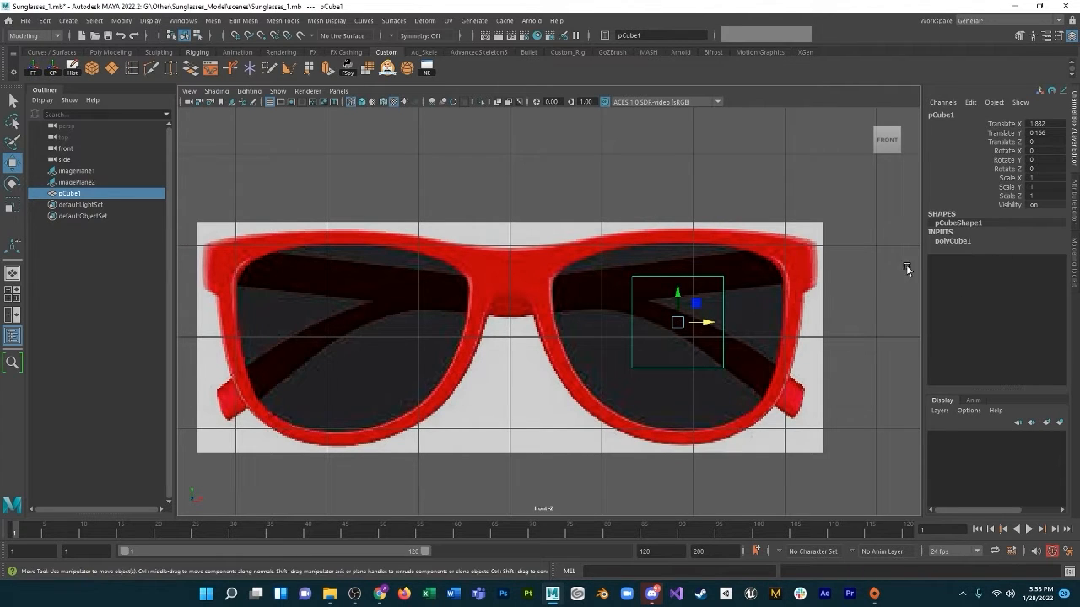
Set the cube's width and height subdivisions to 3.
{"action": "left_click", "coordinate": [953, 242]}
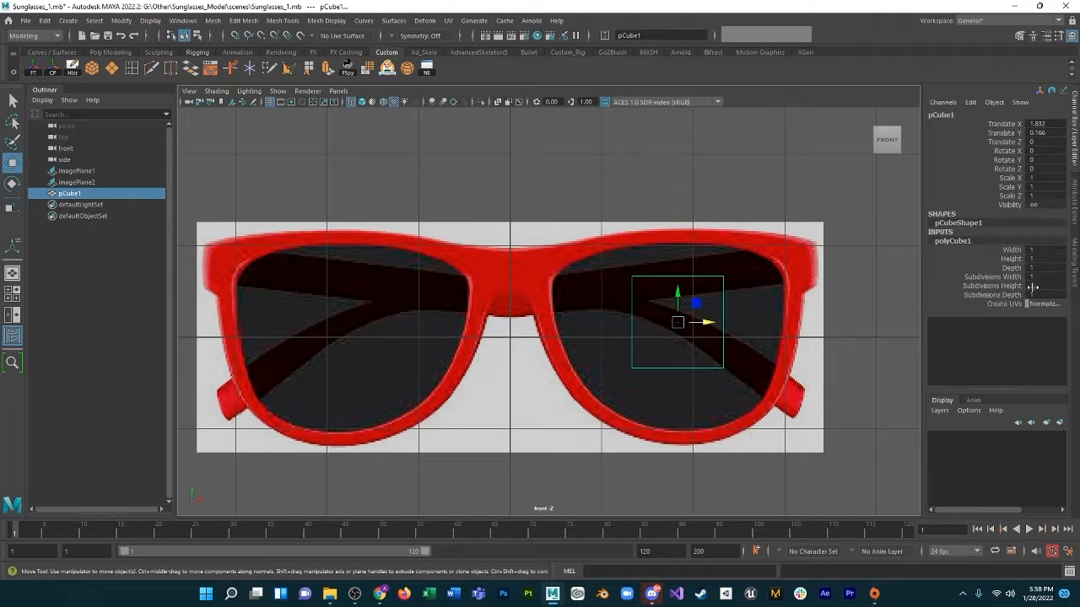
{"action": "left_click_drag", "start_coordinate": [1033, 277], "coordinate": [1031, 285]}
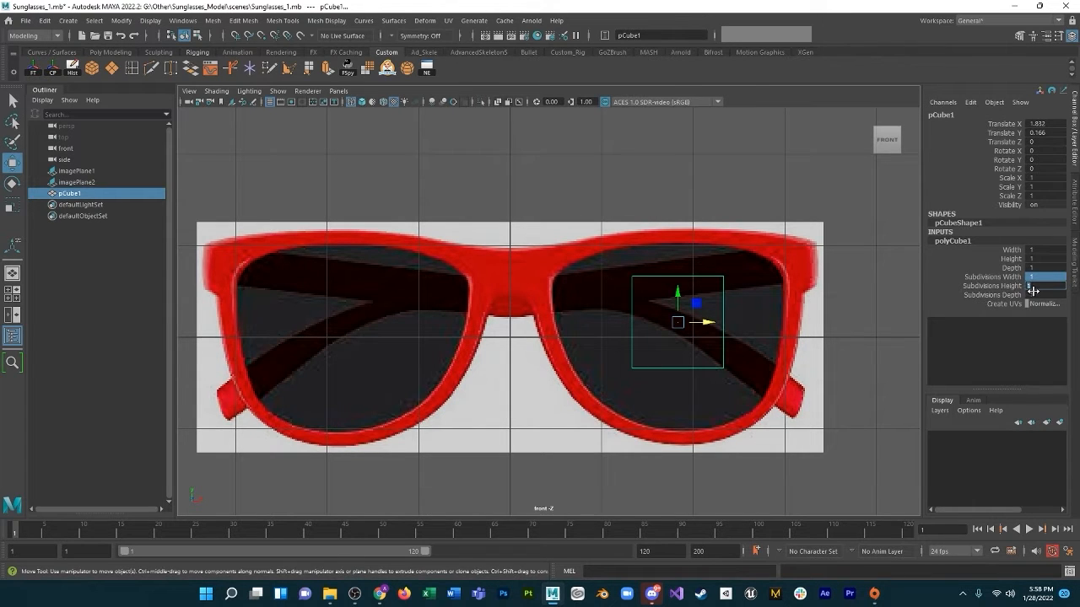
{"action": "type", "text": "3"}
{"action": "key", "text": "Return"}
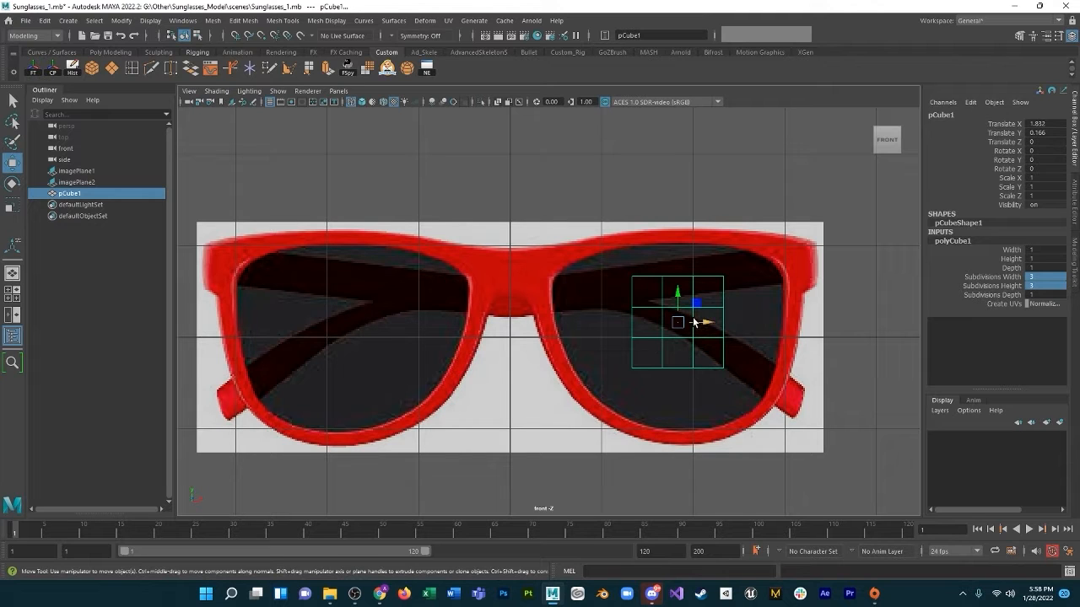
Scale the cube uniformly to about 2.51 and lower it to about 0.07 on Y so it covers the lens frame.
{"action": "key", "text": "e"}
{"action": "key", "text": "r"}
{"action": "left_click_drag", "start_coordinate": [677, 323], "coordinate": [801, 390]}
{"action": "key", "text": "w"}
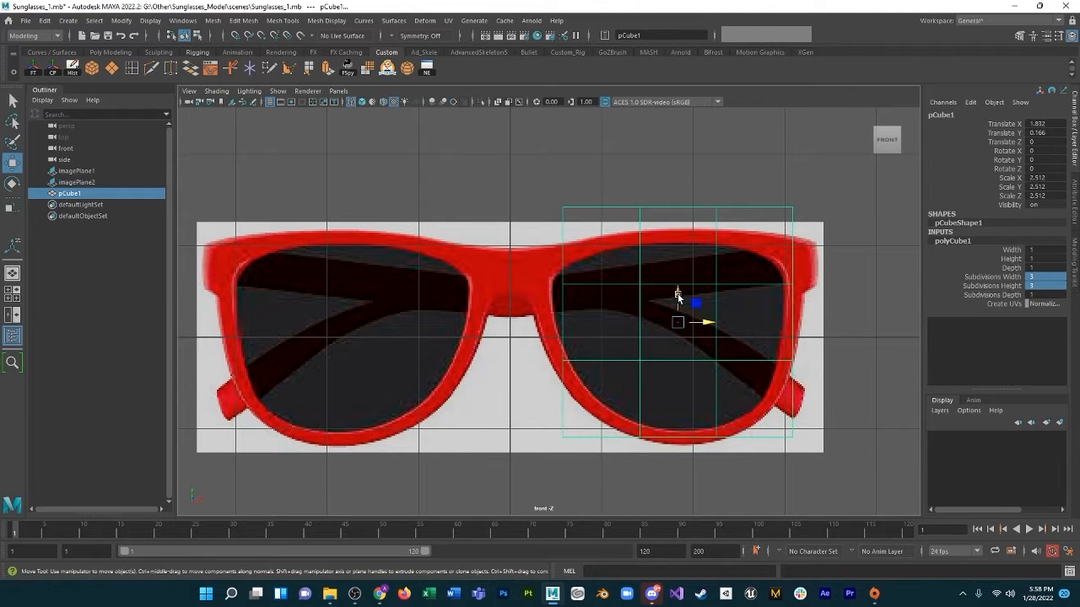
{"action": "left_click_drag", "start_coordinate": [678, 297], "coordinate": [679, 302]}
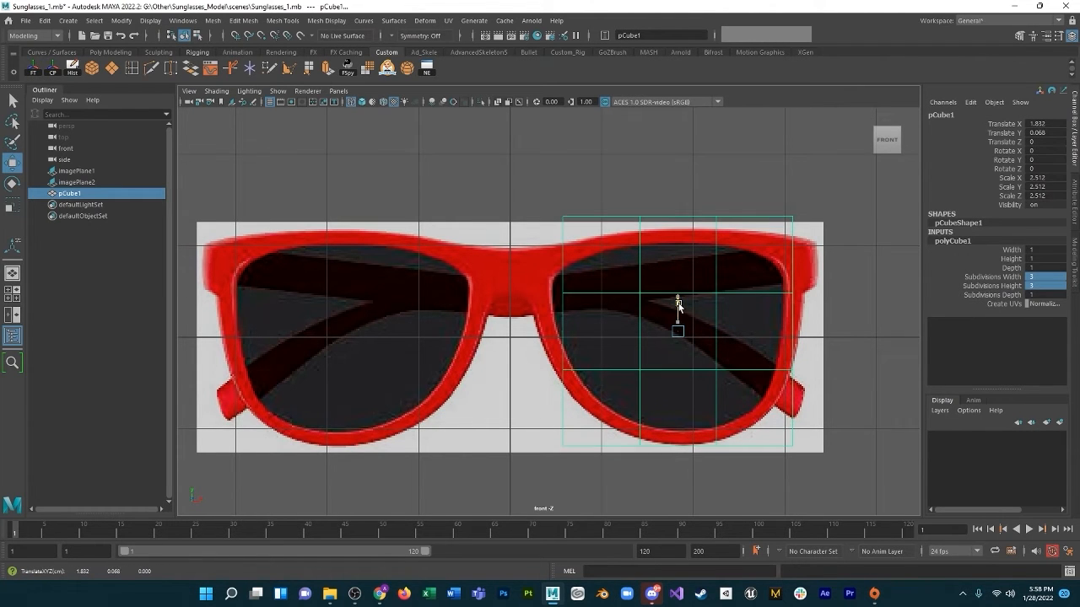
In vertex mode, move the four pairs of vertices on the cube's bridge side onto the outer contour of the lens frame.
{"action": "right_click", "coordinate": [618, 293]}
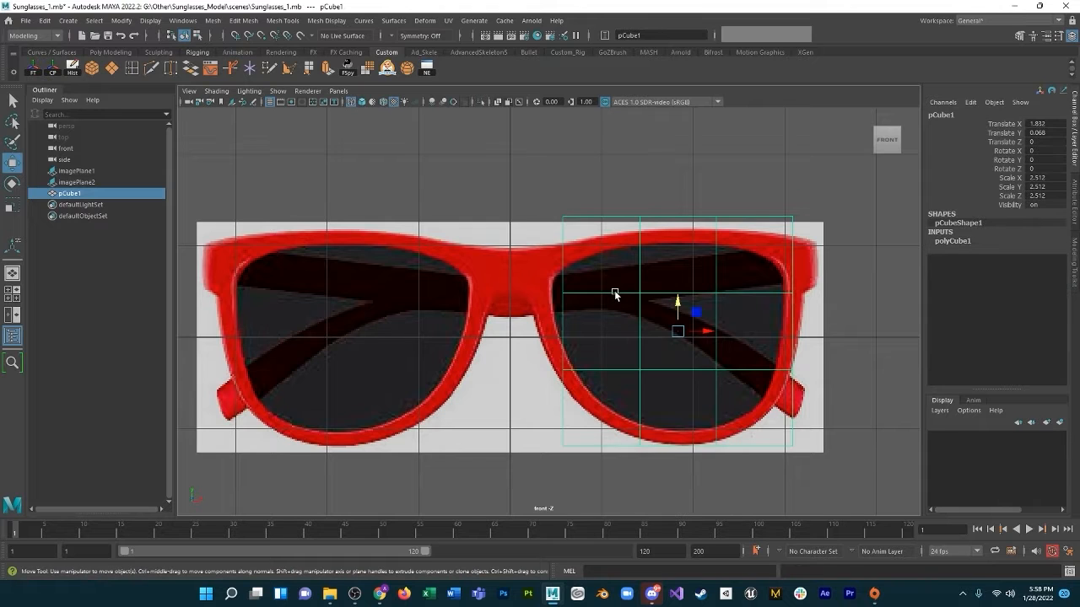
{"action": "right_click_drag", "start_coordinate": [614, 291], "coordinate": [564, 293]}
{"action": "left_click_drag", "start_coordinate": [545, 189], "coordinate": [574, 246]}
{"action": "left_click", "coordinate": [563, 291]}
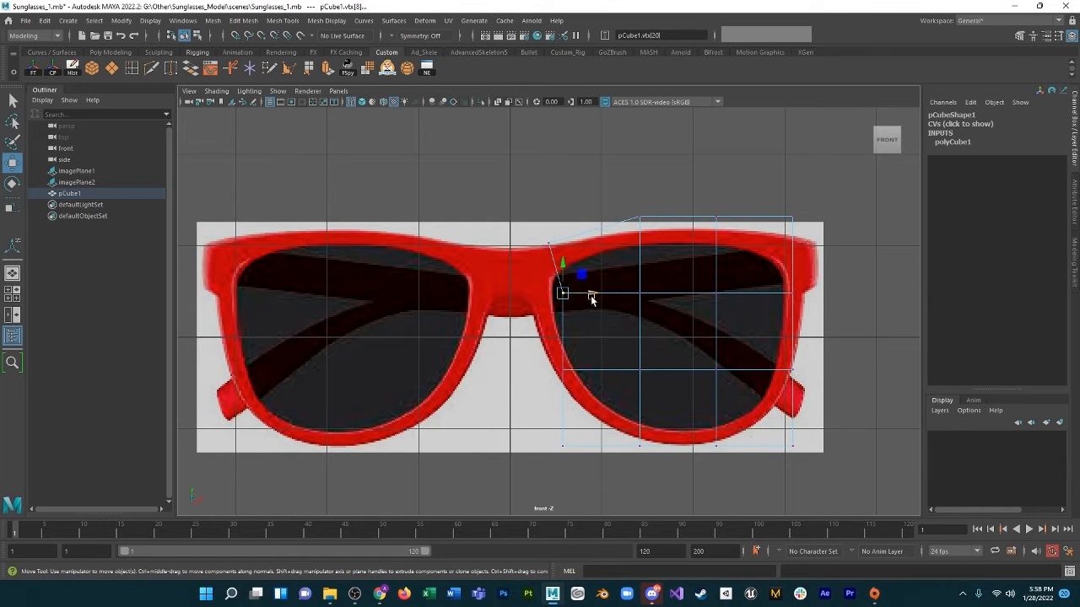
{"action": "left_click_drag", "start_coordinate": [590, 294], "coordinate": [563, 355]}
{"action": "left_click", "coordinate": [562, 369]}
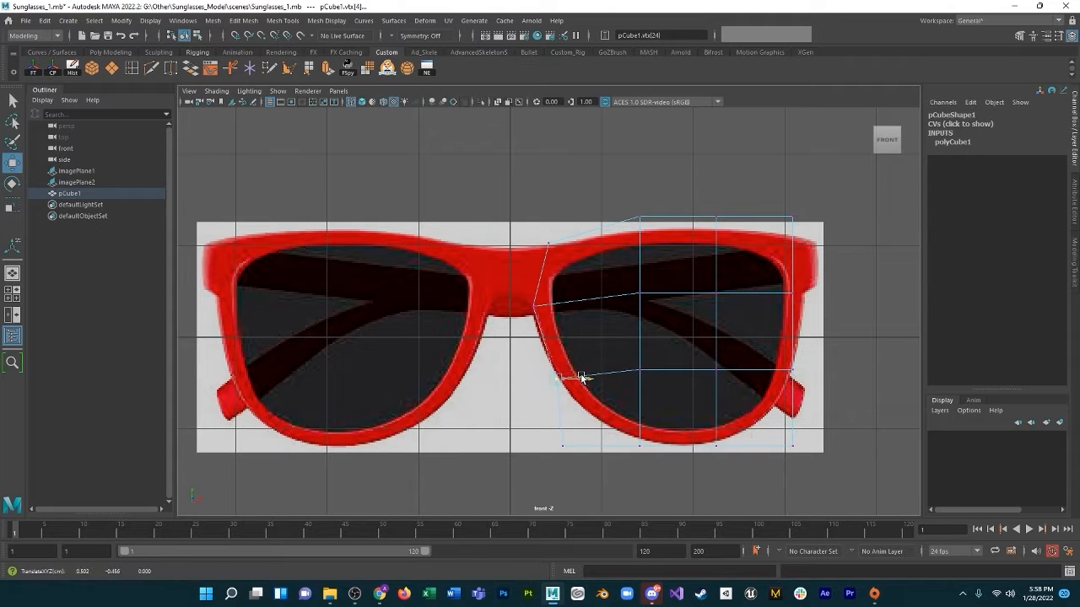
{"action": "left_click_drag", "start_coordinate": [596, 460], "coordinate": [610, 427]}
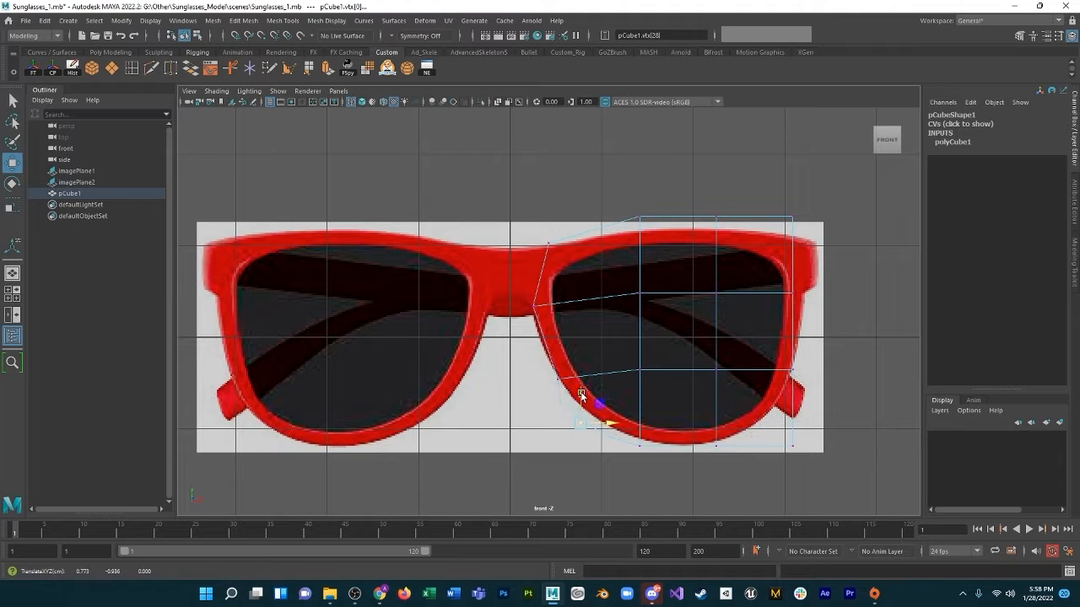
{"action": "left_click_drag", "start_coordinate": [581, 393], "coordinate": [582, 377]}
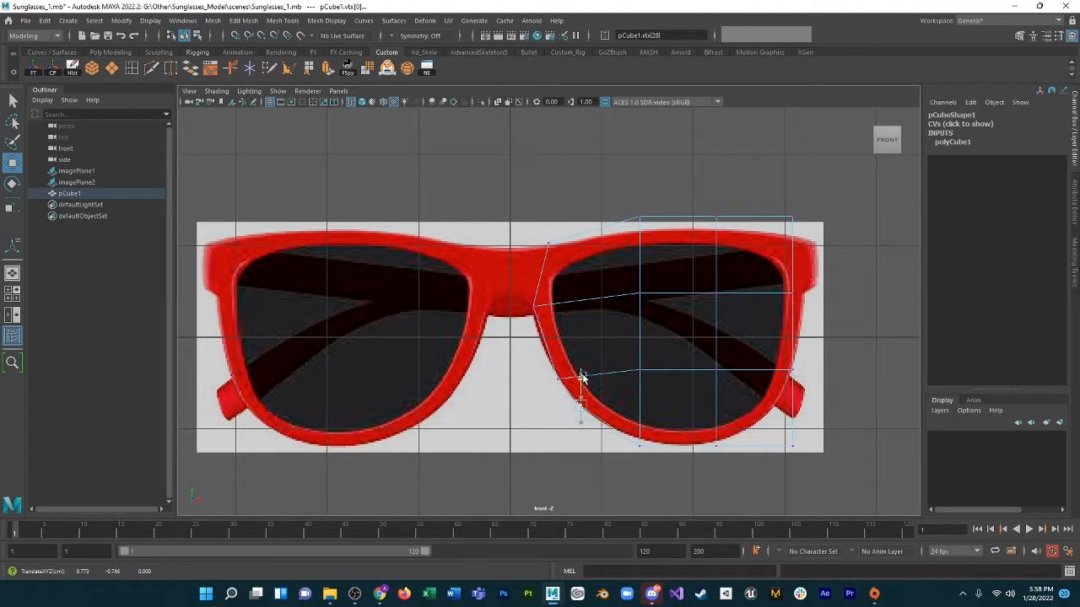
Fit the remaining lower vertices and the temple-side vertices below the upper corner to the frame's outer contour.
{"action": "left_click", "coordinate": [646, 448]}
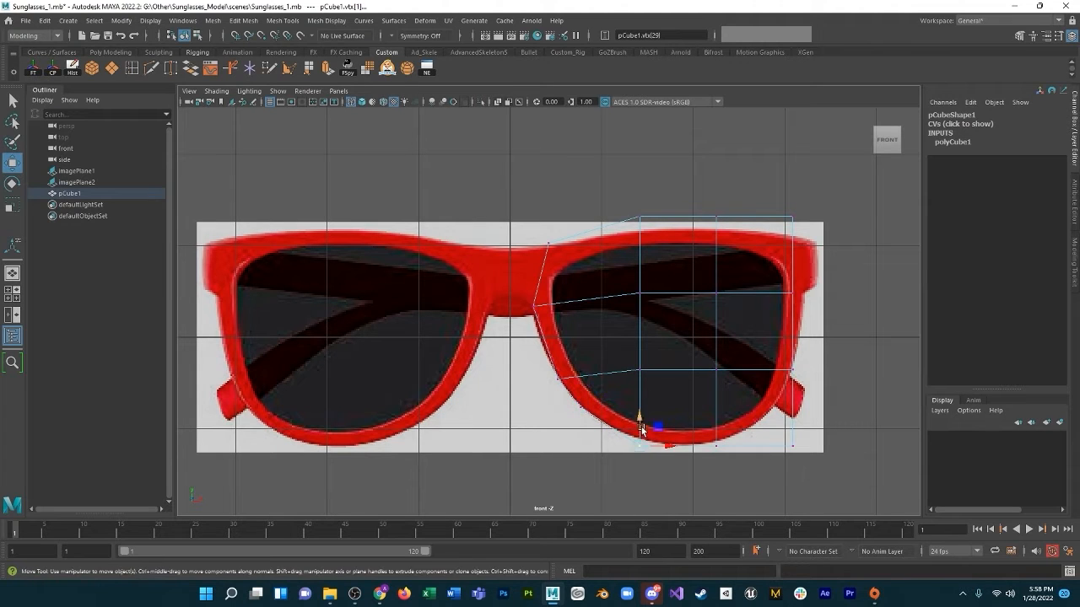
{"action": "left_click", "coordinate": [715, 443]}
{"action": "left_click", "coordinate": [792, 447]}
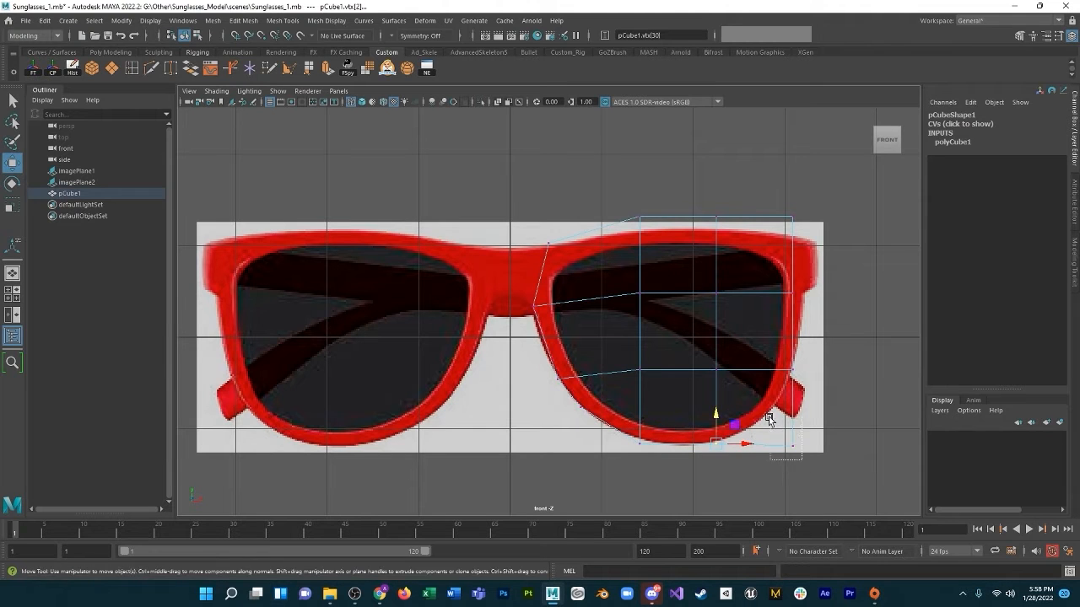
{"action": "left_click_drag", "start_coordinate": [793, 426], "coordinate": [801, 396]}
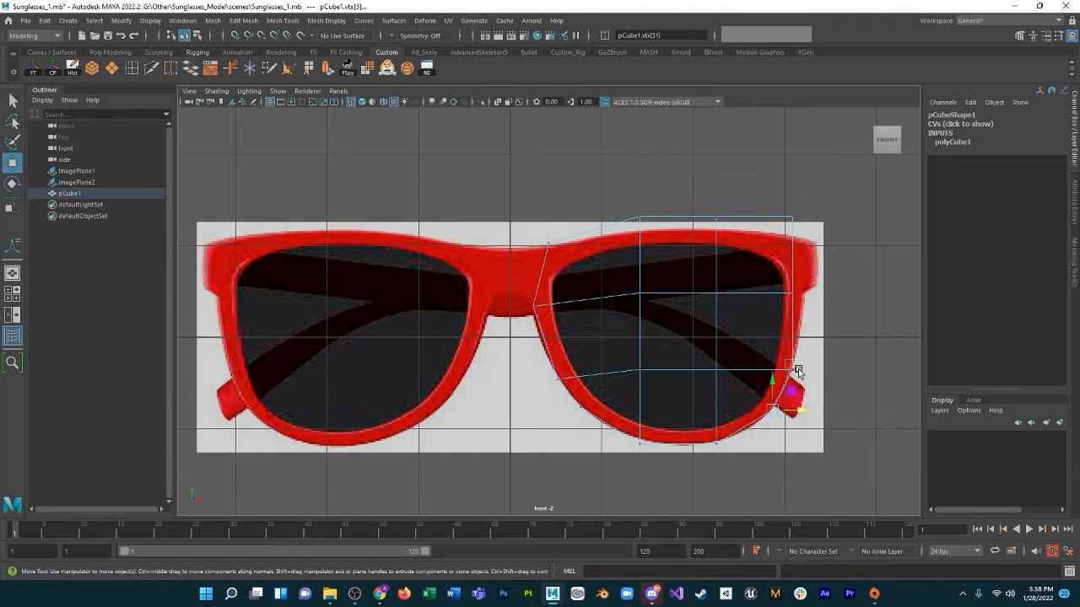
{"action": "left_click", "coordinate": [790, 294]}
{"action": "left_click_drag", "start_coordinate": [803, 294], "coordinate": [823, 301]}
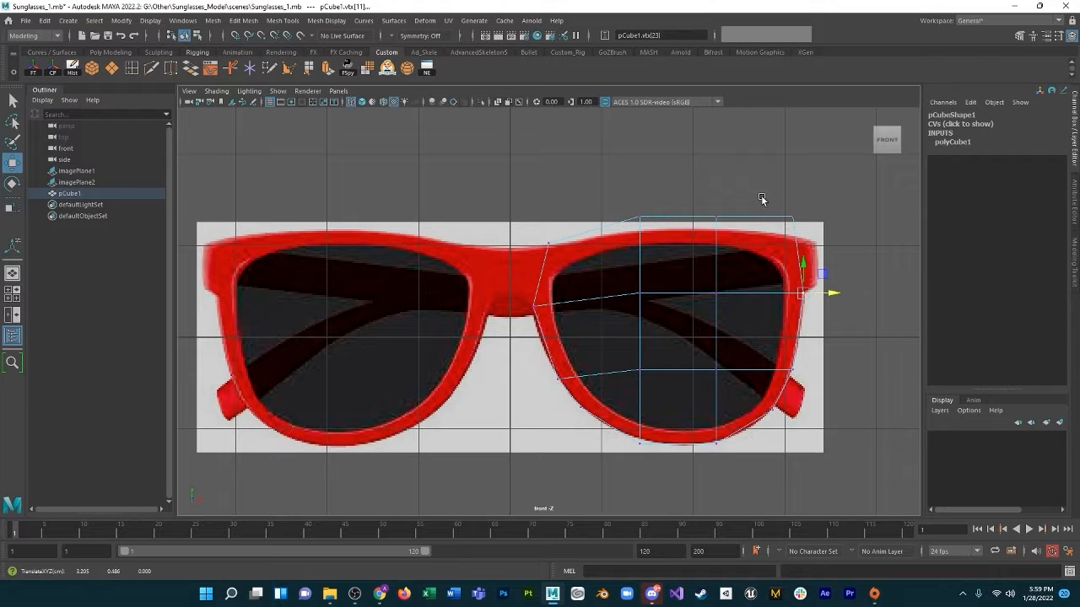
Lower the cube's upper vertices onto the frame's top edge and adjust the interior vertices of the upper horizontal row.
{"action": "left_click_drag", "start_coordinate": [619, 195], "coordinate": [730, 245]}
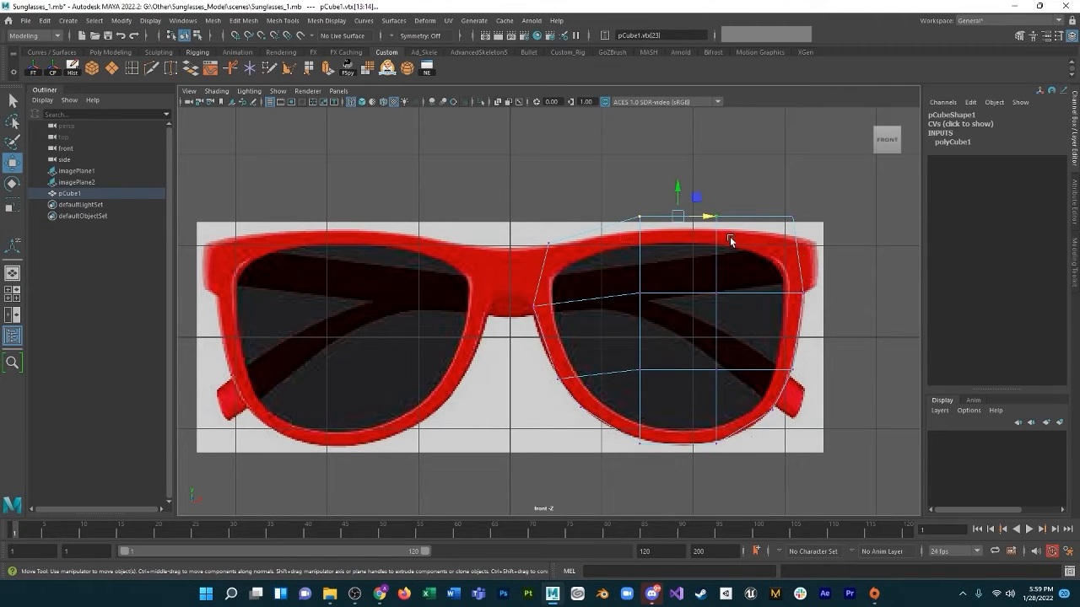
{"action": "left_click_drag", "start_coordinate": [678, 193], "coordinate": [678, 203]}
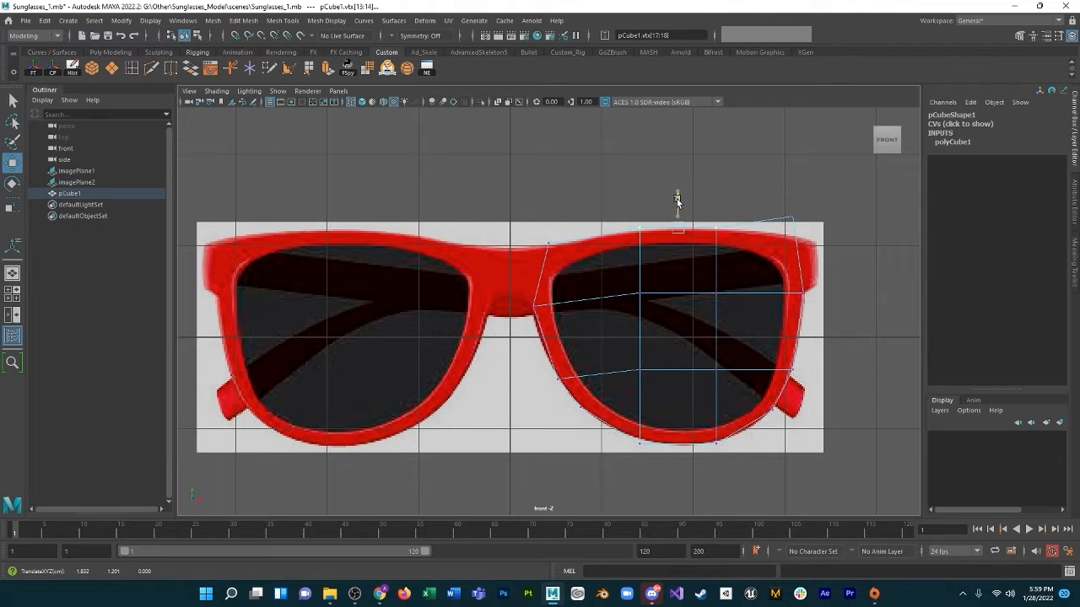
{"action": "mouse_move", "coordinate": [812, 222]}
{"action": "left_mouse_down"}
{"action": "mouse_move", "coordinate": [780, 211]}
{"action": "mouse_move", "coordinate": [808, 240]}
{"action": "left_mouse_up"}
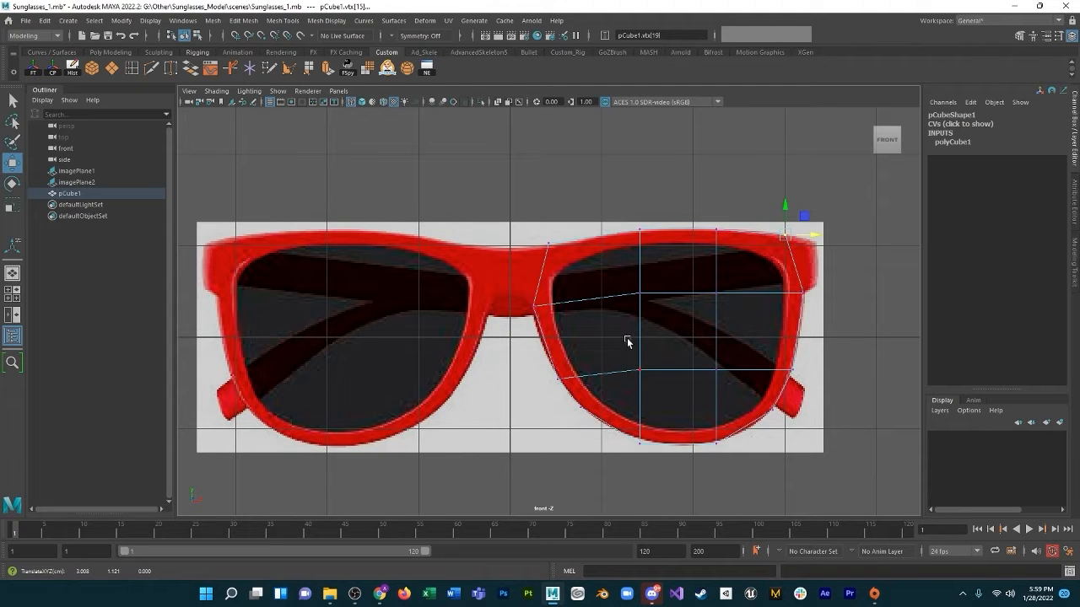
{"action": "left_click_drag", "start_coordinate": [623, 259], "coordinate": [724, 307]}
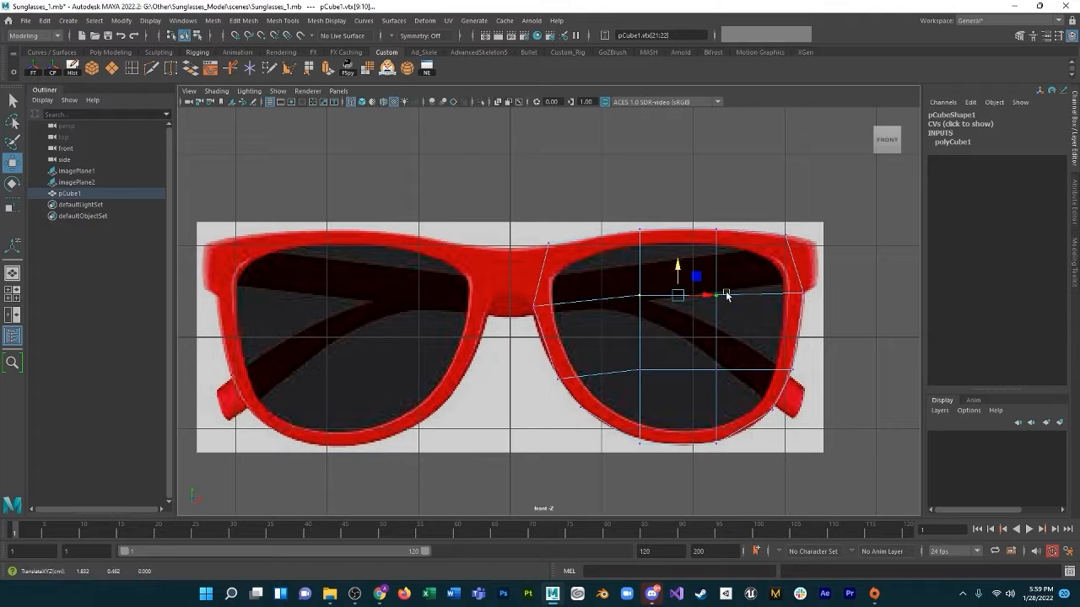
Turn on smooth mesh preview and push the lower, temple-side and bridge-side vertices outward to match the frame's outline.
{"action": "left_click", "coordinate": [762, 333]}
{"action": "key", "text": "3"}
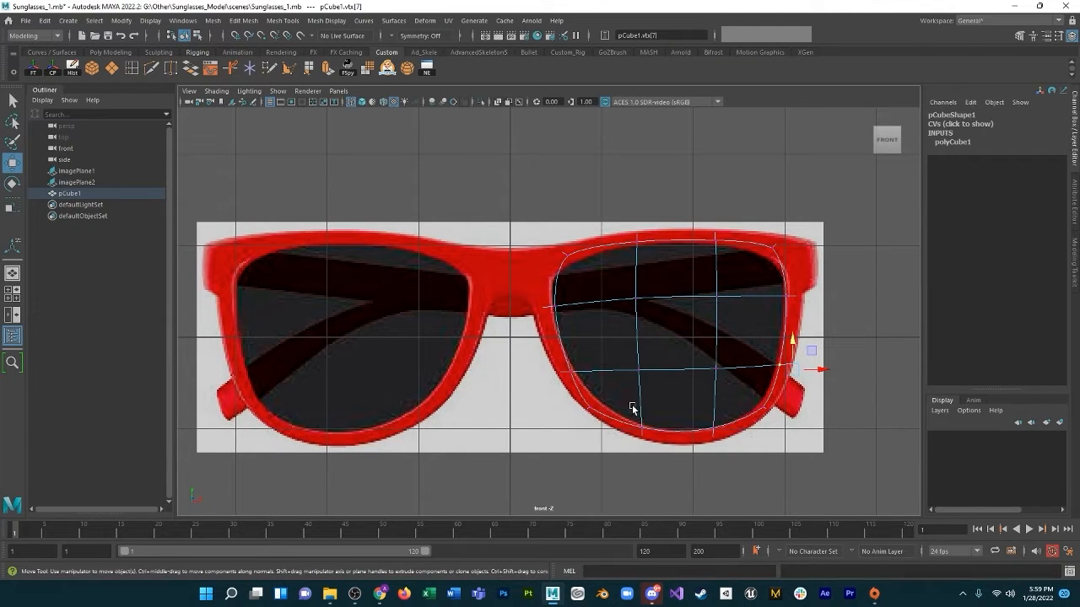
{"action": "left_click_drag", "start_coordinate": [631, 405], "coordinate": [735, 466]}
{"action": "left_click_drag", "start_coordinate": [677, 420], "coordinate": [677, 423]}
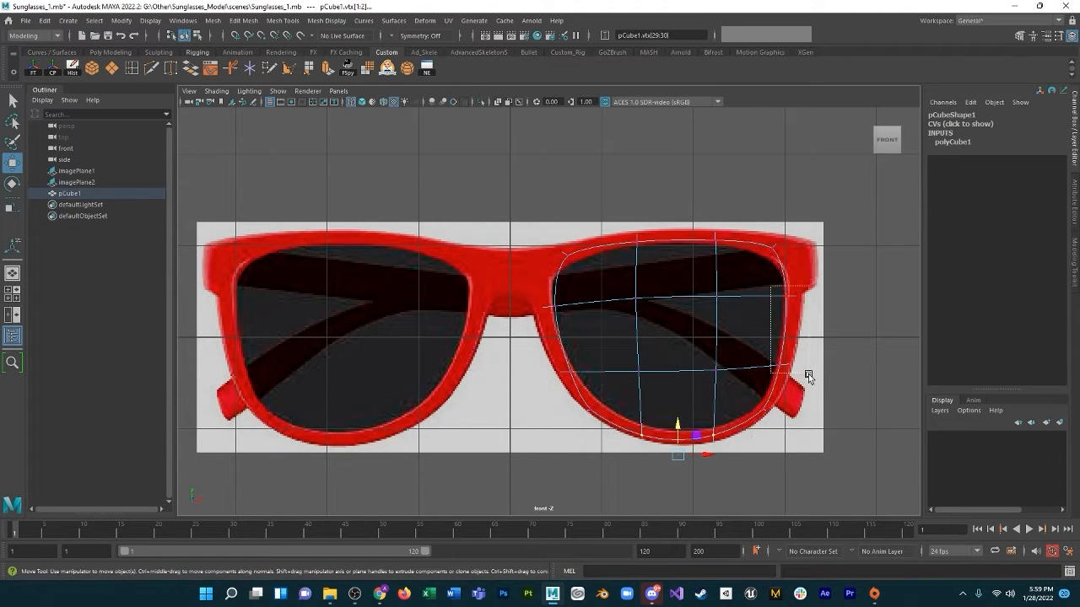
{"action": "left_click", "coordinate": [793, 332]}
{"action": "left_click_drag", "start_coordinate": [813, 330], "coordinate": [817, 332]}
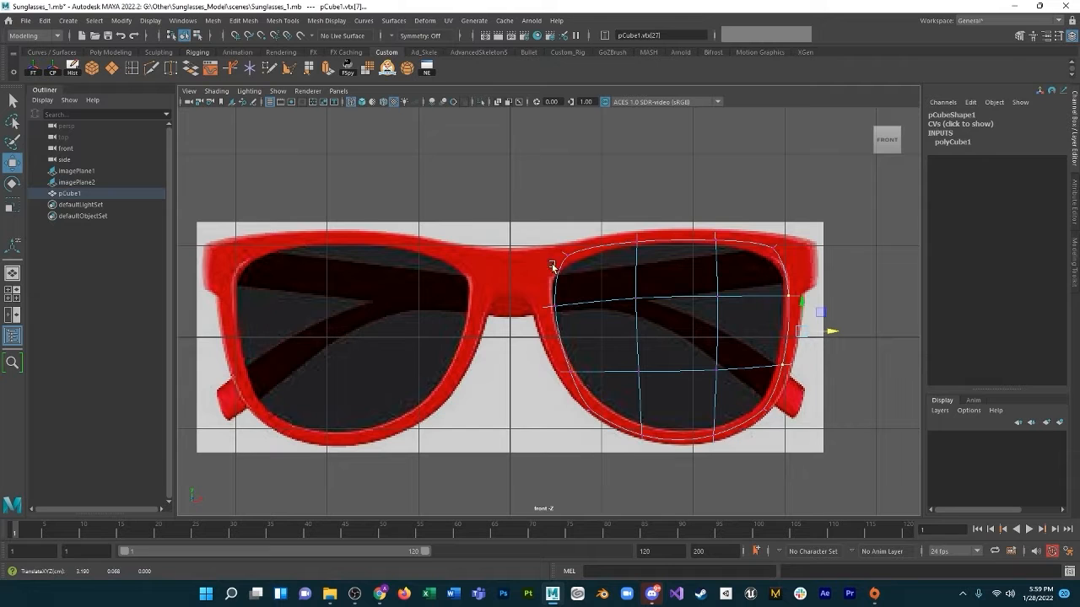
{"action": "left_click_drag", "start_coordinate": [510, 232], "coordinate": [584, 313]}
{"action": "left_click_drag", "start_coordinate": [570, 275], "coordinate": [563, 274]}
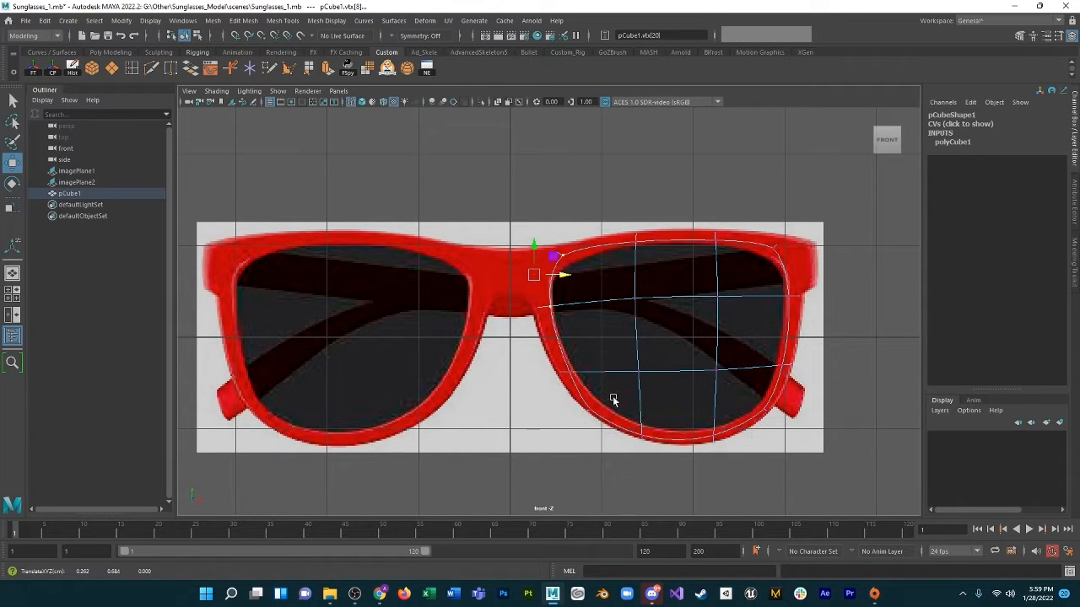
Move the lower bridge-side vertices onto the frame outline, and scale the whole cube down along its depth into a thin slab.
{"action": "left_click_drag", "start_coordinate": [609, 400], "coordinate": [584, 381]}
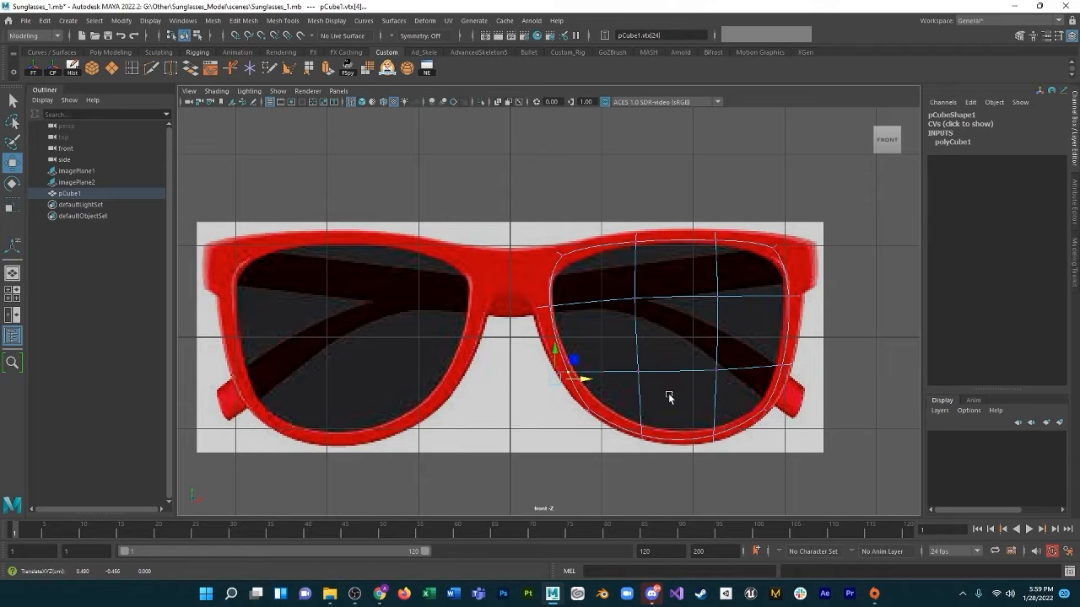
{"action": "key", "text": "space"}
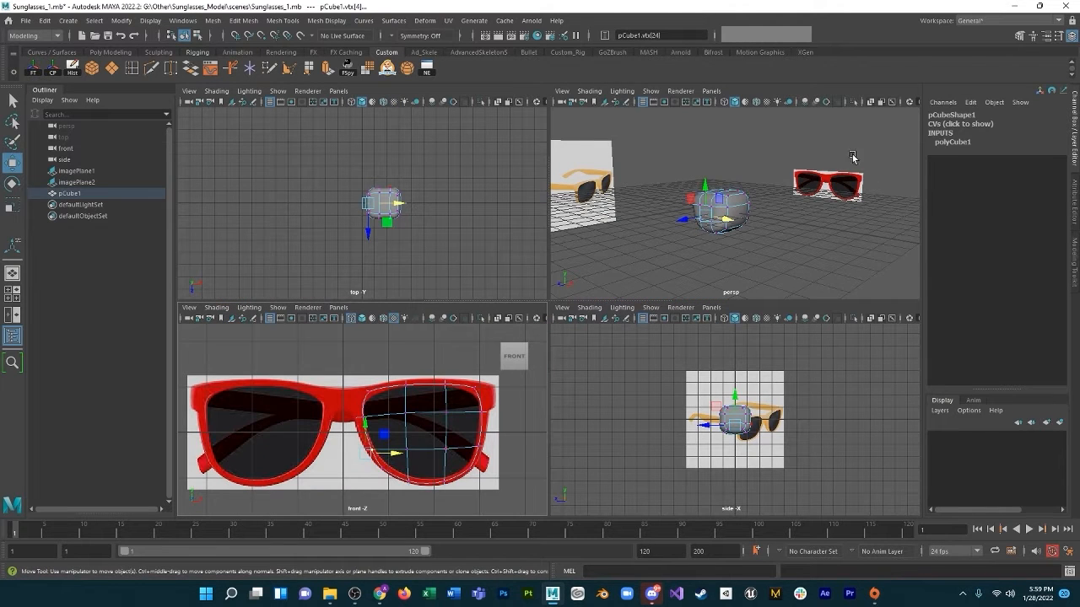
{"action": "scroll", "coordinate": [766, 228], "scroll_direction": "up", "scroll_amount": 3}
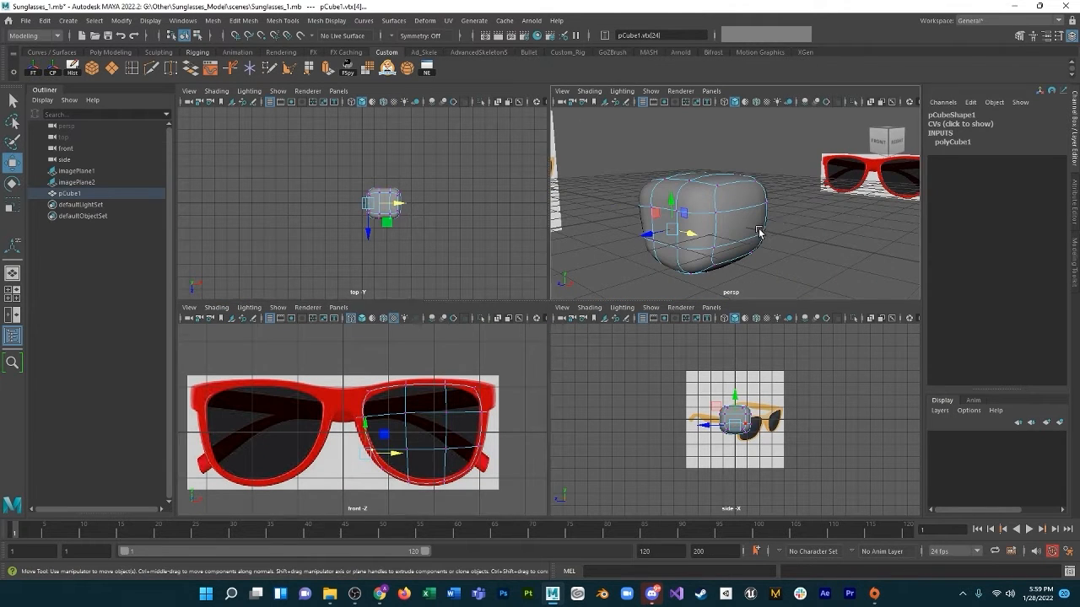
{"action": "key", "text": "space"}
{"action": "left_click_drag", "start_coordinate": [756, 340], "coordinate": [608, 356], "text": "alt"}
{"action": "right_click_drag", "start_coordinate": [536, 322], "coordinate": [576, 286]}
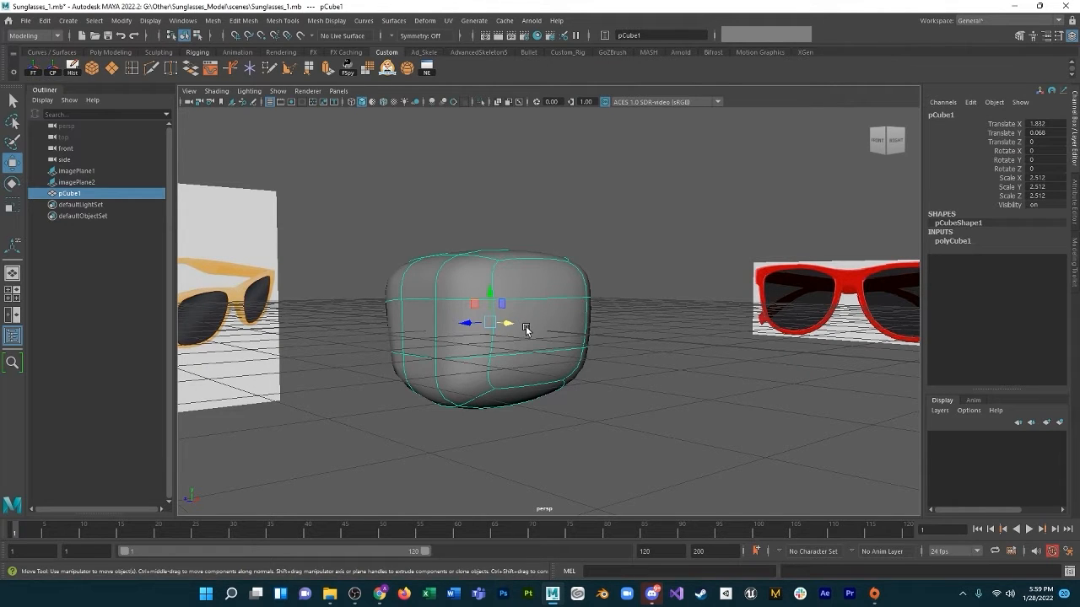
{"action": "key", "text": "r"}
{"action": "left_click_drag", "start_coordinate": [481, 319], "coordinate": [494, 327]}
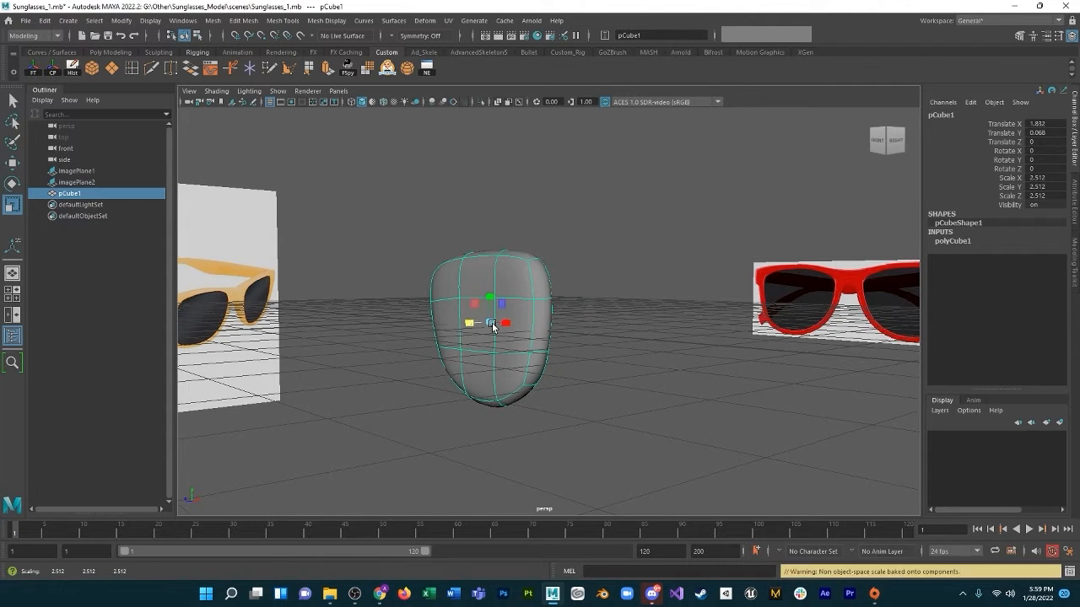
{"action": "left_click_drag", "start_coordinate": [664, 329], "coordinate": [653, 350], "text": "alt"}
{"action": "left_click_drag", "start_coordinate": [552, 317], "coordinate": [558, 321]}
Insert two edge loops around the flattened shape's thin rim, one near the front and one near the back.
{"action": "key", "text": "space"}
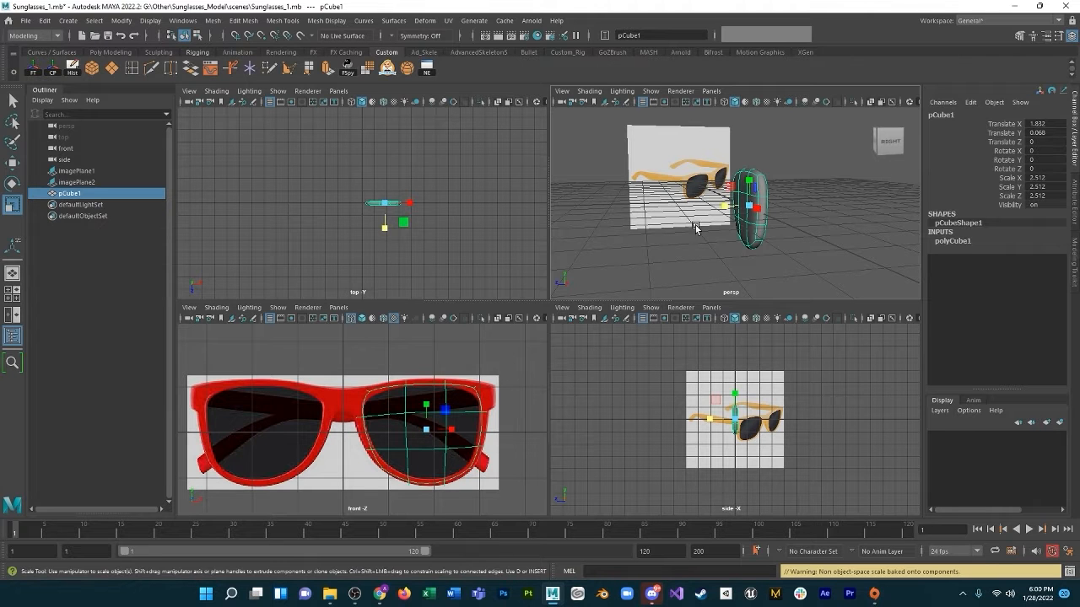
{"action": "scroll", "coordinate": [776, 207], "scroll_direction": "up", "scroll_amount": 2}
{"action": "left_click_drag", "start_coordinate": [831, 225], "coordinate": [776, 216], "text": "alt"}
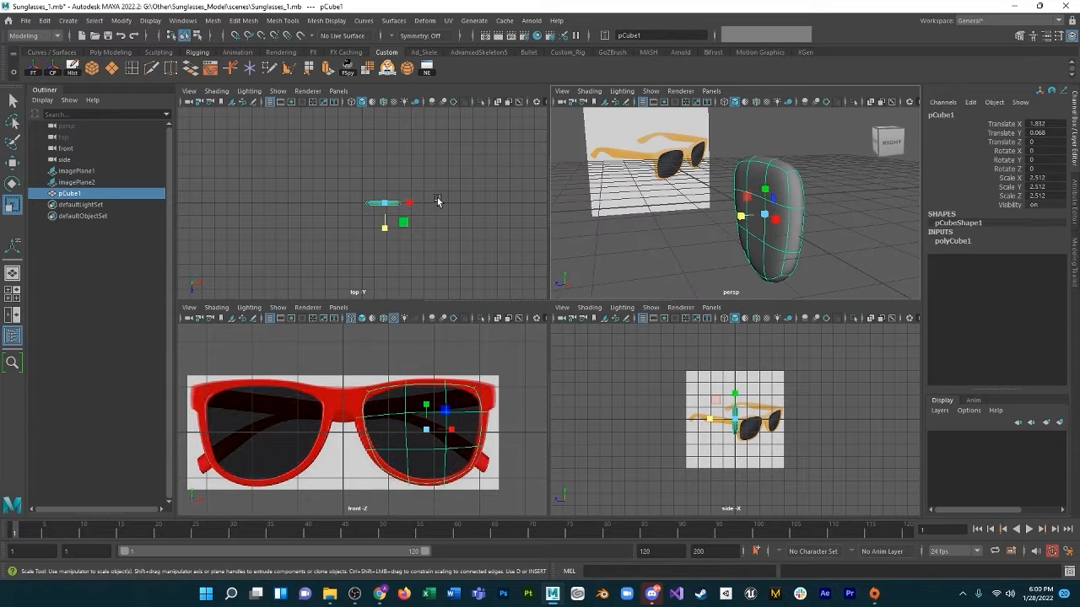
{"action": "left_click", "coordinate": [242, 21]}
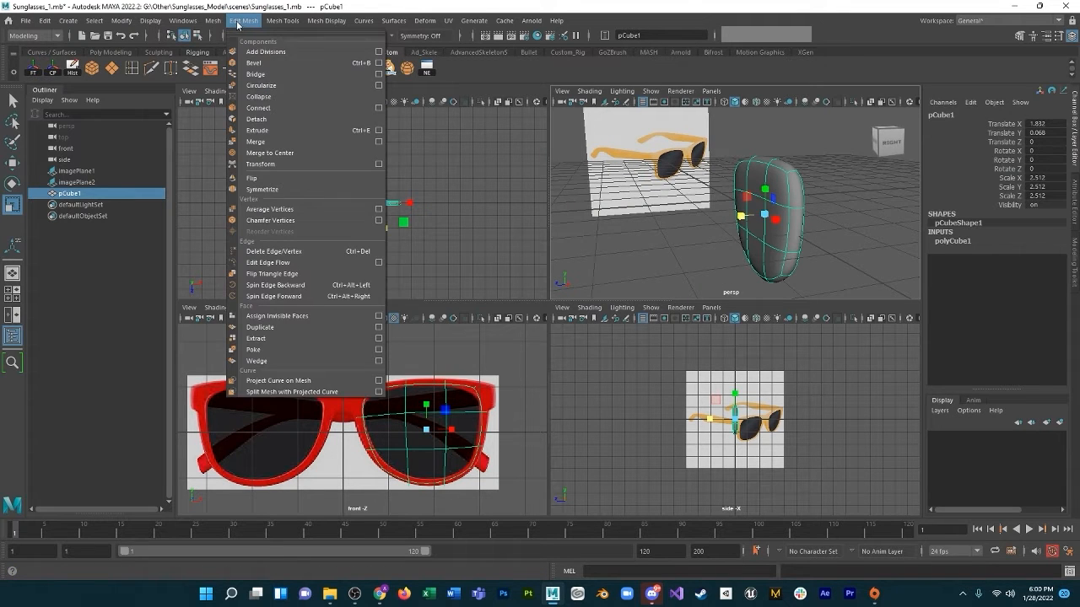
{"action": "left_click", "coordinate": [237, 22]}
{"action": "left_click", "coordinate": [228, 22]}
{"action": "mouse_move", "coordinate": [271, 24]}
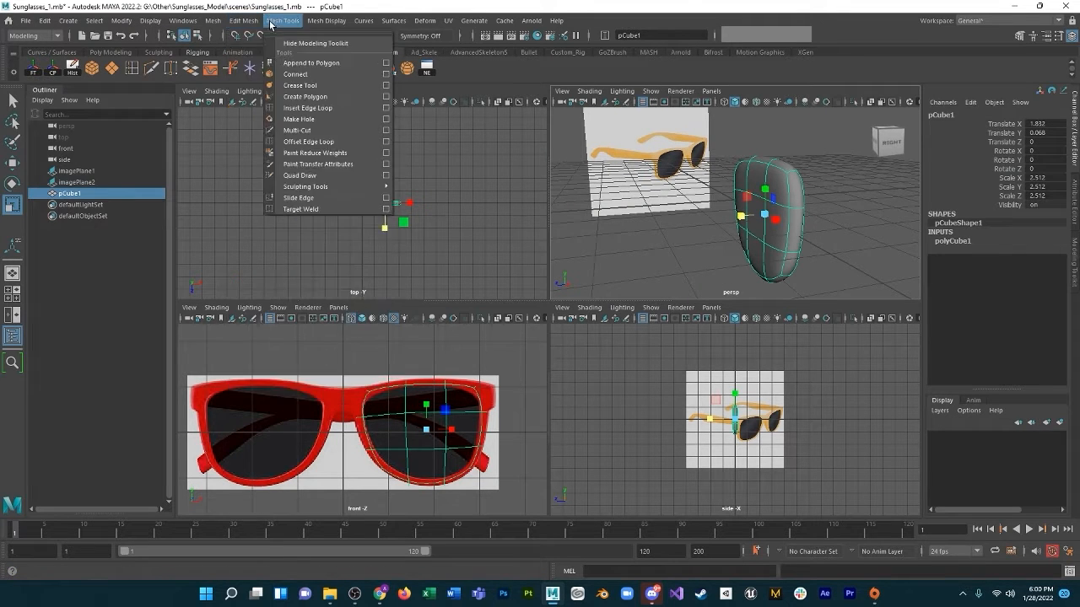
{"action": "left_click", "coordinate": [294, 107]}
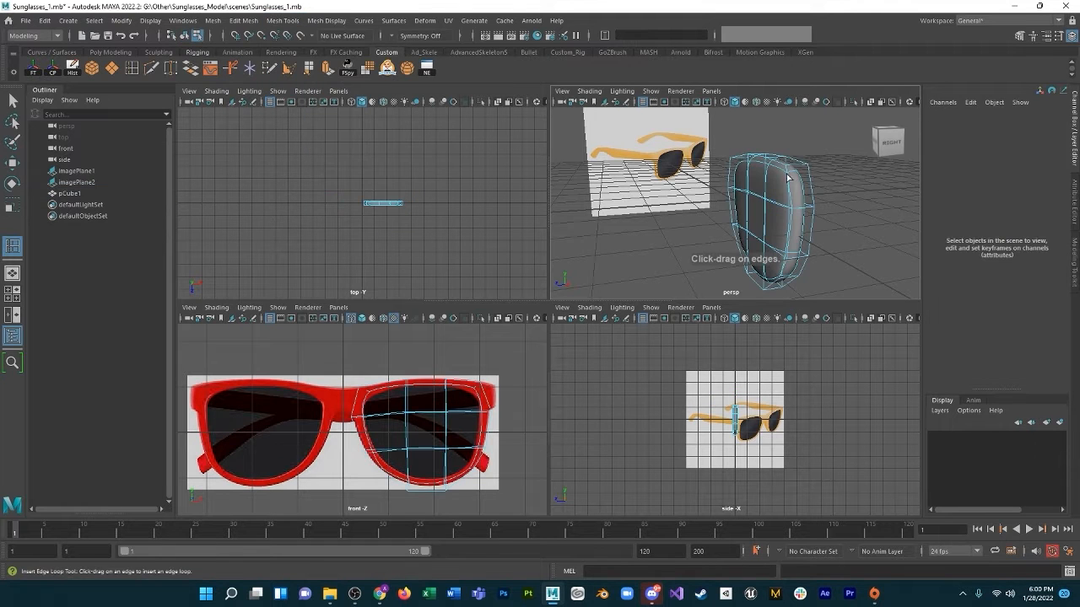
{"action": "left_click_drag", "start_coordinate": [809, 200], "coordinate": [753, 179], "text": "alt"}
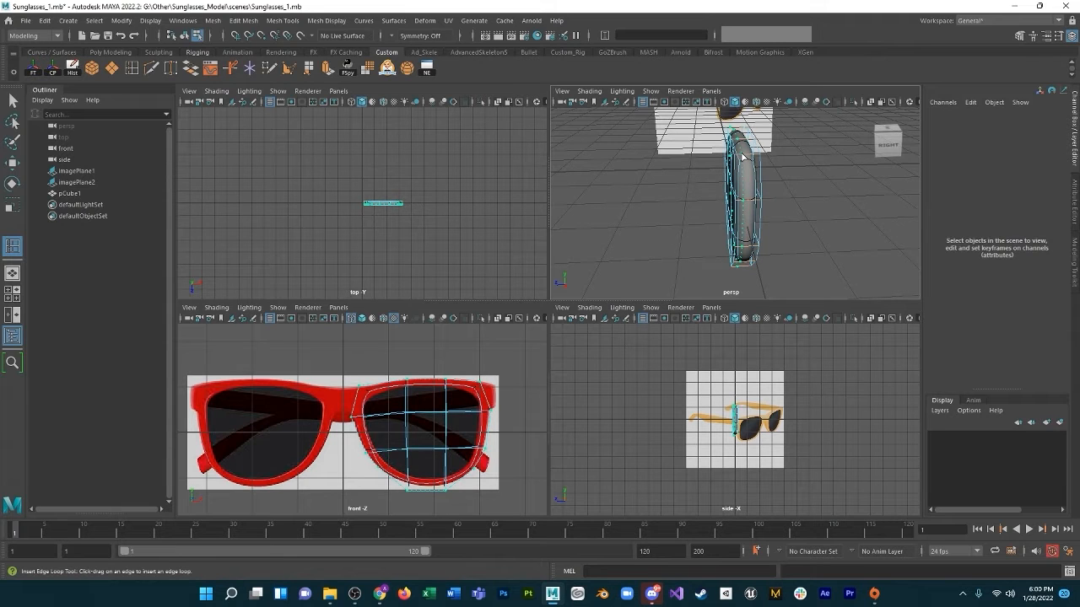
{"action": "left_click", "coordinate": [742, 156]}
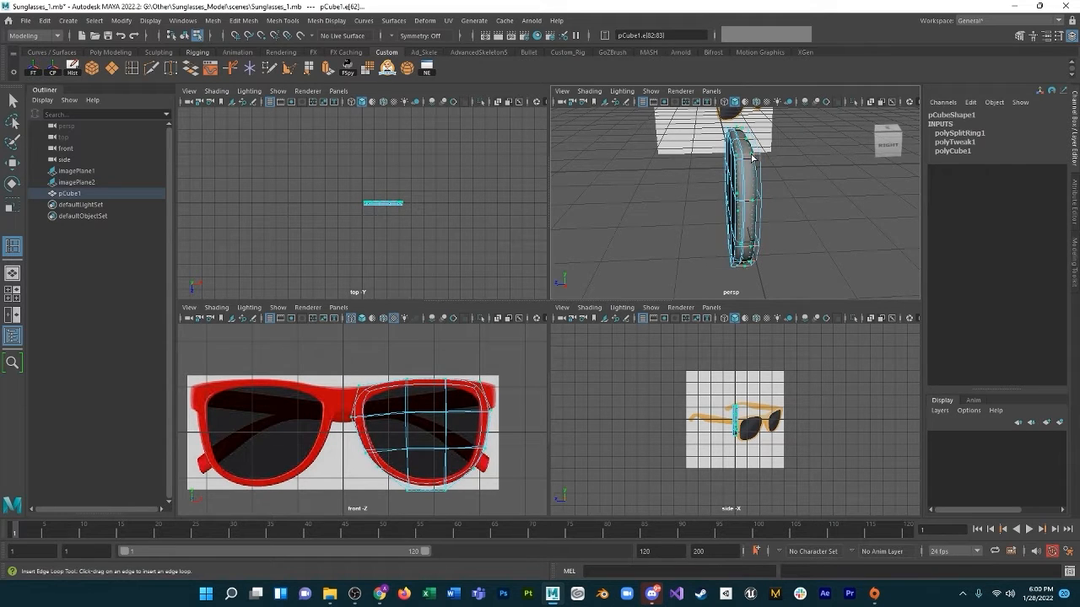
{"action": "left_click", "coordinate": [753, 157]}
Turn off smooth mesh preview and select all the front faces of the lens frame shape in face mode.
{"action": "left_click_drag", "start_coordinate": [694, 193], "coordinate": [753, 213], "text": "alt"}
{"action": "key", "text": "1"}
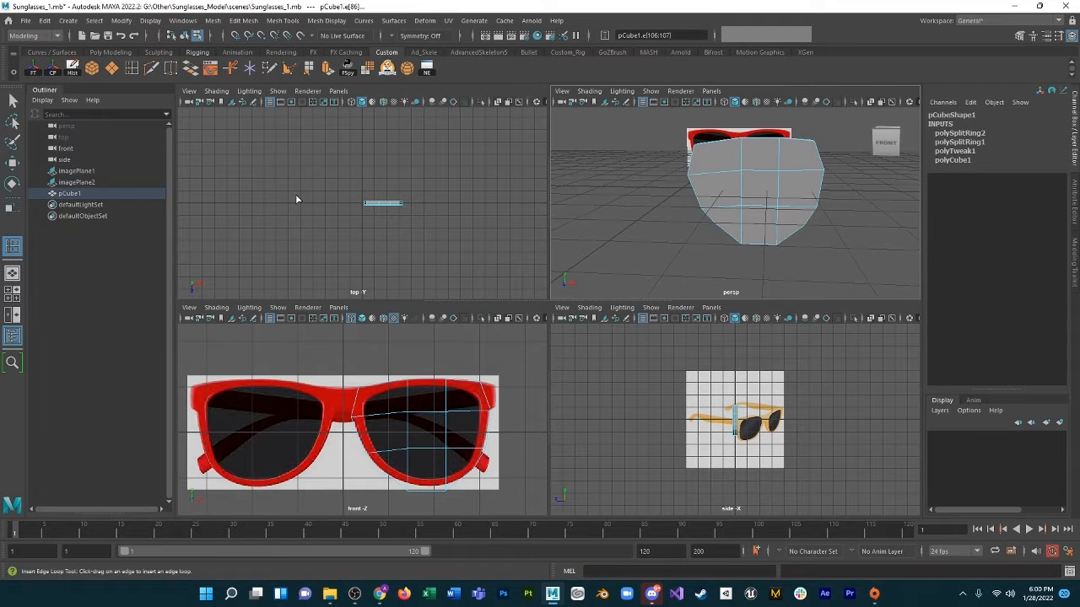
{"action": "key", "text": "w"}
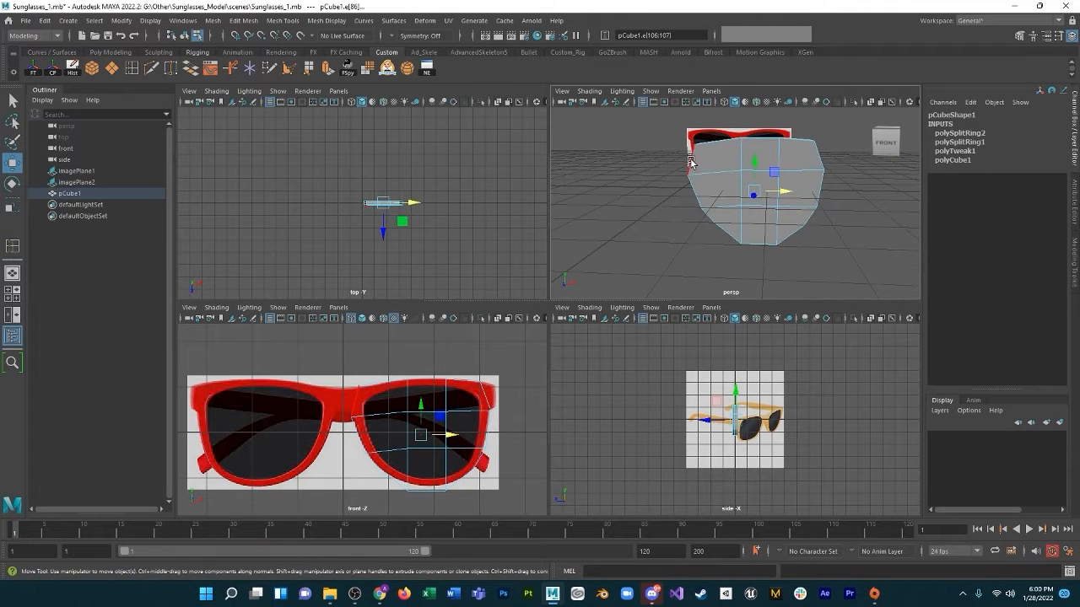
{"action": "right_click_drag", "start_coordinate": [711, 161], "coordinate": [711, 193]}
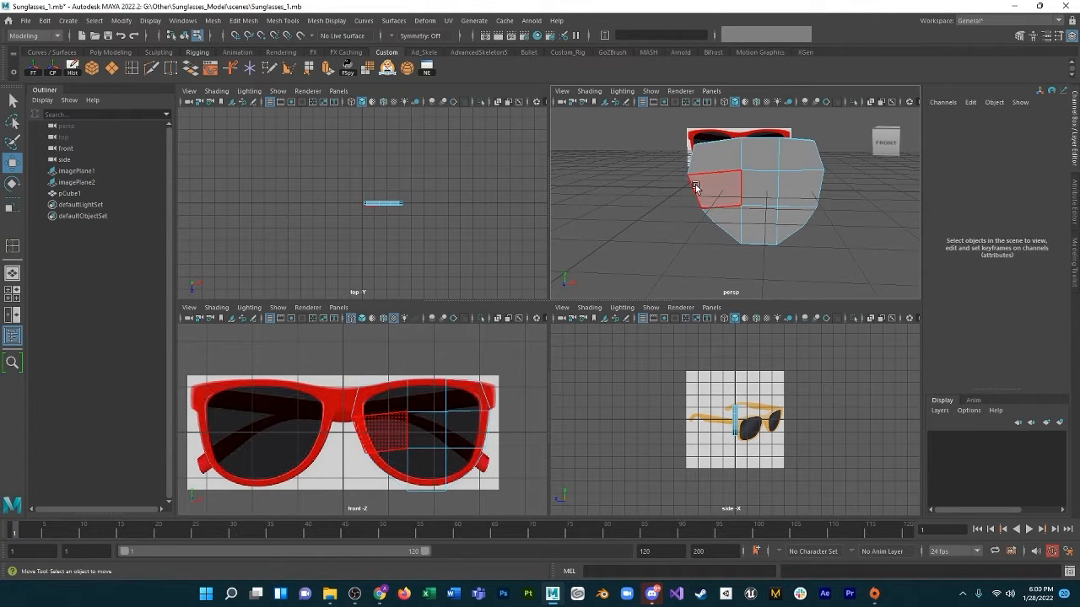
{"action": "left_click", "coordinate": [726, 163]}
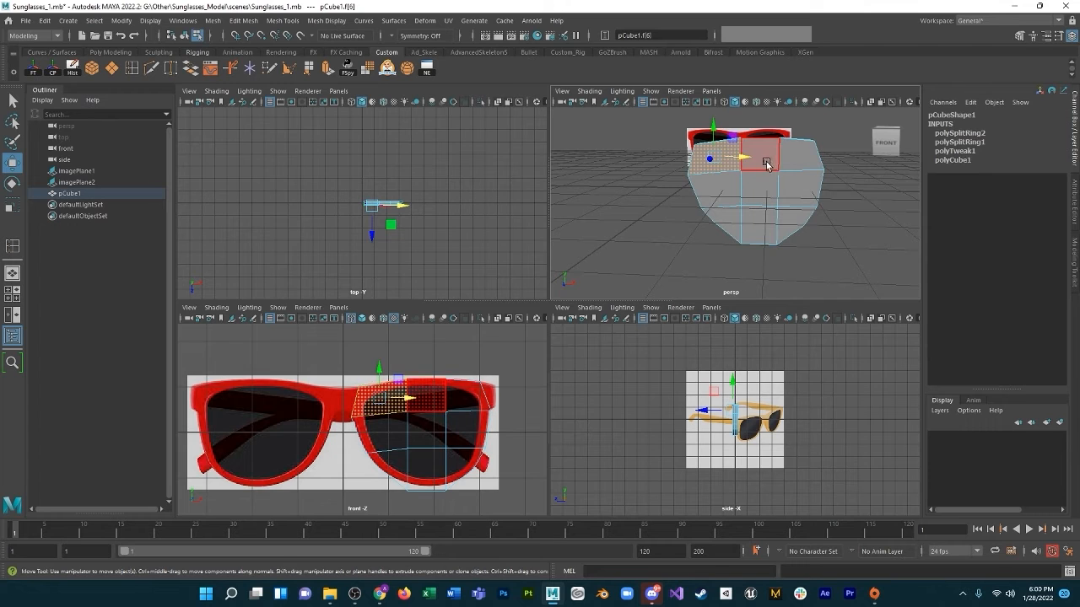
{"action": "key", "text": "q"}
{"action": "left_click_drag", "start_coordinate": [763, 161], "coordinate": [774, 211]}
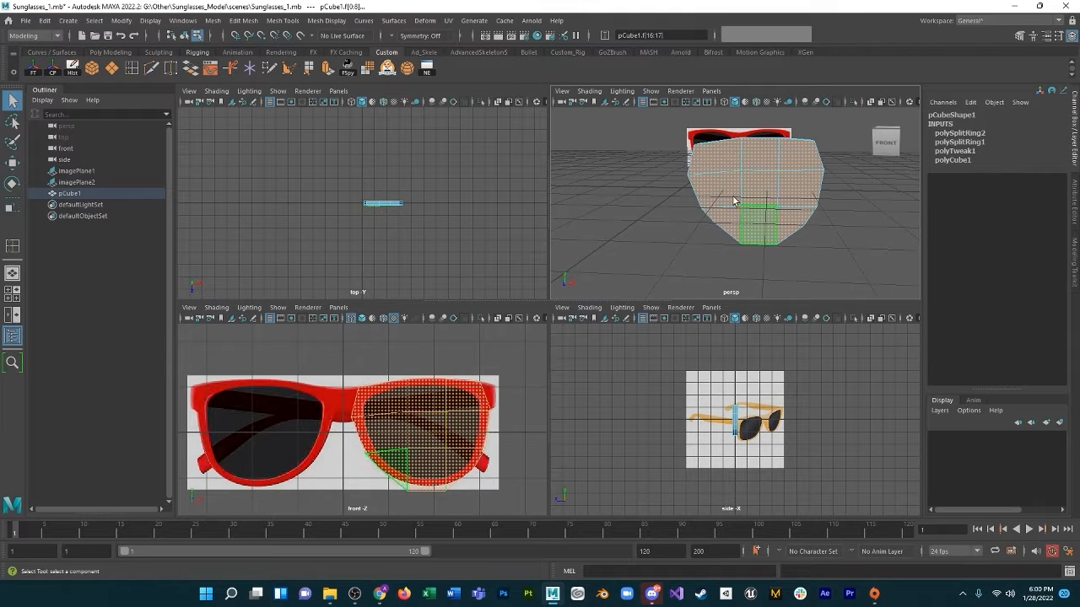
Try to extrude the selected faces with an offset of 0.2 and check the back of the shape.
{"action": "left_click", "coordinate": [244, 26]}
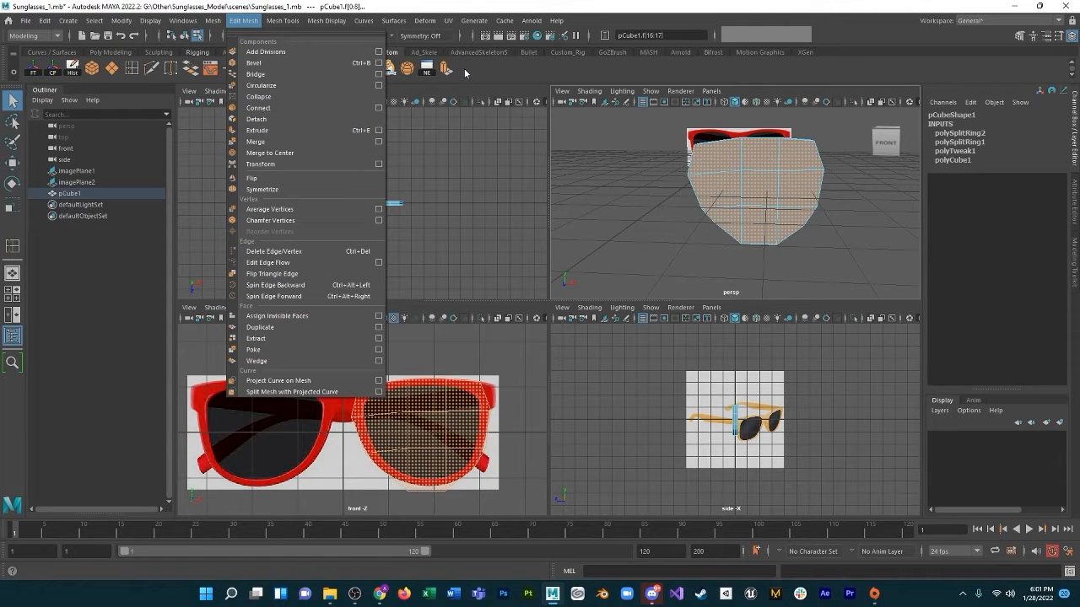
{"action": "key", "text": "ctrl+e"}
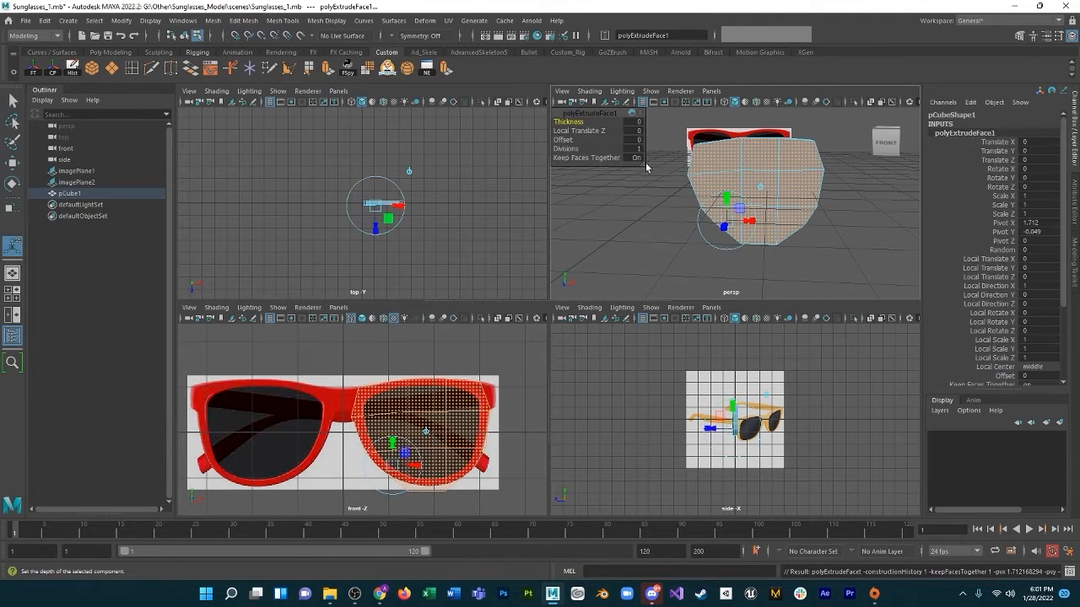
{"action": "left_click_drag", "start_coordinate": [563, 139], "coordinate": [564, 139]}
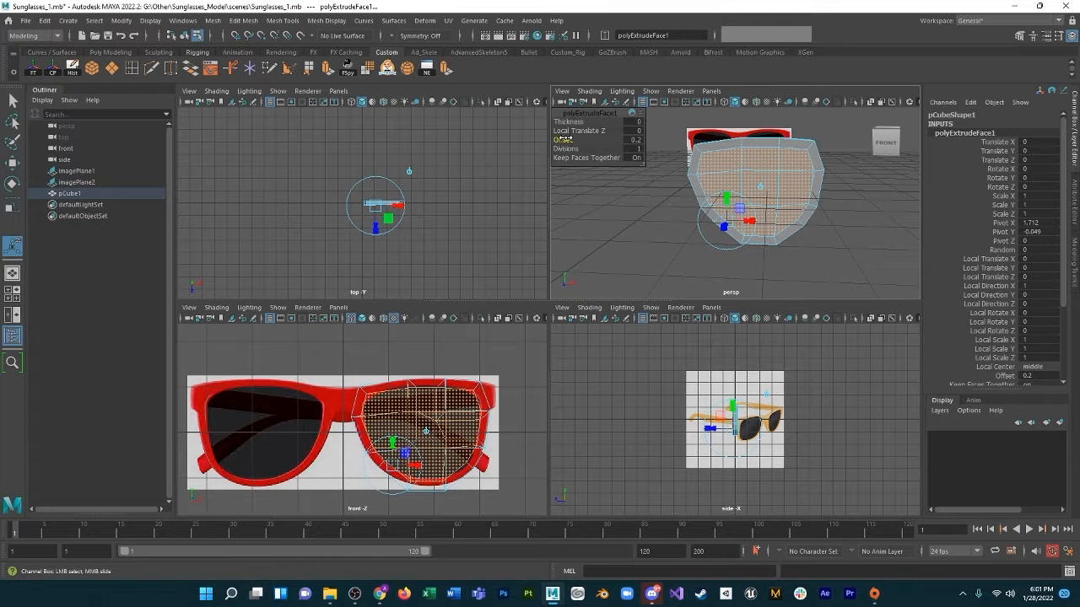
{"action": "left_click_drag", "start_coordinate": [847, 236], "coordinate": [632, 234], "text": "alt"}
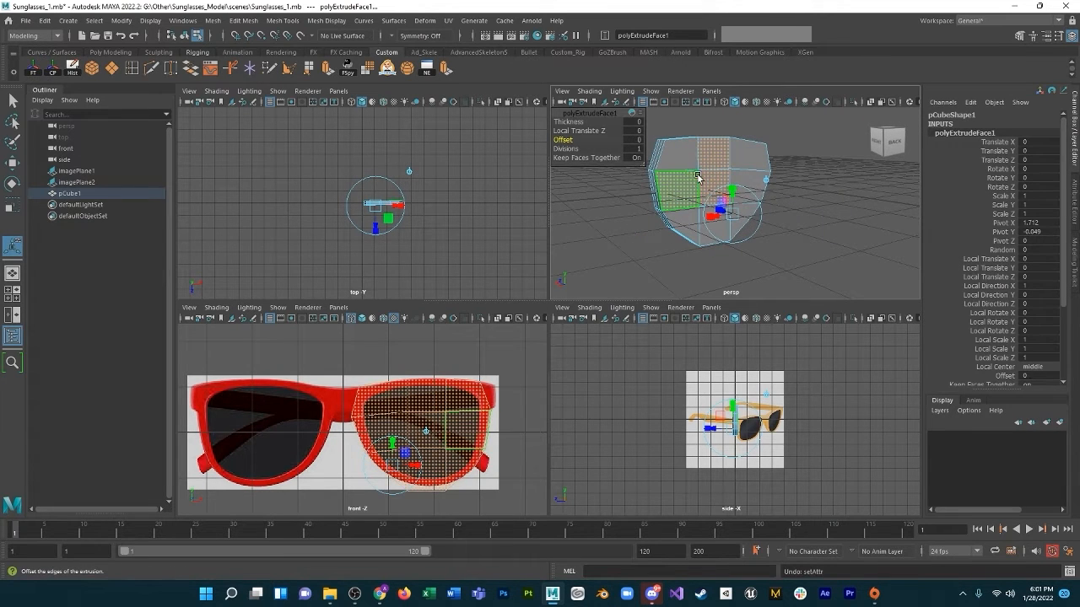
Undo the face extrusion and the most recent face selections.
{"action": "key", "text": "ctrl+z"}
{"action": "key", "text": "ctrl+z"}
{"action": "key", "text": "ctrl+z"}
{"action": "key", "text": "ctrl+z"}
{"action": "key", "text": "ctrl+z"}
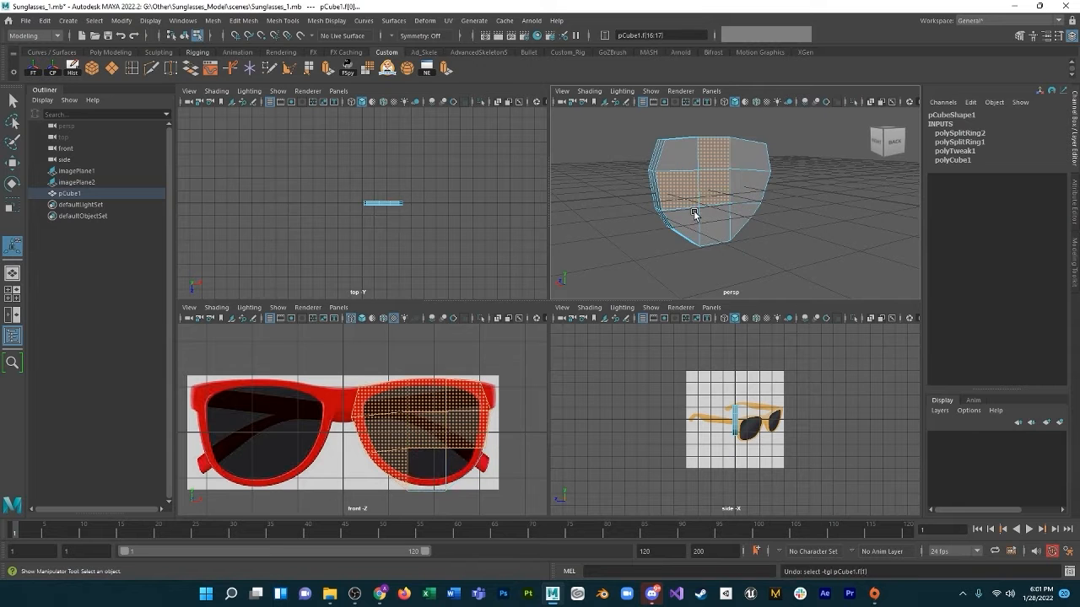
{"action": "key", "text": "ctrl+z"}
{"action": "key", "text": "ctrl+z"}
{"action": "key", "text": "ctrl+z"}
Deselect the stray faces on the back and add the remaining middle and lower front faces to the selection.
{"action": "mouse_move", "coordinate": [713, 217]}
{"action": "left_mouse_down", "text": "alt"}
{"action": "mouse_move", "coordinate": [877, 217]}
{"action": "mouse_move", "coordinate": [709, 211]}
{"action": "left_mouse_up", "text": "alt"}
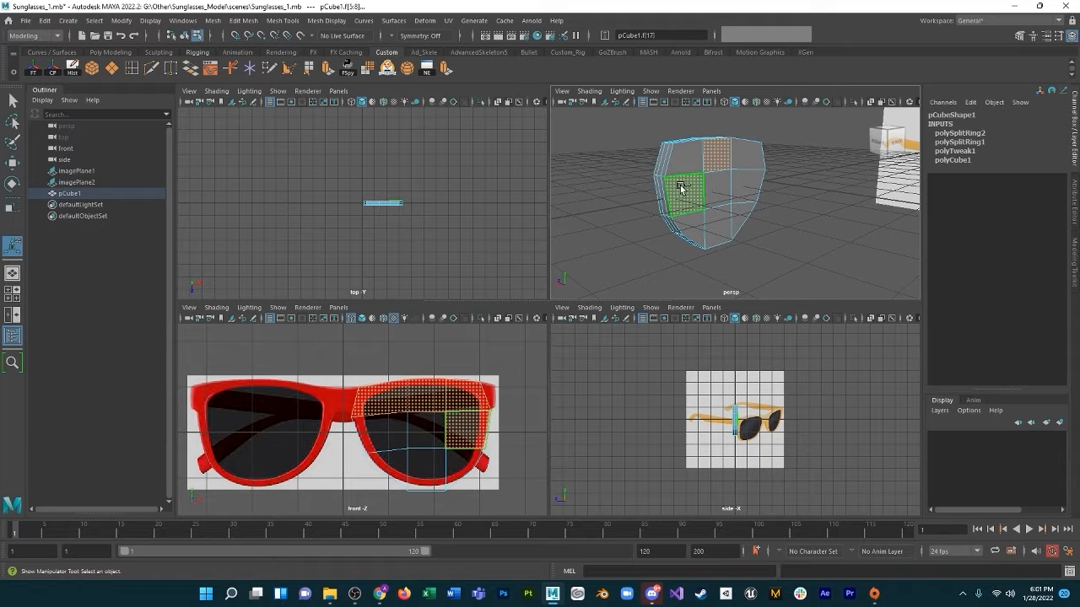
{"action": "left_click", "coordinate": [716, 156], "text": "ctrl"}
{"action": "left_click_drag", "start_coordinate": [626, 233], "coordinate": [753, 193], "text": "alt"}
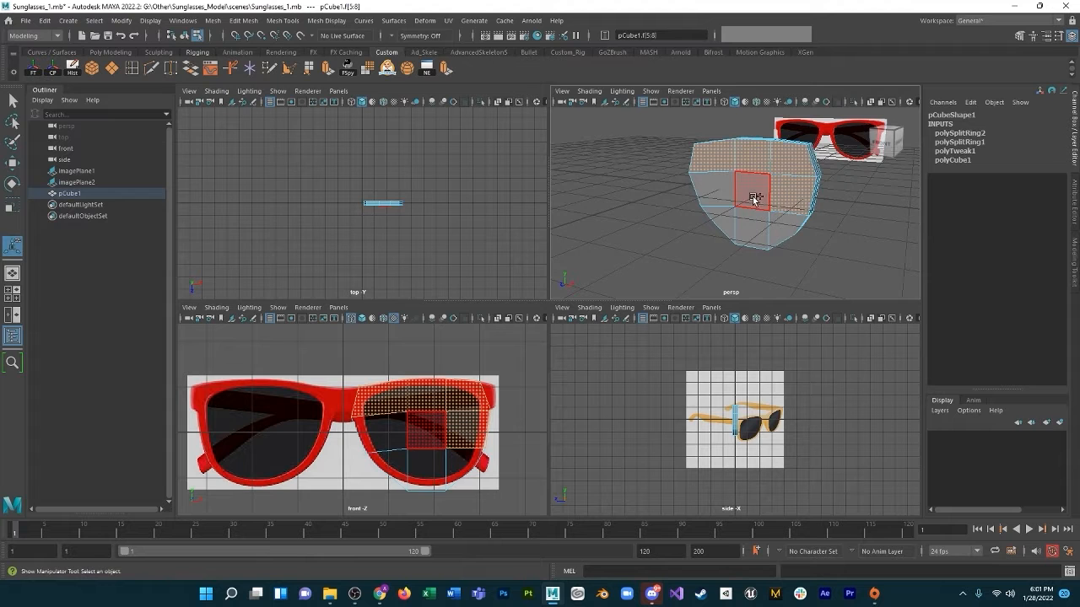
{"action": "left_click", "coordinate": [752, 195], "text": "shift"}
{"action": "left_click", "coordinate": [722, 199], "text": "shift"}
{"action": "left_click", "coordinate": [723, 224], "text": "shift"}
{"action": "left_click", "coordinate": [749, 227], "text": "shift"}
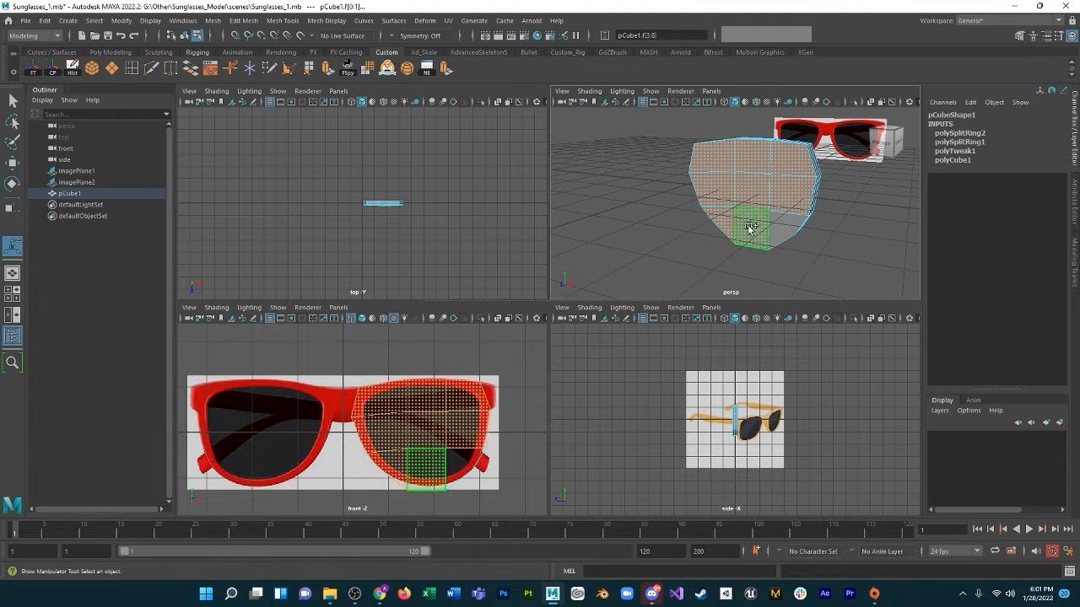
{"action": "left_click", "coordinate": [797, 230], "text": "shift"}
Extrude the selected front faces inward with an offset of 0.3.
{"action": "mouse_move", "coordinate": [807, 233]}
{"action": "left_mouse_down", "text": "alt"}
{"action": "mouse_move", "coordinate": [739, 161]}
{"action": "mouse_move", "coordinate": [638, 231]}
{"action": "mouse_move", "coordinate": [754, 270]}
{"action": "mouse_move", "coordinate": [838, 221]}
{"action": "mouse_move", "coordinate": [848, 253]}
{"action": "mouse_move", "coordinate": [807, 273]}
{"action": "mouse_move", "coordinate": [805, 250]}
{"action": "left_mouse_up", "text": "alt"}
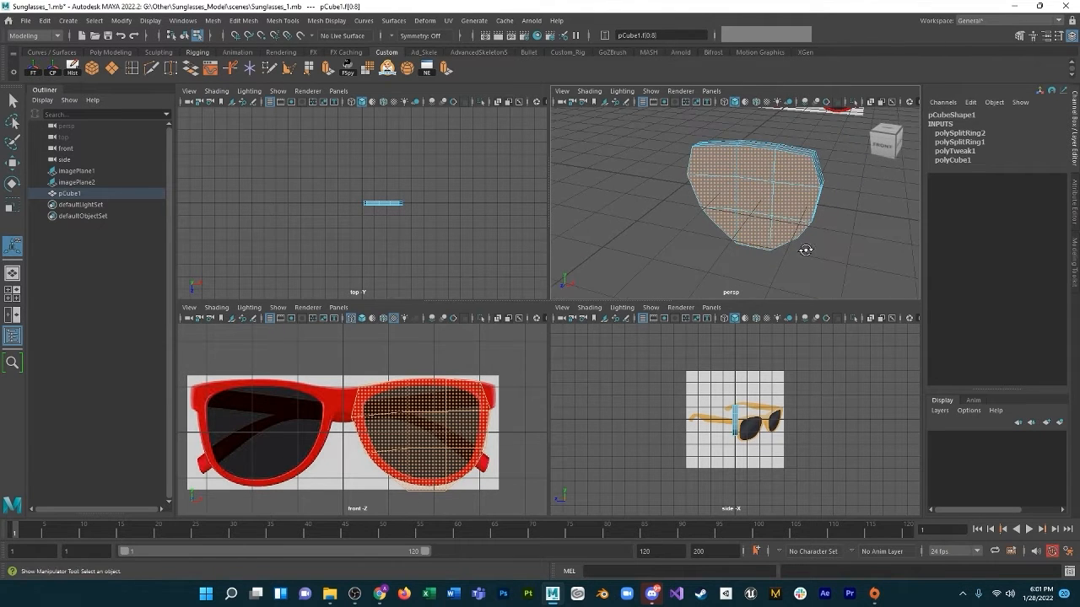
{"action": "left_click", "coordinate": [447, 73]}
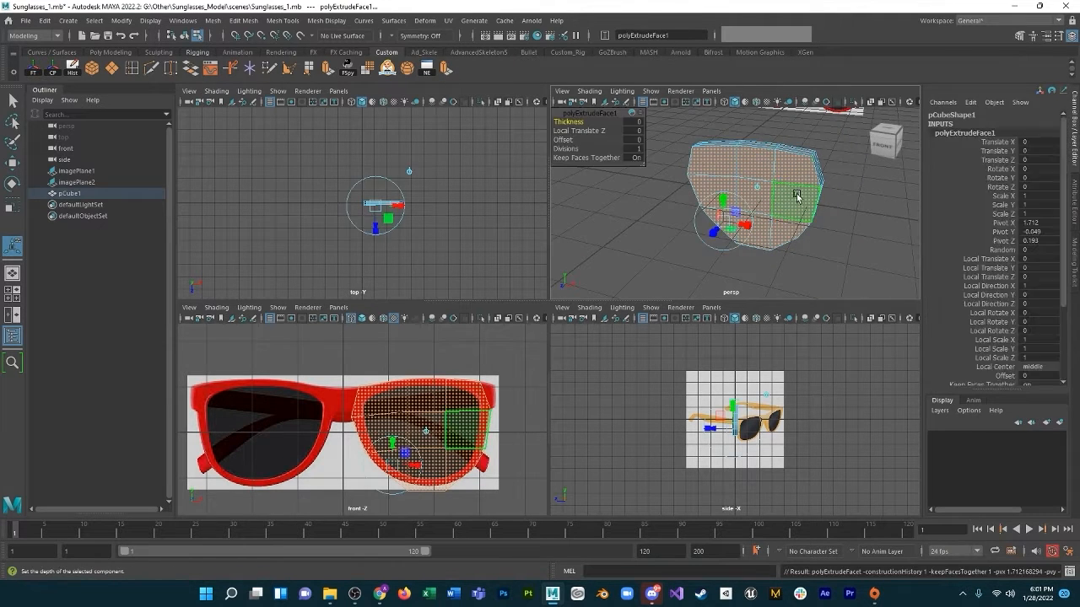
{"action": "left_click_drag", "start_coordinate": [573, 139], "coordinate": [575, 139]}
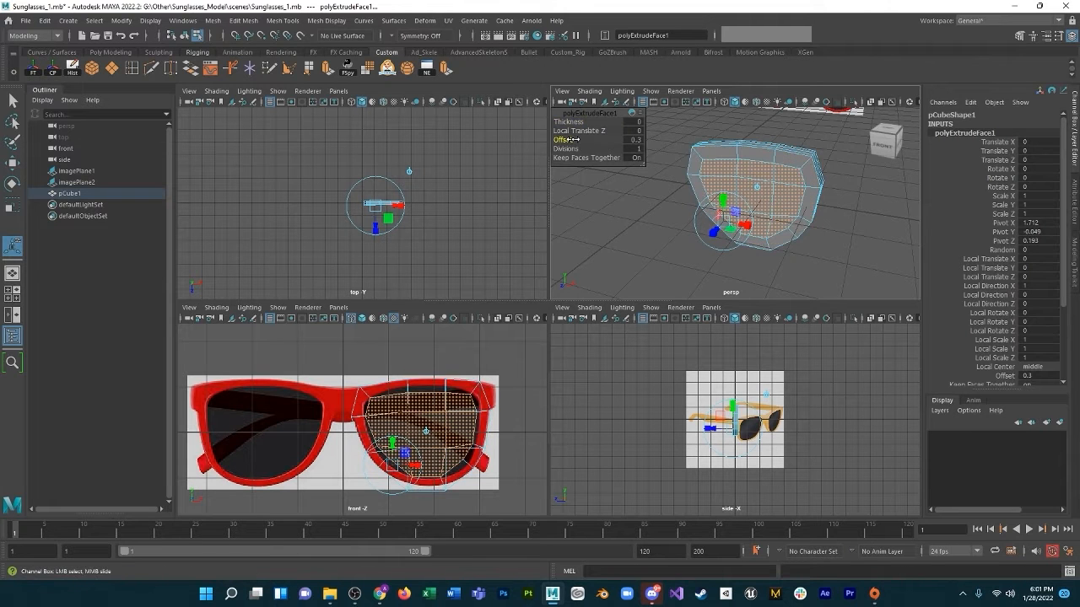
{"action": "mouse_move", "coordinate": [852, 249]}
{"action": "left_mouse_down", "text": "alt"}
{"action": "mouse_move", "coordinate": [648, 238]}
{"action": "mouse_move", "coordinate": [867, 236]}
{"action": "left_mouse_up", "text": "alt"}
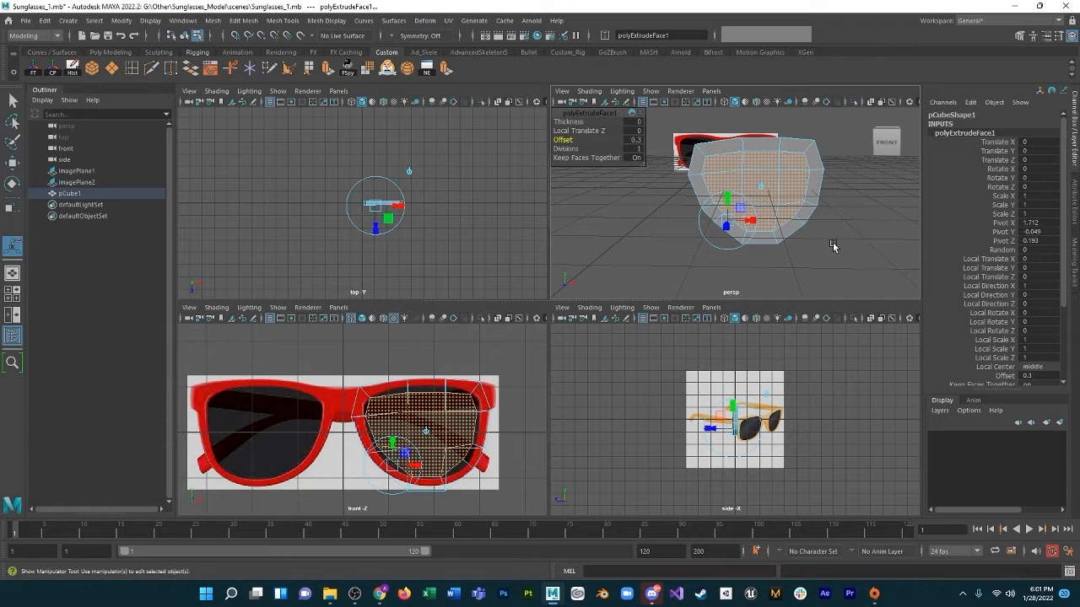
Turn on smooth mesh preview, set the extrusion's offset to 0.2 to match the frame's rim, and clear the face selection.
{"action": "key", "text": "3"}
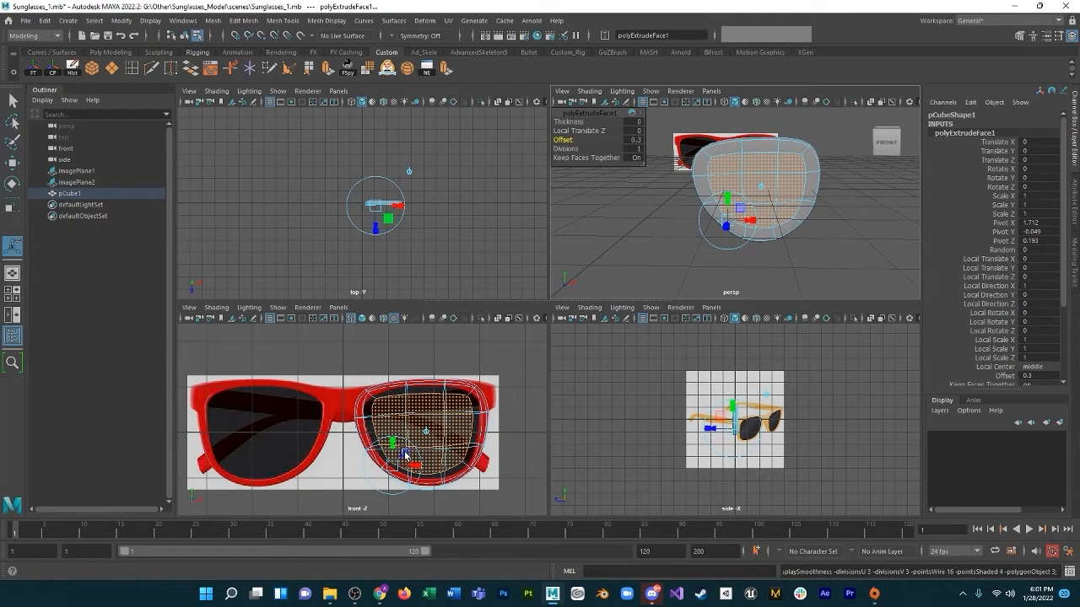
{"action": "left_click", "coordinate": [637, 140]}
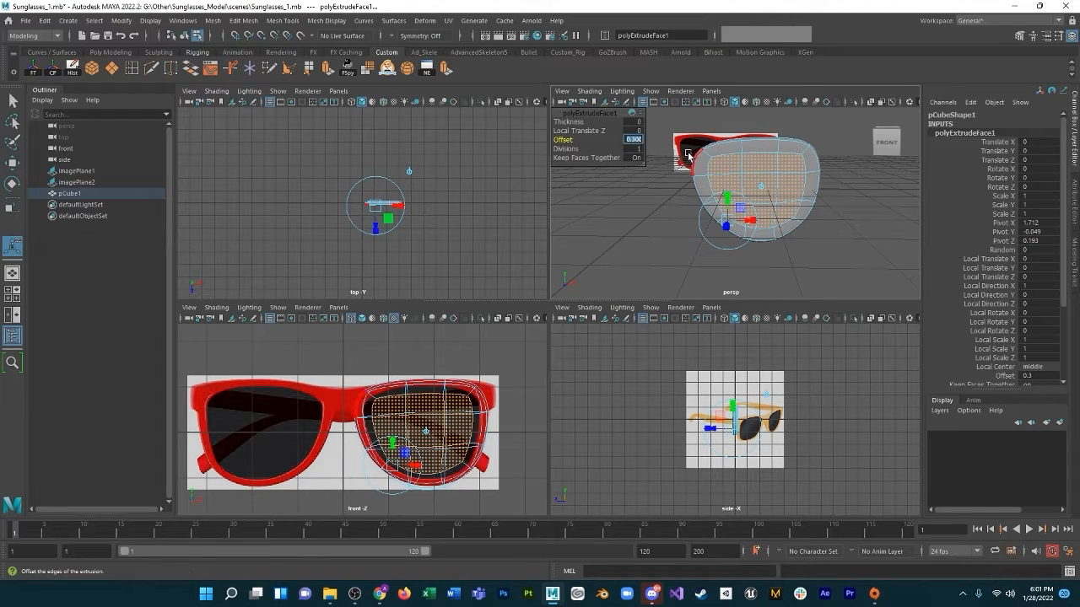
{"action": "key", "text": "Return"}
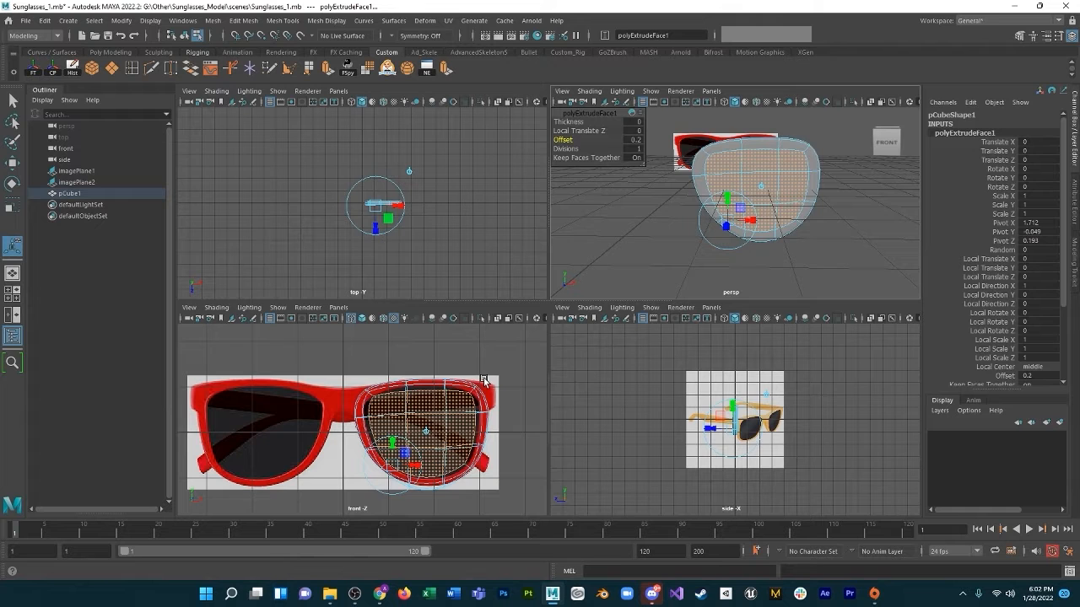
{"action": "scroll", "coordinate": [801, 211], "scroll_direction": "down", "scroll_amount": 3}
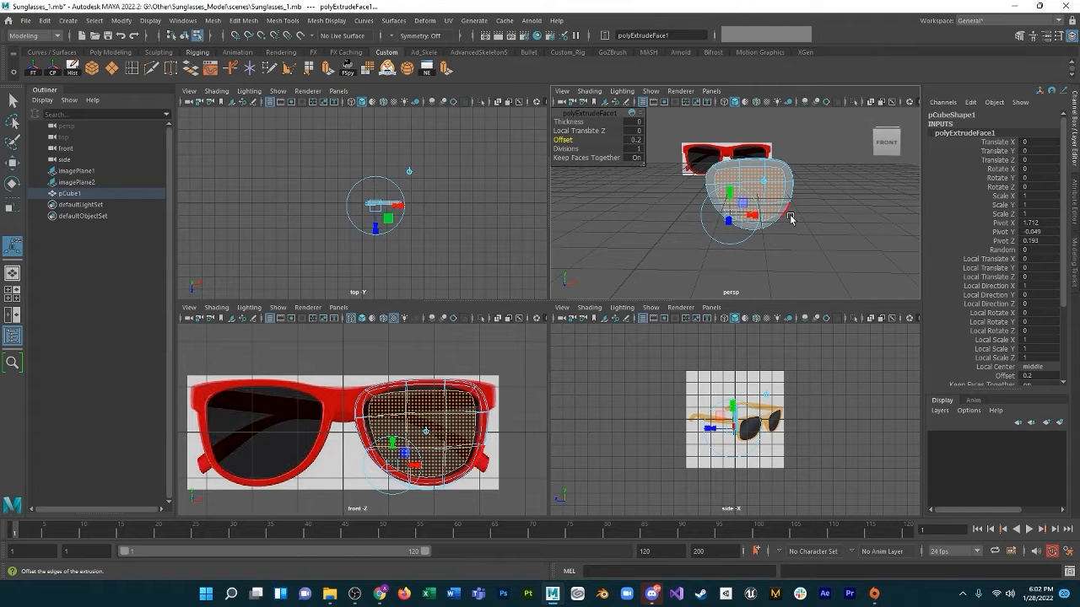
{"action": "mouse_move", "coordinate": [790, 218]}
{"action": "left_mouse_down", "text": "alt"}
{"action": "mouse_move", "coordinate": [759, 212]}
{"action": "mouse_move", "coordinate": [810, 215]}
{"action": "mouse_move", "coordinate": [734, 211]}
{"action": "mouse_move", "coordinate": [779, 204]}
{"action": "left_mouse_up", "text": "alt"}
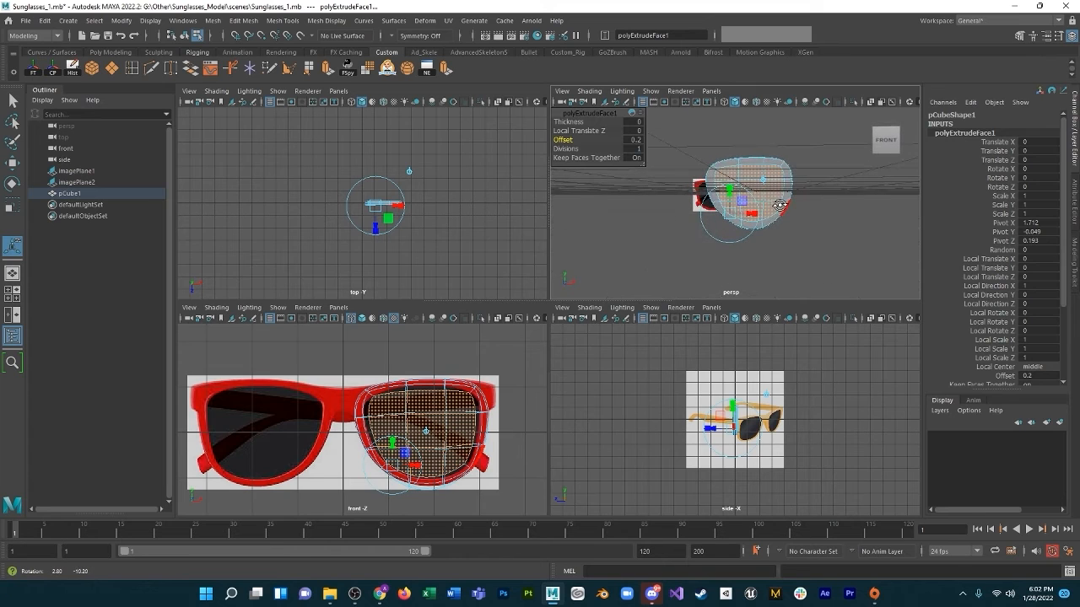
{"action": "left_click", "coordinate": [458, 399]}
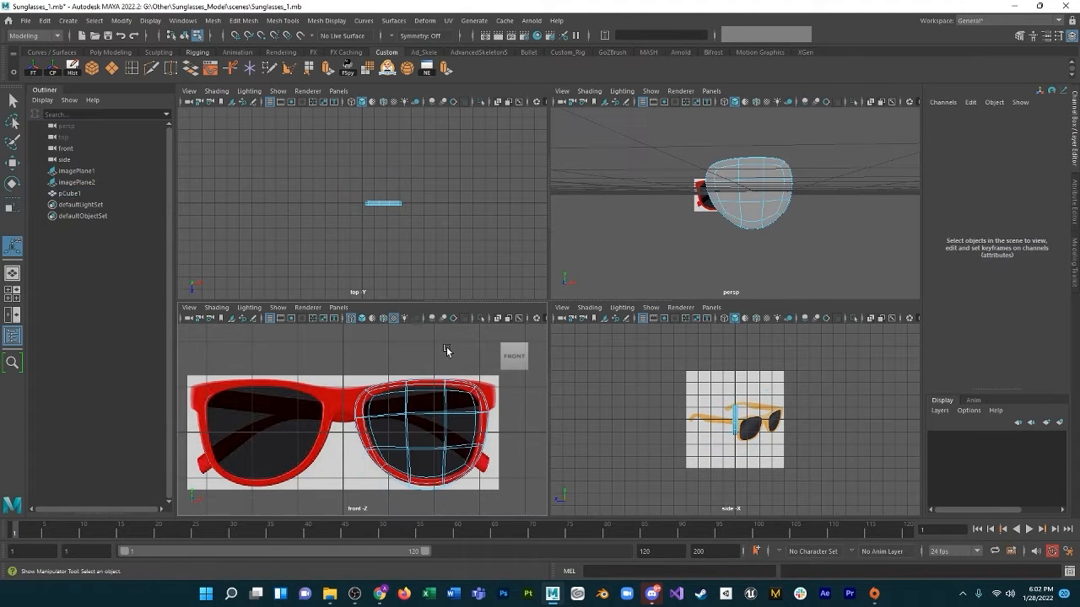
Turn off smooth mesh preview and select the upper side faces of the lens frame that face the nose bridge.
{"action": "key", "text": "space"}
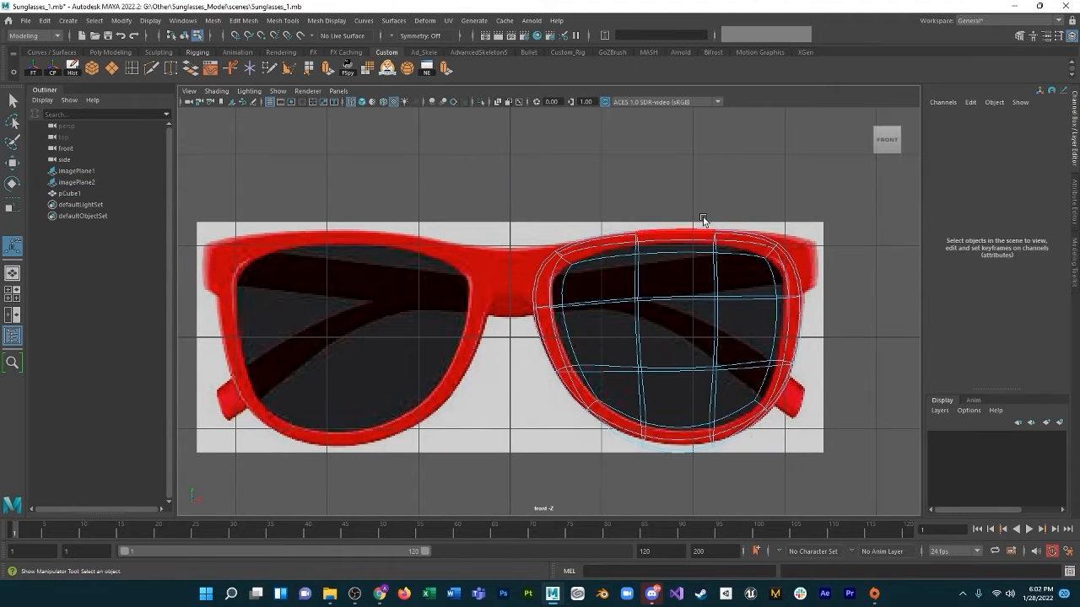
{"action": "key", "text": "space"}
{"action": "left_click_drag", "start_coordinate": [742, 196], "coordinate": [687, 260], "text": "alt"}
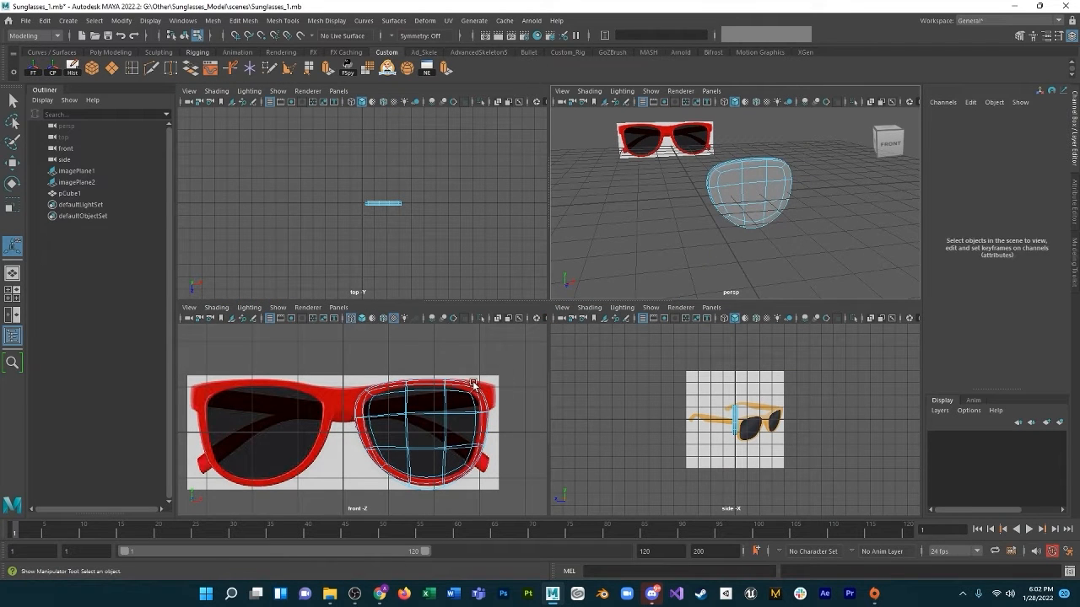
{"action": "left_click_drag", "start_coordinate": [663, 218], "coordinate": [730, 194], "text": "alt"}
{"action": "right_click_drag", "start_coordinate": [730, 193], "coordinate": [735, 164]}
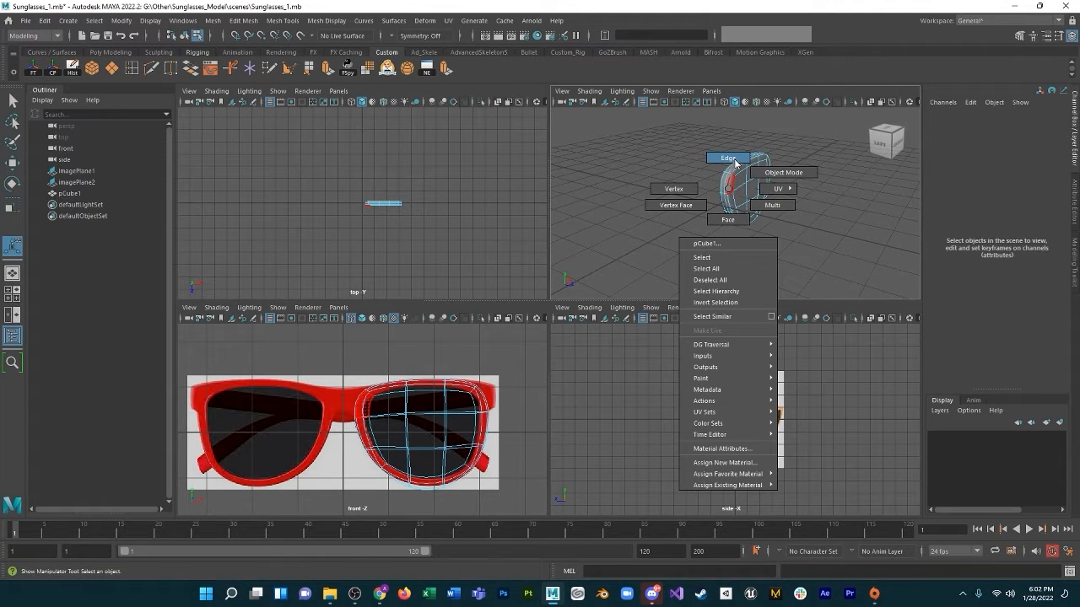
{"action": "right_click_drag", "start_coordinate": [735, 164], "coordinate": [735, 222]}
{"action": "left_click_drag", "start_coordinate": [740, 201], "coordinate": [753, 186], "text": "alt"}
{"action": "left_click", "coordinate": [735, 178]}
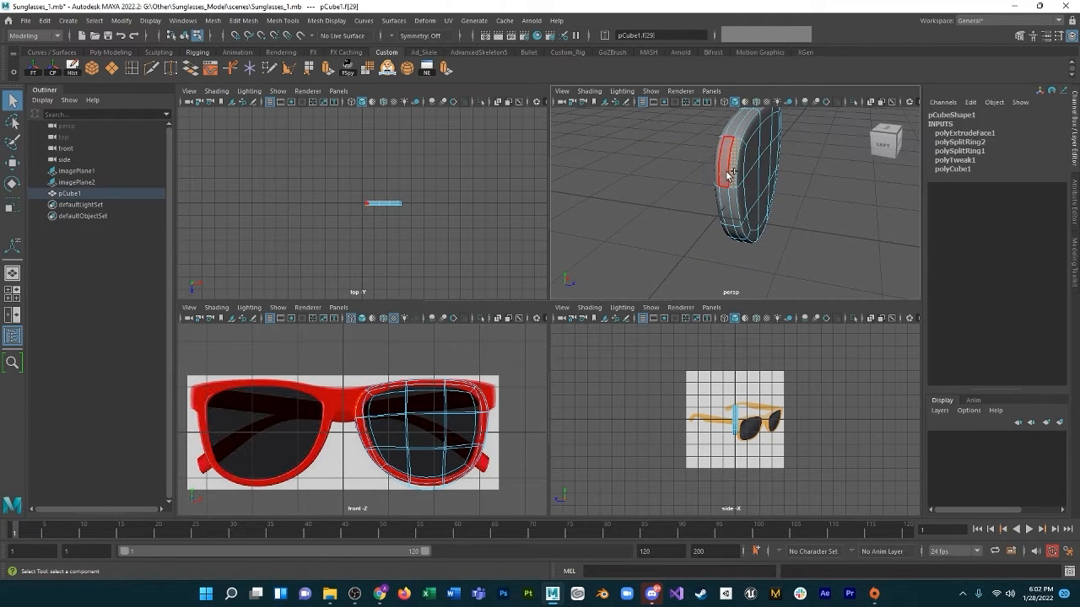
{"action": "key", "text": "1"}
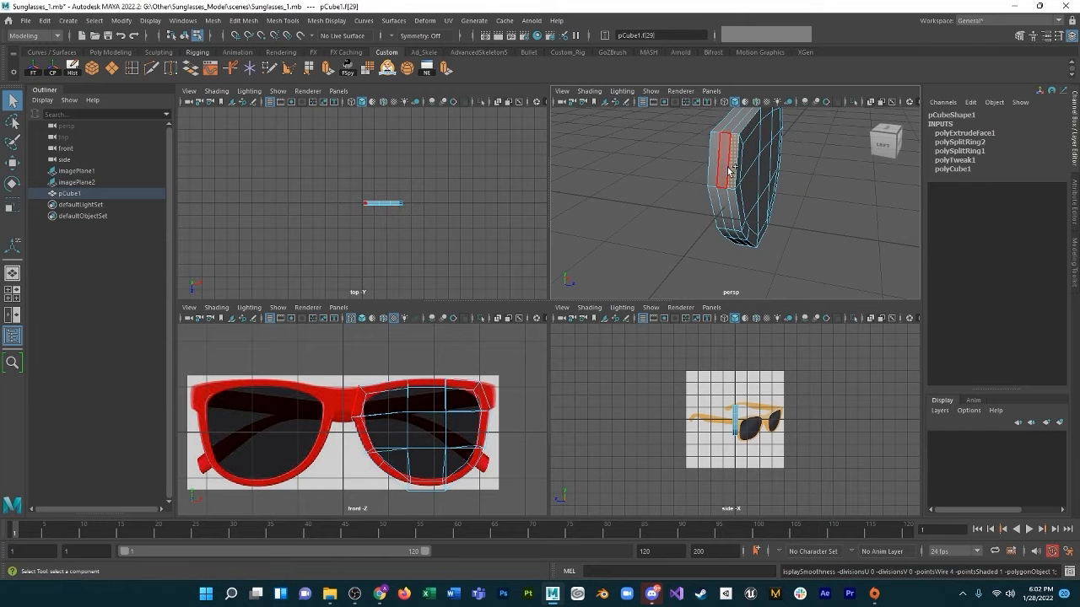
{"action": "left_click", "coordinate": [726, 171], "text": "shift"}
{"action": "left_click", "coordinate": [718, 169], "text": "shift"}
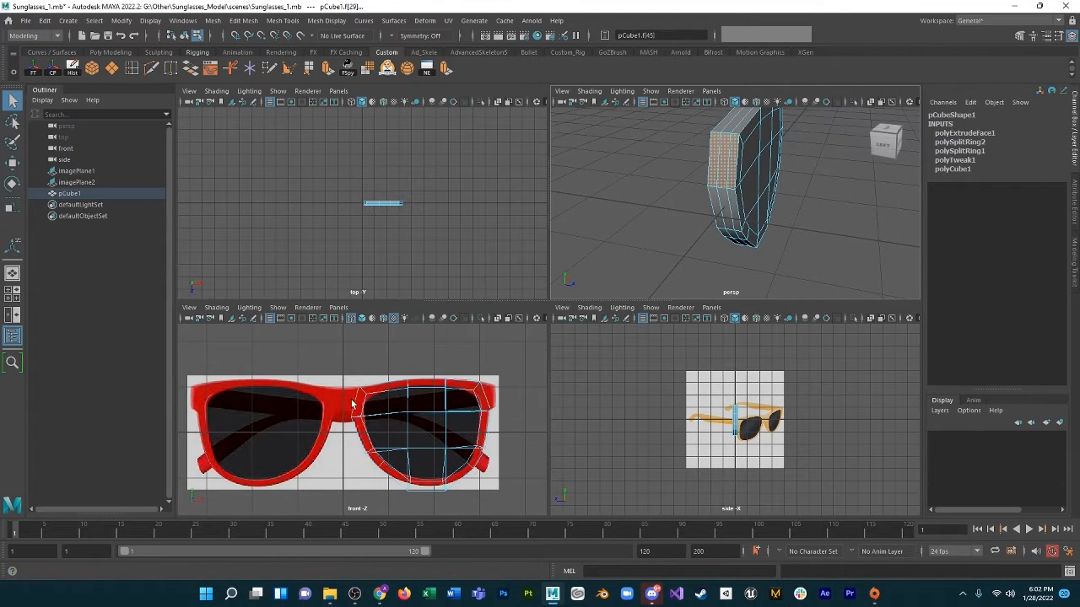
Extrude the selected bridge-side faces toward the centre line with a Local Translate Z of 0.339.
{"action": "left_click_drag", "start_coordinate": [735, 222], "coordinate": [685, 239], "text": "alt"}
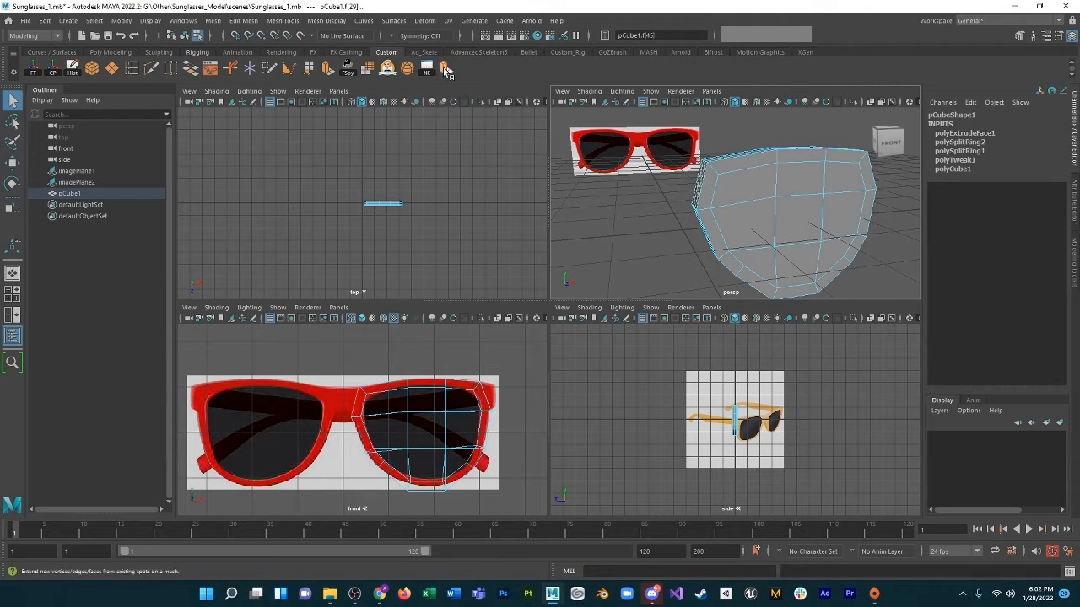
{"action": "left_click", "coordinate": [243, 22]}
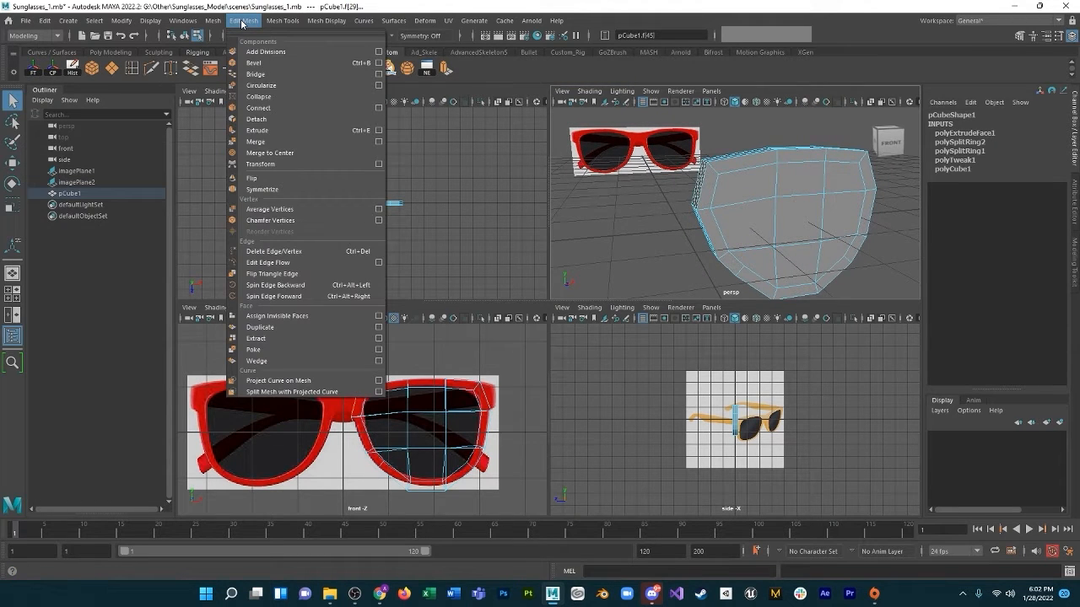
{"action": "left_click", "coordinate": [257, 130]}
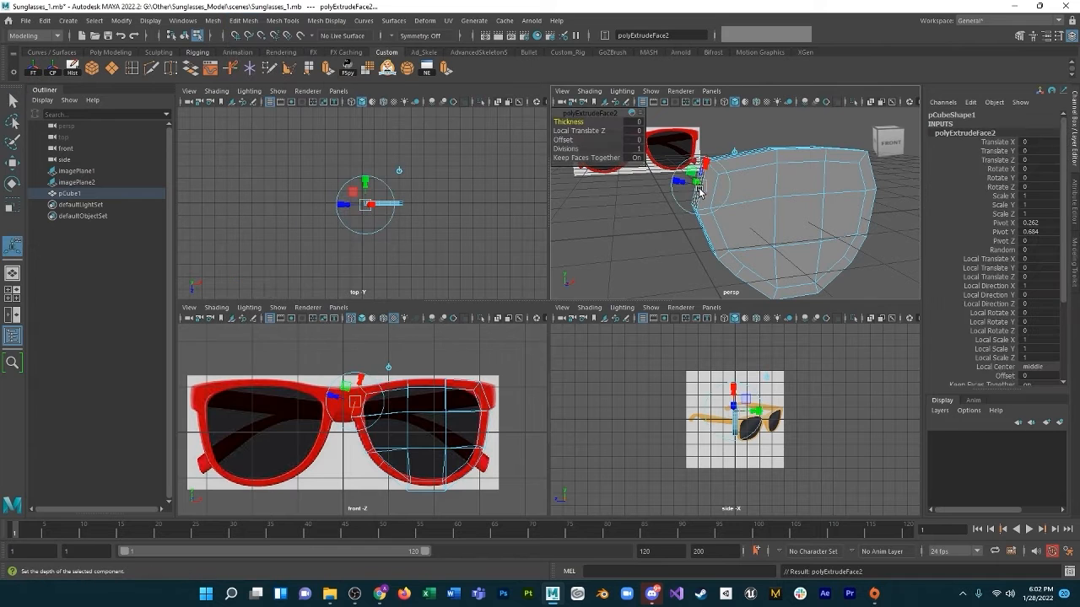
{"action": "left_click_drag", "start_coordinate": [689, 202], "coordinate": [656, 177], "text": "alt"}
{"action": "key", "text": "space"}
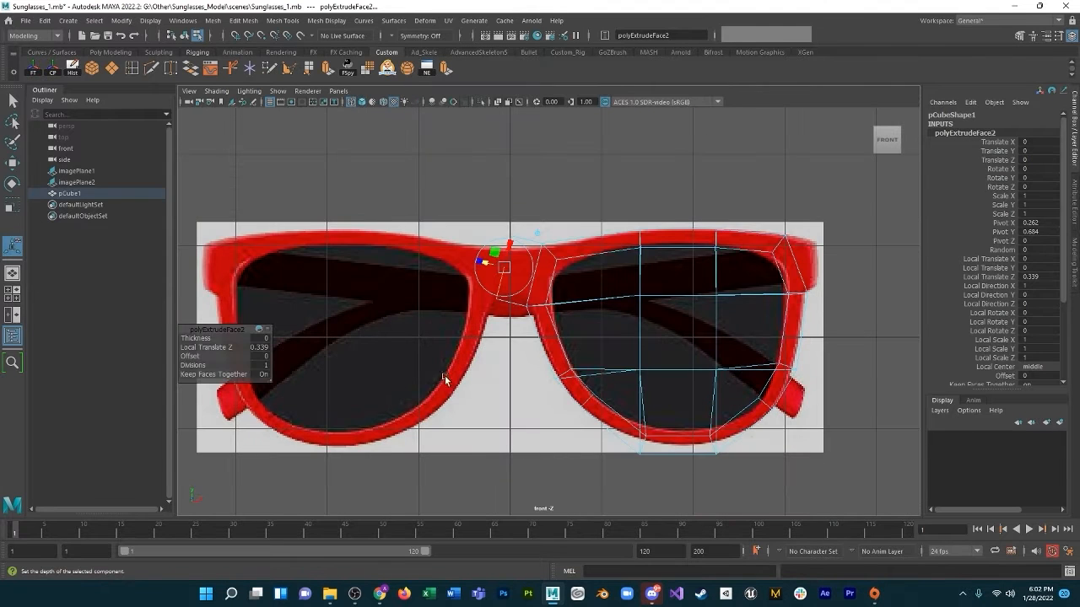
{"action": "middle_click_drag", "start_coordinate": [445, 378], "coordinate": [559, 272], "text": "alt"}
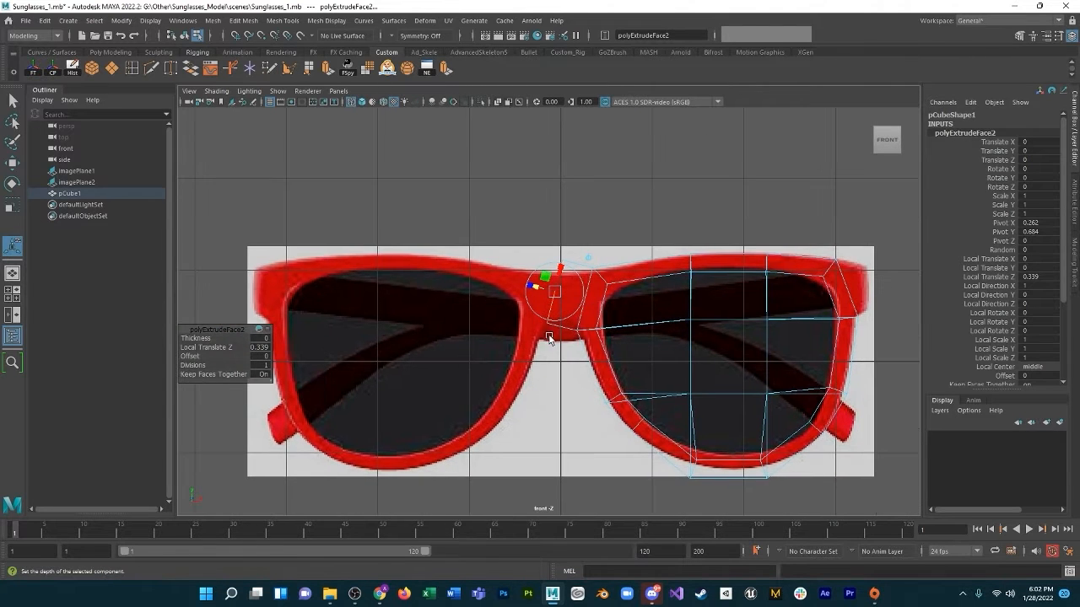
Move the extrusion's end vertices and the adjoining upper rim vertices to match the bridge outline in the front view.
{"action": "right_click_drag", "start_coordinate": [550, 329], "coordinate": [524, 306]}
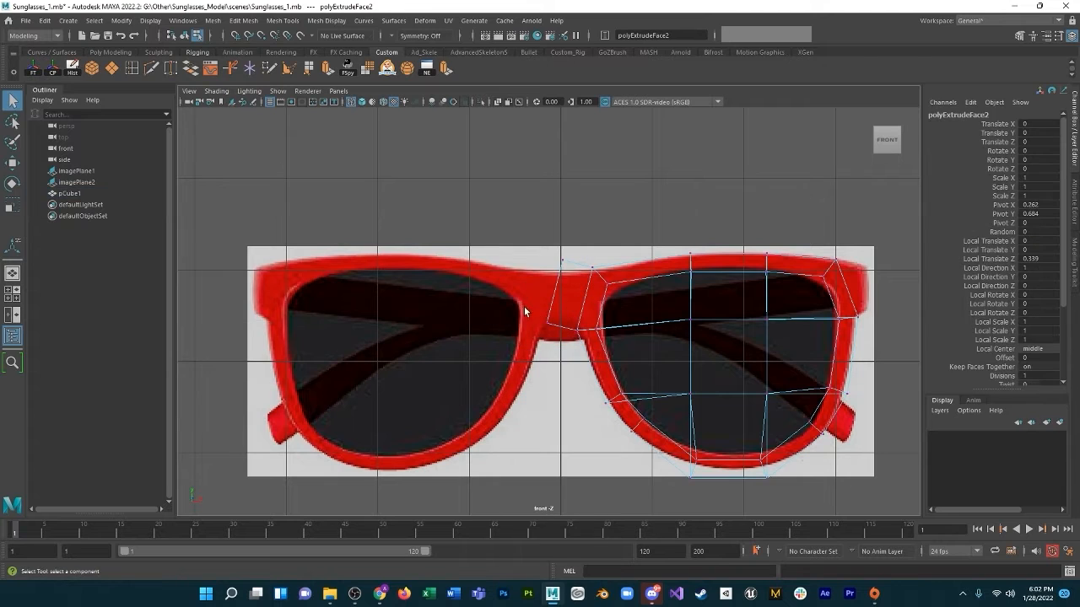
{"action": "left_click_drag", "start_coordinate": [562, 332], "coordinate": [578, 327]}
{"action": "key", "text": "w"}
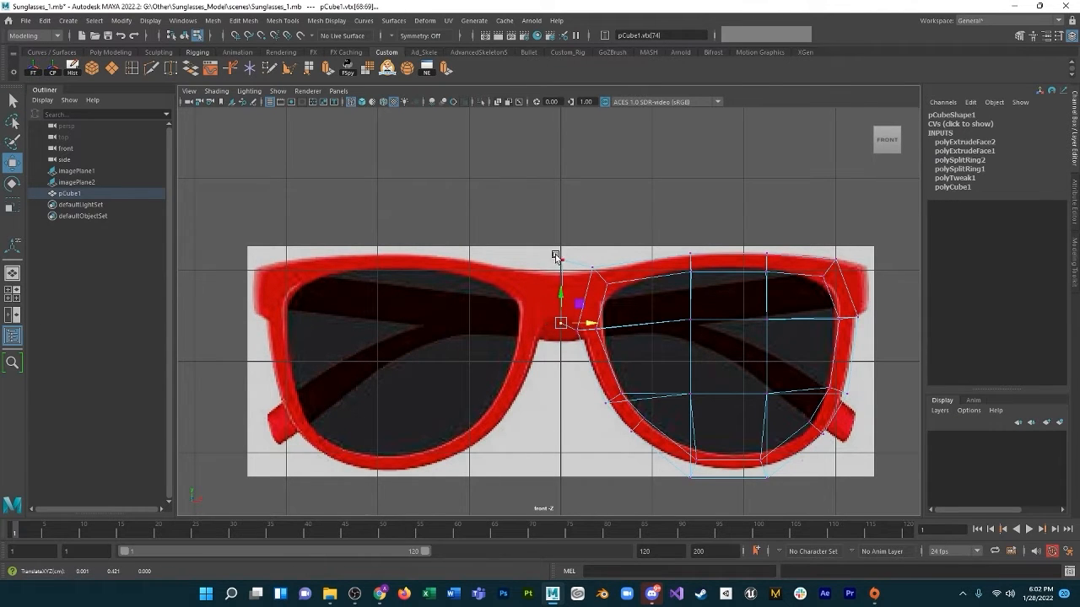
{"action": "left_click_drag", "start_coordinate": [557, 253], "coordinate": [574, 273]}
{"action": "left_click_drag", "start_coordinate": [601, 258], "coordinate": [591, 248]}
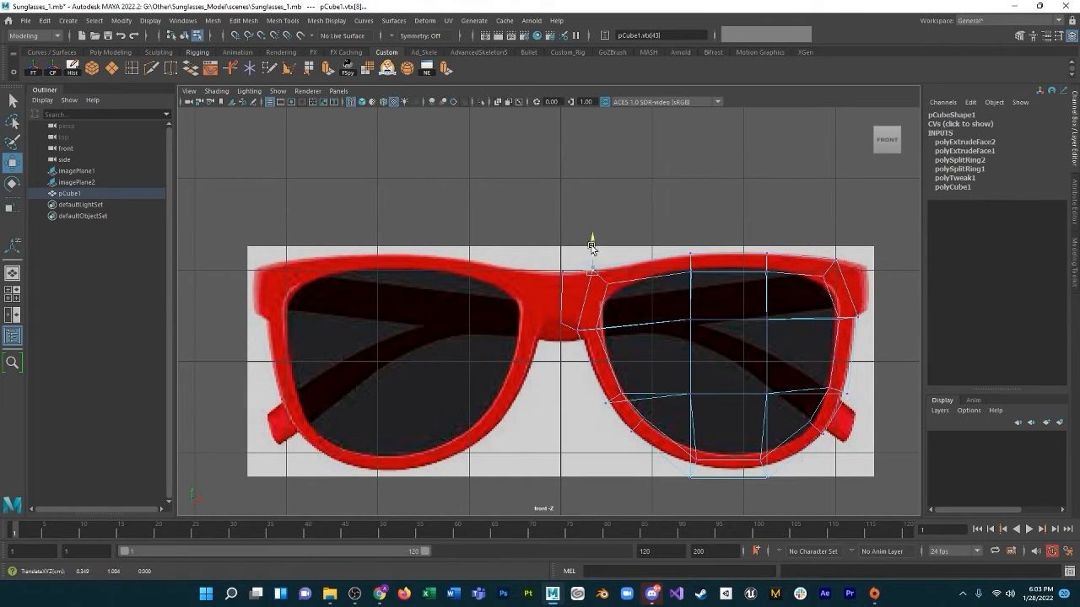
Adjust the lower vertices where the bridge meets the rim, and align the upper end vertices with the centre line.
{"action": "left_click", "coordinate": [581, 328]}
{"action": "left_click_drag", "start_coordinate": [579, 304], "coordinate": [577, 303]}
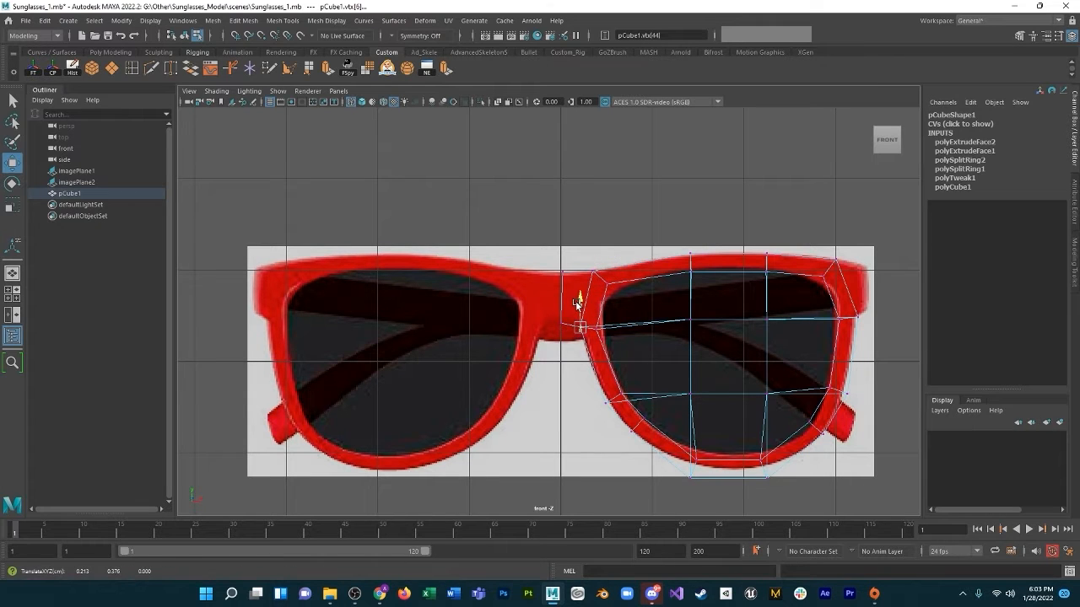
{"action": "left_click_drag", "start_coordinate": [554, 264], "coordinate": [571, 279]}
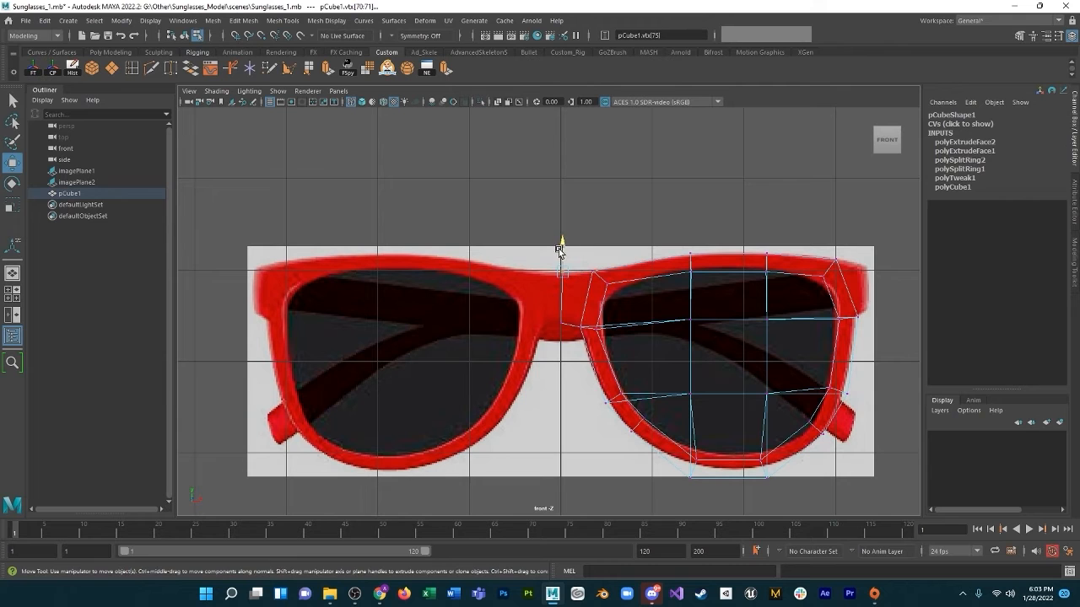
{"action": "scroll", "coordinate": [553, 282], "scroll_direction": "up", "scroll_amount": 6}
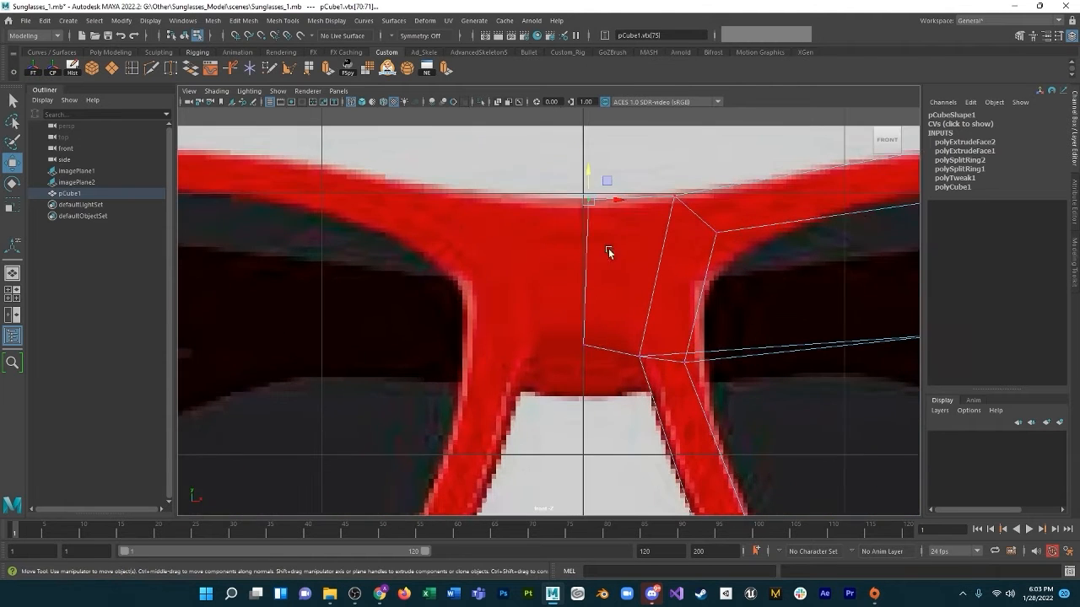
{"action": "left_click_drag", "start_coordinate": [624, 203], "coordinate": [617, 200]}
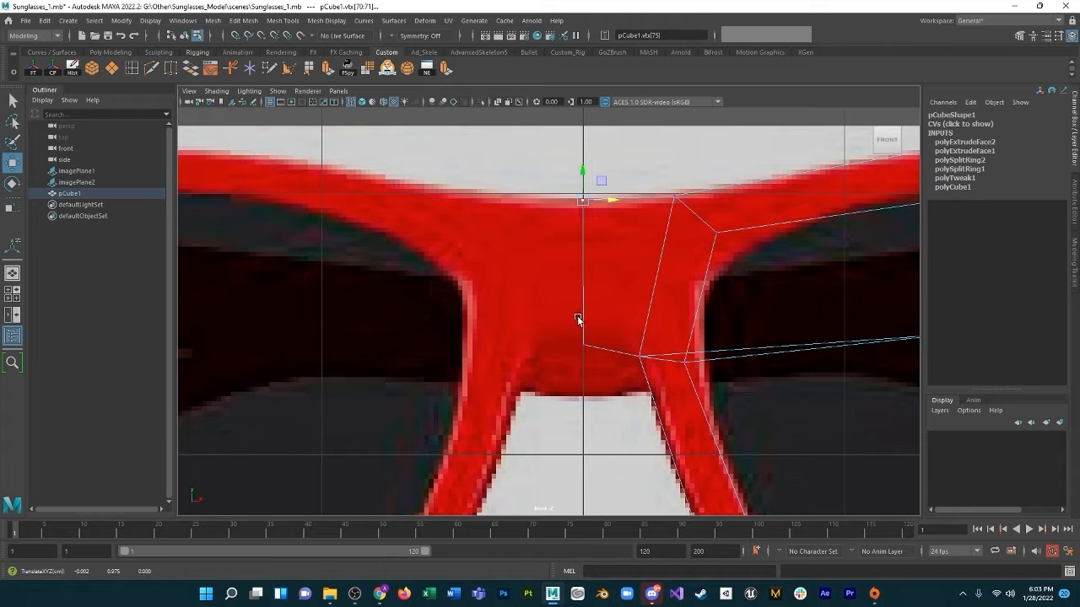
{"action": "left_click", "coordinate": [584, 345]}
{"action": "scroll", "coordinate": [672, 257], "scroll_direction": "down", "scroll_amount": 10}
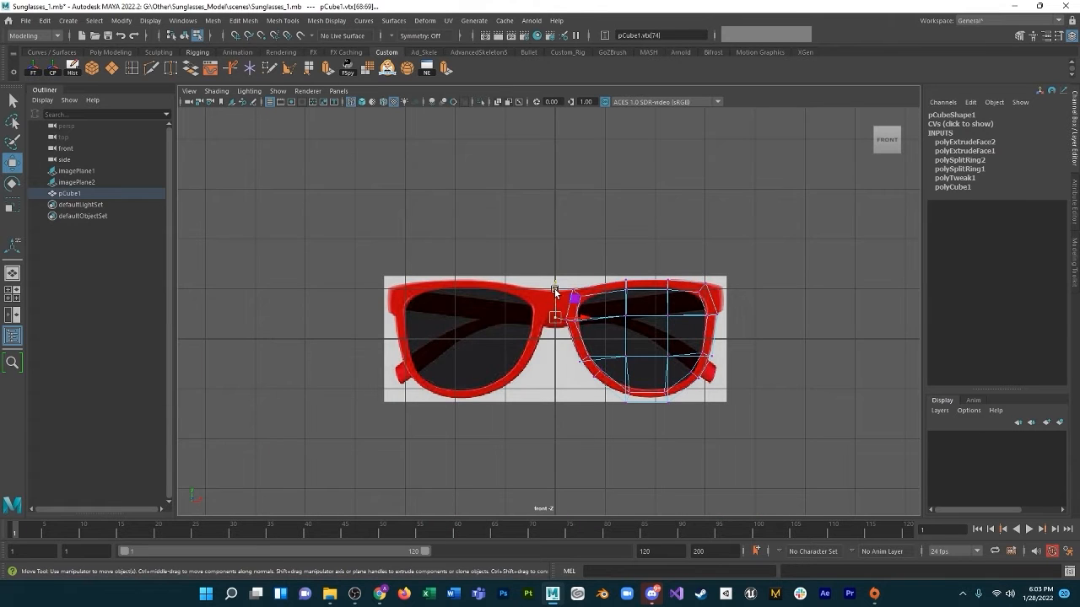
{"action": "scroll", "coordinate": [555, 291], "scroll_direction": "up", "scroll_amount": 6}
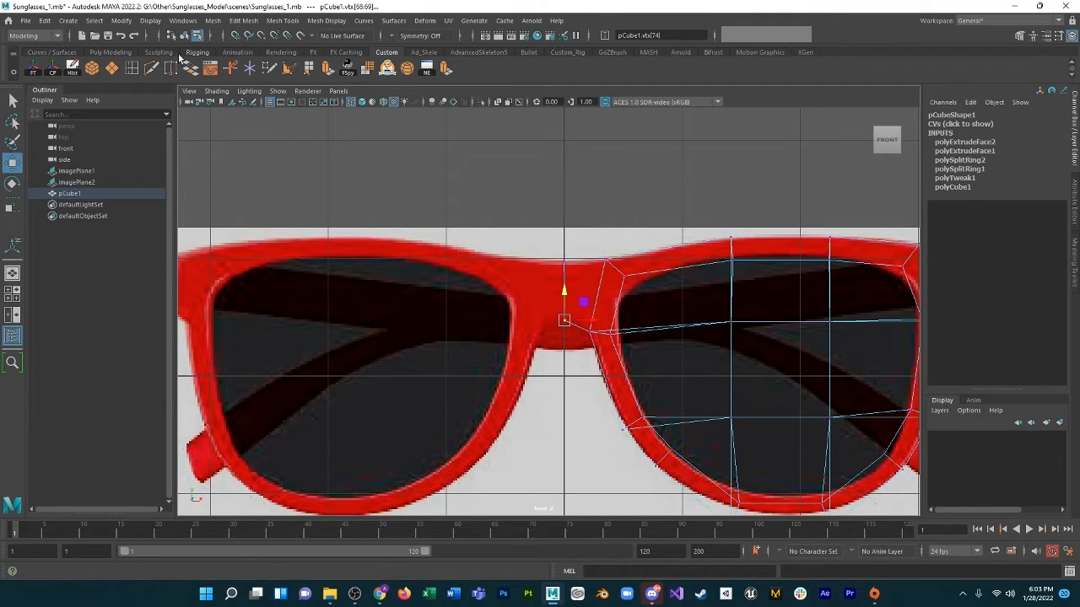
Insert a vertical edge loop through the bridge section and raise the loop's lower vertices slightly.
{"action": "left_click", "coordinate": [272, 23]}
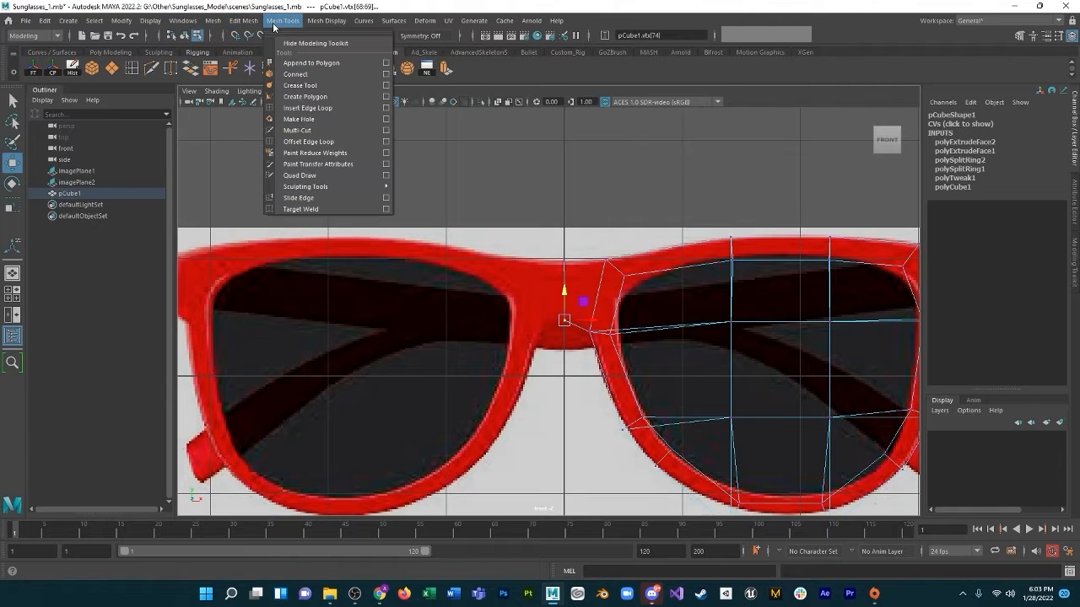
{"action": "left_click", "coordinate": [307, 108]}
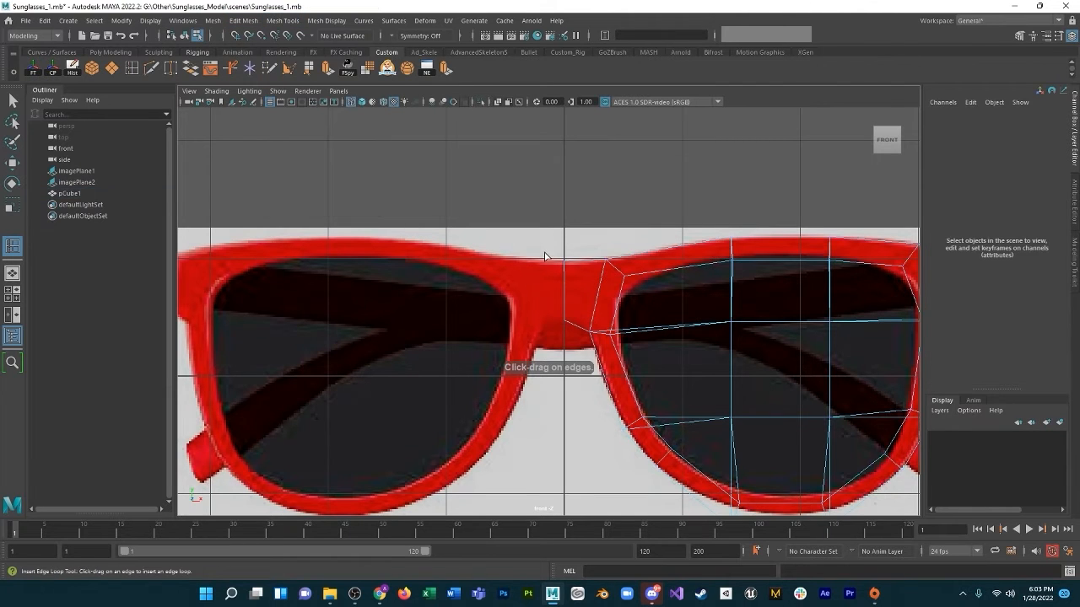
{"action": "left_click", "coordinate": [587, 268]}
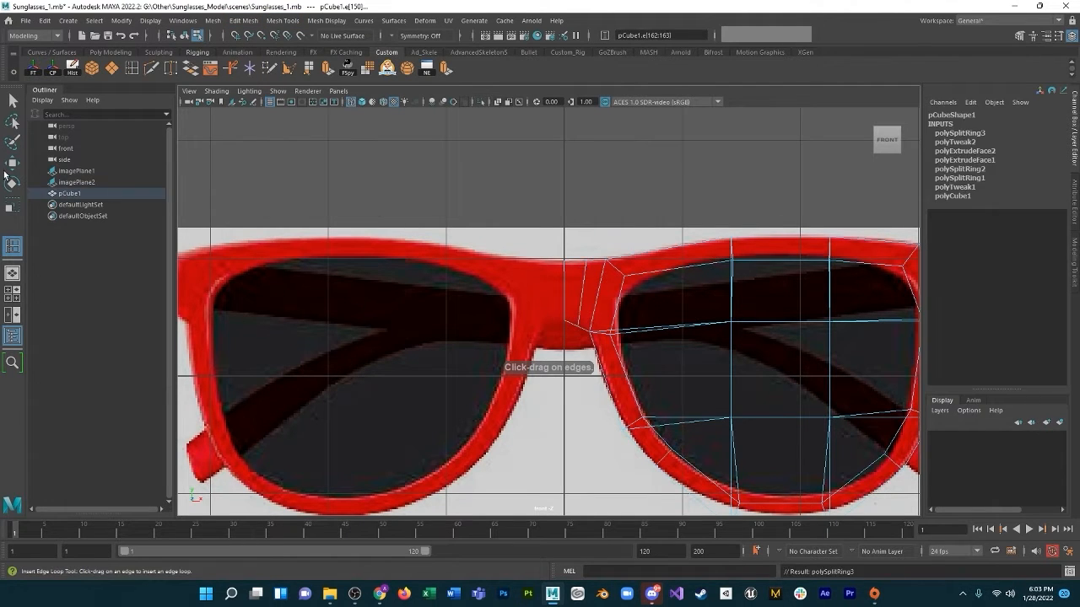
{"action": "key", "text": "w"}
{"action": "right_click_drag", "start_coordinate": [571, 324], "coordinate": [523, 301]}
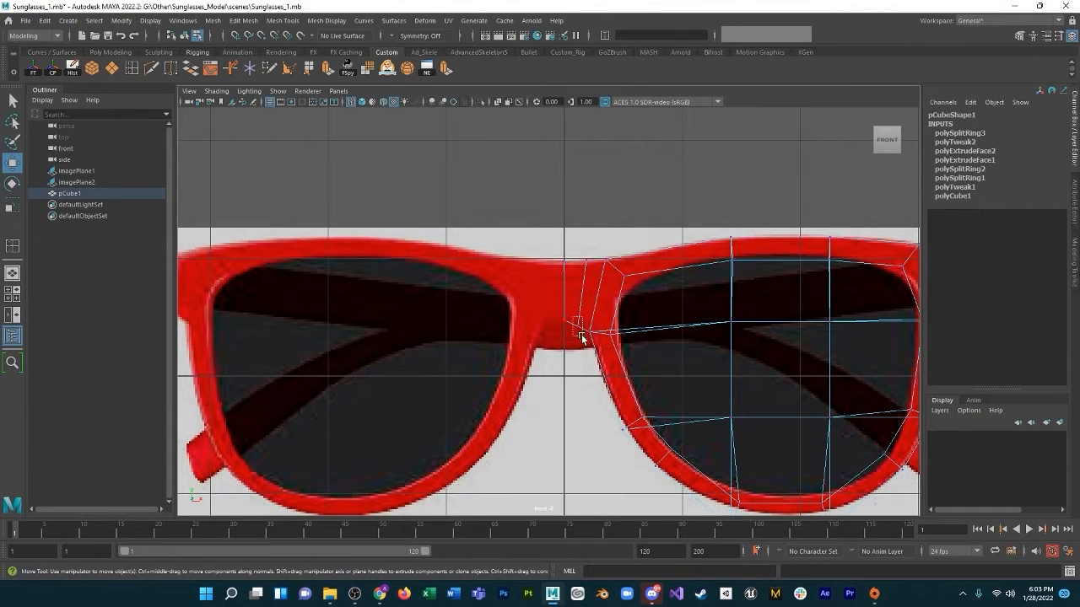
{"action": "left_click_drag", "start_coordinate": [582, 335], "coordinate": [574, 295]}
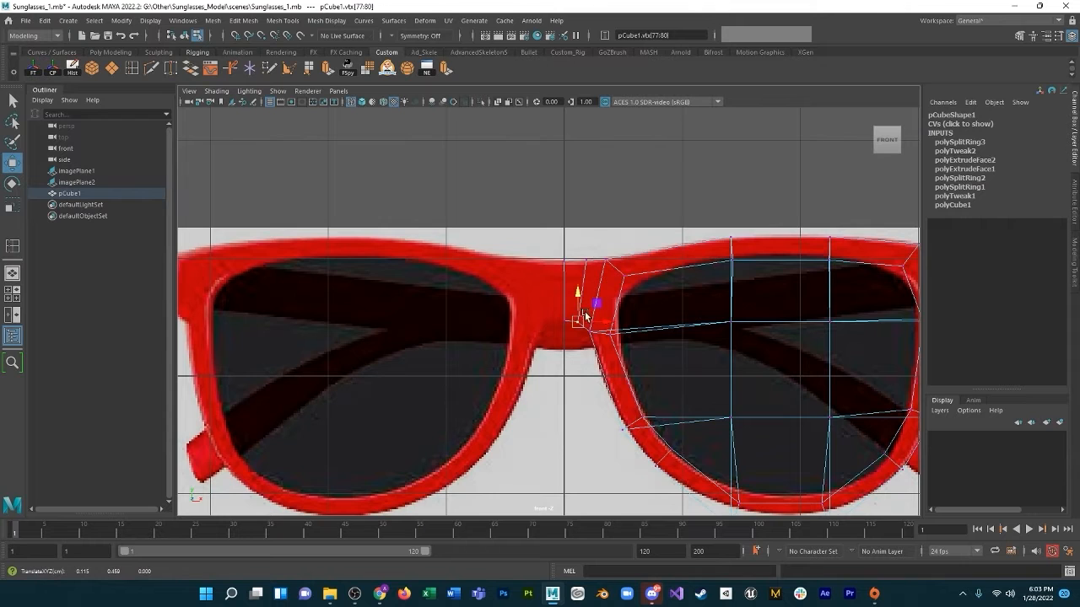
{"action": "scroll", "coordinate": [780, 318], "scroll_direction": "down", "scroll_amount": 3}
{"action": "scroll", "coordinate": [732, 382], "scroll_direction": "up", "scroll_amount": 2}
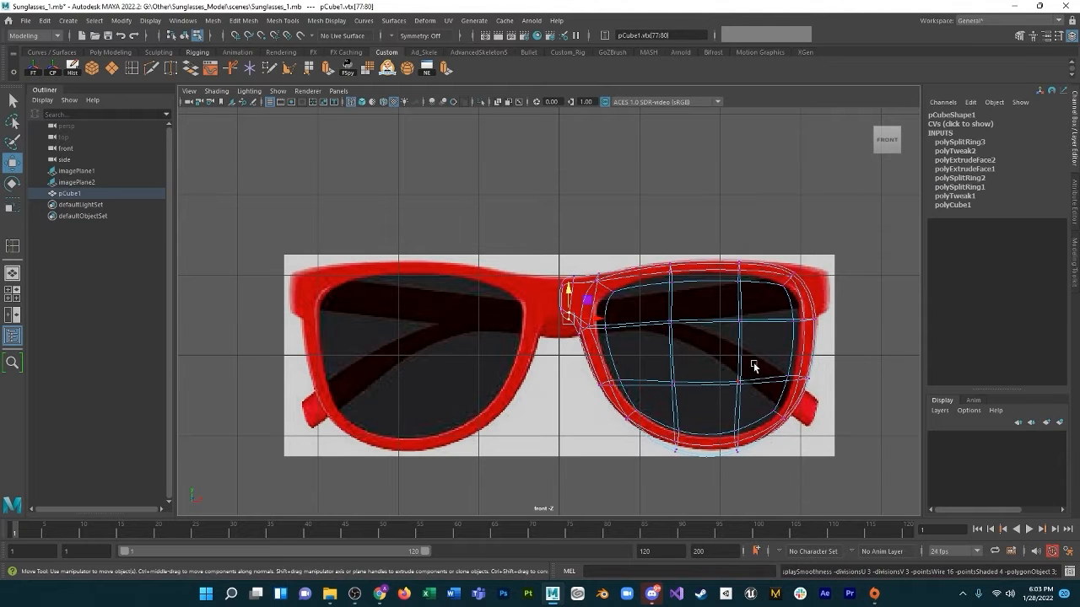
Turn off smooth mesh preview and select the upper side faces on the frame's outer, temple side.
{"action": "key", "text": "space"}
{"action": "left_click_drag", "start_coordinate": [771, 242], "coordinate": [704, 245], "text": "alt"}
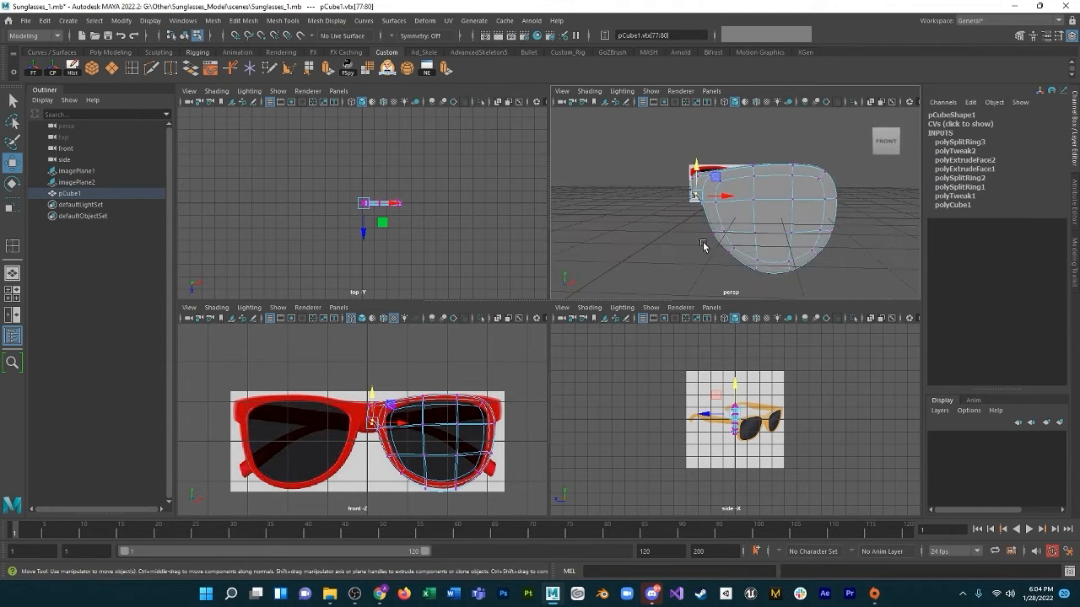
{"action": "scroll", "coordinate": [482, 410], "scroll_direction": "up", "scroll_amount": 3}
{"action": "left_click_drag", "start_coordinate": [877, 215], "coordinate": [751, 210], "text": "alt"}
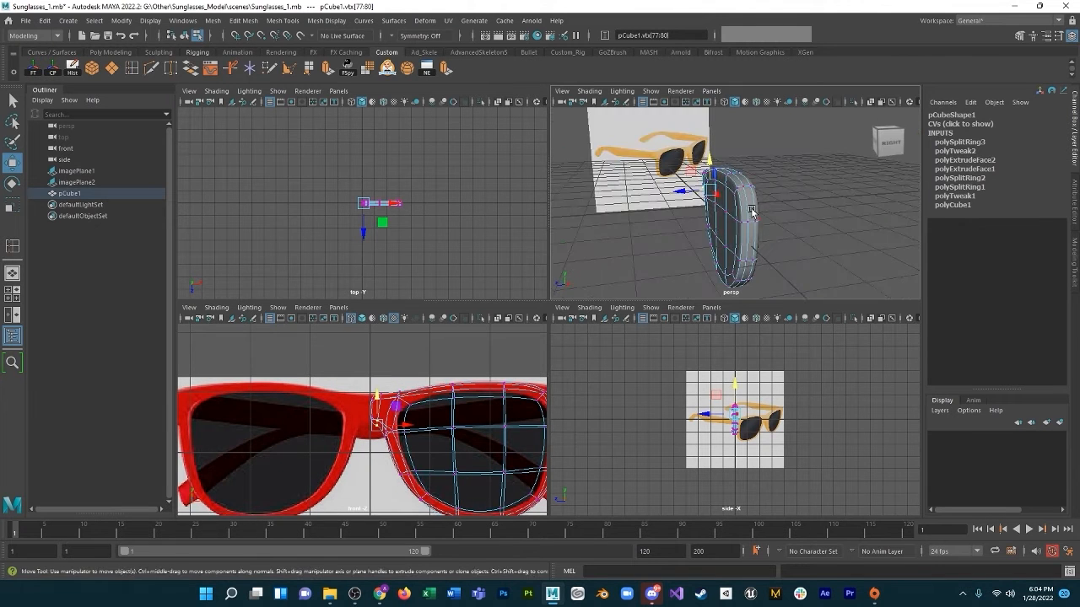
{"action": "key", "text": "1"}
{"action": "right_click_drag", "start_coordinate": [756, 210], "coordinate": [756, 239]}
{"action": "left_click", "coordinate": [756, 212]}
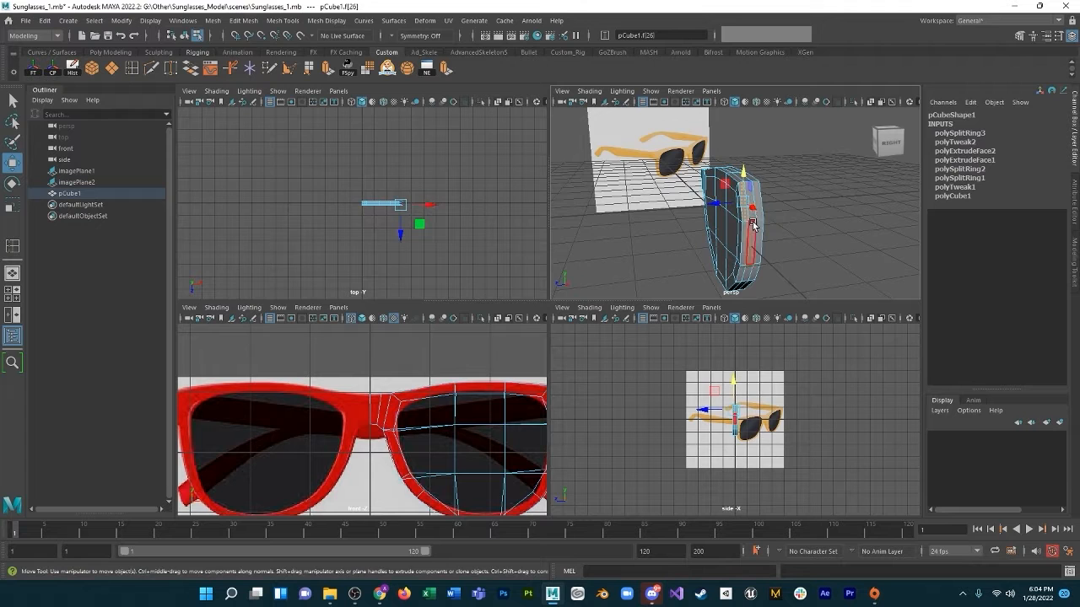
{"action": "key", "text": "q"}
{"action": "left_click", "coordinate": [756, 211]}
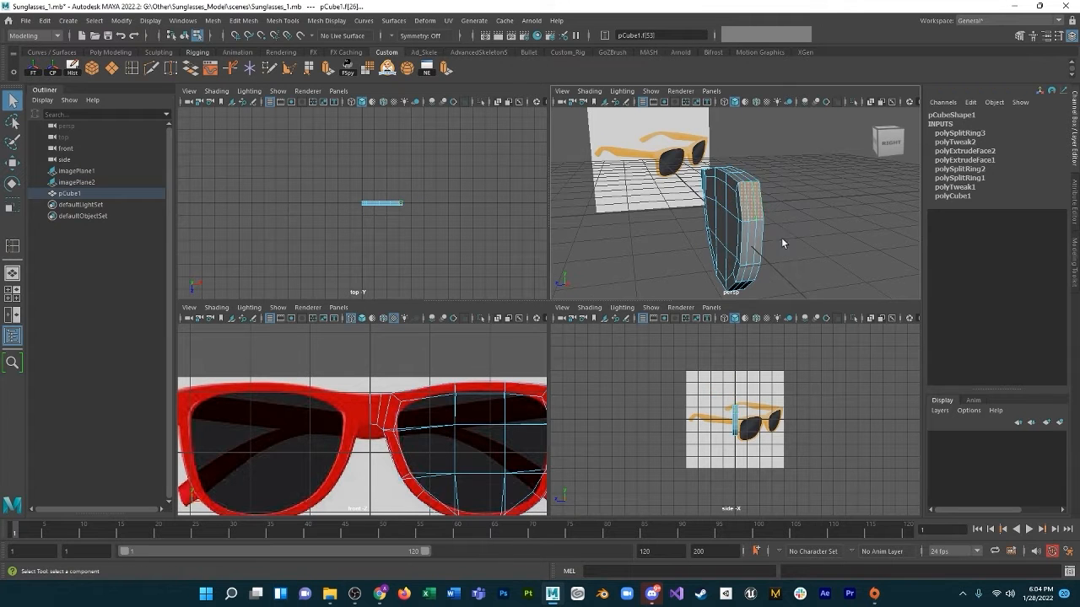
Extrude the selected outer faces toward the hinge corner with a Local Translate Z of 0.155.
{"action": "left_click_drag", "start_coordinate": [781, 237], "coordinate": [855, 230], "text": "alt"}
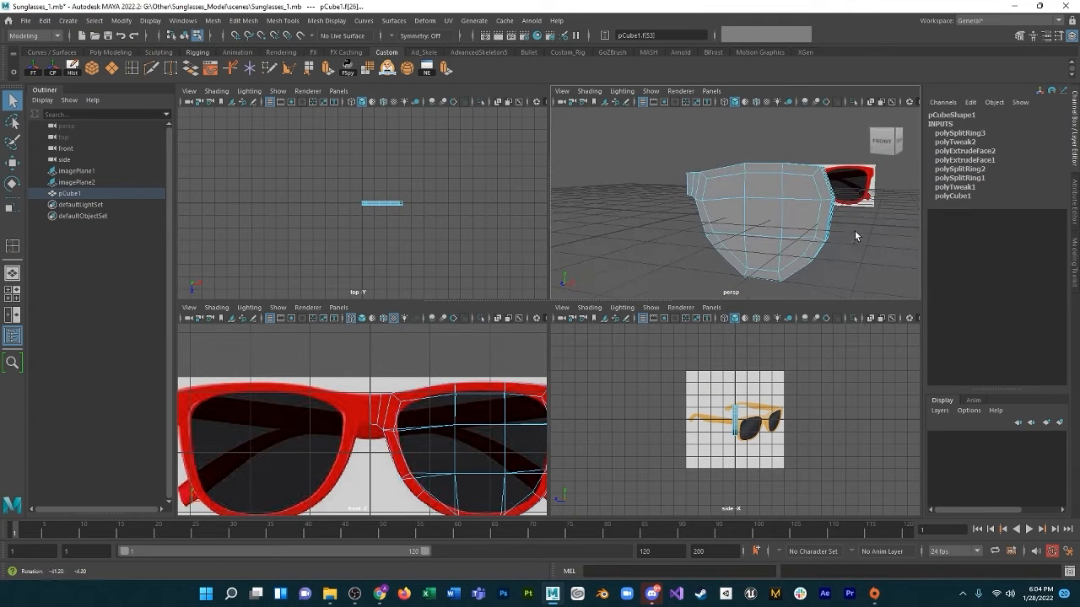
{"action": "left_click", "coordinate": [329, 71]}
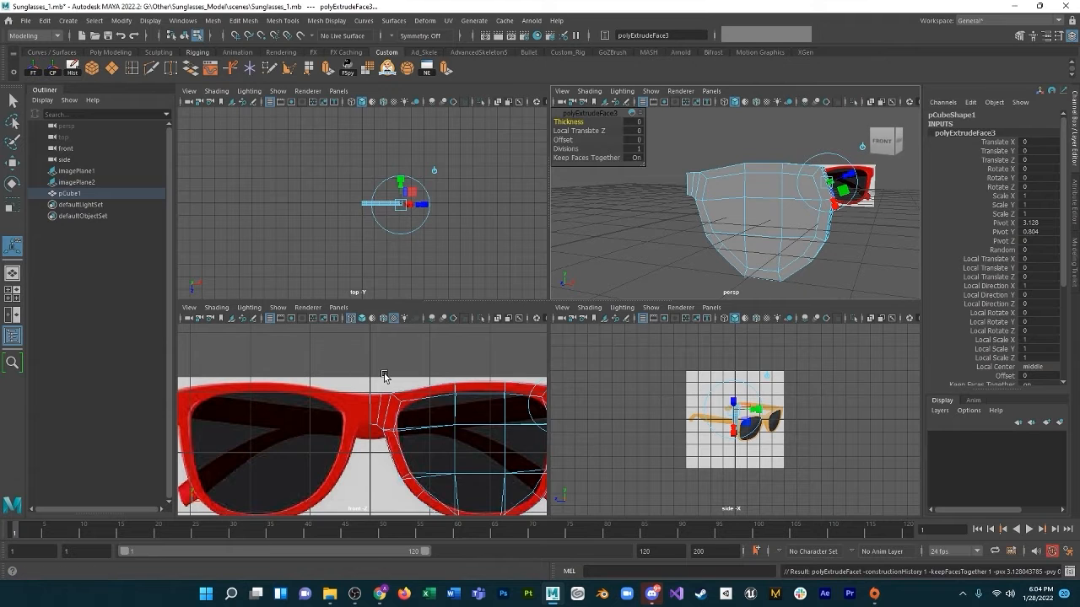
{"action": "scroll", "coordinate": [384, 377], "scroll_direction": "down", "scroll_amount": 5}
{"action": "scroll", "coordinate": [426, 385], "scroll_direction": "up", "scroll_amount": 5}
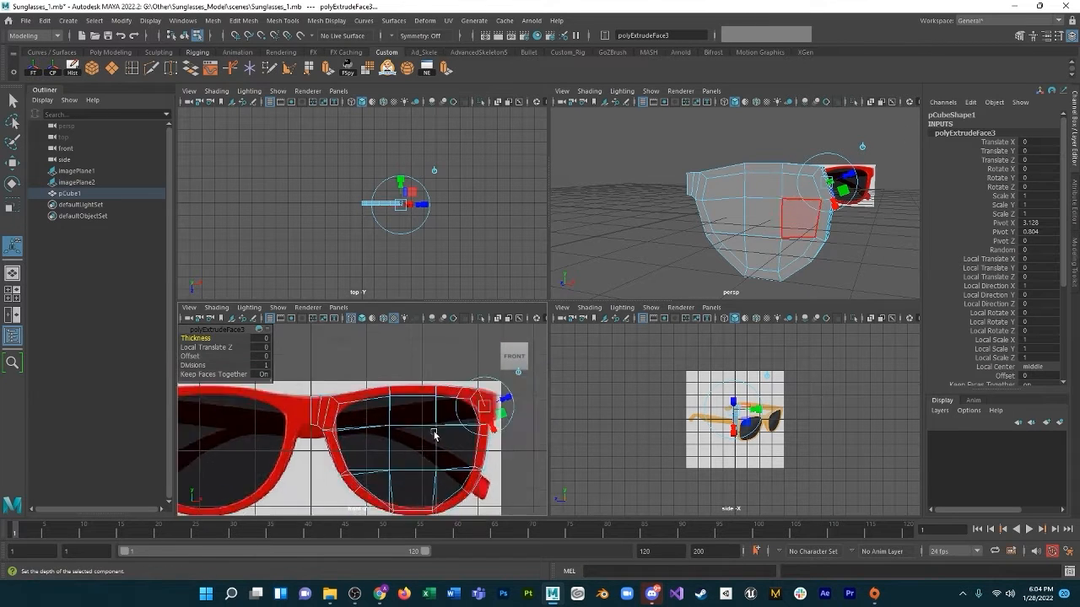
{"action": "scroll", "coordinate": [435, 434], "scroll_direction": "up", "scroll_amount": 3}
{"action": "mouse_move", "coordinate": [482, 405]}
{"action": "left_mouse_down"}
{"action": "mouse_move", "coordinate": [494, 402]}
{"action": "mouse_move", "coordinate": [483, 401]}
{"action": "left_mouse_up"}
{"action": "key", "text": "space"}
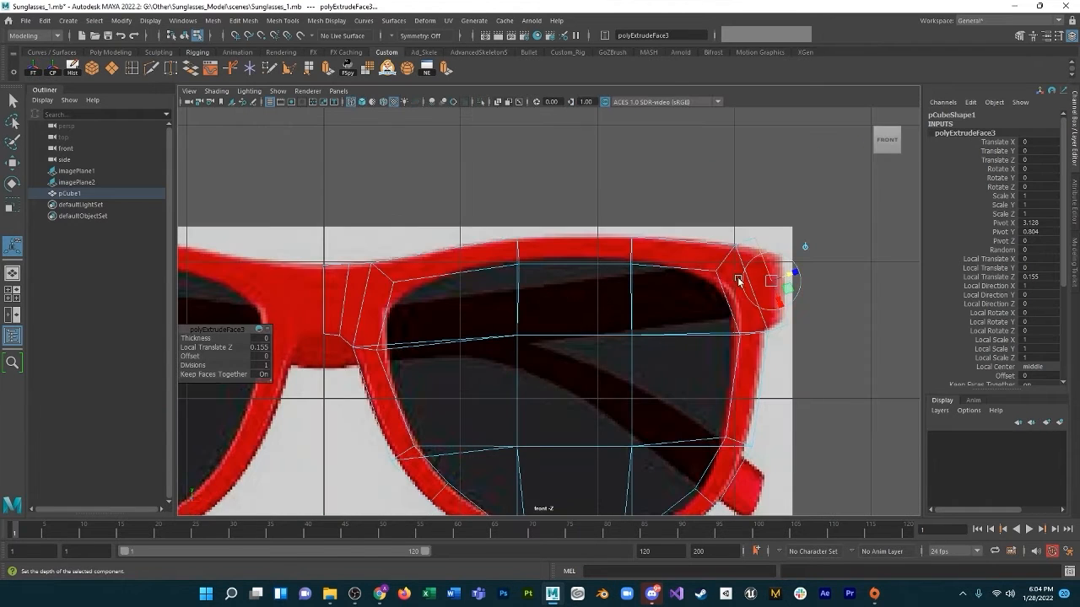
Switch to vertex editing and move the upper and lower end vertices of the extruded hinge section to match the front reference's corner.
{"action": "right_click", "coordinate": [730, 272]}
{"action": "left_click", "coordinate": [727, 289]}
{"action": "right_click", "coordinate": [681, 282]}
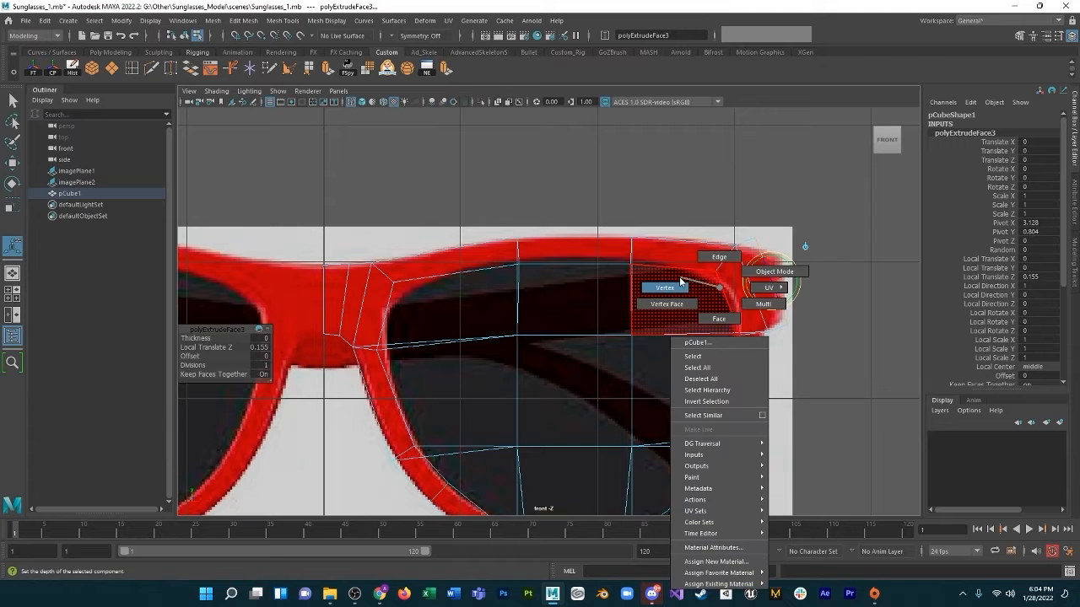
{"action": "left_click", "coordinate": [736, 245]}
{"action": "left_click_drag", "start_coordinate": [761, 252], "coordinate": [805, 255]}
{"action": "key", "text": "w"}
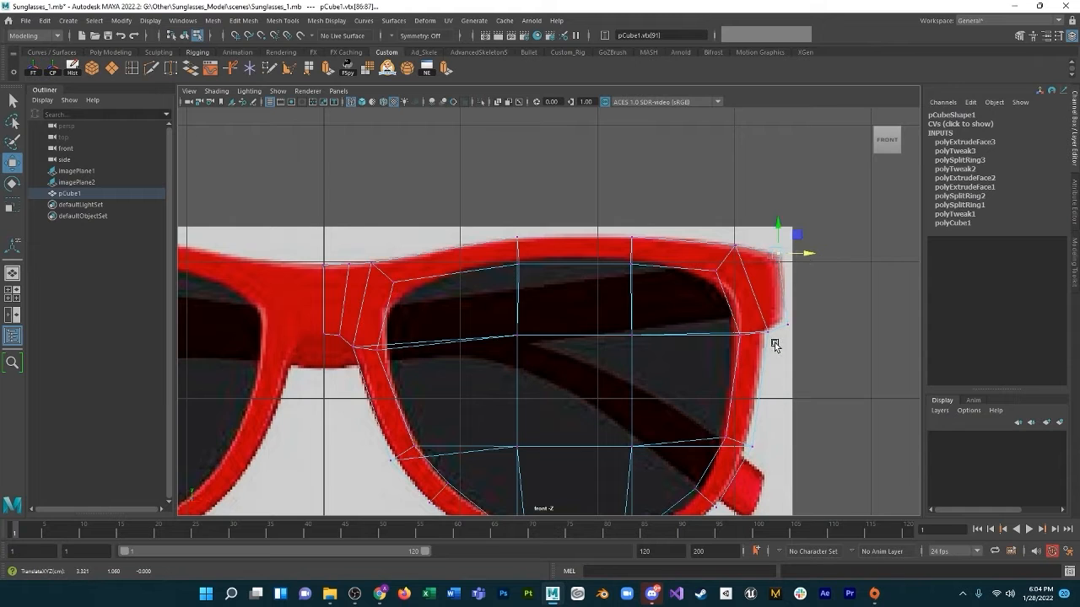
{"action": "left_click_drag", "start_coordinate": [774, 342], "coordinate": [805, 323]}
{"action": "left_click_drag", "start_coordinate": [767, 236], "coordinate": [799, 259]}
Insert a vertical edge loop through the extruded hinge section and turn on smooth mesh preview.
{"action": "key", "text": "space"}
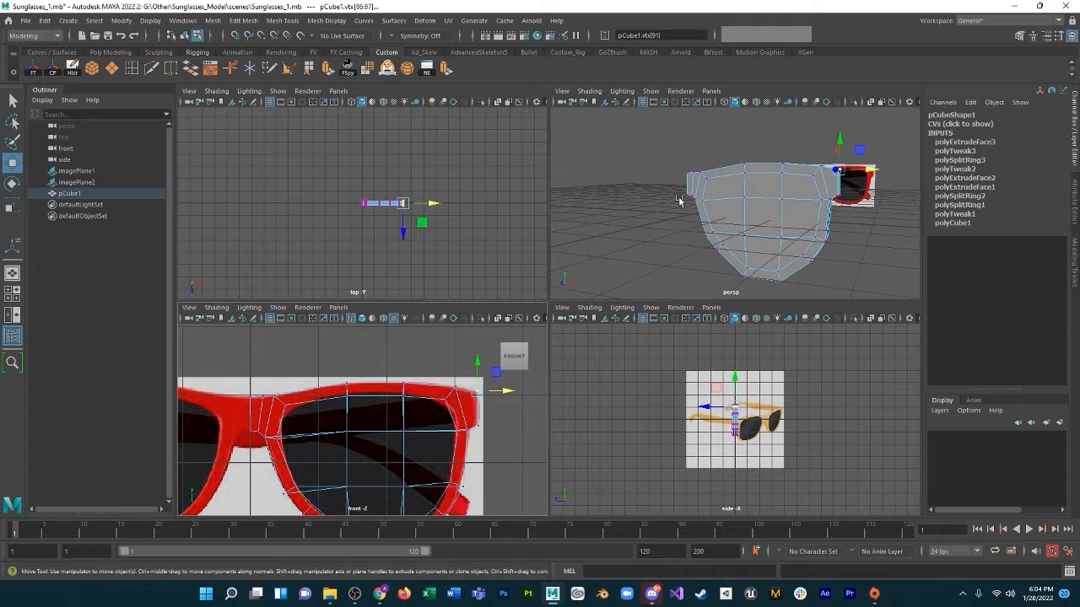
{"action": "left_click", "coordinate": [243, 21]}
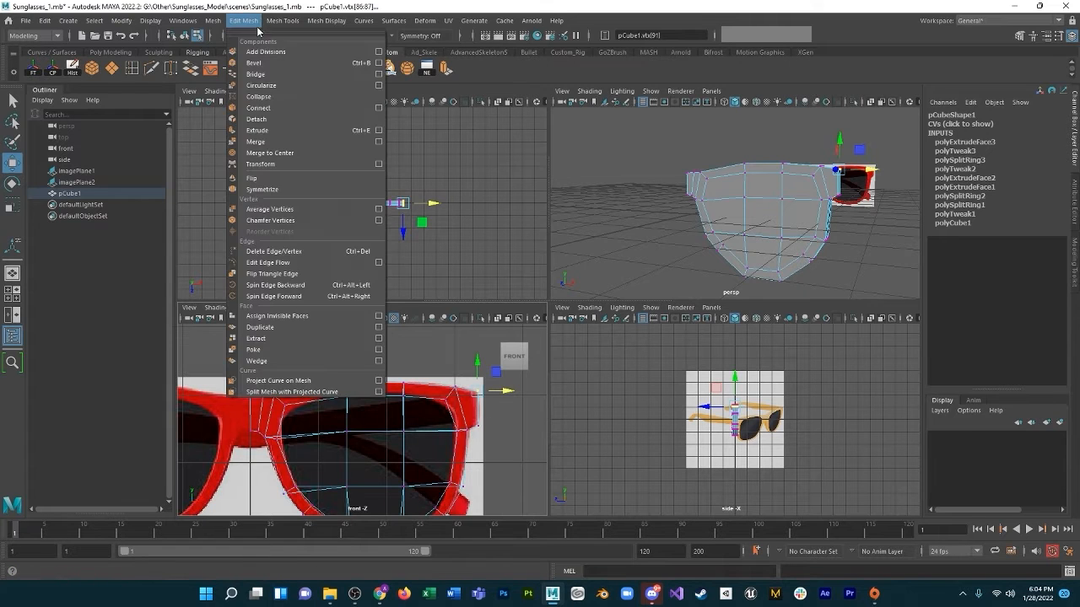
{"action": "mouse_move", "coordinate": [283, 21]}
{"action": "left_click", "coordinate": [304, 119]}
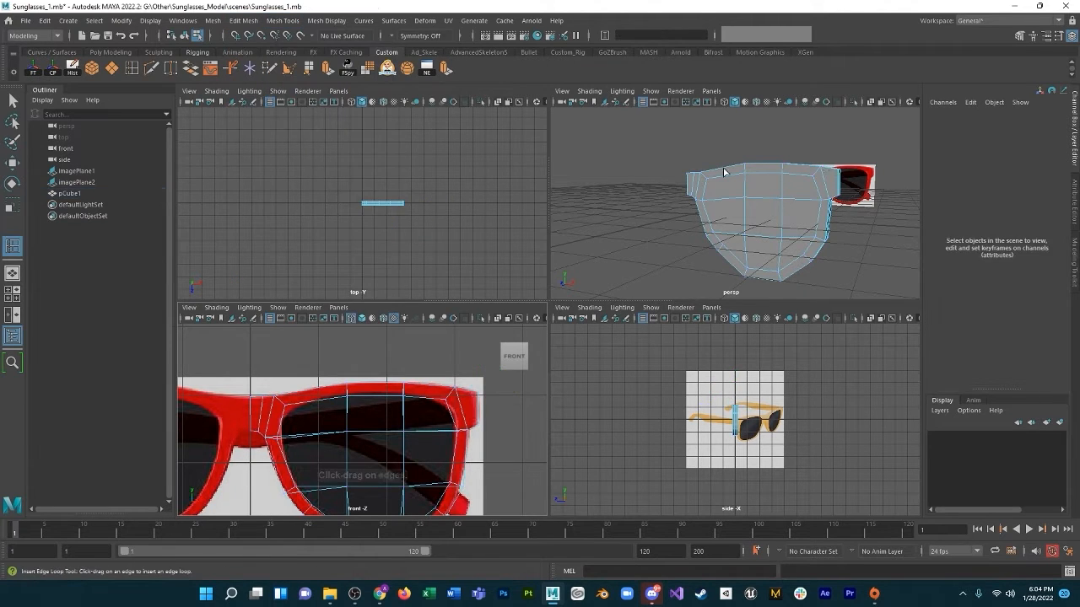
{"action": "left_click", "coordinate": [831, 191]}
{"action": "key", "text": "3"}
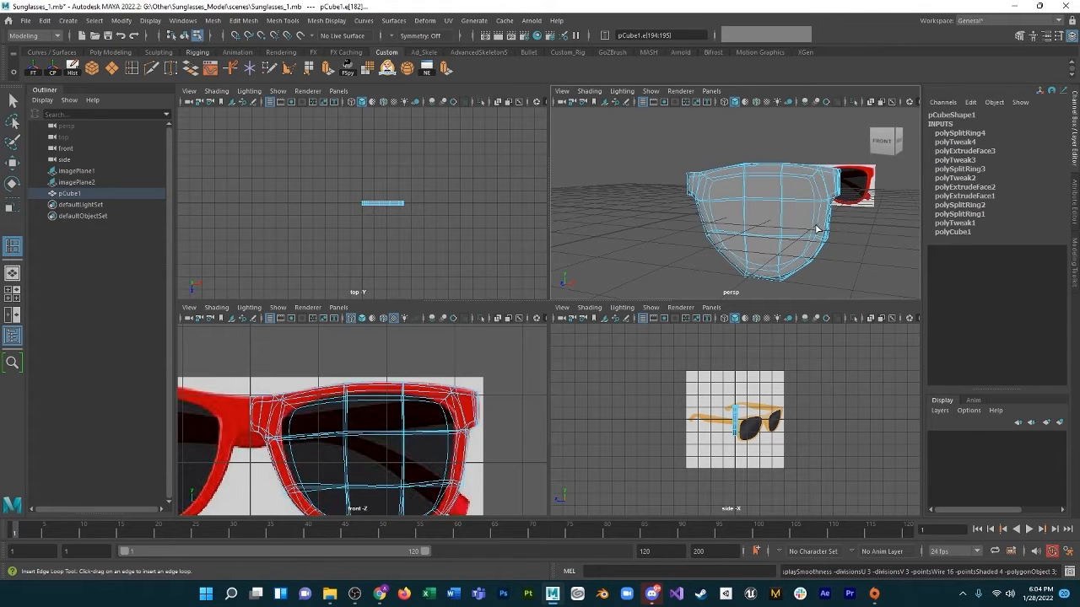
Examine the smoothed frame from several angles and compare its outline with the front reference image.
{"action": "mouse_move", "coordinate": [816, 229]}
{"action": "left_mouse_down", "text": "alt"}
{"action": "mouse_move", "coordinate": [885, 229]}
{"action": "mouse_move", "coordinate": [831, 226]}
{"action": "mouse_move", "coordinate": [832, 238]}
{"action": "mouse_move", "coordinate": [843, 225]}
{"action": "mouse_move", "coordinate": [827, 221]}
{"action": "left_mouse_up", "text": "alt"}
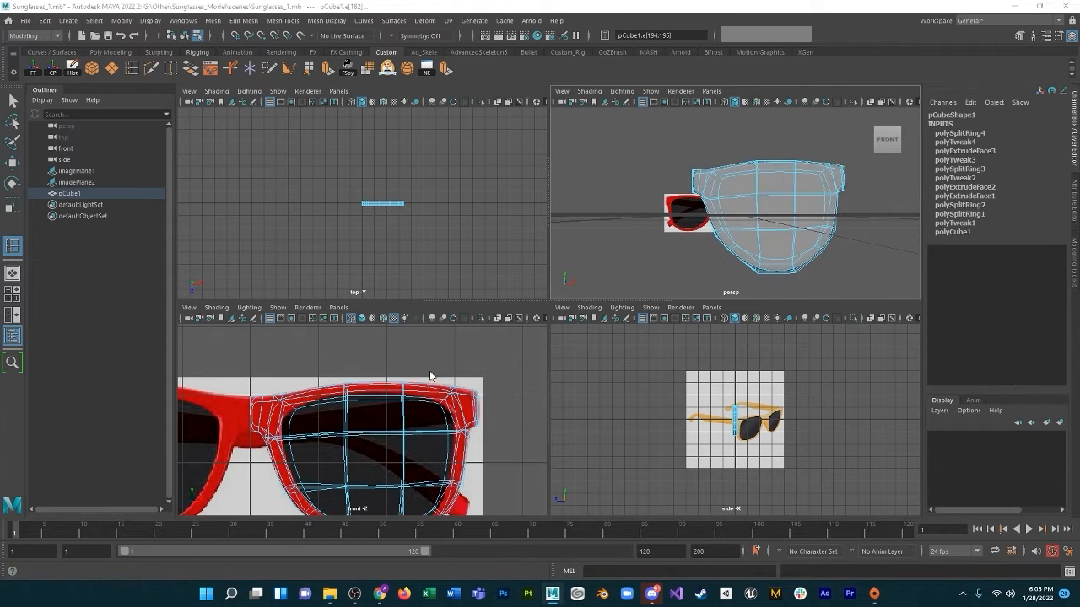
{"action": "key", "text": "space"}
{"action": "scroll", "coordinate": [526, 281], "scroll_direction": "up", "scroll_amount": 6}
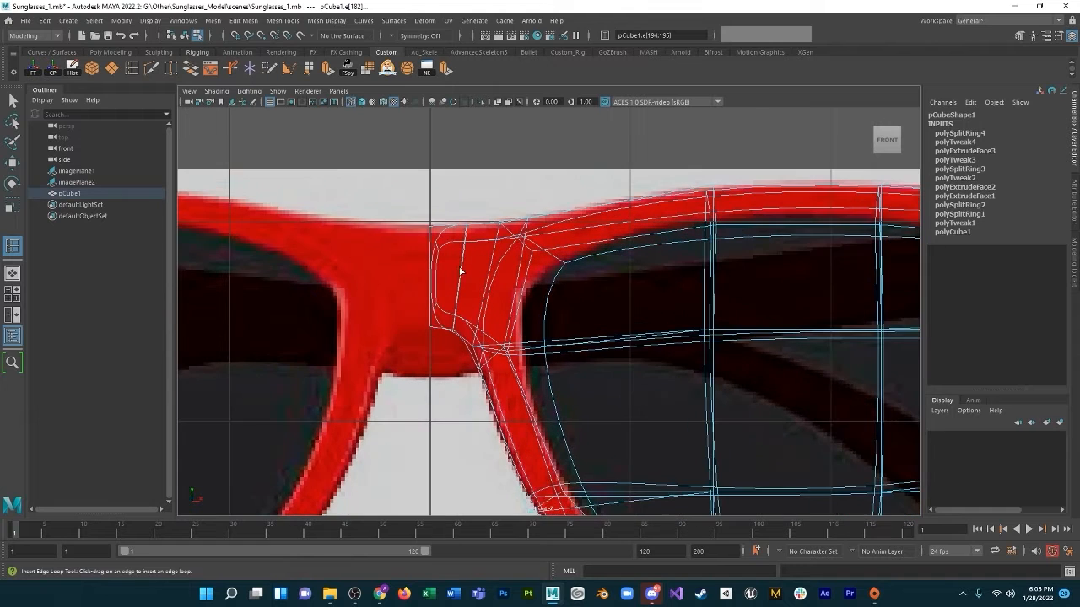
{"action": "key", "text": "a"}
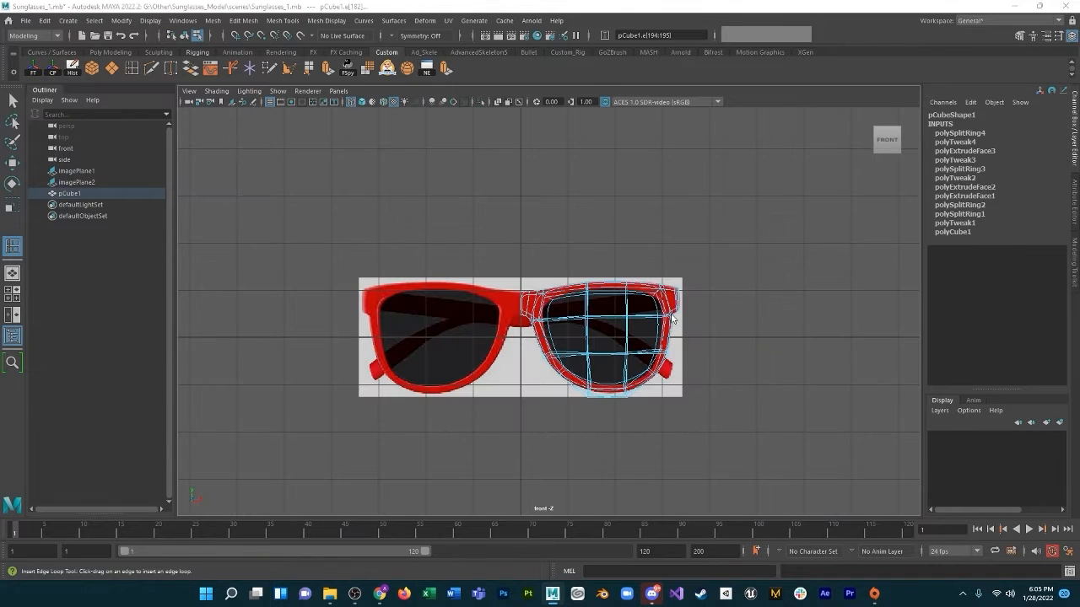
{"action": "key", "text": "space"}
{"action": "left_click_drag", "start_coordinate": [735, 282], "coordinate": [766, 271], "text": "alt"}
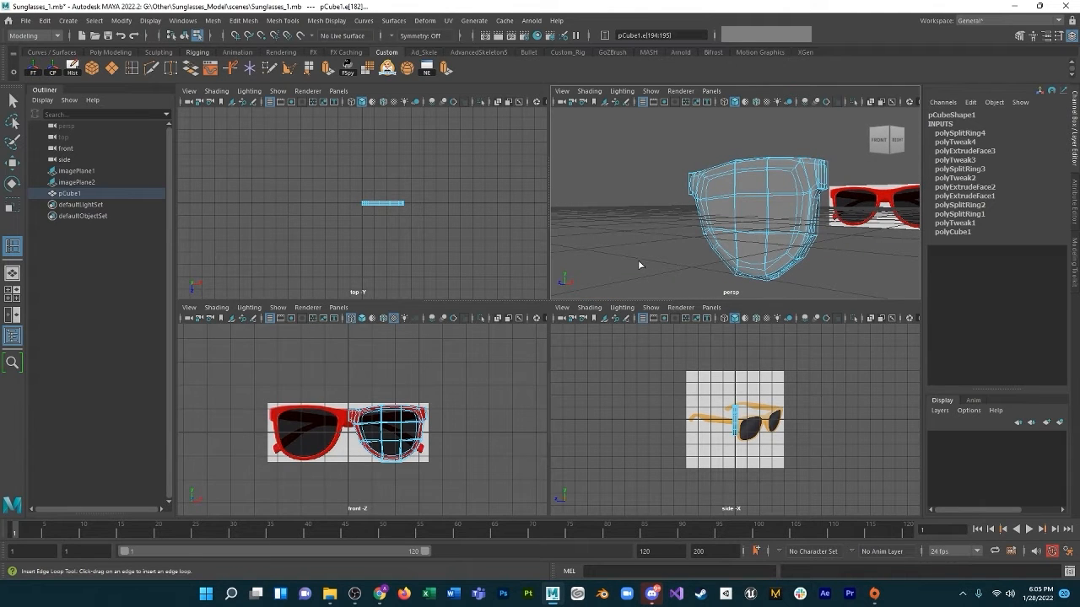
{"action": "left_click", "coordinate": [12, 164]}
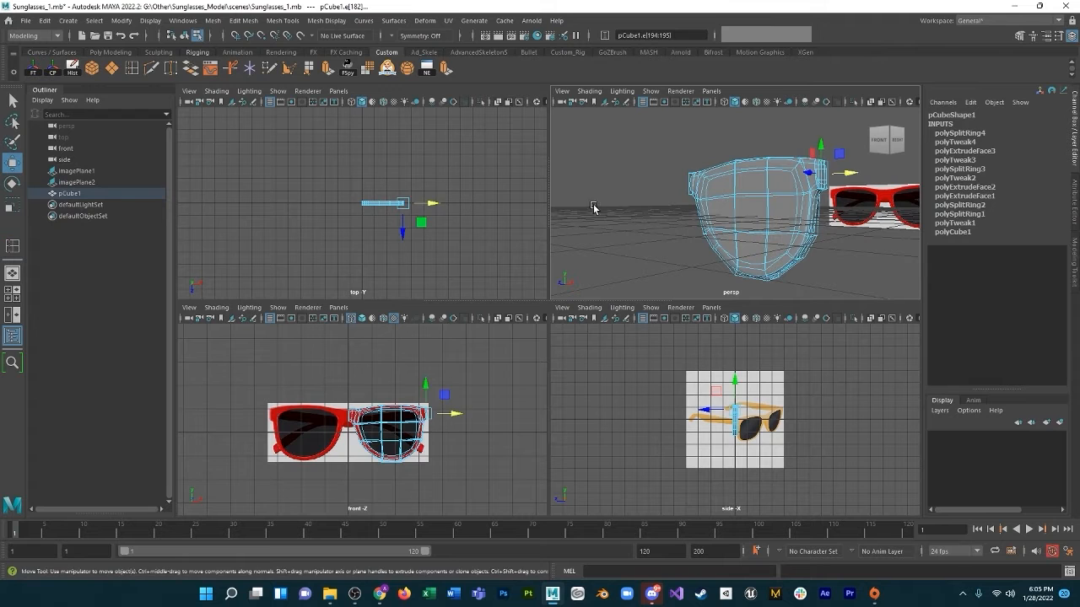
{"action": "left_click", "coordinate": [638, 210]}
{"action": "left_click_drag", "start_coordinate": [638, 210], "coordinate": [693, 224], "text": "alt"}
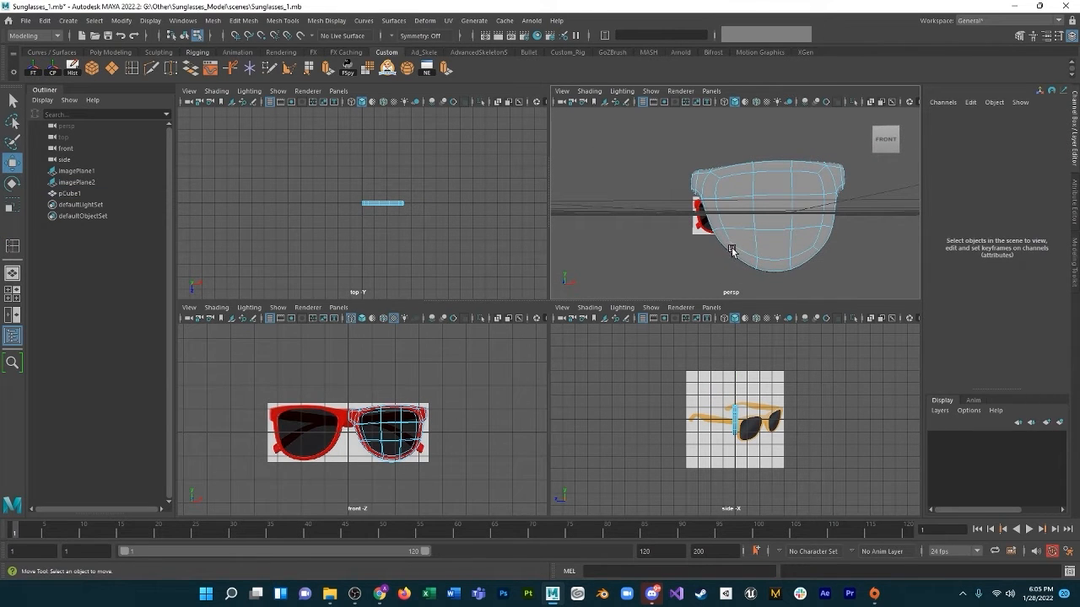
Move the outer rim's lower corner vertices on the nose and temple sides outward to fit the reference outline.
{"action": "right_click_drag", "start_coordinate": [734, 249], "coordinate": [699, 250]}
{"action": "scroll", "coordinate": [389, 438], "scroll_direction": "up", "scroll_amount": 6}
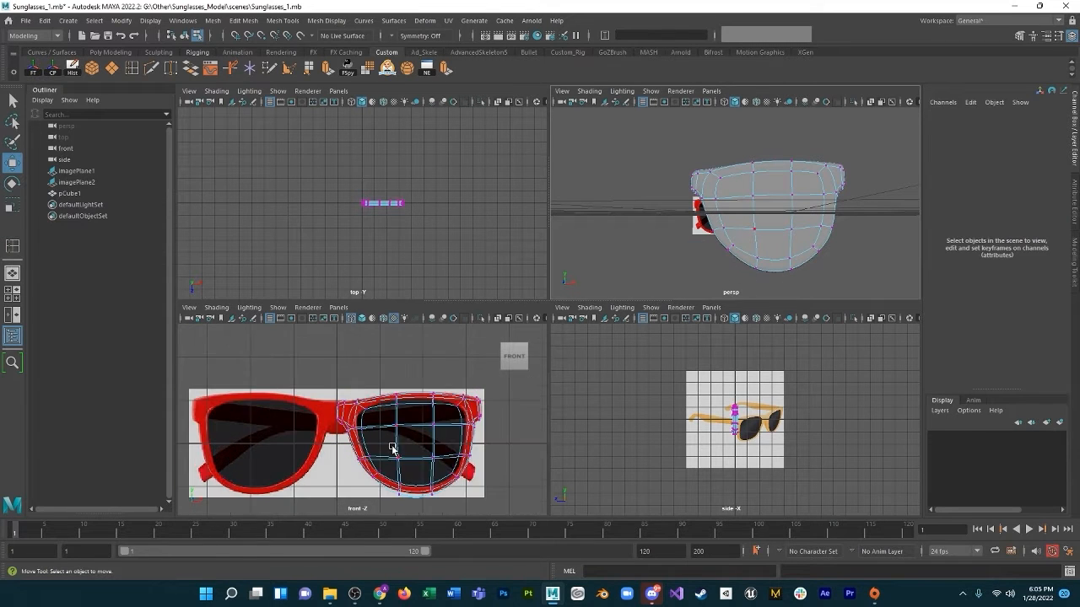
{"action": "middle_click_drag", "start_coordinate": [415, 377], "coordinate": [417, 322], "text": "alt"}
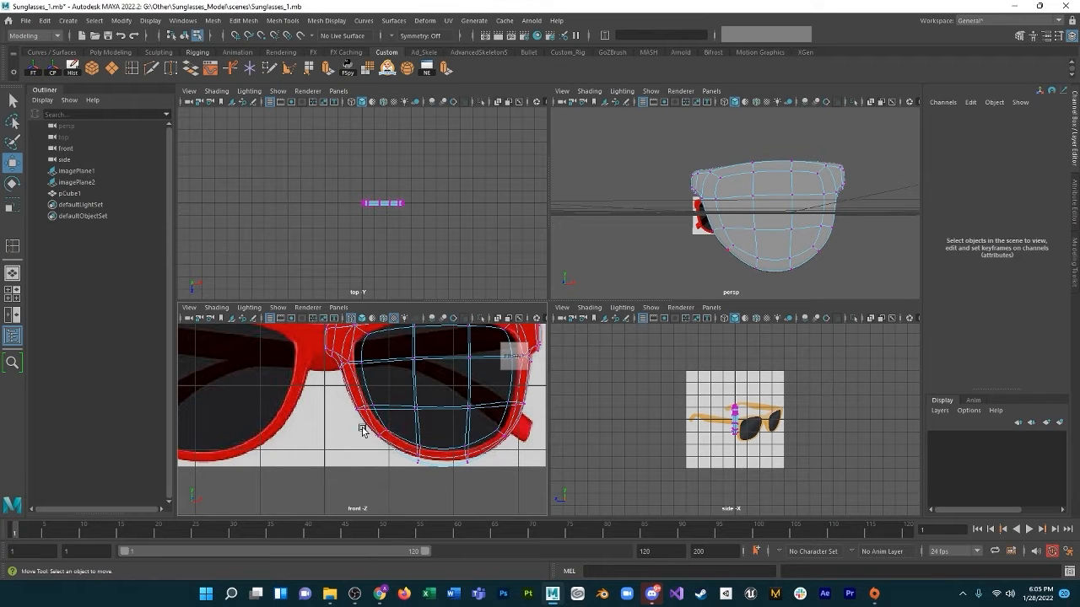
{"action": "left_click", "coordinate": [382, 454]}
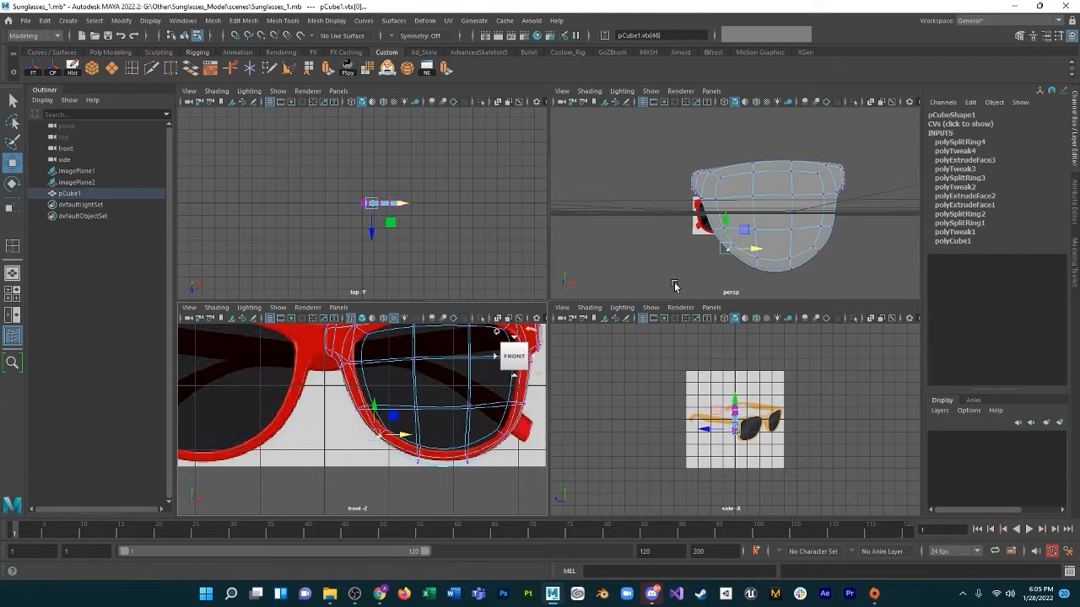
{"action": "left_click_drag", "start_coordinate": [722, 222], "coordinate": [739, 253]}
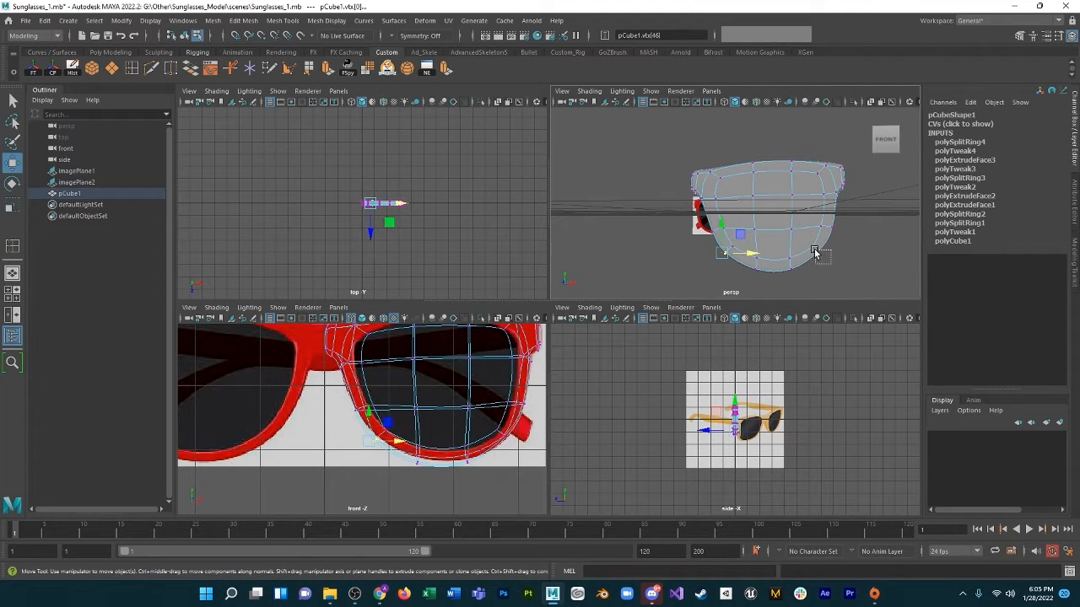
{"action": "left_click_drag", "start_coordinate": [815, 252], "coordinate": [815, 251]}
{"action": "left_click", "coordinate": [475, 498]}
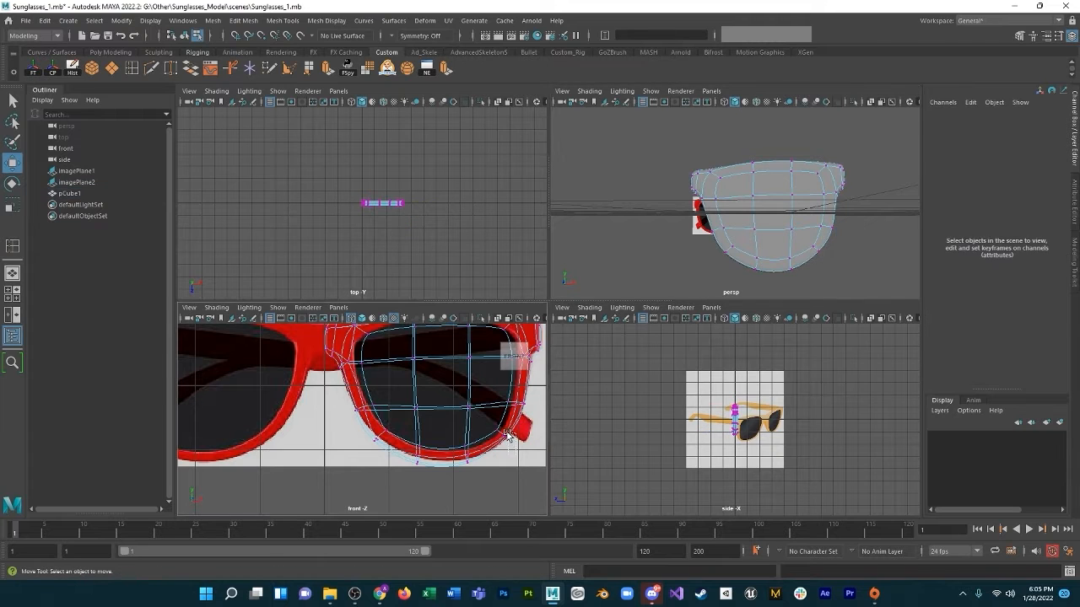
{"action": "left_click", "coordinate": [500, 433]}
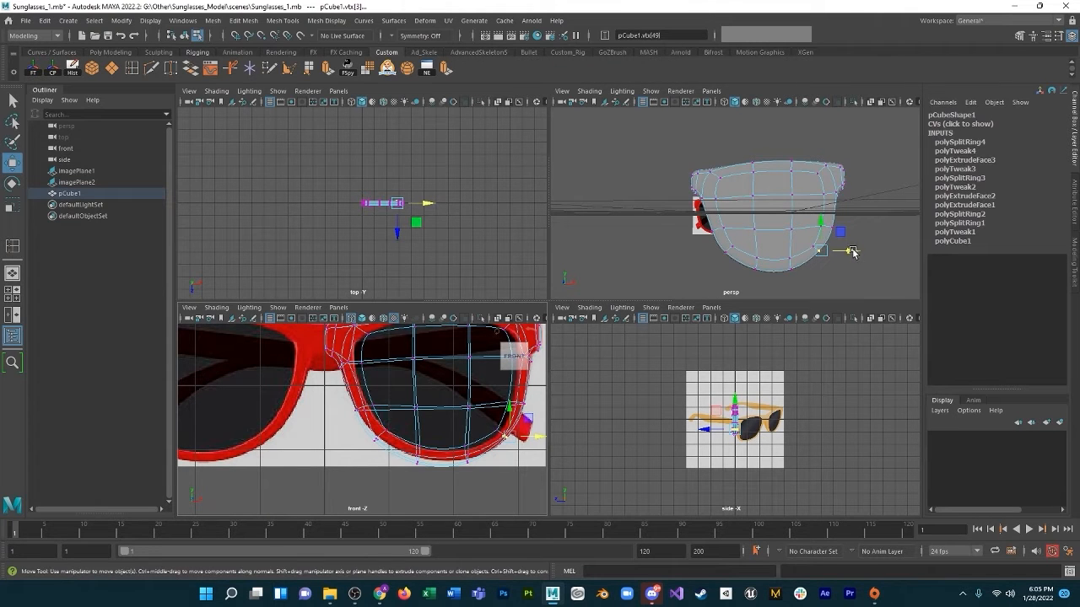
Delete the mesh's side and back faces, keeping only its front surface, and return to object mode.
{"action": "left_click_drag", "start_coordinate": [875, 270], "coordinate": [757, 270], "text": "alt"}
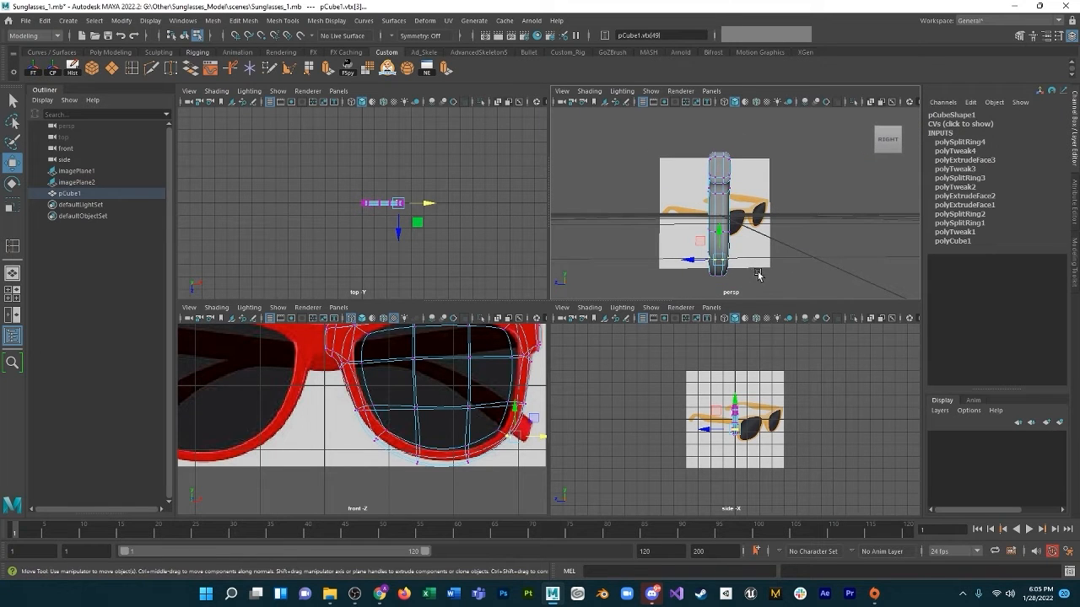
{"action": "right_click", "coordinate": [721, 209]}
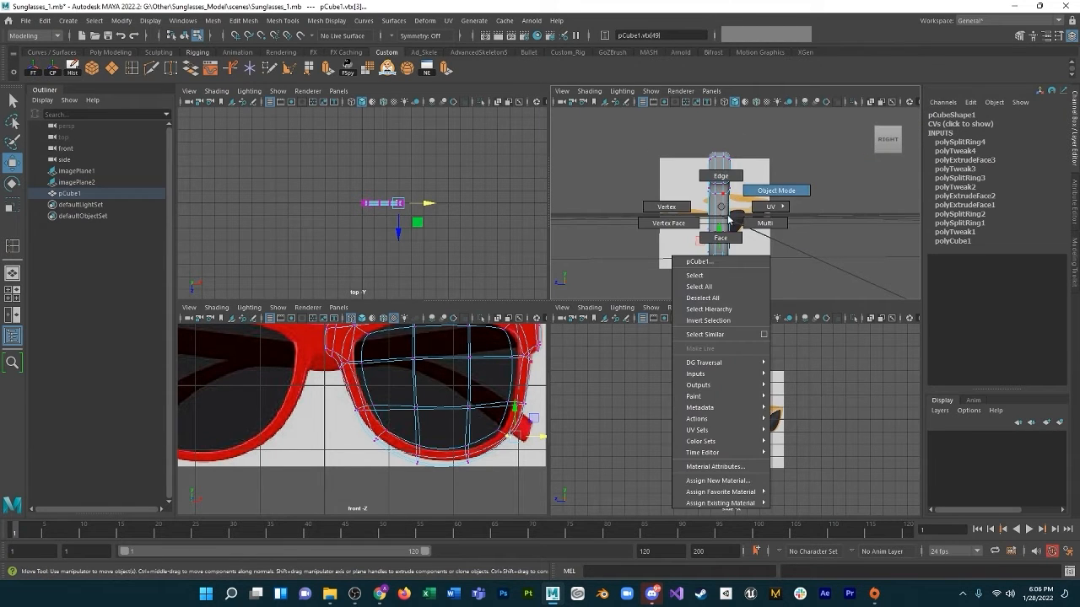
{"action": "left_click", "coordinate": [782, 291]}
{"action": "left_click_drag", "start_coordinate": [733, 264], "coordinate": [715, 146]}
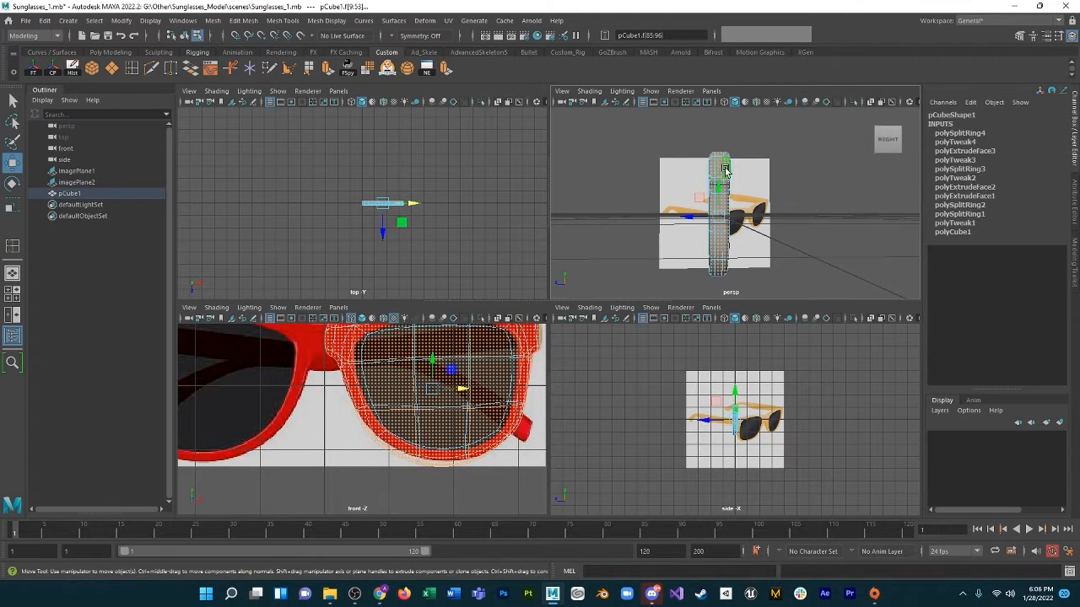
{"action": "left_click", "coordinate": [724, 169]}
{"action": "left_click_drag", "start_coordinate": [748, 239], "coordinate": [813, 250], "text": "alt"}
{"action": "right_click_drag", "start_coordinate": [784, 226], "coordinate": [814, 211]}
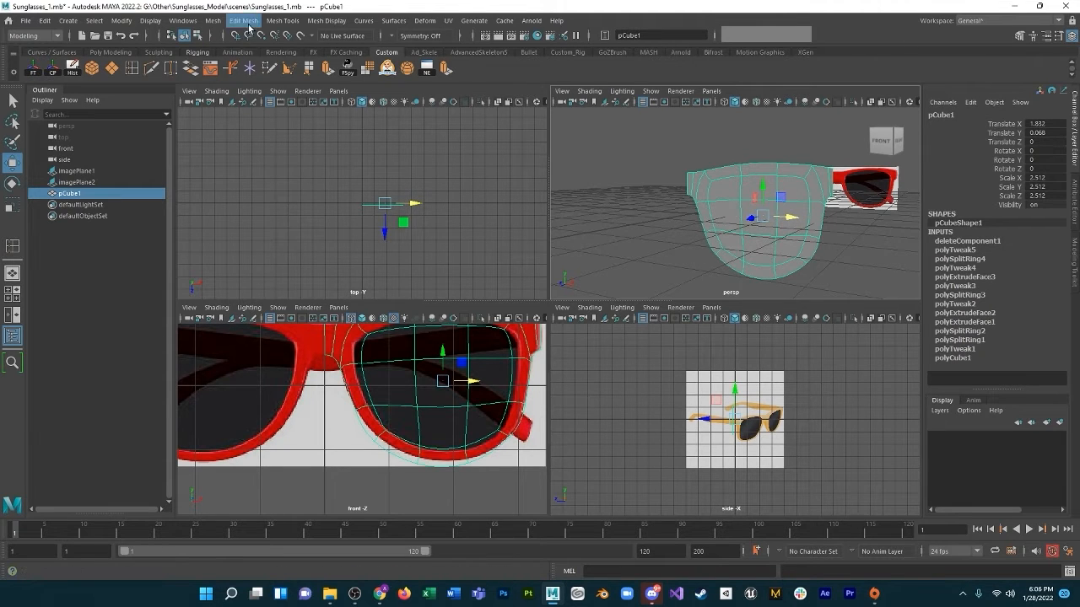
Extrude the whole front surface with a thickness of 0.35 and return to object mode.
{"action": "left_click", "coordinate": [213, 21]}
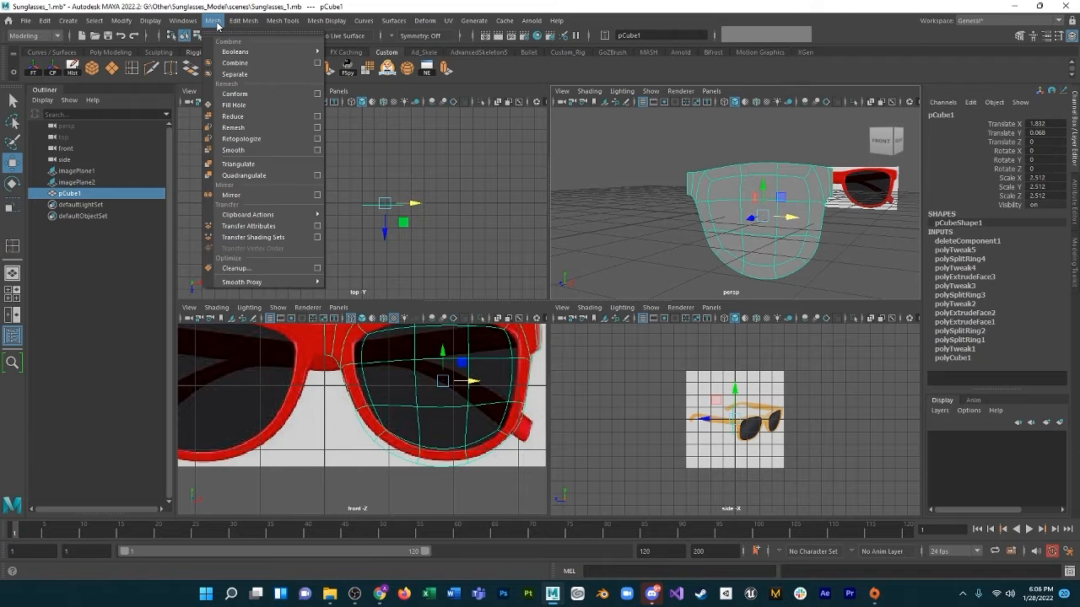
{"action": "mouse_move", "coordinate": [244, 21]}
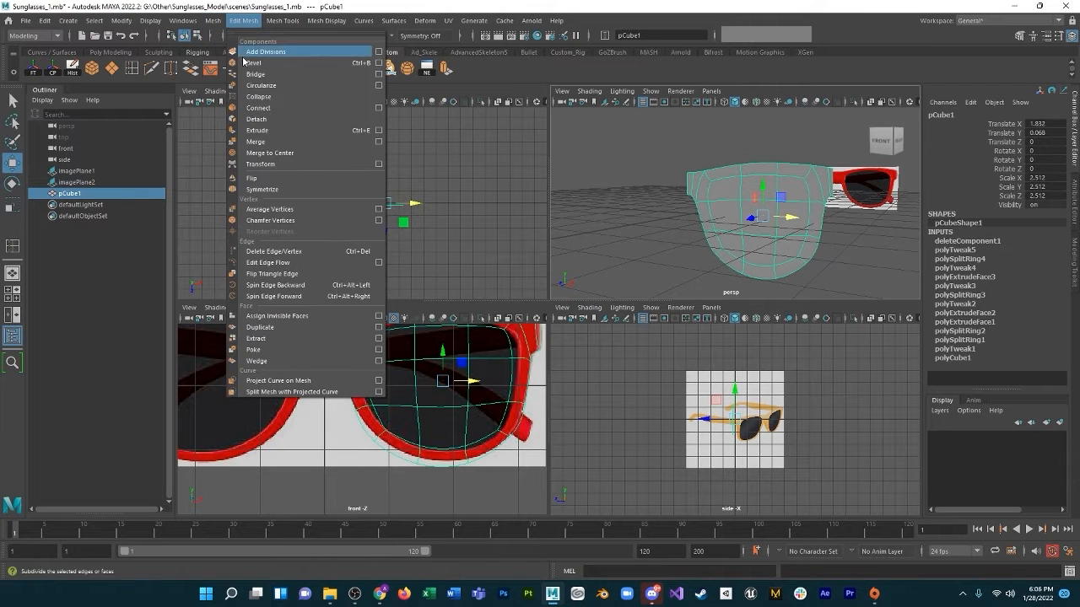
{"action": "left_click", "coordinate": [250, 133]}
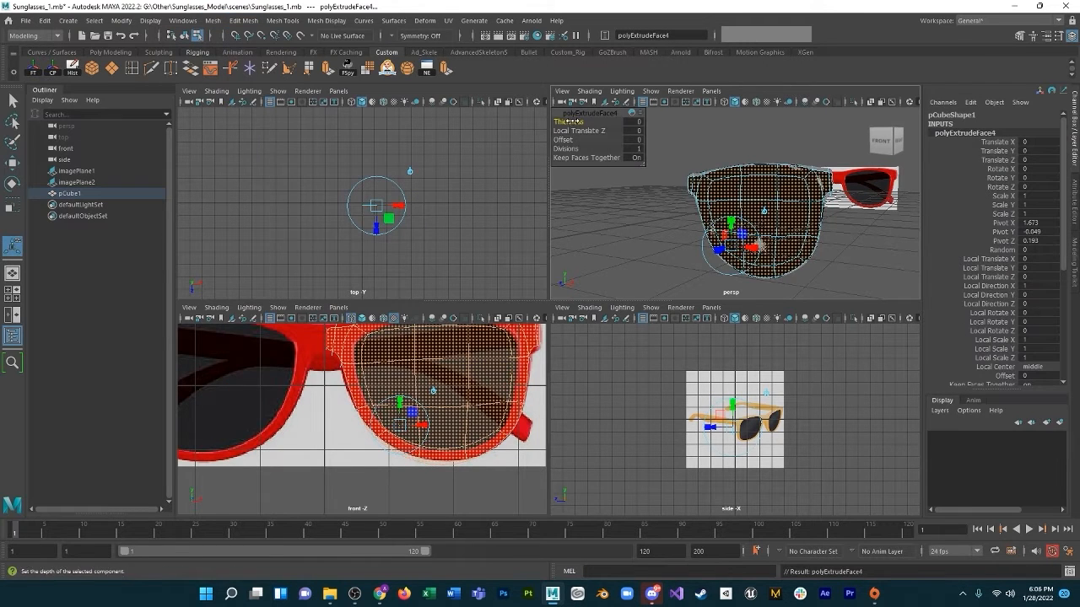
{"action": "left_click_drag", "start_coordinate": [570, 122], "coordinate": [575, 121]}
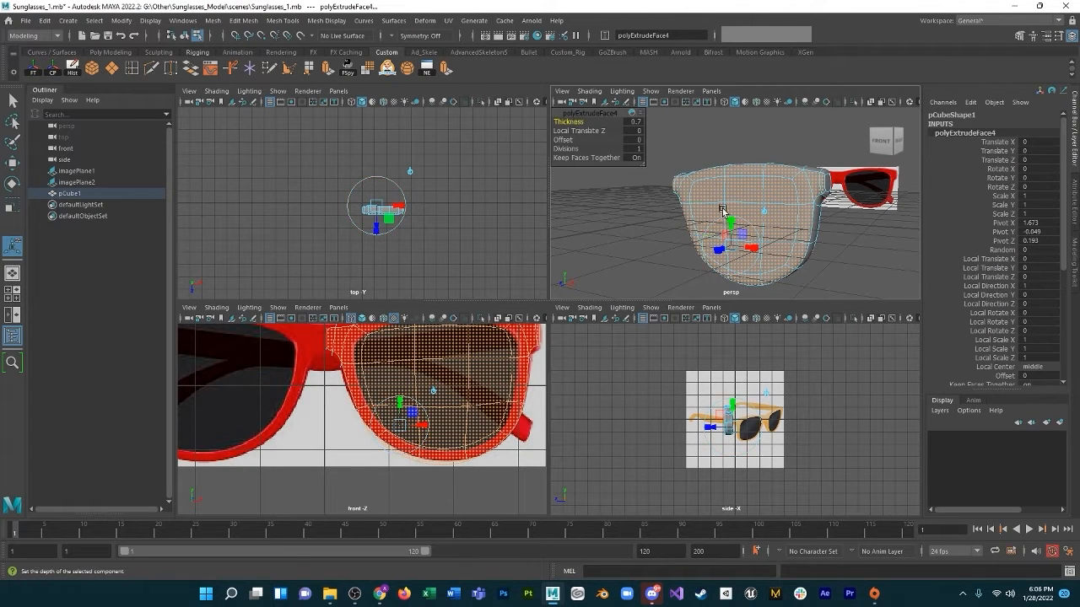
{"action": "left_click_drag", "start_coordinate": [789, 193], "coordinate": [650, 203], "text": "alt"}
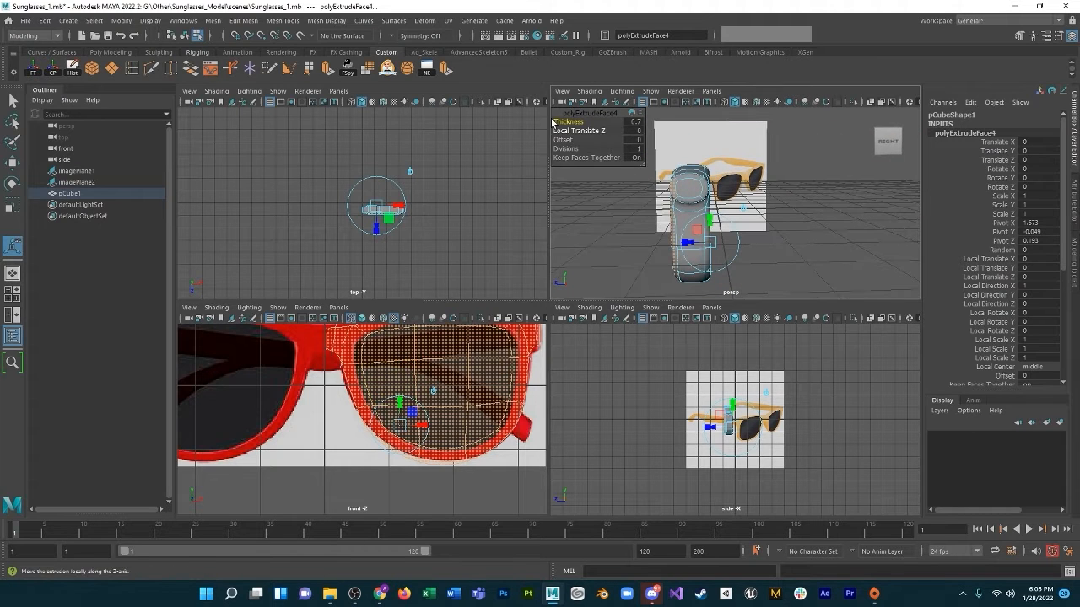
{"action": "left_click_drag", "start_coordinate": [564, 119], "coordinate": [563, 119]}
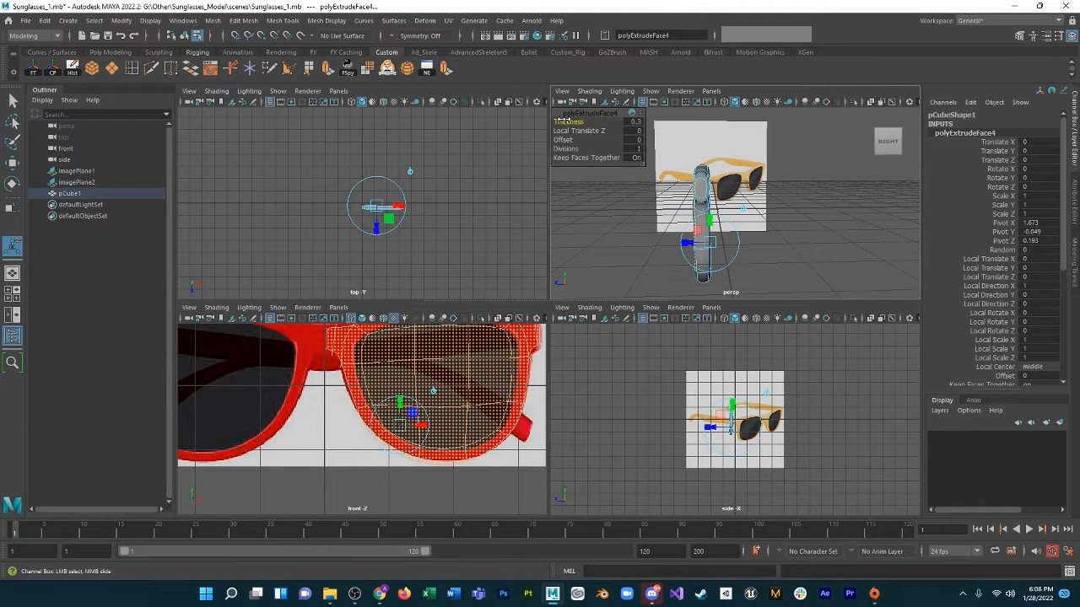
{"action": "left_click", "coordinate": [634, 122]}
{"action": "type", "text": ".3"}
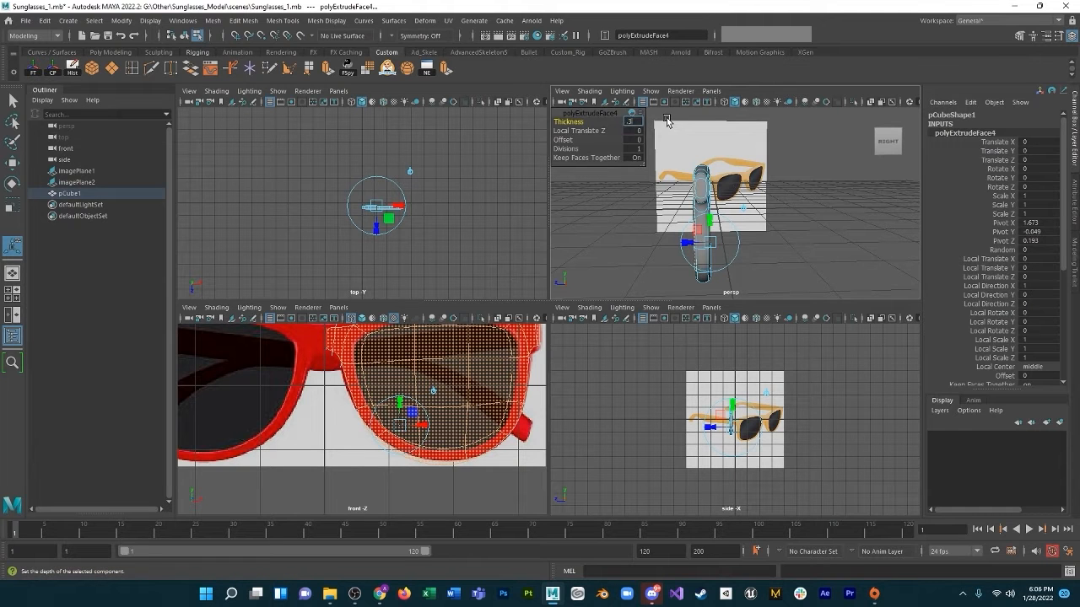
{"action": "type", "text": "5"}
{"action": "key", "text": "Return"}
{"action": "left_click_drag", "start_coordinate": [791, 189], "coordinate": [771, 233], "text": "alt"}
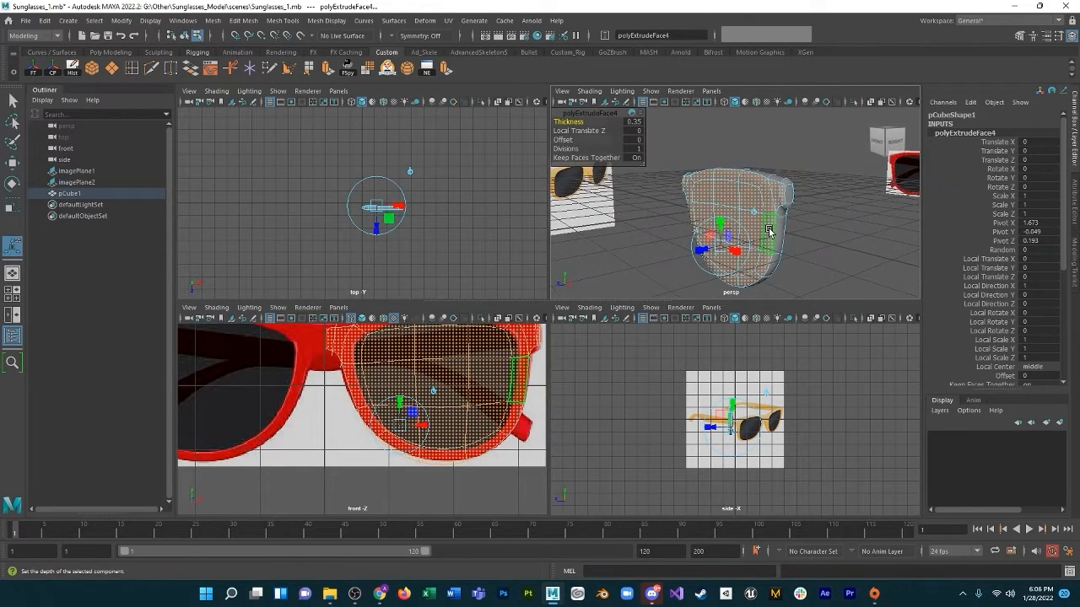
{"action": "right_click_drag", "start_coordinate": [771, 233], "coordinate": [805, 221]}
Move the lens area's two lower corner vertices and its bottom temple-side vertex to fit the front reference's inner rim.
{"action": "left_click_drag", "start_coordinate": [789, 240], "coordinate": [852, 238], "text": "alt"}
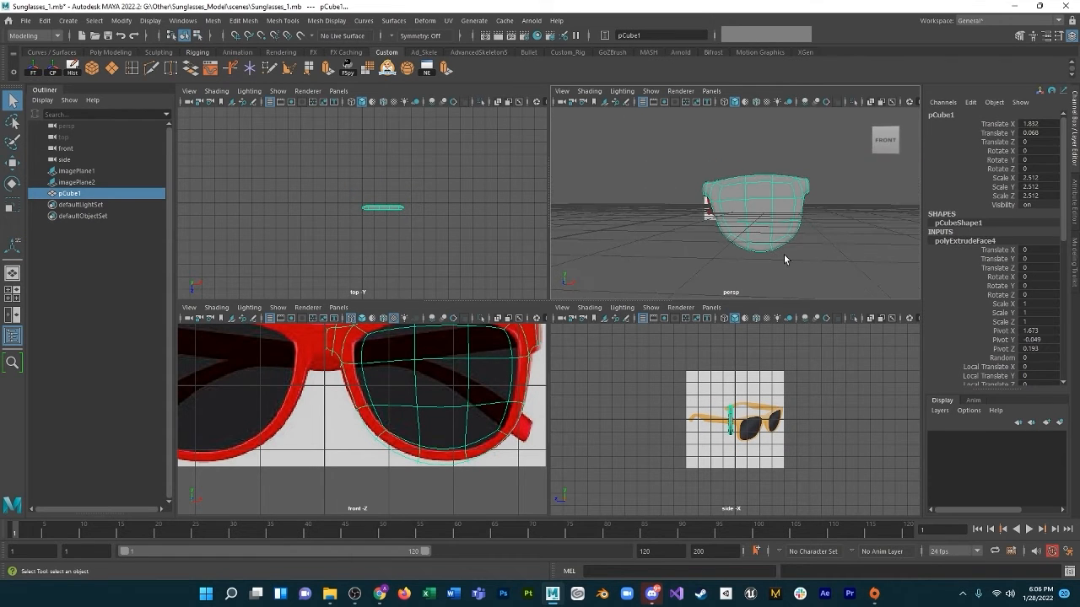
{"action": "scroll", "coordinate": [784, 253], "scroll_direction": "up", "scroll_amount": 8}
{"action": "scroll", "coordinate": [774, 187], "scroll_direction": "down", "scroll_amount": 6}
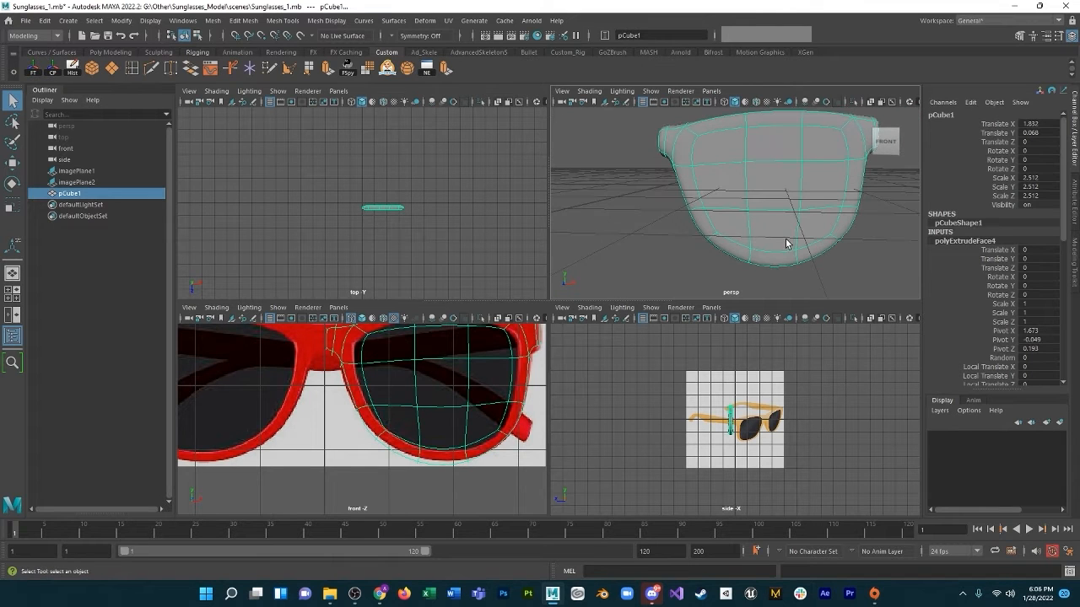
{"action": "right_click_drag", "start_coordinate": [402, 441], "coordinate": [366, 300]}
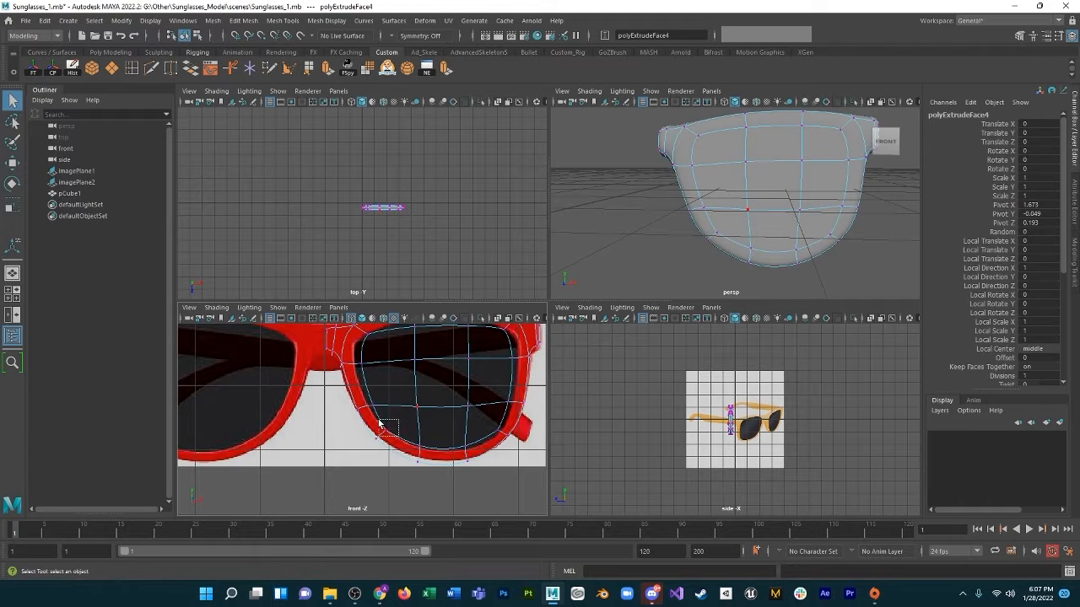
{"action": "left_click_drag", "start_coordinate": [379, 422], "coordinate": [380, 424]}
{"action": "key", "text": "w"}
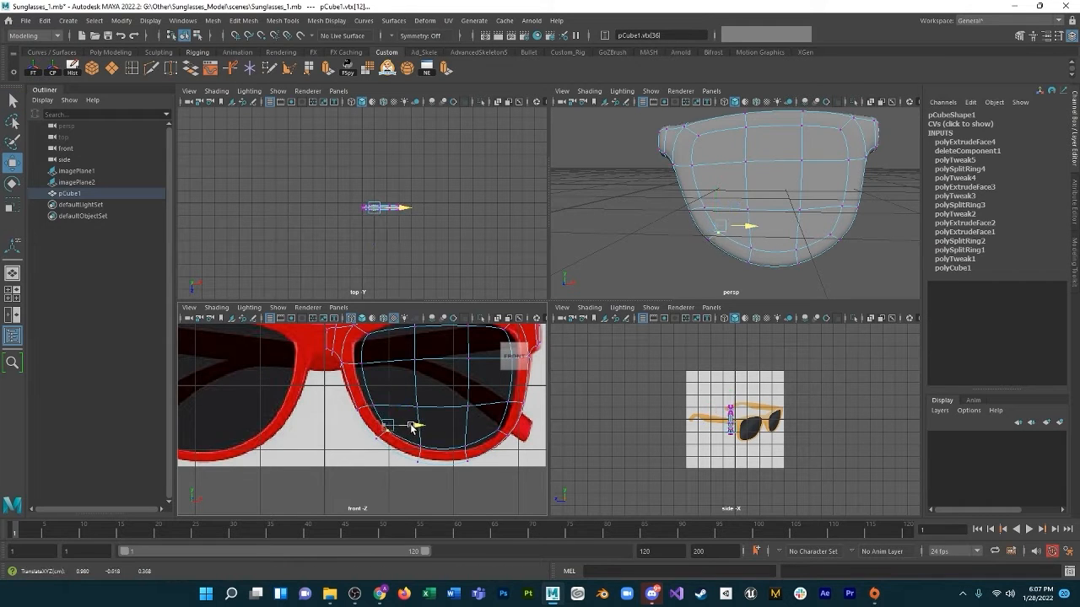
{"action": "left_click", "coordinate": [497, 431]}
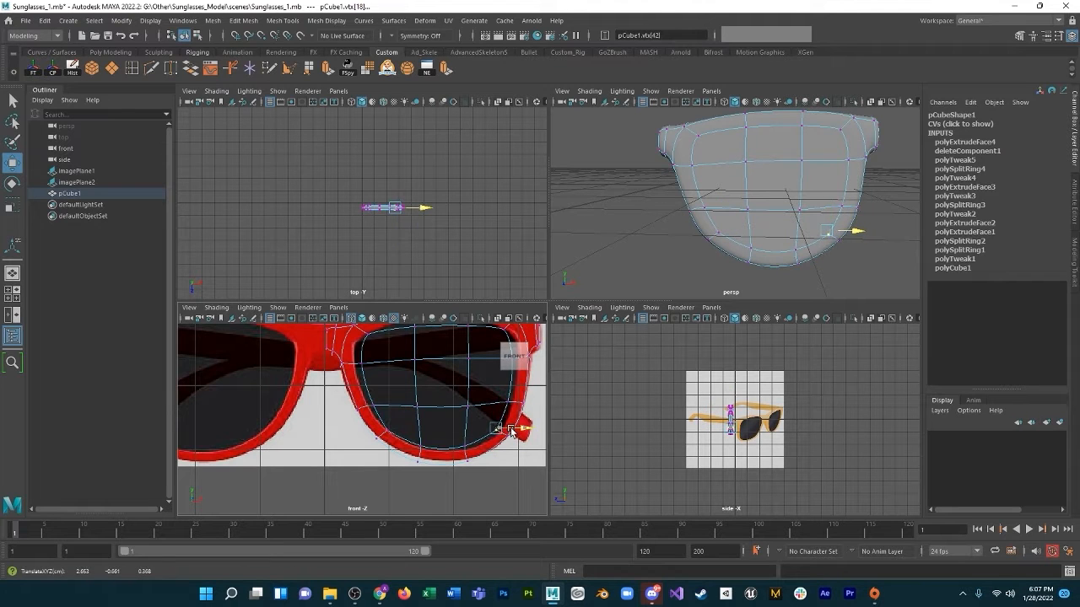
{"action": "left_click", "coordinate": [469, 454]}
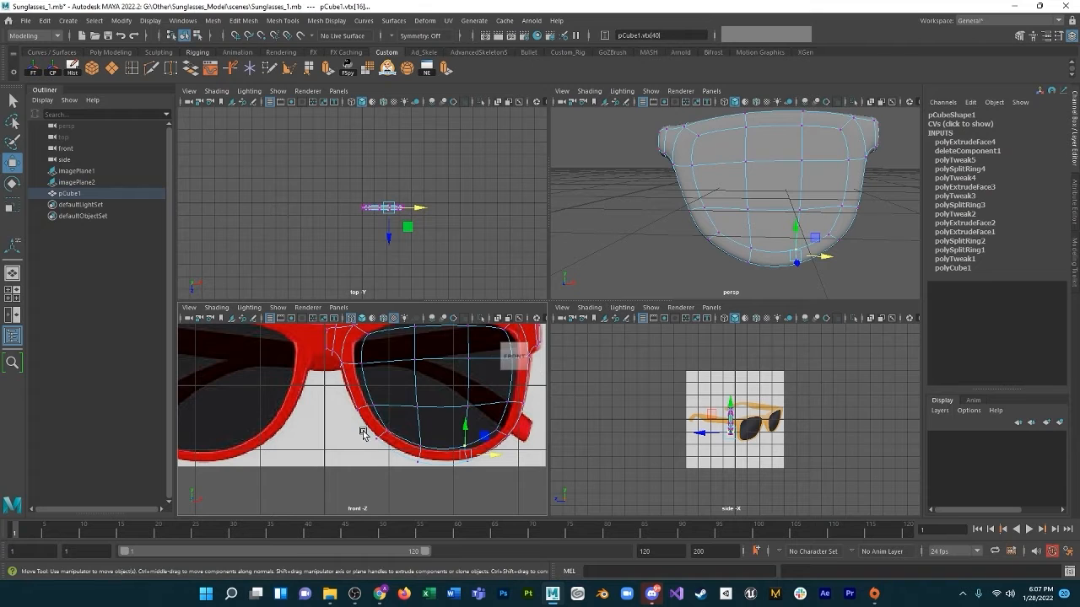
Adjust the heights of the outer rim's two lower corner vertices and lower the lens area's bottom temple-side vertex to match the reference.
{"action": "left_click_drag", "start_coordinate": [380, 453], "coordinate": [380, 452]}
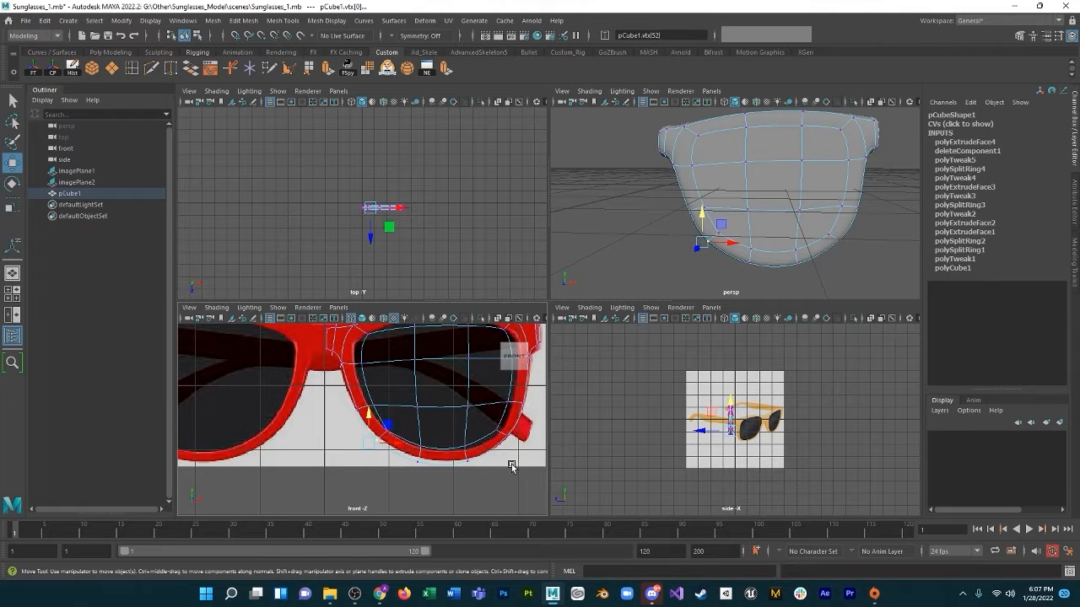
{"action": "left_click", "coordinate": [514, 416]}
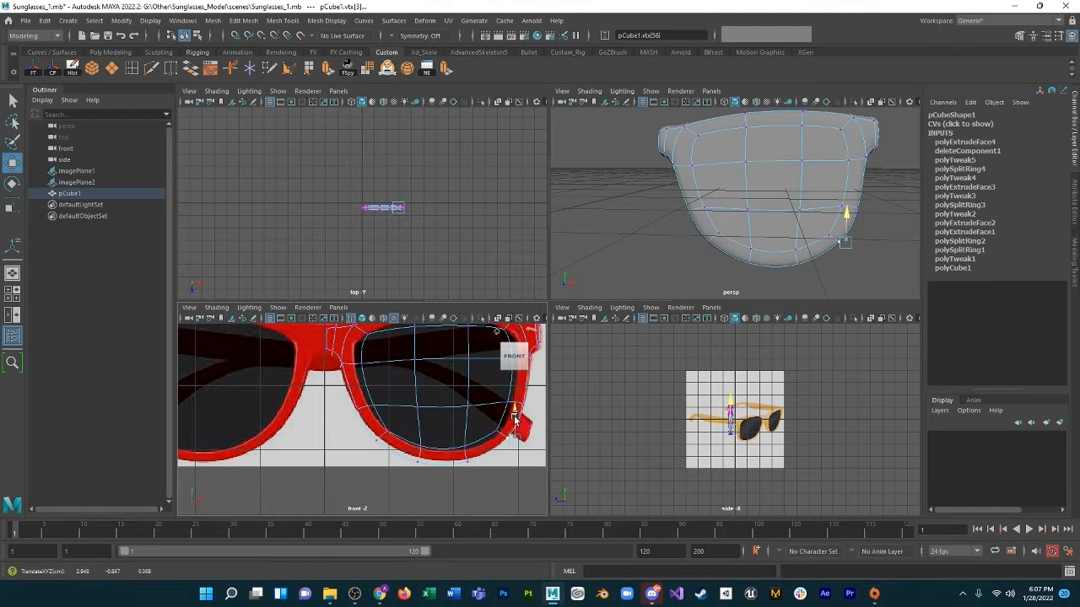
{"action": "left_click", "coordinate": [469, 450]}
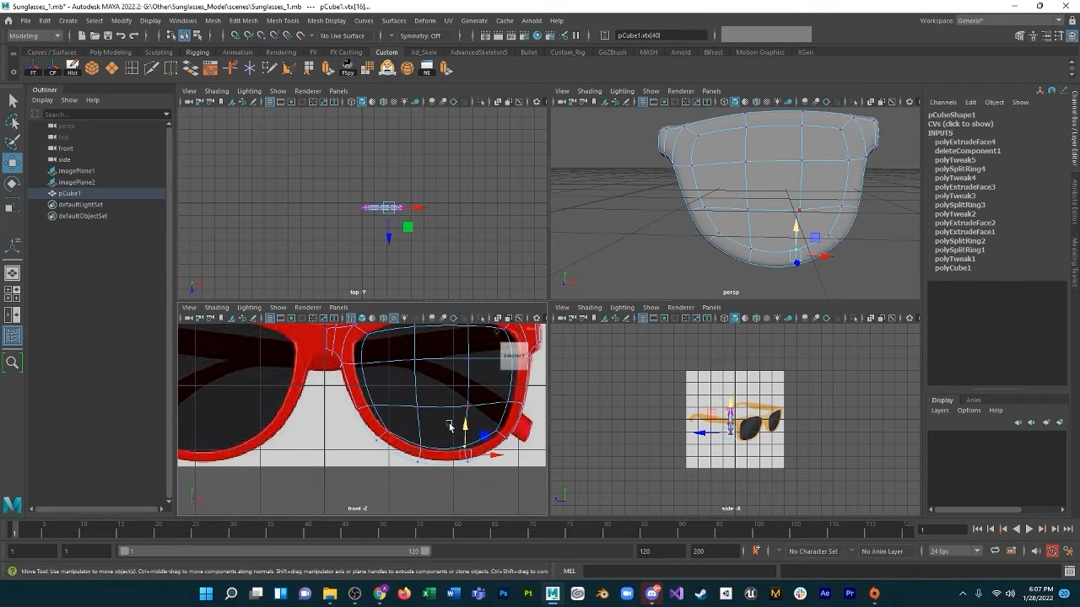
{"action": "mouse_move", "coordinate": [461, 445]}
{"action": "left_mouse_down"}
{"action": "mouse_move", "coordinate": [469, 449]}
{"action": "mouse_move", "coordinate": [465, 429]}
{"action": "left_mouse_up"}
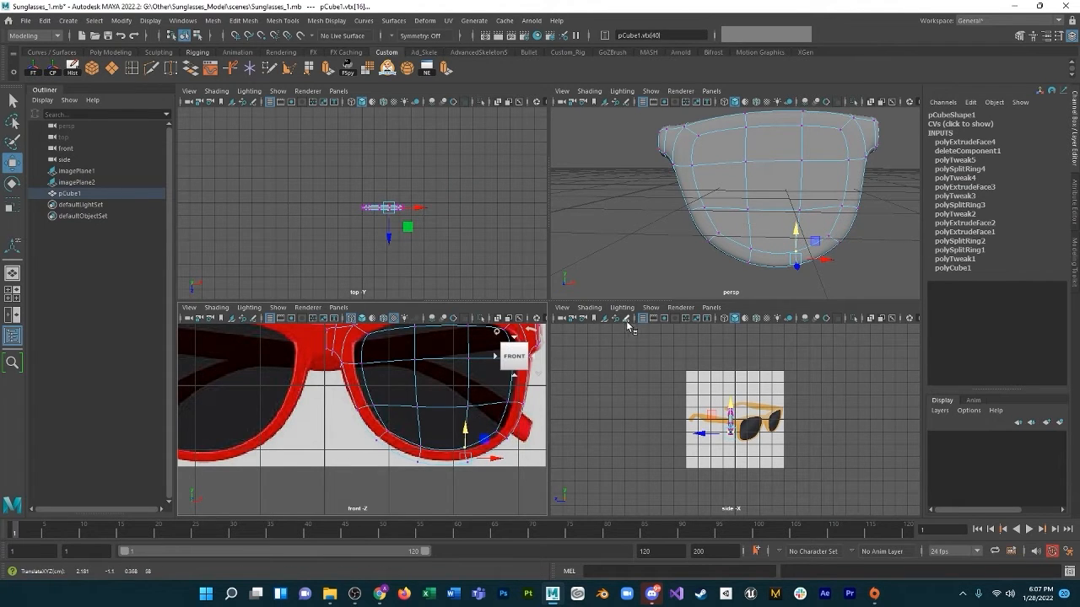
Return the frame mesh to object mode and save the scene.
{"action": "right_click", "coordinate": [730, 196]}
{"action": "left_click", "coordinate": [733, 186]}
{"action": "right_click", "coordinate": [735, 164]}
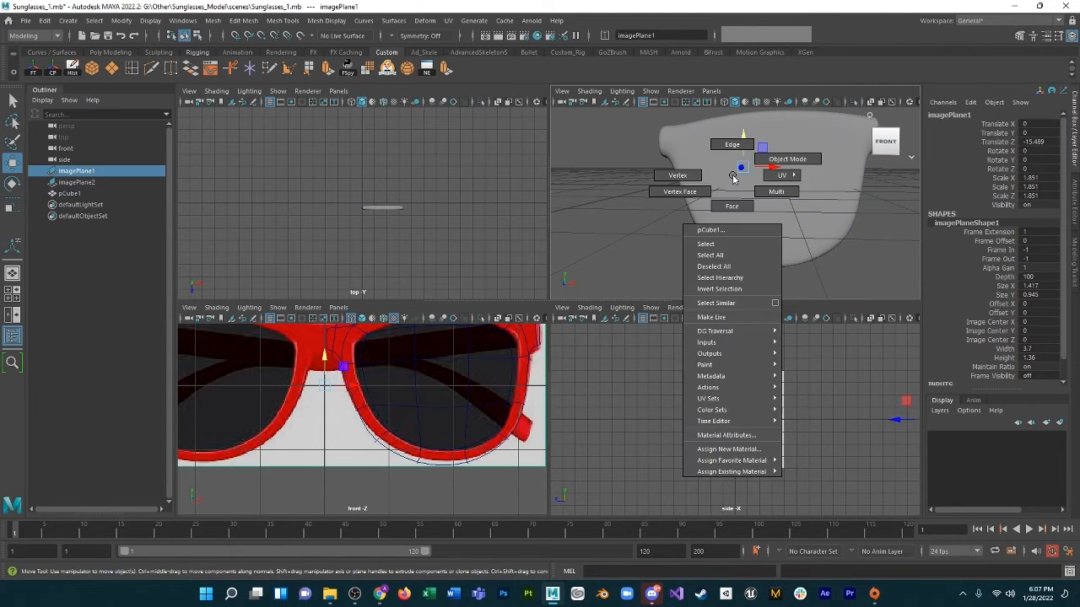
{"action": "left_click", "coordinate": [25, 20]}
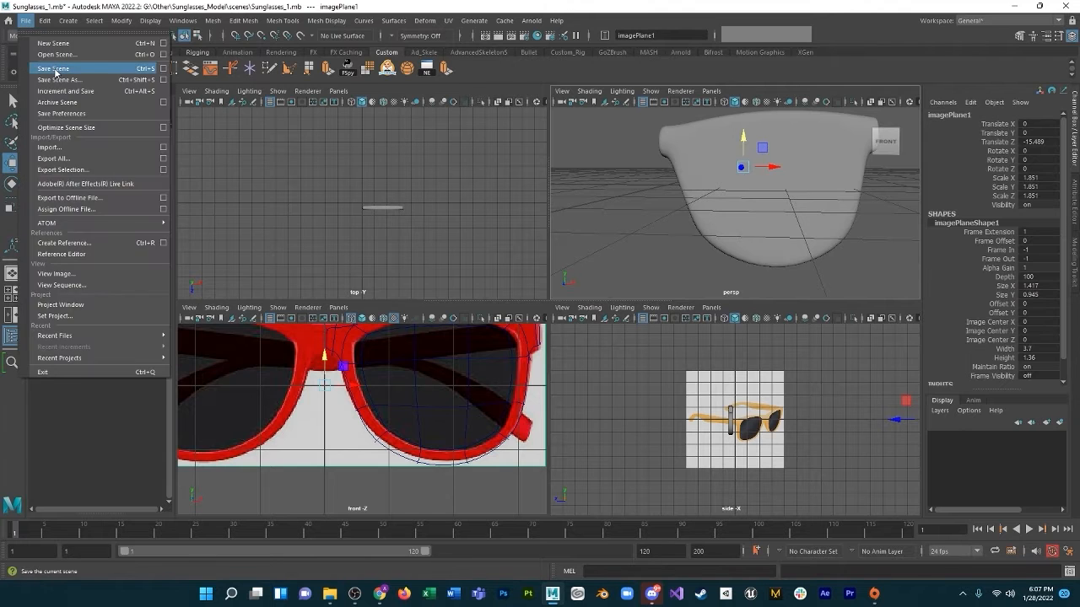
Duplicate the frame mesh and place the copy behind the original at about -1.82 on Z.
{"action": "left_click", "coordinate": [770, 201]}
{"action": "scroll", "coordinate": [770, 201], "scroll_direction": "down", "scroll_amount": 3}
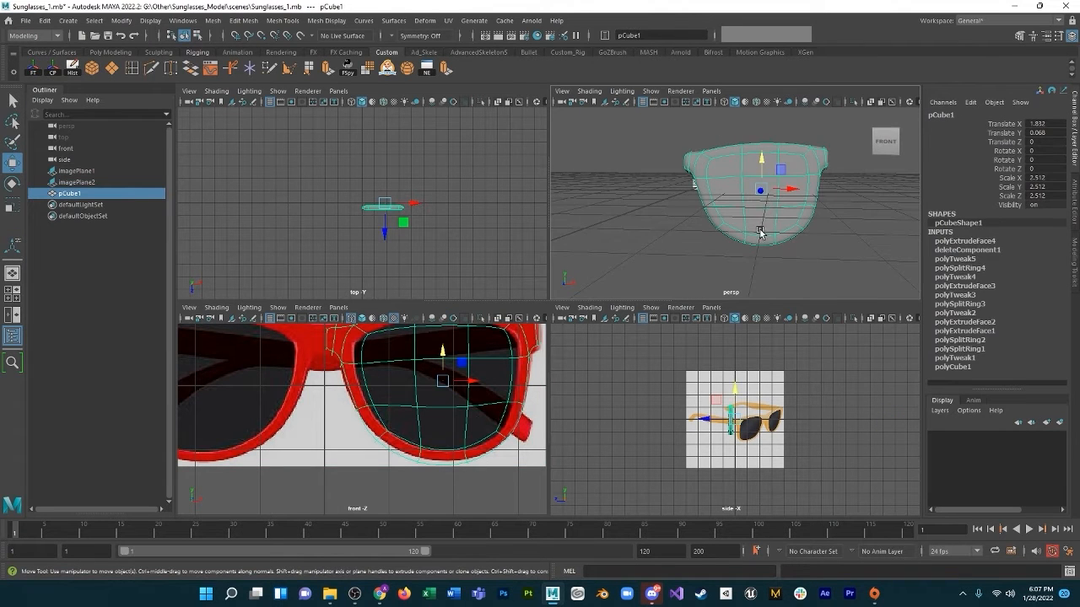
{"action": "mouse_move", "coordinate": [759, 232]}
{"action": "left_mouse_down", "text": "alt"}
{"action": "mouse_move", "coordinate": [632, 236]}
{"action": "mouse_move", "coordinate": [631, 224]}
{"action": "mouse_move", "coordinate": [644, 234]}
{"action": "mouse_move", "coordinate": [741, 221]}
{"action": "left_mouse_up", "text": "alt"}
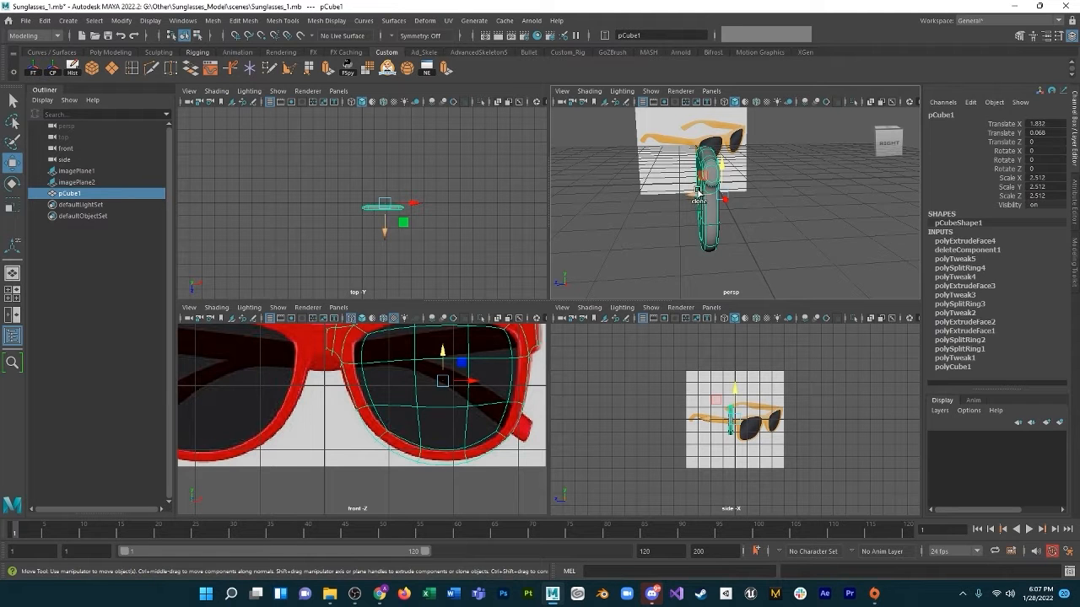
{"action": "mouse_move", "coordinate": [692, 195]}
{"action": "left_mouse_down", "text": "shift"}
{"action": "mouse_move", "coordinate": [768, 200]}
{"action": "mouse_move", "coordinate": [793, 244]}
{"action": "mouse_move", "coordinate": [816, 256]}
{"action": "mouse_move", "coordinate": [792, 222]}
{"action": "left_mouse_up", "text": "shift"}
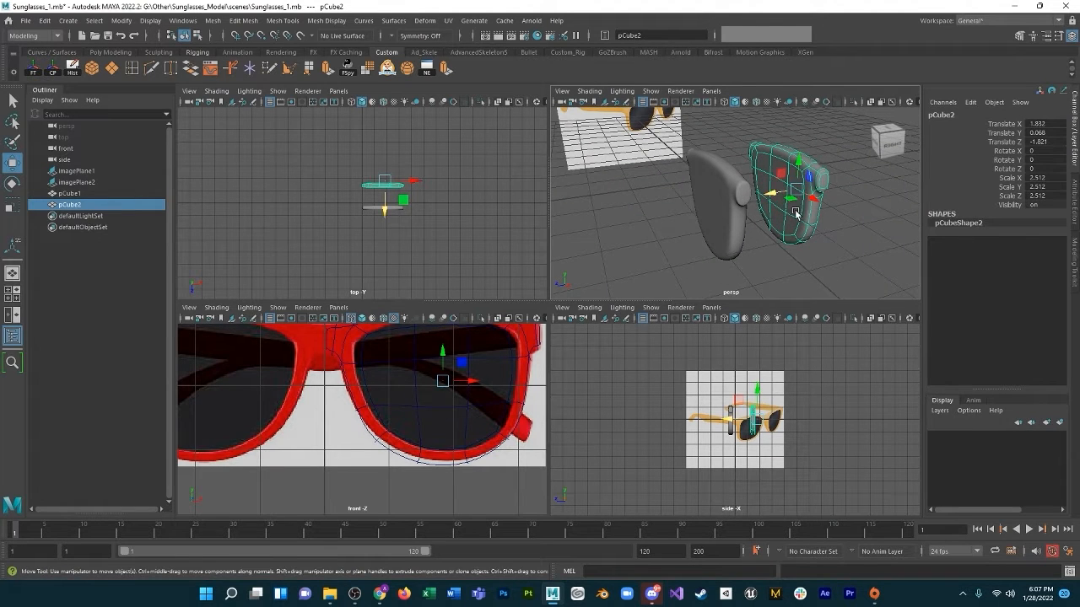
Delete the nine lens-area faces on both the front and the back of the original frame mesh, and return to object mode.
{"action": "left_click", "coordinate": [728, 207]}
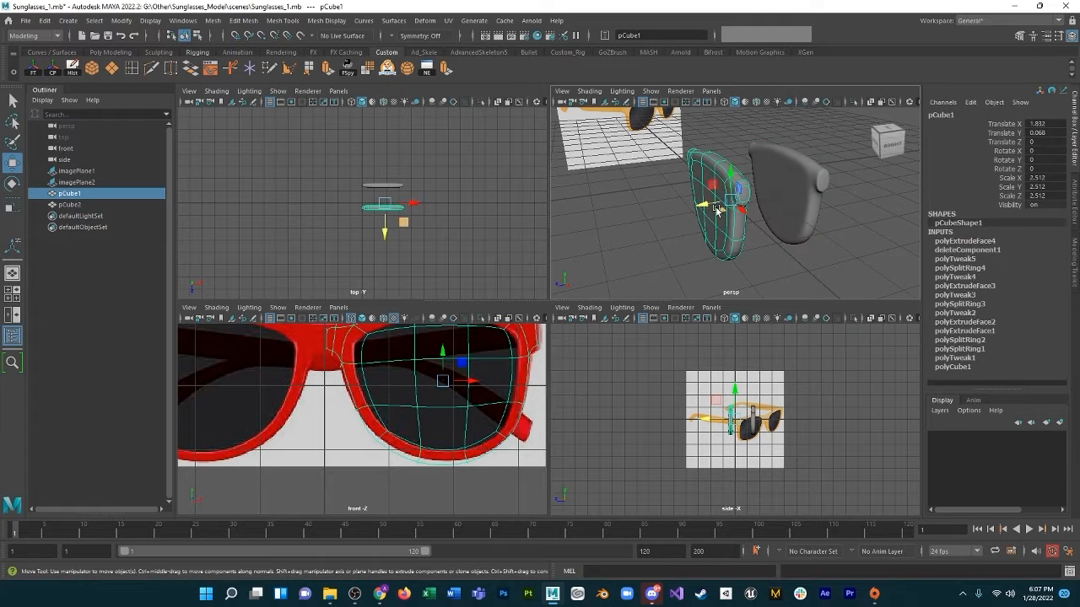
{"action": "left_click_drag", "start_coordinate": [719, 229], "coordinate": [763, 222], "text": "alt"}
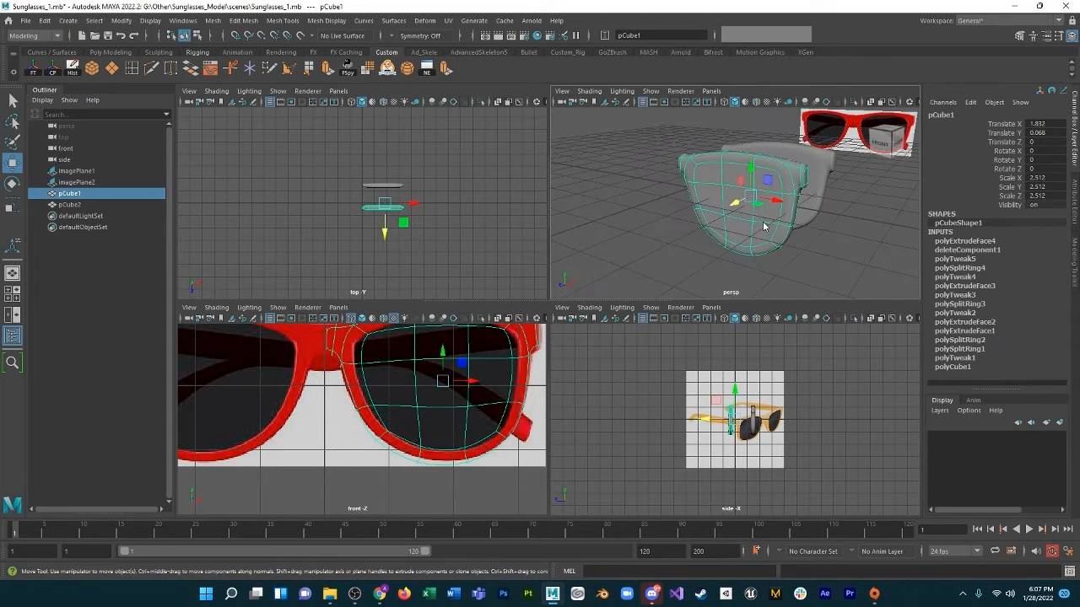
{"action": "right_click", "coordinate": [763, 221]}
{"action": "right_click_drag", "start_coordinate": [790, 213], "coordinate": [761, 253]}
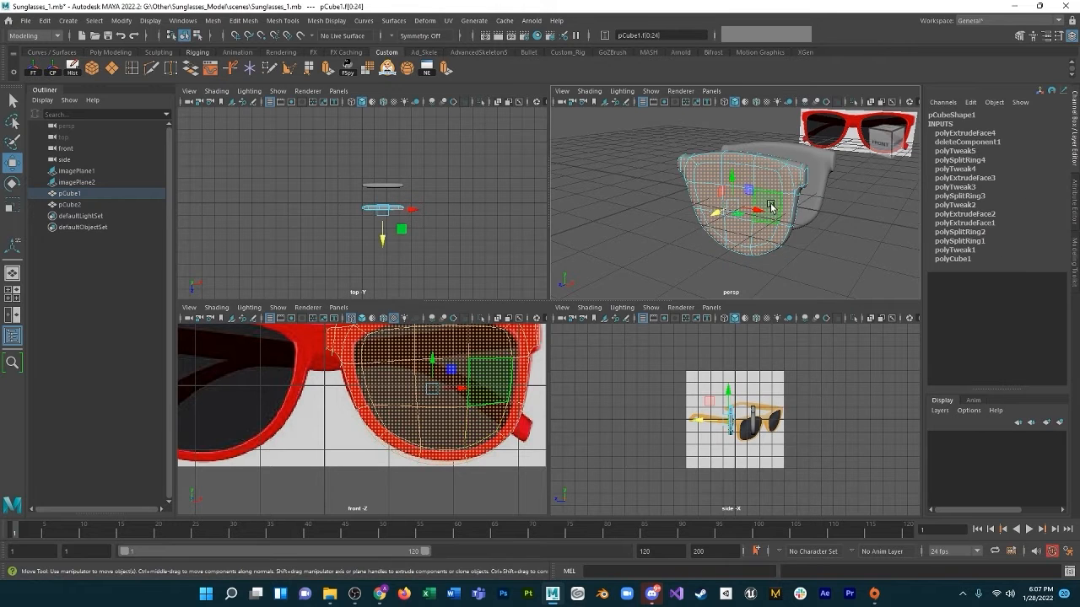
{"action": "left_click", "coordinate": [766, 189]}
{"action": "double_click", "coordinate": [756, 239], "text": "shift"}
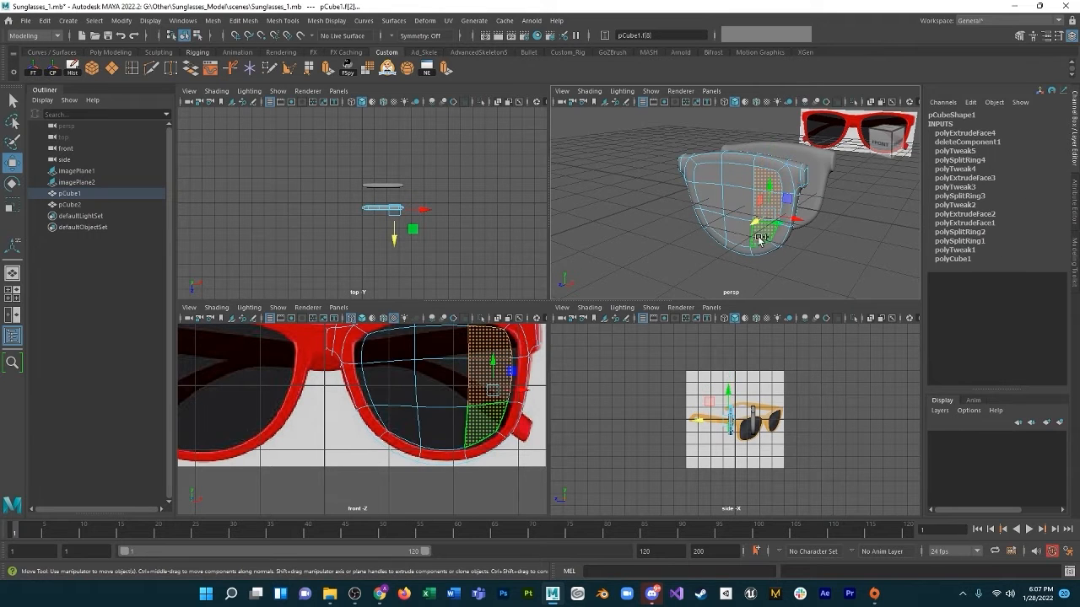
{"action": "double_click", "coordinate": [716, 224], "text": "shift"}
{"action": "double_click", "coordinate": [713, 177], "text": "shift"}
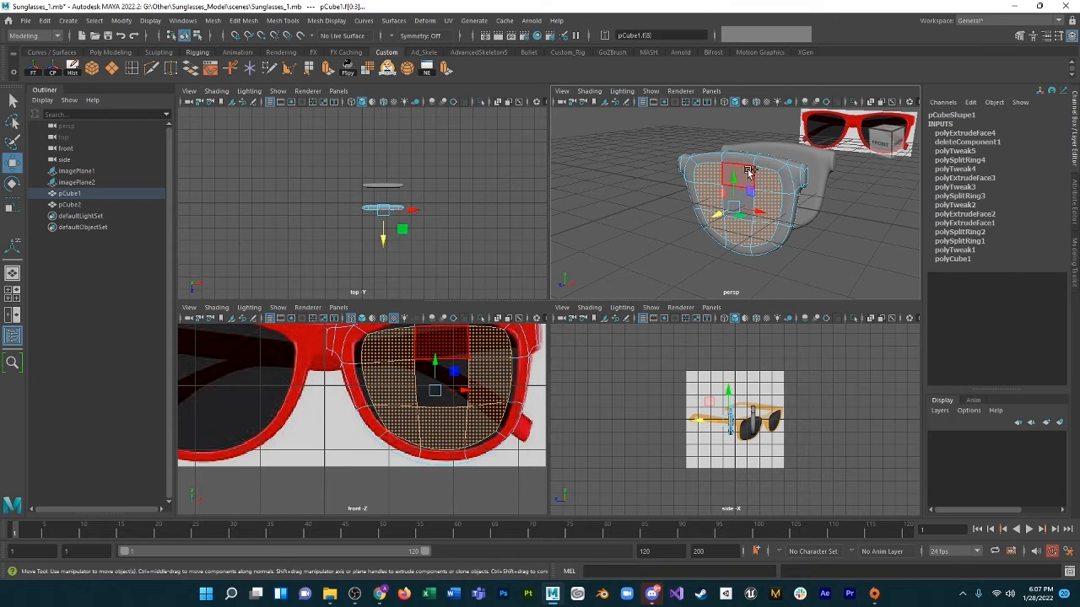
{"action": "left_click", "coordinate": [747, 173], "text": "shift"}
{"action": "key", "text": "q"}
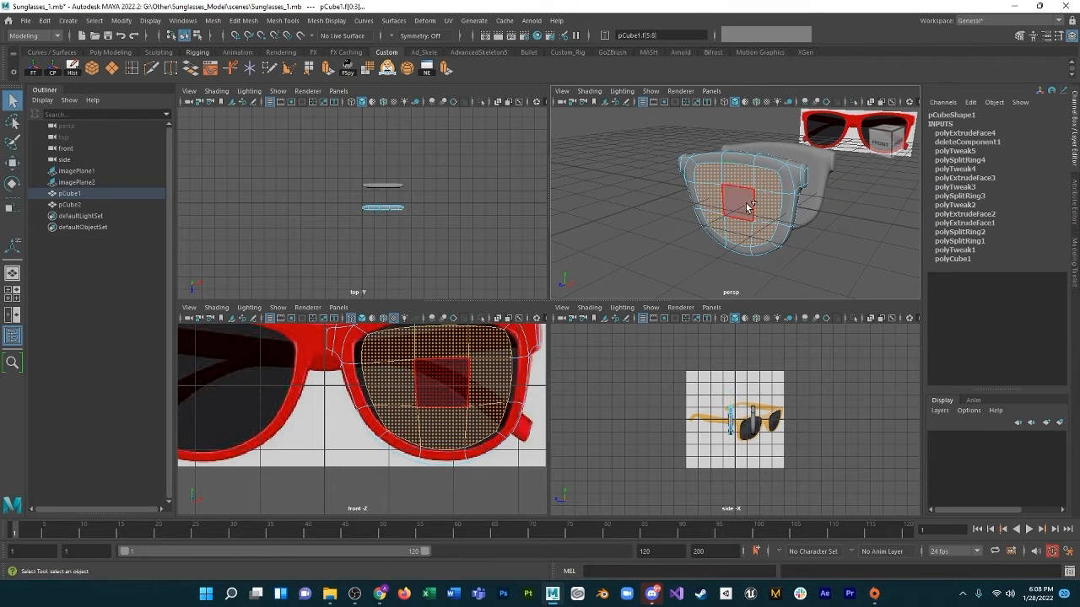
{"action": "left_click_drag", "start_coordinate": [748, 209], "coordinate": [697, 216], "text": "alt"}
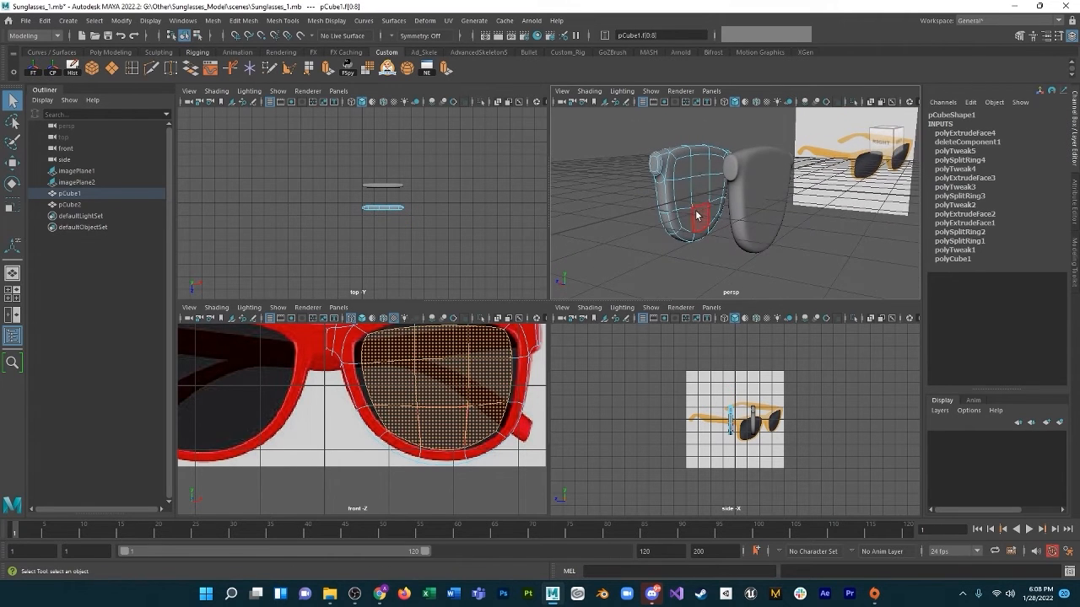
{"action": "double_click", "coordinate": [685, 165]}
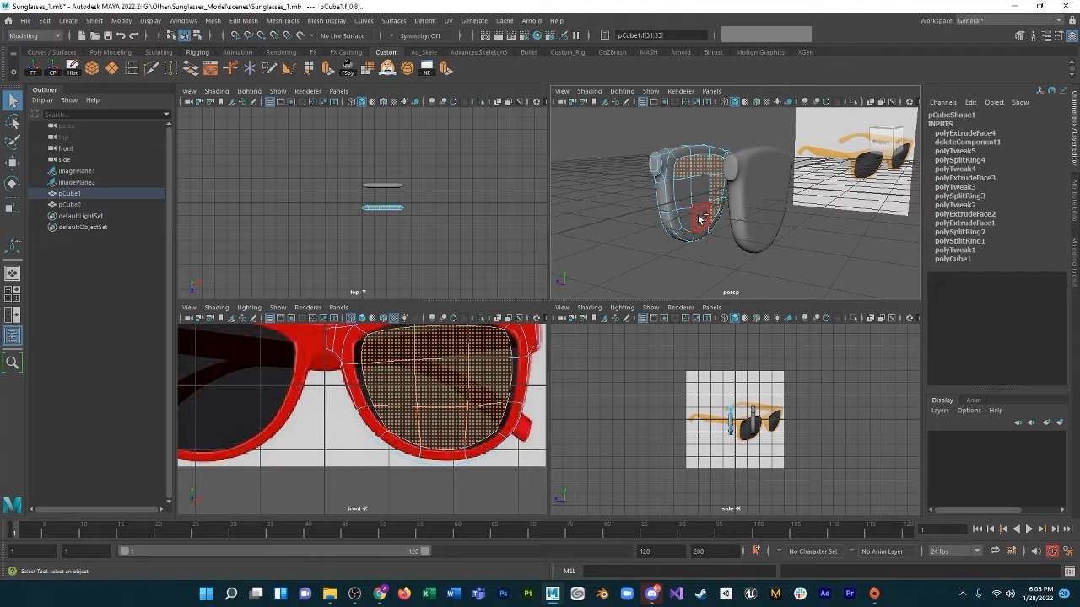
{"action": "left_click", "coordinate": [698, 194], "text": "shift"}
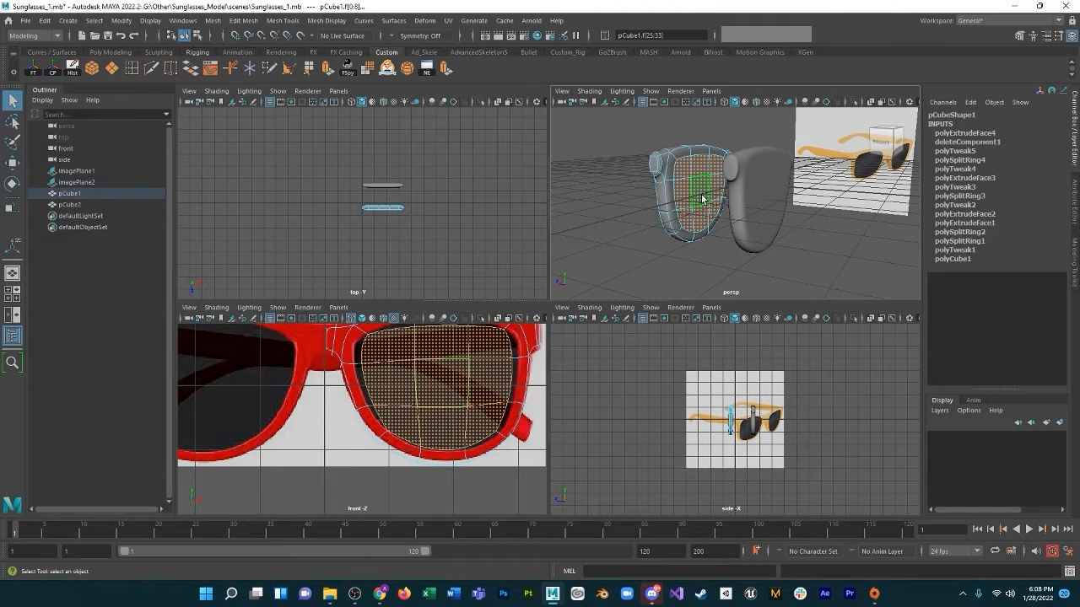
{"action": "key", "text": "Delete"}
{"action": "left_click_drag", "start_coordinate": [679, 224], "coordinate": [800, 196], "text": "alt"}
{"action": "right_click", "coordinate": [799, 197]}
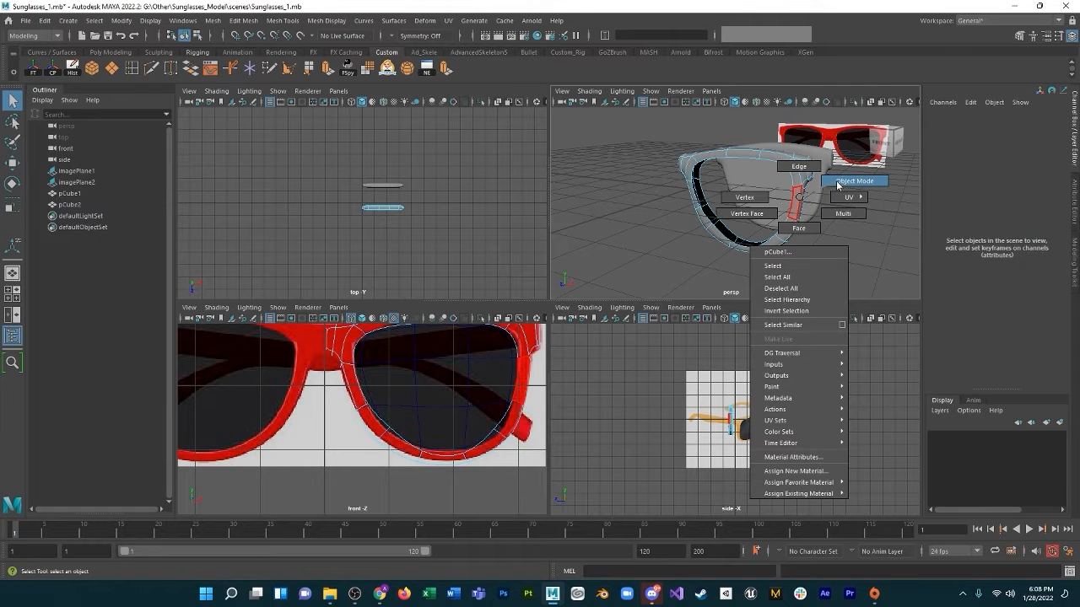
{"action": "left_click", "coordinate": [836, 184]}
Adjust the lens opening's nose-side, lower corner and bottom vertices to follow the reference's inner rim, and show the frame smoothed.
{"action": "left_click_drag", "start_coordinate": [791, 207], "coordinate": [769, 234], "text": "alt"}
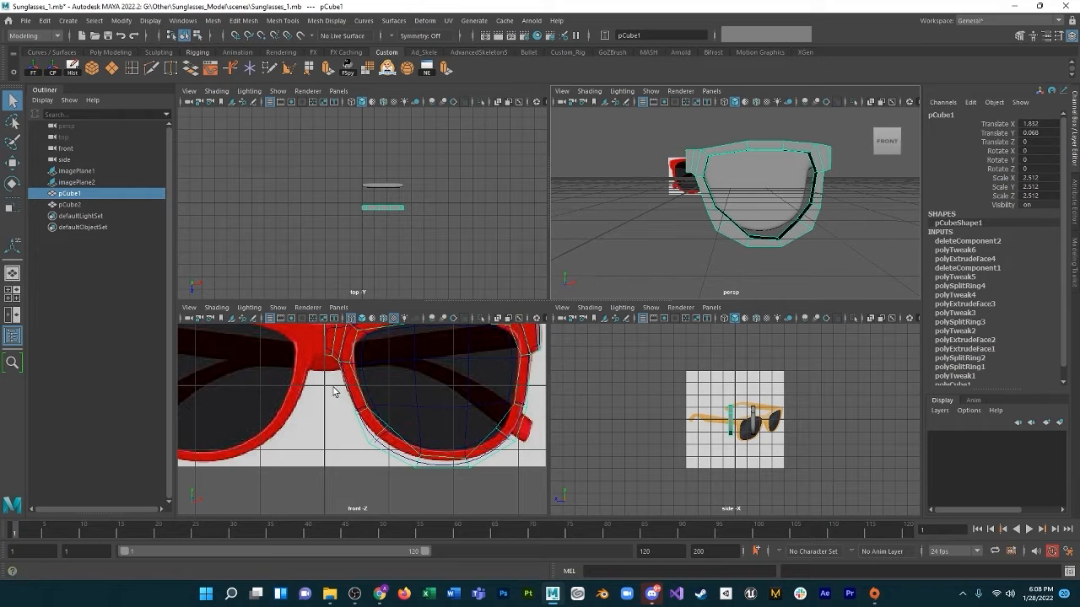
{"action": "right_click_drag", "start_coordinate": [352, 369], "coordinate": [317, 304]}
{"action": "left_click_drag", "start_coordinate": [347, 359], "coordinate": [378, 363]}
{"action": "key", "text": "w"}
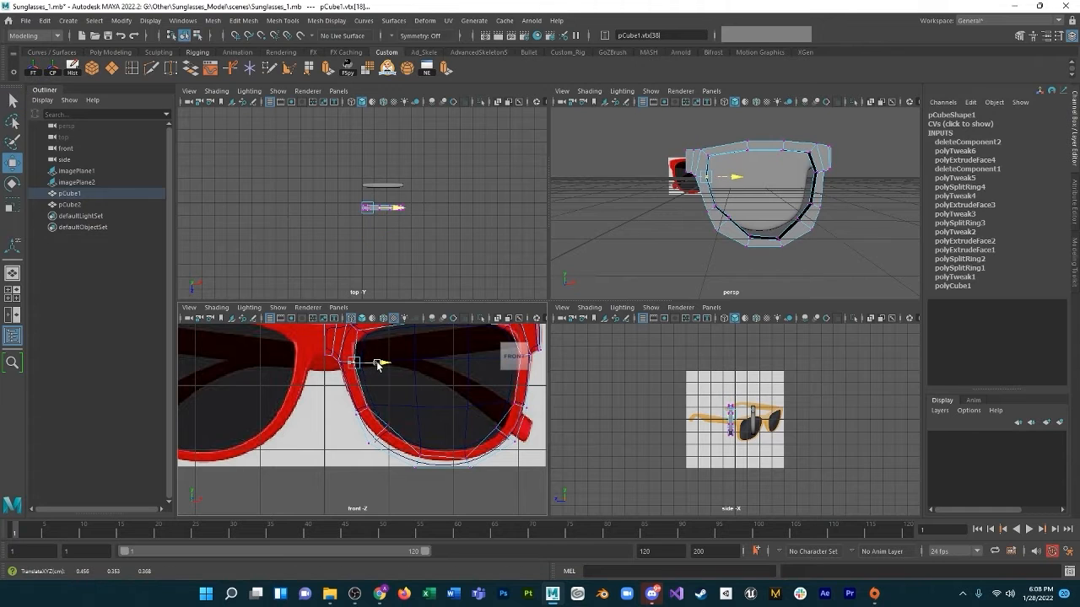
{"action": "left_click", "coordinate": [390, 422]}
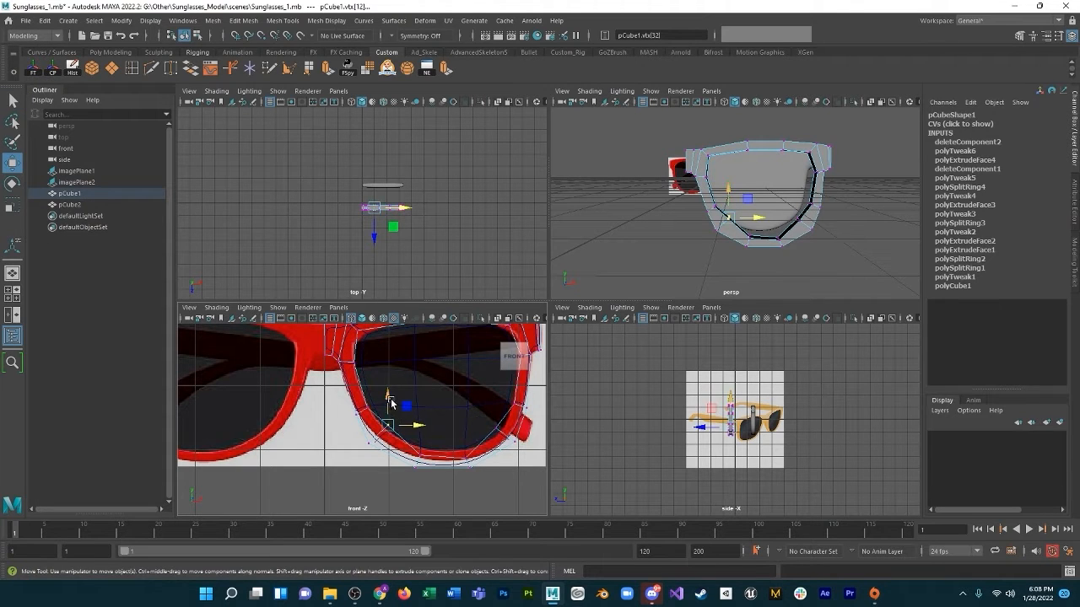
{"action": "left_click", "coordinate": [391, 404]}
{"action": "left_click_drag", "start_coordinate": [409, 440], "coordinate": [473, 462]}
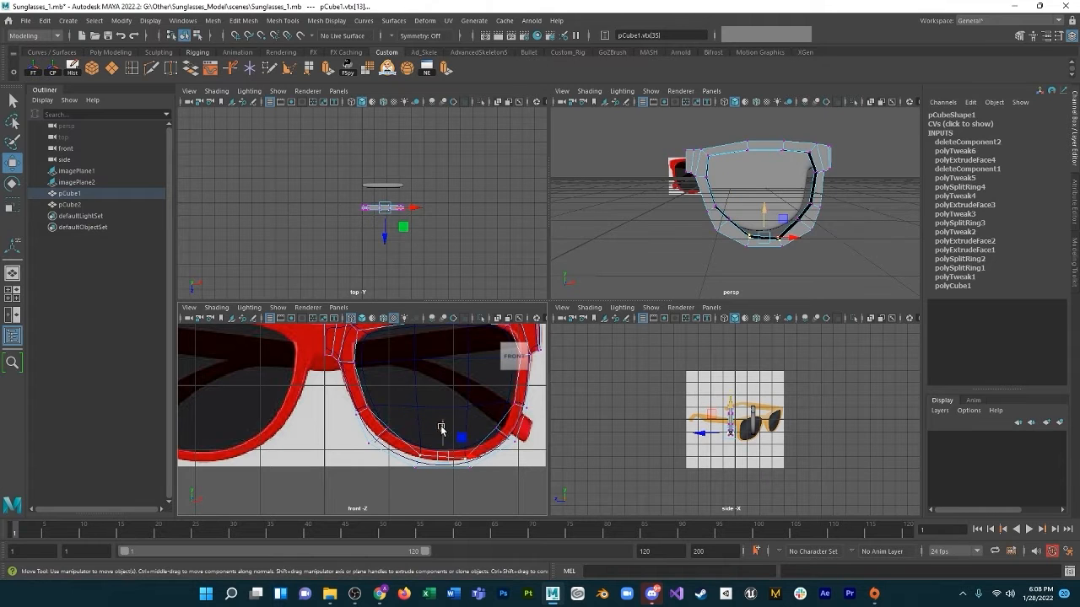
{"action": "left_click", "coordinate": [441, 429]}
{"action": "key", "text": "1"}
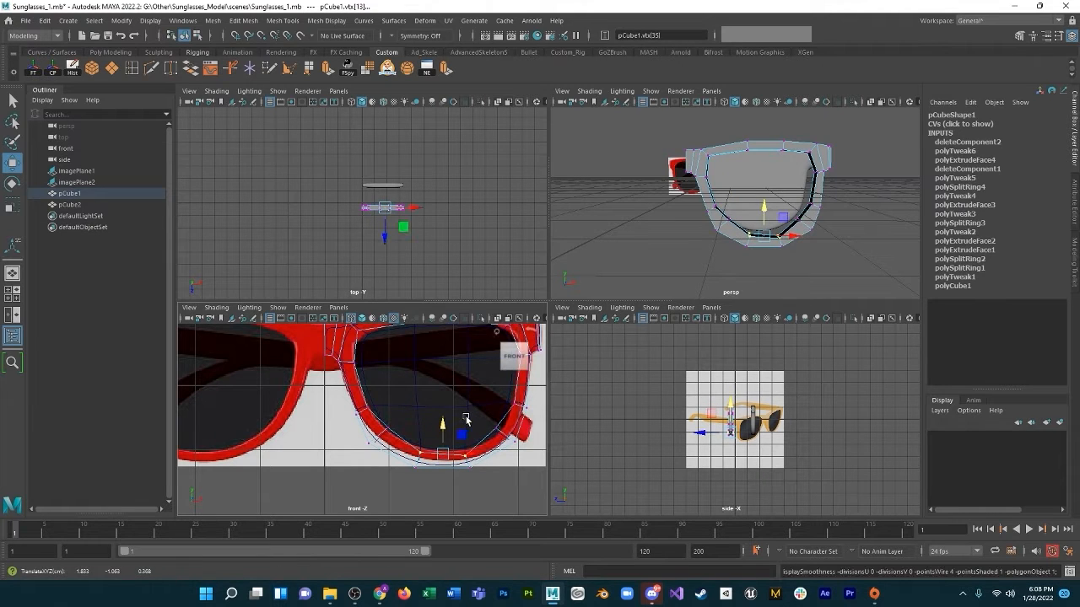
{"action": "key", "text": "3"}
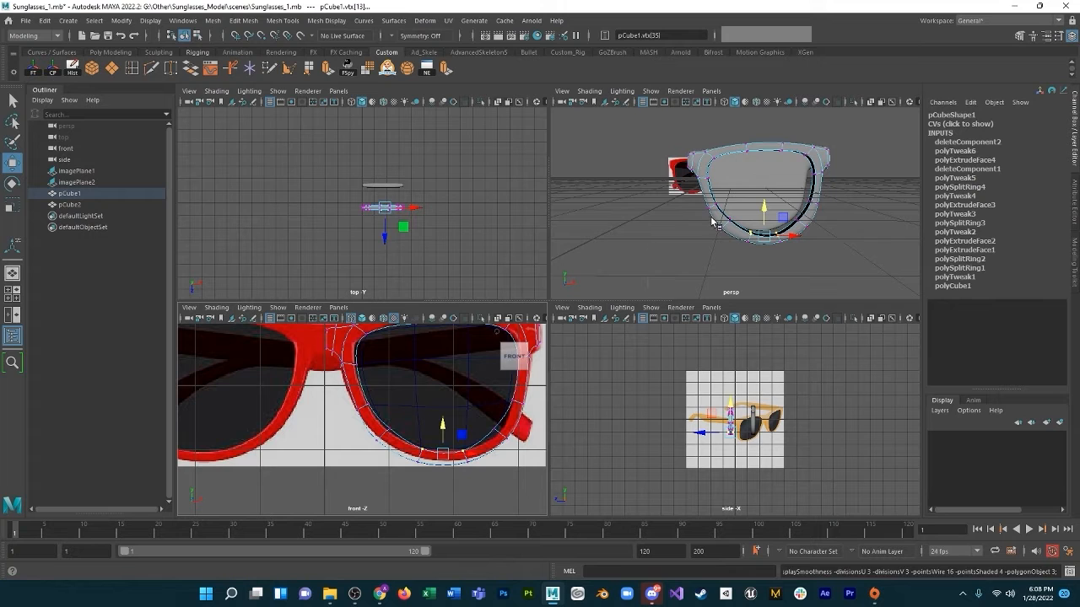
{"action": "left_click_drag", "start_coordinate": [788, 262], "coordinate": [777, 259], "text": "alt"}
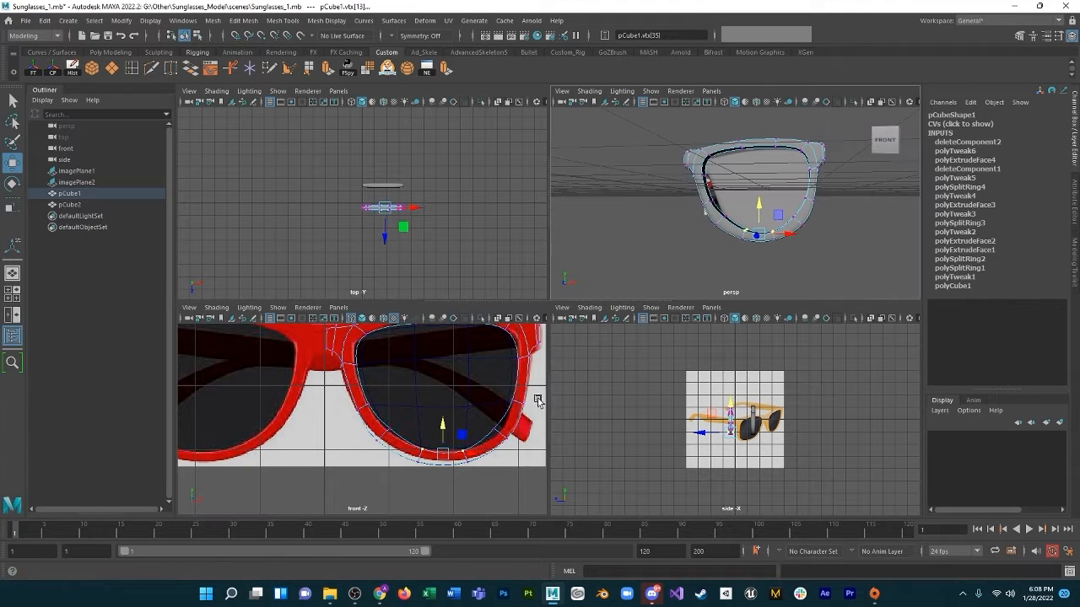
Adjust the lens opening's bottom, lower-corner and temple-side vertices to follow the inner rim of the reference frame.
{"action": "left_click", "coordinate": [526, 444]}
{"action": "key", "text": "w"}
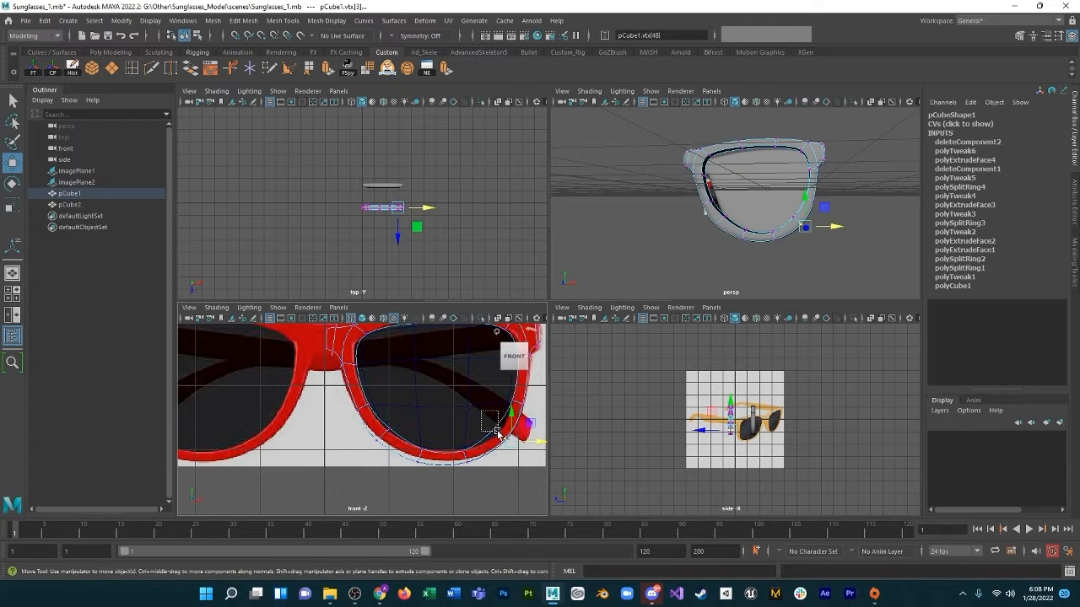
{"action": "left_click_drag", "start_coordinate": [498, 432], "coordinate": [478, 458]}
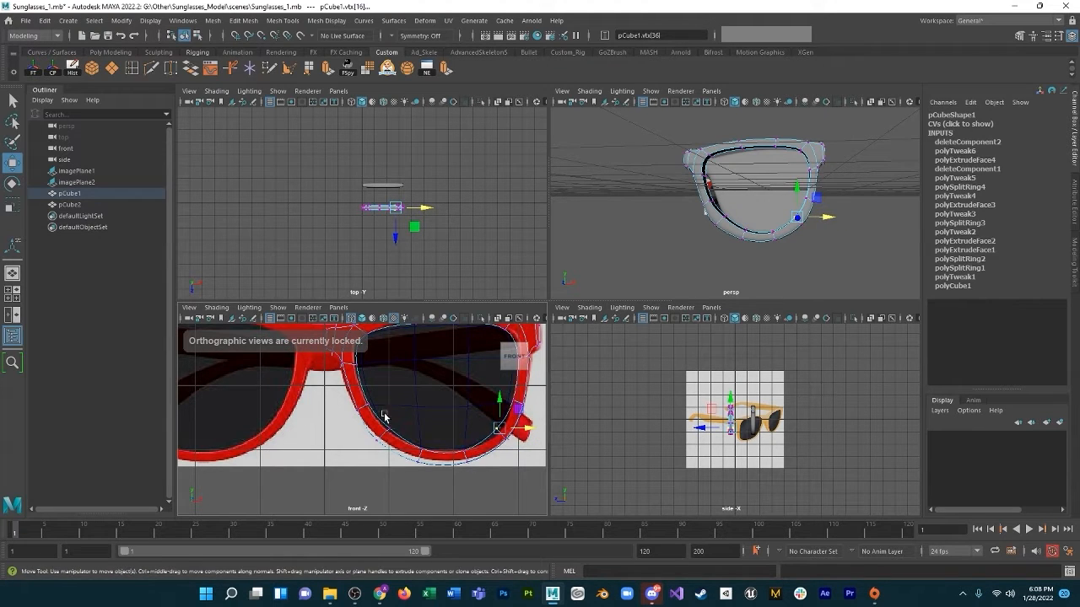
{"action": "left_click_drag", "start_coordinate": [383, 423], "coordinate": [404, 439]}
{"action": "left_click_drag", "start_coordinate": [389, 401], "coordinate": [388, 409]}
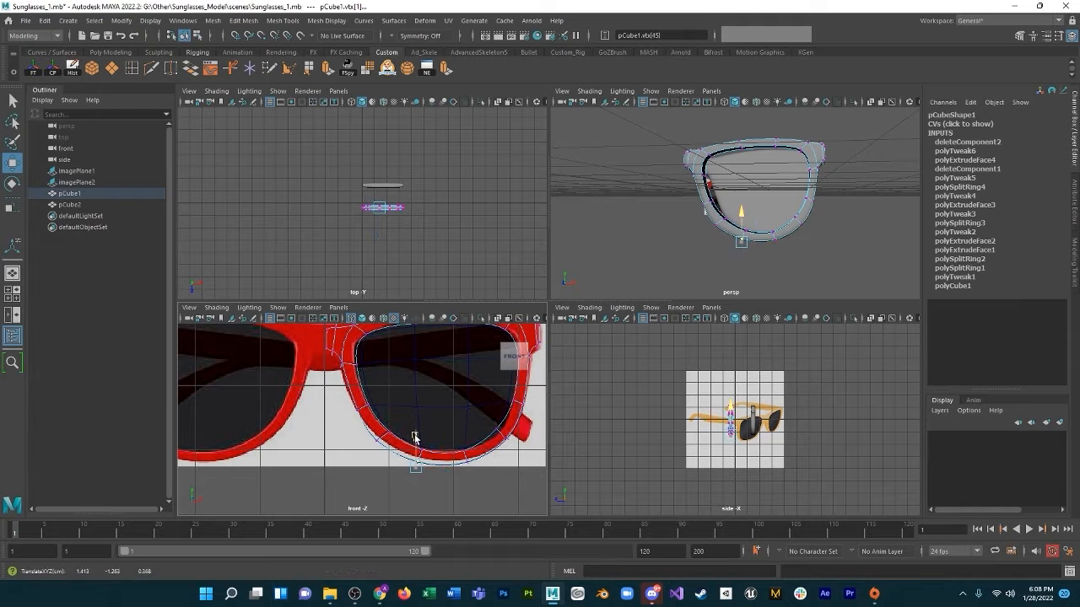
{"action": "mouse_move", "coordinate": [713, 234]}
{"action": "left_mouse_down", "text": "alt"}
{"action": "mouse_move", "coordinate": [753, 253]}
{"action": "mouse_move", "coordinate": [762, 271]}
{"action": "mouse_move", "coordinate": [700, 246]}
{"action": "left_mouse_up", "text": "alt"}
{"action": "left_click_drag", "start_coordinate": [476, 378], "coordinate": [516, 407]}
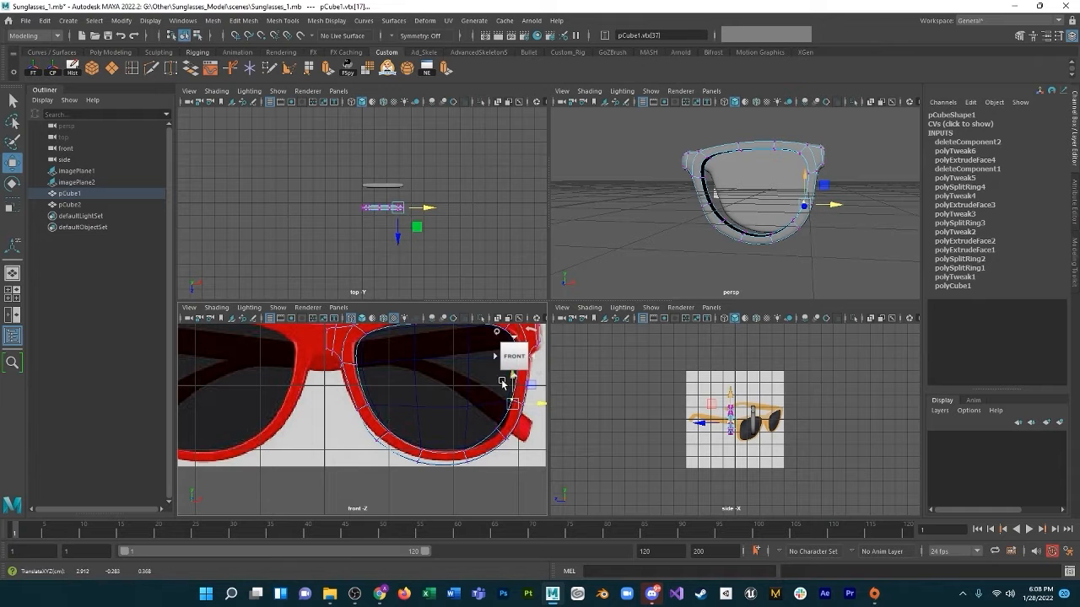
{"action": "scroll", "coordinate": [503, 382], "scroll_direction": "down", "scroll_amount": 2}
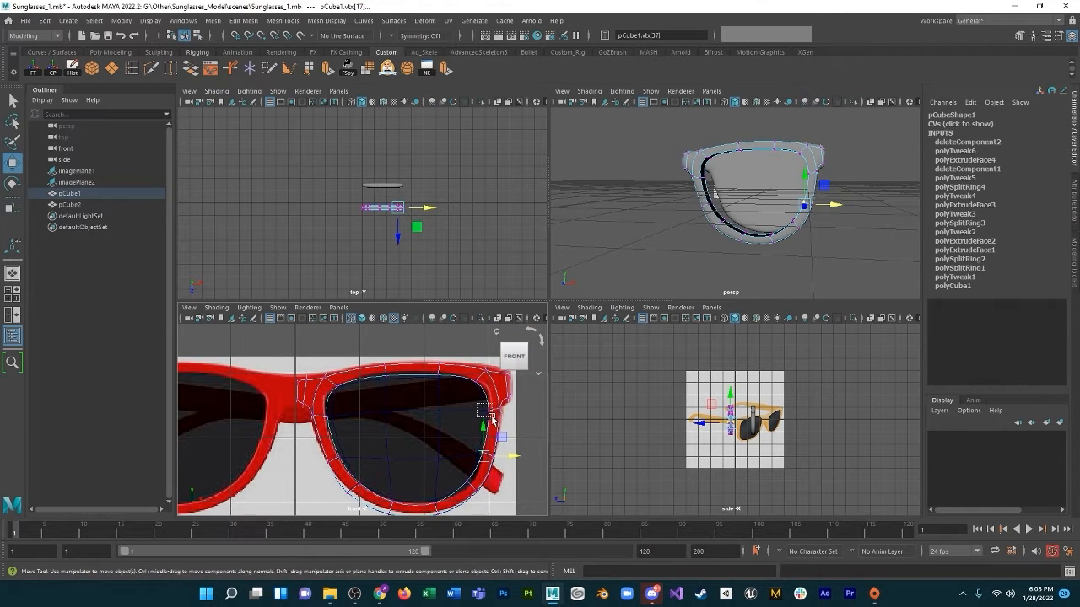
{"action": "left_click_drag", "start_coordinate": [493, 419], "coordinate": [502, 409]}
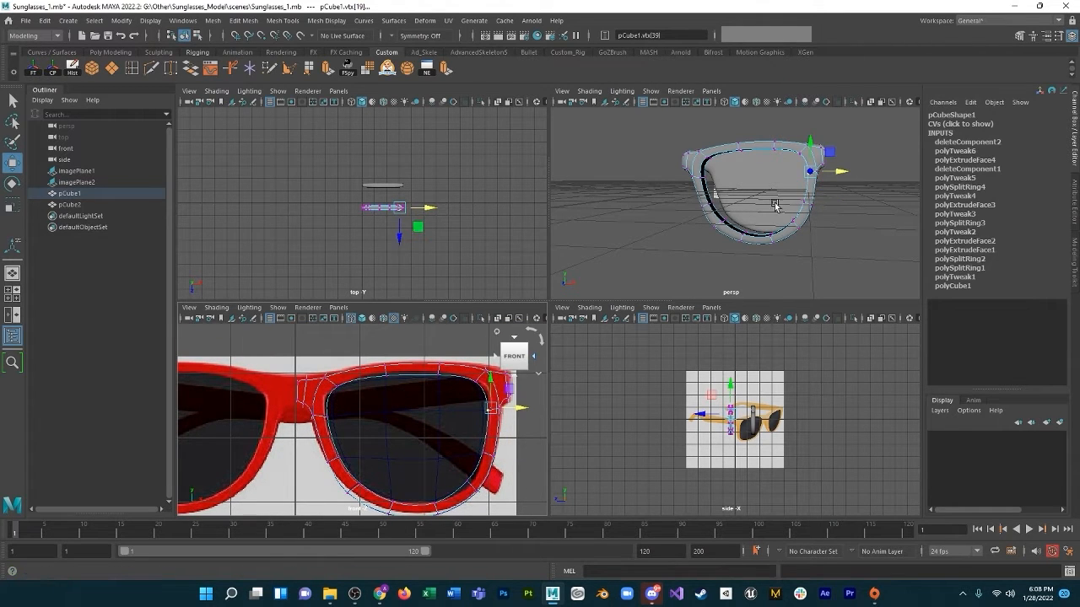
{"action": "left_click_drag", "start_coordinate": [731, 225], "coordinate": [747, 198], "text": "alt"}
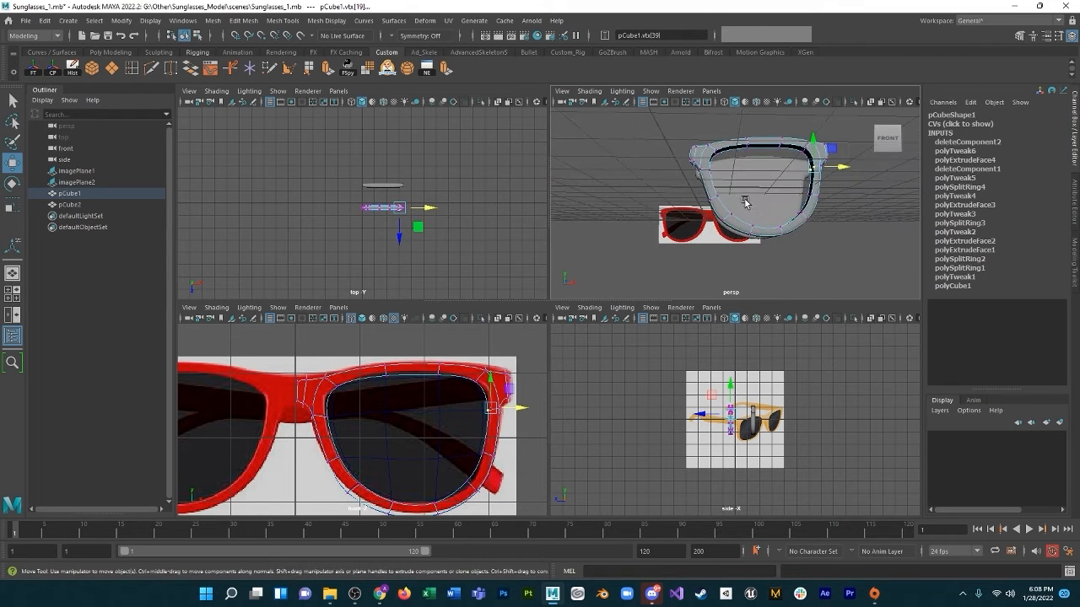
Bridge the front and back border edge loops around the original frame's lens opening to form its inner wall.
{"action": "right_click", "coordinate": [744, 203]}
{"action": "left_click", "coordinate": [744, 171]}
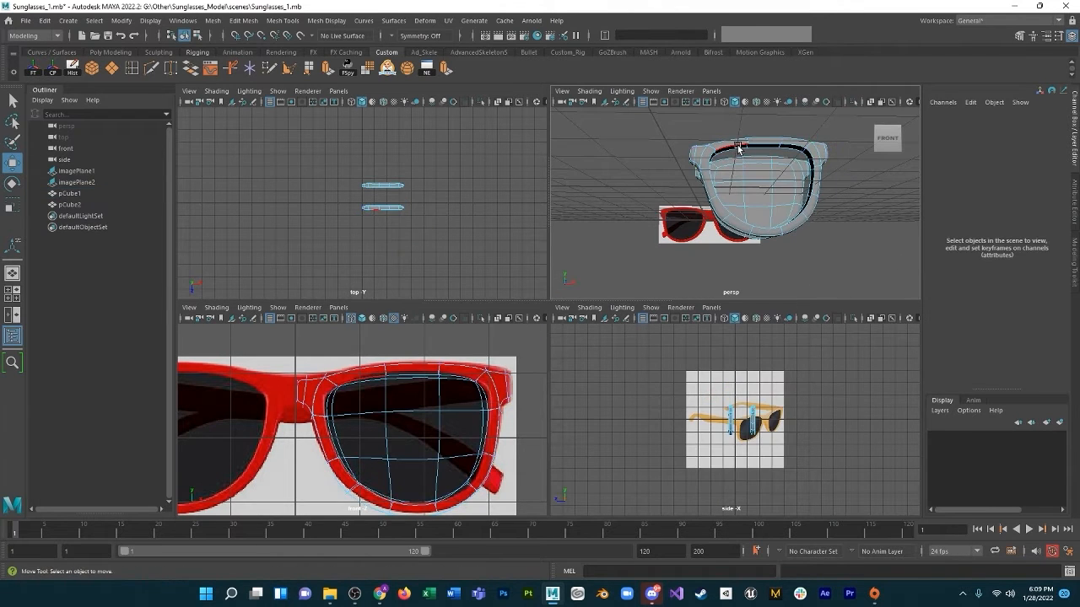
{"action": "key", "text": "1"}
{"action": "left_click", "coordinate": [738, 148]}
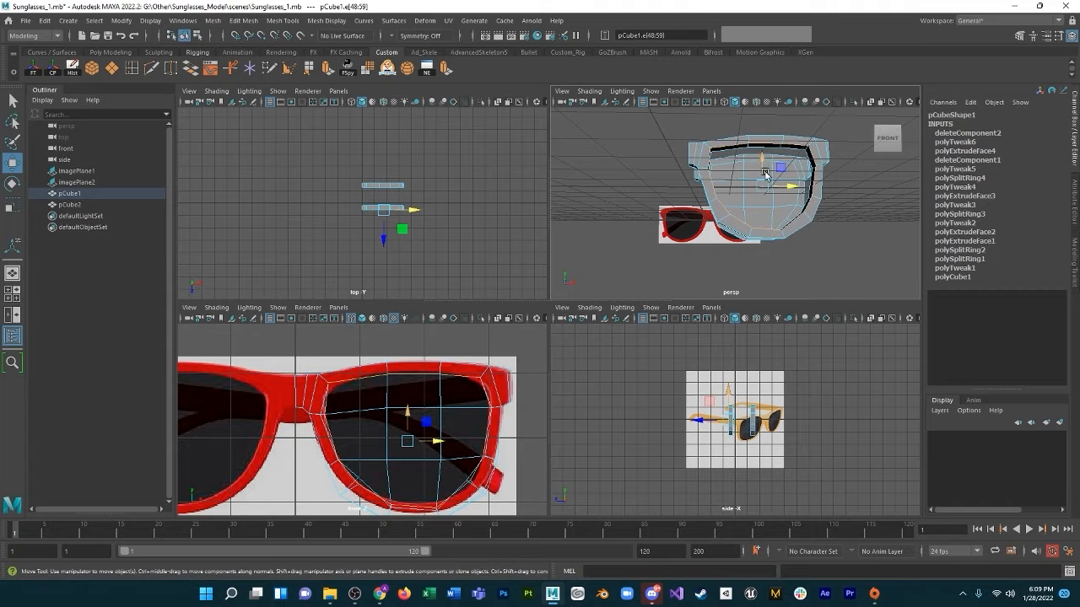
{"action": "mouse_move", "coordinate": [765, 173]}
{"action": "left_mouse_down", "text": "alt"}
{"action": "mouse_move", "coordinate": [717, 166]}
{"action": "mouse_move", "coordinate": [793, 265]}
{"action": "mouse_move", "coordinate": [759, 211]}
{"action": "left_mouse_up", "text": "alt"}
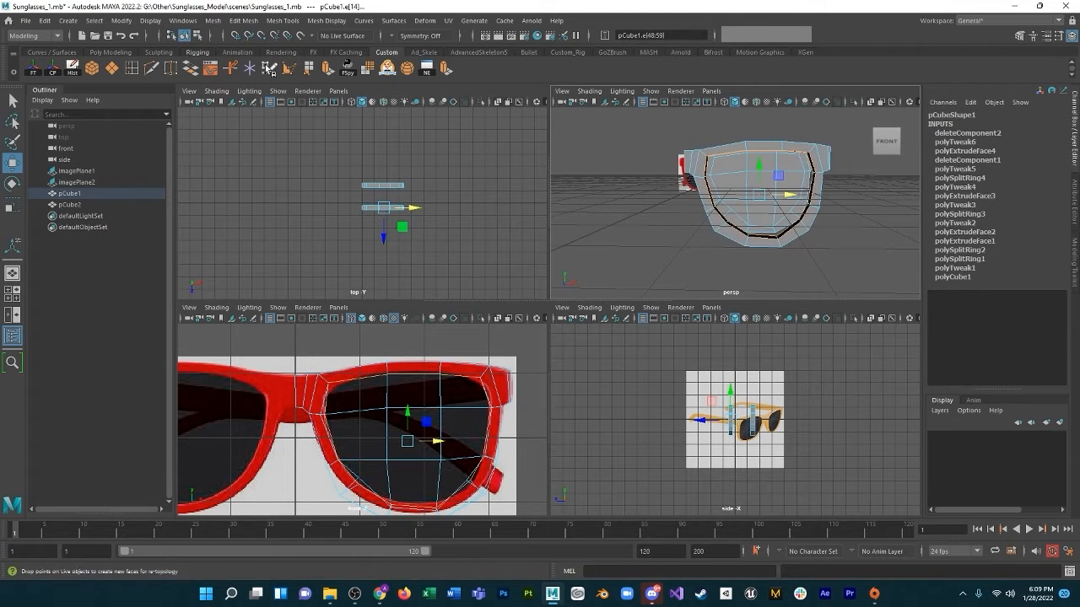
{"action": "left_click", "coordinate": [221, 22]}
{"action": "mouse_move", "coordinate": [243, 23]}
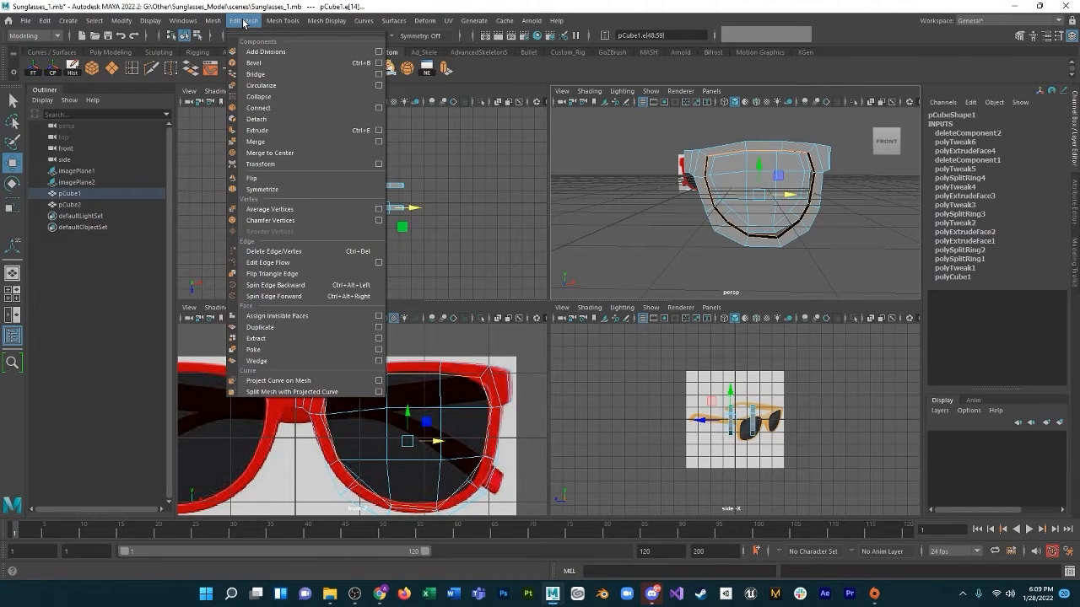
{"action": "mouse_move", "coordinate": [278, 23]}
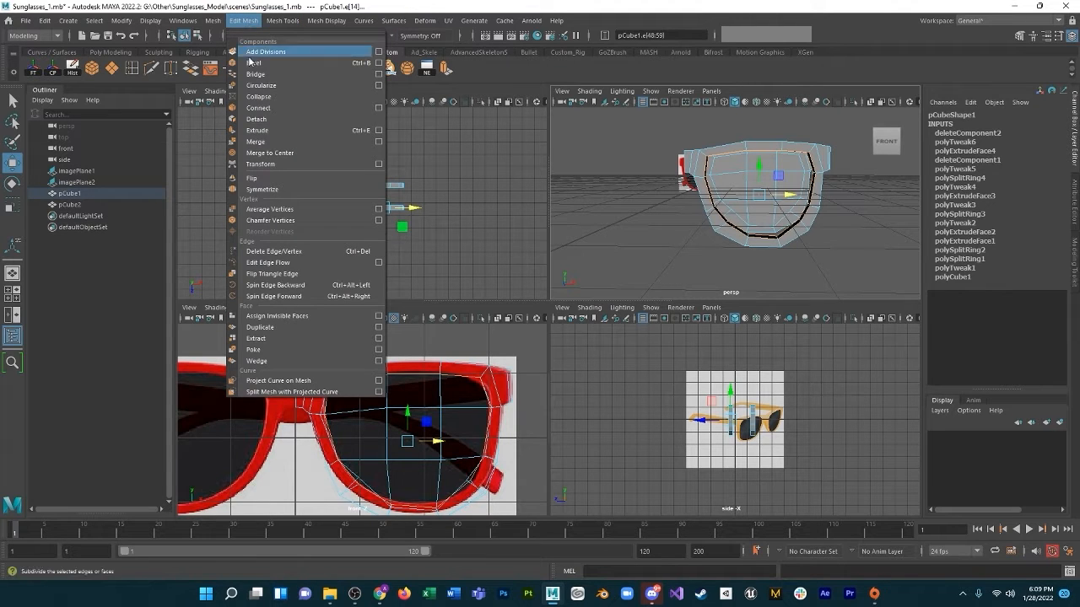
{"action": "left_click", "coordinate": [257, 75]}
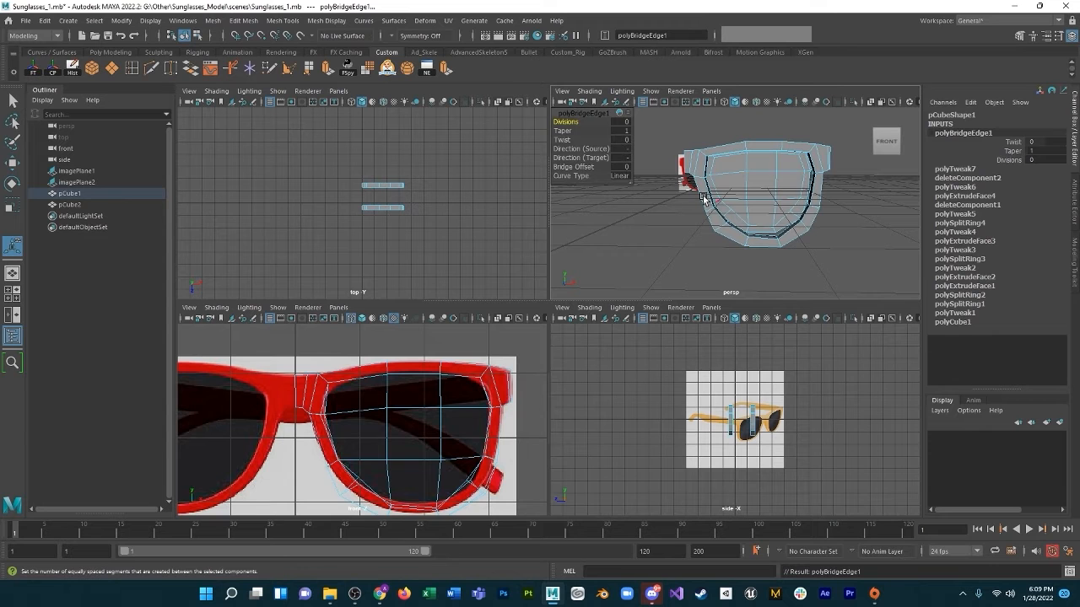
Check the bridged inner wall of the lens opening from several sides and show the original frame smoothed.
{"action": "scroll", "coordinate": [751, 211], "scroll_direction": "up", "scroll_amount": 5}
{"action": "left_click_drag", "start_coordinate": [752, 211], "coordinate": [857, 228], "text": "alt"}
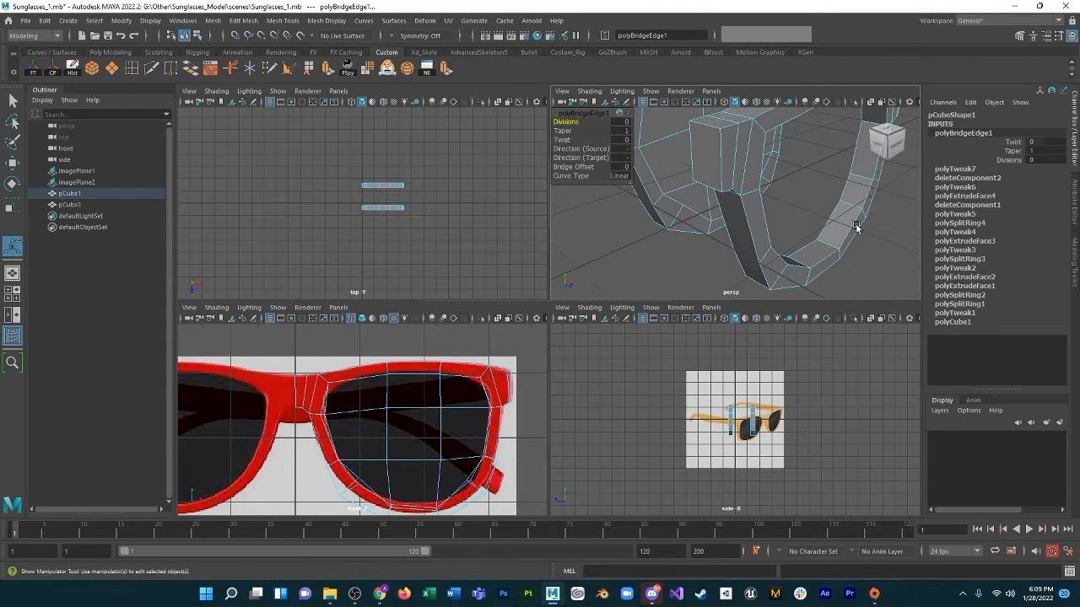
{"action": "left_click_drag", "start_coordinate": [846, 110], "coordinate": [691, 160], "text": "alt"}
{"action": "scroll", "coordinate": [765, 257], "scroll_direction": "up", "scroll_amount": 4}
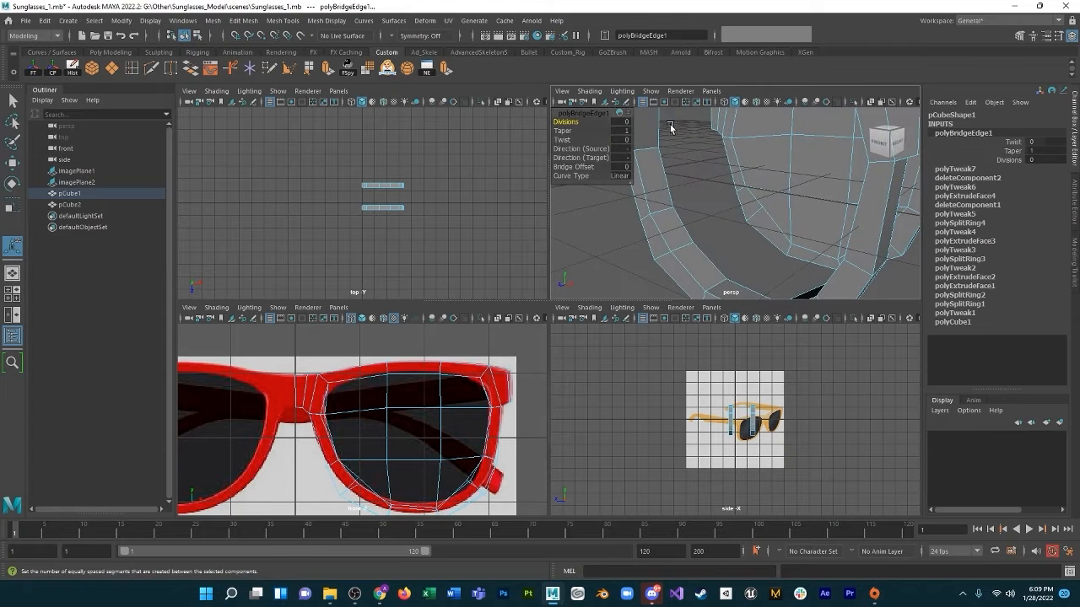
{"action": "scroll", "coordinate": [699, 183], "scroll_direction": "down", "scroll_amount": 5}
{"action": "left_click_drag", "start_coordinate": [733, 205], "coordinate": [831, 242], "text": "alt"}
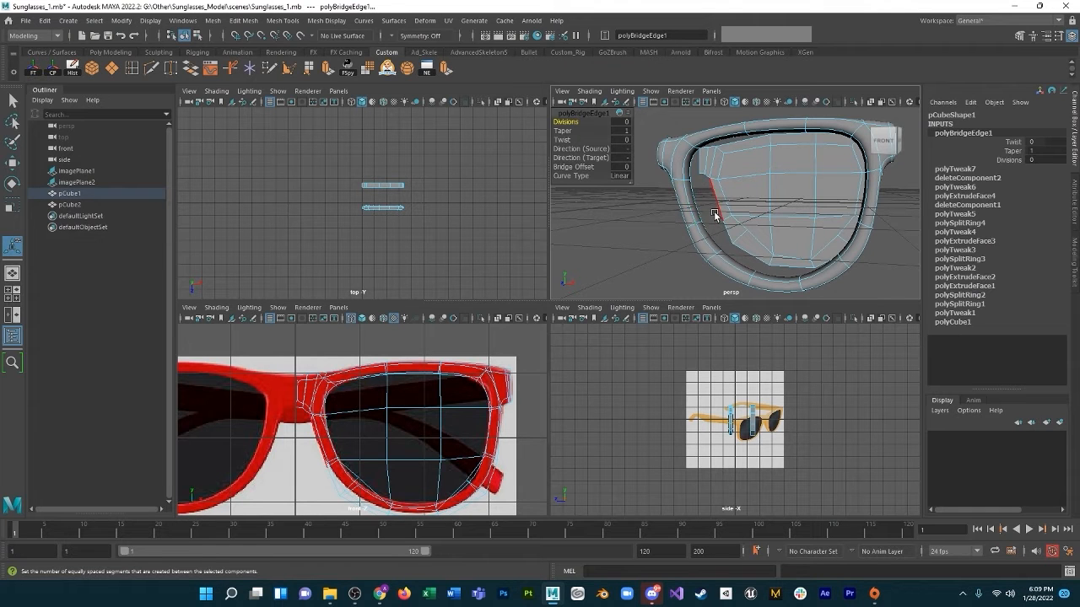
{"action": "left_click_drag", "start_coordinate": [711, 217], "coordinate": [639, 204], "text": "alt"}
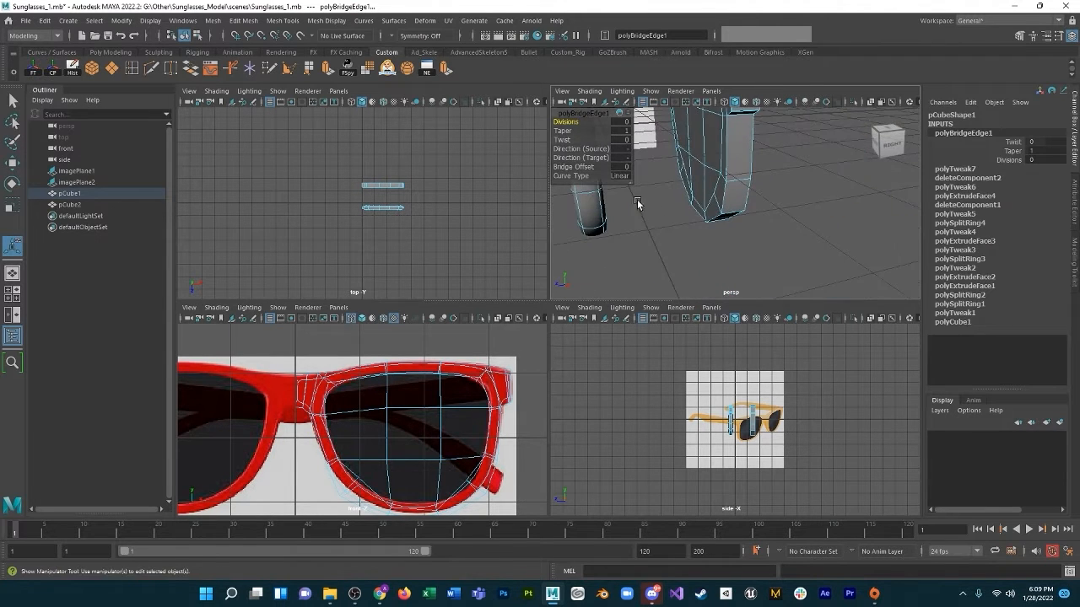
Delete the front rim face loop and the surrounding outer wall faces from the frame copy.
{"action": "middle_click_drag", "start_coordinate": [670, 208], "coordinate": [670, 259], "text": "alt"}
{"action": "right_click_drag", "start_coordinate": [697, 215], "coordinate": [694, 249]}
{"action": "key", "text": "q"}
{"action": "left_click_drag", "start_coordinate": [697, 185], "coordinate": [749, 184], "text": "alt"}
{"action": "left_click", "coordinate": [747, 127]}
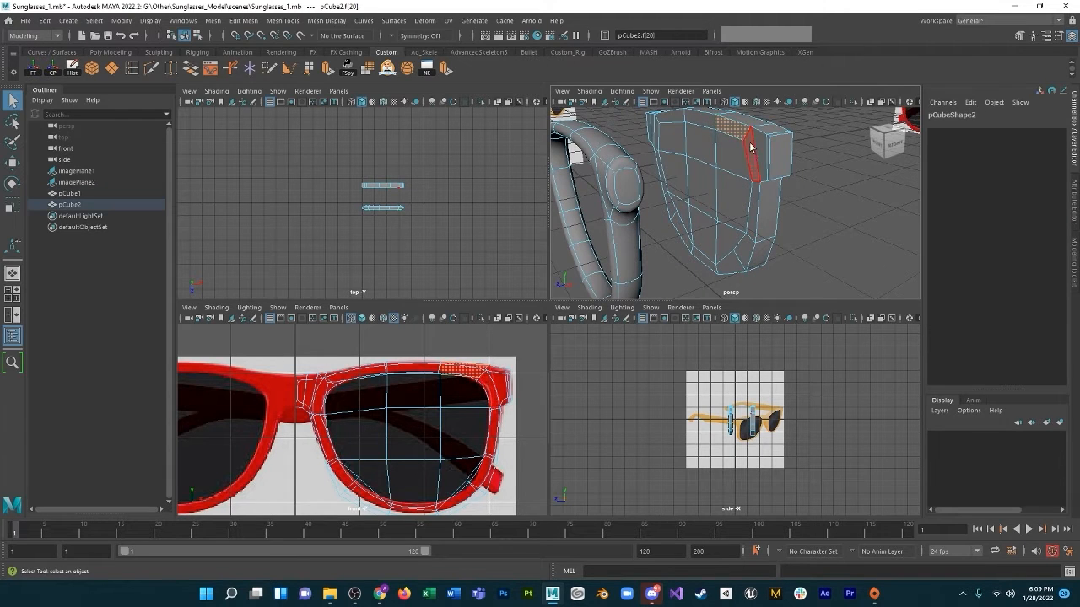
{"action": "double_click", "coordinate": [755, 152]}
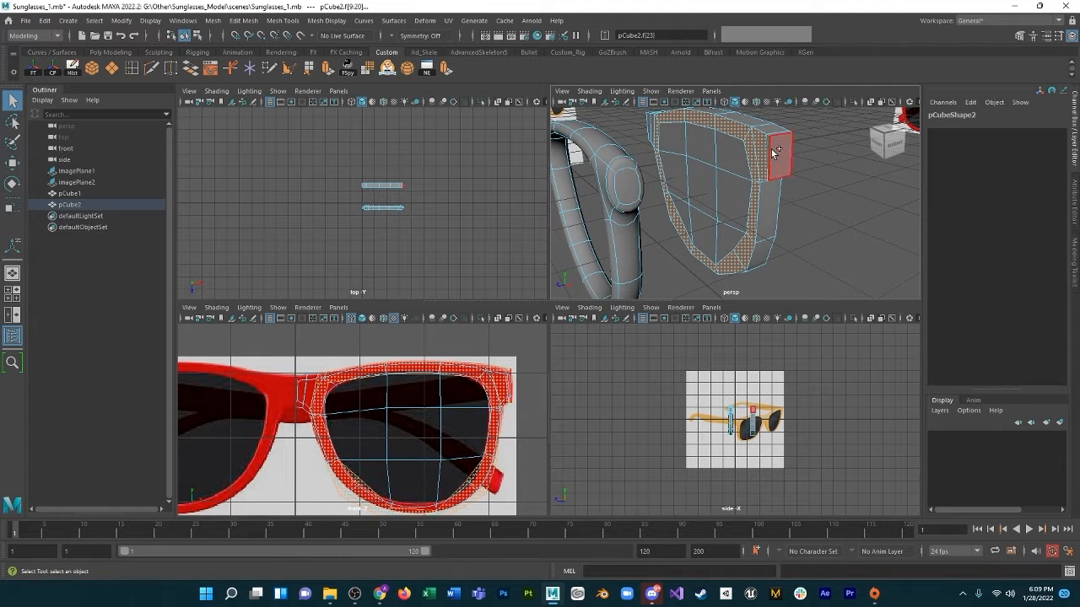
{"action": "left_click_drag", "start_coordinate": [769, 157], "coordinate": [762, 193], "text": "alt"}
{"action": "left_click", "coordinate": [762, 214], "text": "shift"}
{"action": "double_click", "coordinate": [744, 204], "text": "shift"}
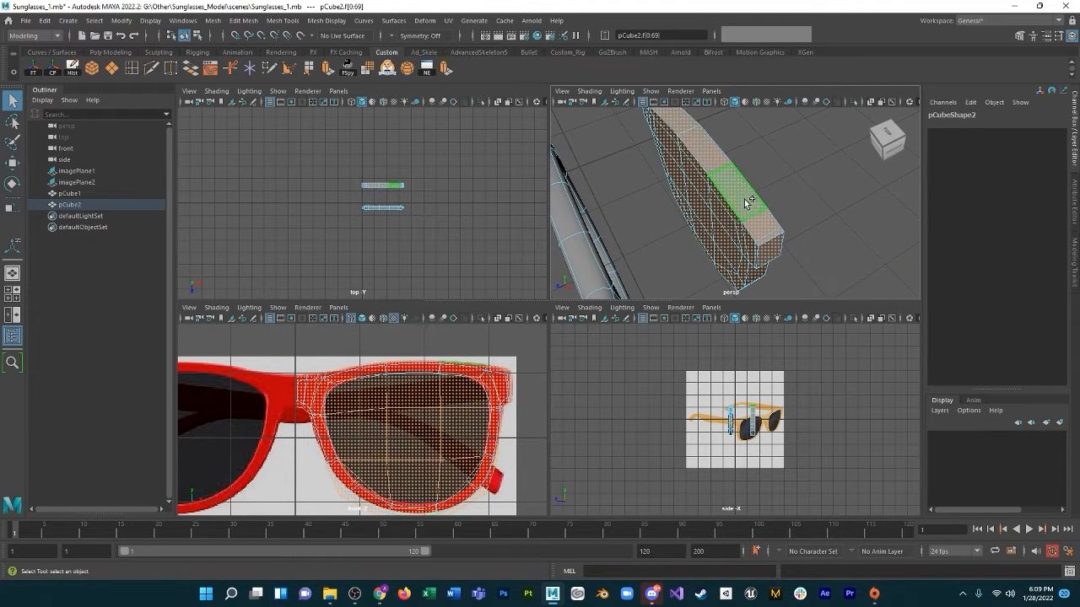
{"action": "left_click", "coordinate": [747, 211]}
{"action": "double_click", "coordinate": [762, 226], "text": "shift"}
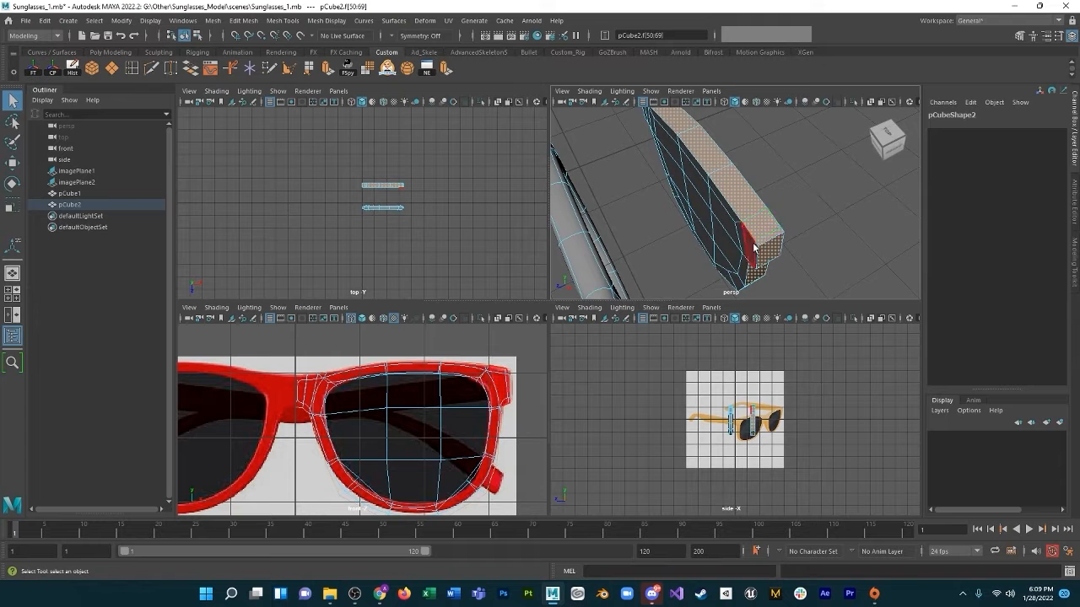
{"action": "left_click_drag", "start_coordinate": [751, 242], "coordinate": [783, 218], "text": "alt"}
{"action": "double_click", "coordinate": [770, 248], "text": "shift"}
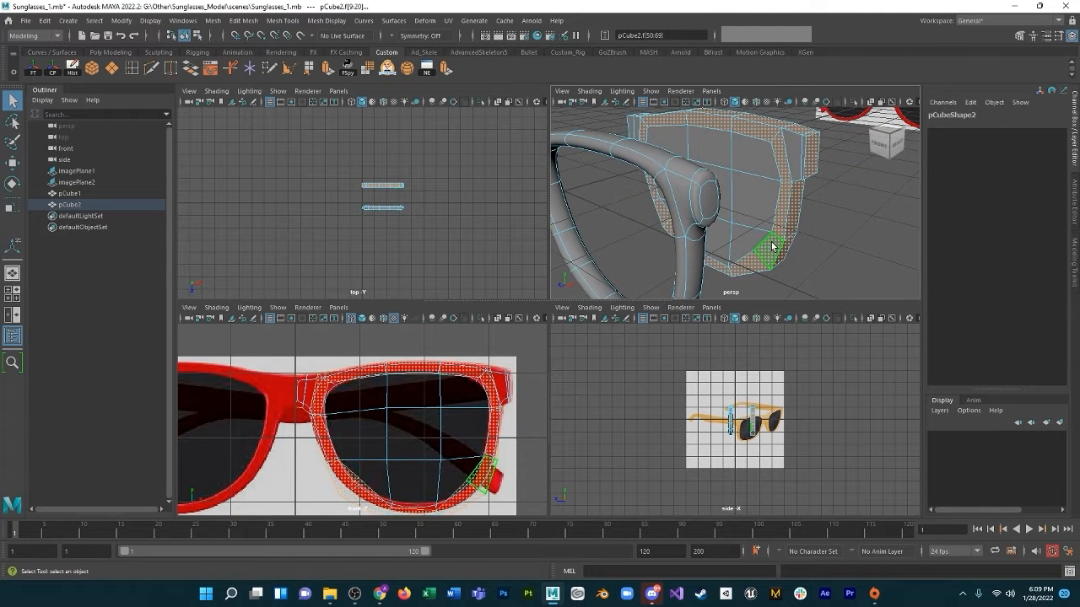
{"action": "left_click", "coordinate": [771, 245]}
Delete the remaining temple-end faces and the nose-side face from the frame copy.
{"action": "left_click", "coordinate": [800, 156]}
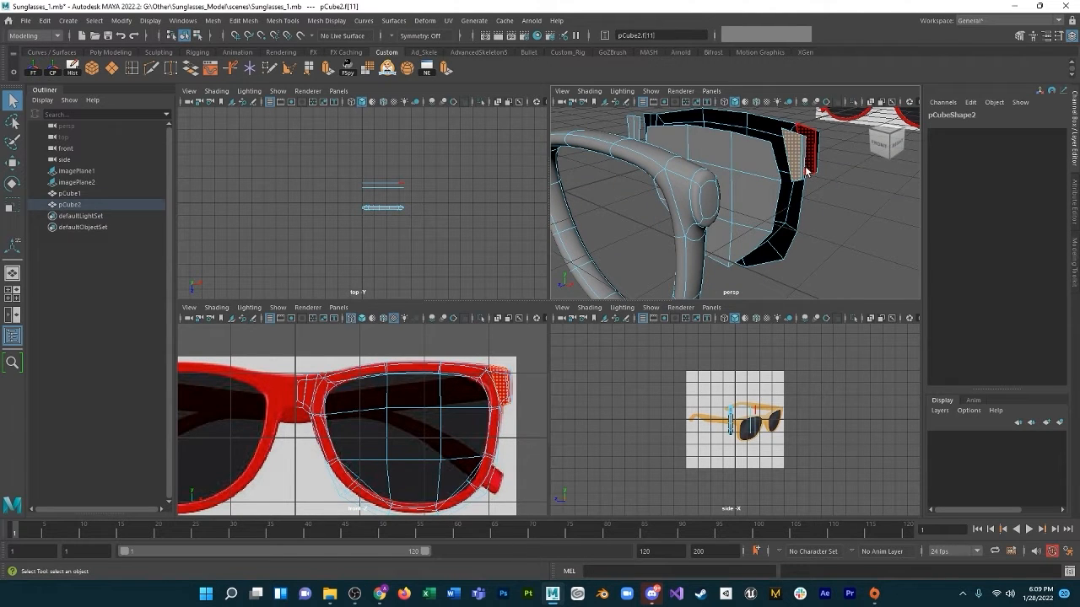
{"action": "key", "text": "Delete"}
{"action": "left_click", "coordinate": [806, 158]}
{"action": "key", "text": "Delete"}
{"action": "left_click", "coordinate": [632, 120]}
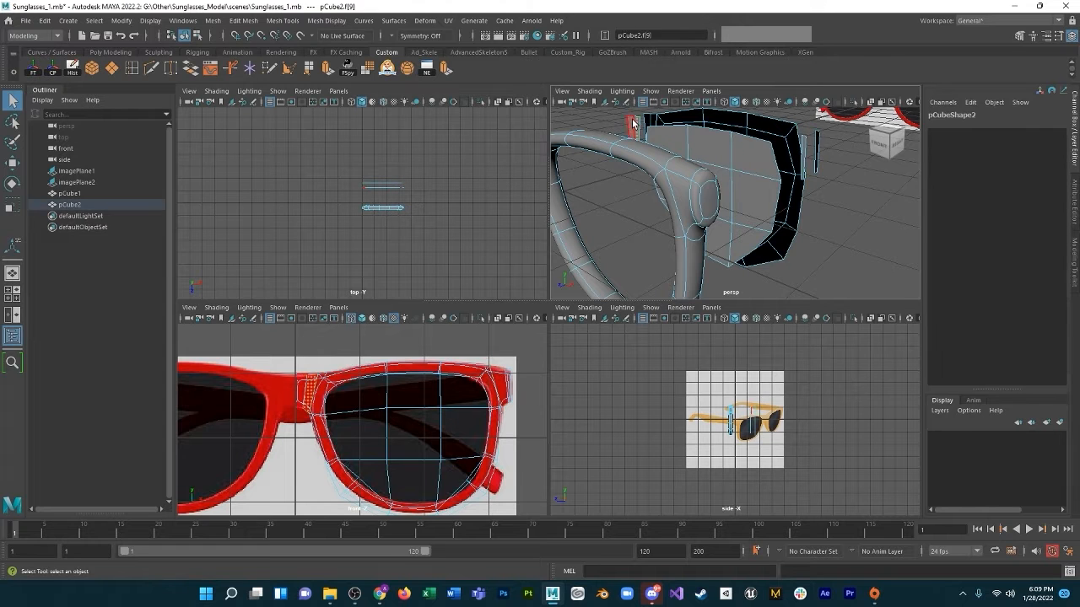
{"action": "key", "text": "Delete"}
Delete the copy's rear layer of faces and the leftover strip beside the lens, leaving only the front lens faces.
{"action": "left_click_drag", "start_coordinate": [788, 216], "coordinate": [774, 268], "text": "alt"}
{"action": "left_click_drag", "start_coordinate": [718, 240], "coordinate": [707, 101]}
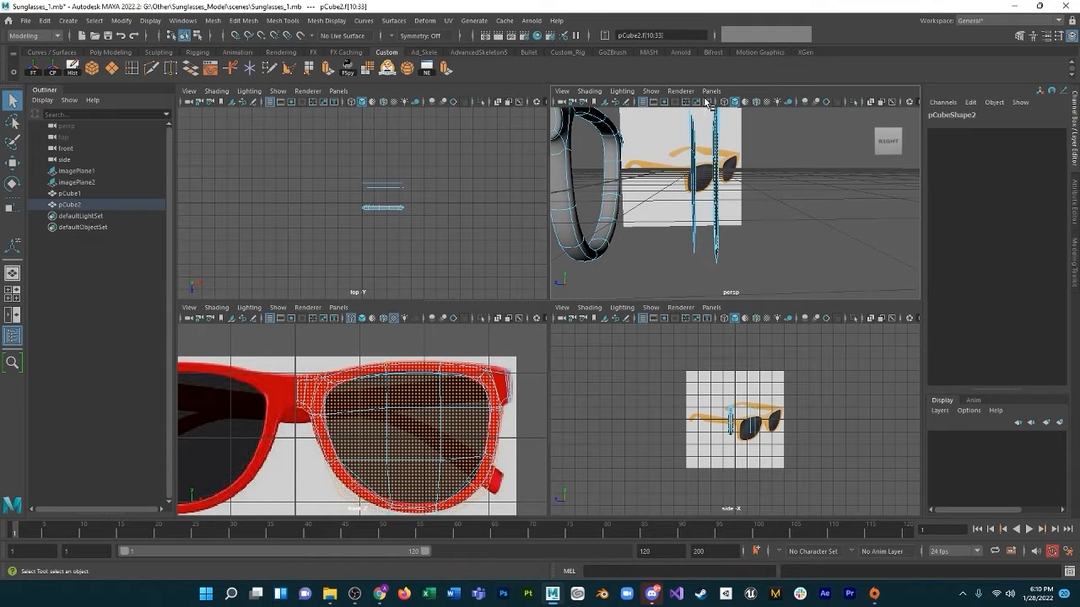
{"action": "key", "text": "Delete"}
{"action": "right_click_drag", "start_coordinate": [697, 166], "coordinate": [736, 150]}
{"action": "left_click_drag", "start_coordinate": [708, 174], "coordinate": [751, 152], "text": "alt"}
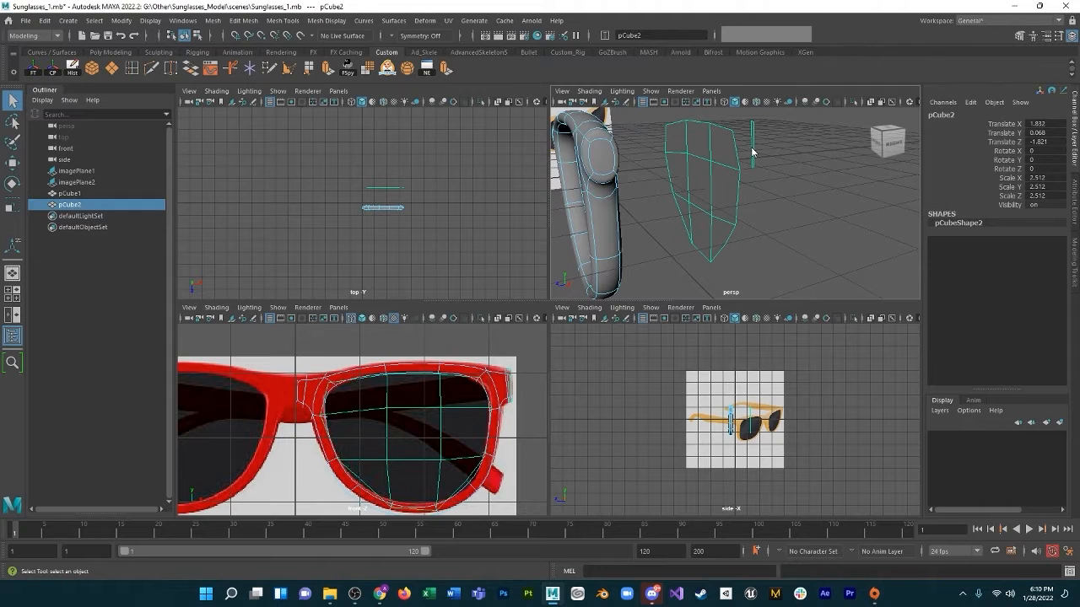
{"action": "right_click_drag", "start_coordinate": [752, 149], "coordinate": [778, 147]}
{"action": "left_click", "coordinate": [754, 150]}
{"action": "key", "text": "Delete"}
Extrude the lens faces to thicken them with a Local Translate Z of 0.103.
{"action": "left_click", "coordinate": [721, 196]}
{"action": "scroll", "coordinate": [722, 197], "scroll_direction": "down", "scroll_amount": 3}
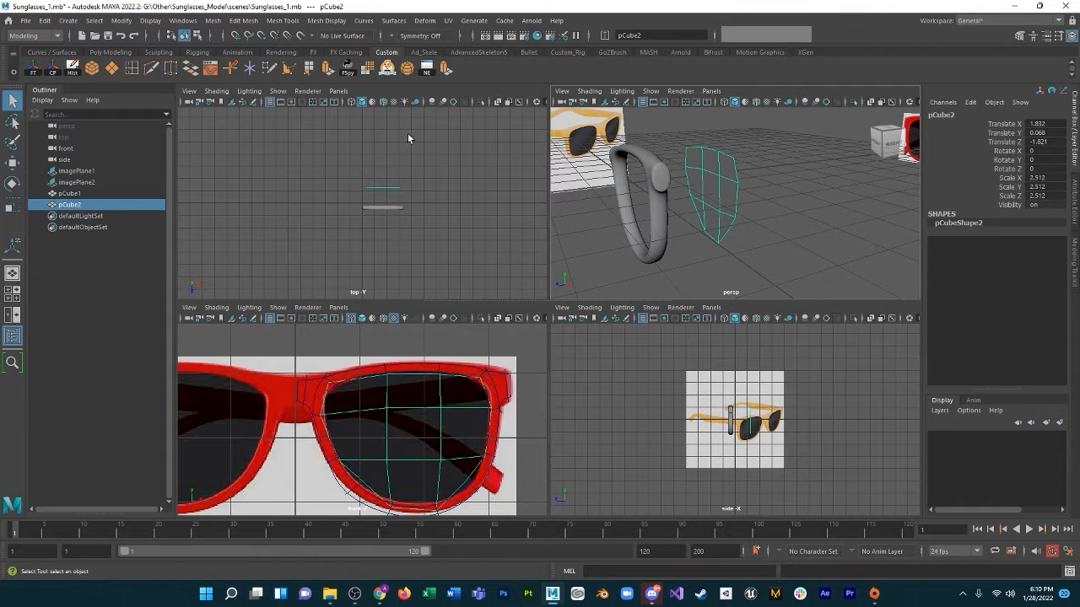
{"action": "left_click", "coordinate": [329, 70]}
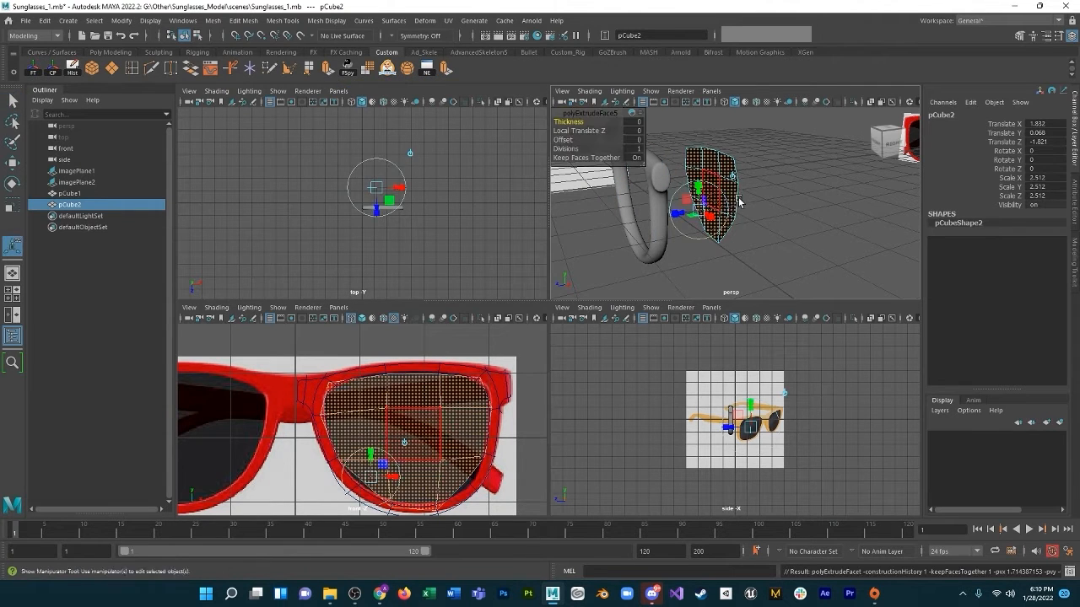
{"action": "left_click_drag", "start_coordinate": [687, 216], "coordinate": [834, 236]}
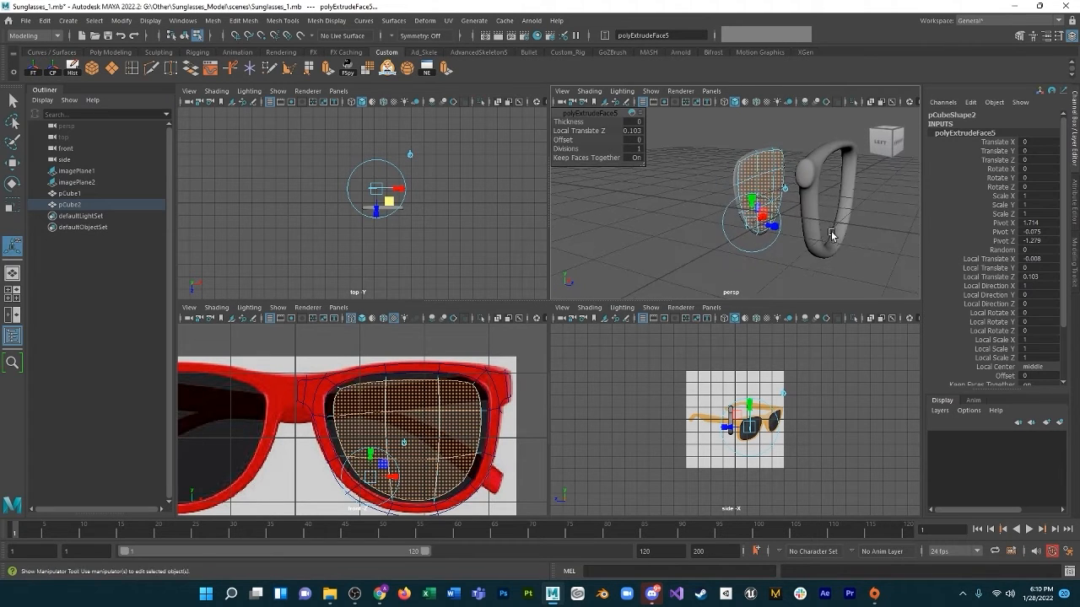
Select the lens's centre face and enable soft selection, reducing the falloff radius so the influence fades toward the lens rim.
{"action": "scroll", "coordinate": [834, 236], "scroll_direction": "up", "scroll_amount": 4}
{"action": "right_click", "coordinate": [785, 173]}
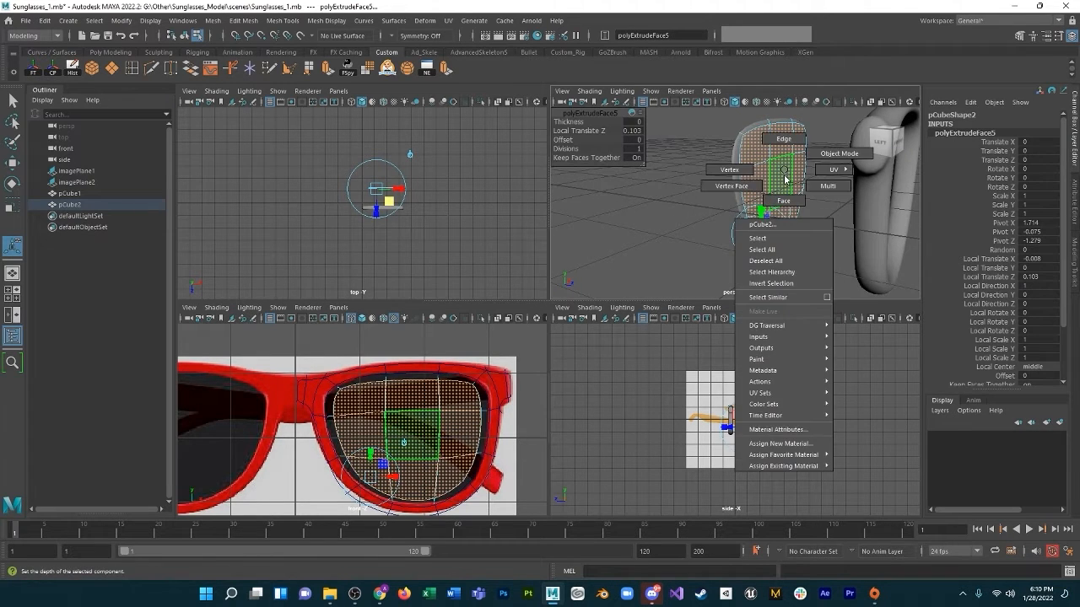
{"action": "left_click", "coordinate": [784, 199]}
{"action": "key", "text": "q"}
{"action": "left_click", "coordinate": [786, 192]}
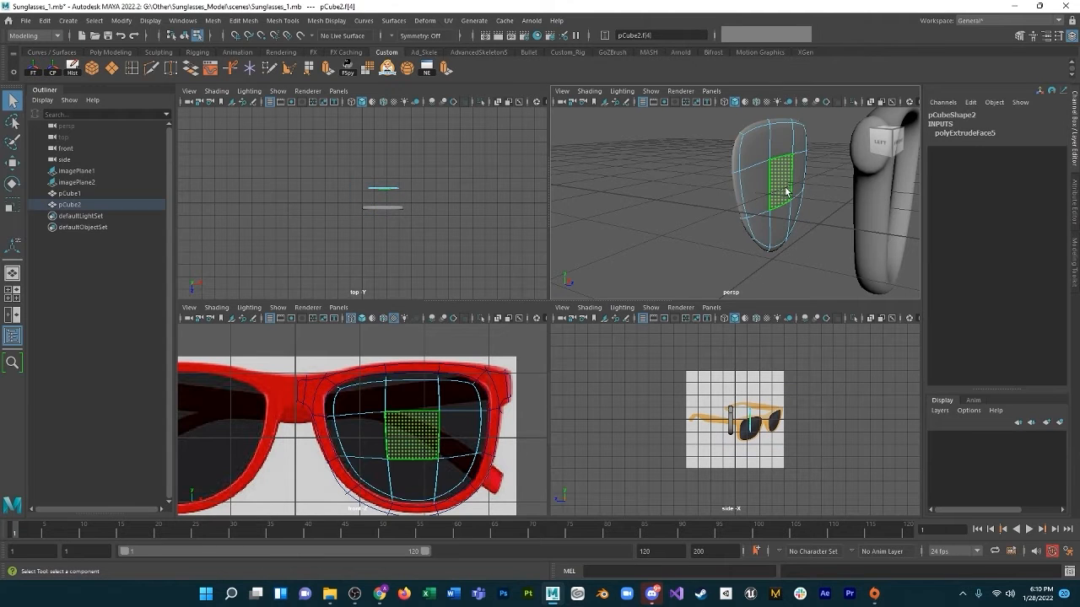
{"action": "key", "text": "b"}
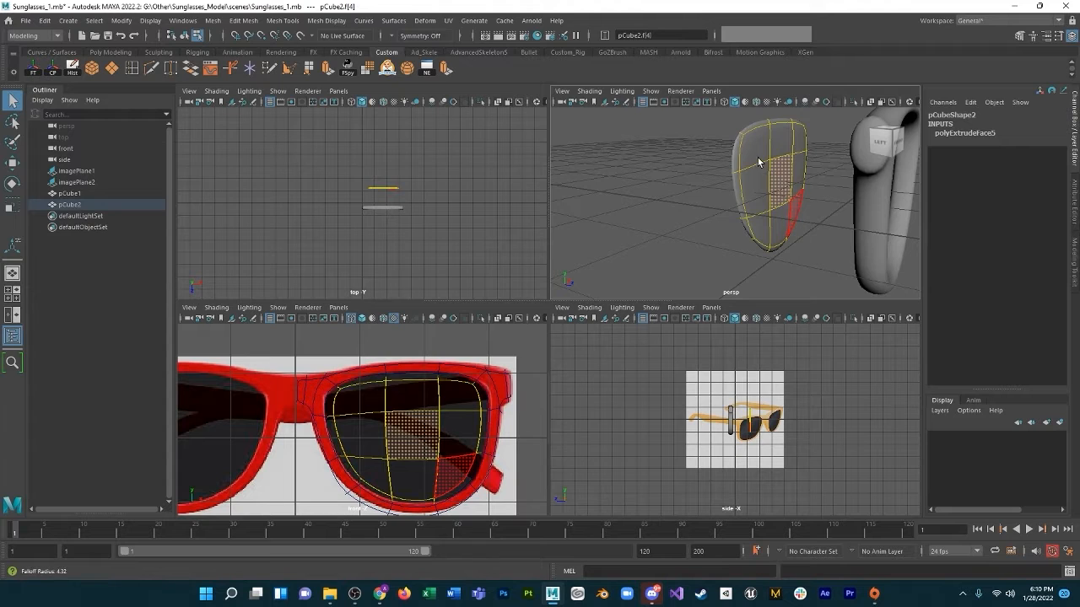
{"action": "left_click_drag", "start_coordinate": [693, 191], "coordinate": [702, 191]}
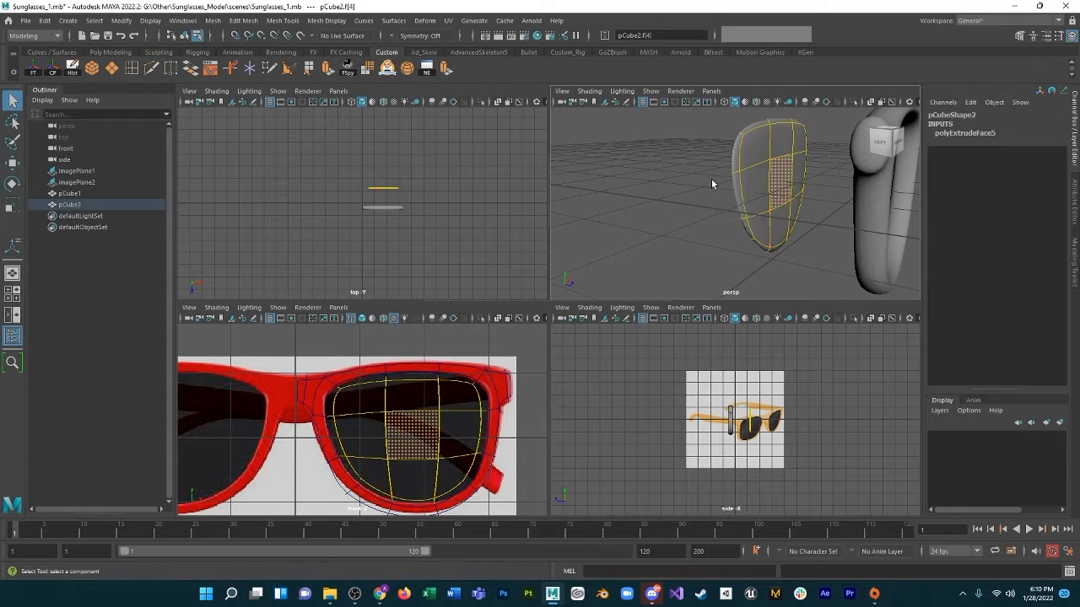
{"action": "scroll", "coordinate": [726, 198], "scroll_direction": "down", "scroll_amount": 5}
{"action": "key", "text": "b"}
{"action": "left_click_drag", "start_coordinate": [746, 223], "coordinate": [650, 100]}
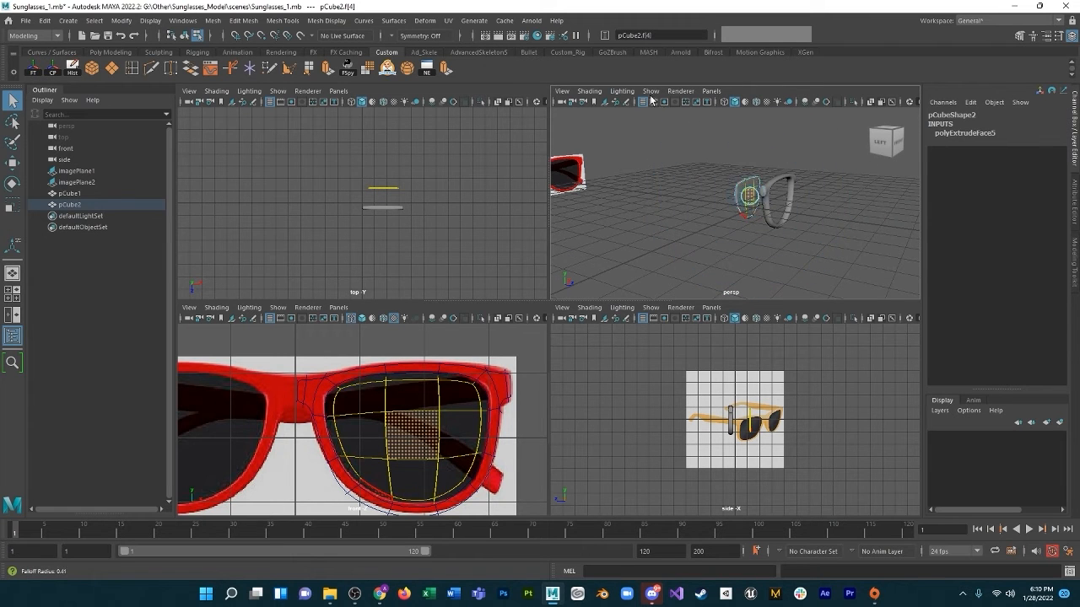
{"action": "key", "text": "f"}
{"action": "scroll", "coordinate": [774, 195], "scroll_direction": "down", "scroll_amount": 3}
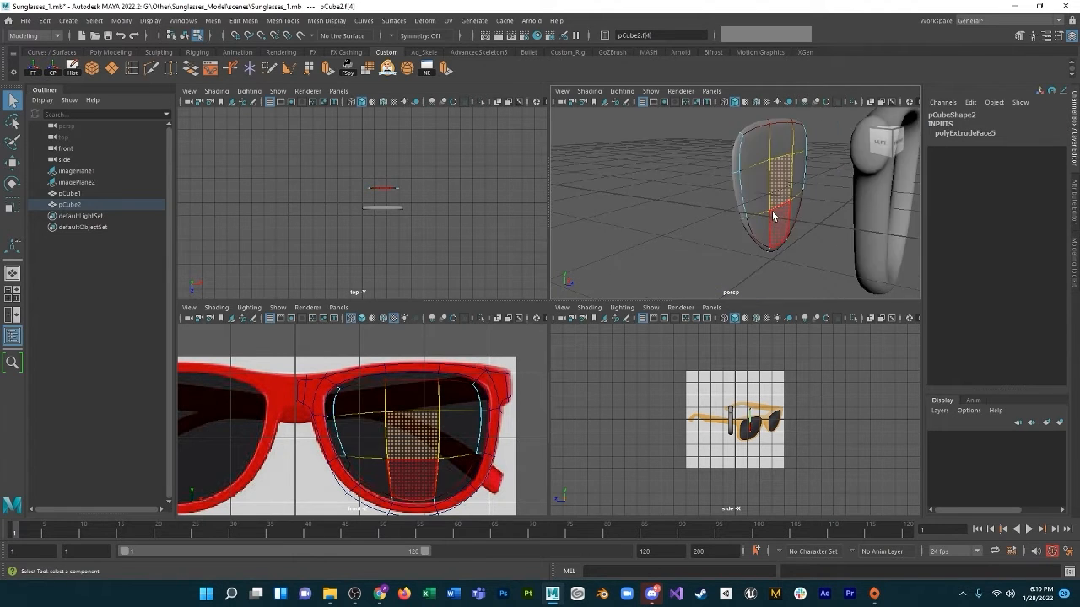
Pull the softly selected centre face slightly forward along Z to give the lens an outward bulge.
{"action": "key", "text": "w"}
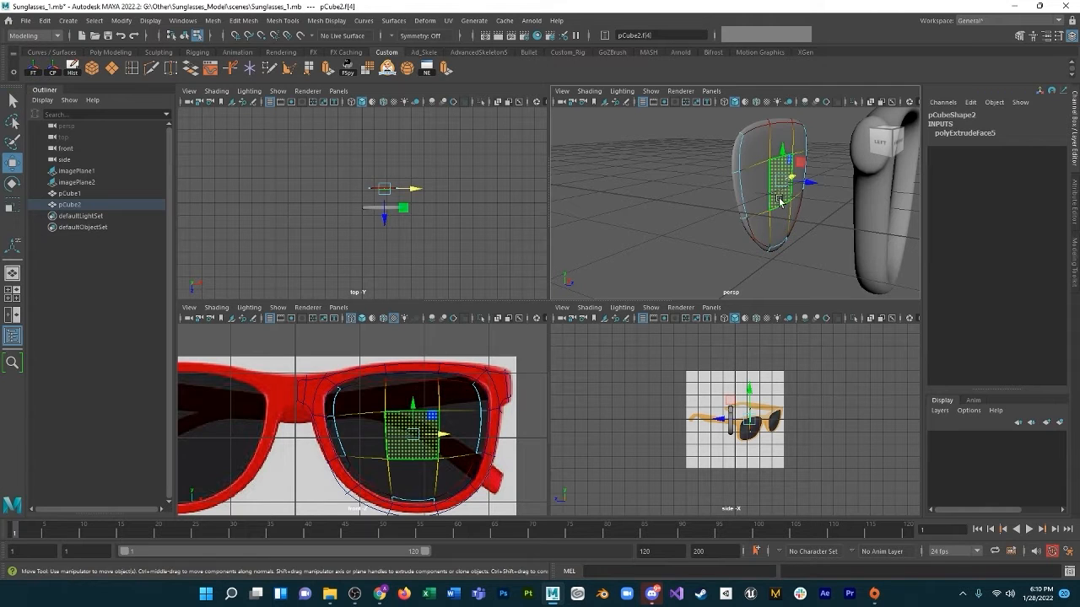
{"action": "left_click_drag", "start_coordinate": [814, 189], "coordinate": [718, 241]}
{"action": "right_click_drag", "start_coordinate": [717, 241], "coordinate": [692, 172], "text": "alt"}
{"action": "left_click_drag", "start_coordinate": [692, 172], "coordinate": [713, 202], "text": "alt"}
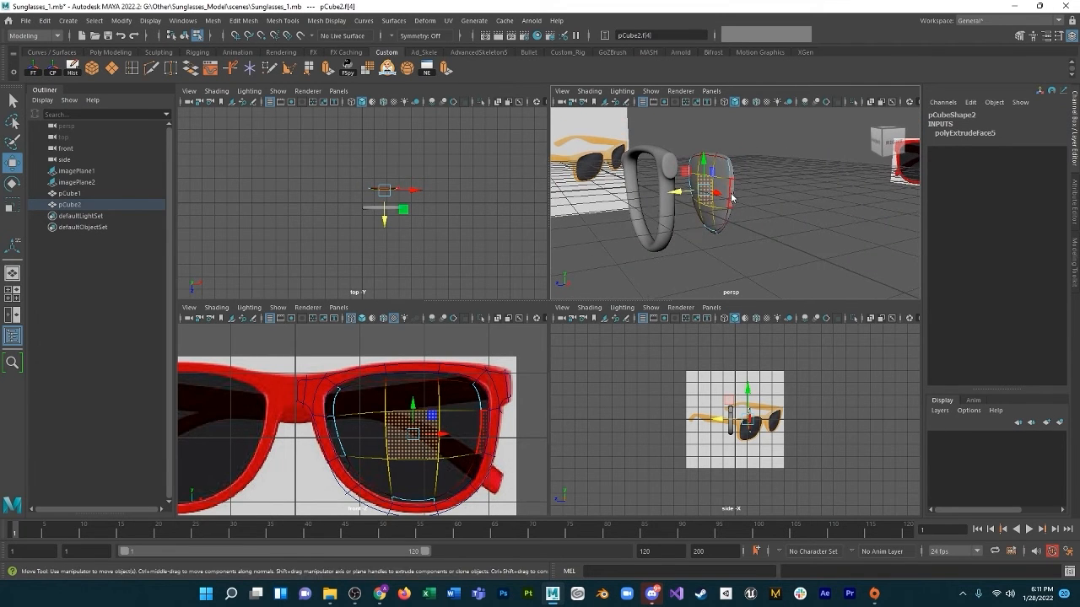
Move the whole lens along Z into the frame opening, scaling it uniformly to 2.802 so it fills the rim.
{"action": "right_click_drag", "start_coordinate": [712, 207], "coordinate": [718, 174]}
{"action": "left_click_drag", "start_coordinate": [713, 207], "coordinate": [730, 230]}
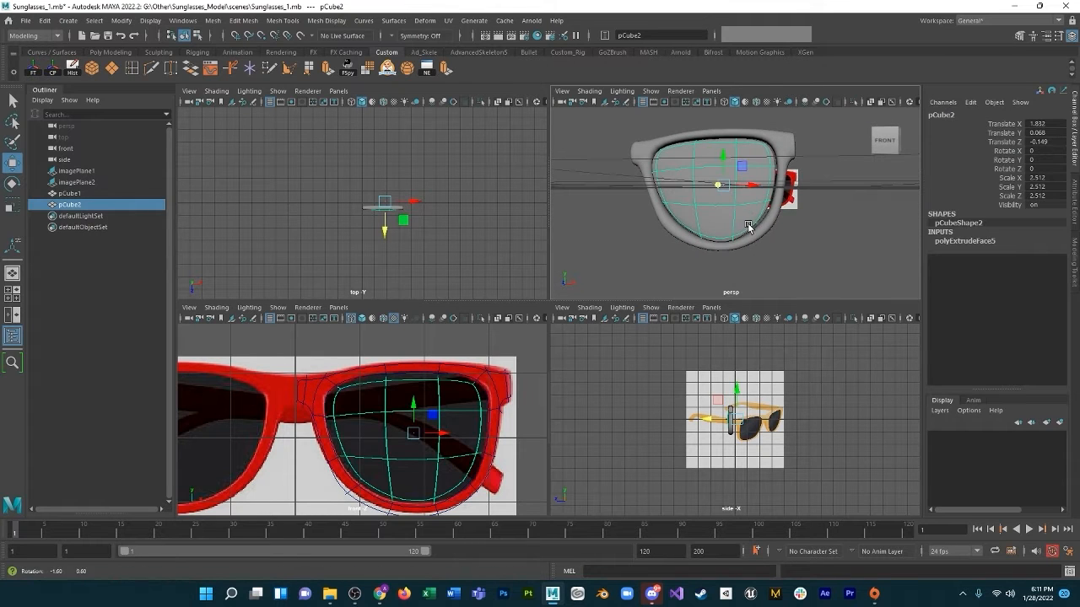
{"action": "key", "text": "r"}
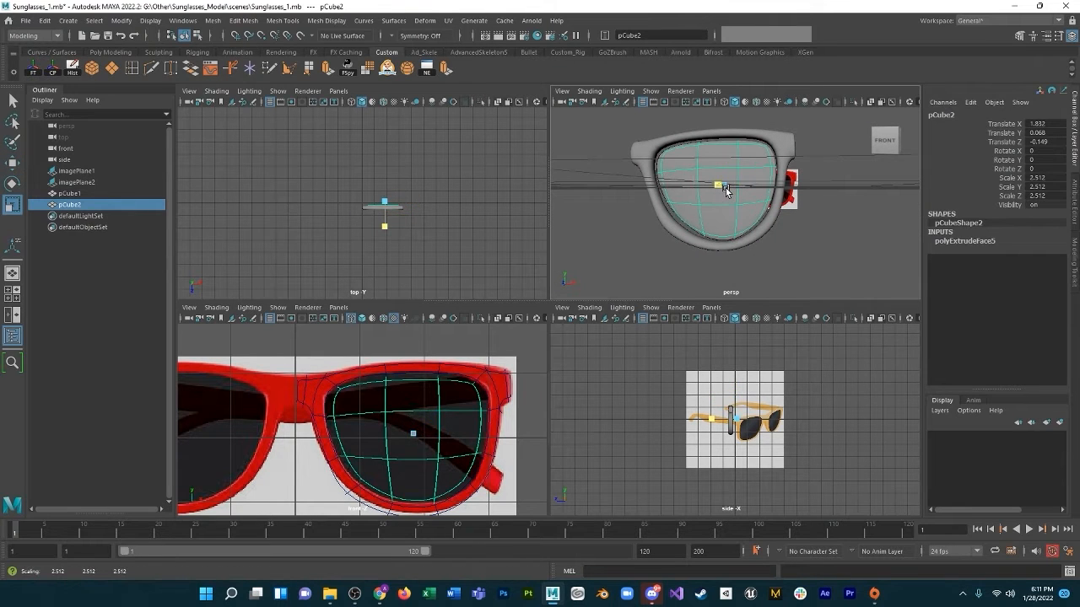
{"action": "mouse_move", "coordinate": [728, 216]}
{"action": "left_mouse_down", "text": "alt"}
{"action": "mouse_move", "coordinate": [730, 228]}
{"action": "mouse_move", "coordinate": [737, 217]}
{"action": "left_mouse_up", "text": "alt"}
{"action": "left_click_drag", "start_coordinate": [744, 256], "coordinate": [703, 248], "text": "alt"}
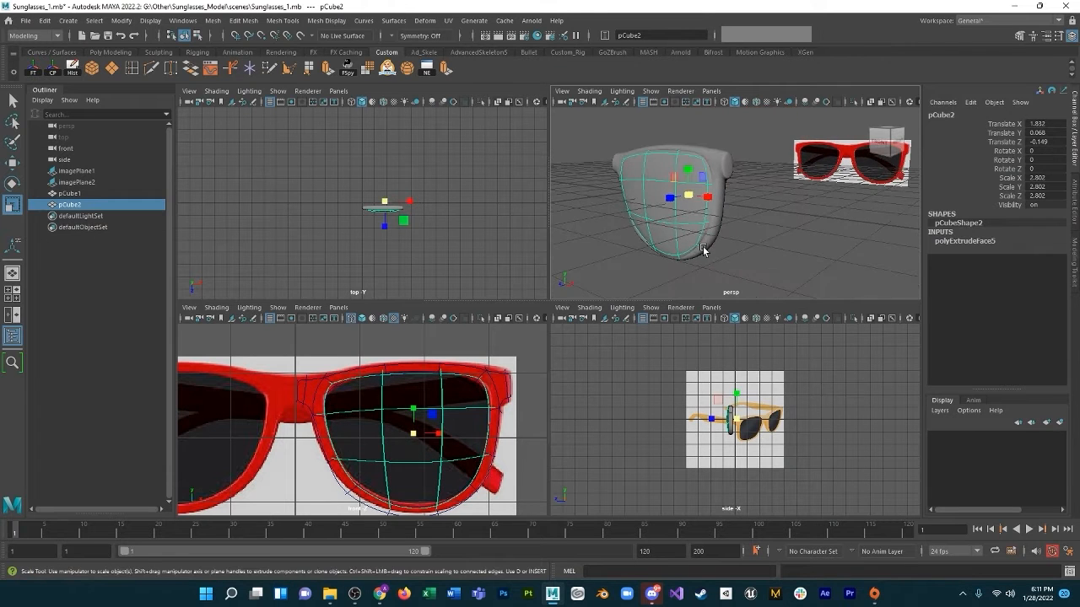
{"action": "key", "text": "w"}
{"action": "left_click_drag", "start_coordinate": [668, 200], "coordinate": [673, 199]}
{"action": "left_click_drag", "start_coordinate": [692, 253], "coordinate": [763, 248], "text": "alt"}
Adjust the height of the frame's lower rim vertices, one pair at a time, to follow the reference image's bottom outline.
{"action": "left_click", "coordinate": [831, 247]}
{"action": "left_click", "coordinate": [763, 243]}
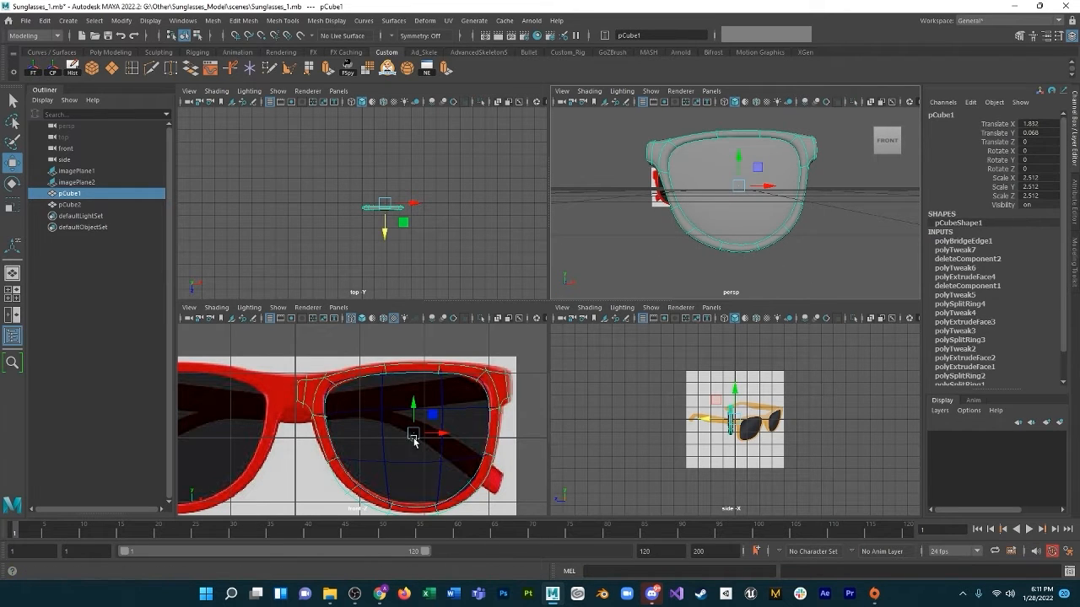
{"action": "right_click_drag", "start_coordinate": [436, 502], "coordinate": [384, 299]}
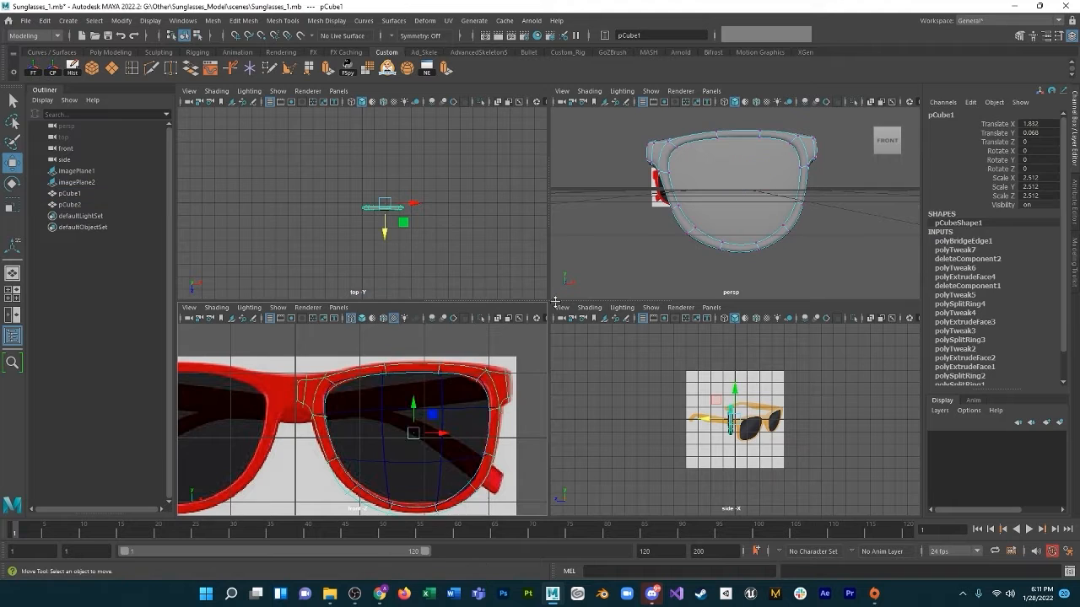
{"action": "middle_click_drag", "start_coordinate": [462, 419], "coordinate": [457, 367], "text": "alt"}
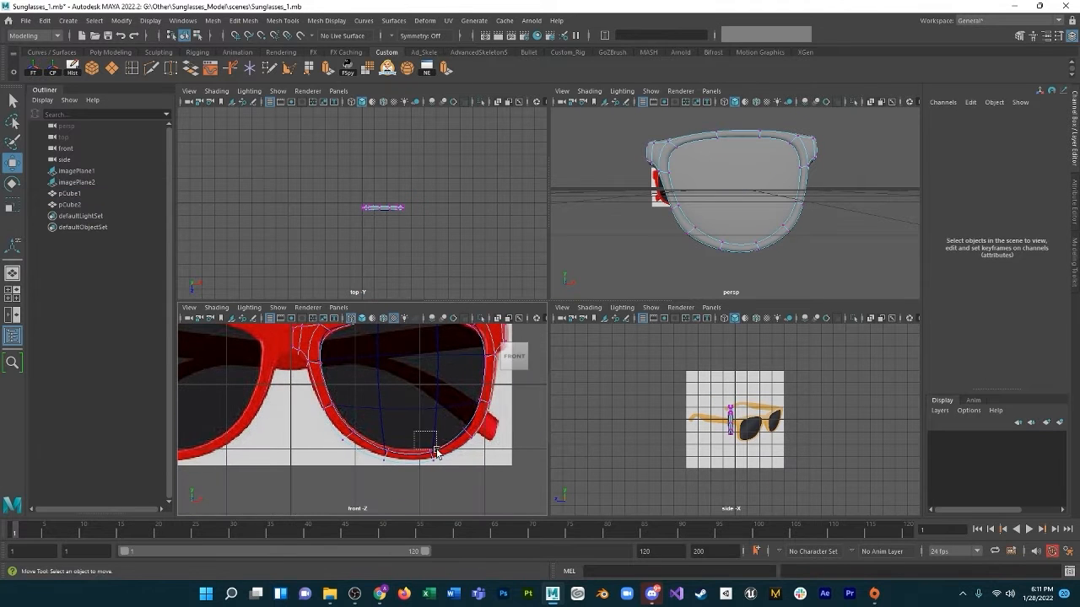
{"action": "left_click_drag", "start_coordinate": [443, 456], "coordinate": [429, 433]}
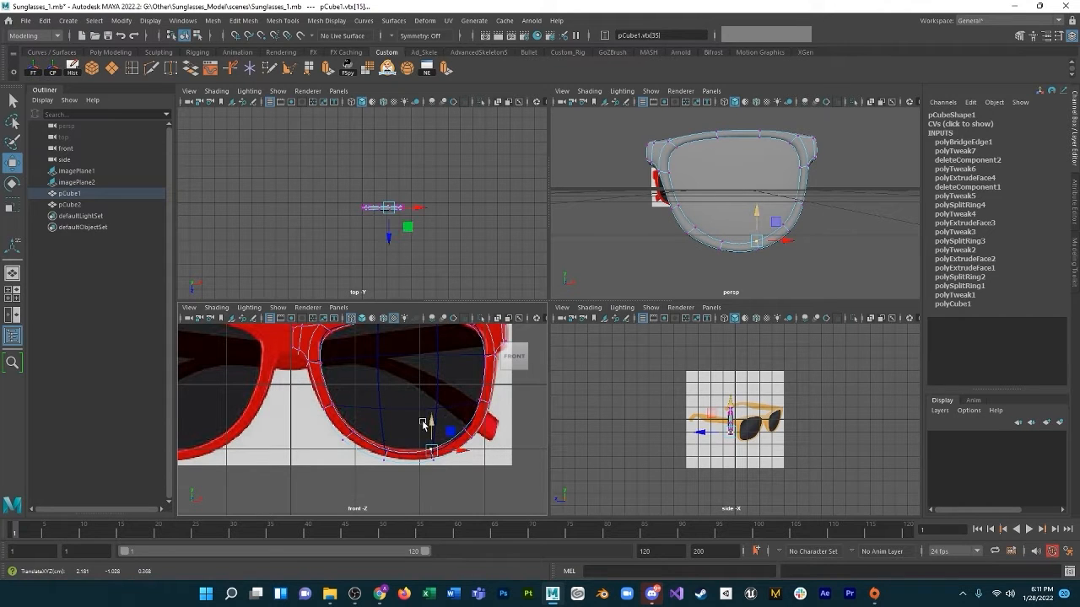
{"action": "left_click", "coordinate": [379, 439]}
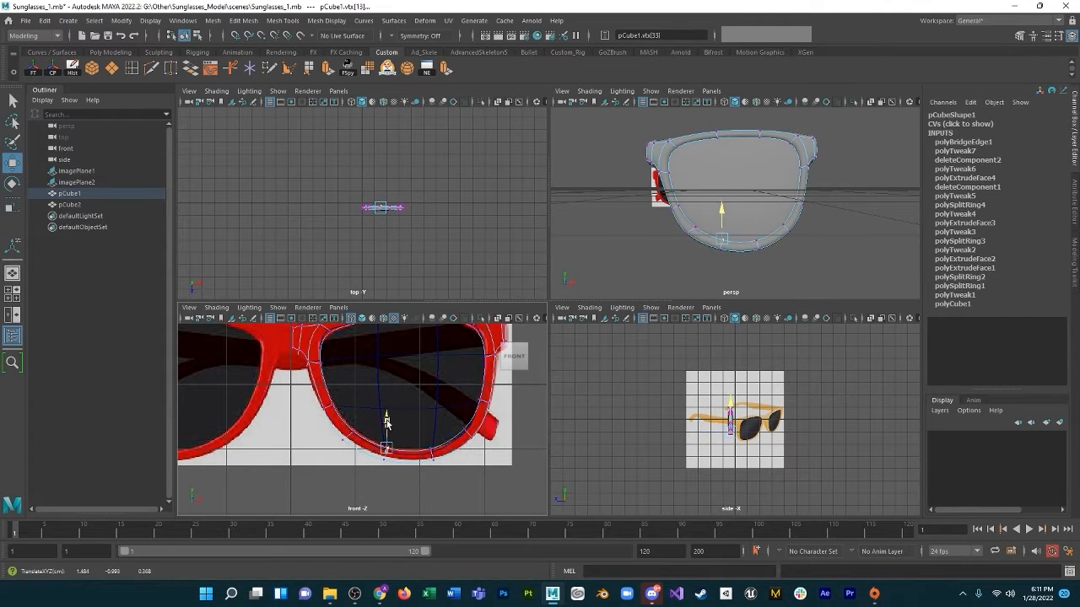
{"action": "left_click_drag", "start_coordinate": [387, 422], "coordinate": [387, 422]}
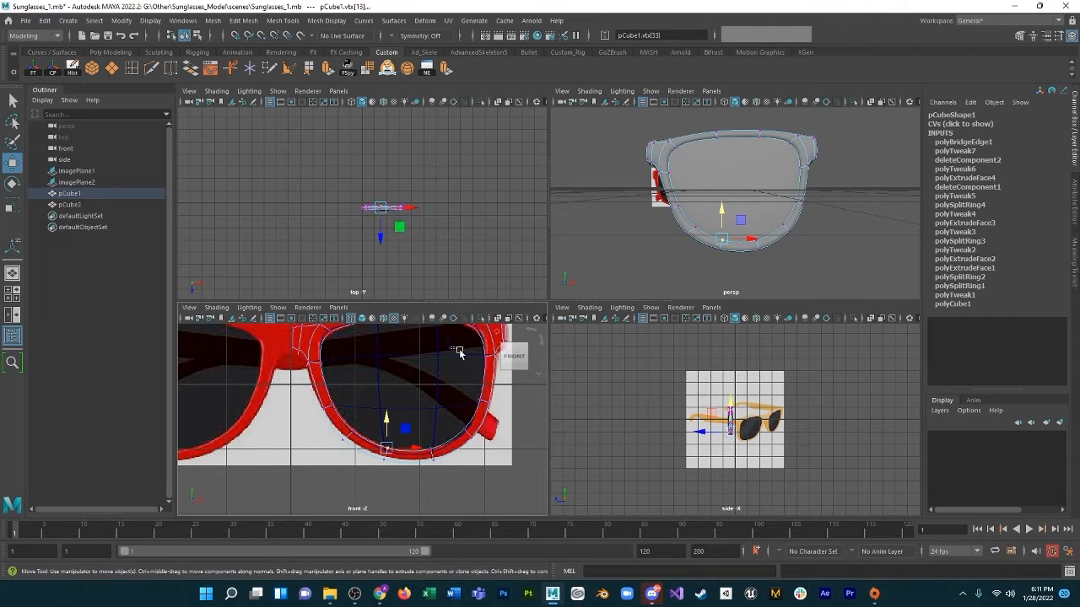
Shift the frame's temple-side and nose-side vertices horizontally and raise the top-centre rim vertices to match the reference outline.
{"action": "left_click_drag", "start_coordinate": [486, 369], "coordinate": [453, 388]}
{"action": "left_click", "coordinate": [499, 359]}
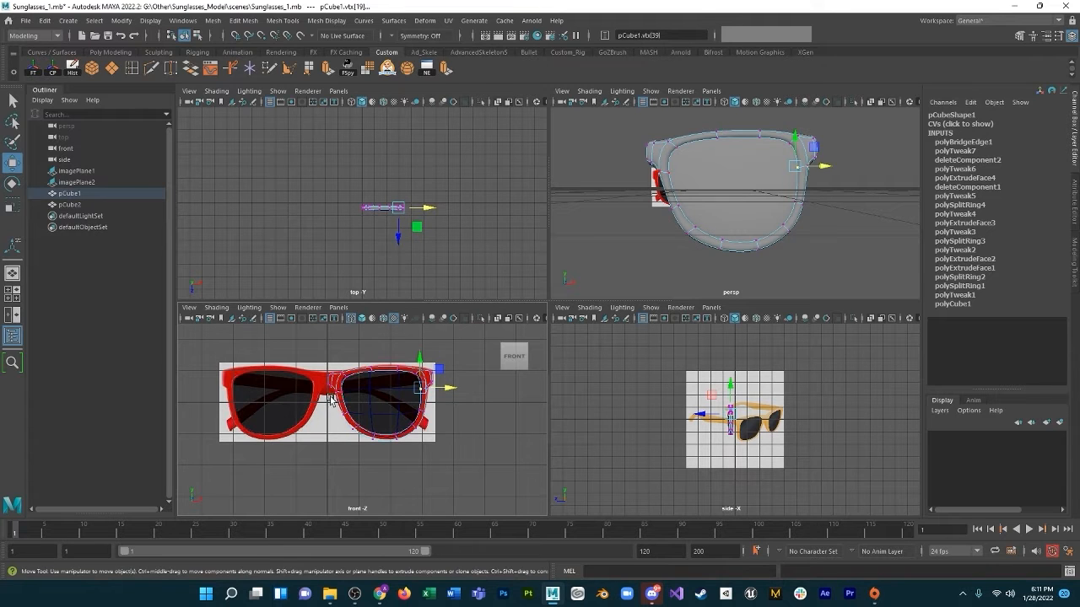
{"action": "left_click", "coordinate": [362, 416]}
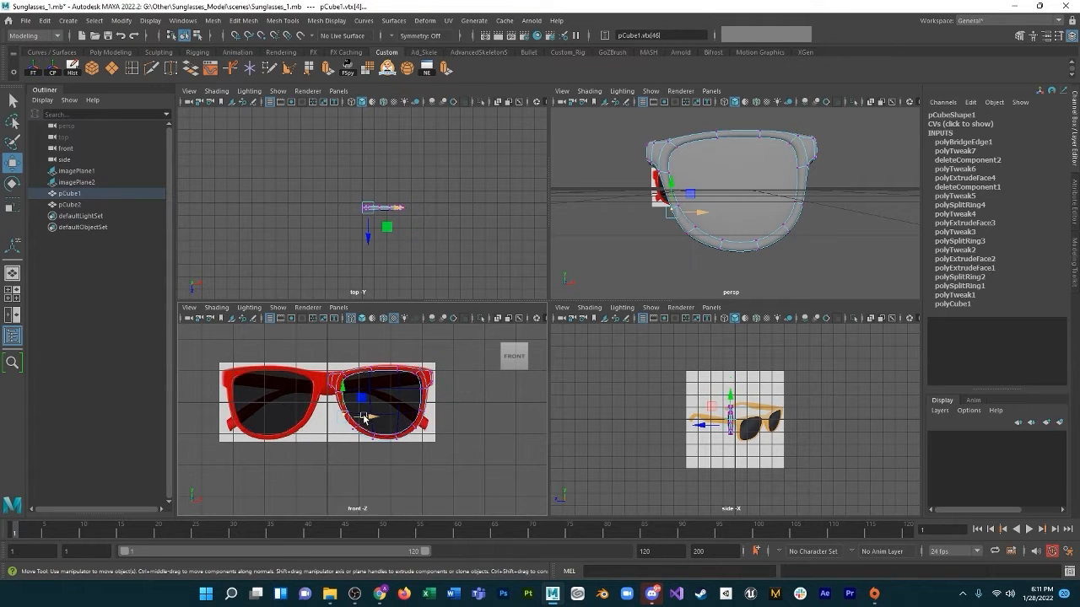
{"action": "left_click_drag", "start_coordinate": [361, 418], "coordinate": [379, 350]}
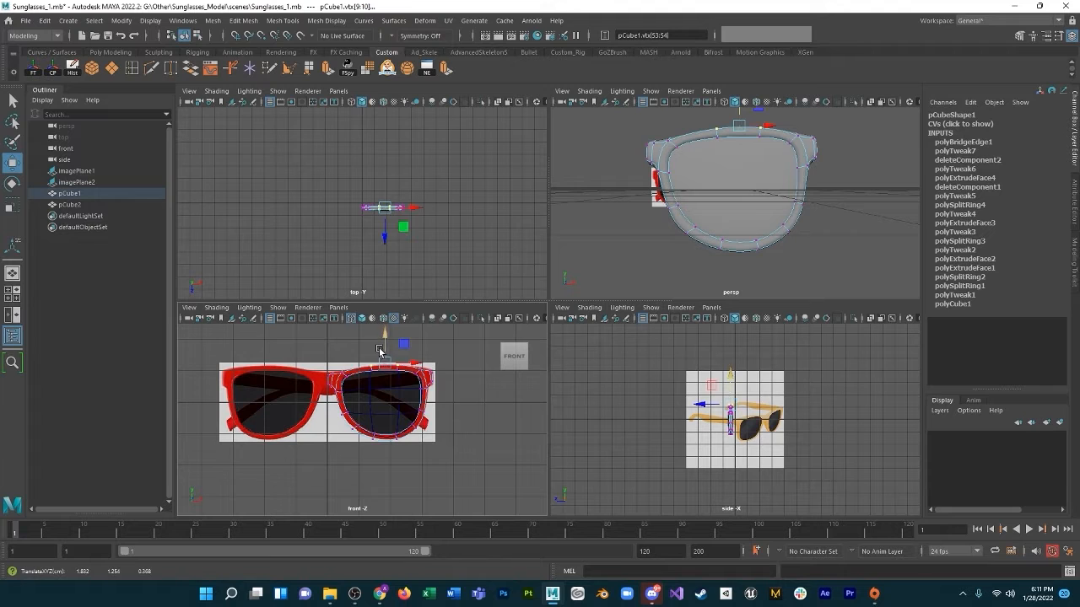
Adjust the height of the frame's top vertices at the nose bridge and its lower nose-side vertices to fit the reference.
{"action": "left_click", "coordinate": [333, 369]}
{"action": "left_click_drag", "start_coordinate": [331, 353], "coordinate": [330, 351]}
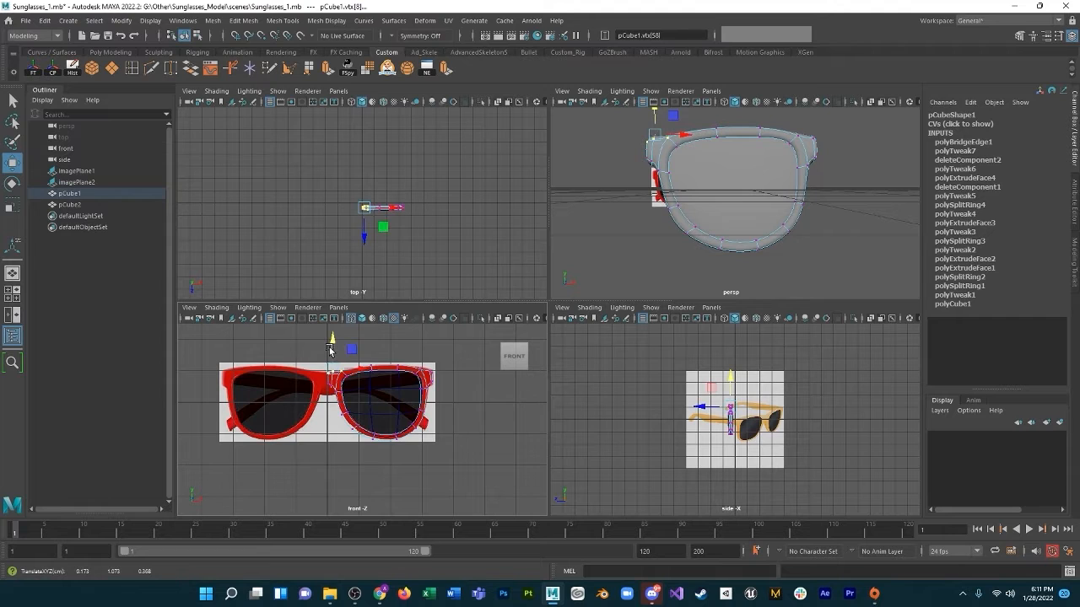
{"action": "left_click", "coordinate": [357, 437]}
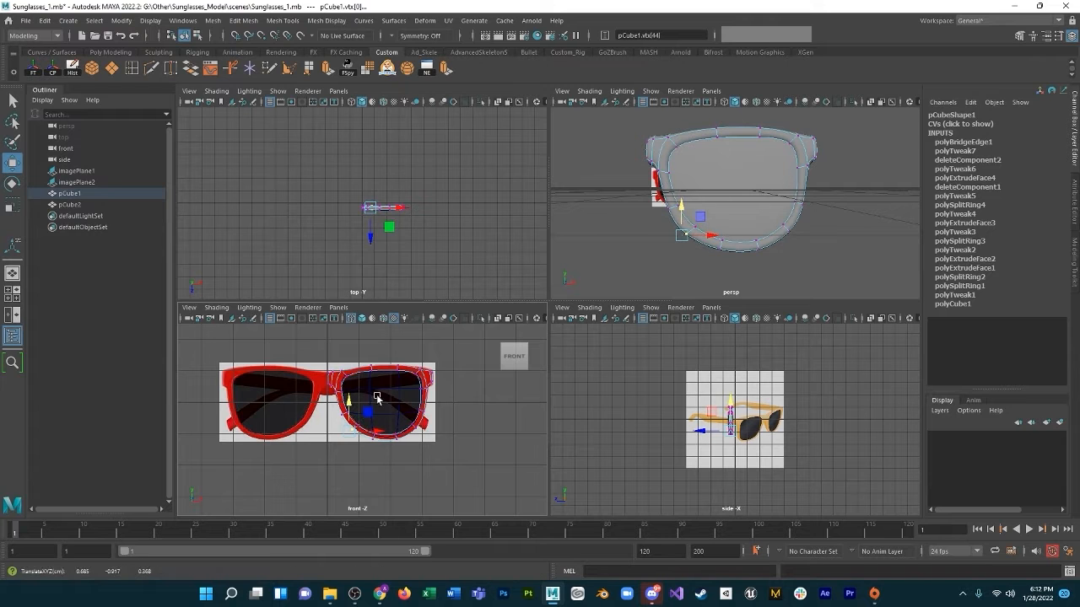
Return the frame to object mode, turn off its smooth preview and enlarge the perspective view to show its outer wall.
{"action": "key", "text": "f"}
{"action": "scroll", "coordinate": [858, 244], "scroll_direction": "down", "scroll_amount": 3}
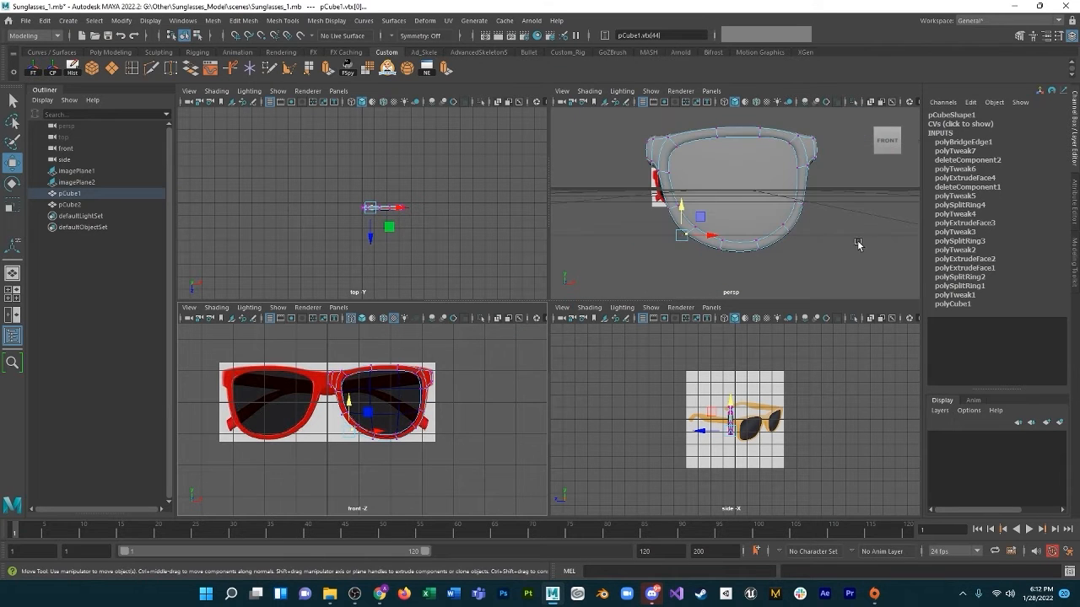
{"action": "left_click_drag", "start_coordinate": [846, 245], "coordinate": [714, 238], "text": "alt"}
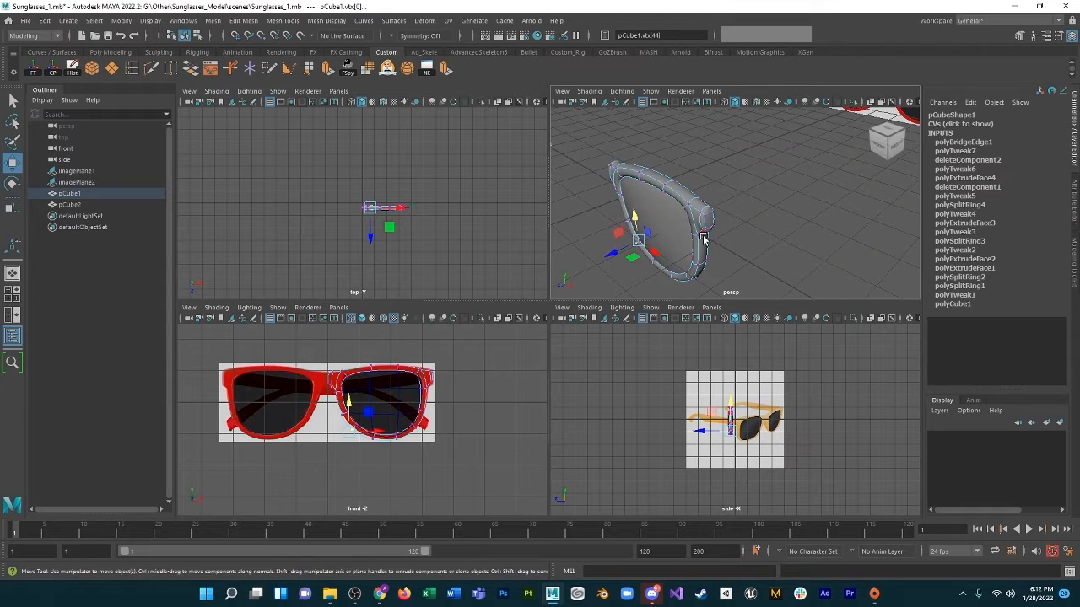
{"action": "mouse_move", "coordinate": [705, 239]}
{"action": "right_mouse_down"}
{"action": "mouse_move", "coordinate": [730, 223]}
{"action": "mouse_move", "coordinate": [722, 227]}
{"action": "right_mouse_up"}
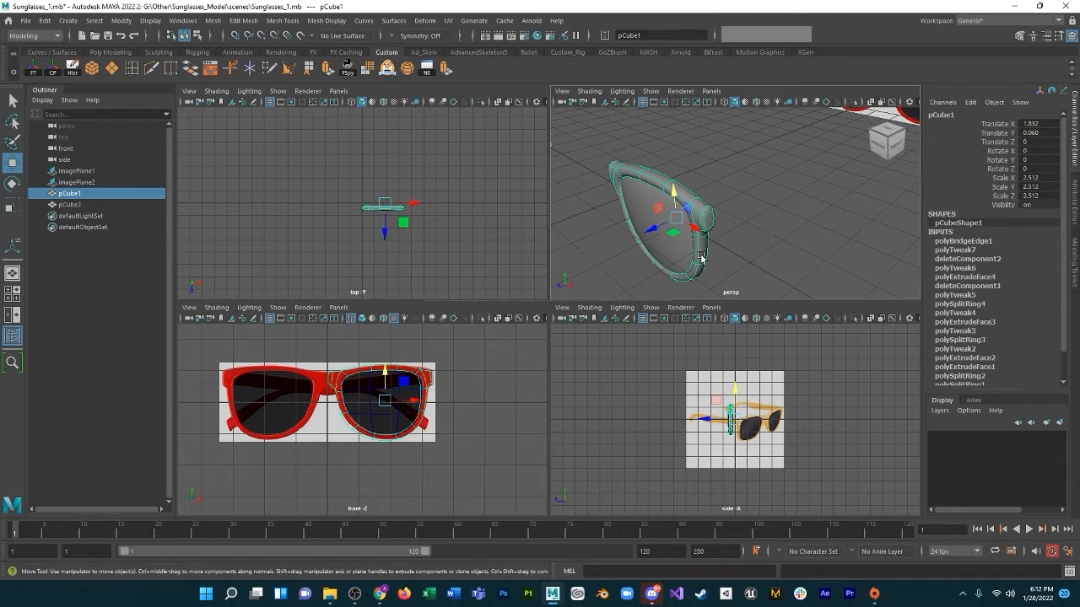
{"action": "key", "text": "1"}
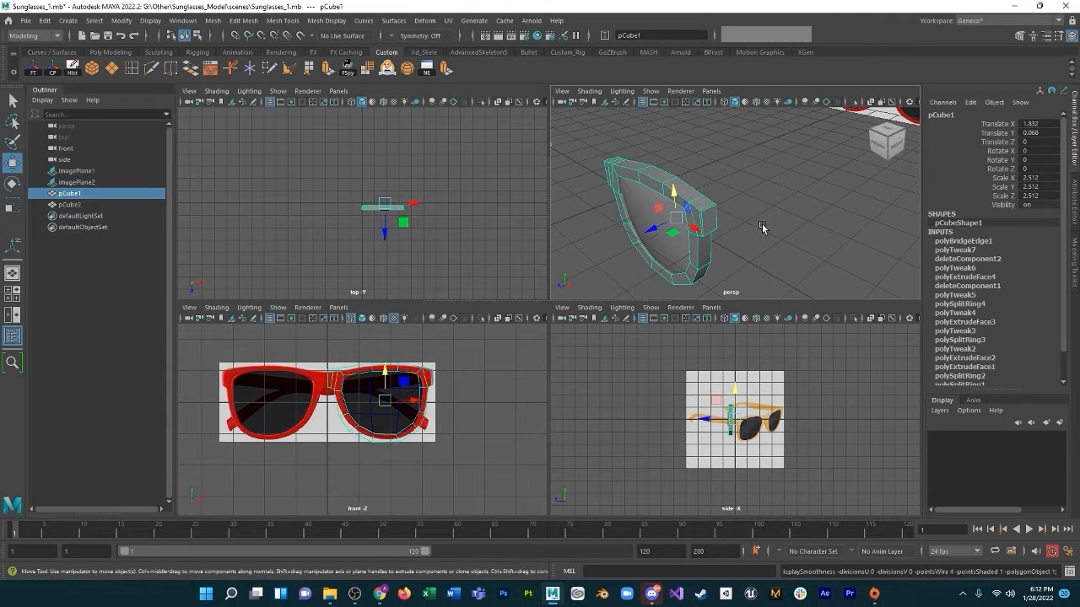
{"action": "left_click_drag", "start_coordinate": [762, 223], "coordinate": [767, 162], "text": "alt"}
{"action": "key", "text": "space"}
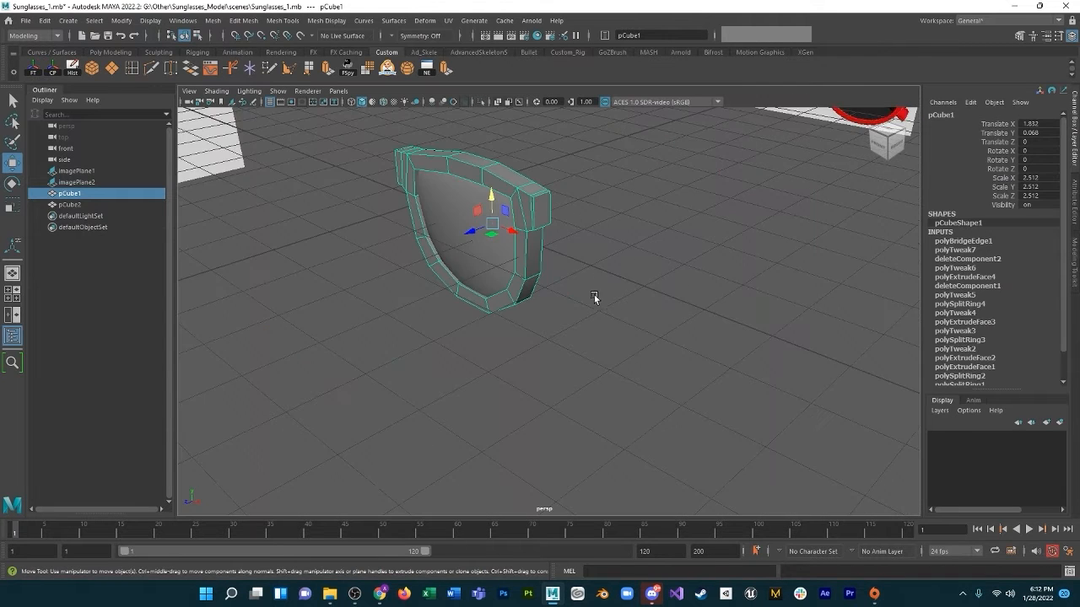
{"action": "left_click_drag", "start_coordinate": [594, 294], "coordinate": [559, 354], "text": "alt"}
Insert two edge loops around the frame's outer wall, one close to the front edge and one close to the back edge.
{"action": "left_click", "coordinate": [212, 20]}
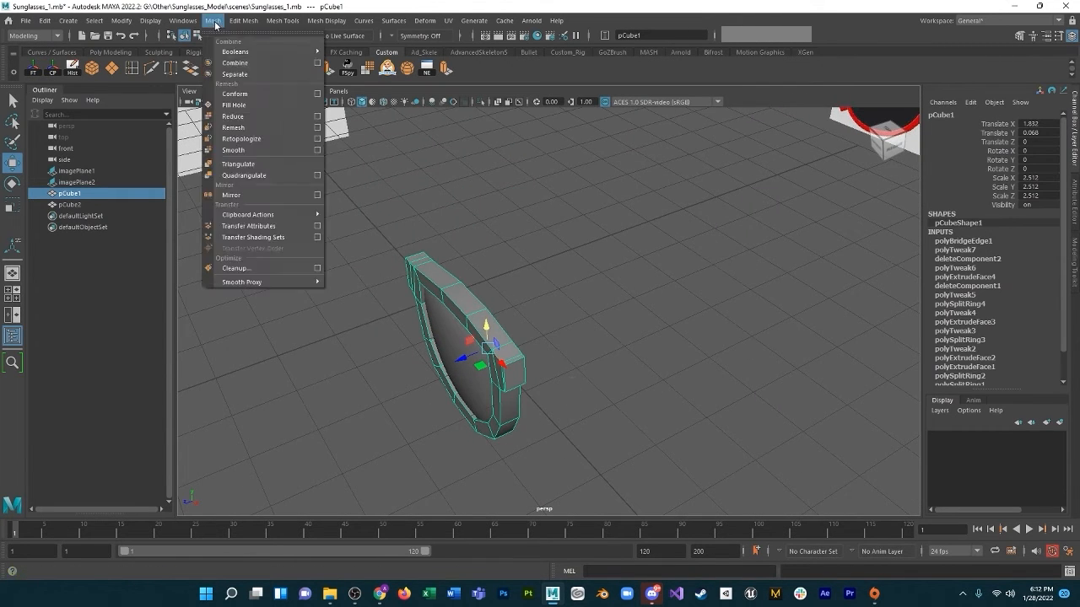
{"action": "mouse_move", "coordinate": [240, 23]}
{"action": "mouse_move", "coordinate": [282, 21]}
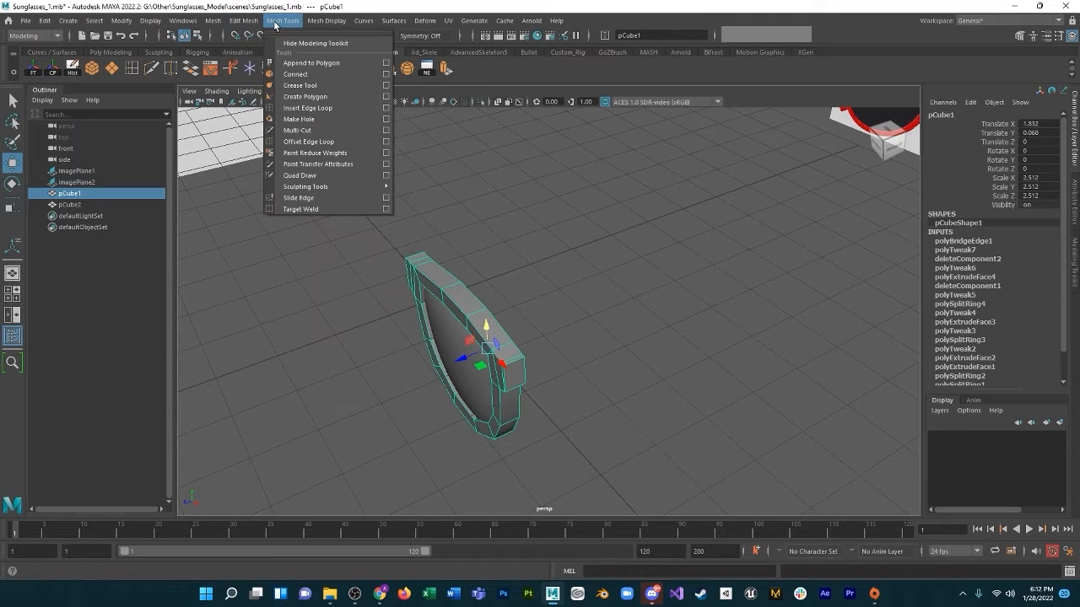
{"action": "left_click", "coordinate": [302, 108]}
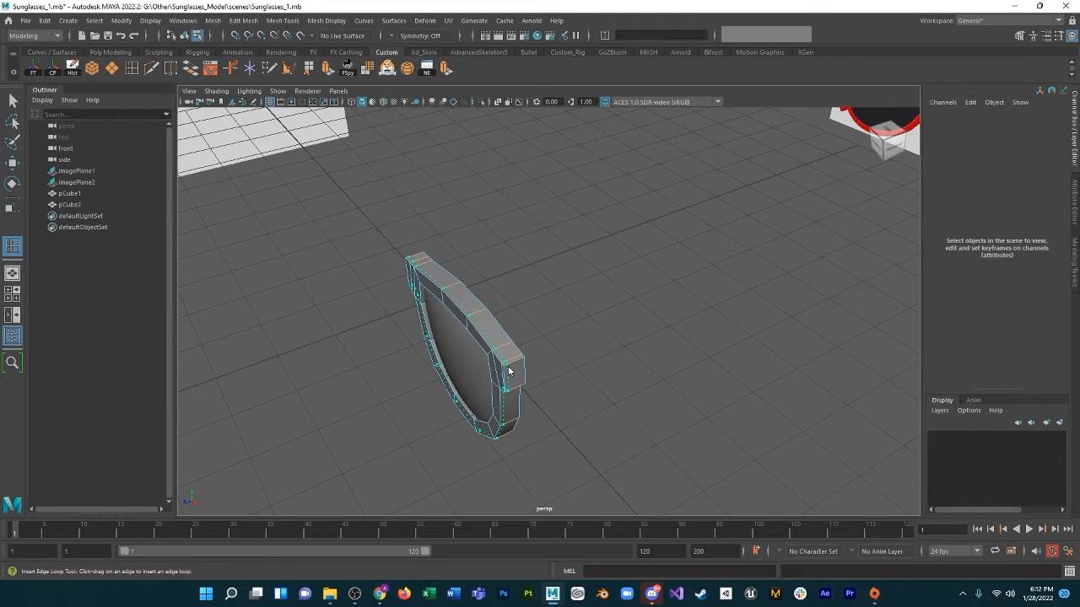
{"action": "left_click", "coordinate": [508, 370]}
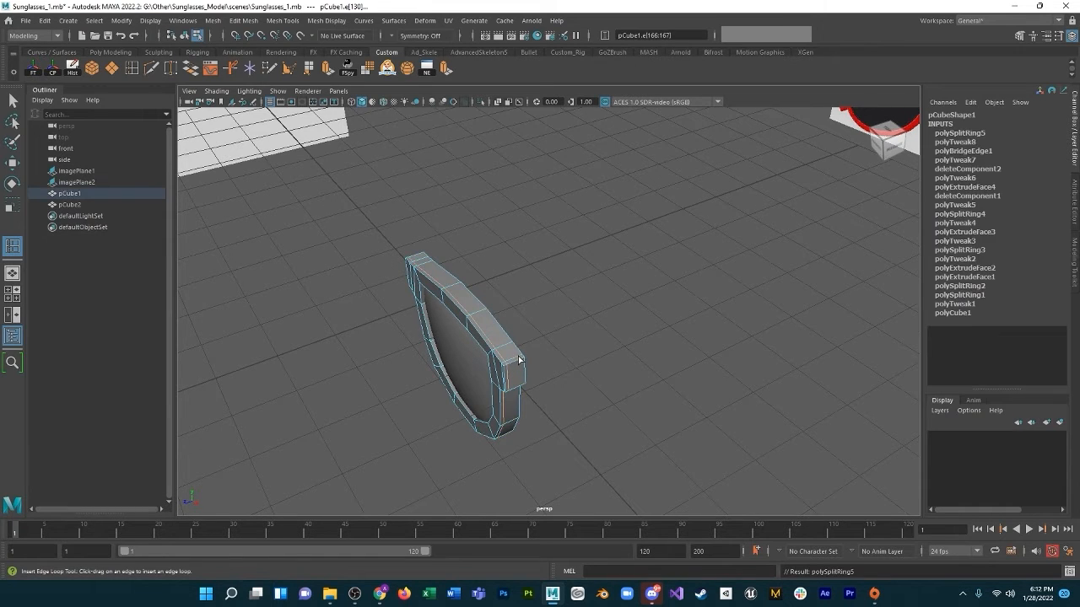
{"action": "left_click", "coordinate": [520, 361]}
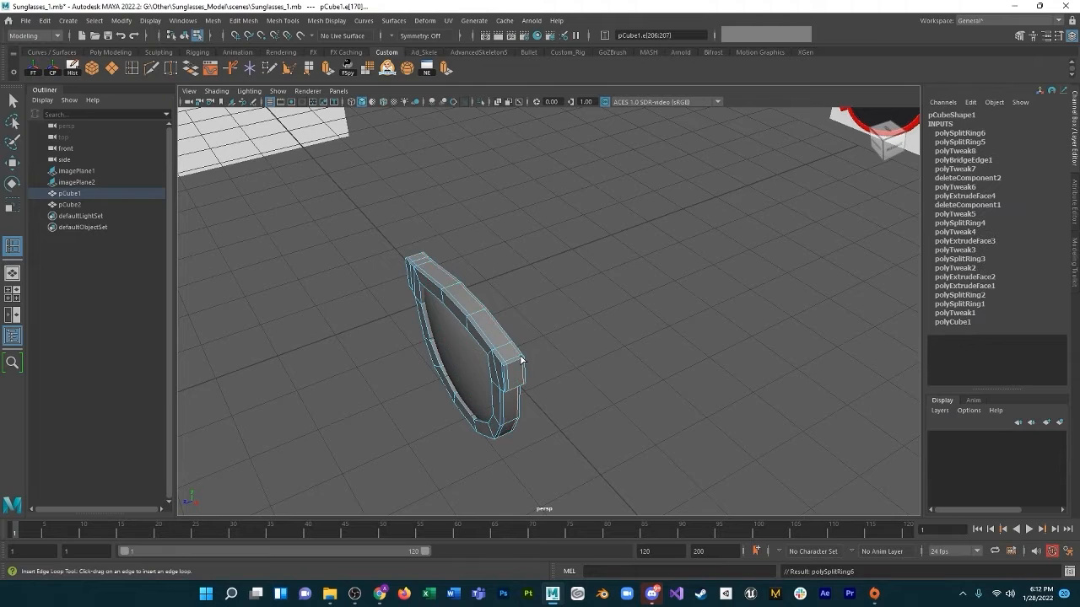
Show the frame with smooth preview and return it to object mode to check its sharpened edges from the front.
{"action": "mouse_move", "coordinate": [518, 375]}
{"action": "left_mouse_down", "text": "alt"}
{"action": "mouse_move", "coordinate": [635, 365]}
{"action": "mouse_move", "coordinate": [508, 368]}
{"action": "mouse_move", "coordinate": [511, 349]}
{"action": "mouse_move", "coordinate": [571, 357]}
{"action": "mouse_move", "coordinate": [480, 345]}
{"action": "mouse_move", "coordinate": [501, 386]}
{"action": "left_mouse_up", "text": "alt"}
{"action": "right_click_drag", "start_coordinate": [501, 386], "coordinate": [553, 452], "text": "alt"}
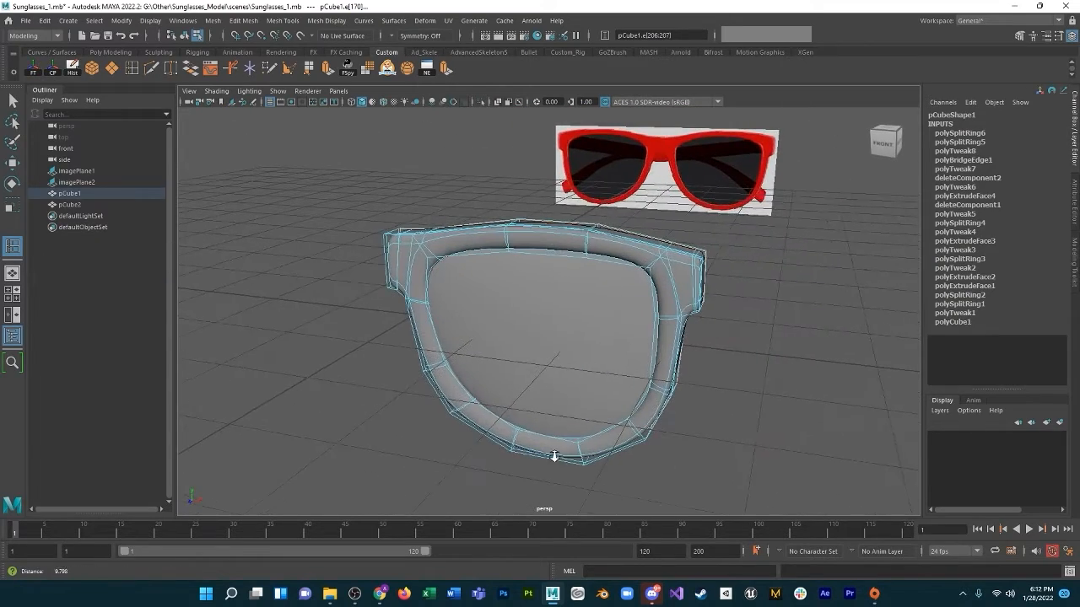
{"action": "right_click", "coordinate": [512, 436]}
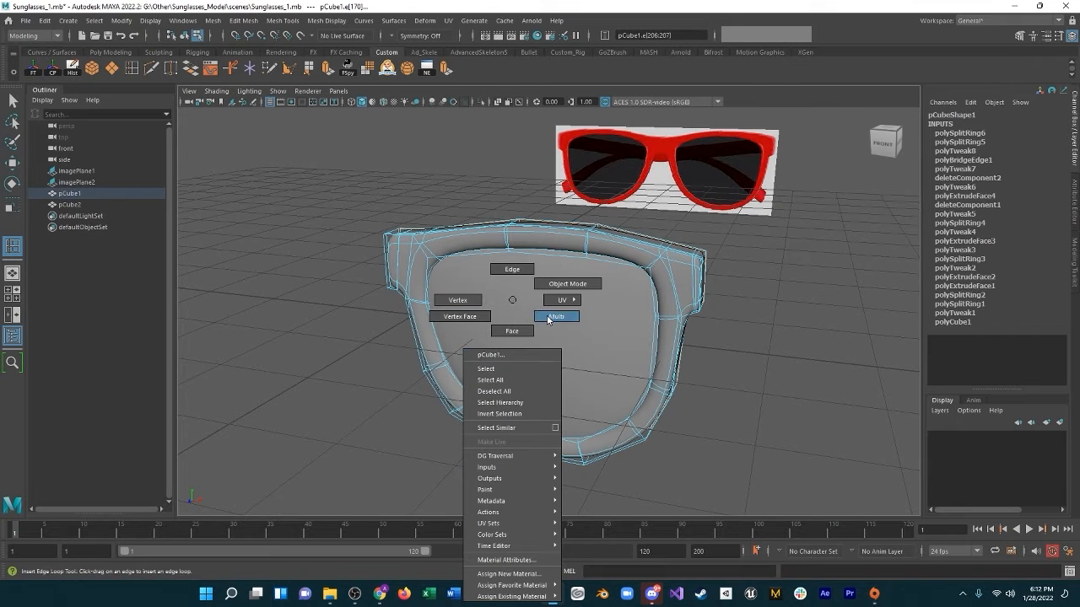
{"action": "left_click", "coordinate": [573, 285]}
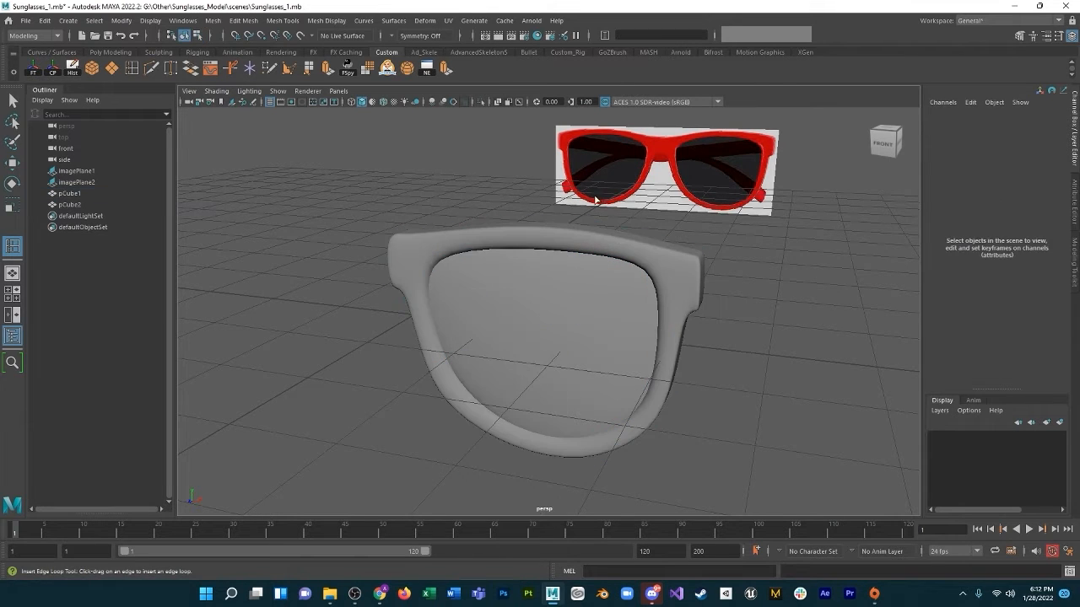
Isolate the frame in the perspective view so the lens is hidden.
{"action": "left_click", "coordinate": [481, 101]}
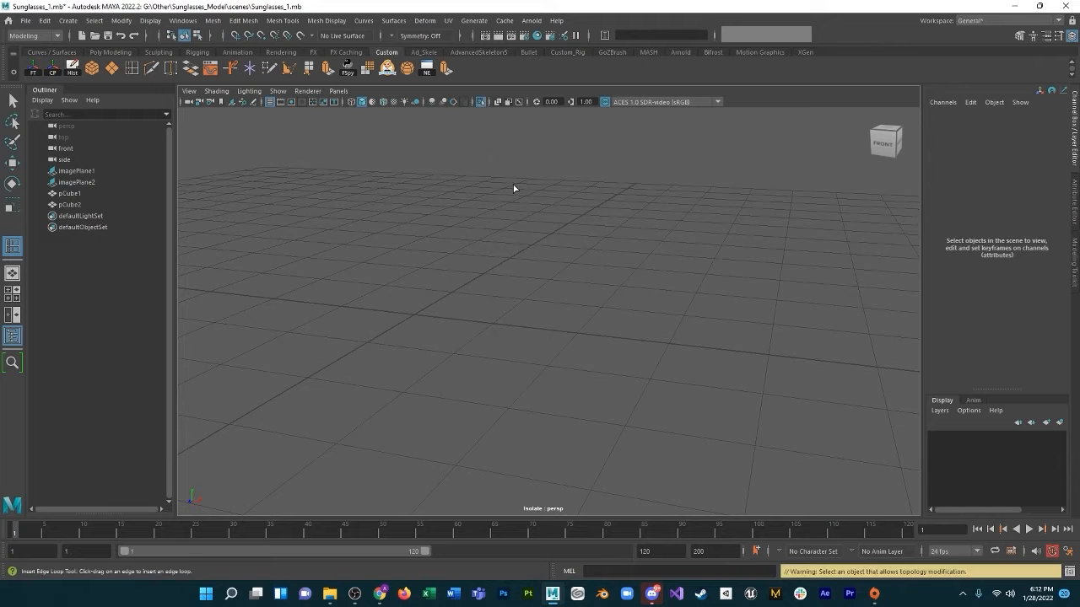
{"action": "left_click", "coordinate": [480, 102]}
{"action": "left_click", "coordinate": [525, 233]}
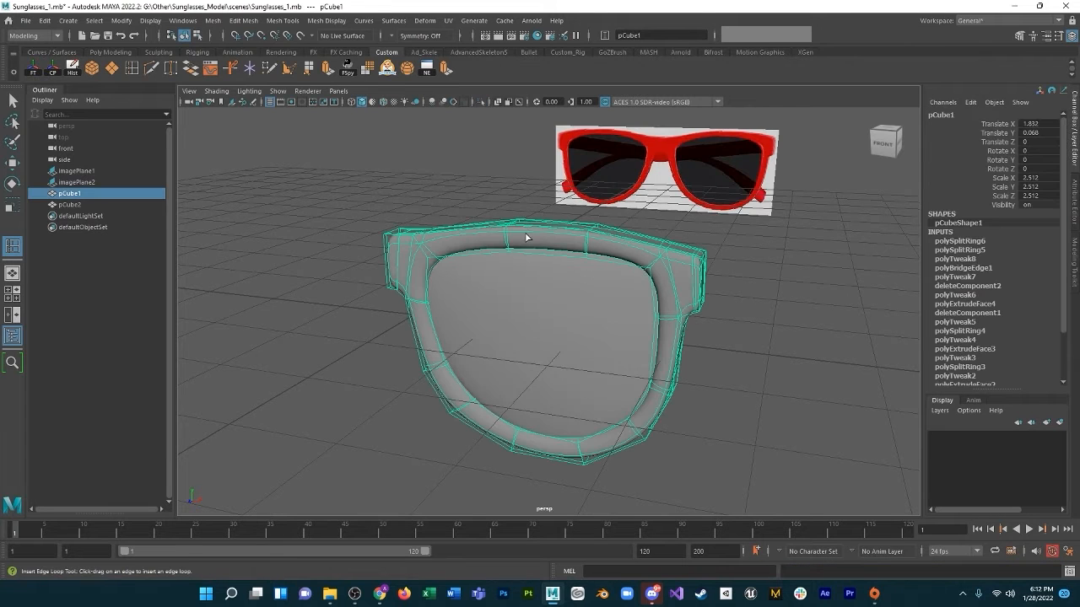
{"action": "left_click", "coordinate": [480, 101]}
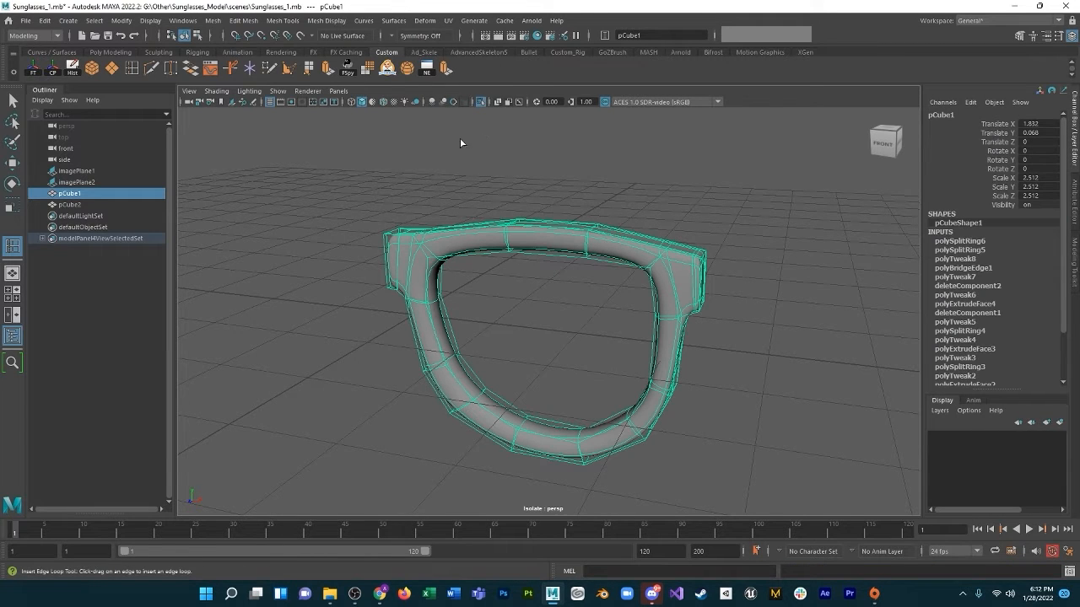
Insert two edge loops around the frame's inner wall to sharpen the rim of the lens opening.
{"action": "left_click", "coordinate": [136, 67]}
{"action": "left_click_drag", "start_coordinate": [478, 398], "coordinate": [482, 399]}
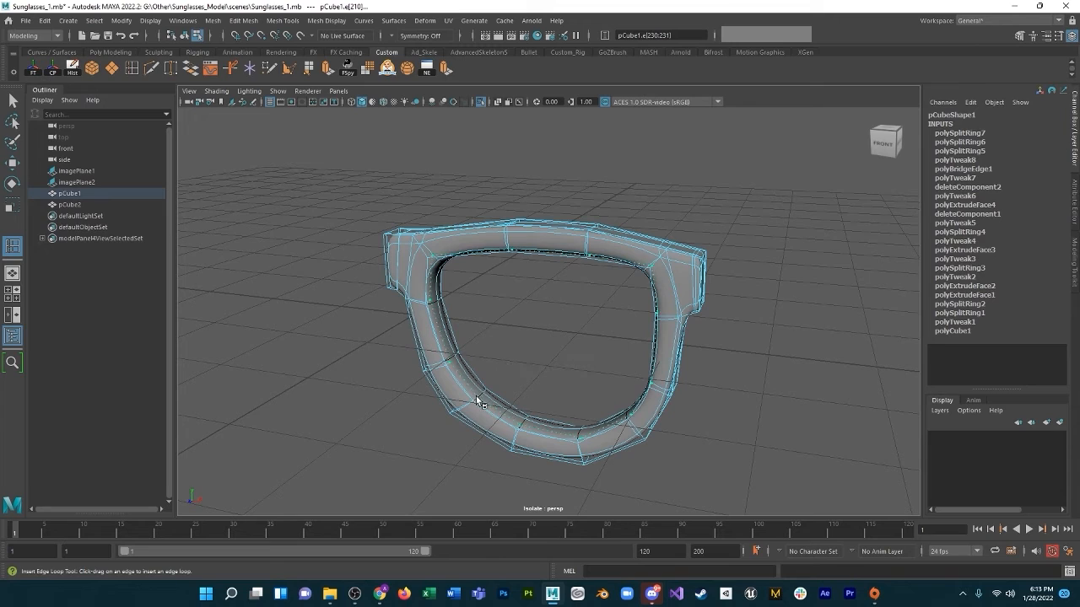
{"action": "left_click", "coordinate": [473, 401]}
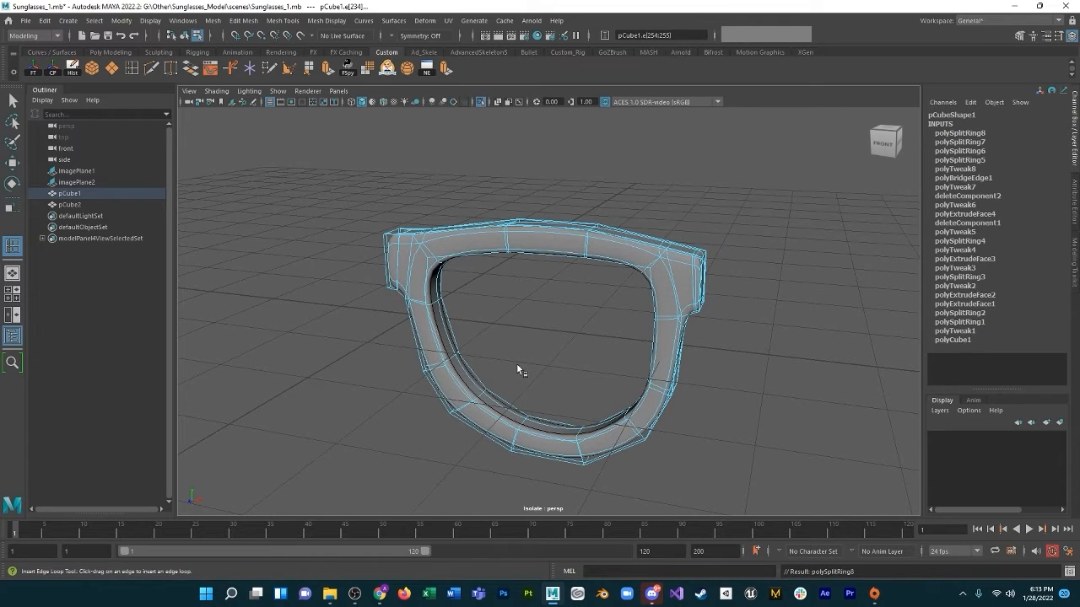
{"action": "left_click_drag", "start_coordinate": [520, 374], "coordinate": [600, 392], "text": "alt"}
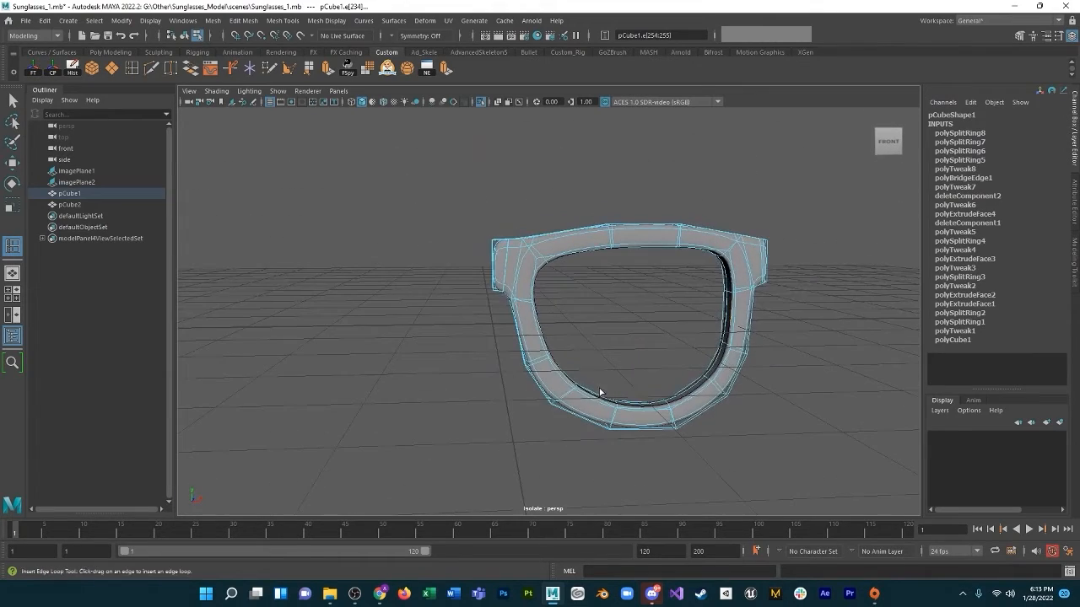
Bring the lens back into view, return to object mode and scale the lens uniformly to 2.84 to fit the opening.
{"action": "left_click", "coordinate": [480, 102]}
{"action": "left_click_drag", "start_coordinate": [598, 309], "coordinate": [571, 298], "text": "alt"}
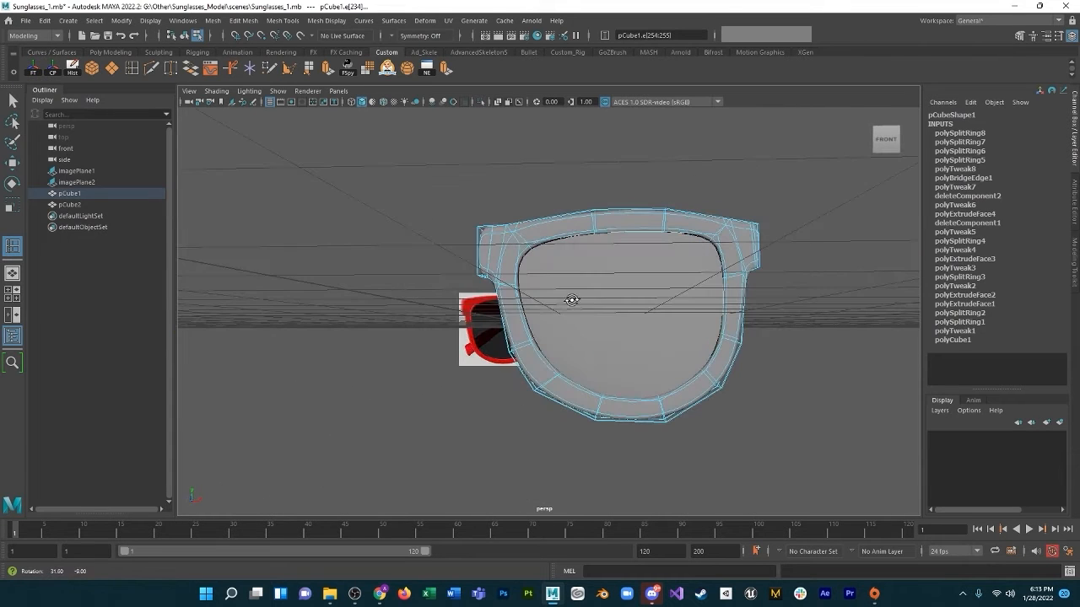
{"action": "left_click", "coordinate": [12, 162]}
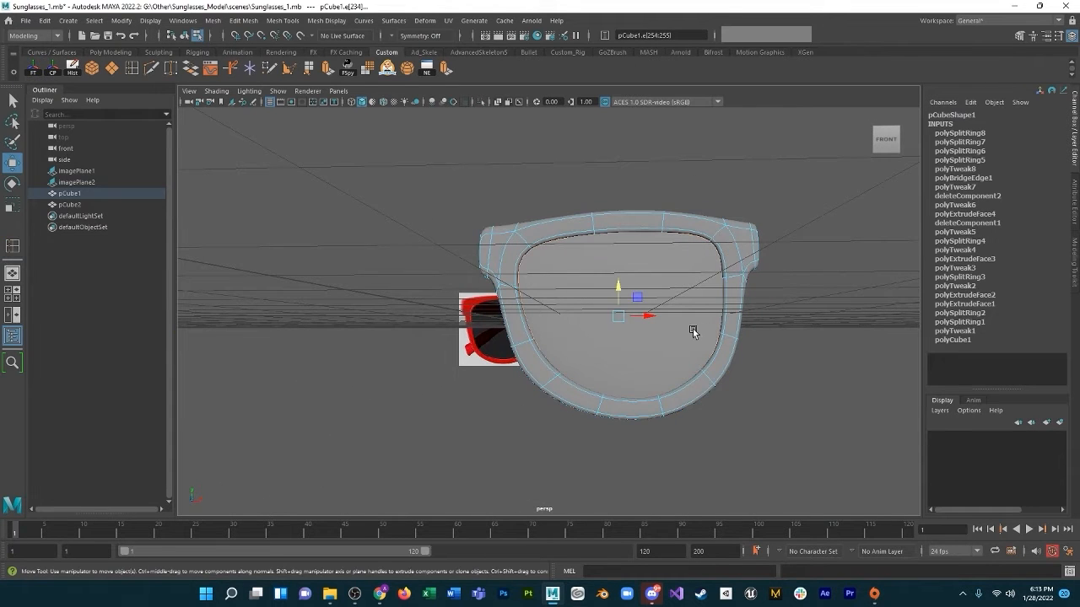
{"action": "left_click", "coordinate": [696, 330]}
{"action": "right_click_drag", "start_coordinate": [631, 314], "coordinate": [666, 287]}
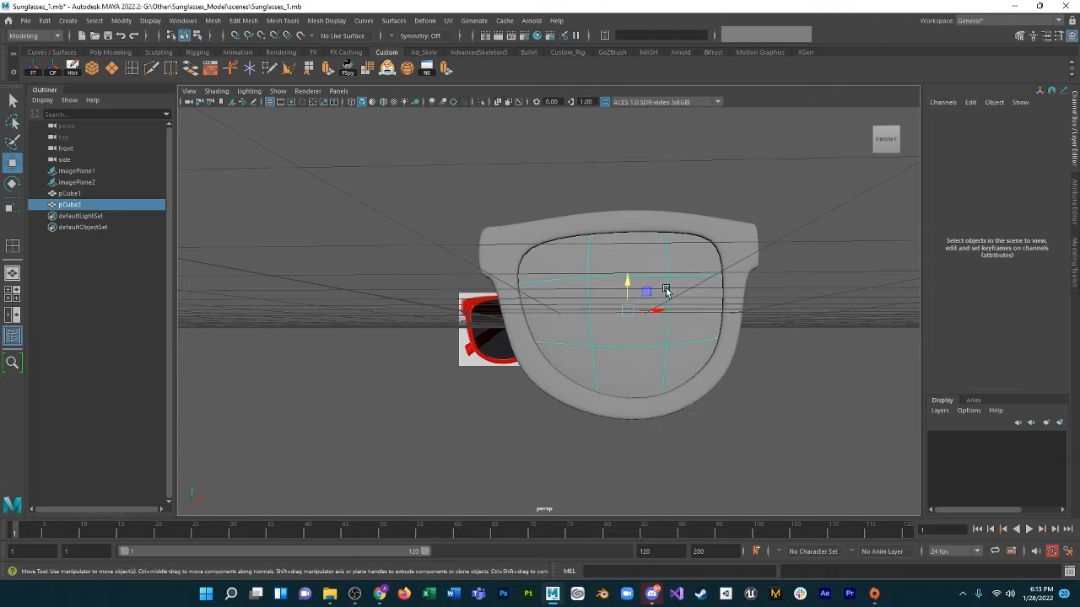
{"action": "key", "text": "e"}
{"action": "key", "text": "r"}
{"action": "left_click_drag", "start_coordinate": [626, 310], "coordinate": [629, 311]}
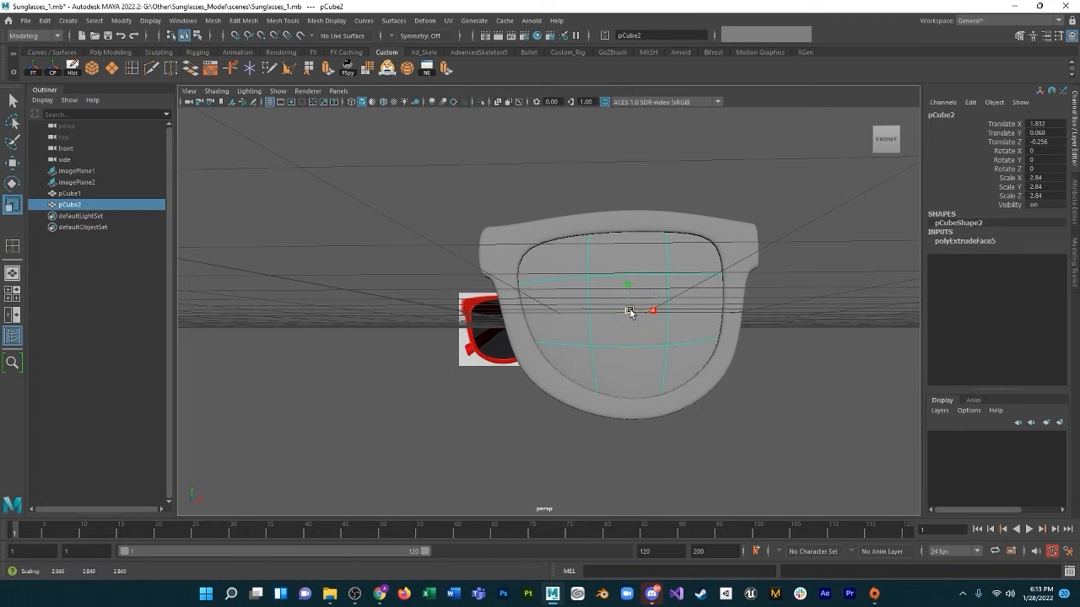
{"action": "left_click", "coordinate": [731, 397]}
Switch the frame to face selection with its outer hinge end in close view.
{"action": "scroll", "coordinate": [726, 401], "scroll_direction": "down", "scroll_amount": 2}
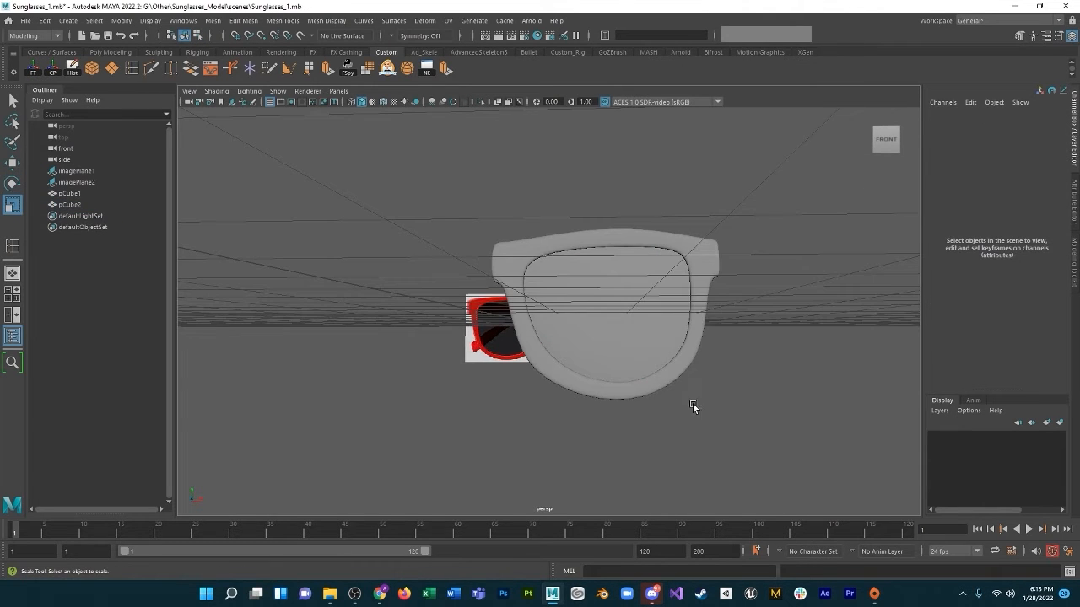
{"action": "mouse_move", "coordinate": [693, 404]}
{"action": "left_mouse_down", "text": "alt"}
{"action": "mouse_move", "coordinate": [615, 421]}
{"action": "mouse_move", "coordinate": [564, 342]}
{"action": "mouse_move", "coordinate": [723, 405]}
{"action": "mouse_move", "coordinate": [812, 386]}
{"action": "mouse_move", "coordinate": [596, 395]}
{"action": "mouse_move", "coordinate": [602, 380]}
{"action": "mouse_move", "coordinate": [690, 410]}
{"action": "left_mouse_up", "text": "alt"}
{"action": "key", "text": "super"}
{"action": "key", "text": "super"}
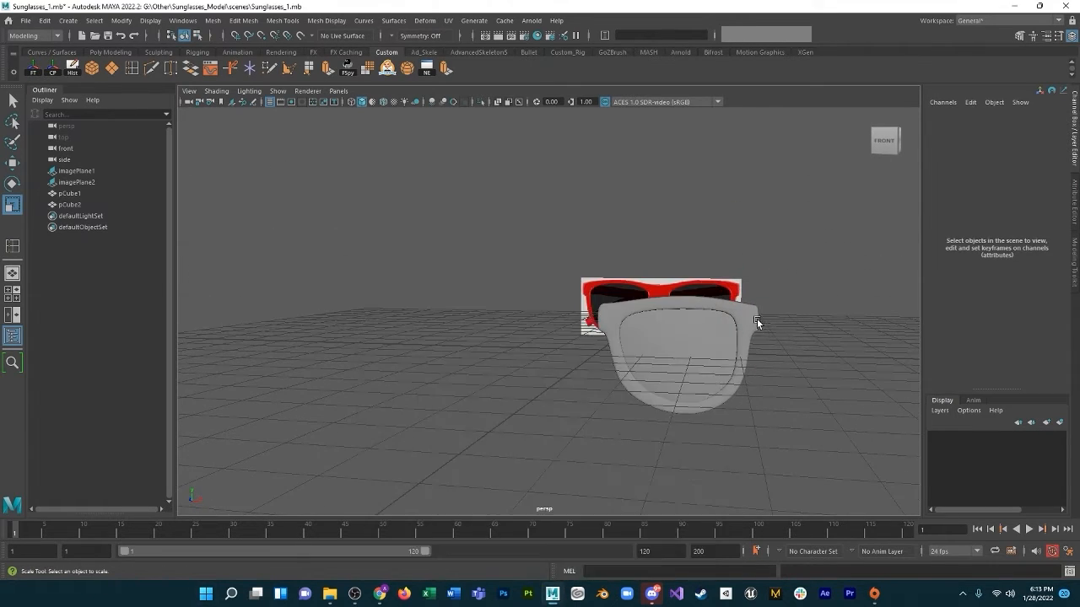
{"action": "left_click", "coordinate": [756, 318]}
{"action": "left_click_drag", "start_coordinate": [762, 323], "coordinate": [687, 333], "text": "alt"}
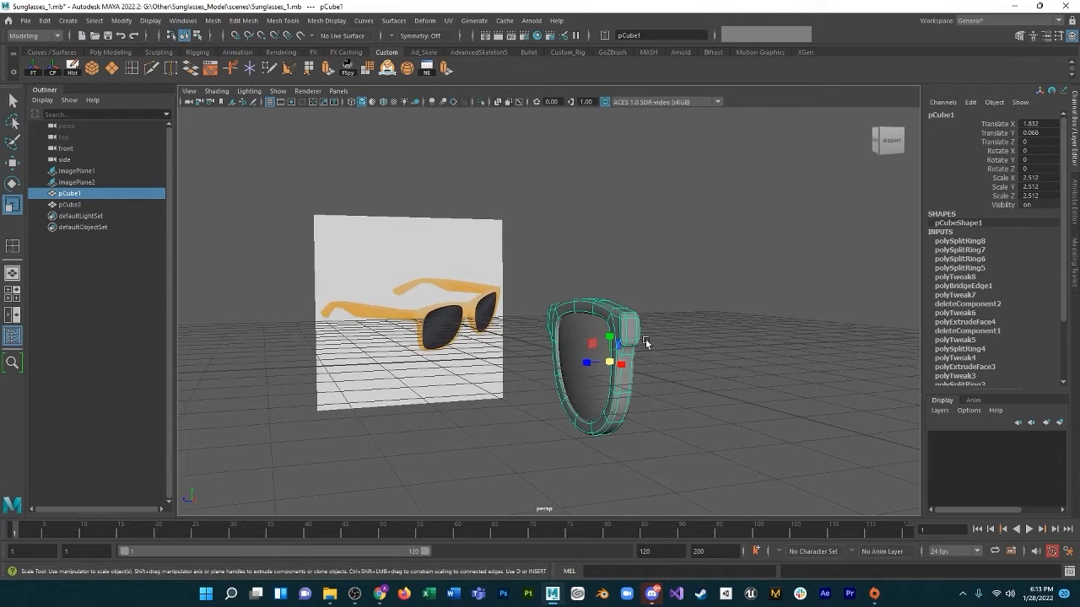
{"action": "scroll", "coordinate": [641, 341], "scroll_direction": "up", "scroll_amount": 3}
{"action": "right_click_drag", "start_coordinate": [697, 351], "coordinate": [697, 329]}
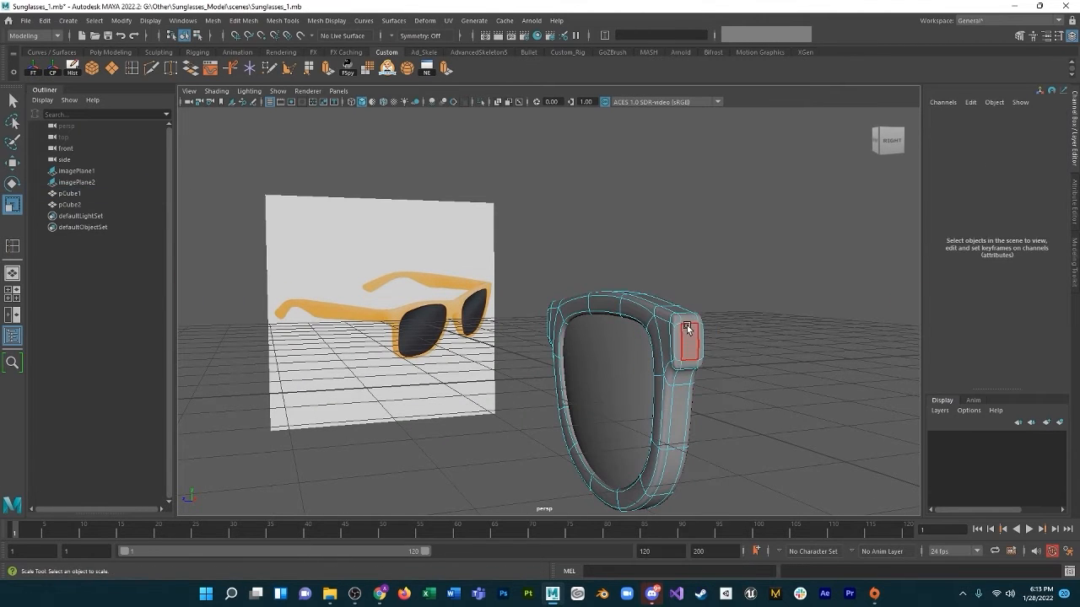
{"action": "left_click", "coordinate": [689, 321]}
{"action": "key", "text": "q"}
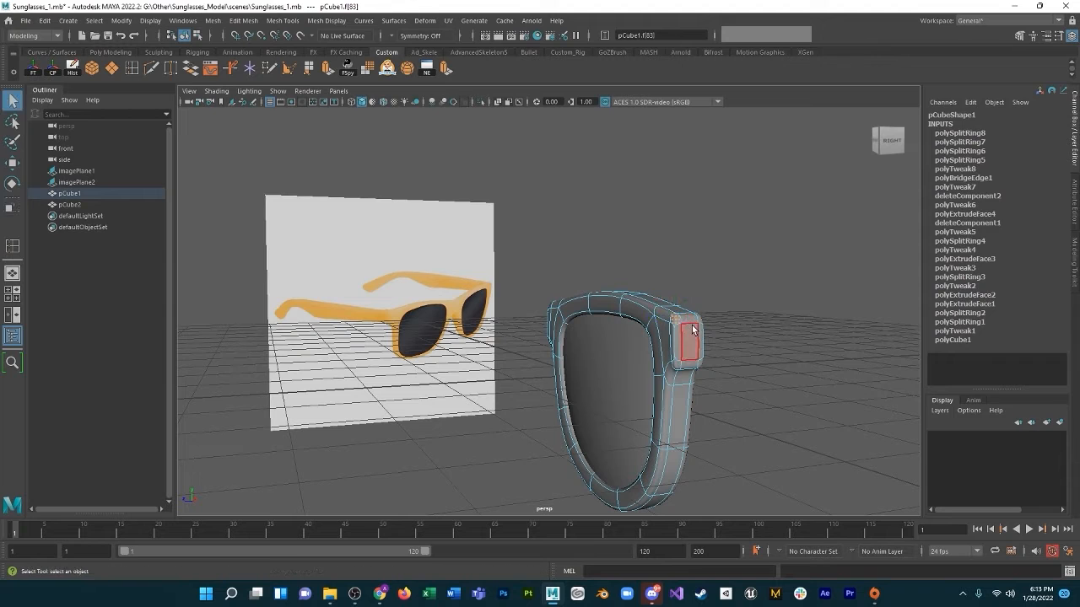
{"action": "left_click", "coordinate": [699, 320], "text": "shift"}
{"action": "left_click", "coordinate": [699, 361], "text": "shift"}
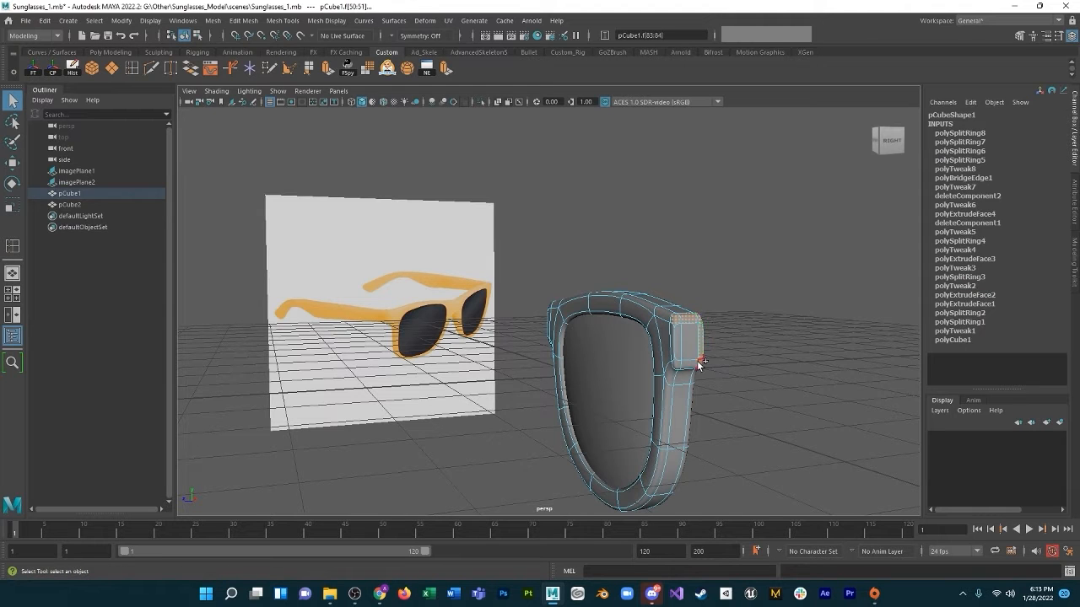
{"action": "left_click", "coordinate": [690, 347]}
{"action": "left_click", "coordinate": [690, 345], "text": "shift"}
{"action": "left_click", "coordinate": [674, 339], "text": "shift"}
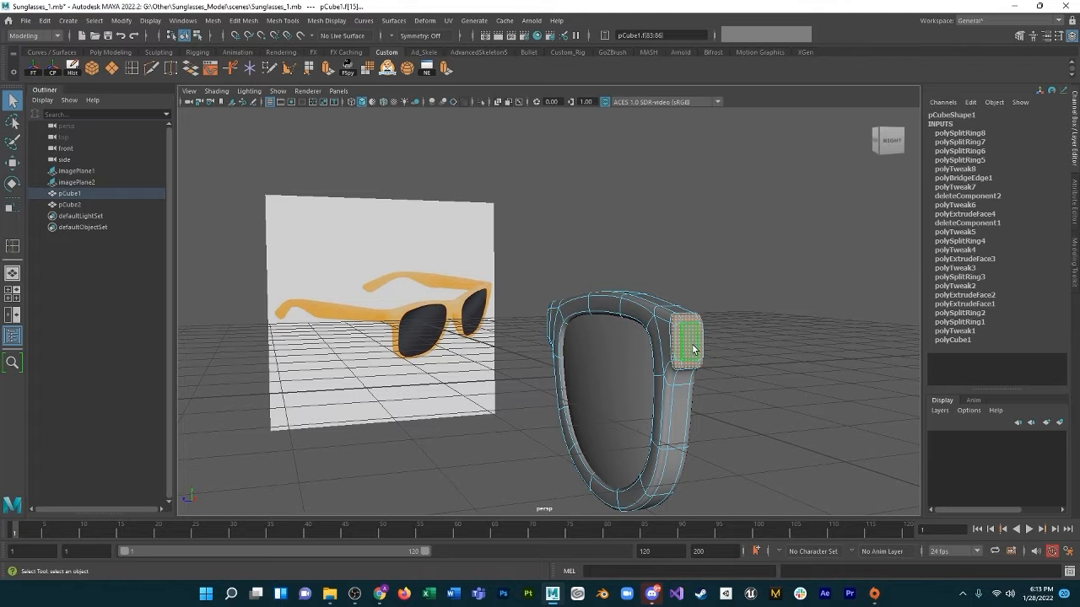
Turn off the frame's smooth preview and clear the face selection at its hinge end.
{"action": "key", "text": "1"}
{"action": "left_click_drag", "start_coordinate": [696, 376], "coordinate": [774, 372], "text": "alt"}
{"action": "middle_click_drag", "start_coordinate": [779, 360], "coordinate": [609, 388], "text": "alt"}
{"action": "left_click_drag", "start_coordinate": [609, 387], "coordinate": [684, 414], "text": "alt"}
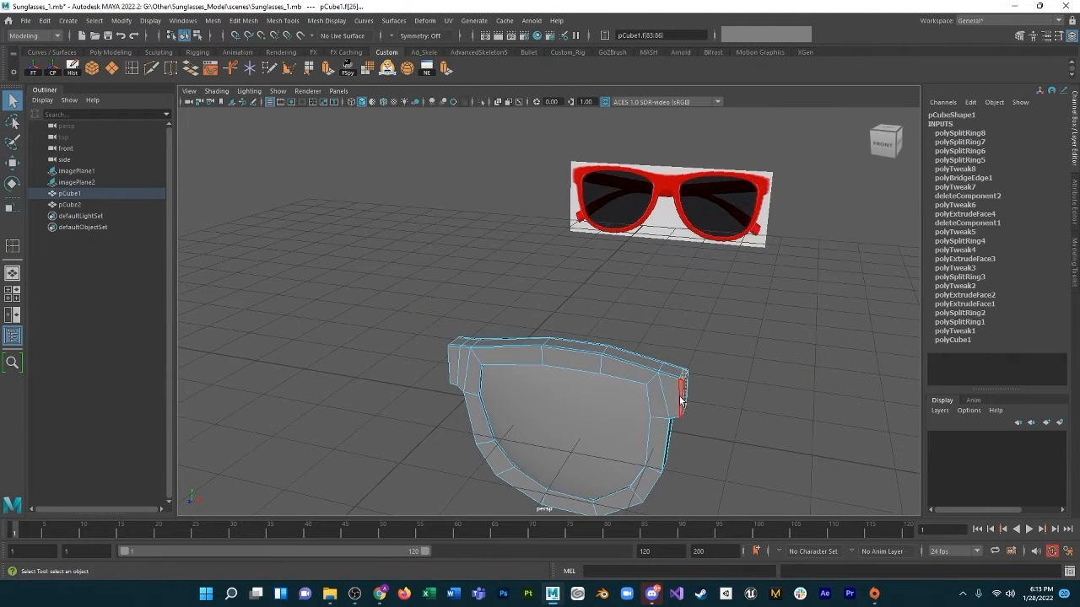
{"action": "scroll", "coordinate": [680, 404], "scroll_direction": "up", "scroll_amount": 3}
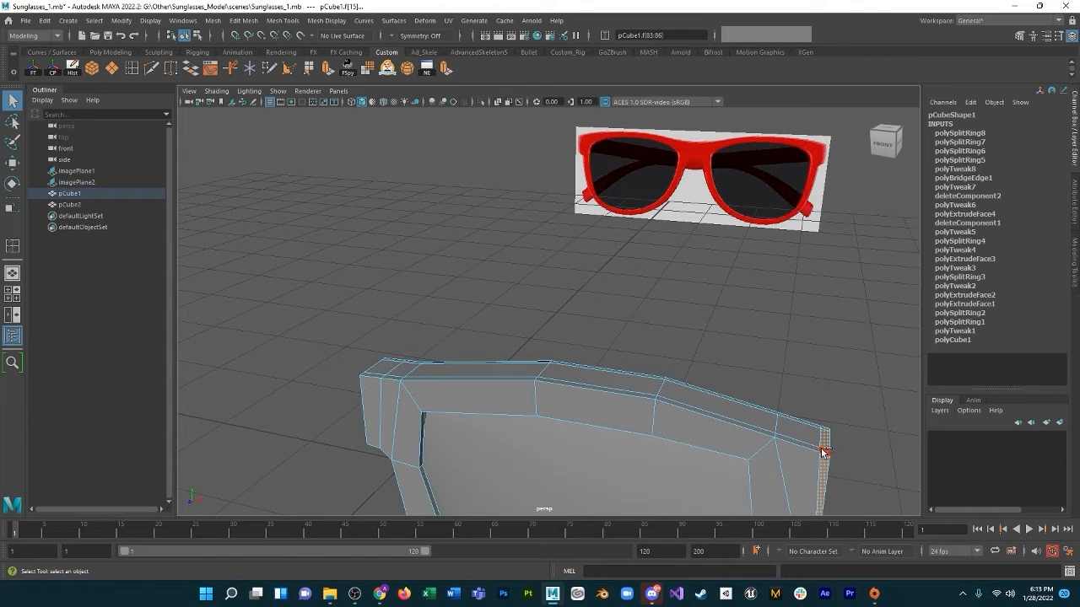
{"action": "left_click", "coordinate": [846, 444]}
{"action": "middle_click_drag", "start_coordinate": [846, 443], "coordinate": [795, 408], "text": "alt"}
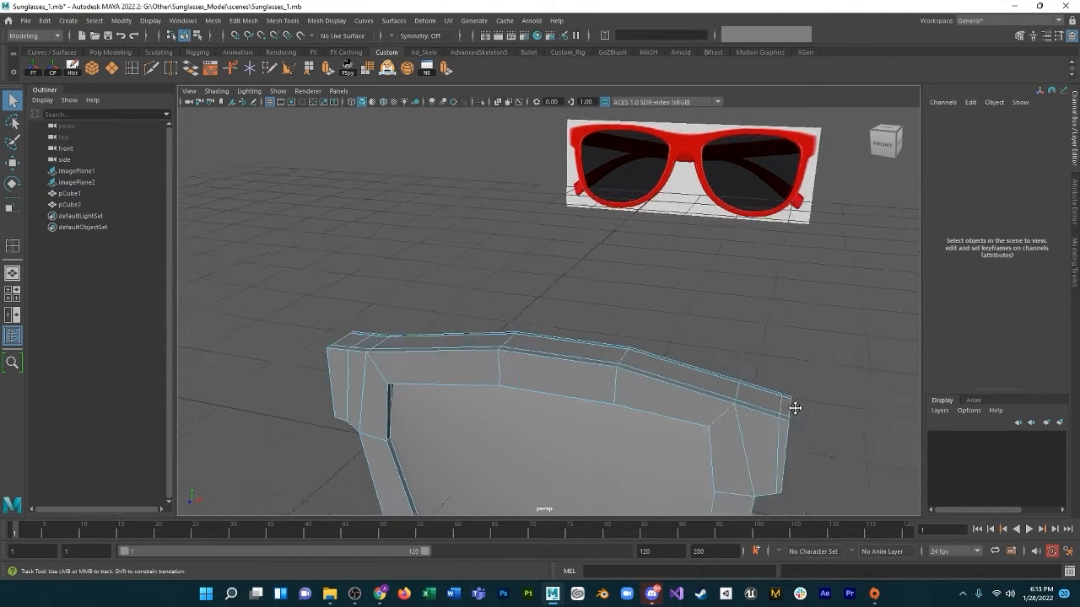
{"action": "left_click_drag", "start_coordinate": [794, 409], "coordinate": [634, 320], "text": "alt"}
Move the faces of the frame's outer hinge end slightly outward along X to match the front reference, and return to object mode.
{"action": "left_click", "coordinate": [476, 258]}
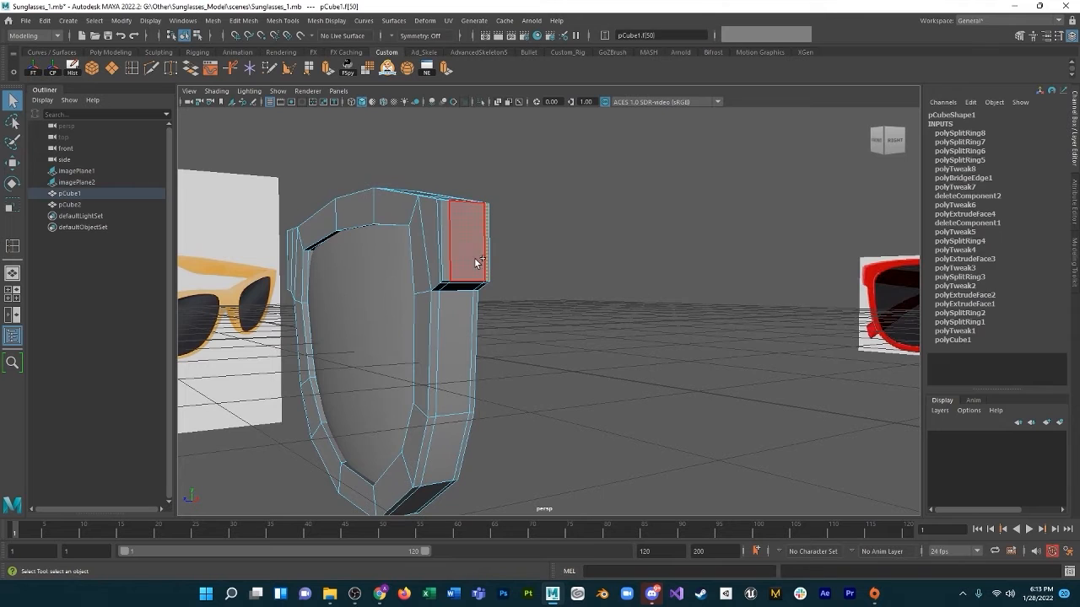
{"action": "left_click", "coordinate": [448, 255], "text": "shift"}
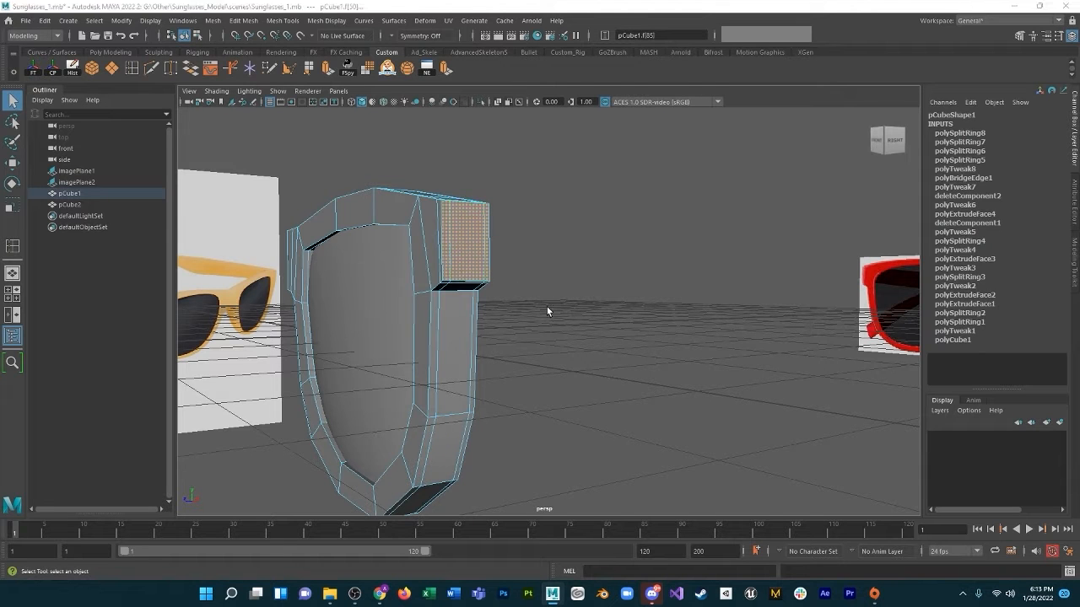
{"action": "key", "text": "space"}
{"action": "key", "text": "w"}
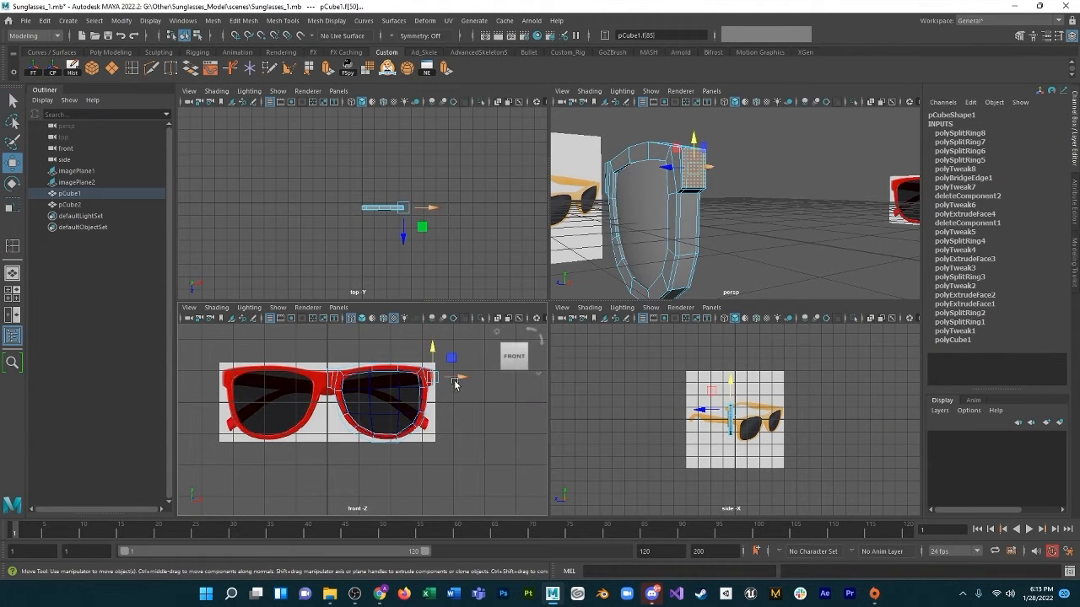
{"action": "left_click_drag", "start_coordinate": [460, 381], "coordinate": [461, 382]}
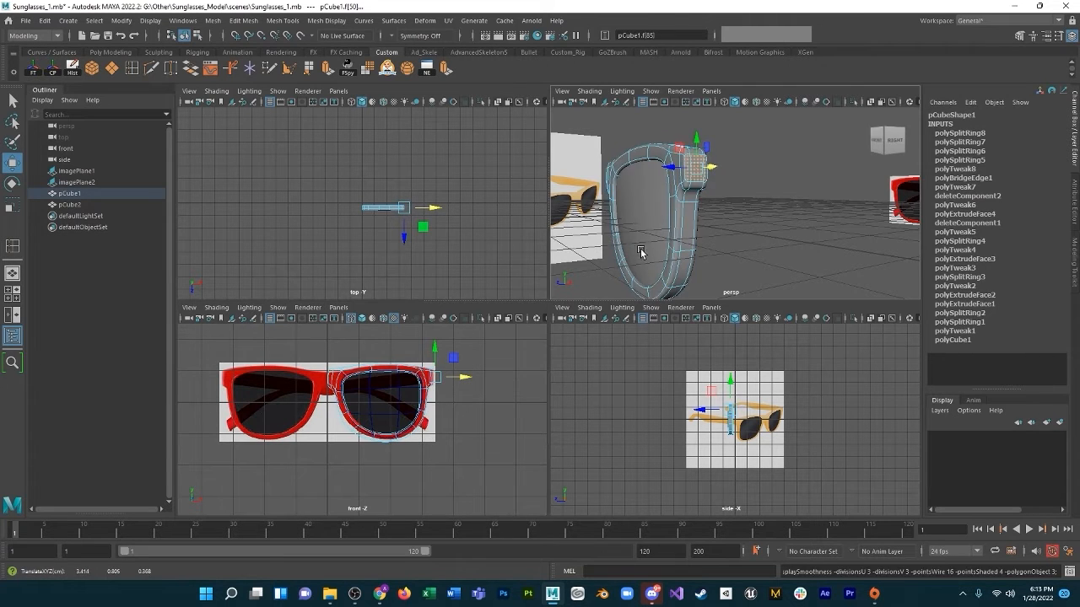
{"action": "left_click_drag", "start_coordinate": [638, 248], "coordinate": [782, 233], "text": "alt"}
{"action": "scroll", "coordinate": [771, 224], "scroll_direction": "down", "scroll_amount": 5}
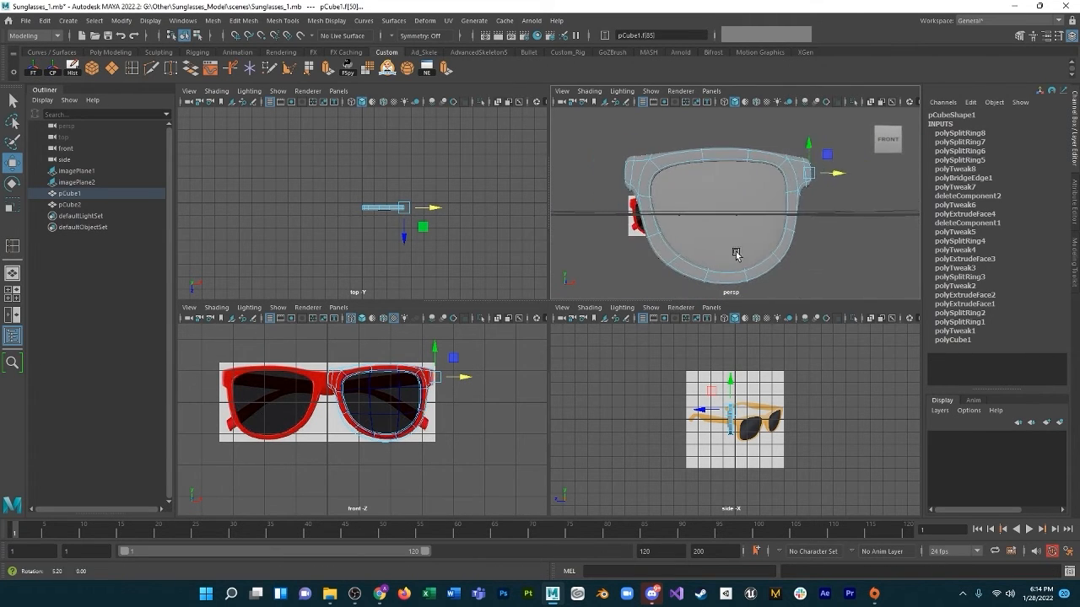
{"action": "left_click_drag", "start_coordinate": [838, 177], "coordinate": [839, 178]}
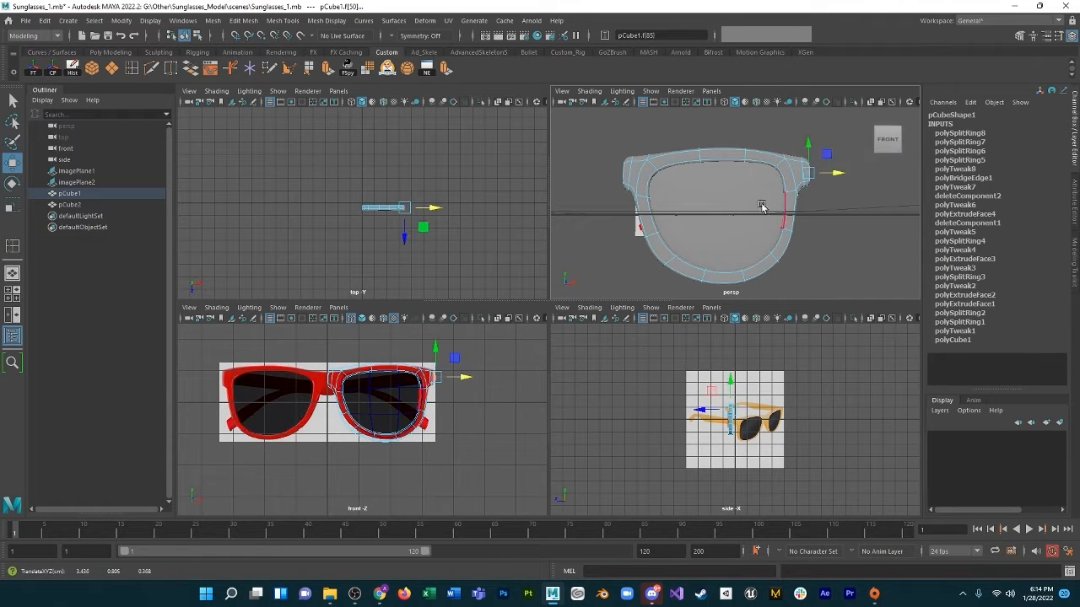
{"action": "left_click_drag", "start_coordinate": [721, 223], "coordinate": [667, 265], "text": "alt"}
{"action": "right_click_drag", "start_coordinate": [723, 235], "coordinate": [769, 216]}
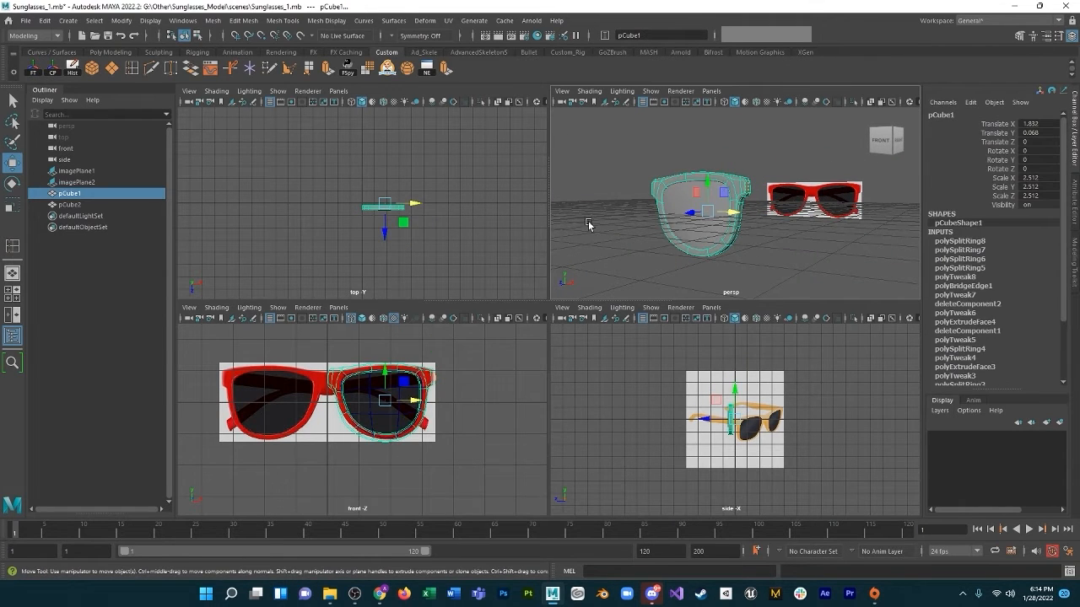
Select the frame and the lens together for a mesh operation.
{"action": "left_click", "coordinate": [697, 236], "text": "shift"}
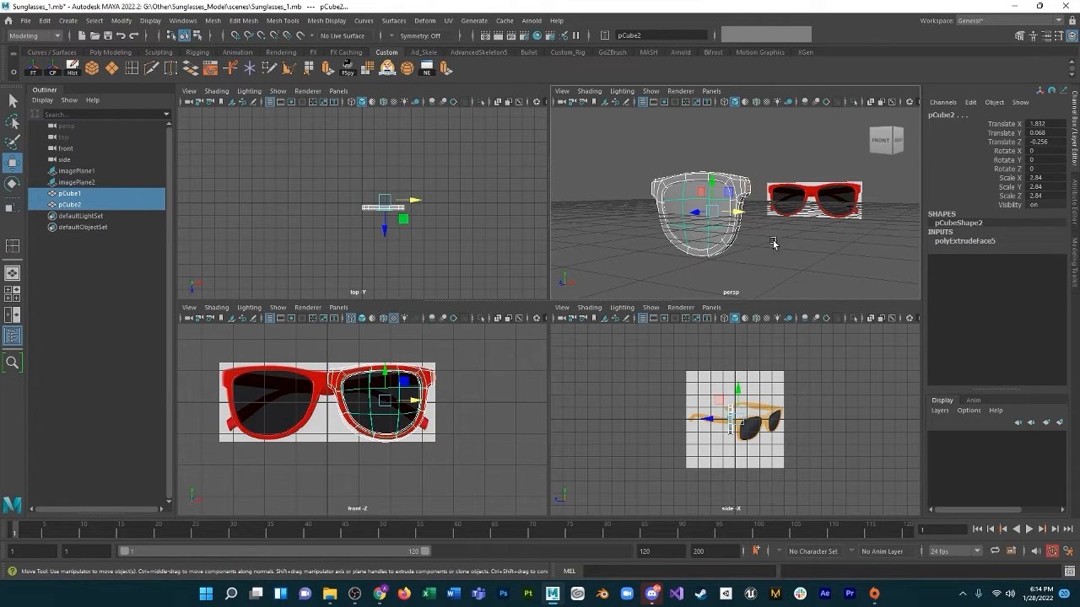
{"action": "left_click", "coordinate": [84, 194]}
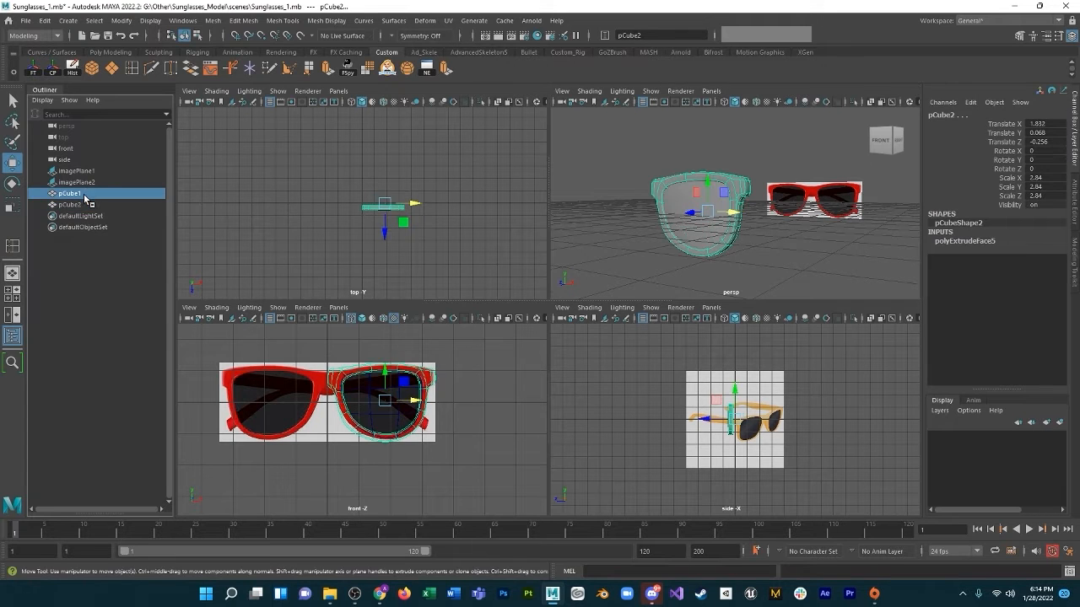
{"action": "left_click", "coordinate": [93, 205], "text": "ctrl"}
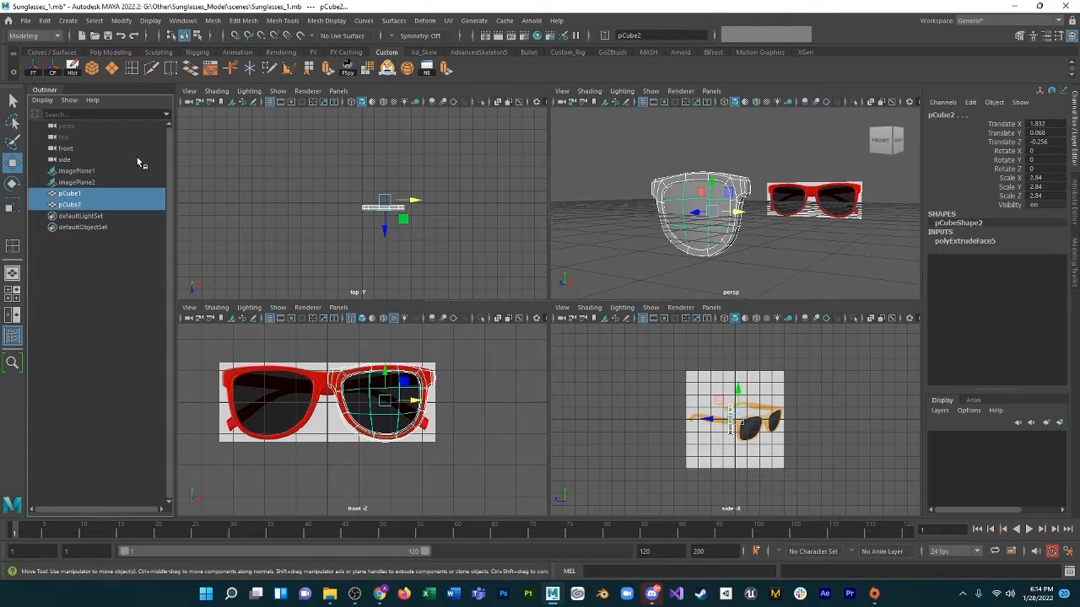
{"action": "left_click", "coordinate": [215, 21]}
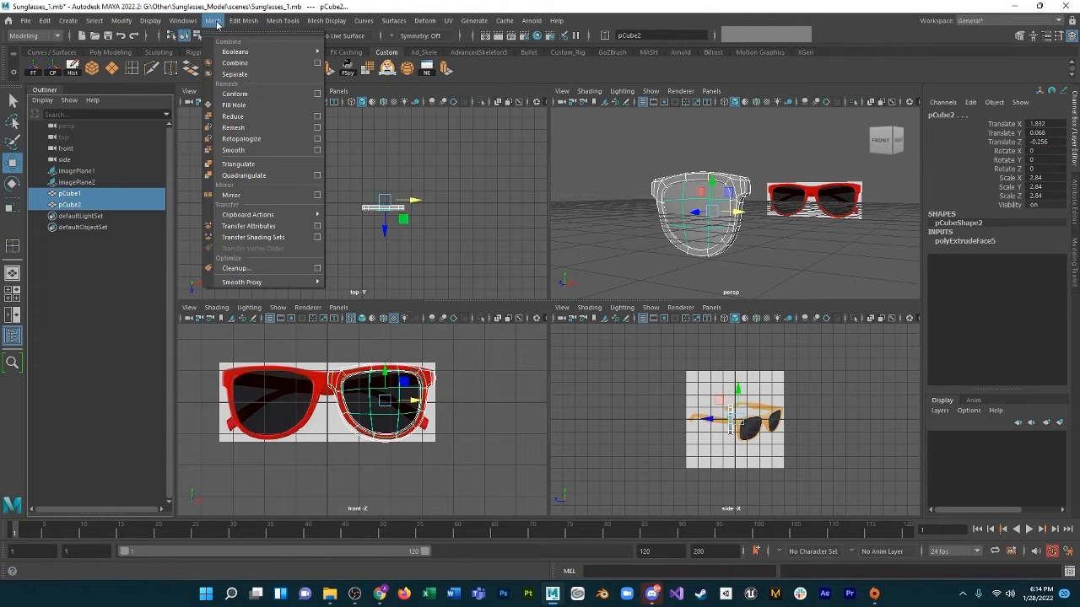
Try mirroring the selected frame and lens meshes across the world X axis, then select each mesh separately to check it.
{"action": "left_click", "coordinate": [231, 195]}
{"action": "left_click_drag", "start_coordinate": [773, 205], "coordinate": [779, 228], "text": "alt"}
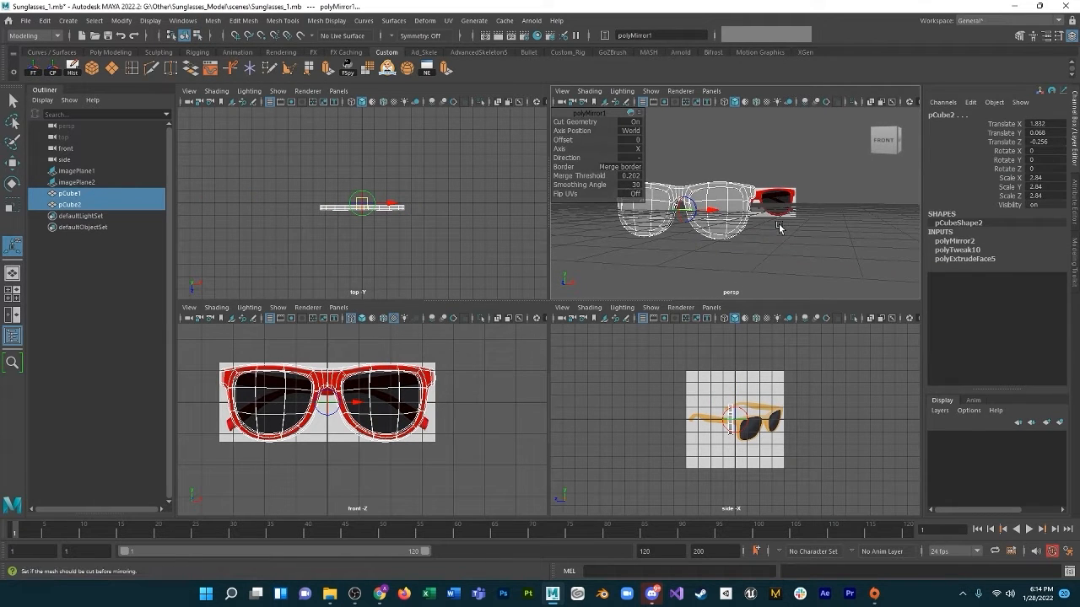
{"action": "left_click", "coordinate": [757, 216]}
{"action": "left_click", "coordinate": [748, 211]}
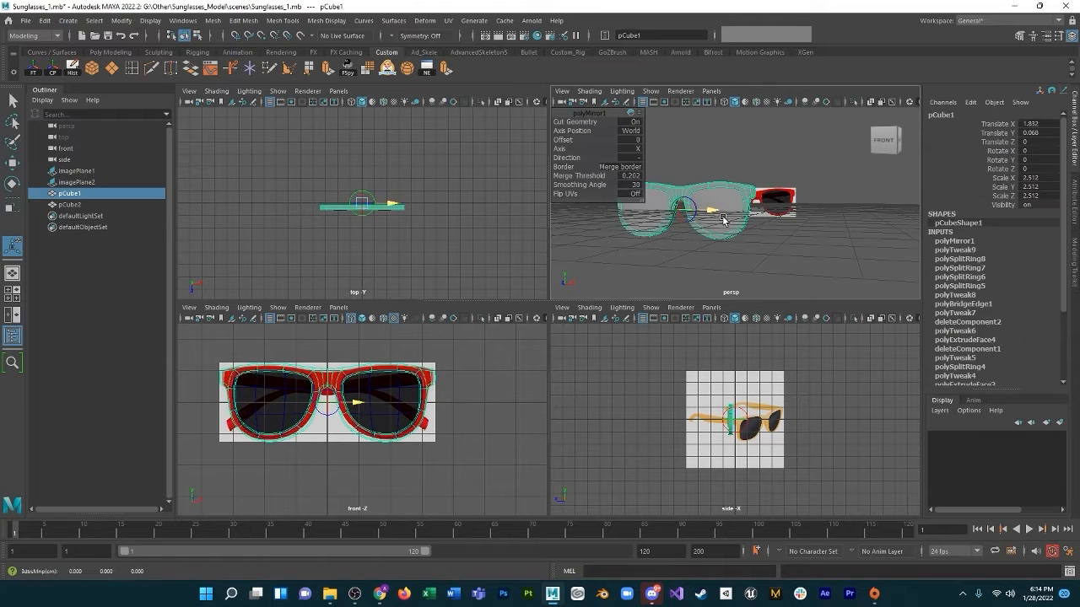
{"action": "left_click", "coordinate": [725, 218]}
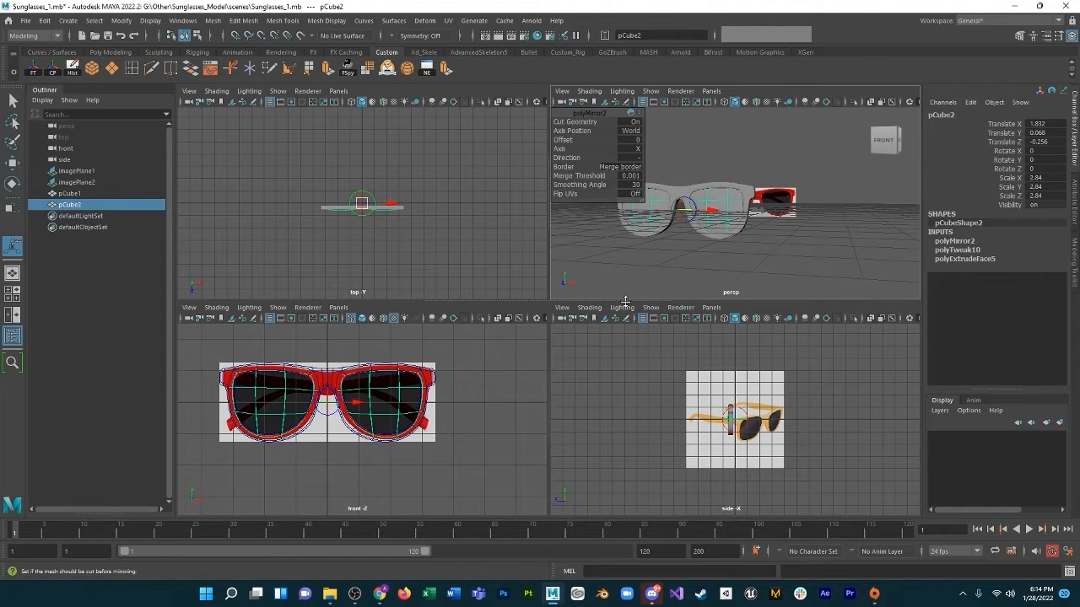
{"action": "left_click_drag", "start_coordinate": [781, 227], "coordinate": [831, 242], "text": "alt"}
Undo the mirror of the frame and lens, leaving both half meshes selected.
{"action": "key", "text": "ctrl+z"}
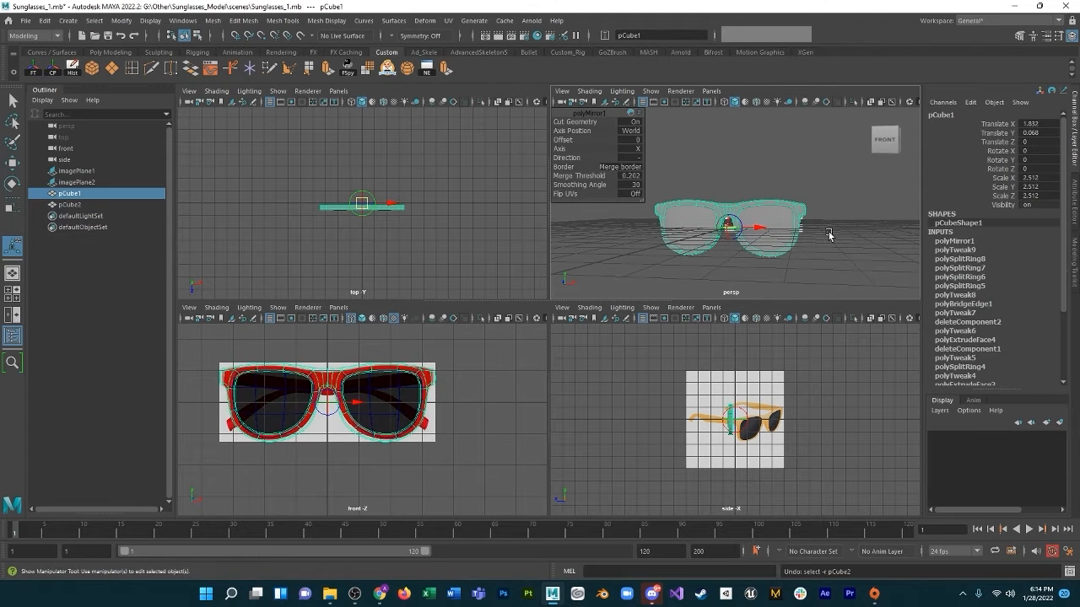
{"action": "key", "text": "ctrl+z"}
{"action": "key", "text": "ctrl+z"}
{"action": "key", "text": "ctrl+z"}
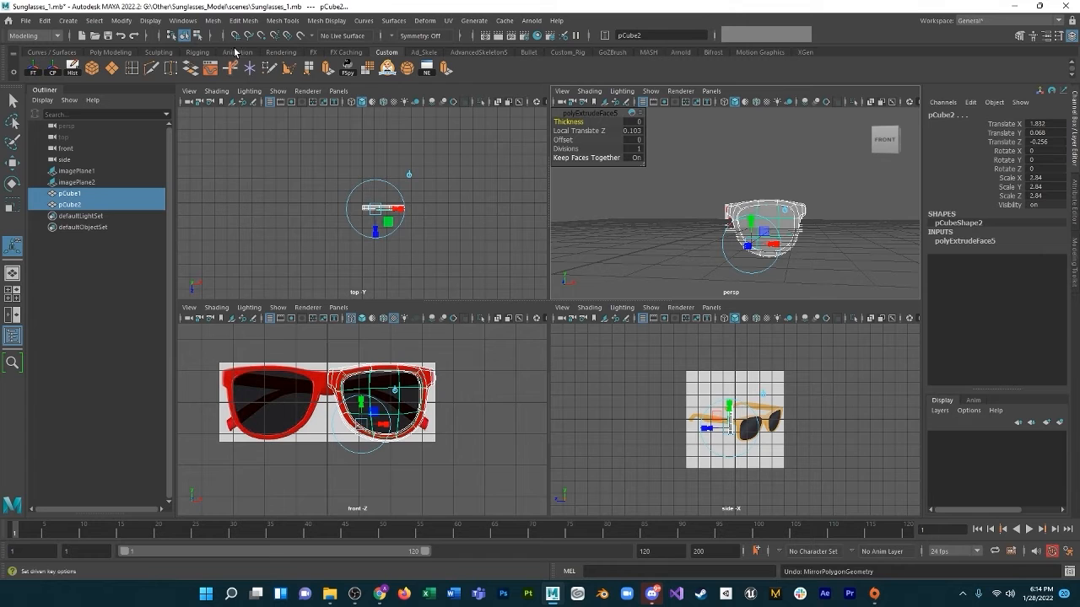
Review the Mirror tool's axis position, direction and border merge options for the selected meshes without applying them.
{"action": "left_click", "coordinate": [214, 21]}
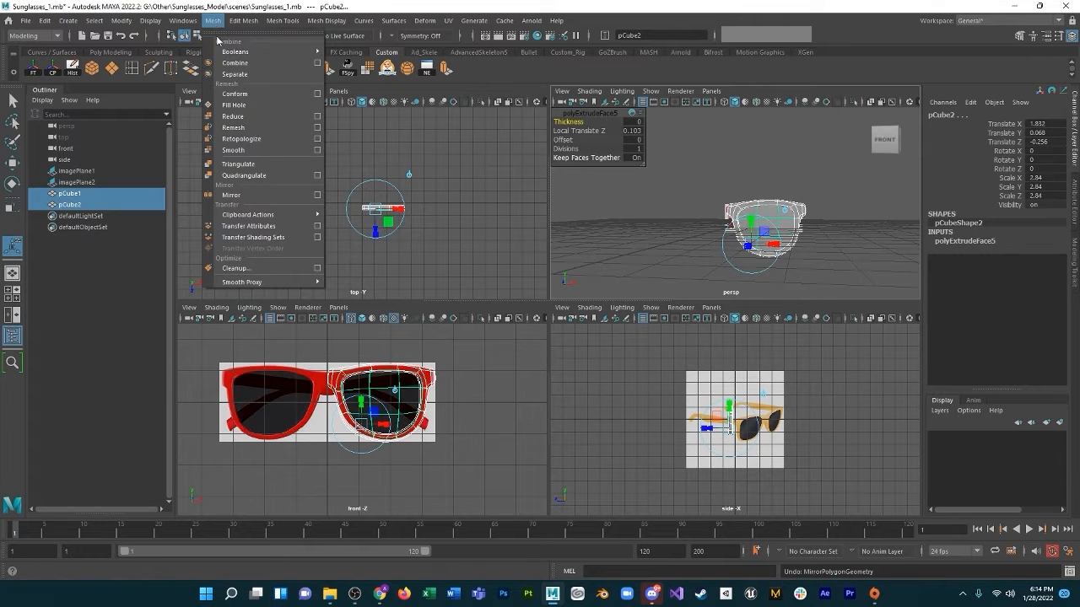
{"action": "left_click", "coordinate": [317, 195]}
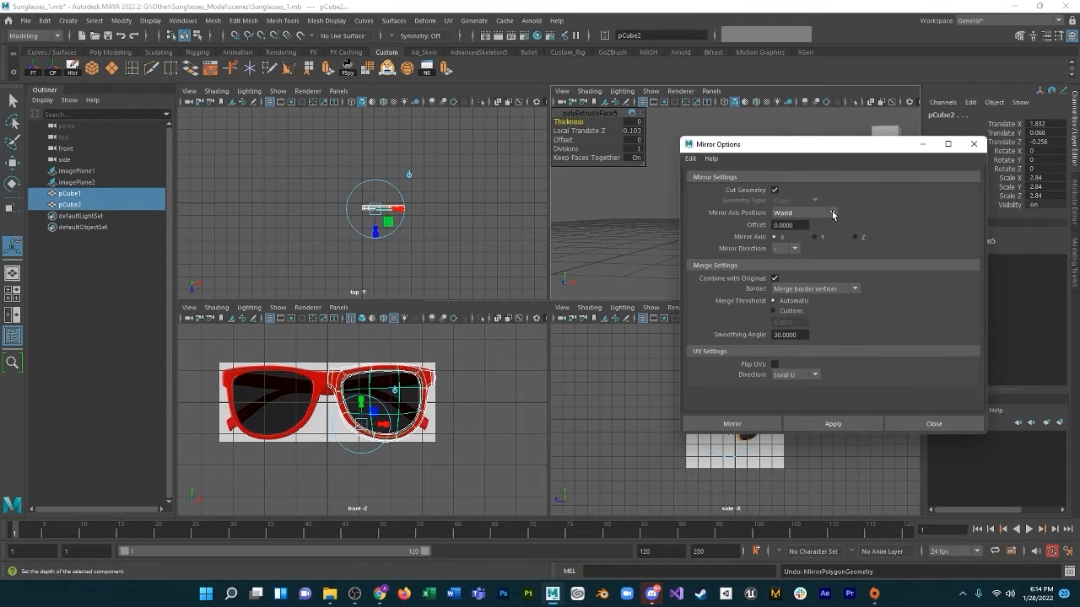
{"action": "left_click_drag", "start_coordinate": [816, 148], "coordinate": [362, 137]}
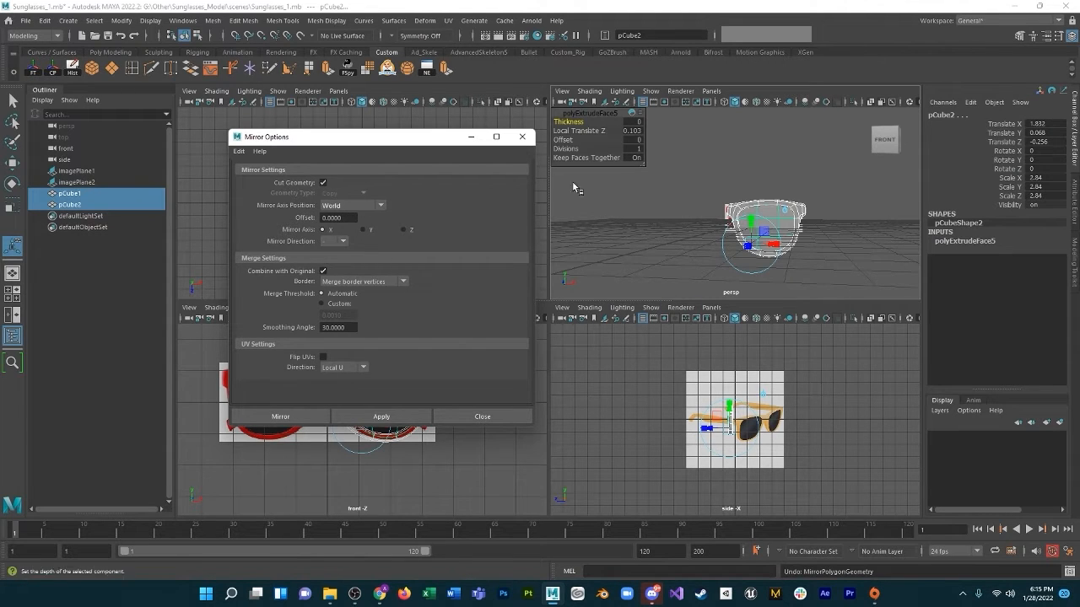
{"action": "left_click", "coordinate": [524, 137]}
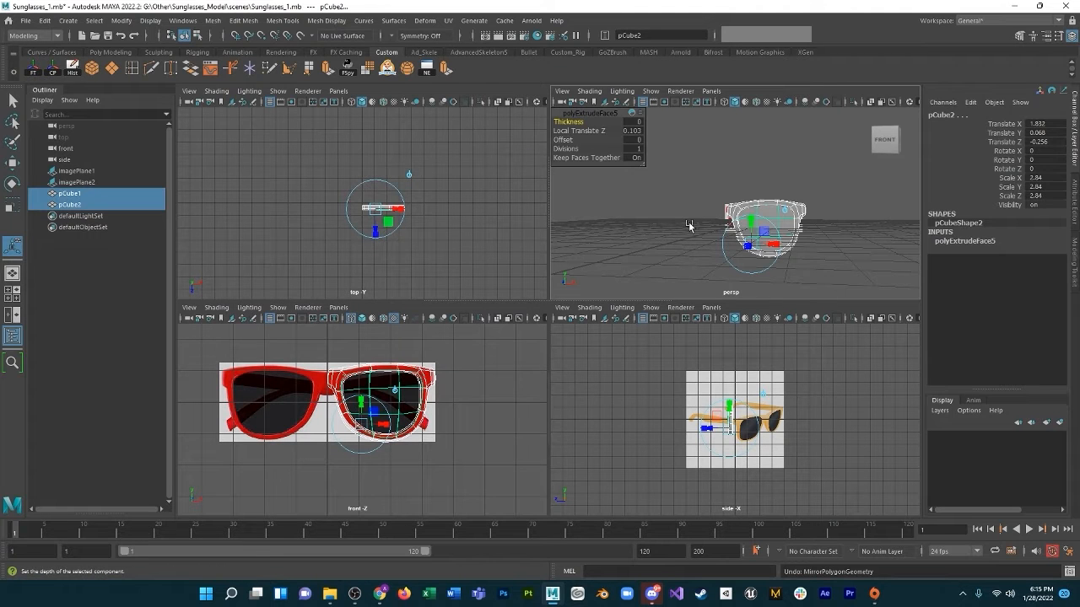
Try mirroring the frame and lens again across the world X axis and examine the nose bridge seam up close.
{"action": "left_click", "coordinate": [214, 20]}
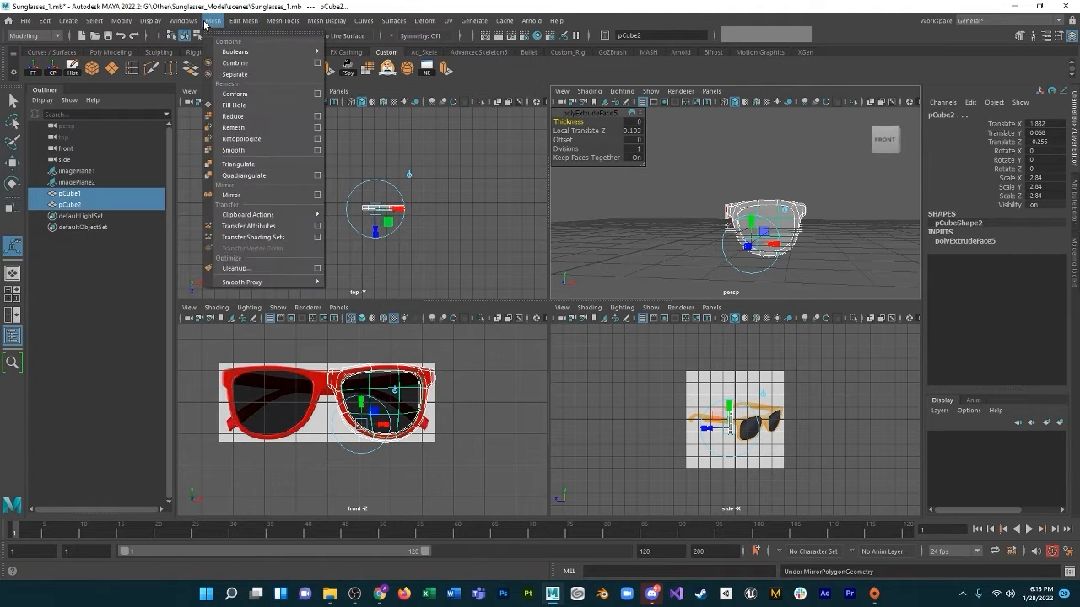
{"action": "left_click", "coordinate": [260, 195]}
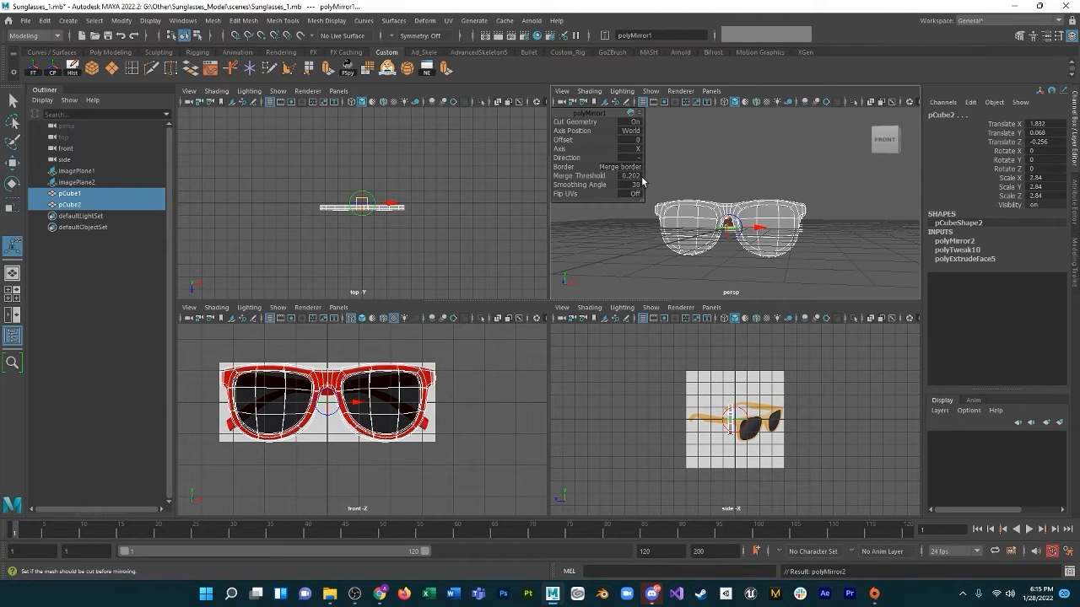
{"action": "scroll", "coordinate": [715, 218], "scroll_direction": "up", "scroll_amount": 5}
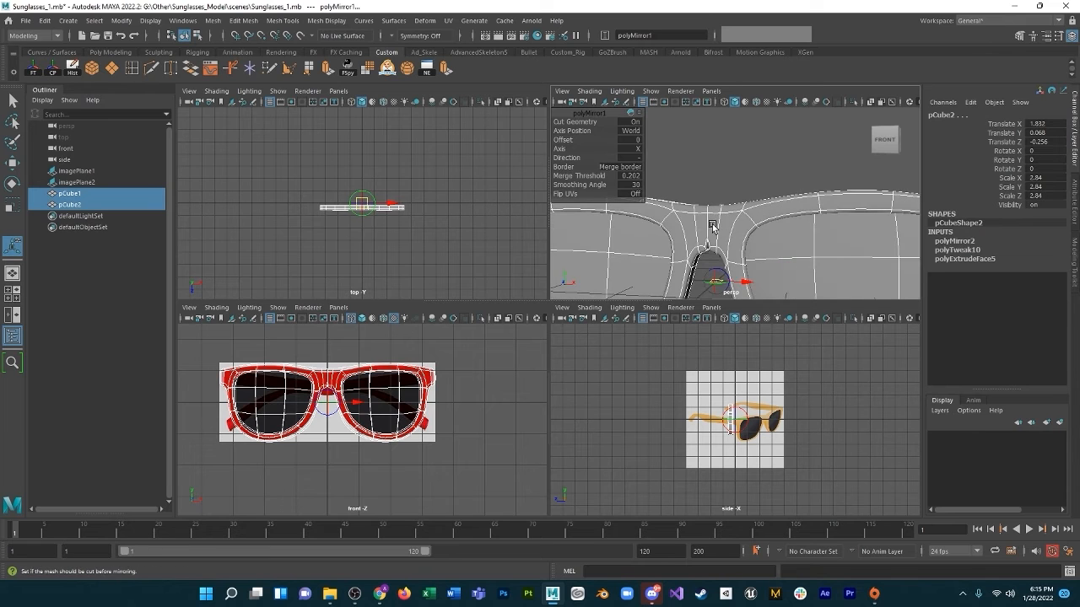
{"action": "scroll", "coordinate": [364, 377], "scroll_direction": "up", "scroll_amount": 2}
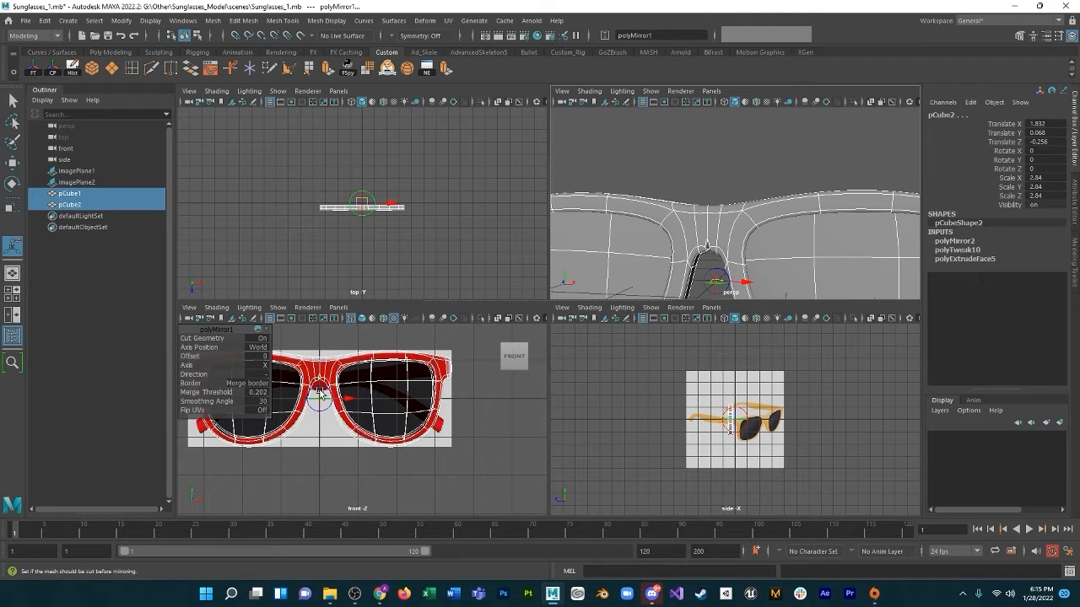
{"action": "scroll", "coordinate": [324, 384], "scroll_direction": "up", "scroll_amount": 4}
{"action": "middle_click_drag", "start_coordinate": [320, 363], "coordinate": [399, 409], "text": "alt"}
{"action": "scroll", "coordinate": [399, 410], "scroll_direction": "up", "scroll_amount": 4}
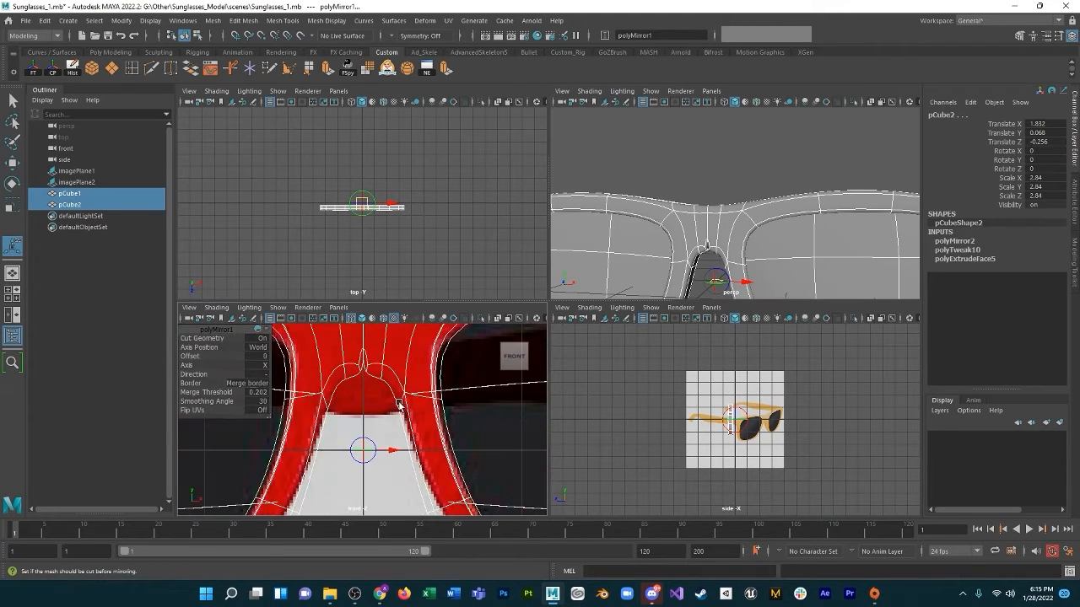
{"action": "key", "text": "space"}
{"action": "middle_click_drag", "start_coordinate": [542, 308], "coordinate": [552, 400], "text": "alt"}
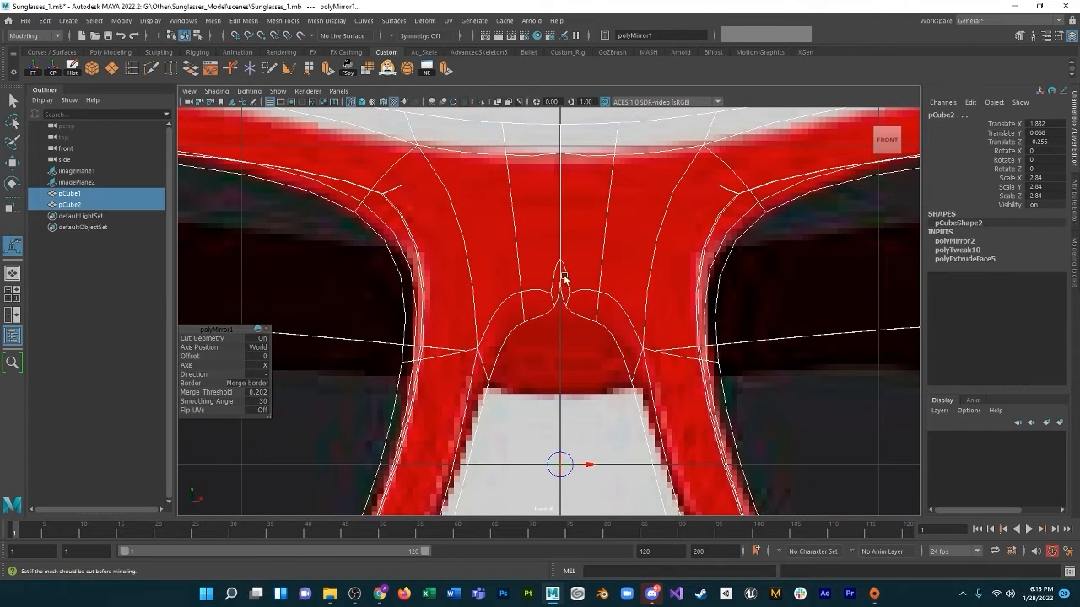
Set the mirror's merge threshold to 10.
{"action": "left_click", "coordinate": [256, 393]}
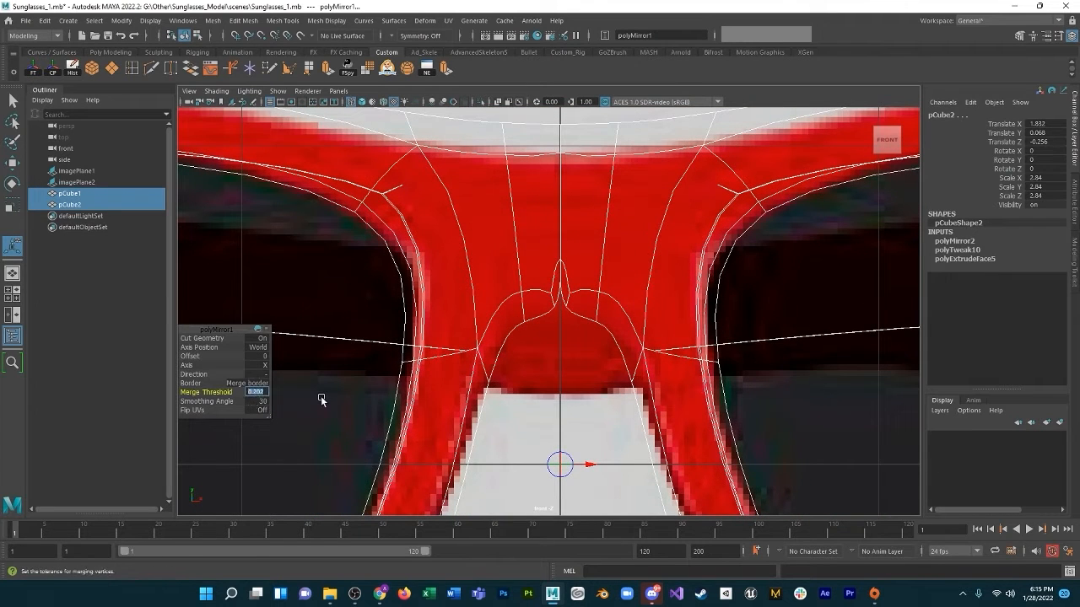
{"action": "key", "text": "BackSpace"}
{"action": "left_click", "coordinate": [256, 392]}
{"action": "left_click", "coordinate": [261, 393]}
{"action": "left_click", "coordinate": [260, 393]}
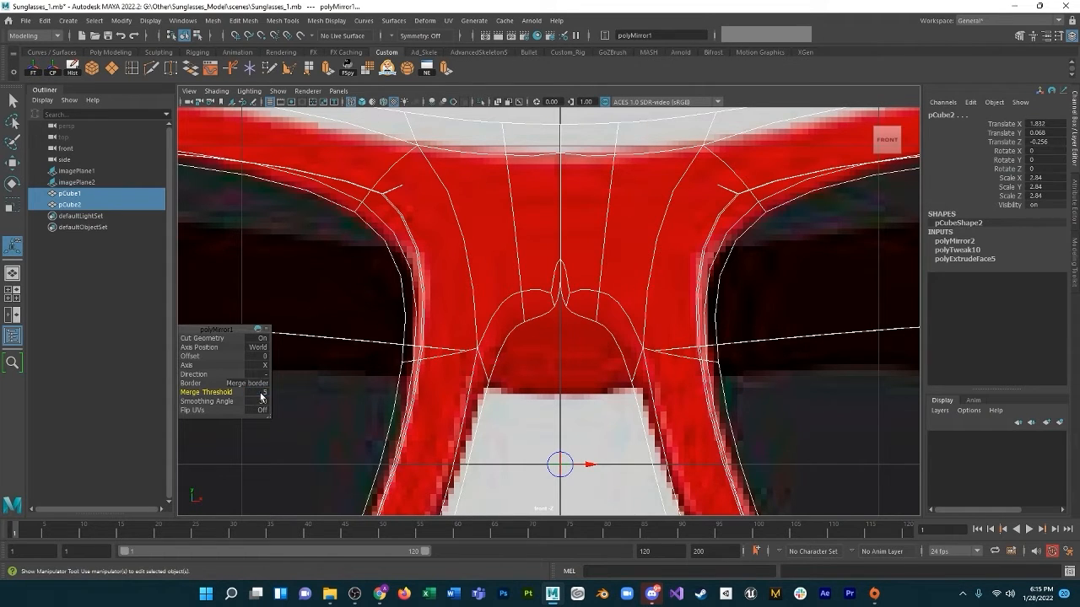
{"action": "left_click", "coordinate": [260, 393]}
{"action": "key", "text": "Return"}
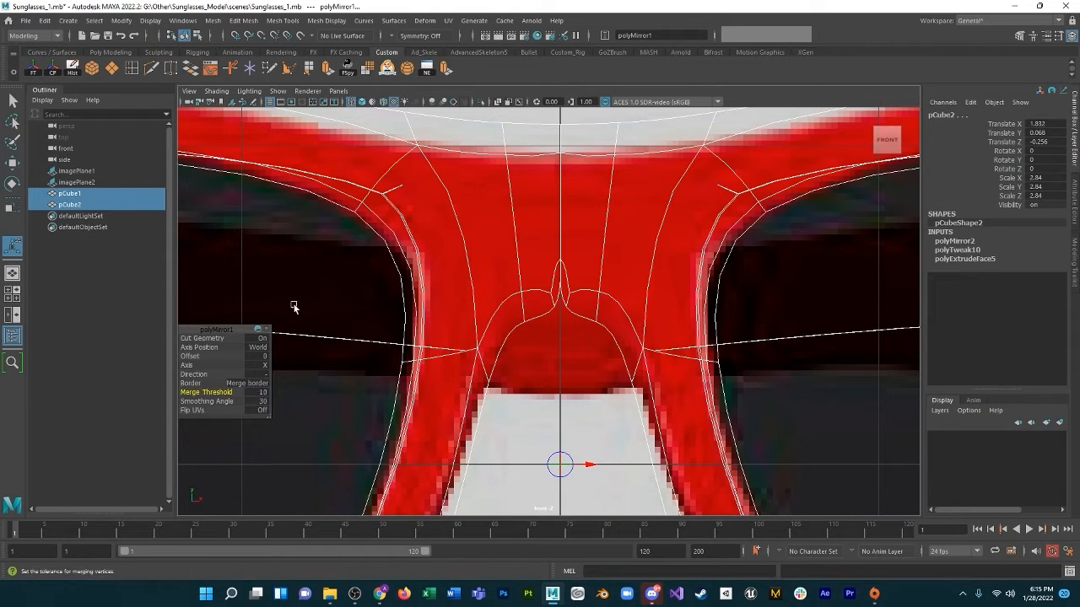
Undo the merge threshold change and the mirror of the frame and lens.
{"action": "left_click", "coordinate": [537, 408]}
{"action": "key", "text": "ctrl+z"}
{"action": "key", "text": "ctrl+z"}
{"action": "key", "text": "ctrl+z"}
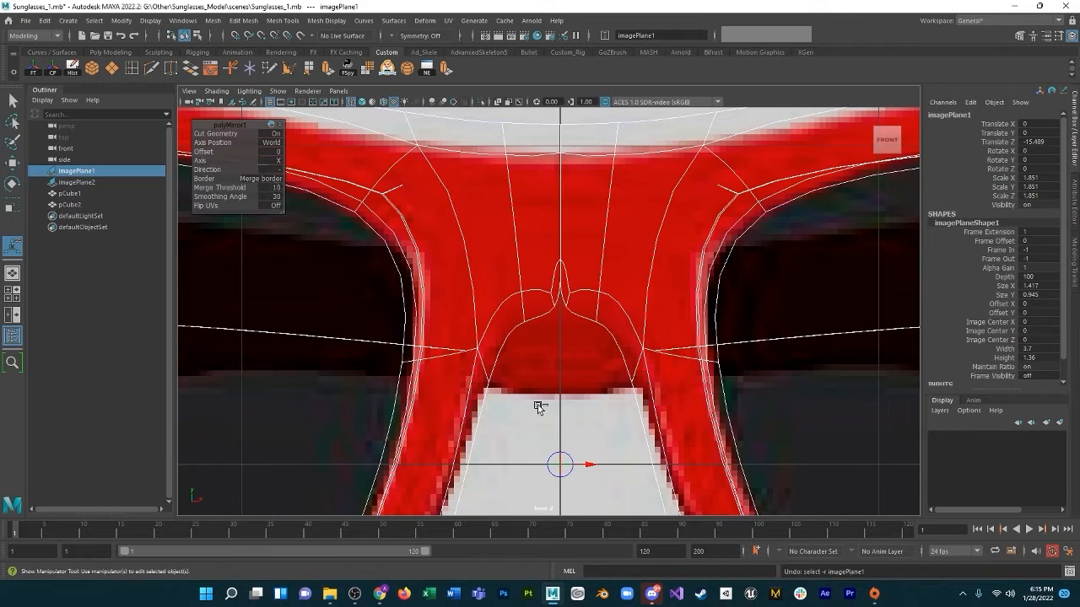
{"action": "key", "text": "ctrl+z"}
{"action": "key", "text": "ctrl+z"}
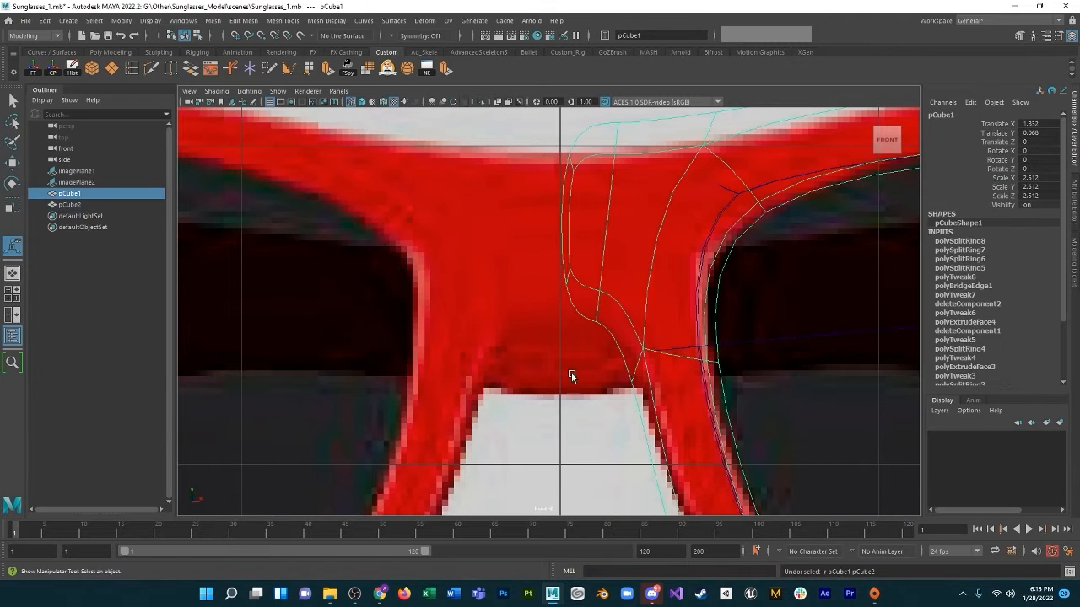
Move the frame's inner nose bridge vertices onto the vertical center line in the front view, then return to object mode.
{"action": "scroll", "coordinate": [588, 292], "scroll_direction": "down", "scroll_amount": 8}
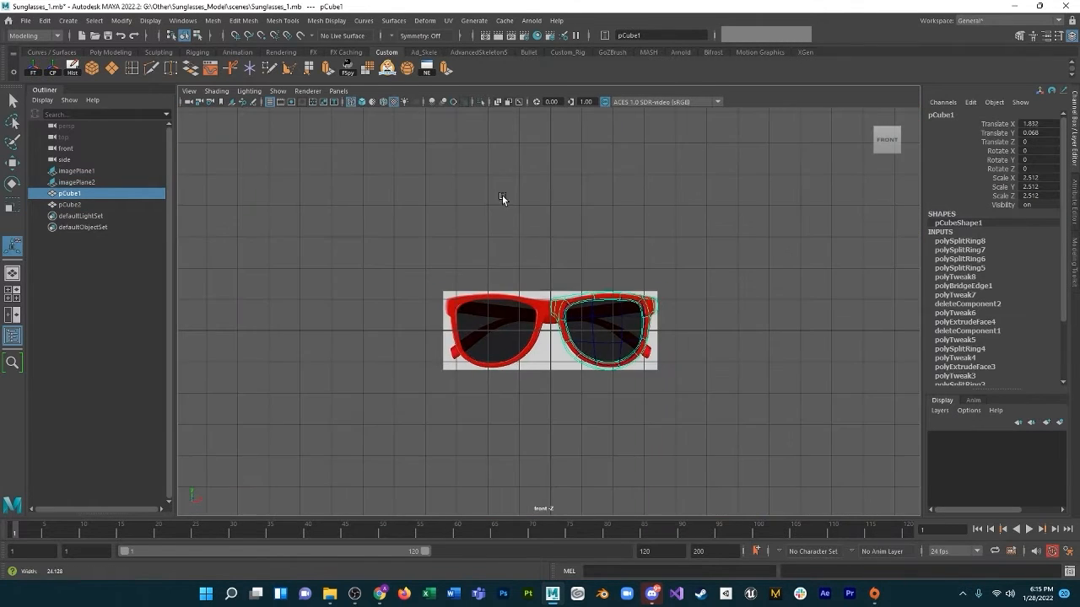
{"action": "scroll", "coordinate": [649, 426], "scroll_direction": "up", "scroll_amount": 3}
{"action": "scroll", "coordinate": [641, 337], "scroll_direction": "up", "scroll_amount": 5}
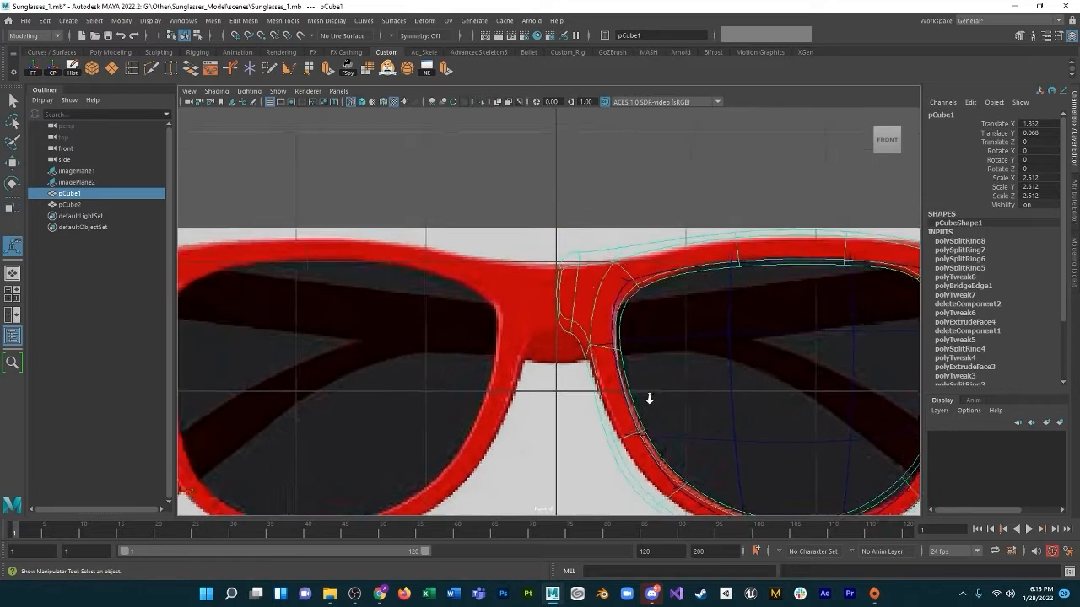
{"action": "right_click", "coordinate": [567, 318]}
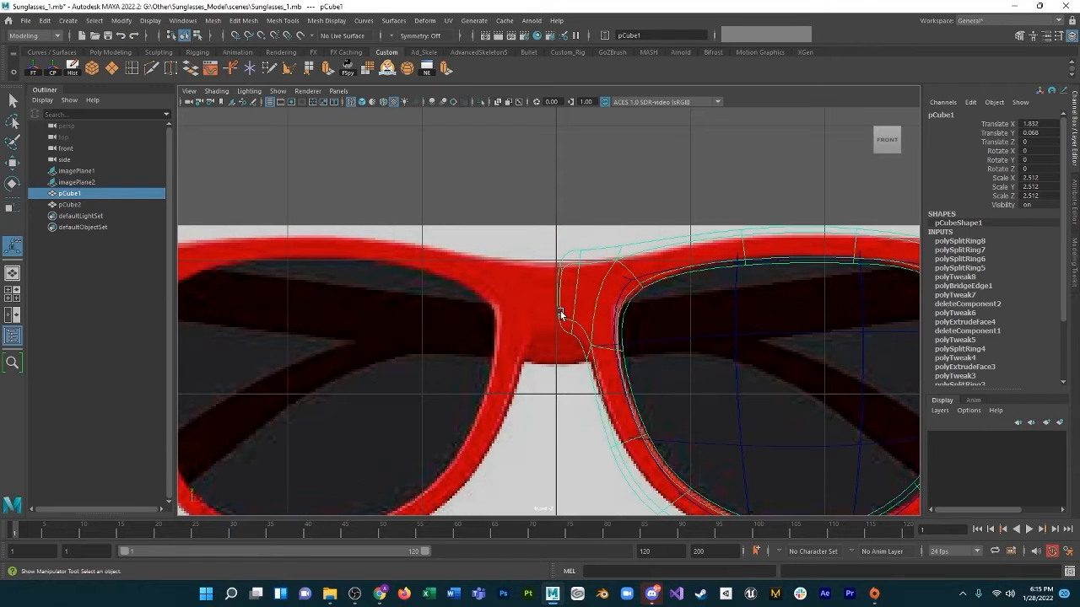
{"action": "right_click_drag", "start_coordinate": [562, 314], "coordinate": [523, 298]}
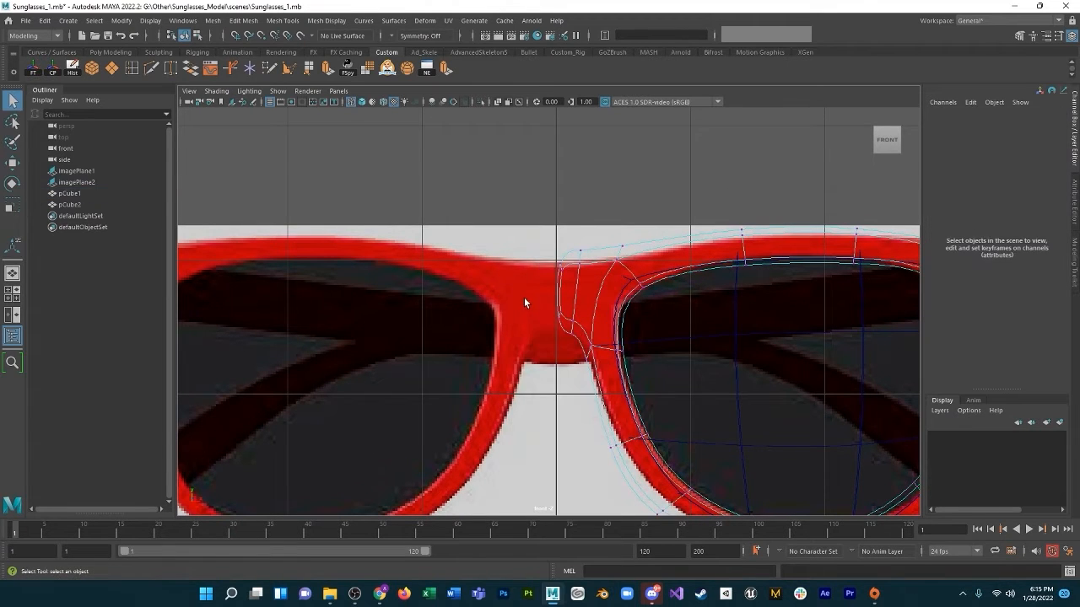
{"action": "left_click", "coordinate": [564, 333]}
{"action": "key", "text": "w"}
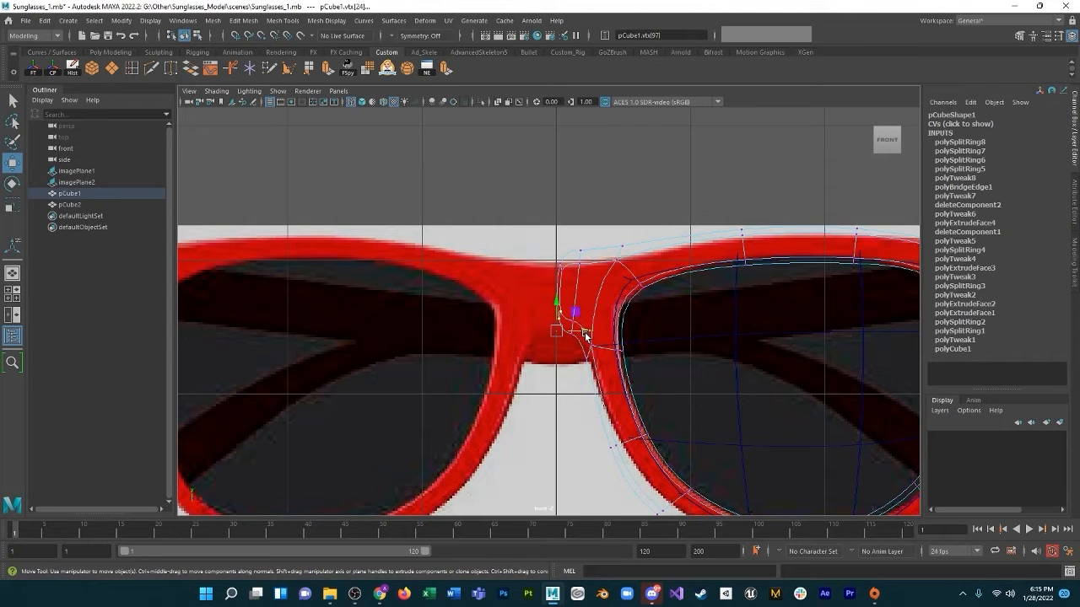
{"action": "right_click", "coordinate": [601, 291]}
{"action": "left_click", "coordinate": [585, 281]}
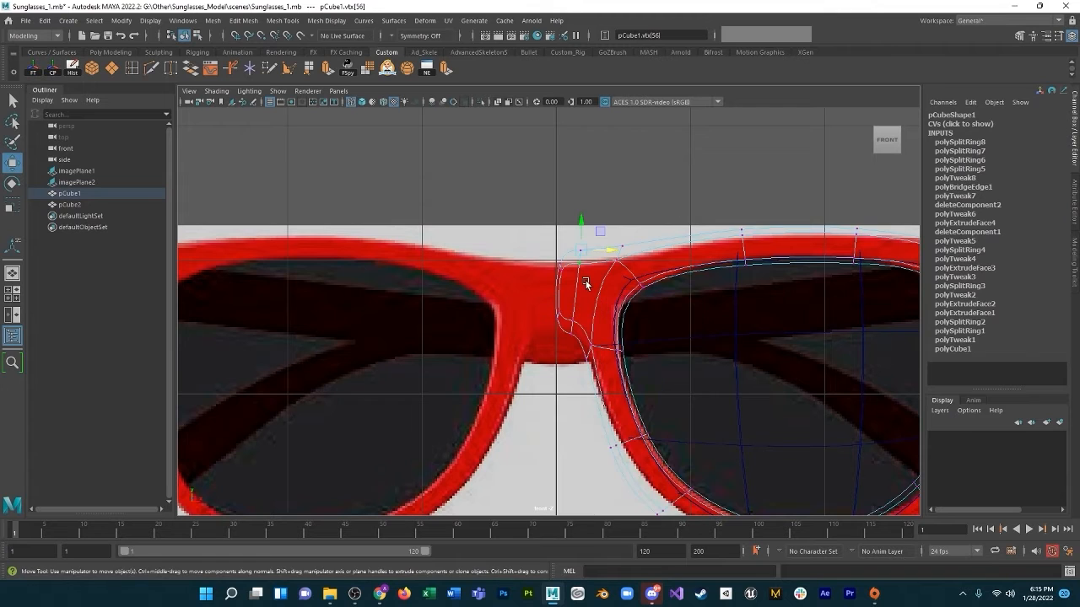
{"action": "right_click", "coordinate": [586, 281]}
{"action": "left_click", "coordinate": [577, 299]}
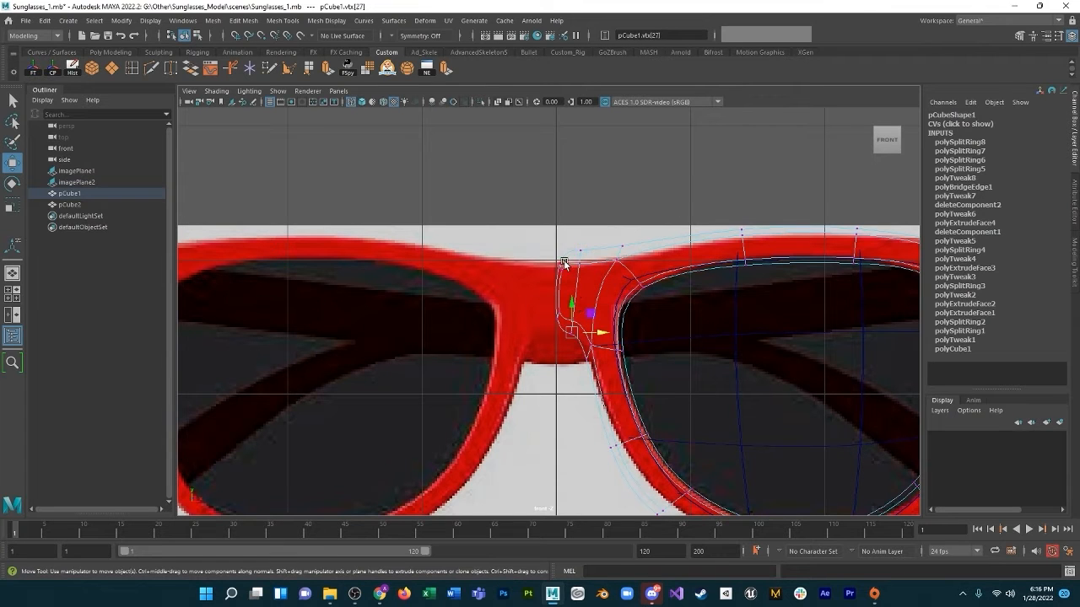
{"action": "left_click", "coordinate": [569, 263]}
{"action": "right_click", "coordinate": [573, 265]}
{"action": "left_click", "coordinate": [598, 253]}
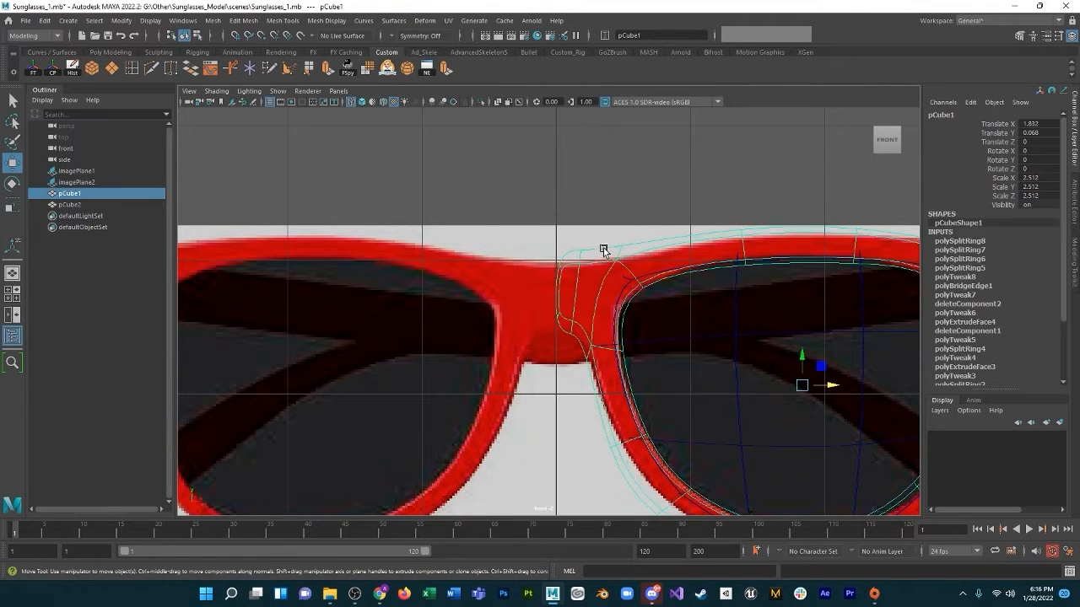
Mirror the frame and the lens together across the world X axis to complete the front of the sunglasses.
{"action": "left_click", "coordinate": [665, 359], "text": "shift"}
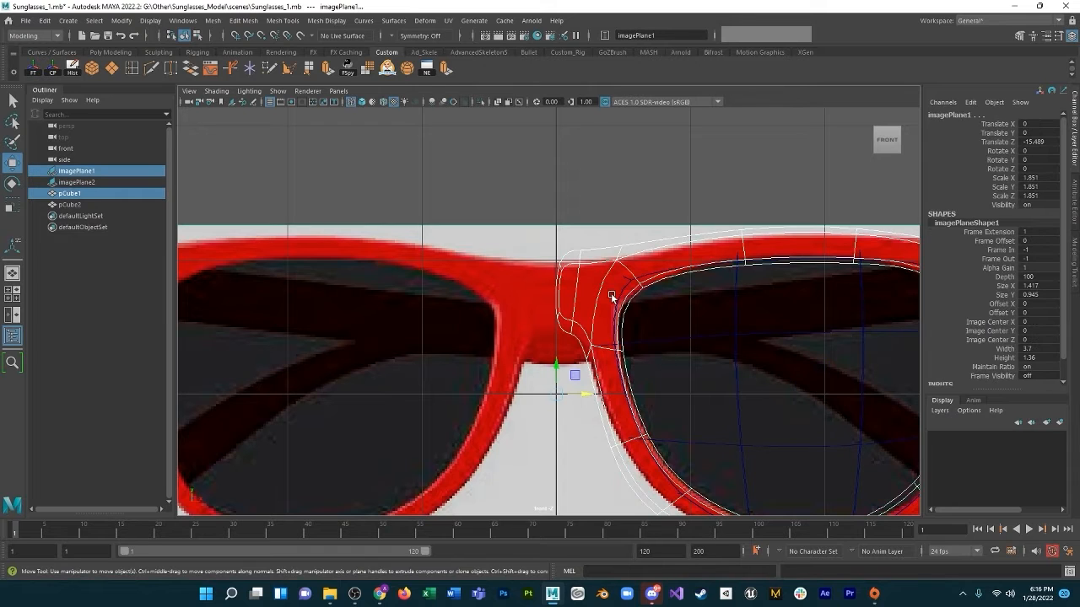
{"action": "left_click", "coordinate": [737, 377], "text": "shift"}
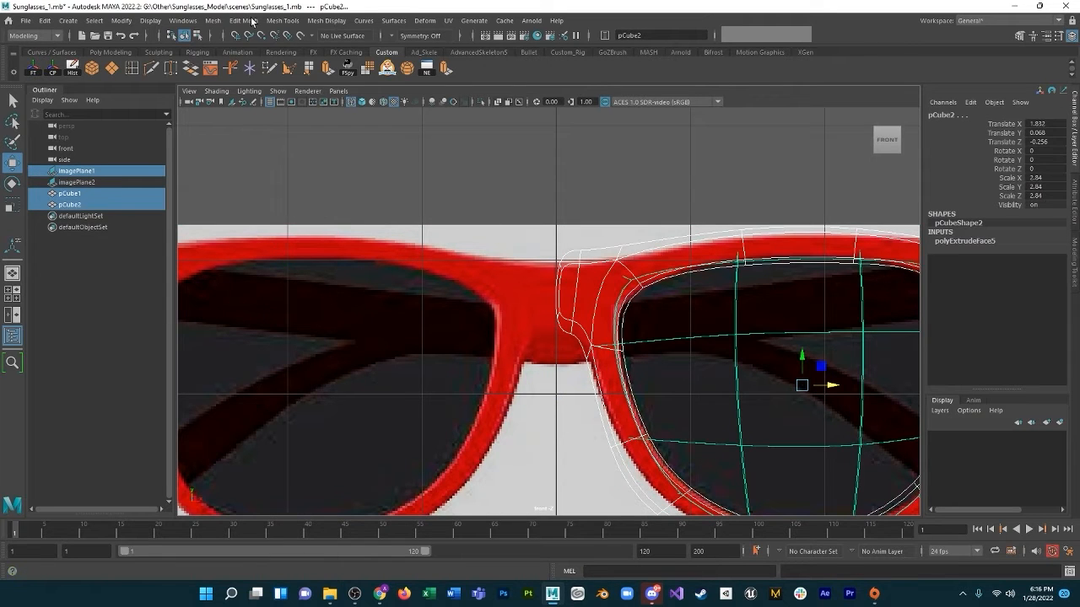
{"action": "left_click", "coordinate": [222, 22]}
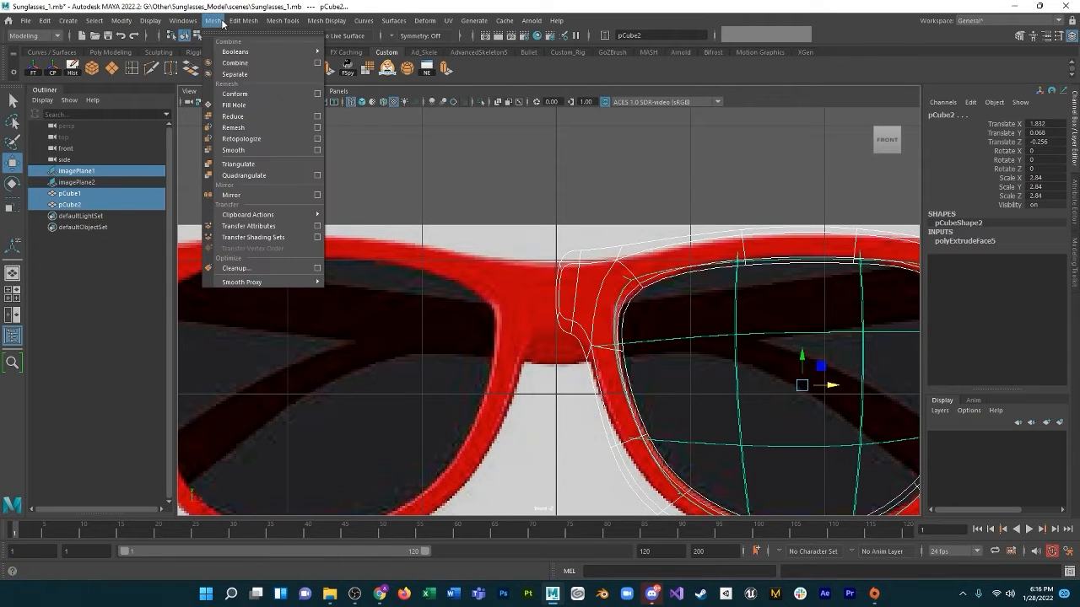
{"action": "left_click", "coordinate": [251, 194]}
{"action": "scroll", "coordinate": [583, 309], "scroll_direction": "up", "scroll_amount": 5}
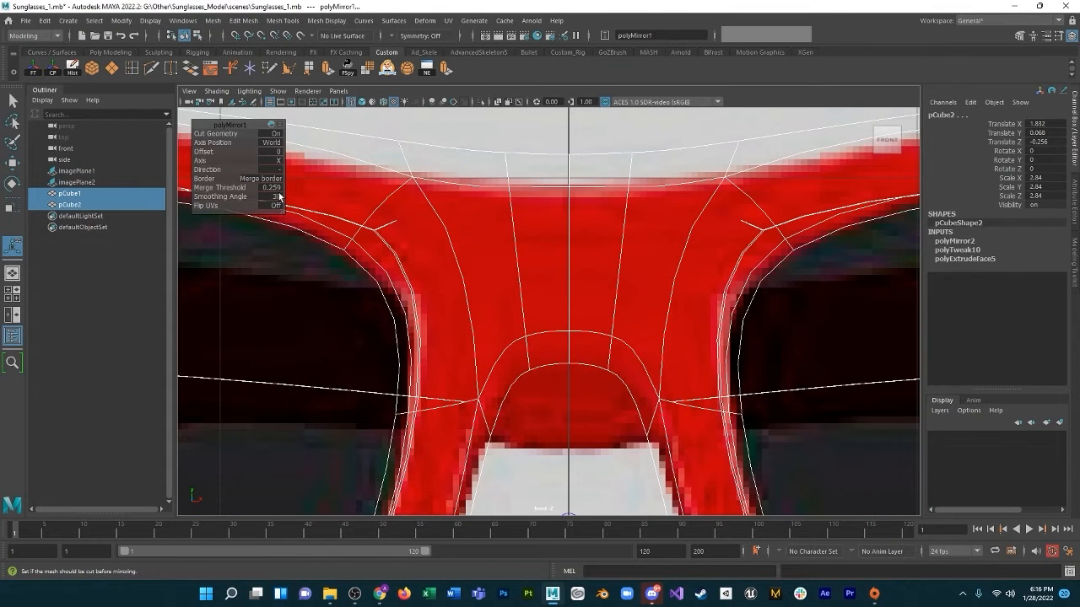
{"action": "scroll", "coordinate": [576, 316], "scroll_direction": "down", "scroll_amount": 10}
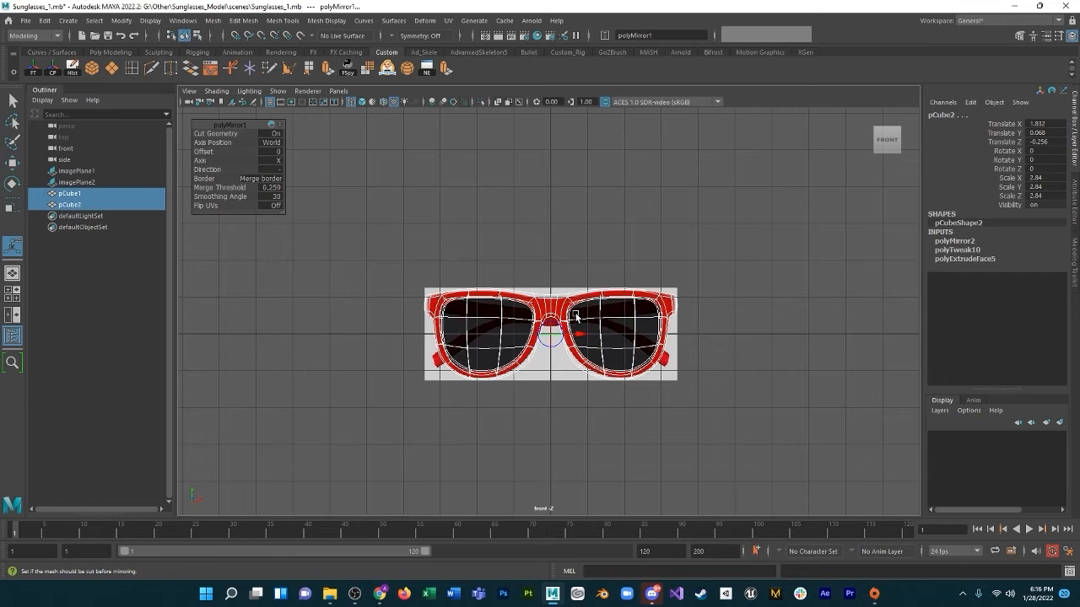
{"action": "key", "text": "space"}
{"action": "scroll", "coordinate": [707, 204], "scroll_direction": "down", "scroll_amount": 3}
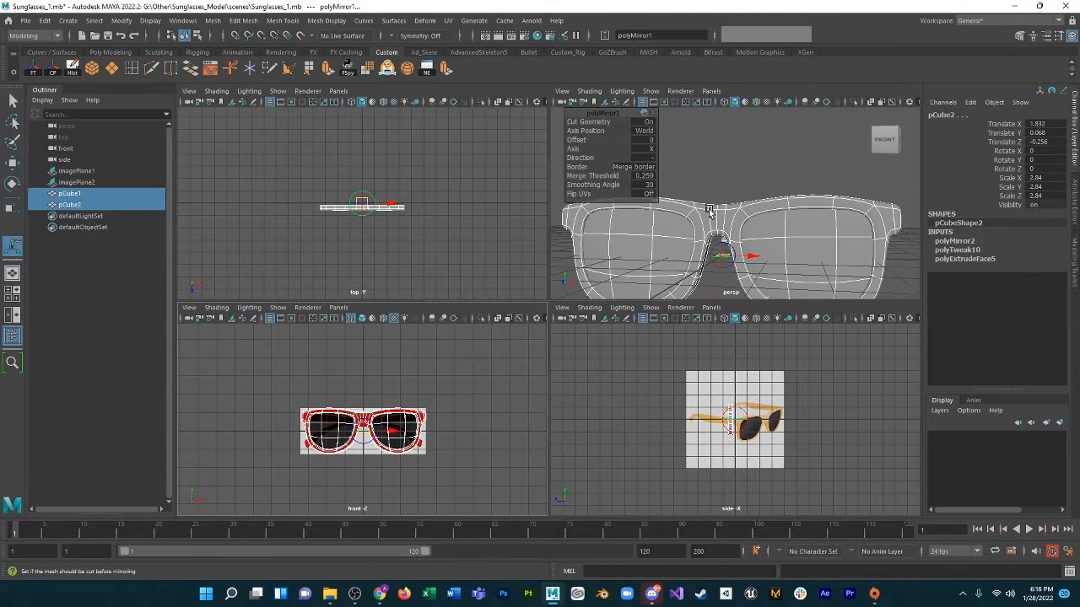
{"action": "left_click_drag", "start_coordinate": [708, 211], "coordinate": [670, 258], "text": "alt"}
{"action": "middle_click_drag", "start_coordinate": [669, 258], "coordinate": [785, 250], "text": "alt"}
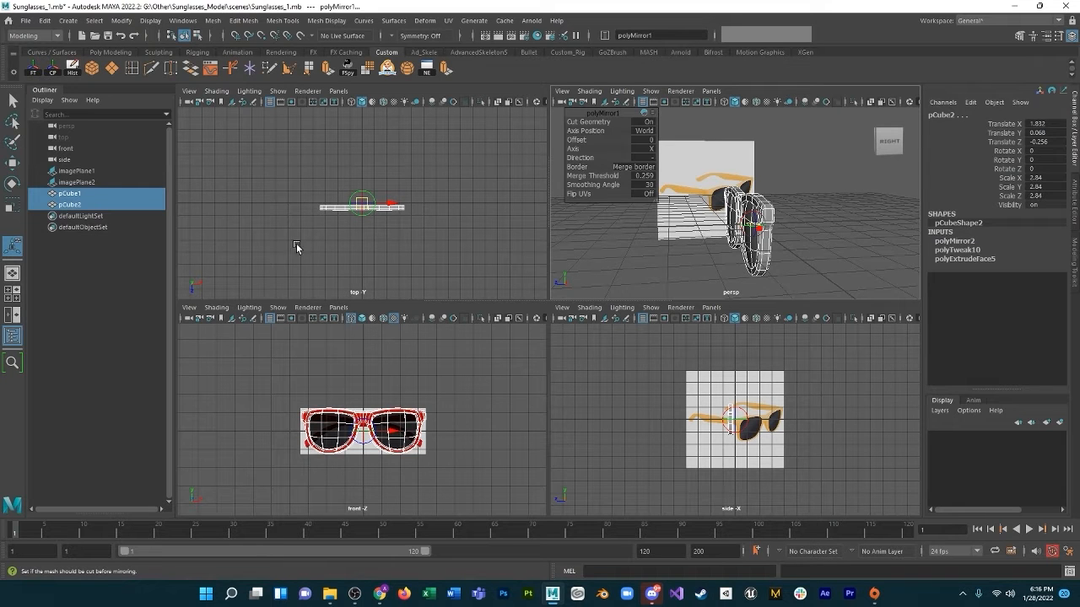
Rename the mirrored frame object to Frames and the lens object to Lens.
{"action": "left_click", "coordinate": [73, 195]}
{"action": "double_click", "coordinate": [75, 196]}
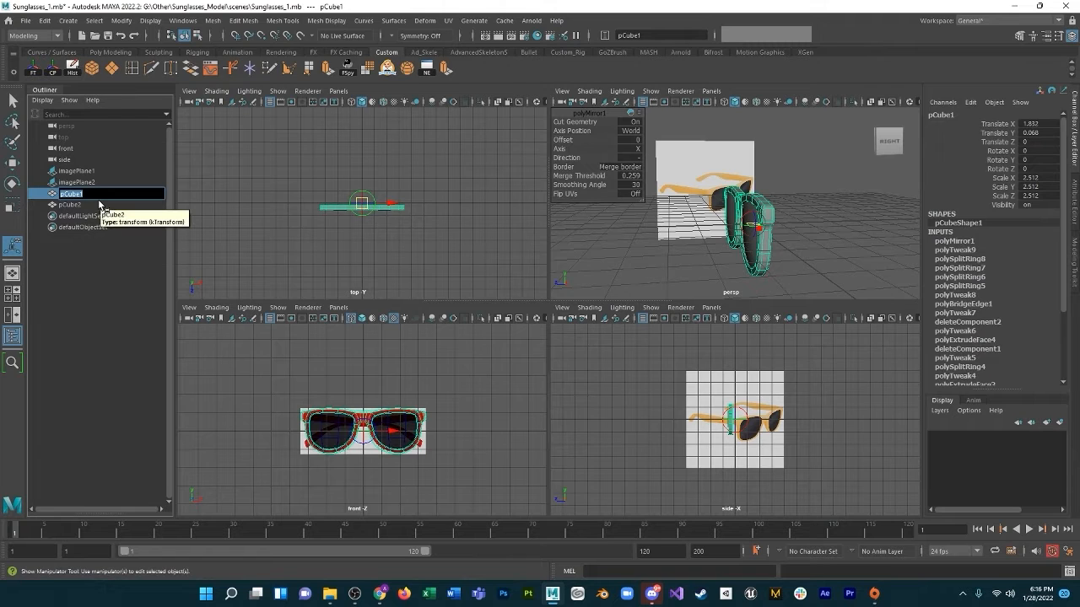
{"action": "type", "text": "Frames"}
{"action": "key", "text": "Return"}
{"action": "left_click", "coordinate": [76, 204]}
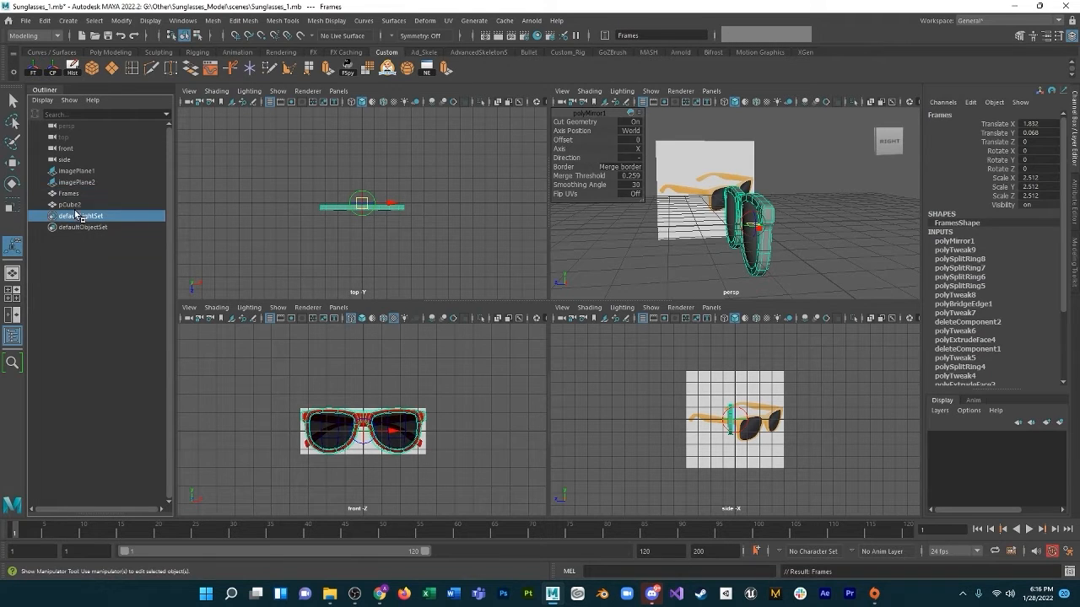
{"action": "double_click", "coordinate": [76, 205]}
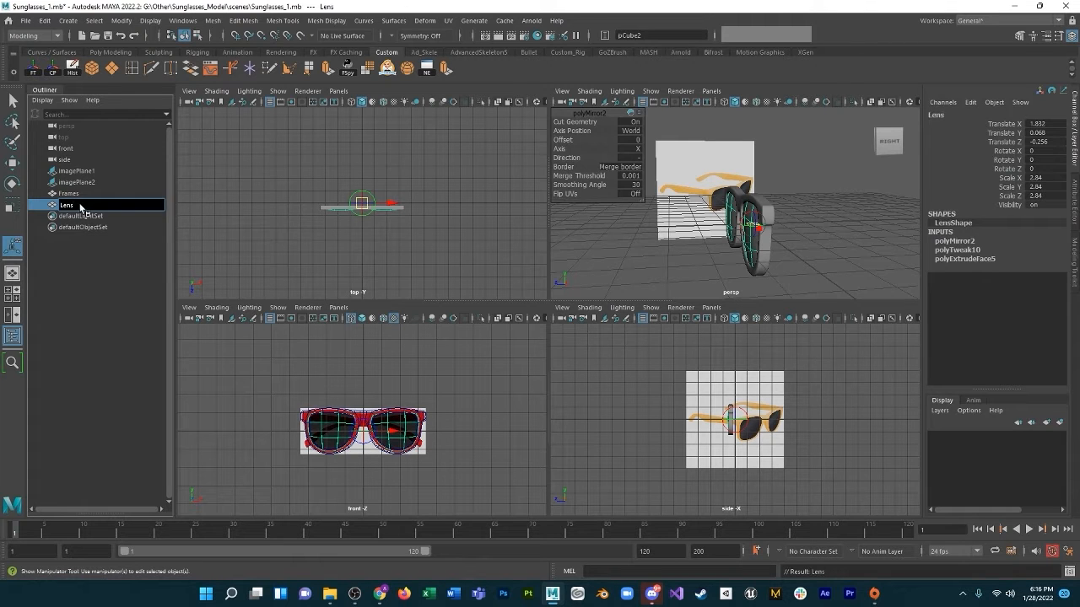
{"action": "key", "text": "Return"}
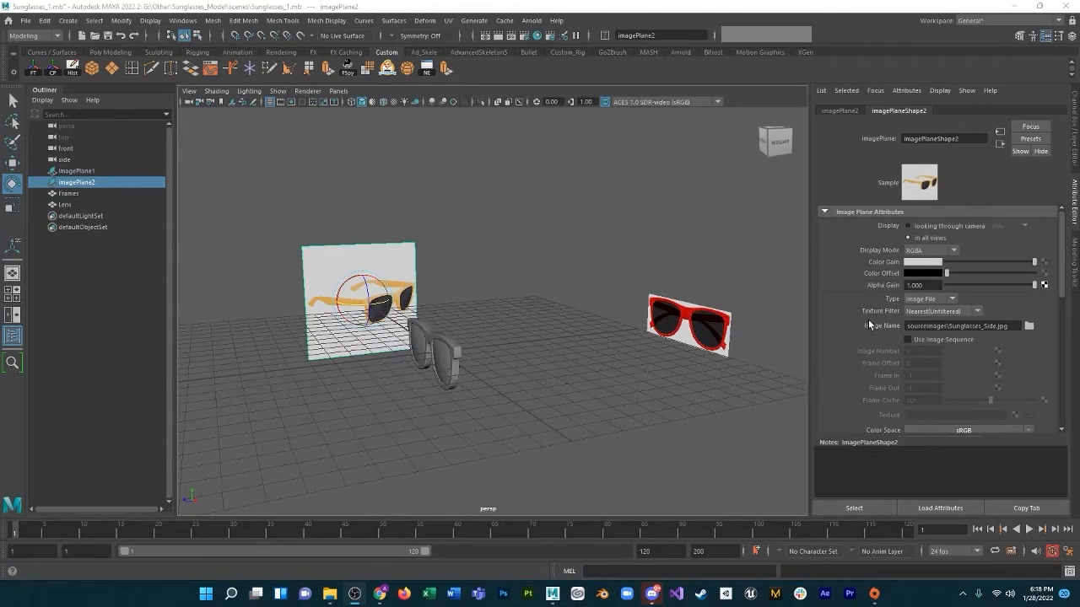
Turn the side-view reference image plane around so the glasses face the other way, setting its Rotate Y to 280.
{"action": "left_click", "coordinate": [477, 257]}
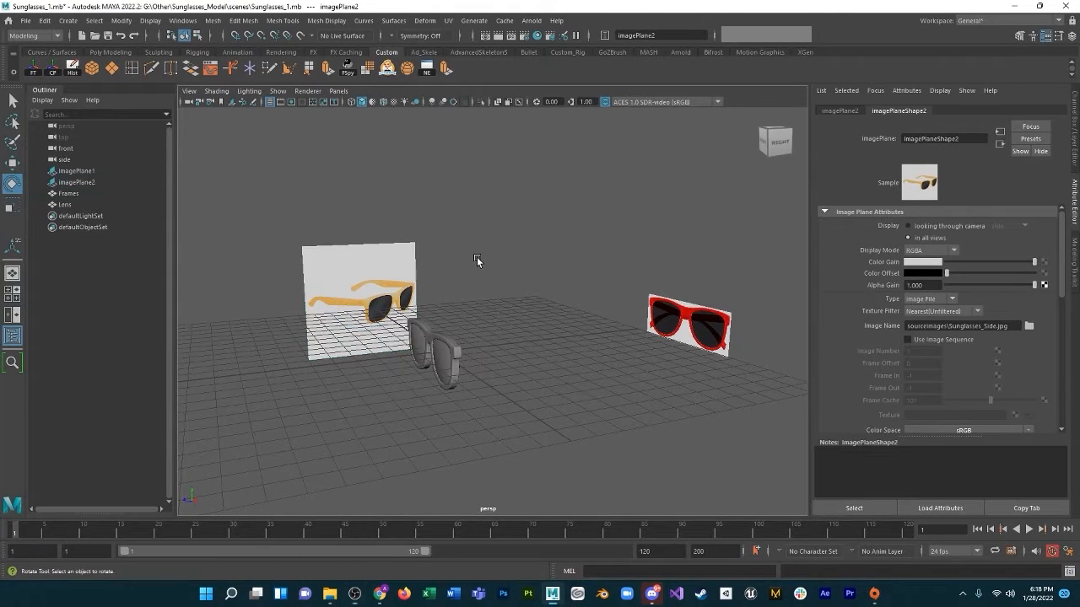
{"action": "left_click", "coordinate": [369, 272]}
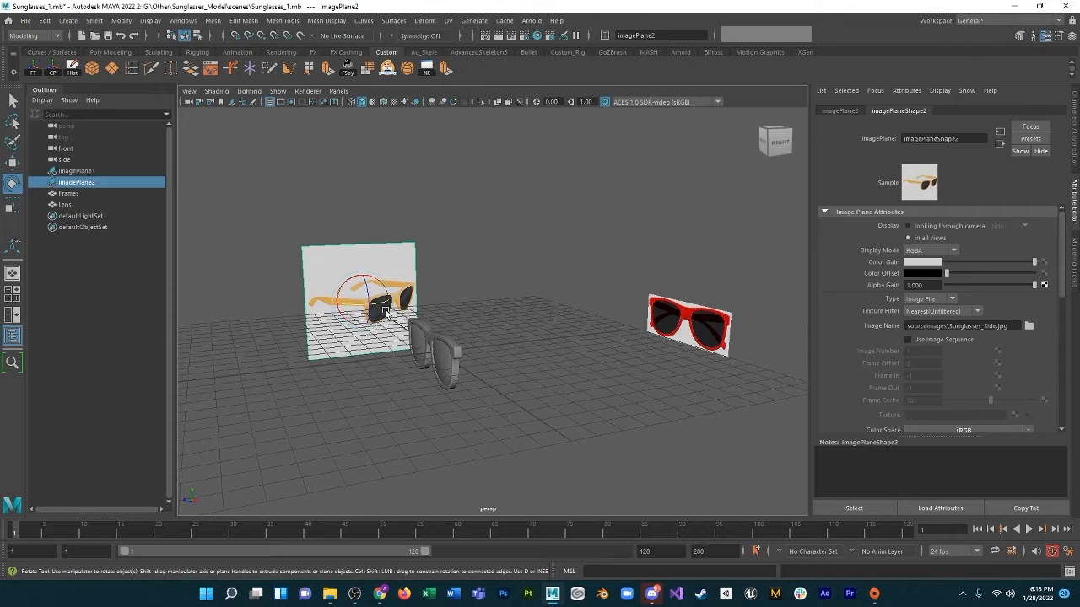
{"action": "left_click_drag", "start_coordinate": [346, 302], "coordinate": [384, 302]}
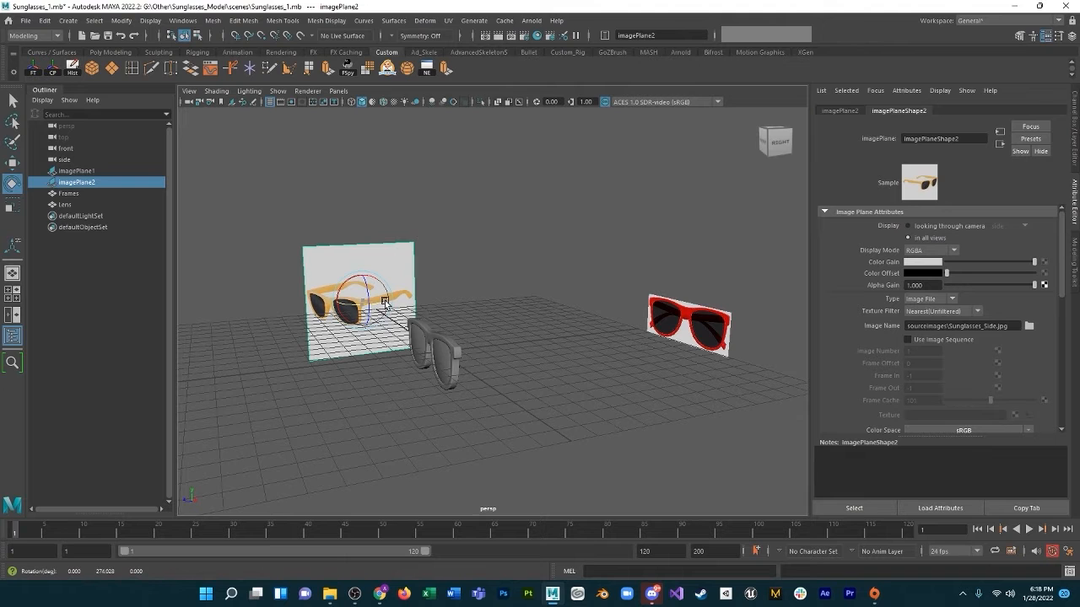
{"action": "left_click", "coordinate": [1074, 115]}
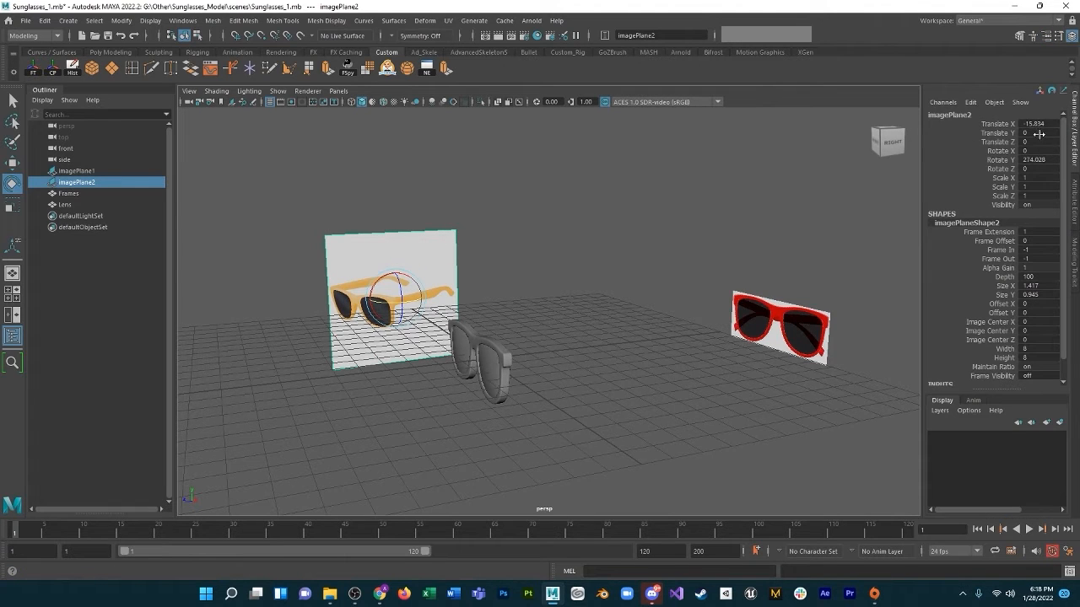
{"action": "double_click", "coordinate": [1033, 159]}
{"action": "key", "text": "Return"}
{"action": "left_click_drag", "start_coordinate": [784, 290], "coordinate": [539, 343], "text": "alt"}
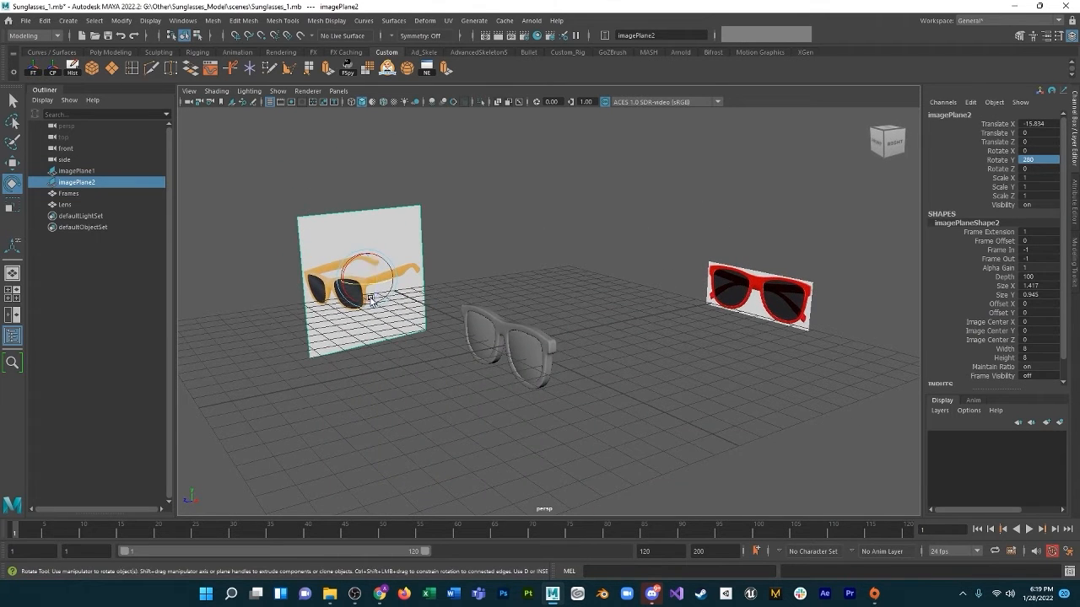
Move the side reference image plane farther behind the glasses, to about -19.09 on X.
{"action": "double_click", "coordinate": [1037, 123]}
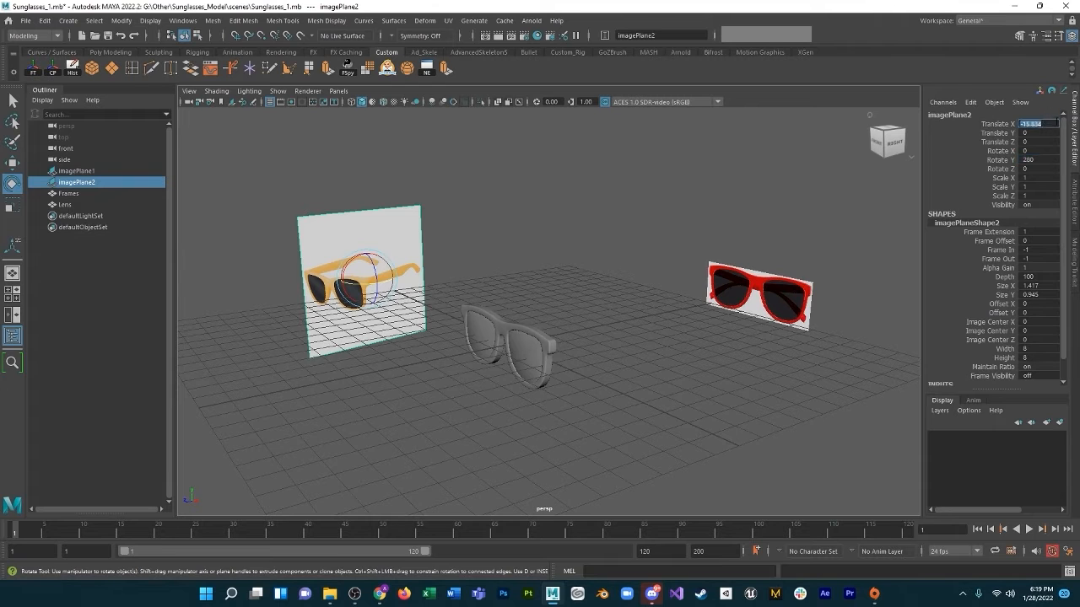
{"action": "left_click", "coordinate": [402, 242]}
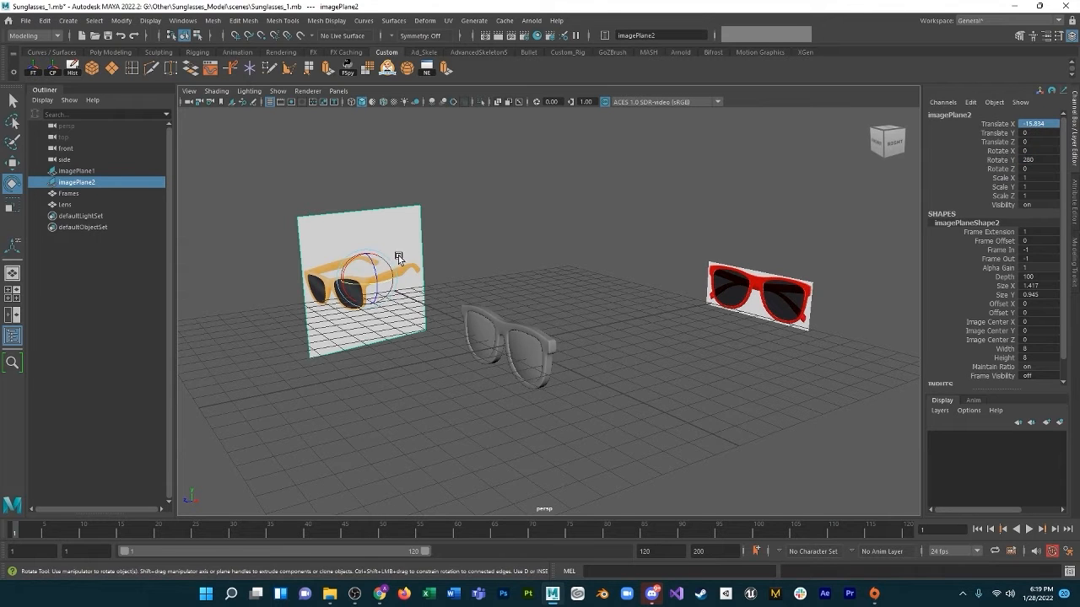
{"action": "key", "text": "w"}
{"action": "left_click_drag", "start_coordinate": [388, 284], "coordinate": [368, 268]}
{"action": "mouse_move", "coordinate": [469, 320]}
{"action": "left_mouse_down", "text": "alt"}
{"action": "mouse_move", "coordinate": [352, 275]}
{"action": "mouse_move", "coordinate": [495, 403]}
{"action": "mouse_move", "coordinate": [464, 312]}
{"action": "mouse_move", "coordinate": [504, 337]}
{"action": "mouse_move", "coordinate": [511, 318]}
{"action": "mouse_move", "coordinate": [501, 300]}
{"action": "mouse_move", "coordinate": [490, 339]}
{"action": "mouse_move", "coordinate": [480, 337]}
{"action": "left_mouse_up", "text": "alt"}
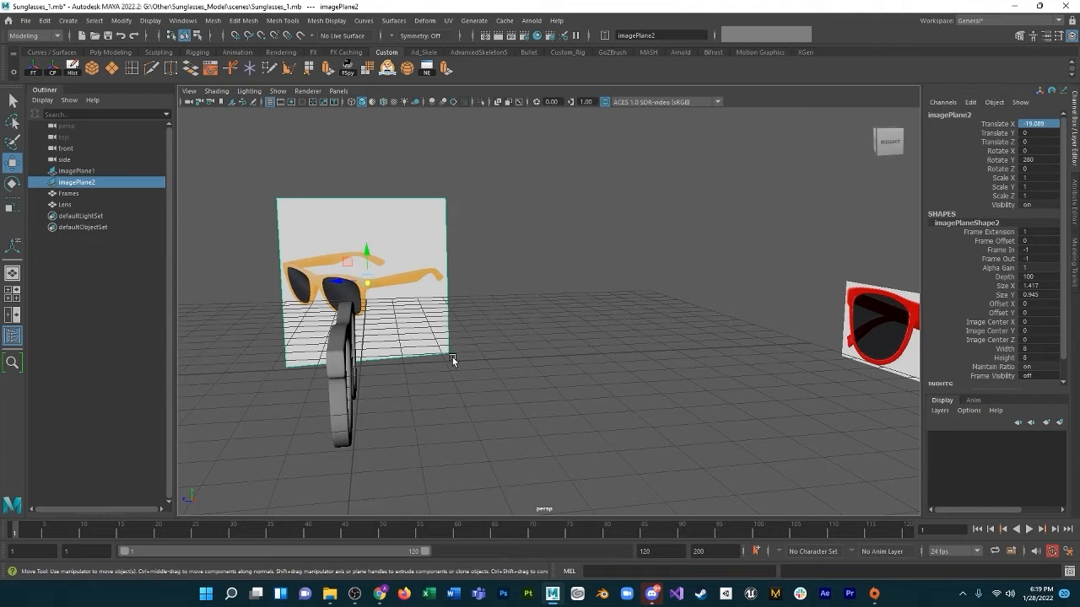
{"action": "left_click_drag", "start_coordinate": [461, 366], "coordinate": [504, 351], "text": "alt"}
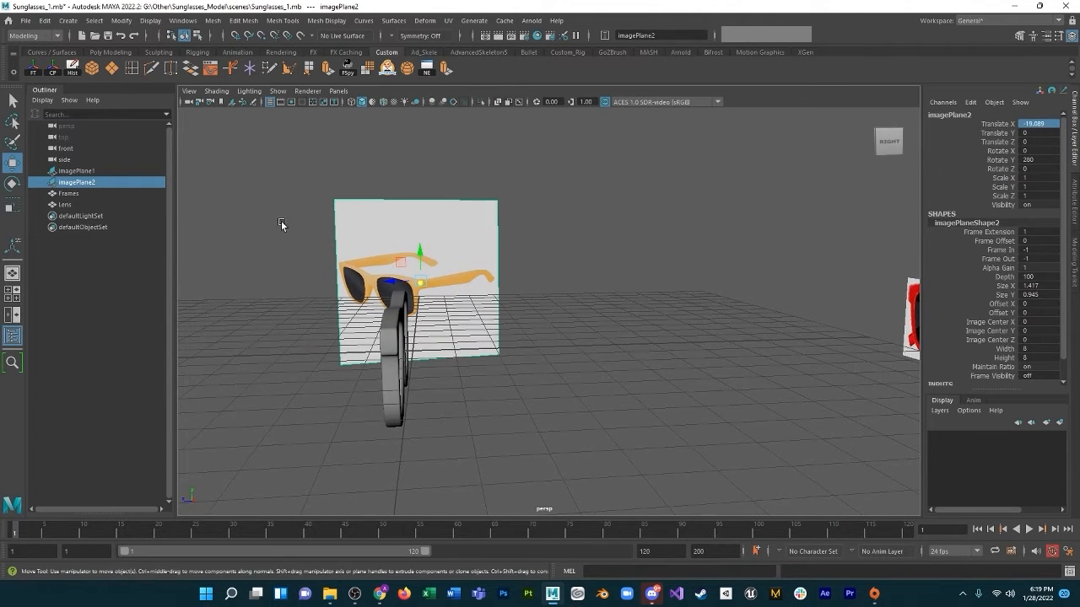
Create a polygon cube, scale it uniformly to about 0.41 and shift it to the frame's outer side at about X 3.04.
{"action": "left_click", "coordinate": [67, 20]}
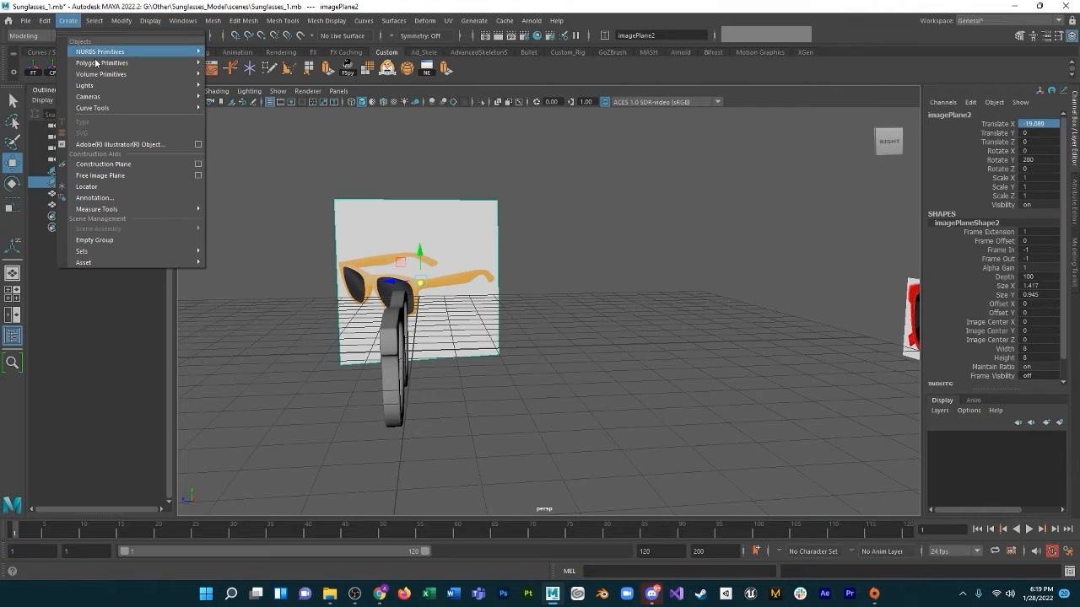
{"action": "mouse_move", "coordinate": [192, 64]}
{"action": "left_click", "coordinate": [251, 74]}
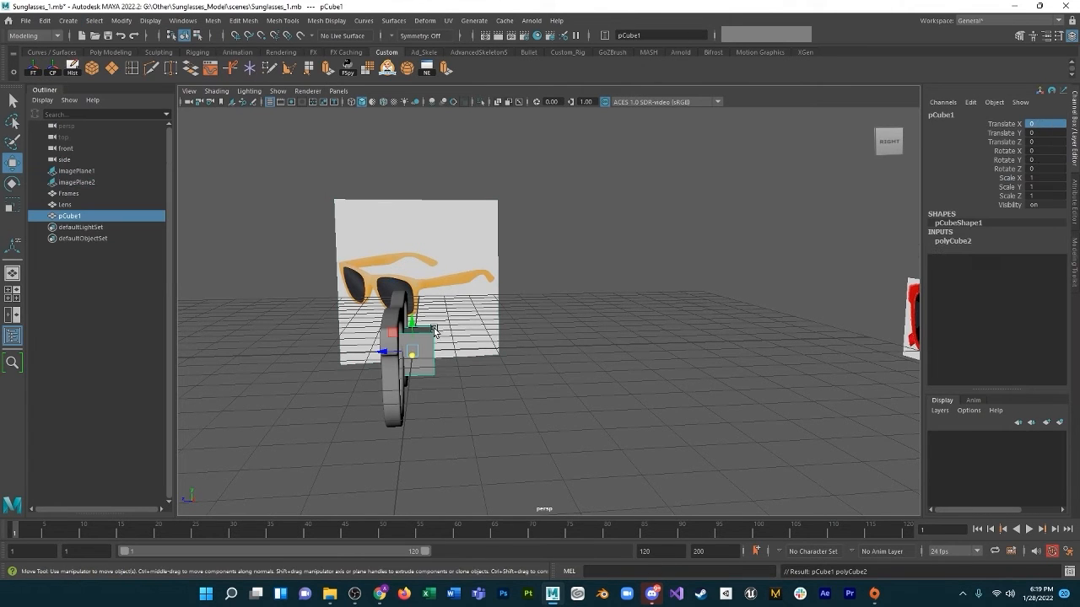
{"action": "key", "text": "e"}
{"action": "key", "text": "r"}
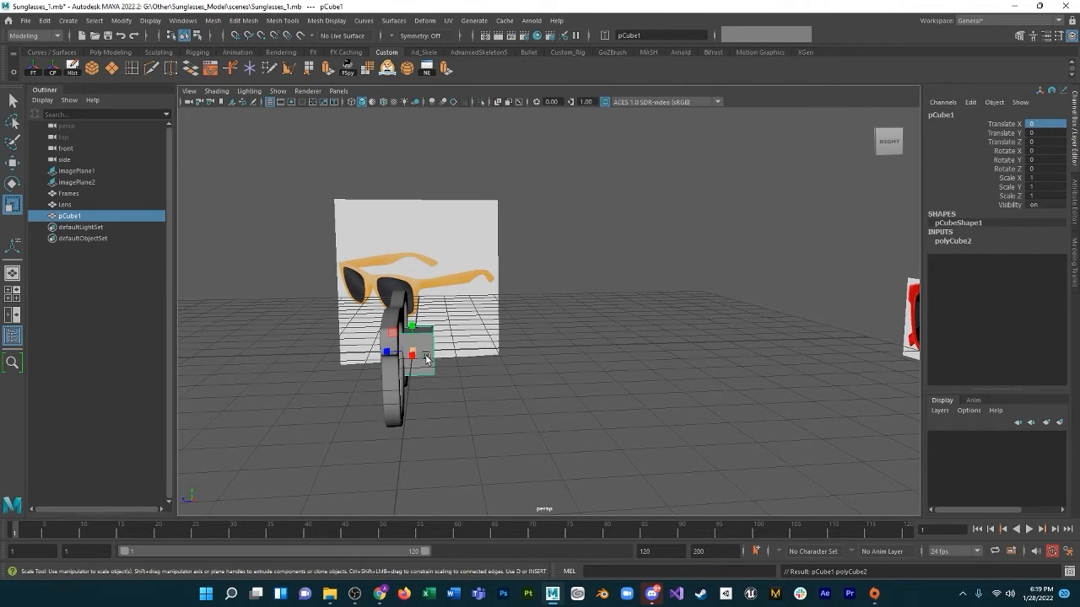
{"action": "key", "text": "w"}
{"action": "left_click_drag", "start_coordinate": [445, 371], "coordinate": [350, 418], "text": "alt"}
{"action": "key", "text": "e"}
{"action": "key", "text": "r"}
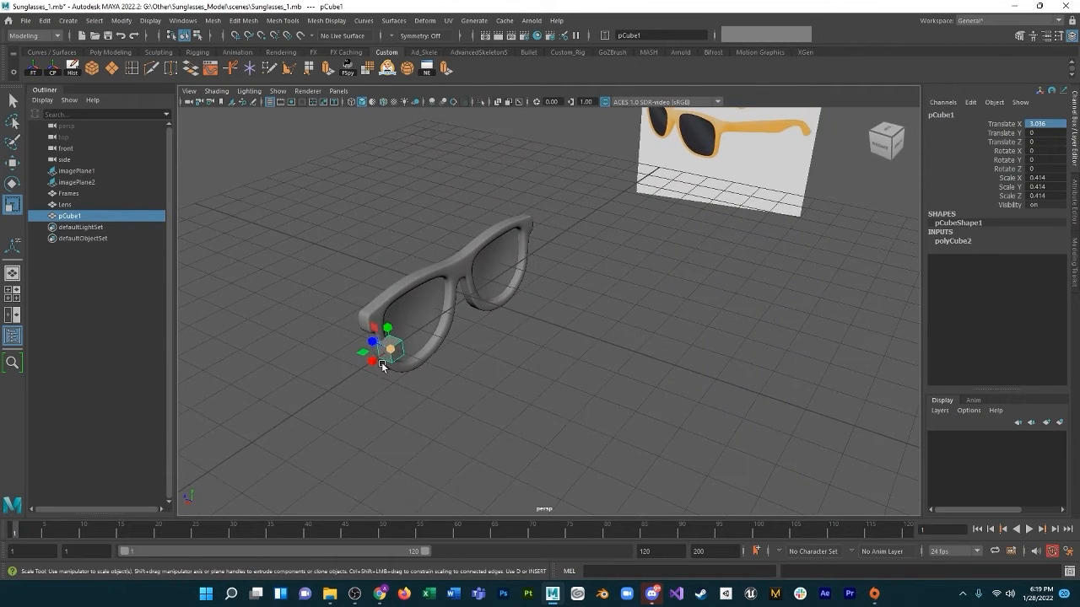
Scale the cube to about 0.54 and place it behind the frame's upper outer corner at about X 3.24, Y 0.8, Z -0.09.
{"action": "left_click_drag", "start_coordinate": [382, 364], "coordinate": [422, 355], "text": "alt"}
{"action": "key", "text": "w"}
{"action": "middle_click_drag", "start_coordinate": [422, 355], "coordinate": [413, 451], "text": "alt"}
{"action": "left_click_drag", "start_coordinate": [354, 397], "coordinate": [421, 408]}
{"action": "key", "text": "space"}
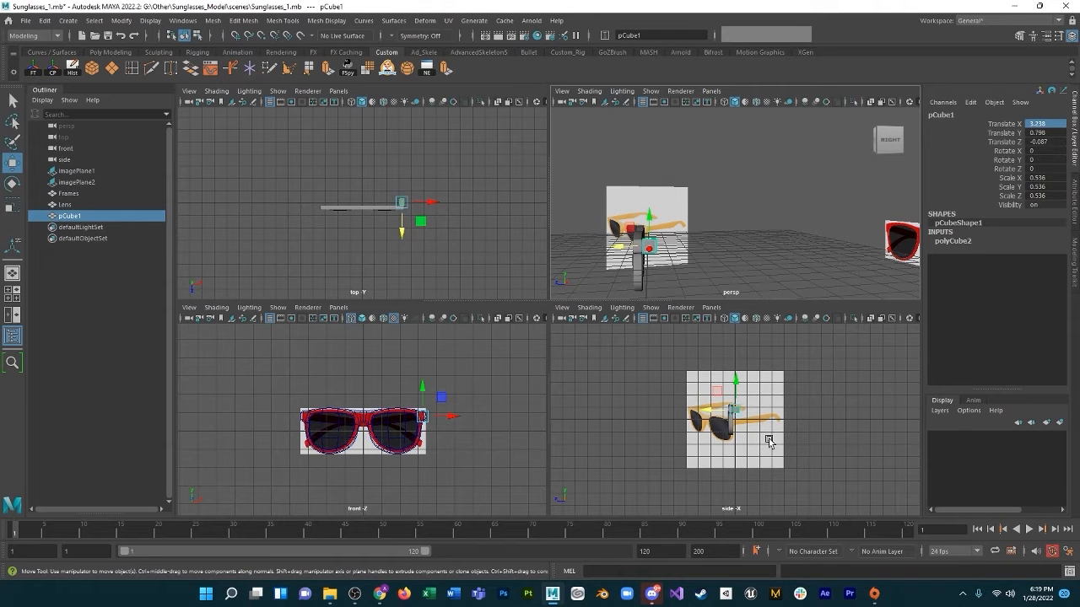
In the side view, slide the side reference image plane clear of the model to about 5.06 on Z.
{"action": "key", "text": "space"}
{"action": "left_click", "coordinate": [609, 368]}
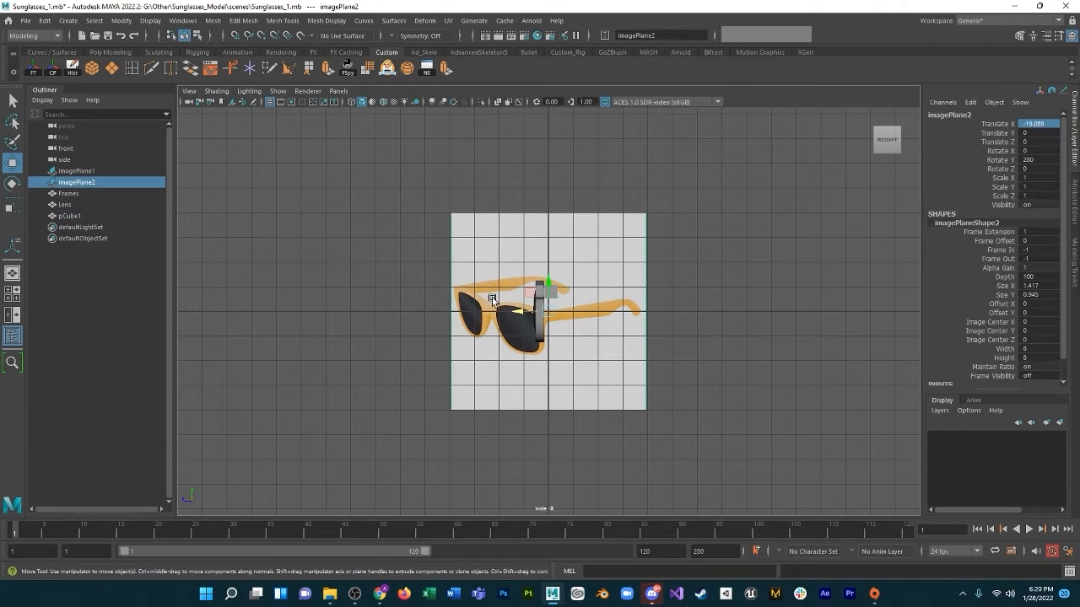
{"action": "left_click_drag", "start_coordinate": [516, 312], "coordinate": [291, 311]}
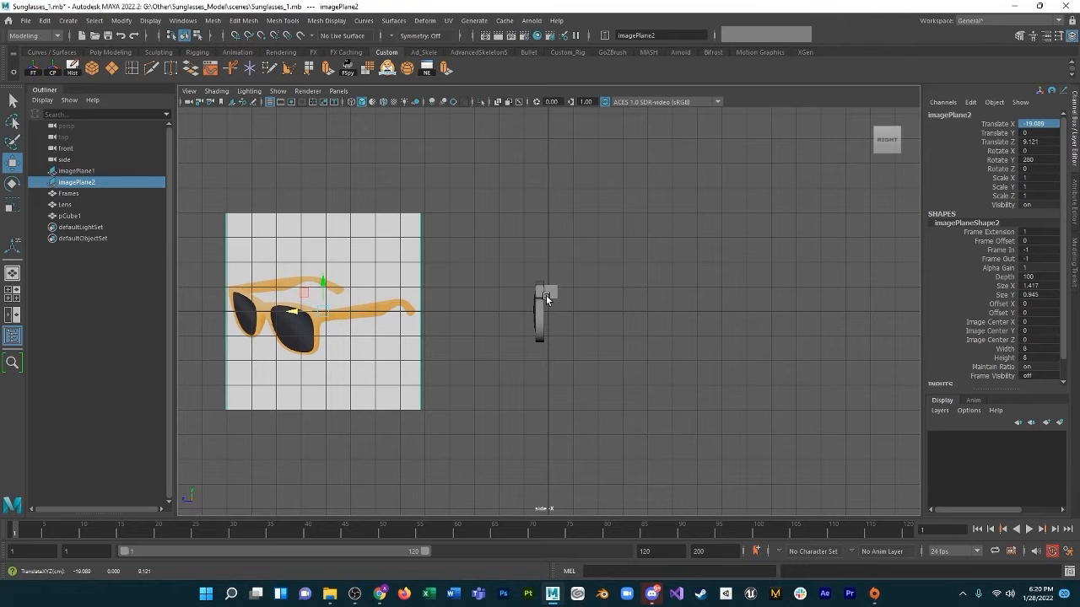
{"action": "scroll", "coordinate": [579, 299], "scroll_direction": "up", "scroll_amount": 5}
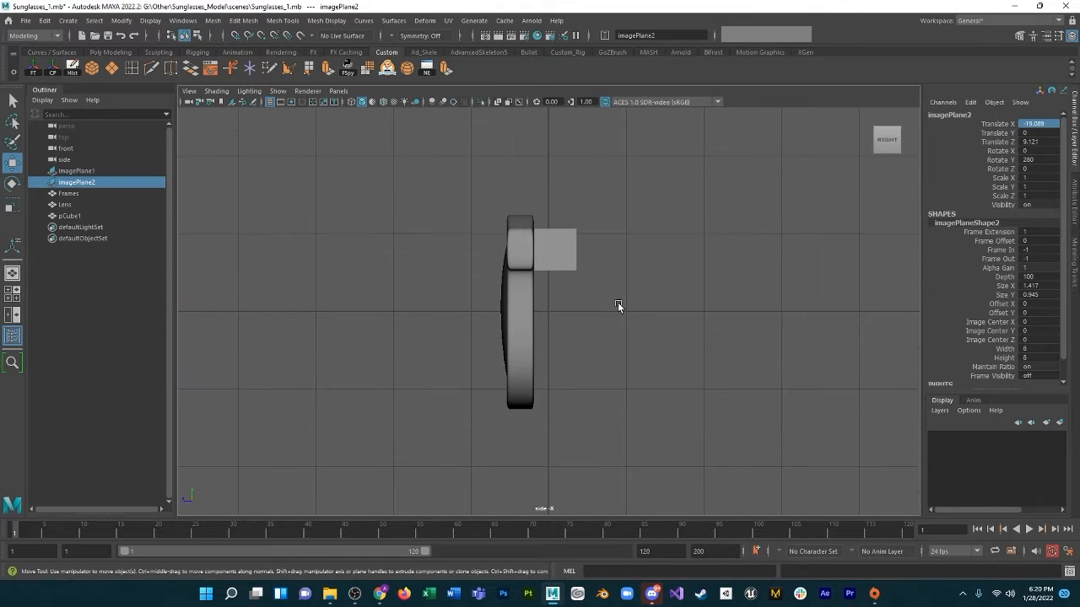
{"action": "scroll", "coordinate": [614, 308], "scroll_direction": "down", "scroll_amount": 4}
{"action": "middle_click_drag", "start_coordinate": [610, 312], "coordinate": [534, 334], "text": "alt"}
{"action": "middle_click_drag", "start_coordinate": [329, 336], "coordinate": [397, 333], "text": "alt"}
{"action": "scroll", "coordinate": [397, 332], "scroll_direction": "down", "scroll_amount": 1}
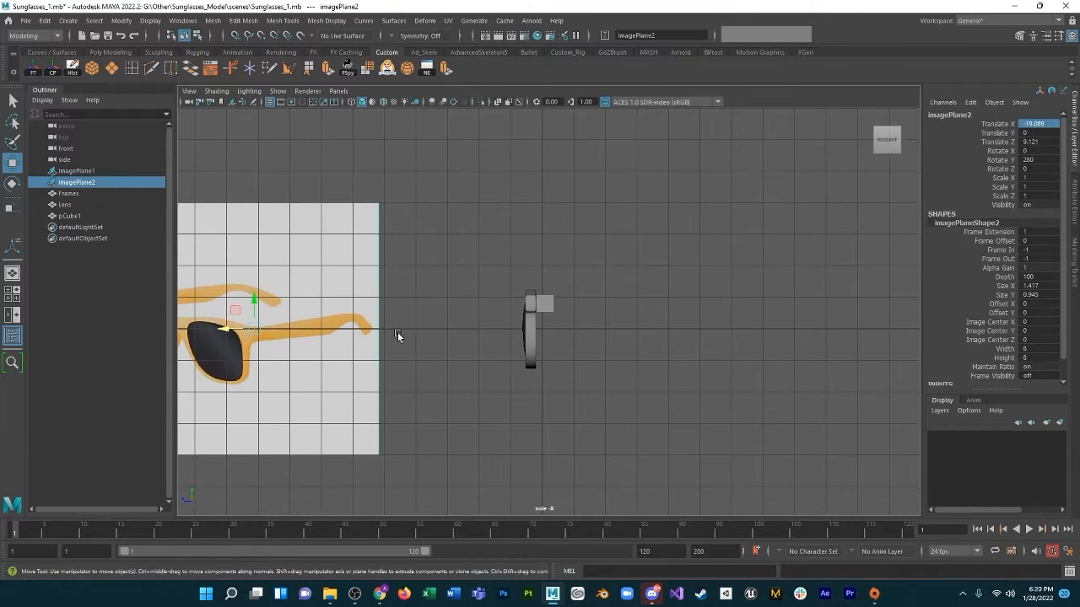
{"action": "left_click_drag", "start_coordinate": [212, 328], "coordinate": [358, 359]}
{"action": "middle_click_drag", "start_coordinate": [594, 380], "coordinate": [460, 365], "text": "alt"}
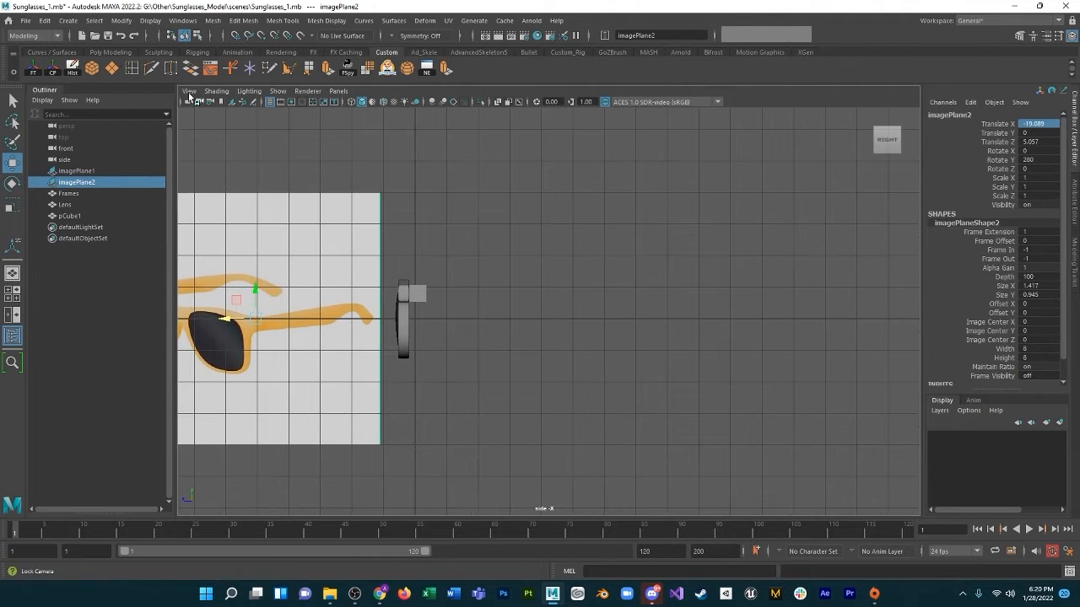
Try drawing a CV curve for the temple arm from the cube straight back to a downward bend, and undo it.
{"action": "left_click", "coordinate": [71, 20]}
{"action": "mouse_move", "coordinate": [86, 65]}
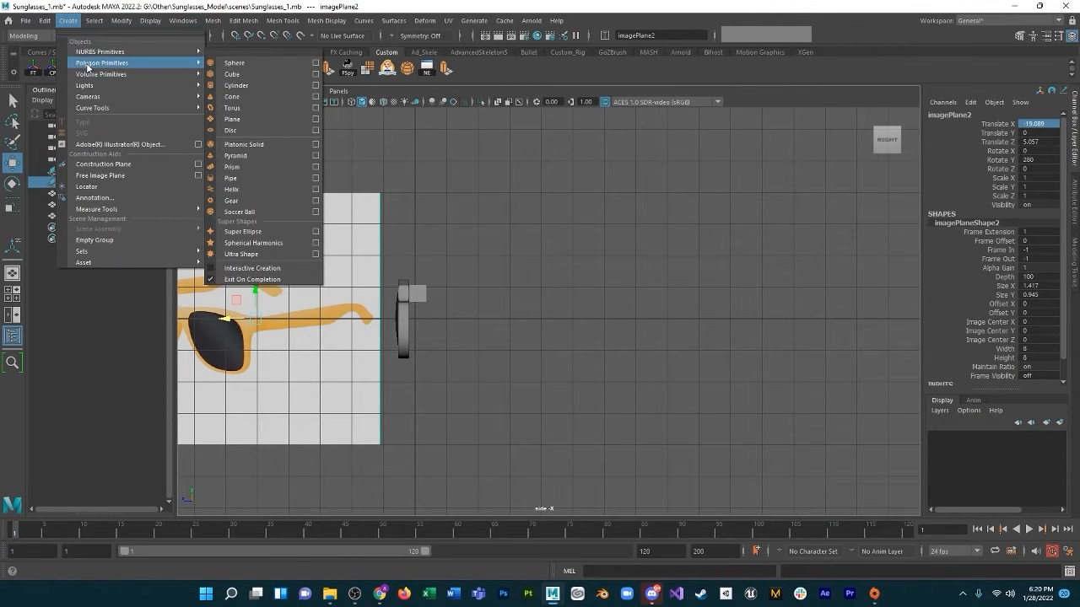
{"action": "mouse_move", "coordinate": [100, 108]}
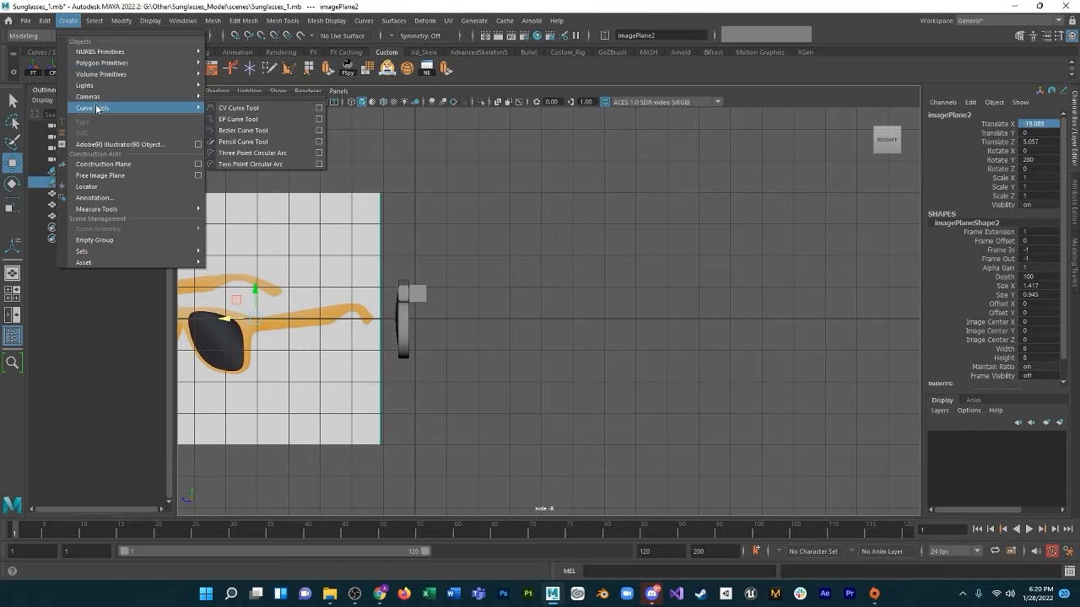
{"action": "left_click", "coordinate": [239, 108]}
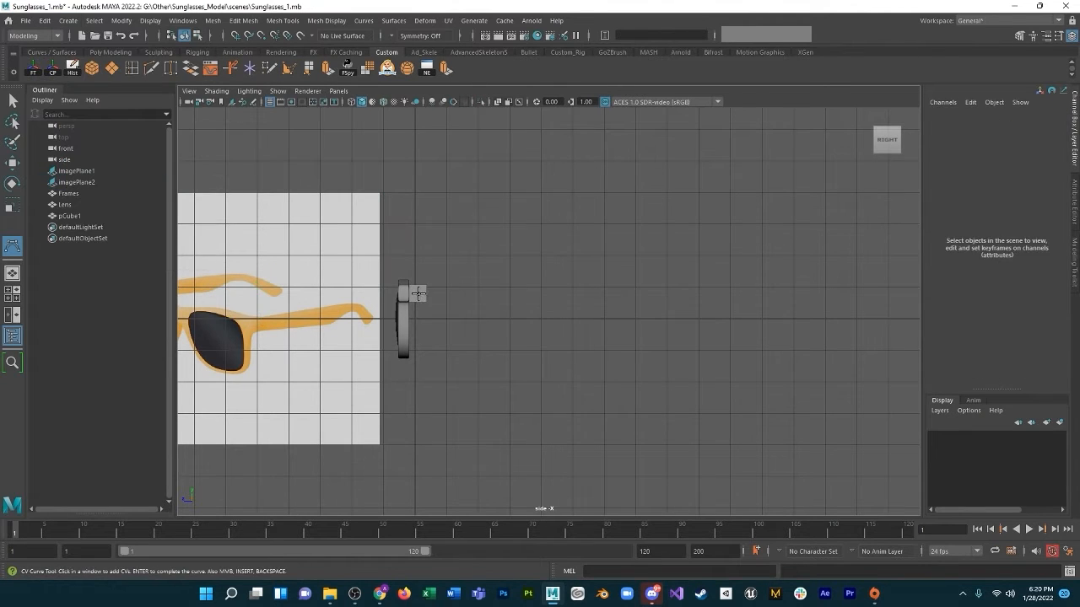
{"action": "left_click", "coordinate": [414, 291]}
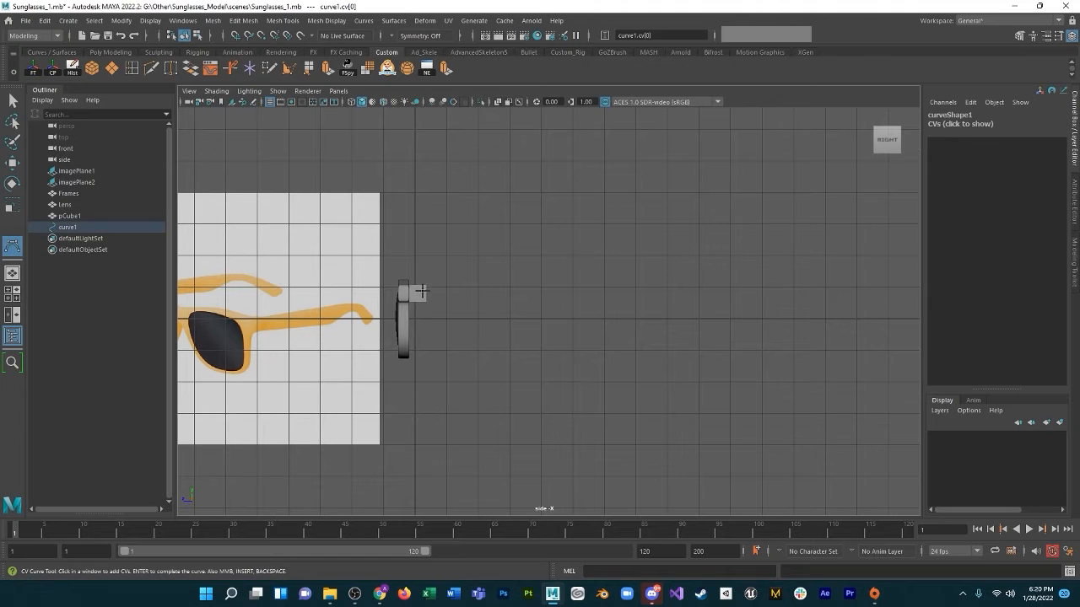
{"action": "left_click", "coordinate": [468, 290]}
{"action": "left_click", "coordinate": [519, 290]}
{"action": "left_click", "coordinate": [579, 289]}
{"action": "left_click", "coordinate": [614, 289]}
{"action": "left_click", "coordinate": [626, 309]}
{"action": "key", "text": "w"}
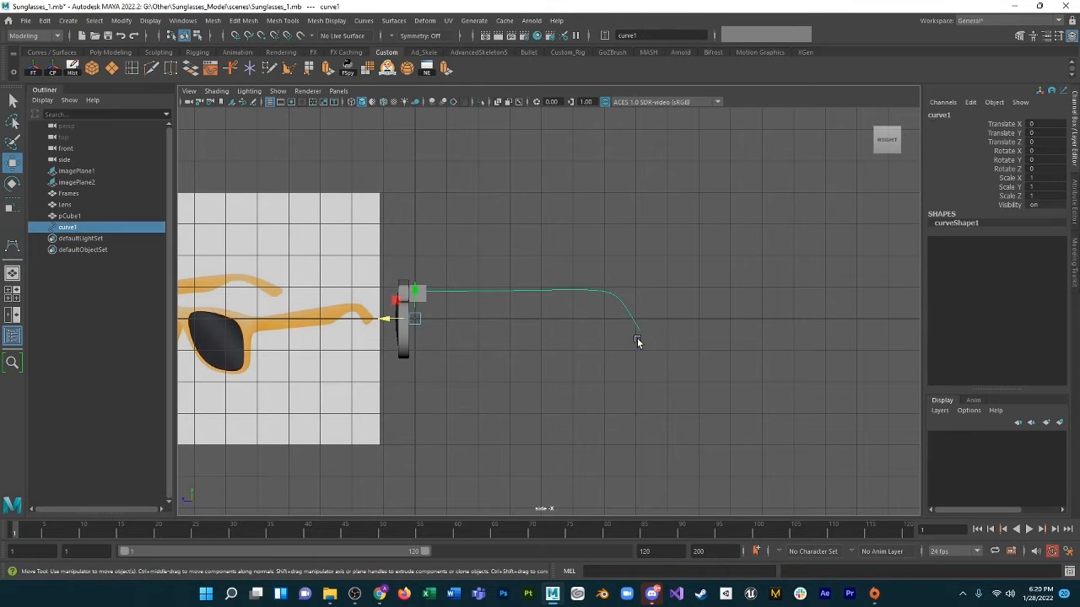
{"action": "key", "text": "ctrl+z"}
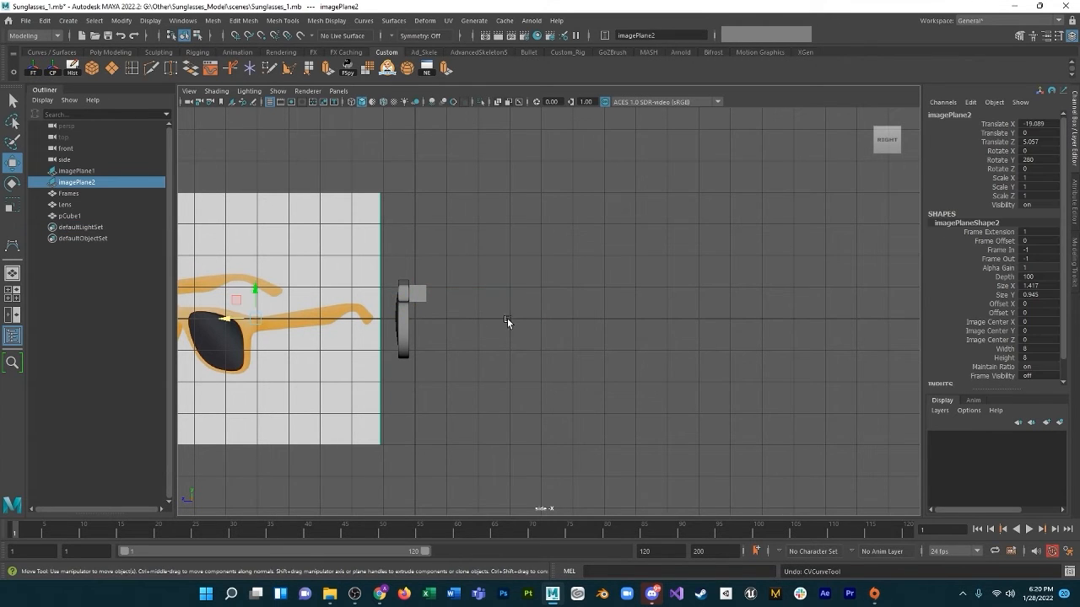
In the side view, draw a CV curve from the cube straight back, bending down at its end to about Z -6.9.
{"action": "left_click", "coordinate": [421, 293]}
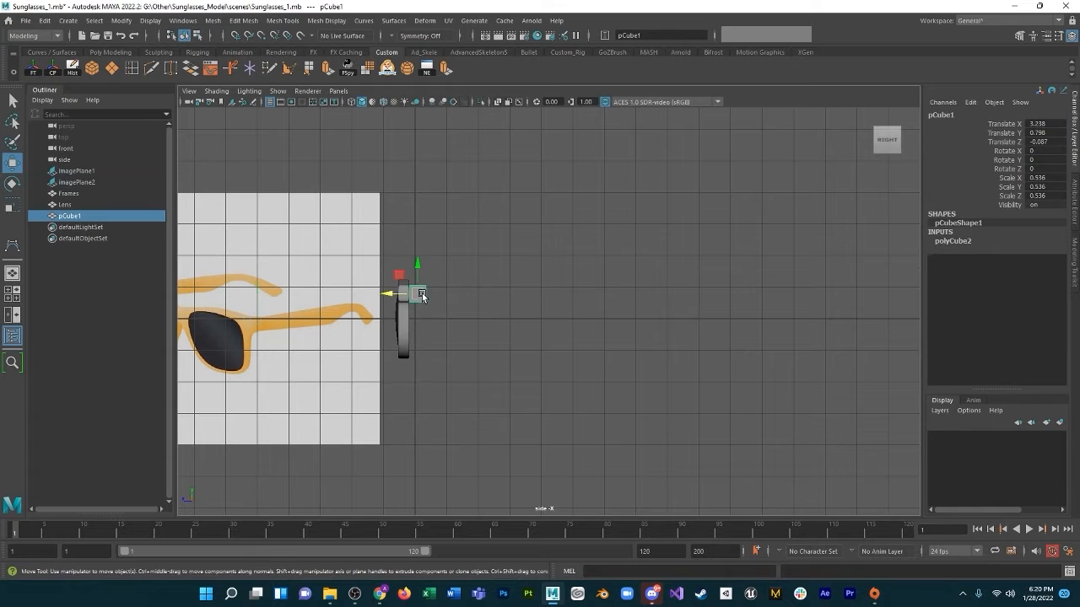
{"action": "left_click", "coordinate": [67, 21]}
{"action": "mouse_move", "coordinate": [120, 112]}
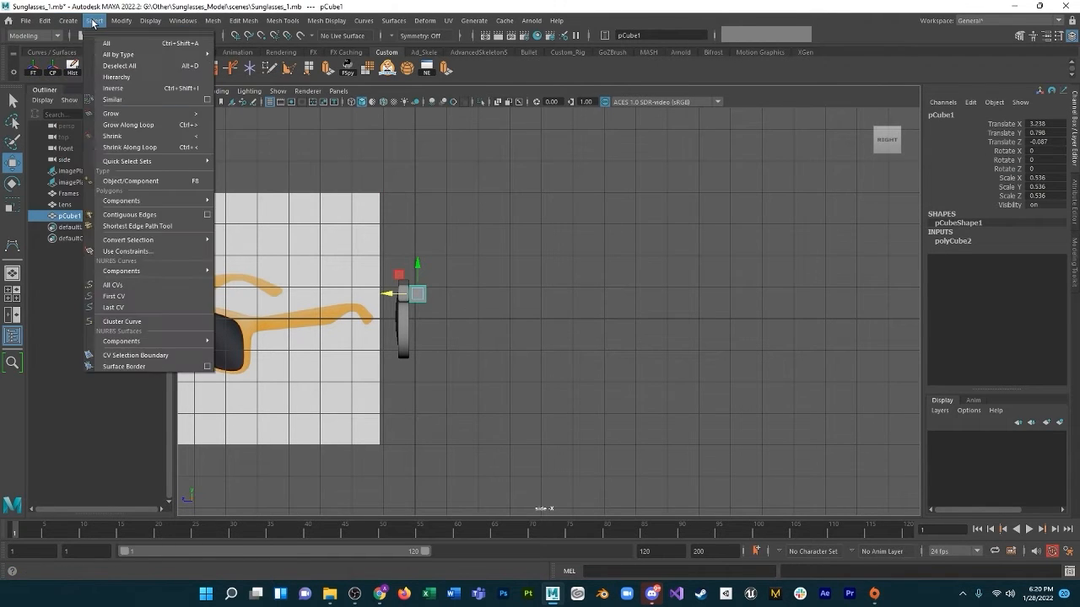
{"action": "mouse_move", "coordinate": [115, 108]}
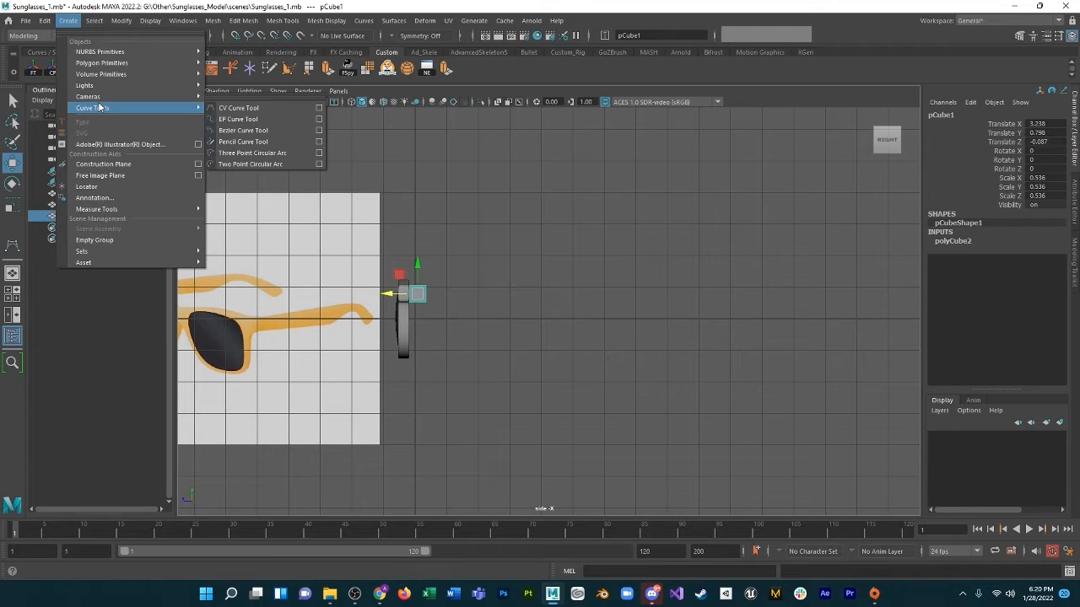
{"action": "left_click", "coordinate": [237, 109]}
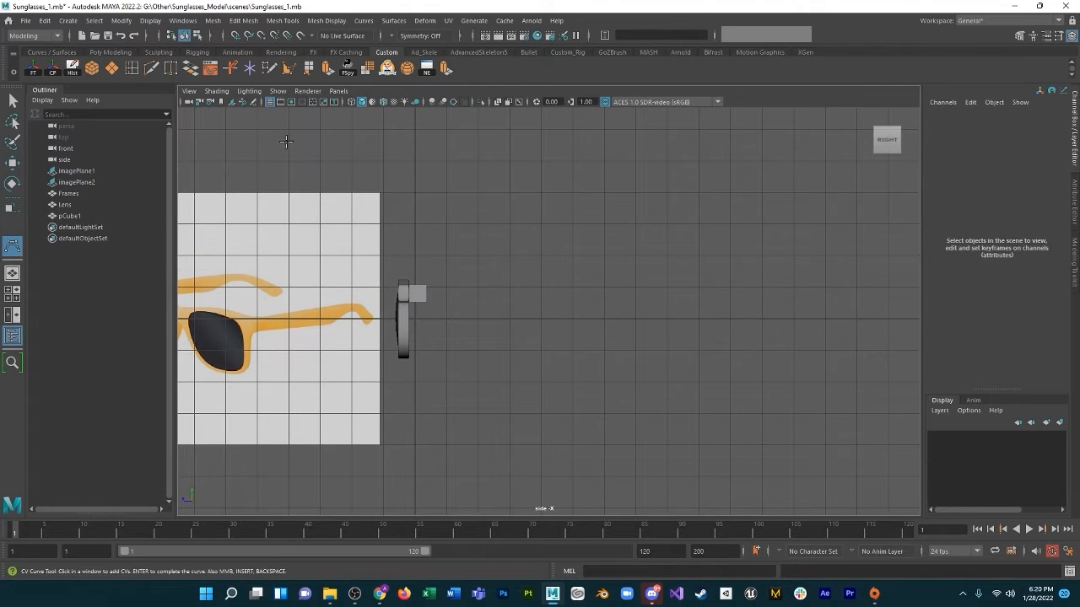
{"action": "left_click", "coordinate": [414, 292]}
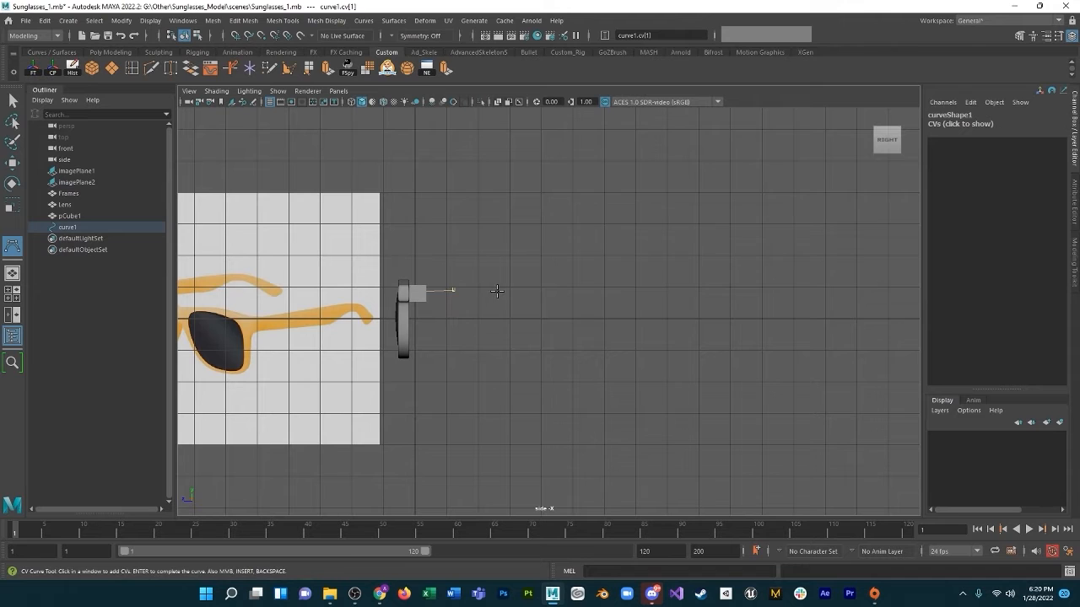
{"action": "key", "text": "ctrl+z"}
{"action": "left_click", "coordinate": [500, 292]}
{"action": "key", "text": "ctrl+z"}
{"action": "left_click", "coordinate": [515, 287]}
{"action": "left_click", "coordinate": [552, 289]}
{"action": "left_click", "coordinate": [623, 297]}
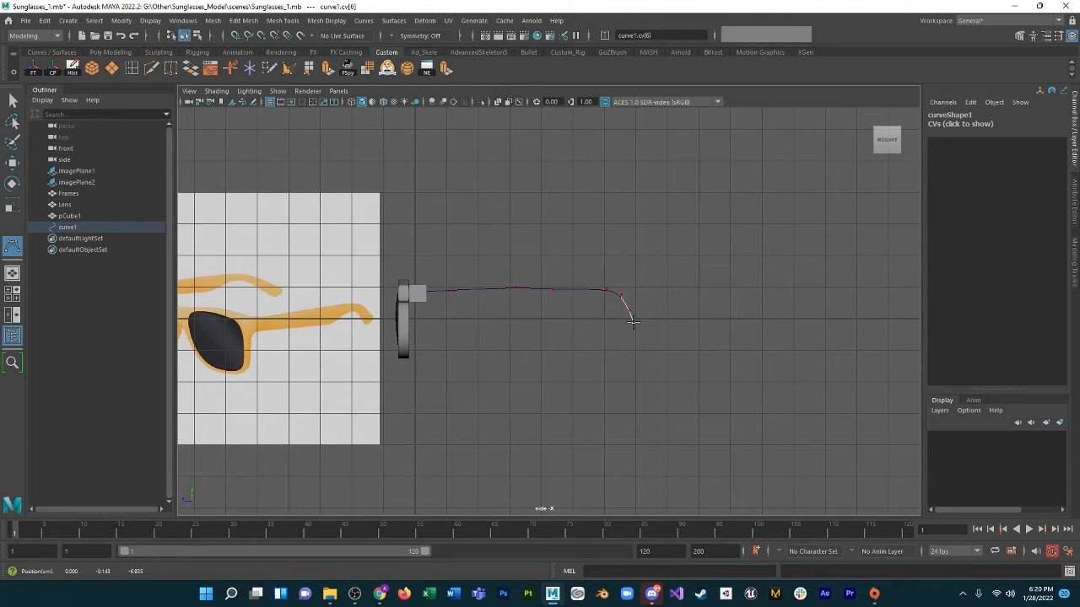
{"action": "left_click", "coordinate": [633, 322]}
{"action": "key", "text": "w"}
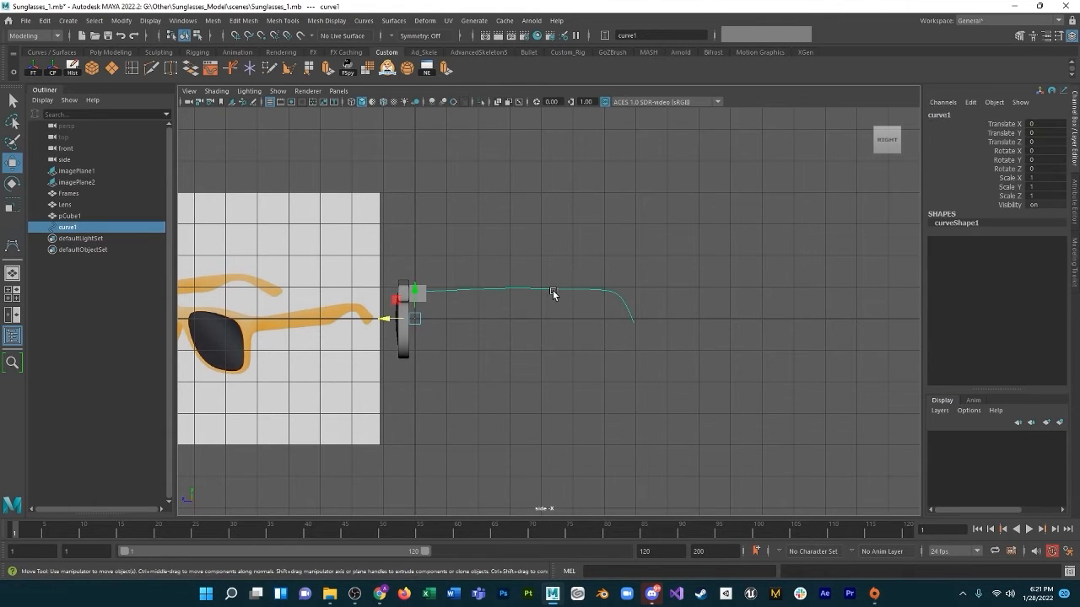
Smooth the curve by adjusting its third CV and last three CVs, and lower the whole curve to about -0.107 on Y.
{"action": "right_click_drag", "start_coordinate": [501, 285], "coordinate": [445, 281]}
{"action": "left_click", "coordinate": [516, 290]}
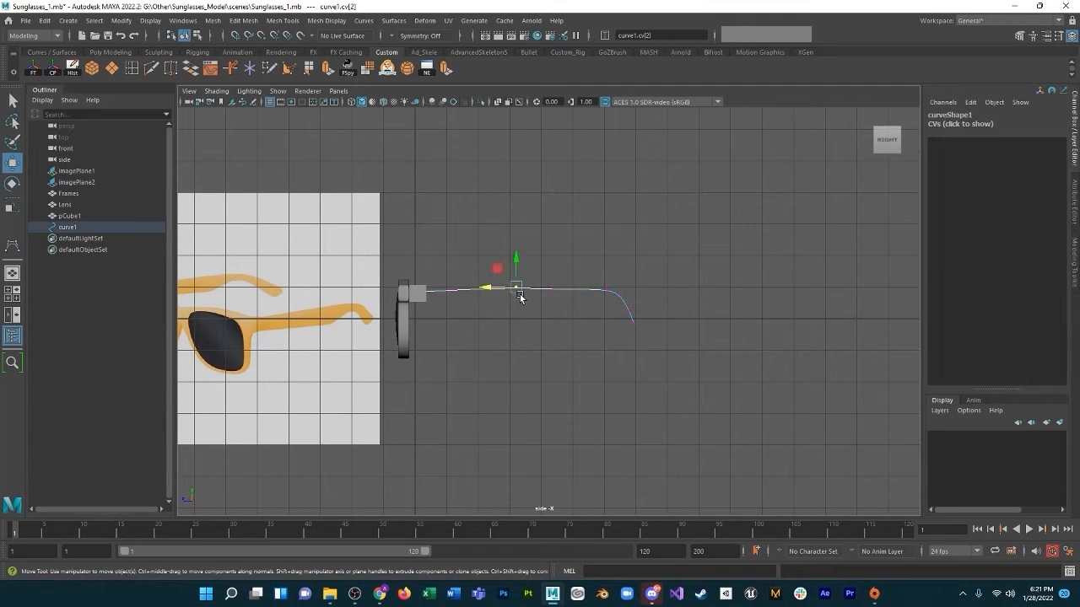
{"action": "left_click_drag", "start_coordinate": [515, 264], "coordinate": [516, 266]}
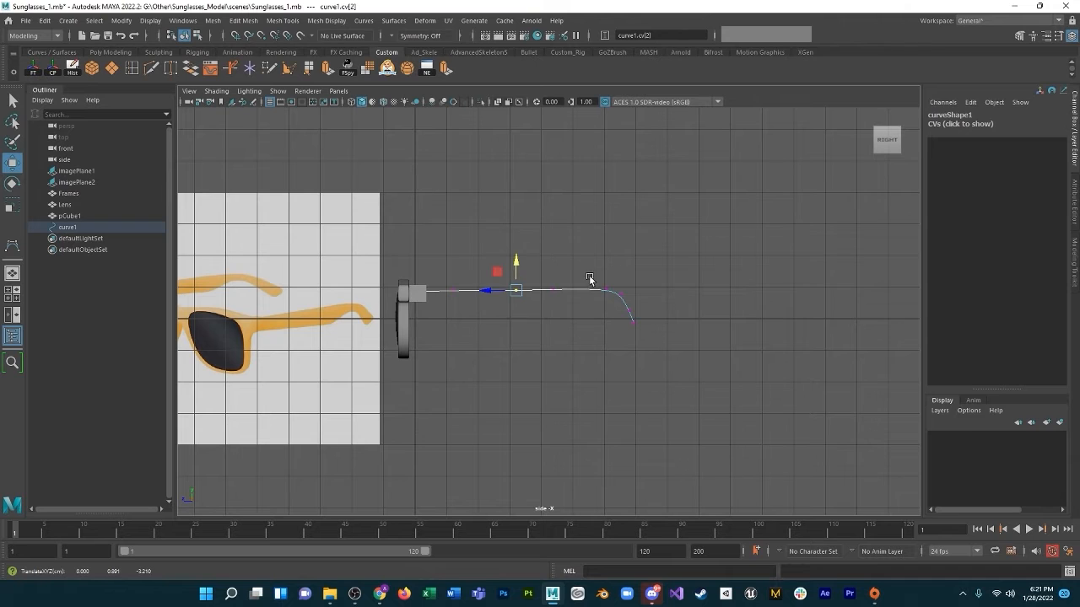
{"action": "left_click_drag", "start_coordinate": [645, 331], "coordinate": [611, 315]}
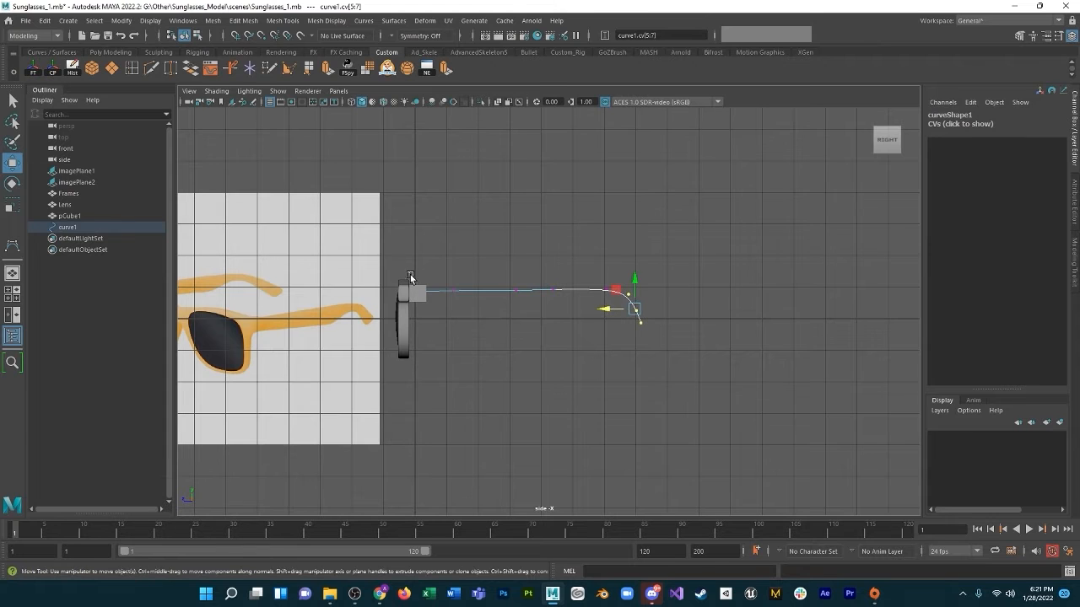
{"action": "left_click_drag", "start_coordinate": [474, 307], "coordinate": [482, 236]}
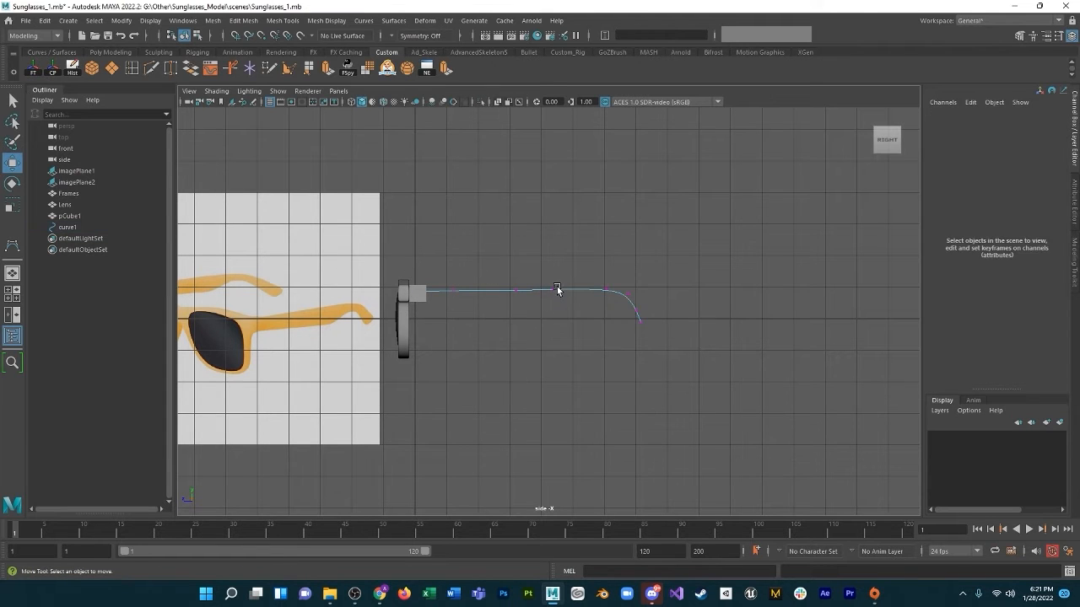
{"action": "right_click_drag", "start_coordinate": [563, 289], "coordinate": [609, 268]}
{"action": "left_click_drag", "start_coordinate": [417, 296], "coordinate": [416, 296]}
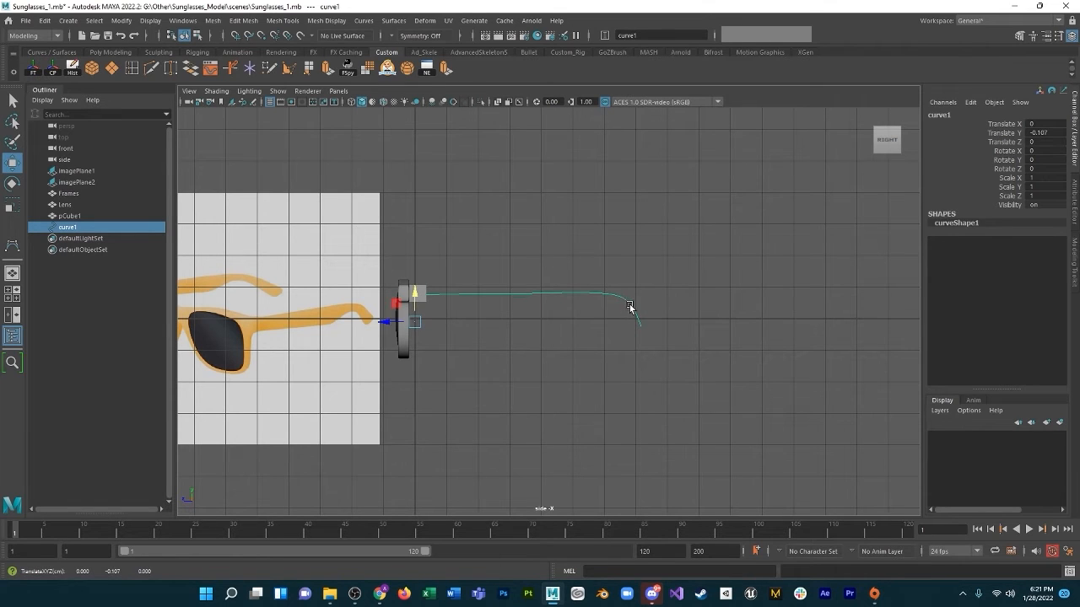
Move the curve's last two CVs further back, and place the end CV at about Y -0.41, Z -7.74 for a longer bend.
{"action": "right_click_drag", "start_coordinate": [636, 309], "coordinate": [591, 312]}
{"action": "left_click_drag", "start_coordinate": [665, 340], "coordinate": [627, 327]}
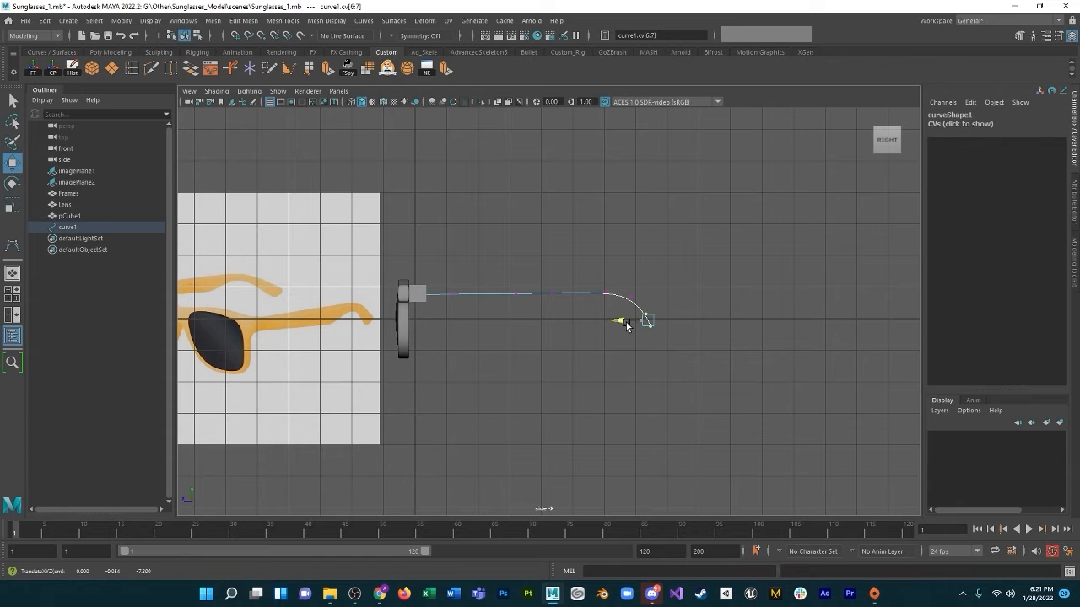
{"action": "left_click", "coordinate": [651, 329]}
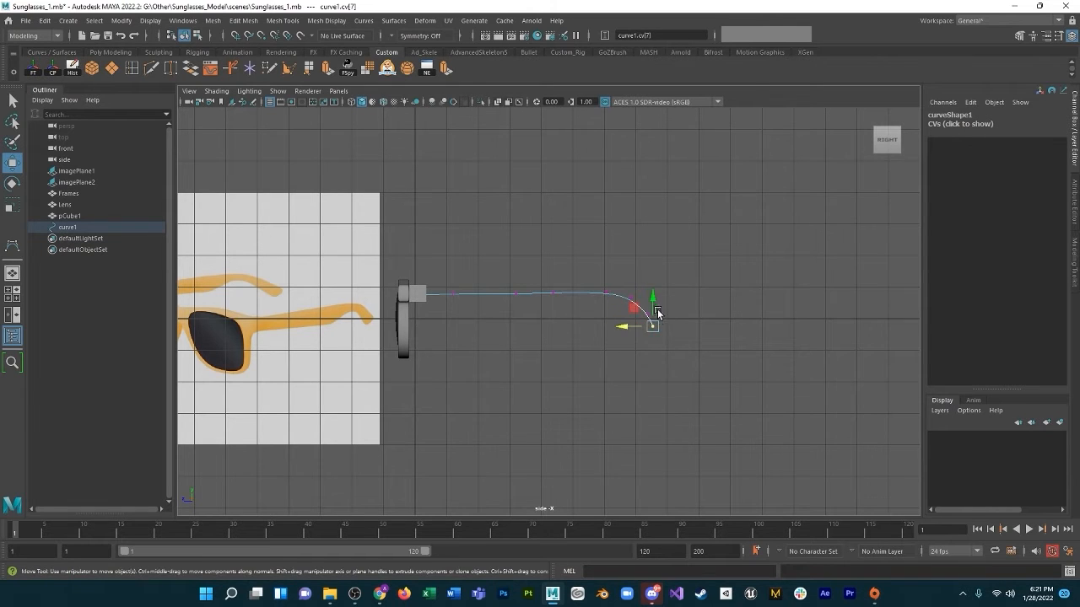
{"action": "left_click_drag", "start_coordinate": [656, 309], "coordinate": [632, 334]}
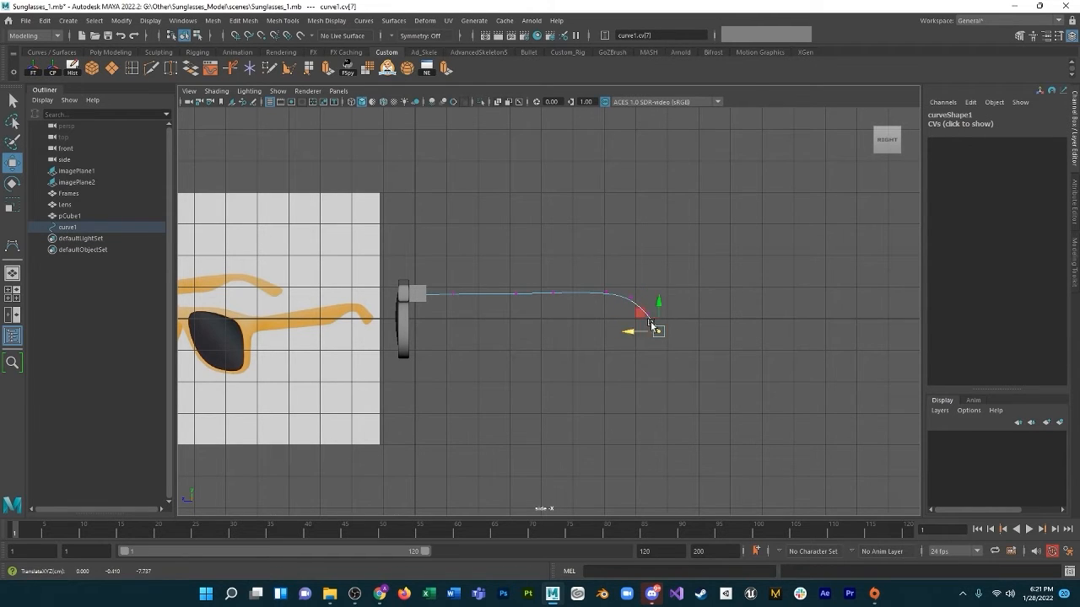
{"action": "left_click", "coordinate": [659, 303]}
Level the curve's front end, setting the first CV at about Y 0.78 inside the cube and the second at about Y 0.77.
{"action": "left_click_drag", "start_coordinate": [431, 288], "coordinate": [467, 307]}
{"action": "left_click_drag", "start_coordinate": [402, 265], "coordinate": [472, 320]}
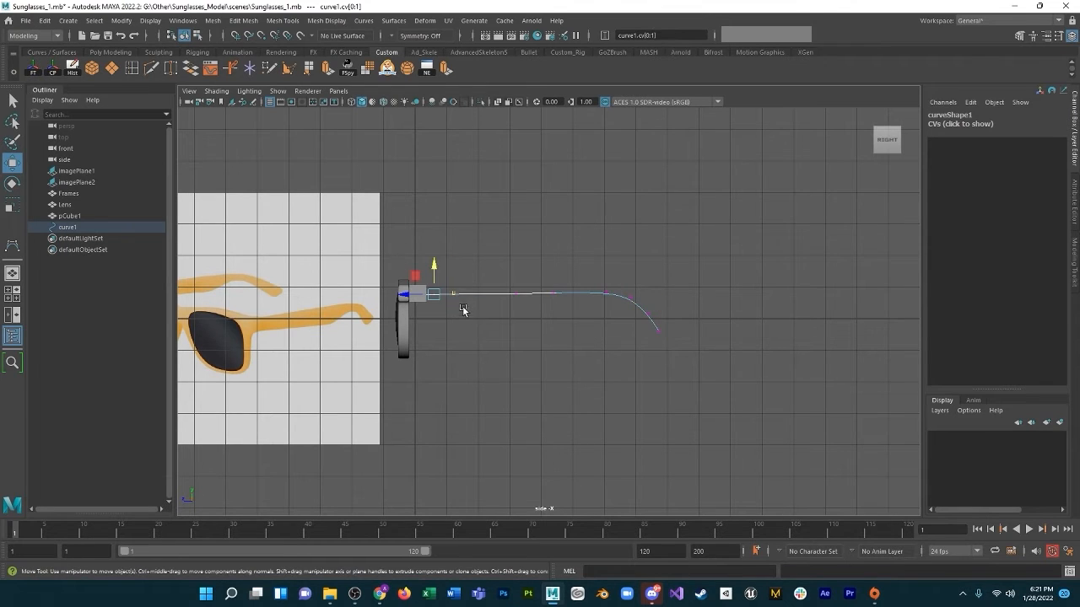
{"action": "left_click_drag", "start_coordinate": [433, 273], "coordinate": [388, 321]}
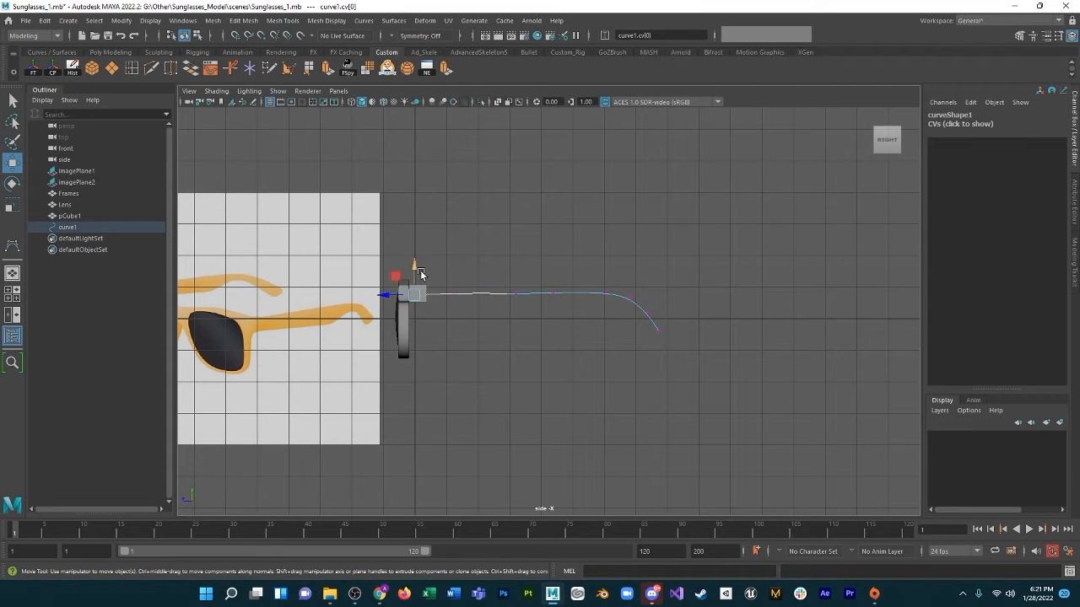
{"action": "left_click", "coordinate": [420, 274]}
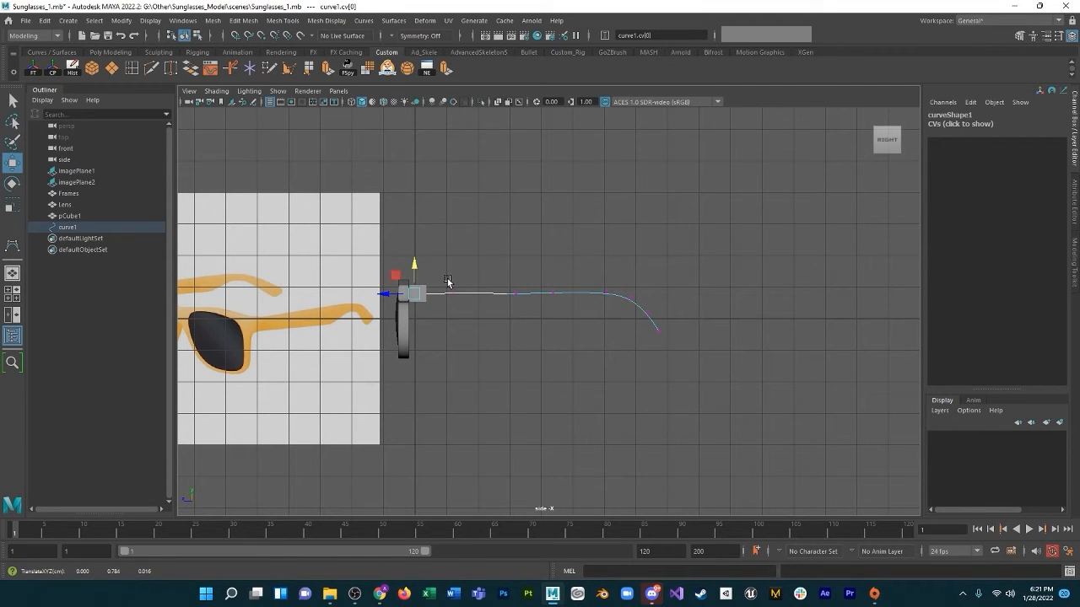
{"action": "left_click", "coordinate": [451, 292]}
{"action": "left_click", "coordinate": [454, 266]}
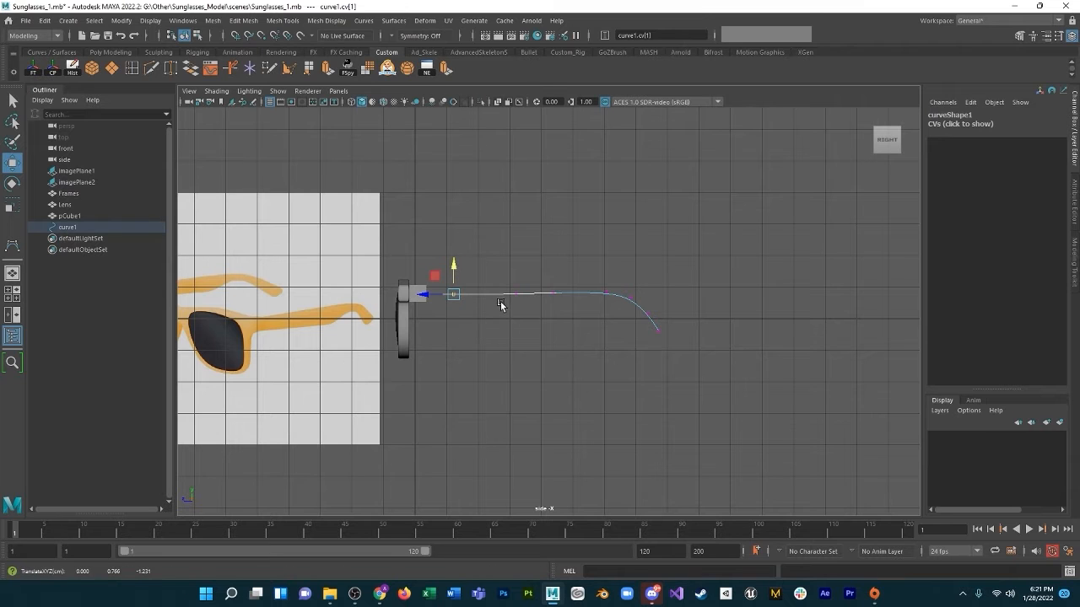
In the perspective view, move the whole curve sideways to about X 3.26 so it lines up with the cube.
{"action": "right_click_drag", "start_coordinate": [494, 295], "coordinate": [524, 280]}
{"action": "left_click_drag", "start_coordinate": [494, 321], "coordinate": [530, 296], "text": "alt"}
{"action": "key", "text": "space"}
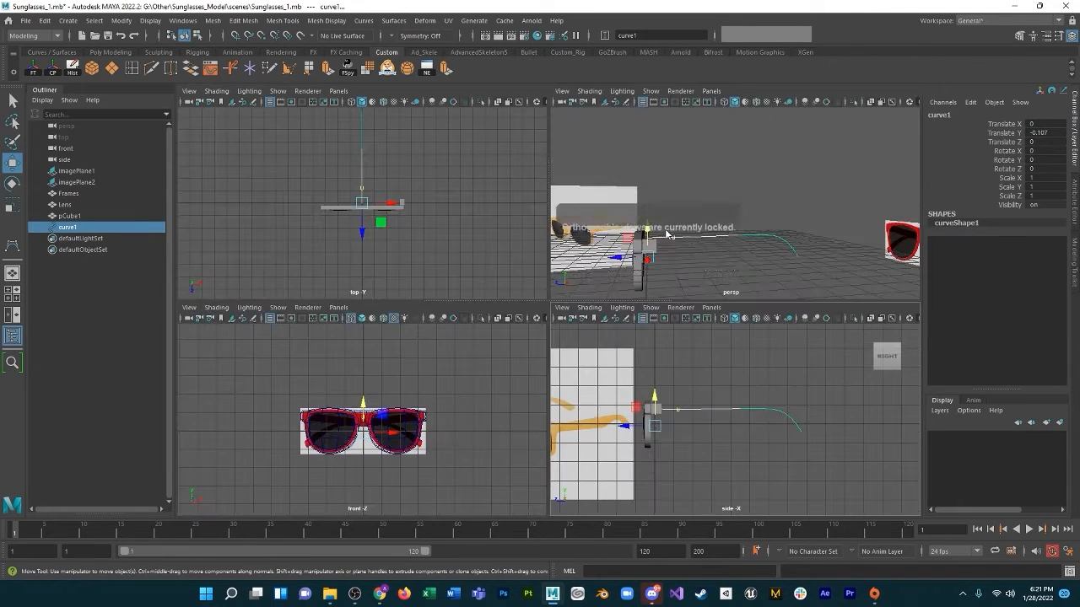
{"action": "key", "text": "space"}
{"action": "left_click_drag", "start_coordinate": [648, 292], "coordinate": [591, 338], "text": "alt"}
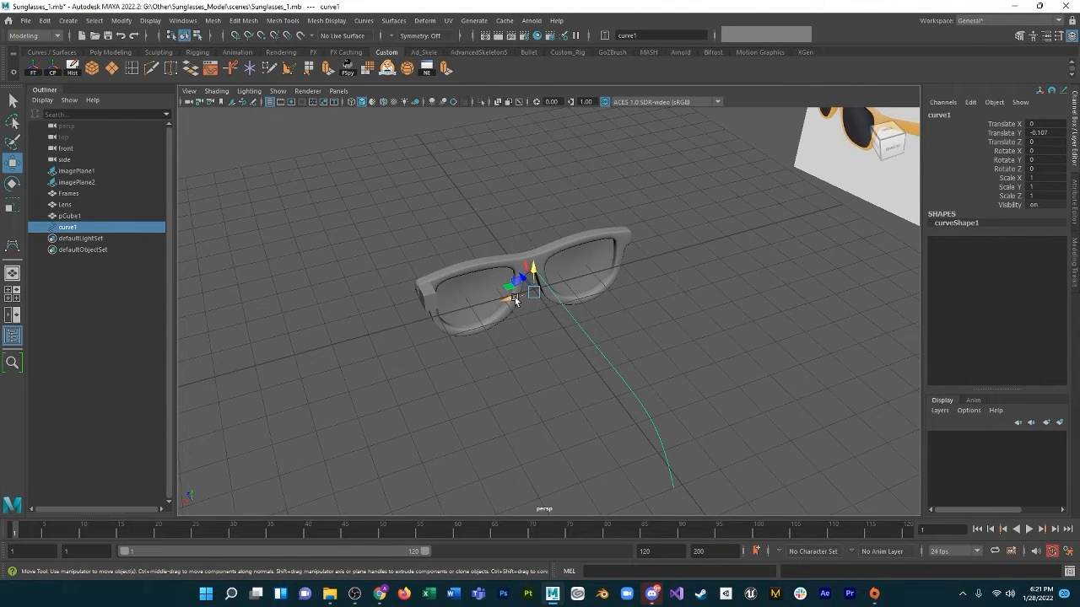
{"action": "left_click_drag", "start_coordinate": [515, 297], "coordinate": [513, 347]}
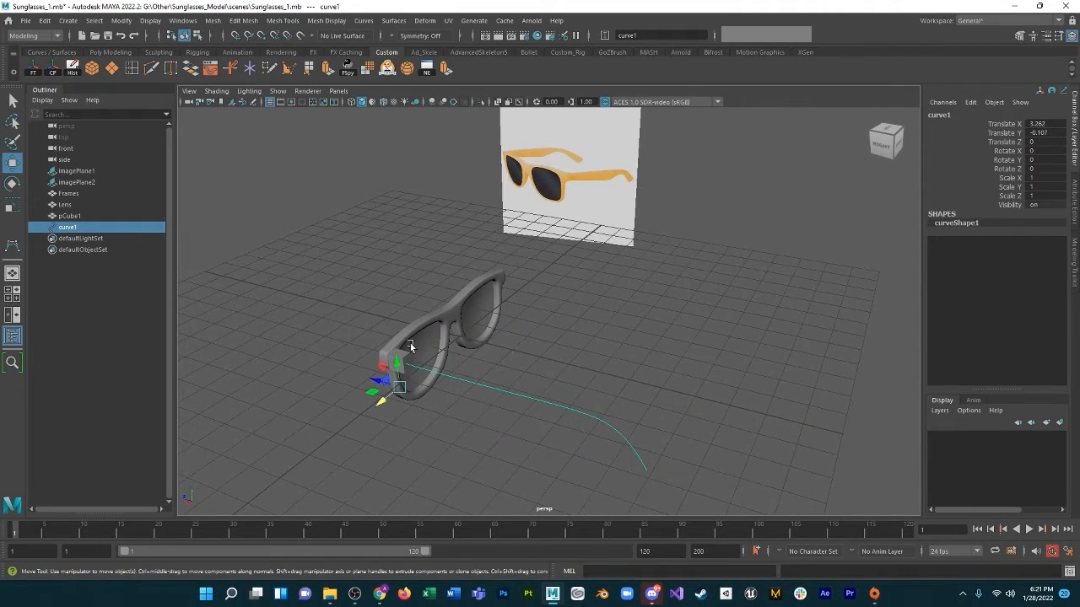
Delete the construction history of the frames, the lens and the cube.
{"action": "left_click", "coordinate": [420, 322]}
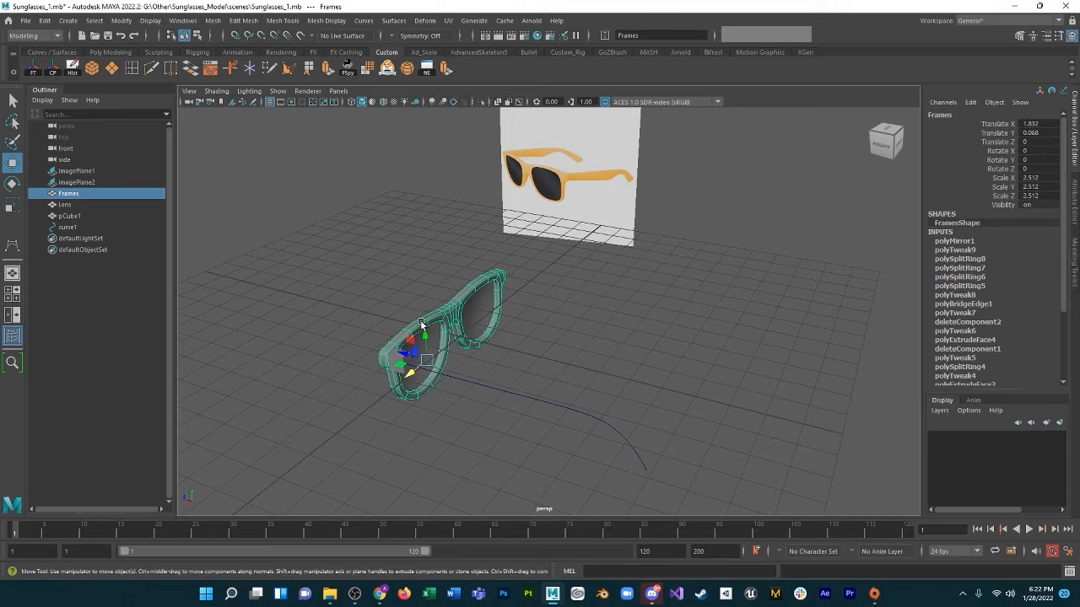
{"action": "left_click", "coordinate": [80, 216], "text": "shift"}
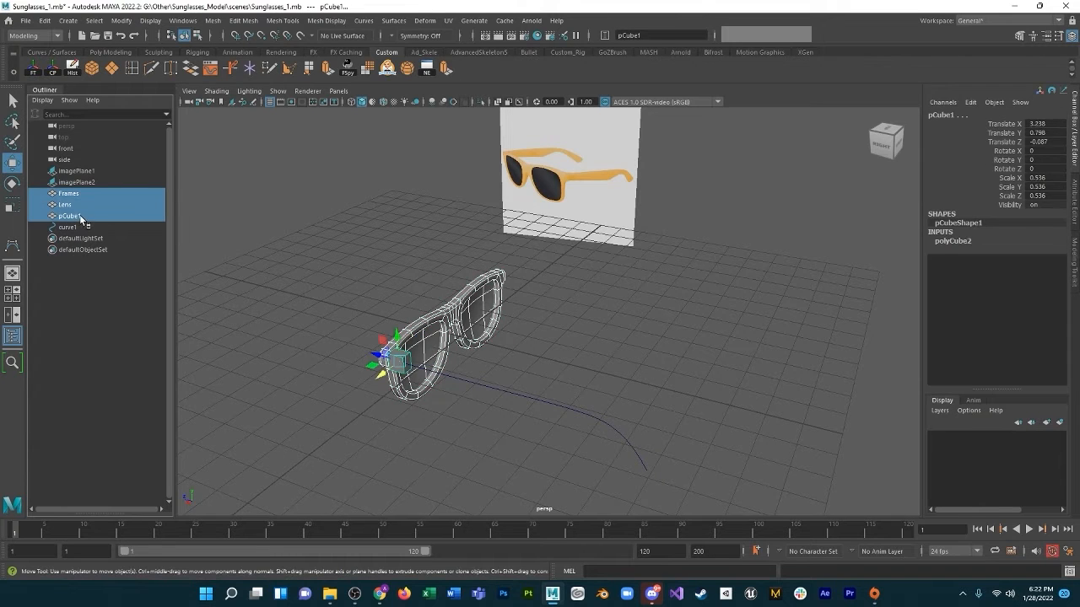
{"action": "left_click", "coordinate": [73, 67]}
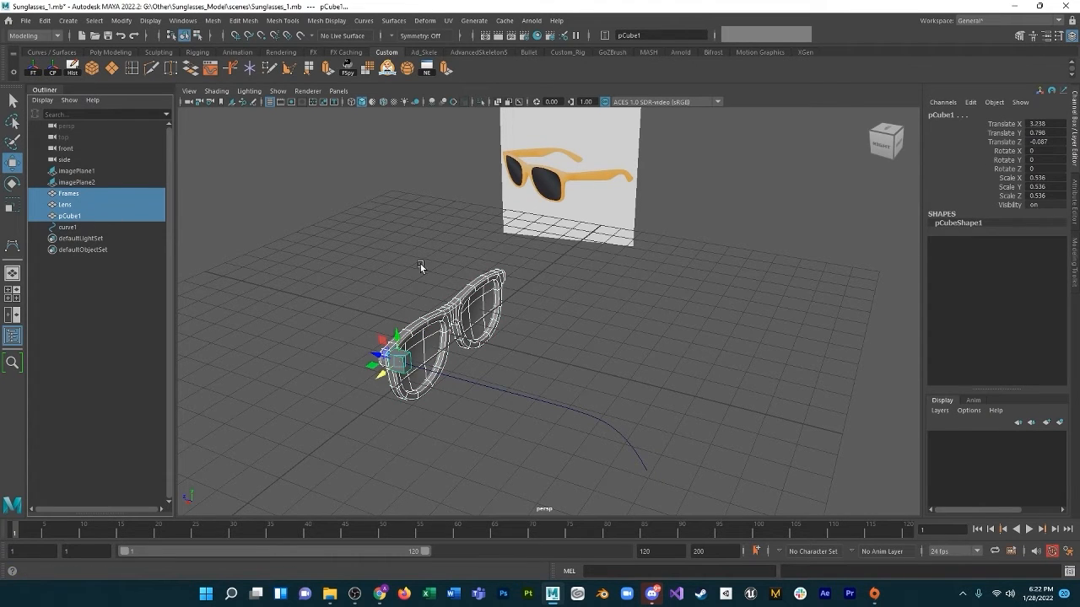
{"action": "left_click", "coordinate": [523, 347]}
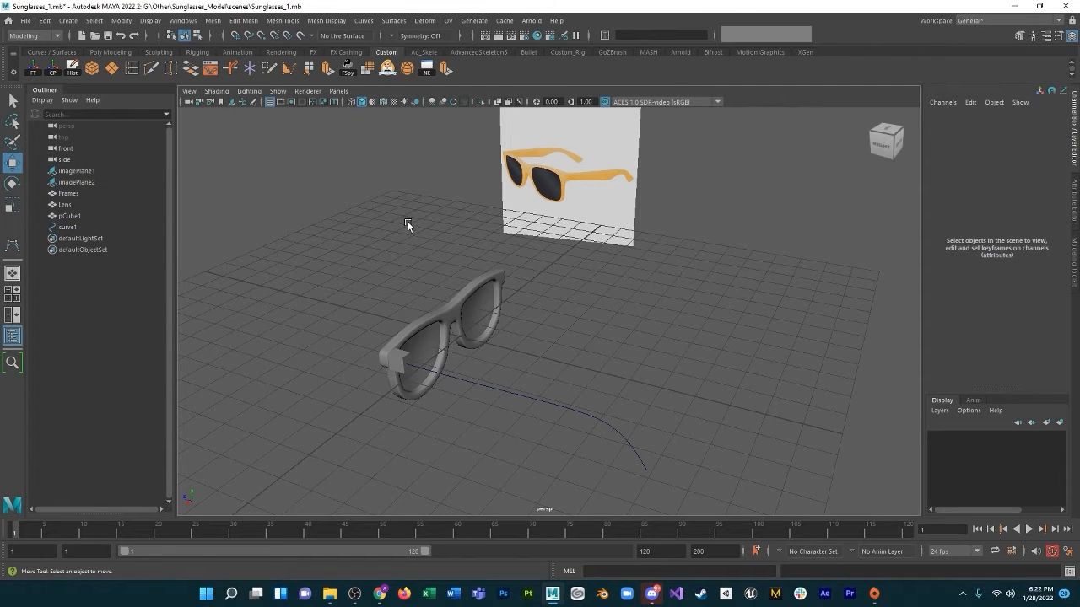
Extrude the cube's rear face along the guide curve to form the temple arm.
{"action": "left_click", "coordinate": [408, 358]}
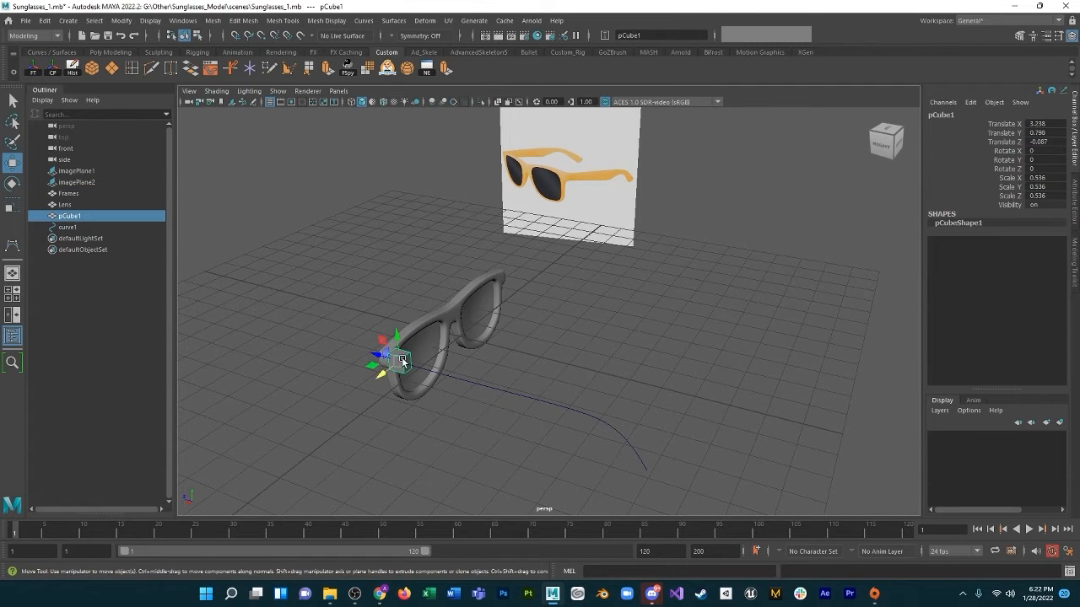
{"action": "right_click_drag", "start_coordinate": [407, 353], "coordinate": [407, 329]}
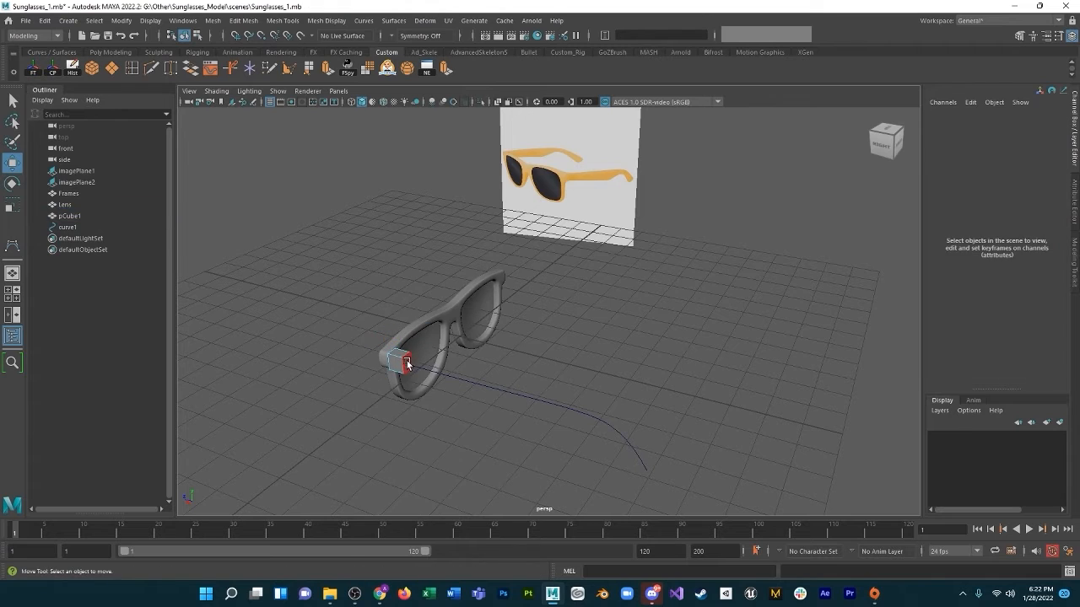
{"action": "left_click", "coordinate": [407, 360]}
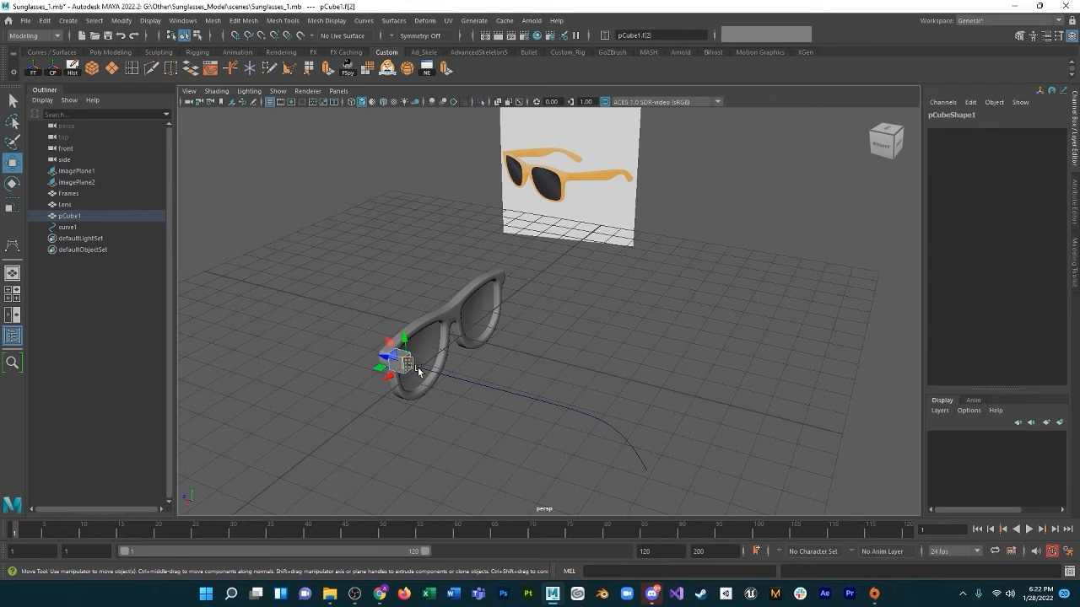
{"action": "left_click", "coordinate": [504, 392], "text": "shift"}
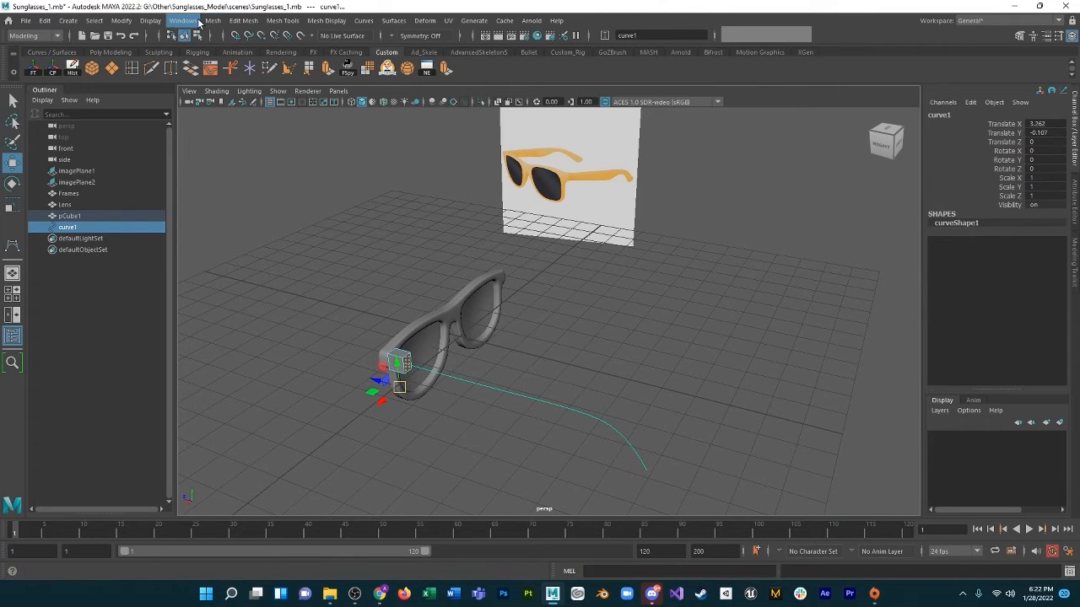
{"action": "left_click", "coordinate": [229, 21]}
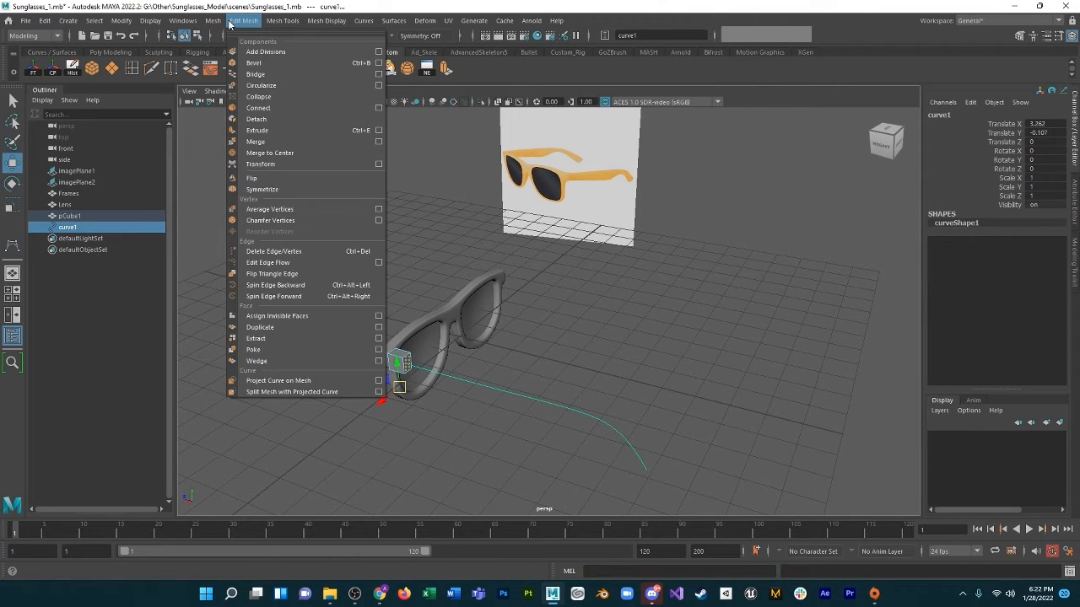
{"action": "left_click", "coordinate": [286, 129]}
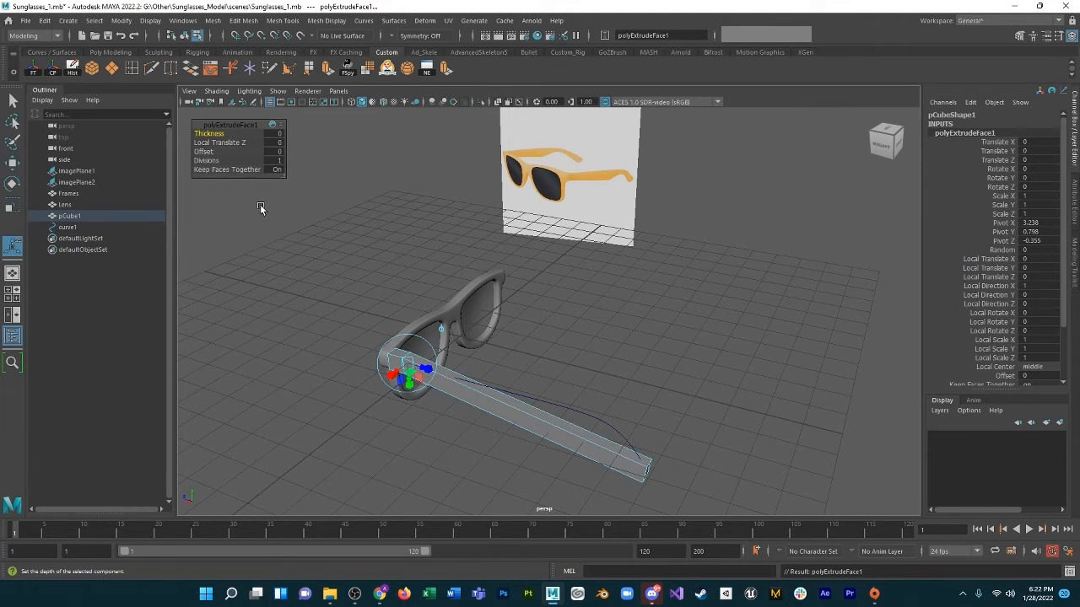
Try 11 divisions on the temple arm extrusion so it follows the curve's bend, and undo the division changes.
{"action": "left_click_drag", "start_coordinate": [217, 160], "coordinate": [253, 172]}
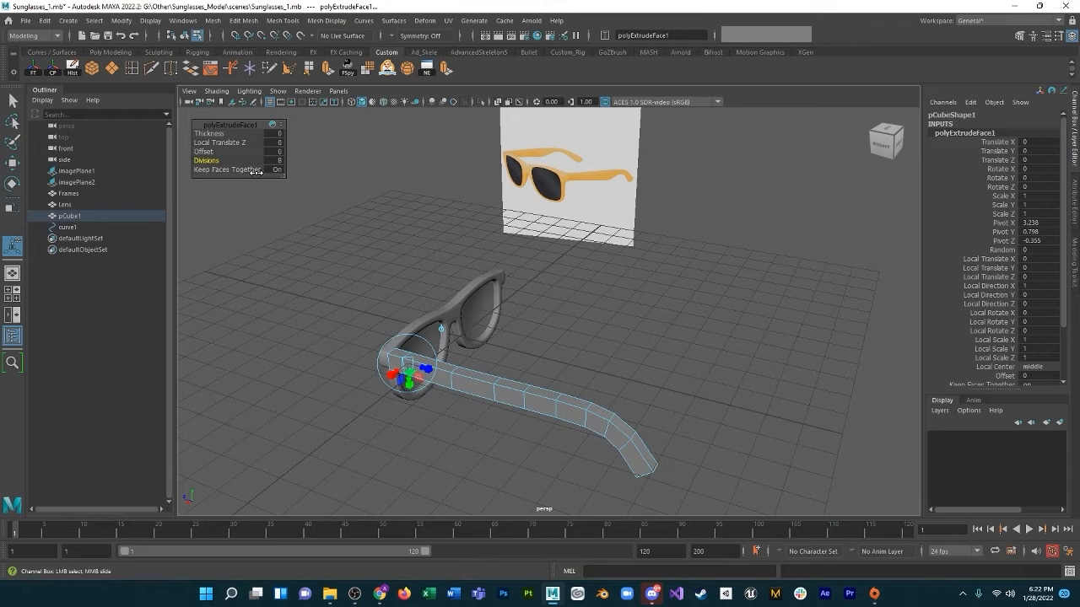
{"action": "left_click_drag", "start_coordinate": [255, 172], "coordinate": [226, 162]}
{"action": "left_click_drag", "start_coordinate": [551, 328], "coordinate": [619, 330], "text": "alt"}
{"action": "left_click_drag", "start_coordinate": [408, 397], "coordinate": [487, 412]}
{"action": "key", "text": "ctrl+z"}
{"action": "key", "text": "ctrl+z"}
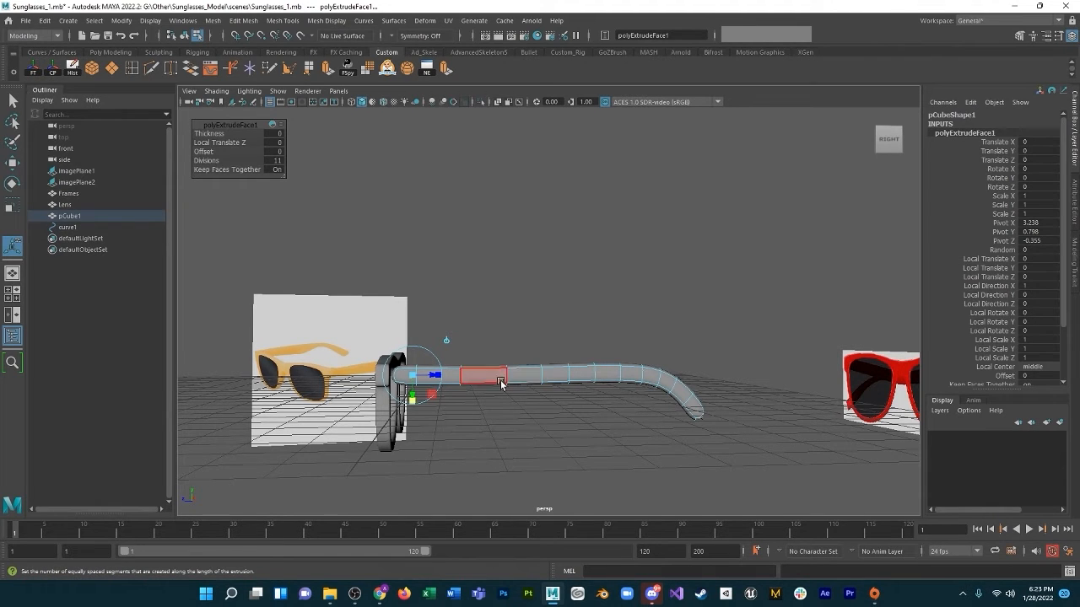
{"action": "key", "text": "ctrl+z"}
{"action": "key", "text": "ctrl+z"}
{"action": "key", "text": "ctrl+z"}
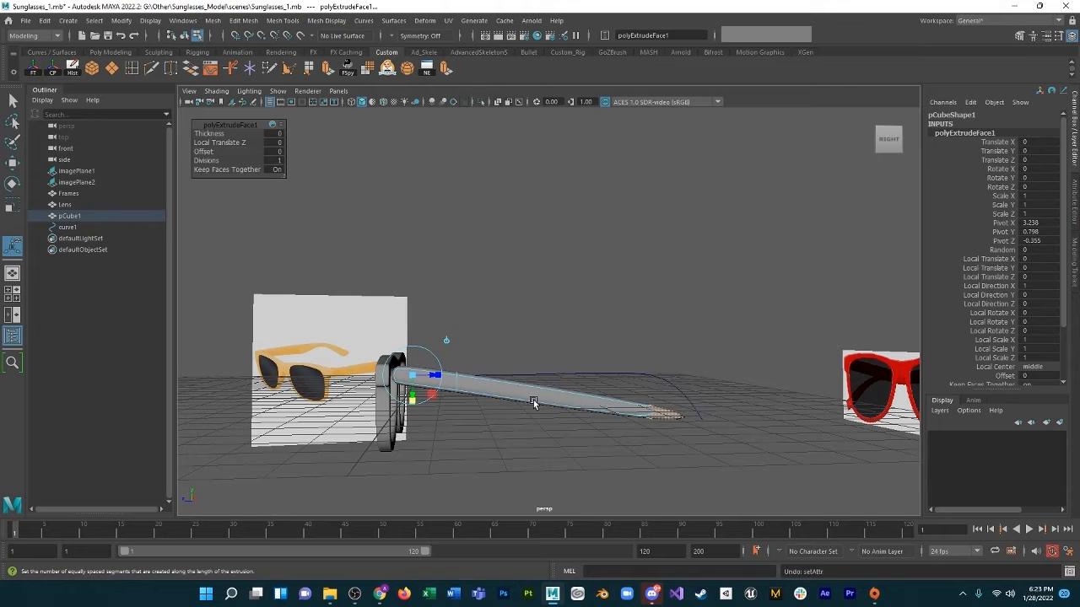
Undo the temple arm extrusion and return the cube to object selection.
{"action": "key", "text": "ctrl+z"}
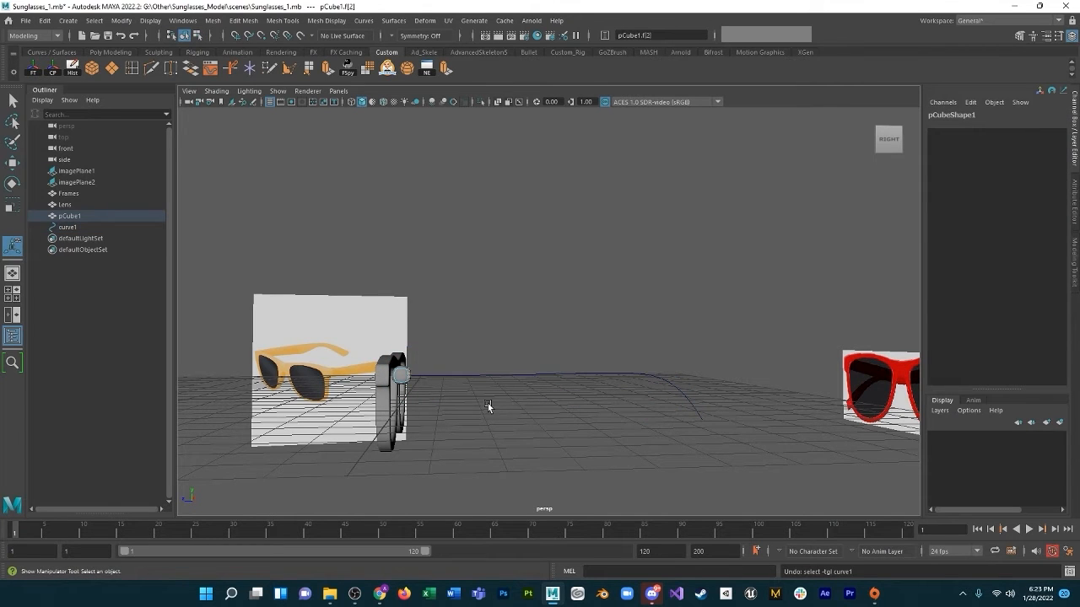
{"action": "left_click_drag", "start_coordinate": [430, 403], "coordinate": [386, 377], "text": "alt"}
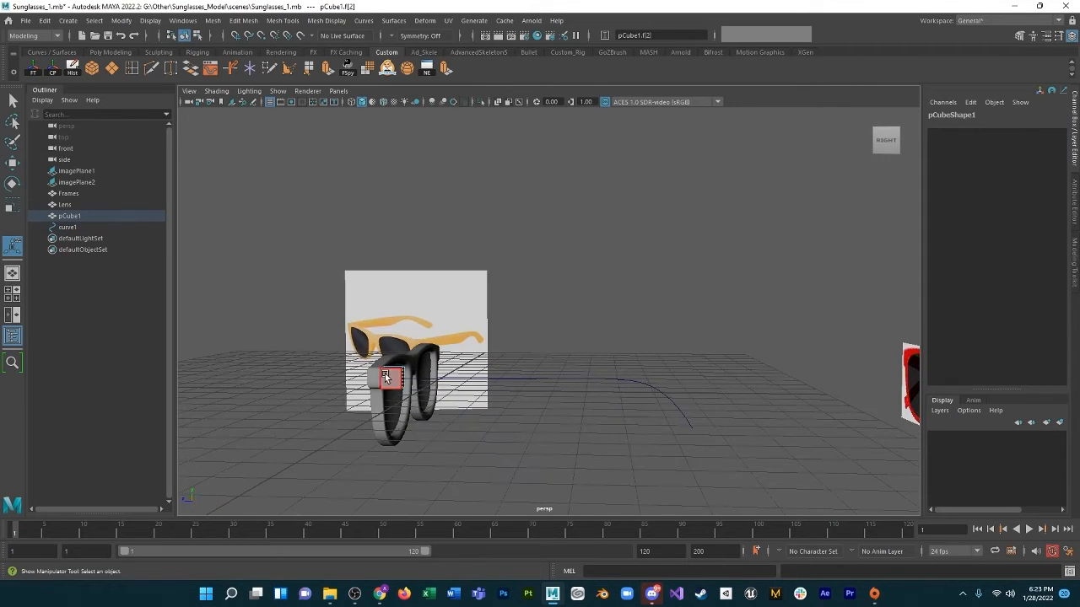
{"action": "right_click_drag", "start_coordinate": [386, 377], "coordinate": [413, 348]}
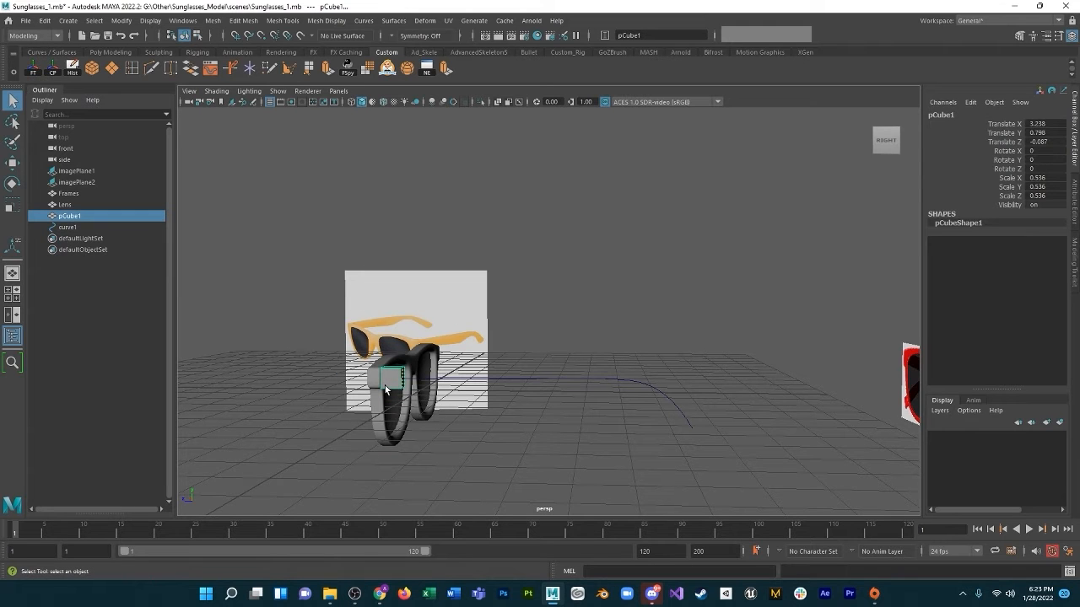
{"action": "key", "text": "w"}
{"action": "key", "text": "e"}
{"action": "key", "text": "r"}
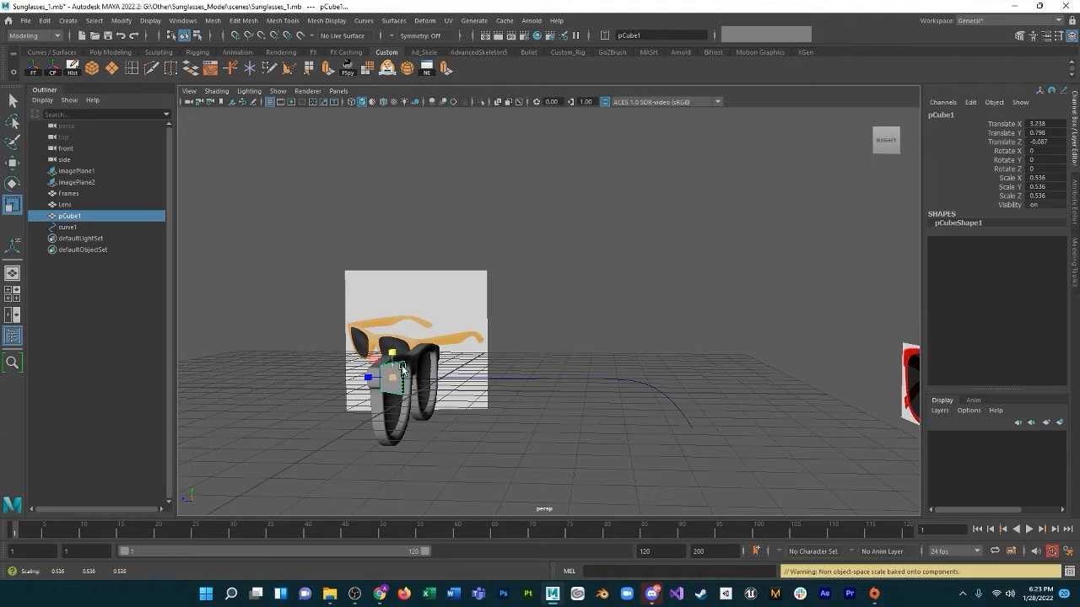
{"action": "right_click_drag", "start_coordinate": [391, 349], "coordinate": [447, 285]}
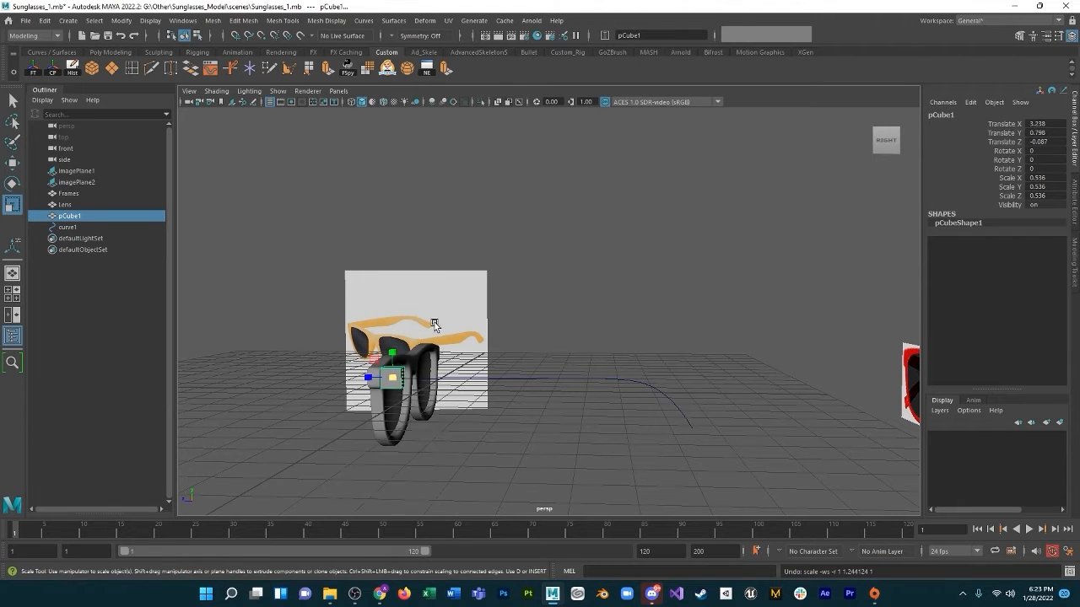
{"action": "left_click", "coordinate": [400, 403]}
{"action": "left_click", "coordinate": [326, 346]}
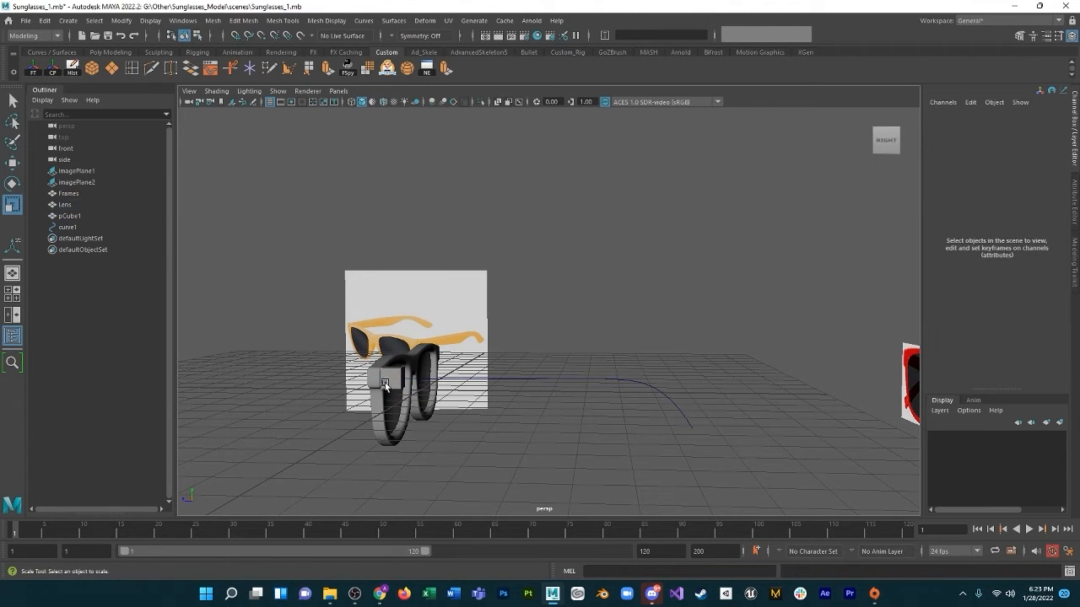
Stretch the cube vertically to make it taller, and lower it to about Y 0.67 behind the frame's hinge corner.
{"action": "left_click", "coordinate": [385, 382]}
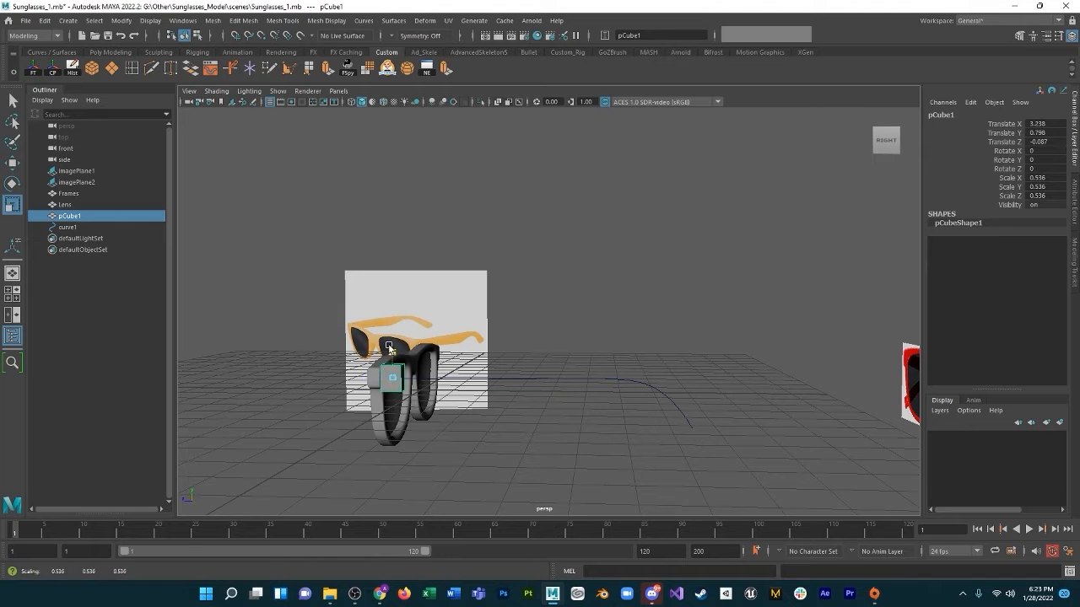
{"action": "key", "text": "w"}
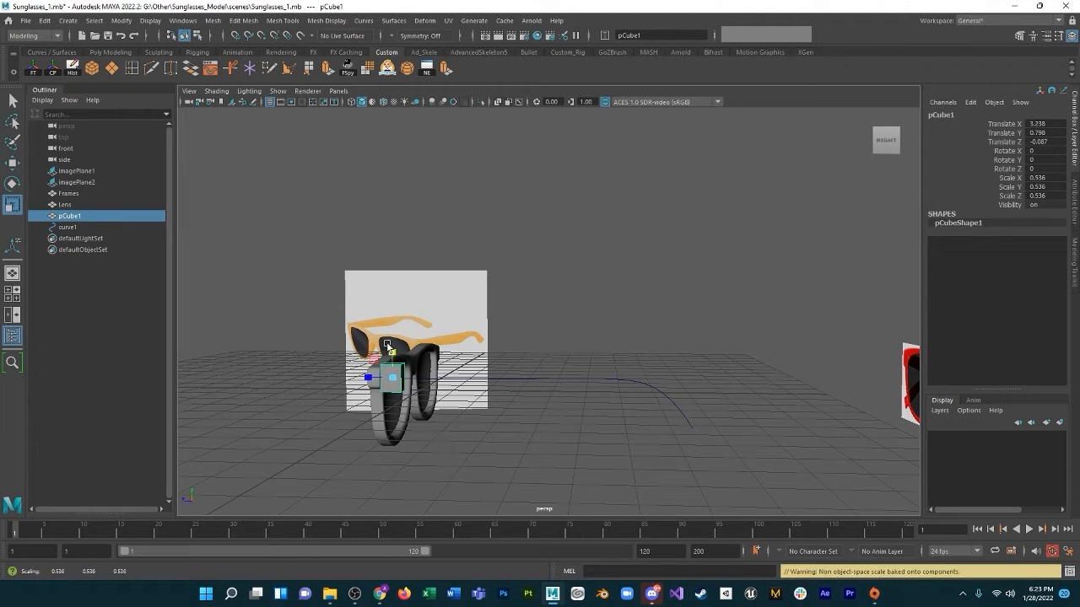
{"action": "left_click_drag", "start_coordinate": [386, 346], "coordinate": [392, 352]}
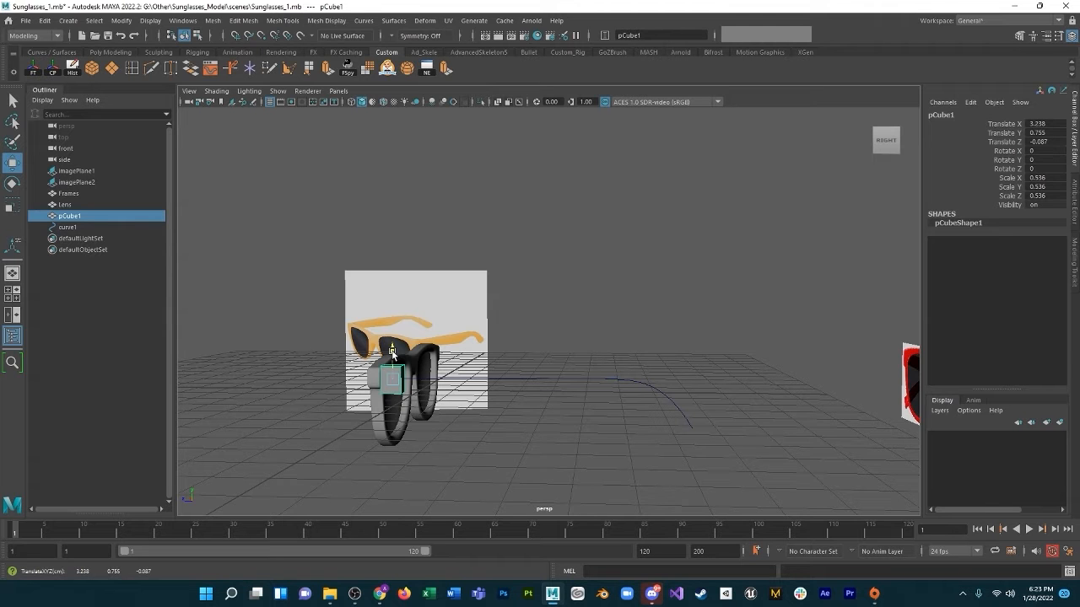
{"action": "left_click_drag", "start_coordinate": [389, 348], "coordinate": [388, 351]}
Extrude the taller cube's rear face along the guide curve to form the temple arm.
{"action": "left_click_drag", "start_coordinate": [419, 392], "coordinate": [363, 391], "text": "alt"}
{"action": "right_click_drag", "start_coordinate": [439, 413], "coordinate": [521, 475], "text": "alt"}
{"action": "middle_click_drag", "start_coordinate": [484, 422], "coordinate": [558, 390], "text": "alt"}
{"action": "left_click_drag", "start_coordinate": [482, 411], "coordinate": [447, 421], "text": "alt"}
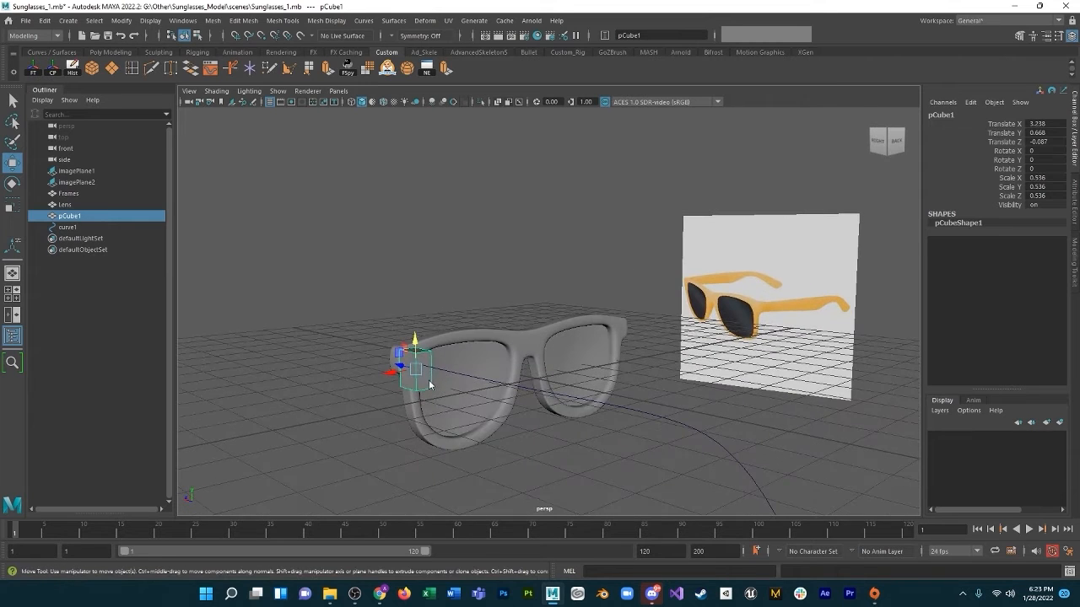
{"action": "right_click_drag", "start_coordinate": [429, 379], "coordinate": [429, 385]}
{"action": "left_click", "coordinate": [425, 382]}
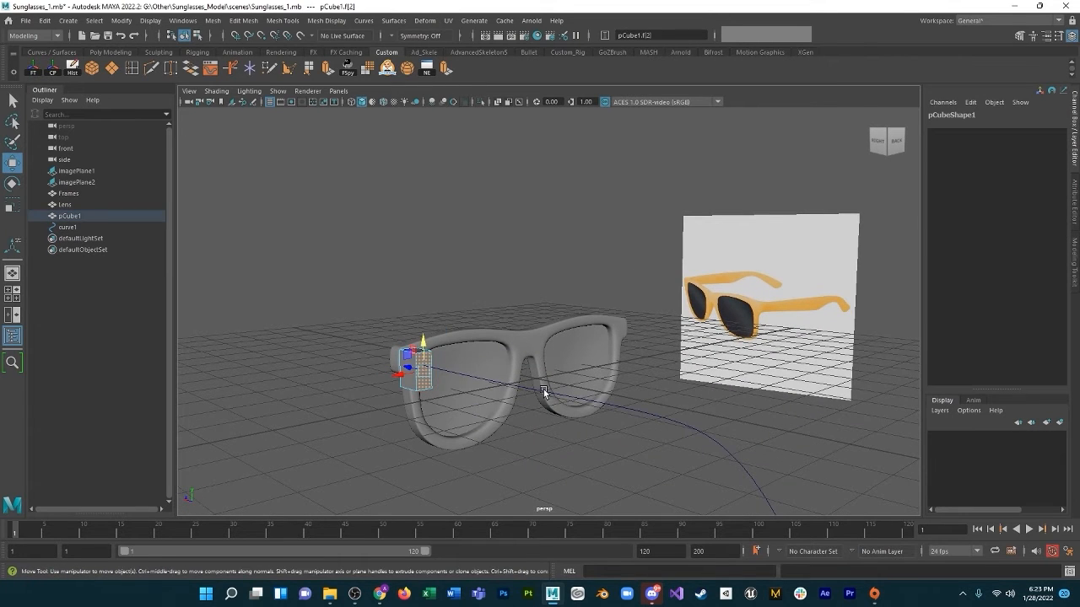
{"action": "left_click", "coordinate": [643, 413], "text": "shift"}
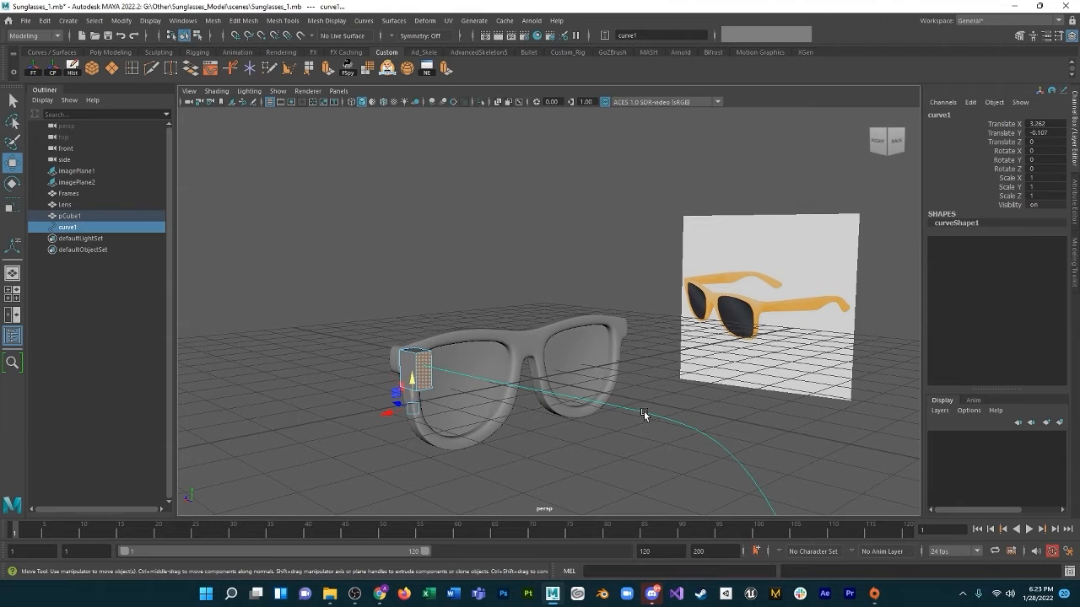
{"action": "left_click", "coordinate": [327, 69]}
{"action": "left_click_drag", "start_coordinate": [396, 376], "coordinate": [421, 371], "text": "alt"}
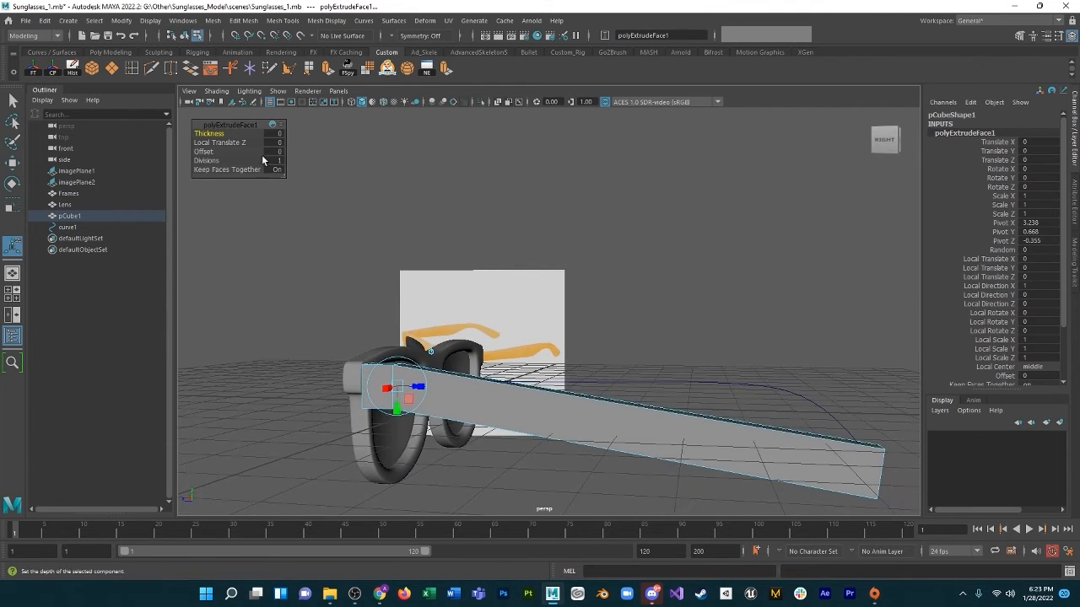
Set the temple arm extrusion to 16 divisions and show the arm in smooth preview.
{"action": "left_click", "coordinate": [207, 161]}
{"action": "middle_click_drag", "start_coordinate": [215, 162], "coordinate": [293, 192]}
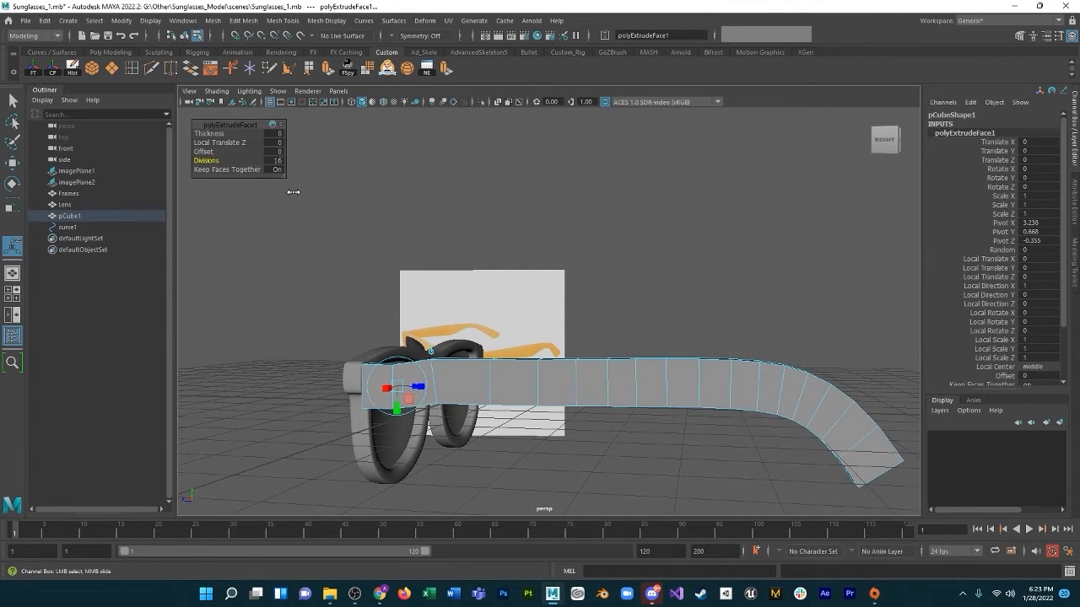
{"action": "key", "text": "3"}
{"action": "left_click_drag", "start_coordinate": [506, 326], "coordinate": [528, 323], "text": "alt"}
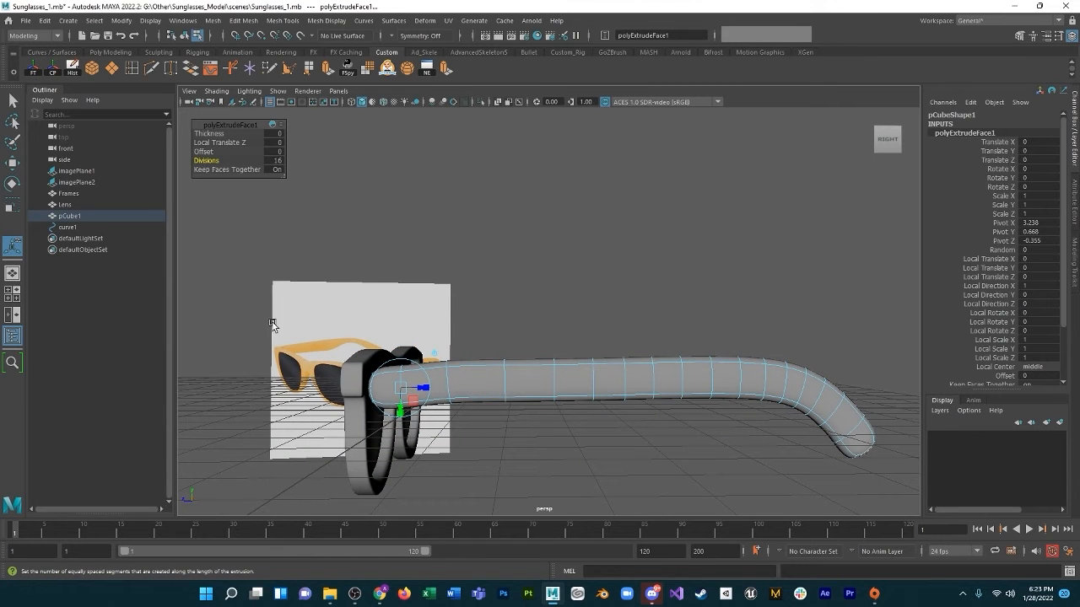
{"action": "mouse_move", "coordinate": [392, 323]}
{"action": "left_mouse_down", "text": "alt"}
{"action": "mouse_move", "coordinate": [410, 341]}
{"action": "mouse_move", "coordinate": [402, 331]}
{"action": "left_mouse_up", "text": "alt"}
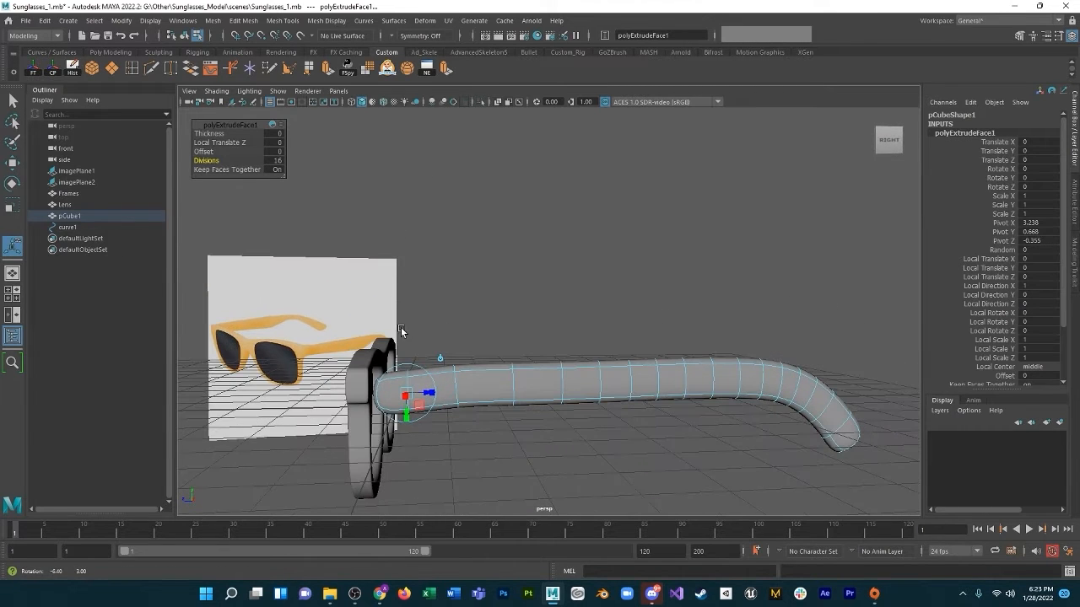
Try moving the guide curve sideways to shift the temple arm, and undo the move.
{"action": "left_click", "coordinate": [84, 226]}
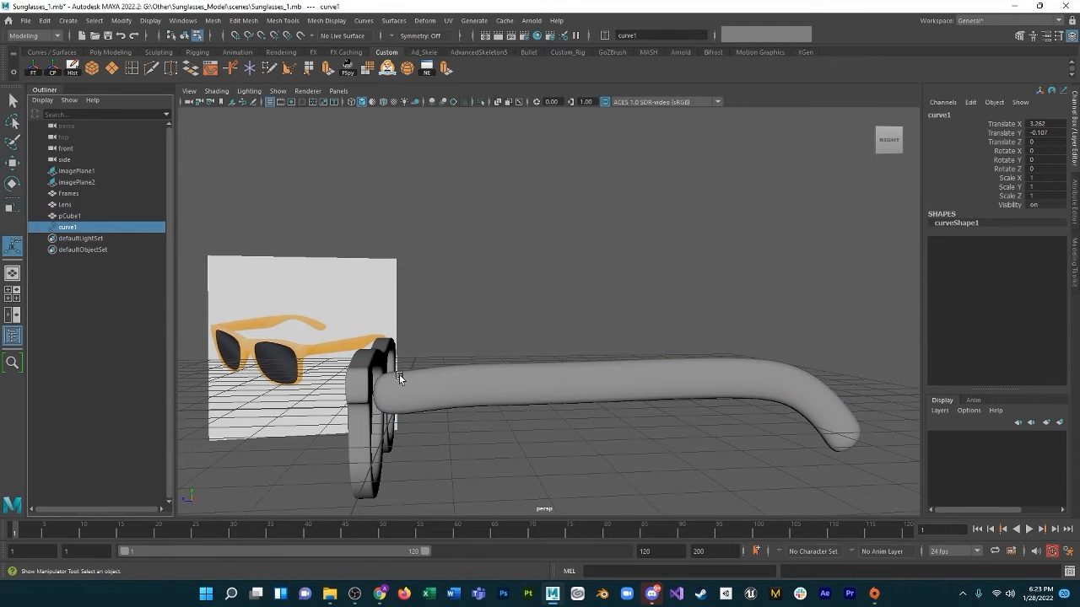
{"action": "right_click_drag", "start_coordinate": [412, 390], "coordinate": [412, 301]}
{"action": "left_click_drag", "start_coordinate": [253, 320], "coordinate": [518, 427], "text": "alt"}
{"action": "key", "text": "w"}
{"action": "left_click_drag", "start_coordinate": [417, 488], "coordinate": [414, 496]}
{"action": "key", "text": "ctrl+z"}
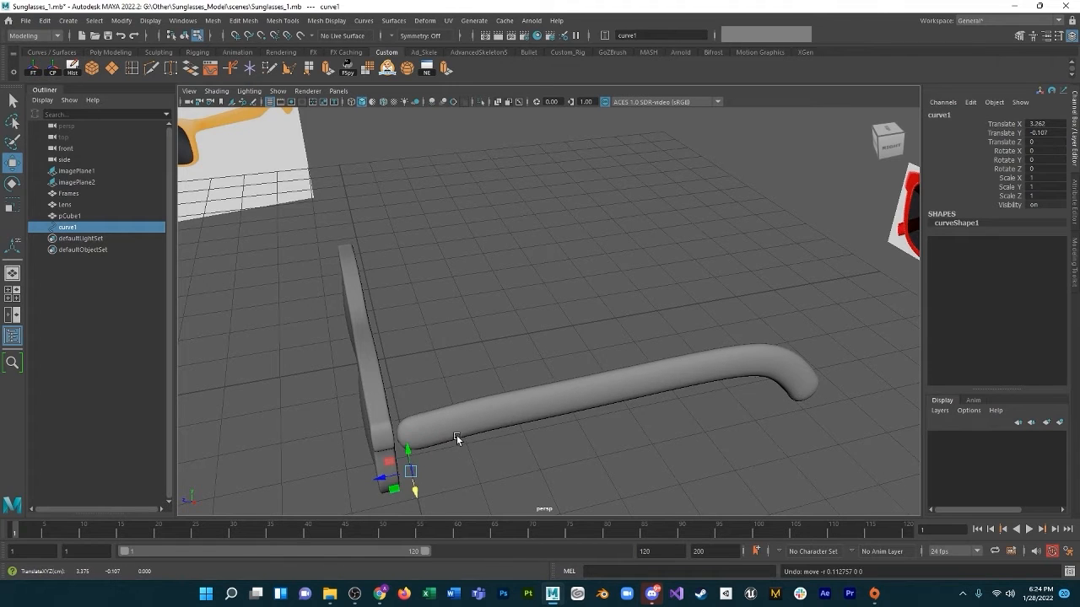
{"action": "left_click_drag", "start_coordinate": [456, 435], "coordinate": [434, 383], "text": "alt"}
{"action": "right_click_drag", "start_coordinate": [433, 383], "coordinate": [432, 302]}
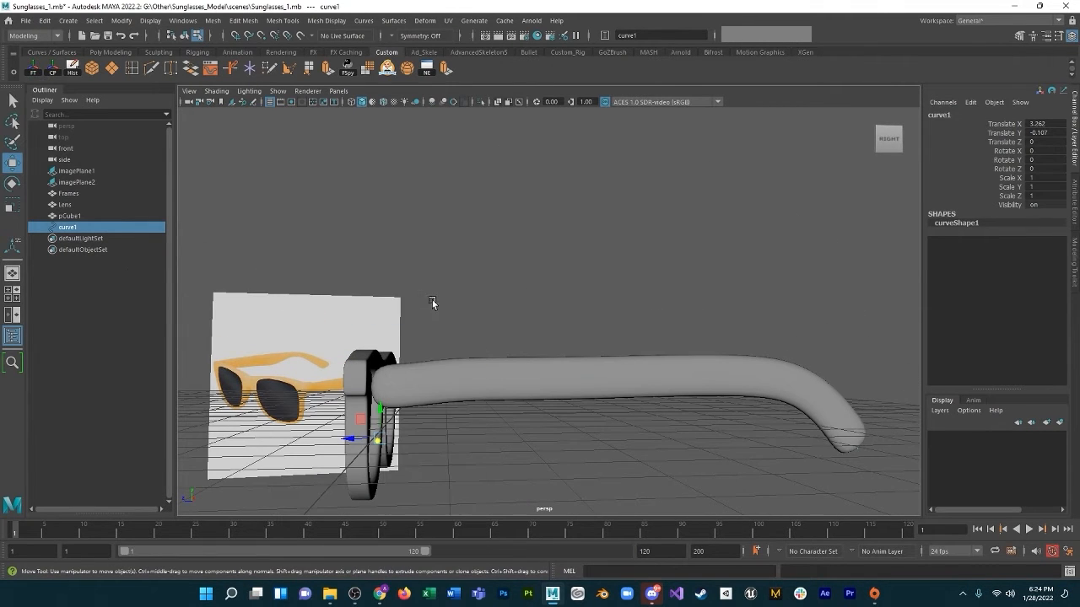
{"action": "left_click", "coordinate": [441, 419]}
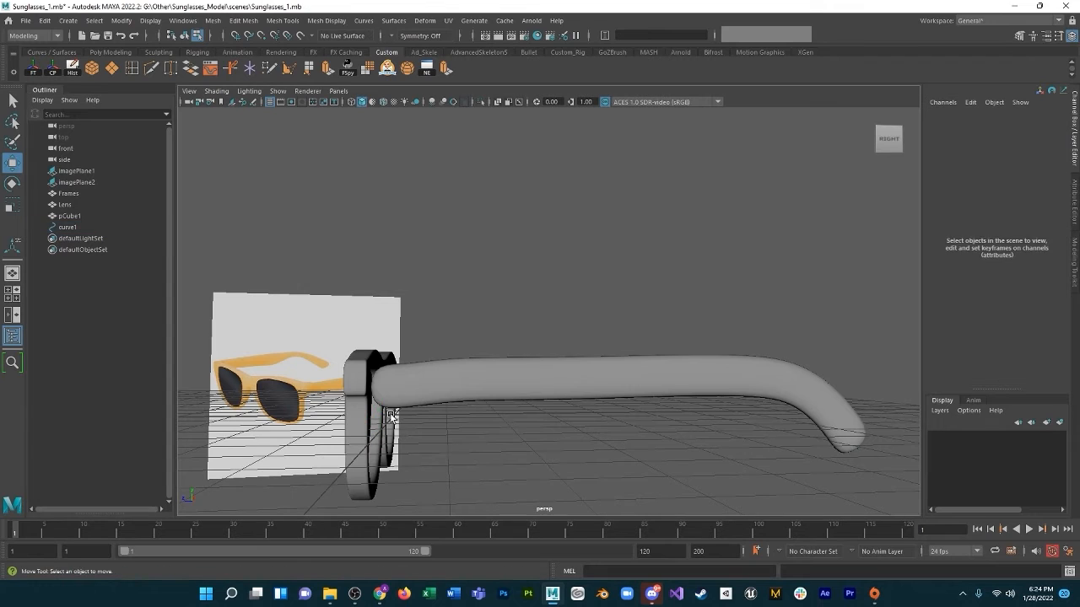
{"action": "left_click", "coordinate": [402, 387]}
{"action": "left_click_drag", "start_coordinate": [407, 394], "coordinate": [627, 386], "text": "alt"}
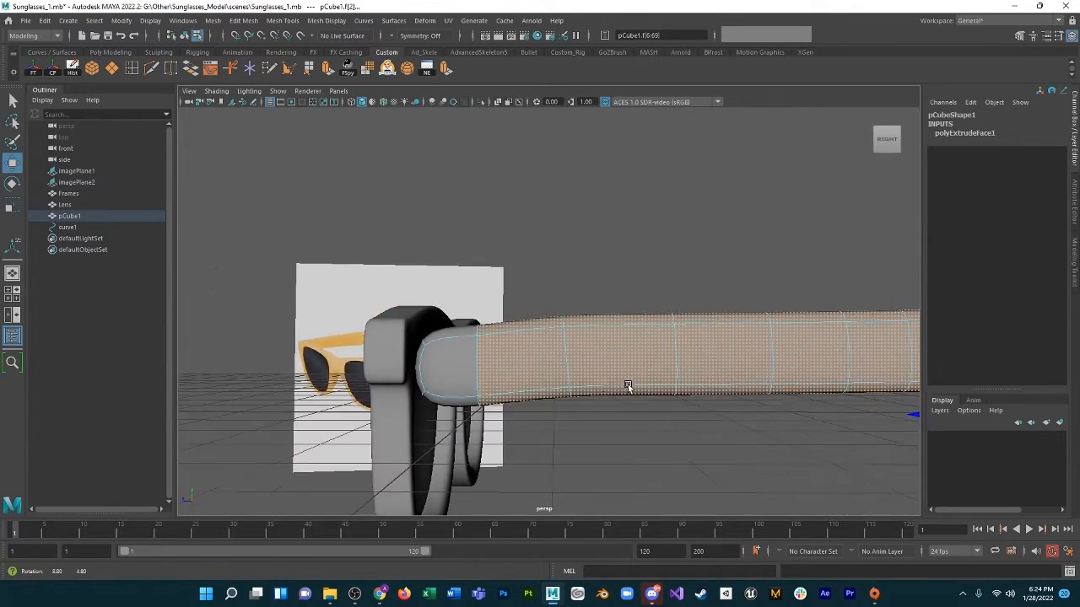
{"action": "left_click", "coordinate": [70, 218]}
Isolate the guide curve in the perspective view and show its control vertices.
{"action": "left_click", "coordinate": [67, 226]}
{"action": "right_click", "coordinate": [71, 228]}
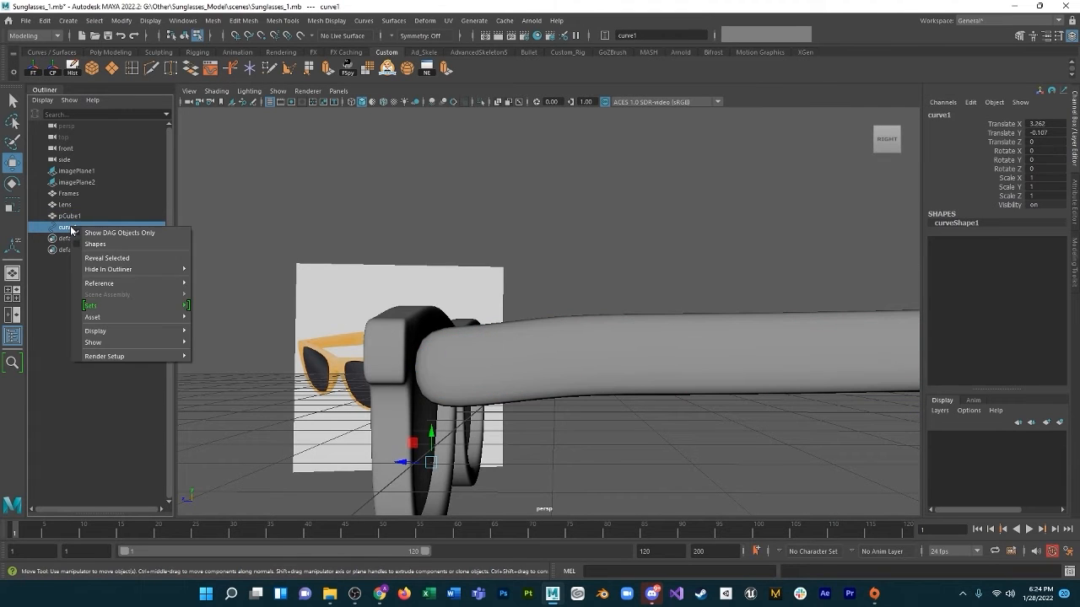
{"action": "right_click_drag", "start_coordinate": [446, 312], "coordinate": [447, 314]}
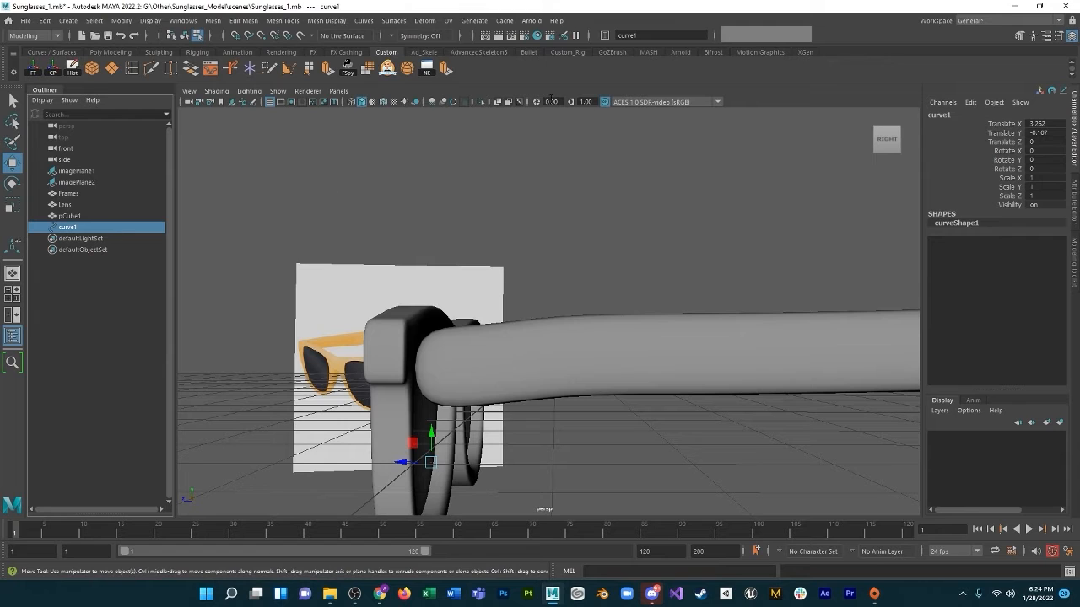
{"action": "left_click", "coordinate": [479, 101]}
{"action": "left_click", "coordinate": [525, 349]}
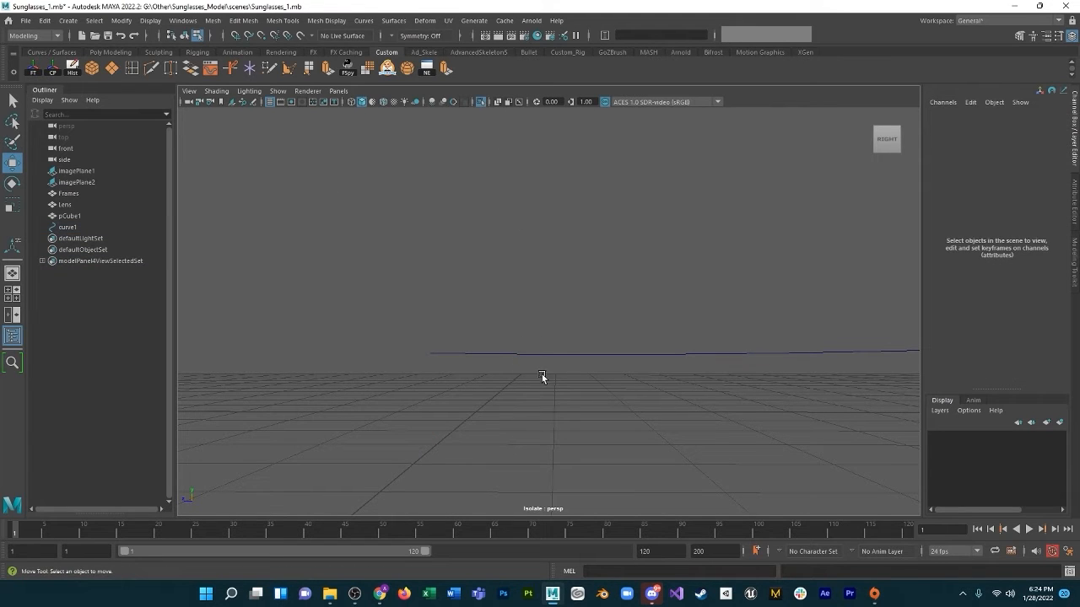
{"action": "right_click_drag", "start_coordinate": [536, 353], "coordinate": [503, 333]}
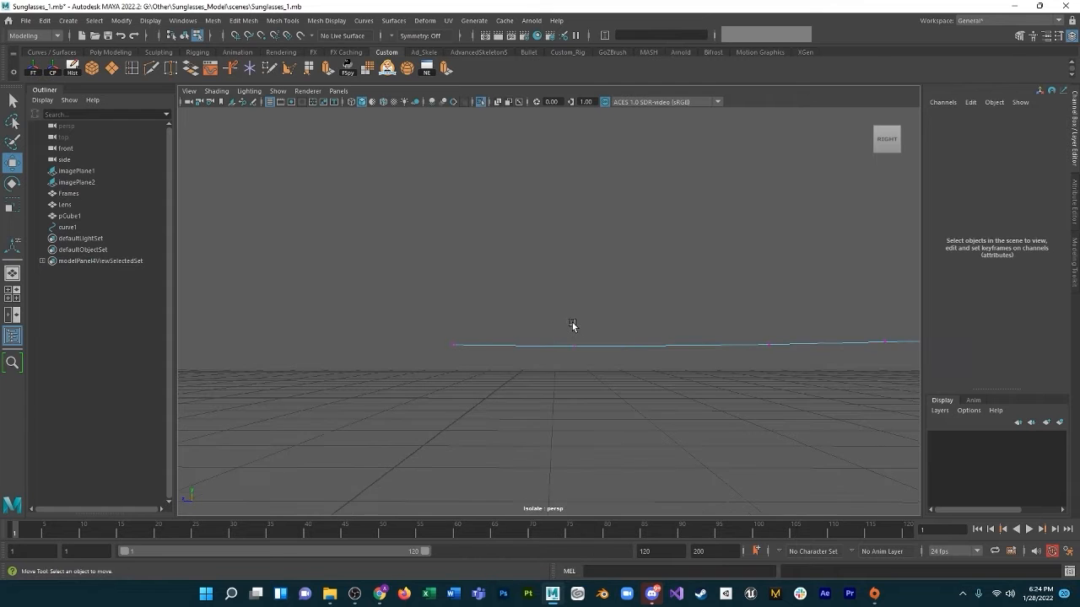
Lower the guide curve's first control vertex to about Y 0.64 and bring the whole model back into view.
{"action": "mouse_move", "coordinate": [436, 321]}
{"action": "left_mouse_down"}
{"action": "mouse_move", "coordinate": [460, 346]}
{"action": "mouse_move", "coordinate": [452, 321]}
{"action": "mouse_move", "coordinate": [455, 331]}
{"action": "left_mouse_up"}
{"action": "left_click", "coordinate": [480, 102]}
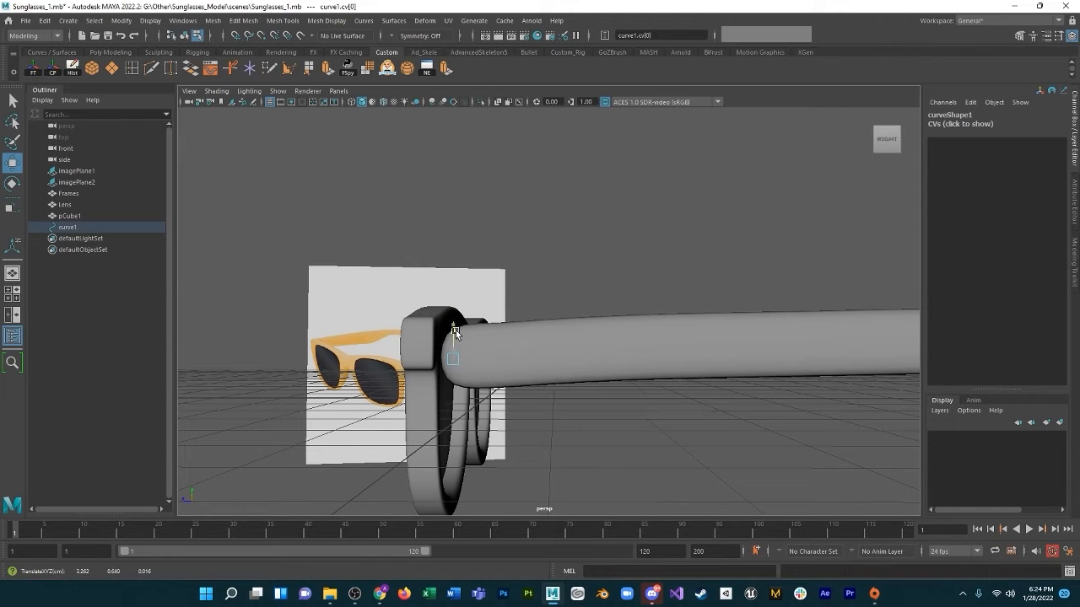
Isolate the curve to select its second control vertex, and lower that vertex slightly with the full model shown.
{"action": "left_click", "coordinate": [480, 102]}
{"action": "left_click_drag", "start_coordinate": [565, 326], "coordinate": [595, 363]}
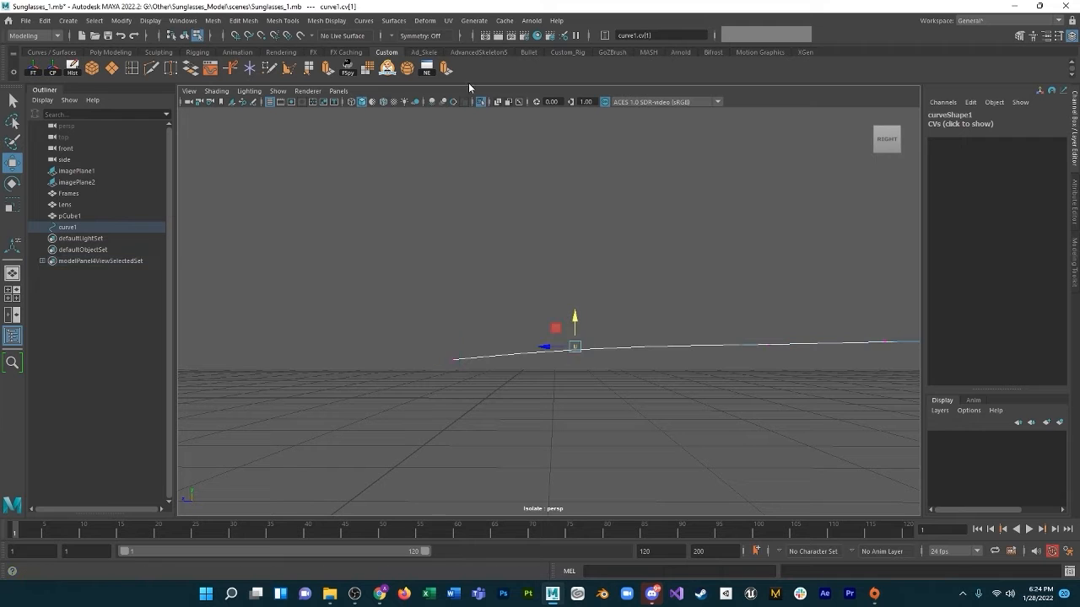
{"action": "left_click", "coordinate": [484, 102]}
{"action": "left_click_drag", "start_coordinate": [577, 317], "coordinate": [578, 320]}
{"action": "scroll", "coordinate": [641, 329], "scroll_direction": "down", "scroll_amount": 4}
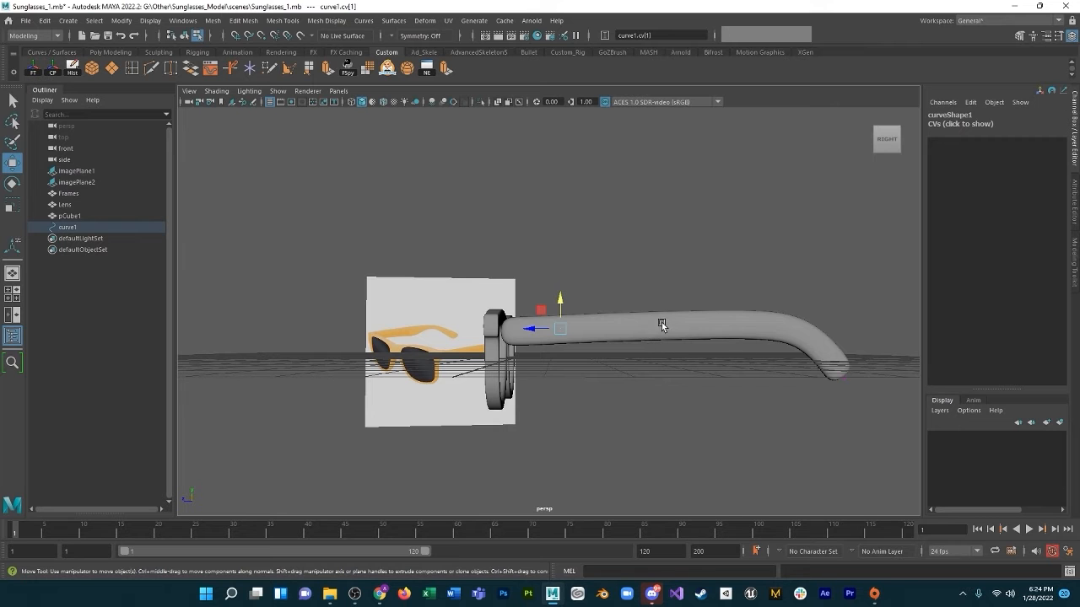
Move the guide curve's control vertices from the third to the last forward toward the frames to shorten the temple arm.
{"action": "left_click_drag", "start_coordinate": [646, 306], "coordinate": [663, 379], "text": "alt"}
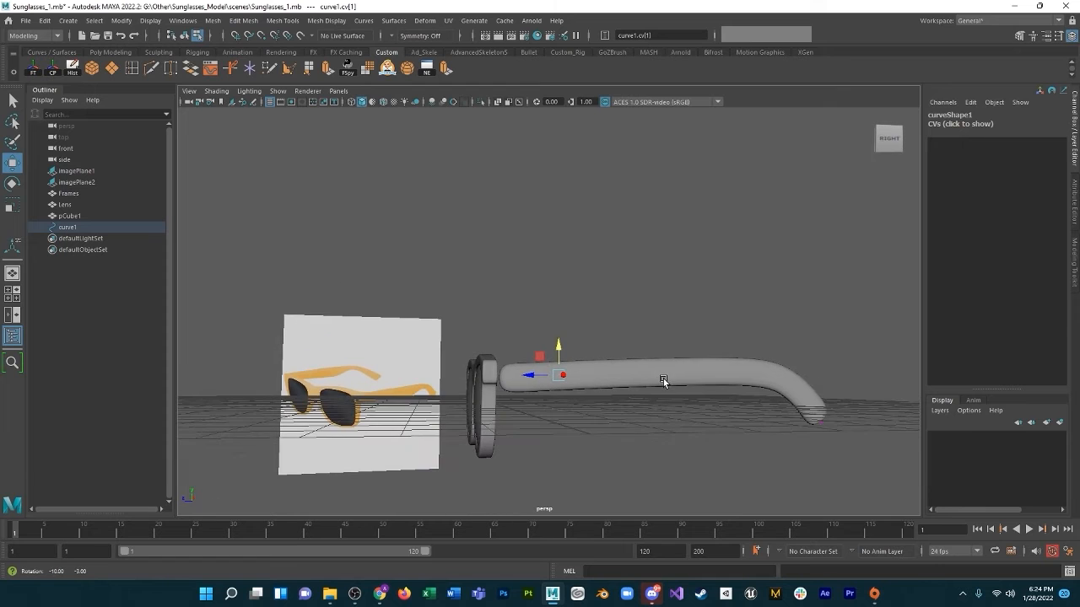
{"action": "left_click", "coordinate": [481, 101]}
{"action": "left_click_drag", "start_coordinate": [835, 447], "coordinate": [639, 340]}
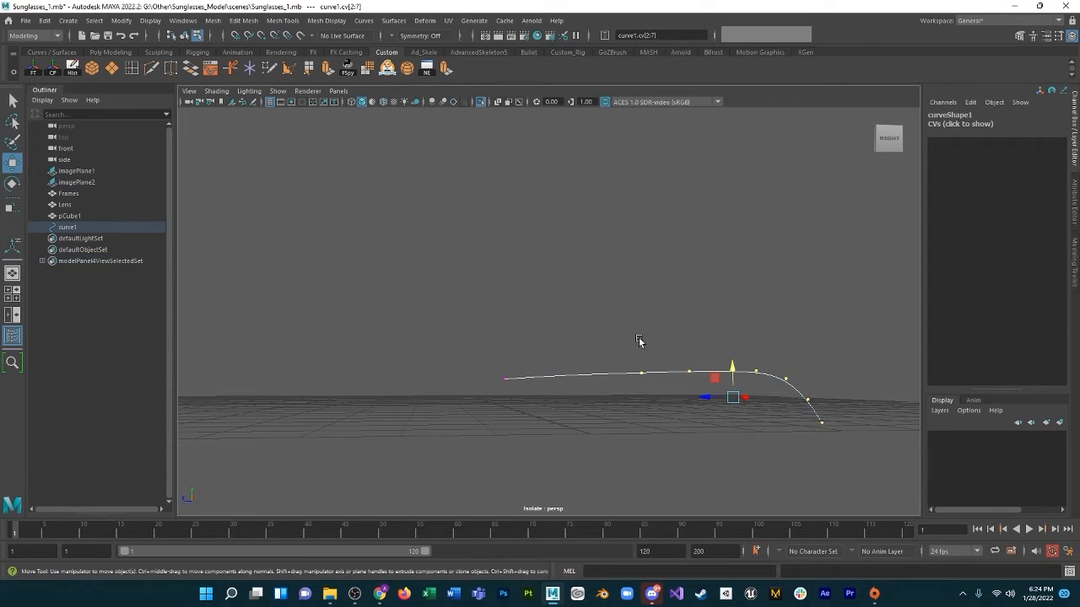
{"action": "left_click_drag", "start_coordinate": [689, 399], "coordinate": [682, 402]}
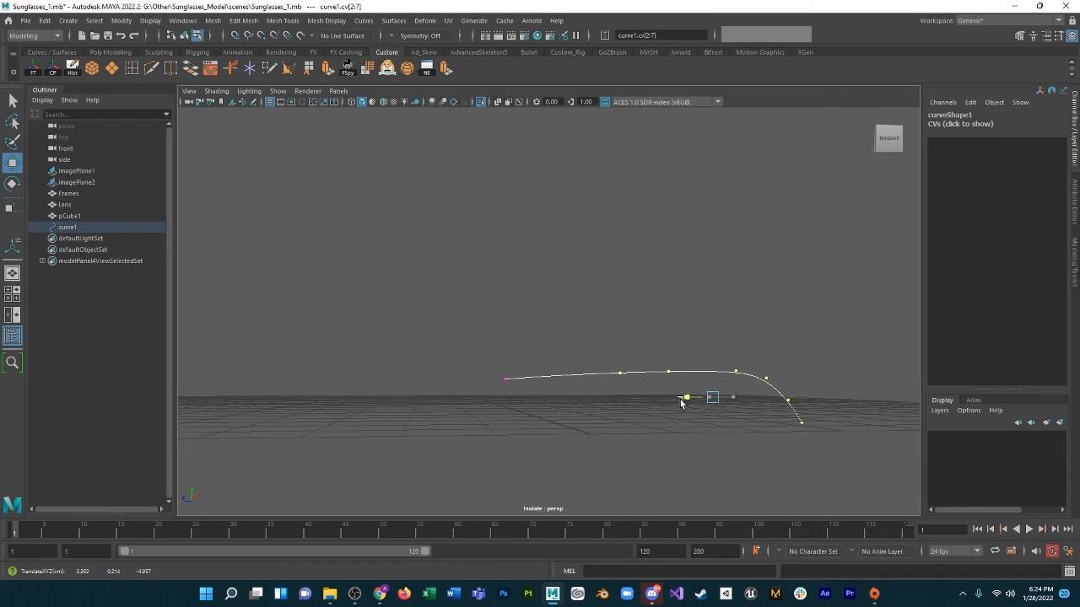
{"action": "left_click", "coordinate": [480, 102]}
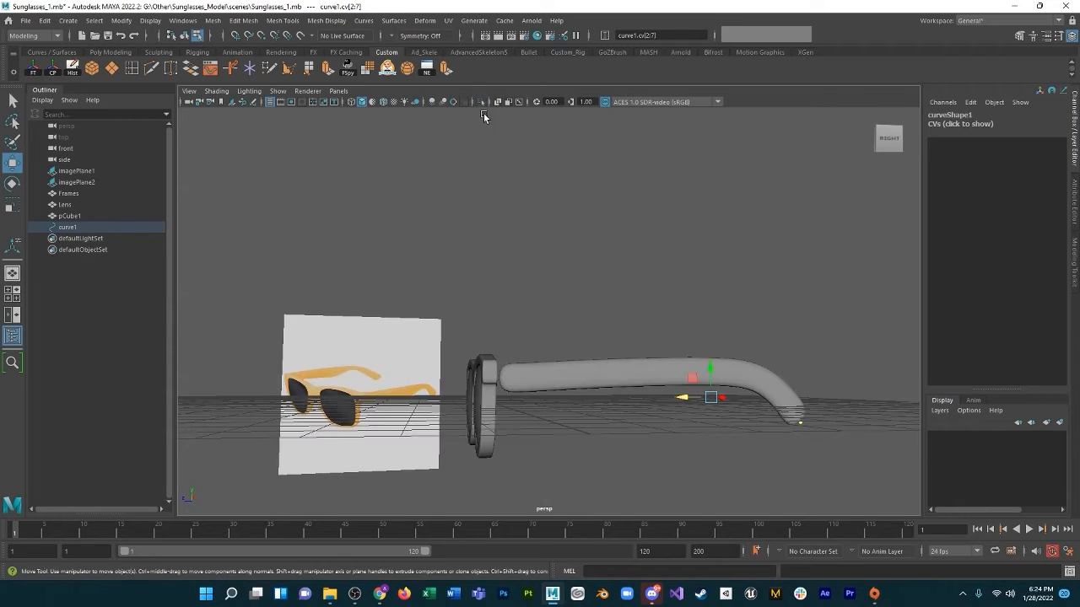
{"action": "left_click_drag", "start_coordinate": [582, 343], "coordinate": [569, 346], "text": "alt"}
{"action": "left_click_drag", "start_coordinate": [681, 406], "coordinate": [667, 405]}
{"action": "left_click_drag", "start_coordinate": [601, 419], "coordinate": [621, 424], "text": "alt"}
Isolate the curve and move all its control vertices except the first farther forward and slightly down.
{"action": "left_click", "coordinate": [480, 102]}
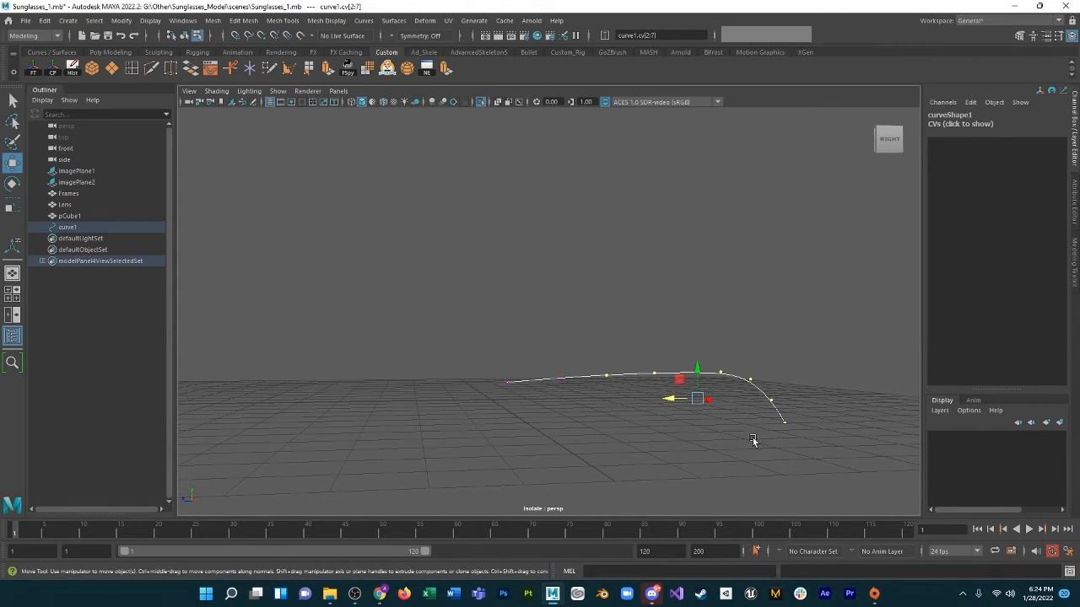
{"action": "left_click_drag", "start_coordinate": [806, 459], "coordinate": [554, 313]}
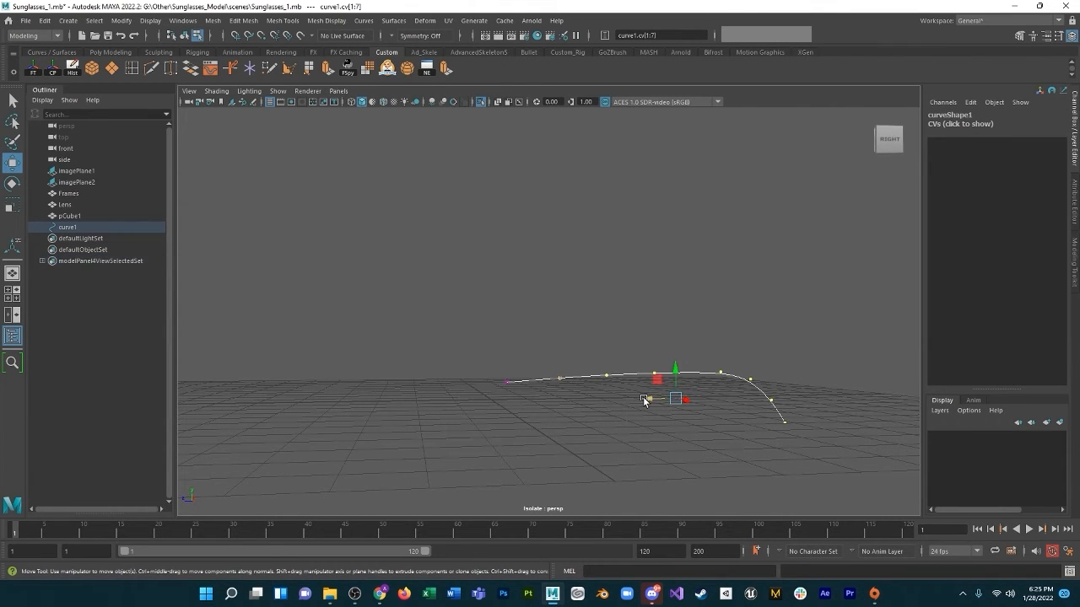
{"action": "left_click_drag", "start_coordinate": [645, 401], "coordinate": [631, 402]}
{"action": "middle_click_drag", "start_coordinate": [659, 372], "coordinate": [660, 374]}
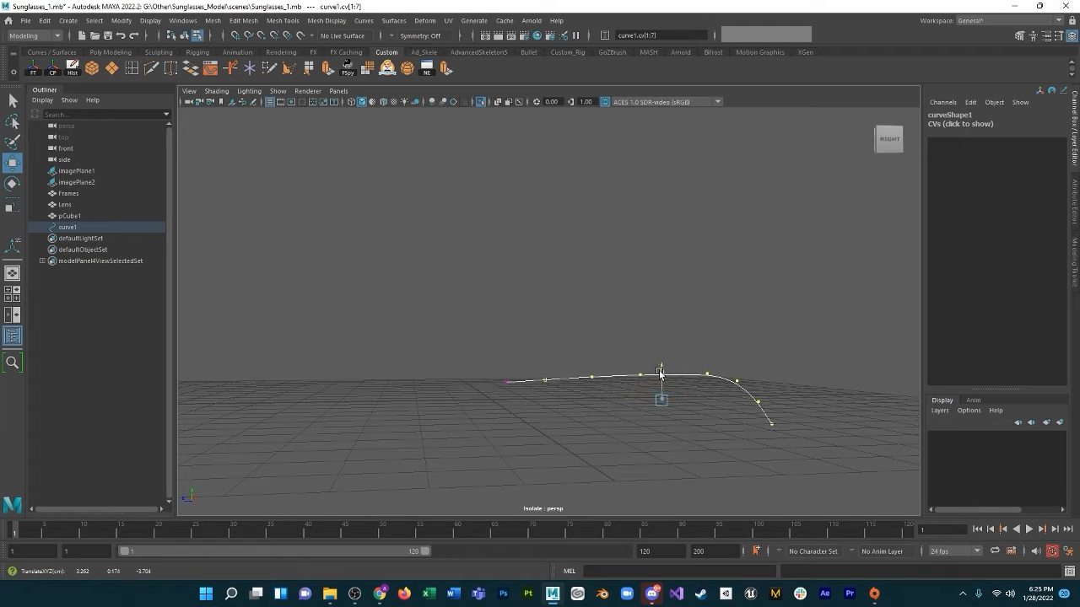
Lower the guide curve's selected control vertices slightly with the whole model shown, comparing the arm with the reference image.
{"action": "left_click", "coordinate": [479, 104]}
{"action": "mouse_move", "coordinate": [536, 285]}
{"action": "left_mouse_down", "text": "alt"}
{"action": "mouse_move", "coordinate": [501, 286]}
{"action": "mouse_move", "coordinate": [520, 281]}
{"action": "left_mouse_up", "text": "alt"}
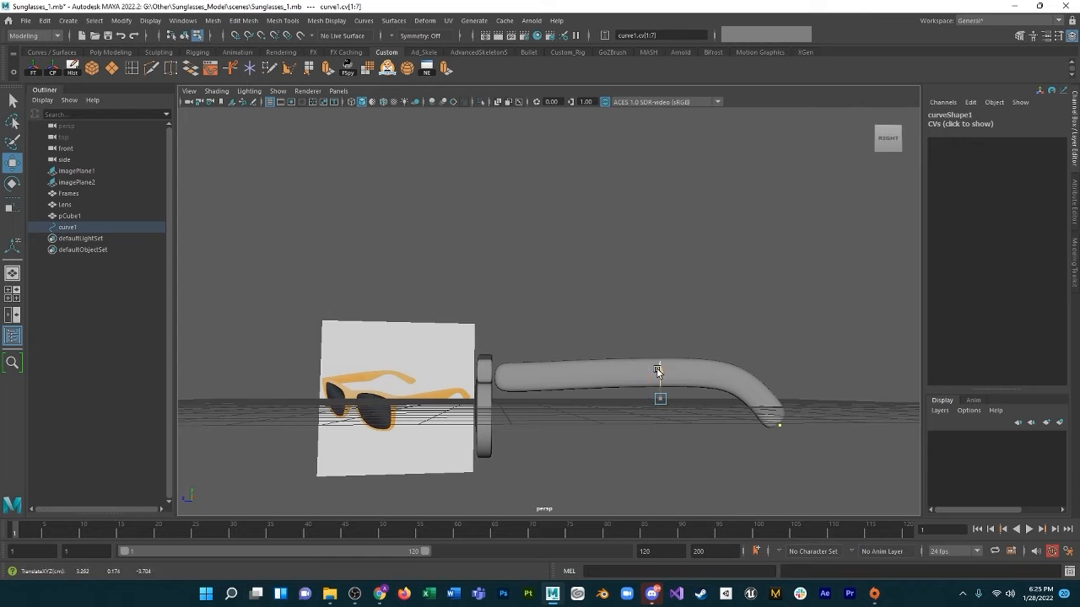
{"action": "middle_click_drag", "start_coordinate": [656, 368], "coordinate": [659, 372]}
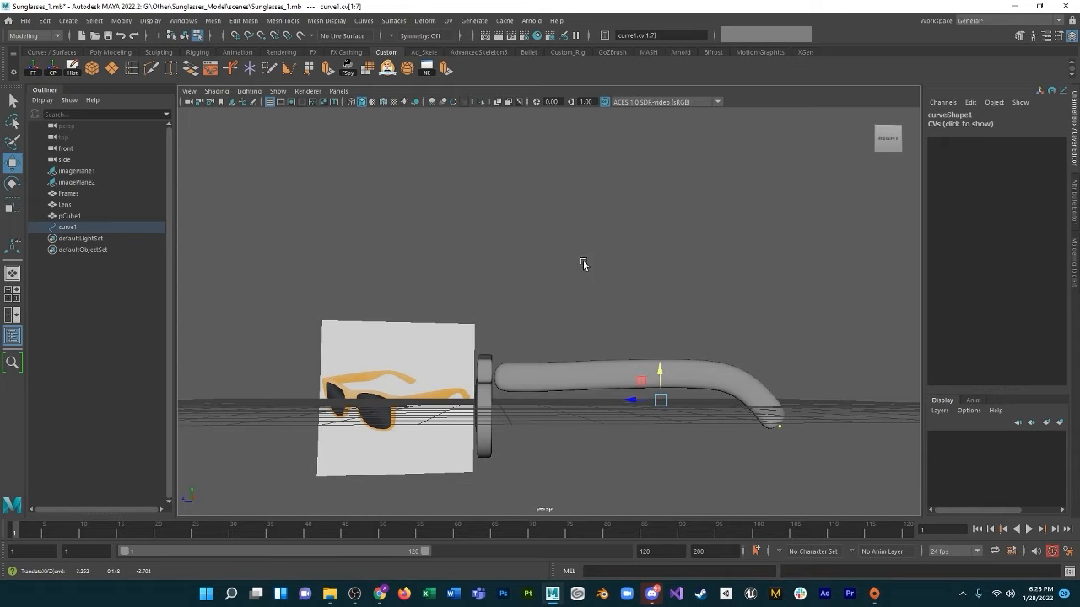
{"action": "left_click_drag", "start_coordinate": [583, 264], "coordinate": [561, 318], "text": "alt"}
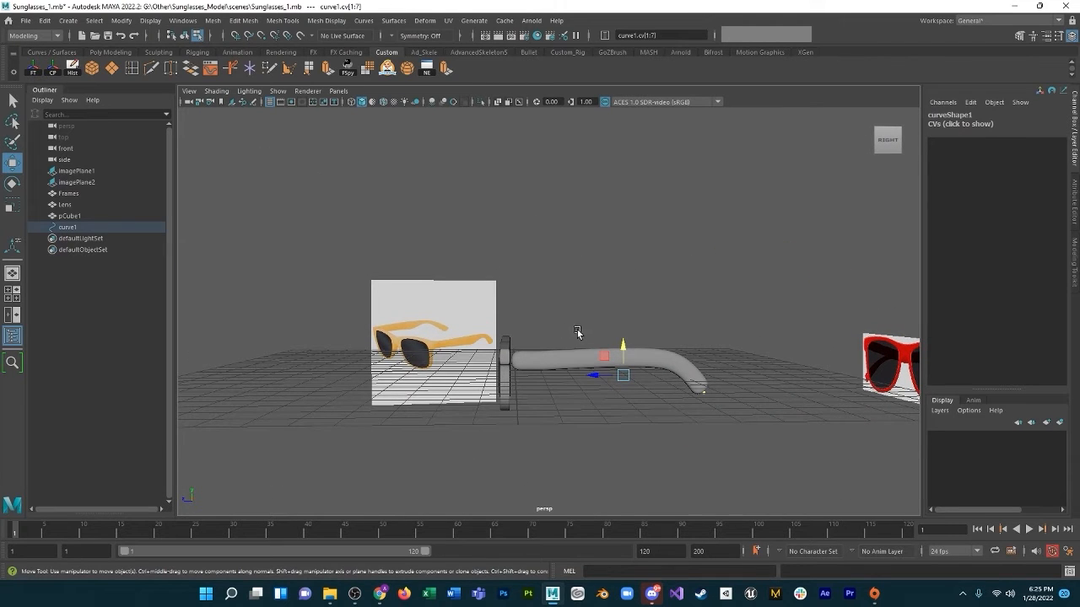
{"action": "left_click", "coordinate": [480, 102]}
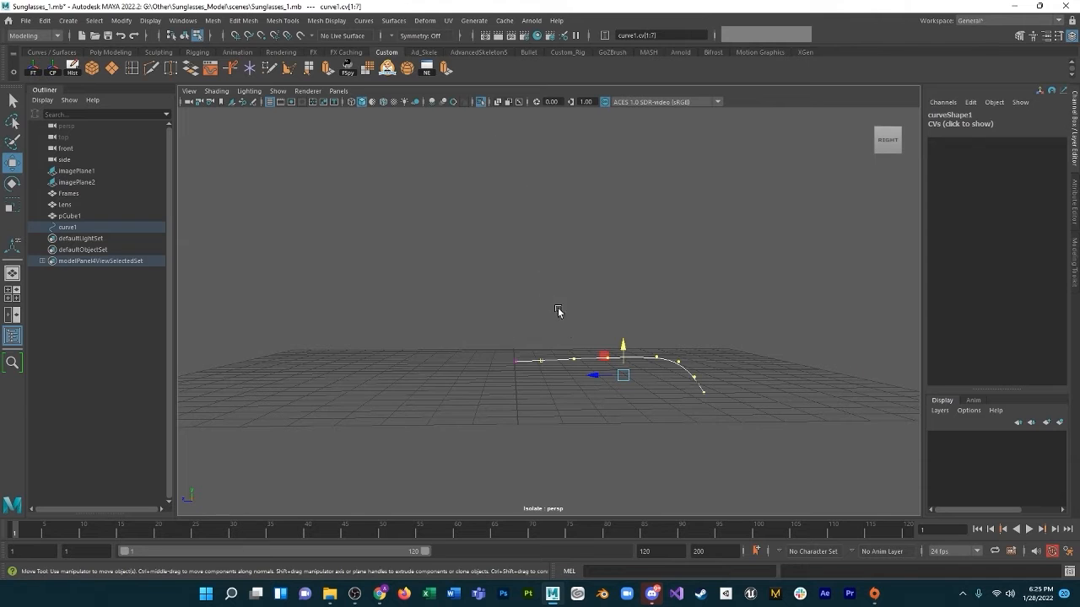
{"action": "left_click", "coordinate": [480, 102]}
Delete the construction history of the extruded temple arm pCube1.
{"action": "left_click", "coordinate": [76, 205]}
{"action": "left_click", "coordinate": [86, 216]}
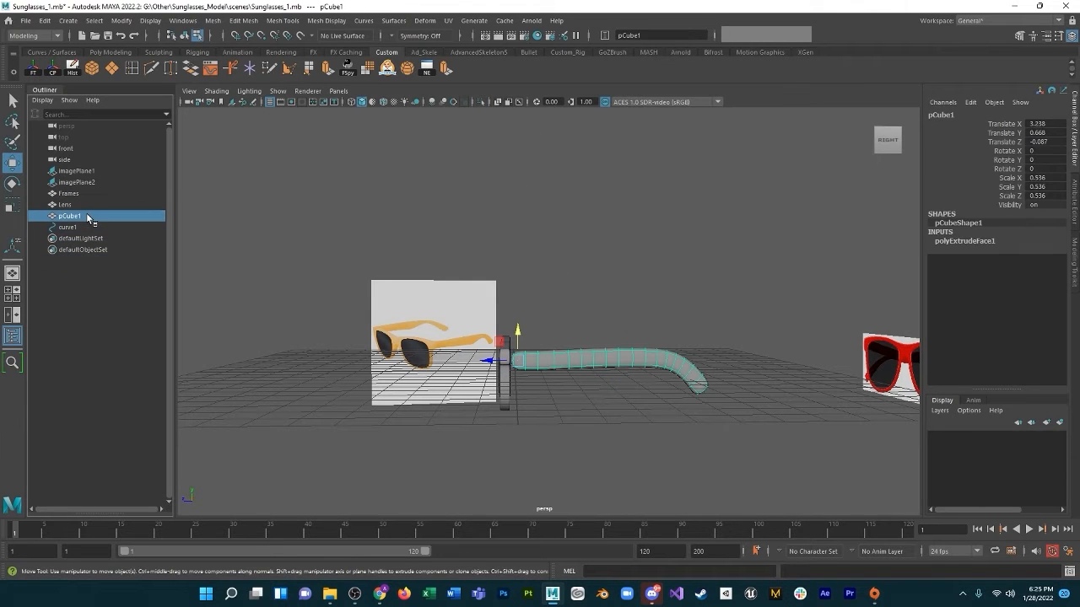
{"action": "left_click", "coordinate": [74, 67]}
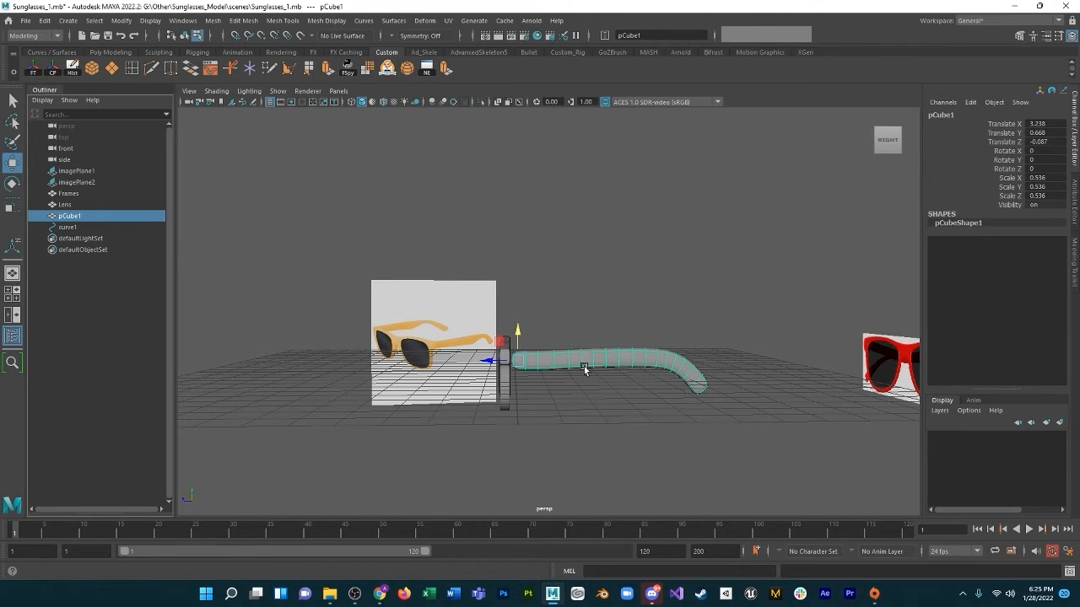
{"action": "right_click_drag", "start_coordinate": [584, 366], "coordinate": [645, 286]}
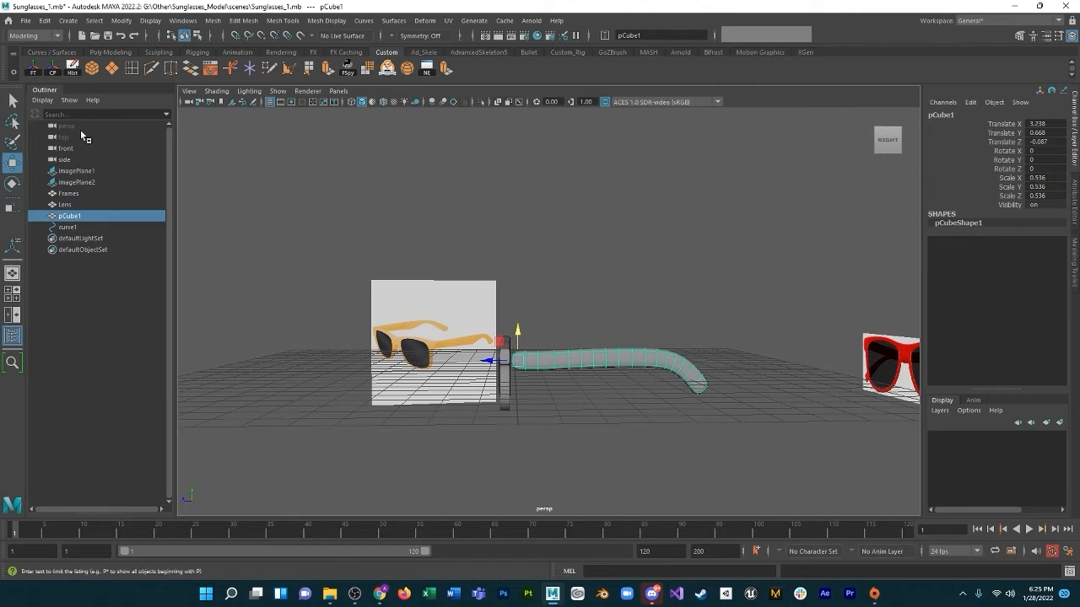
Lift the temple arm off the guide curve to delete the curve, and lower the arm back to about Y 0.743.
{"action": "left_click", "coordinate": [70, 228]}
{"action": "left_click", "coordinate": [85, 216]}
{"action": "left_click_drag", "start_coordinate": [515, 341], "coordinate": [504, 262]}
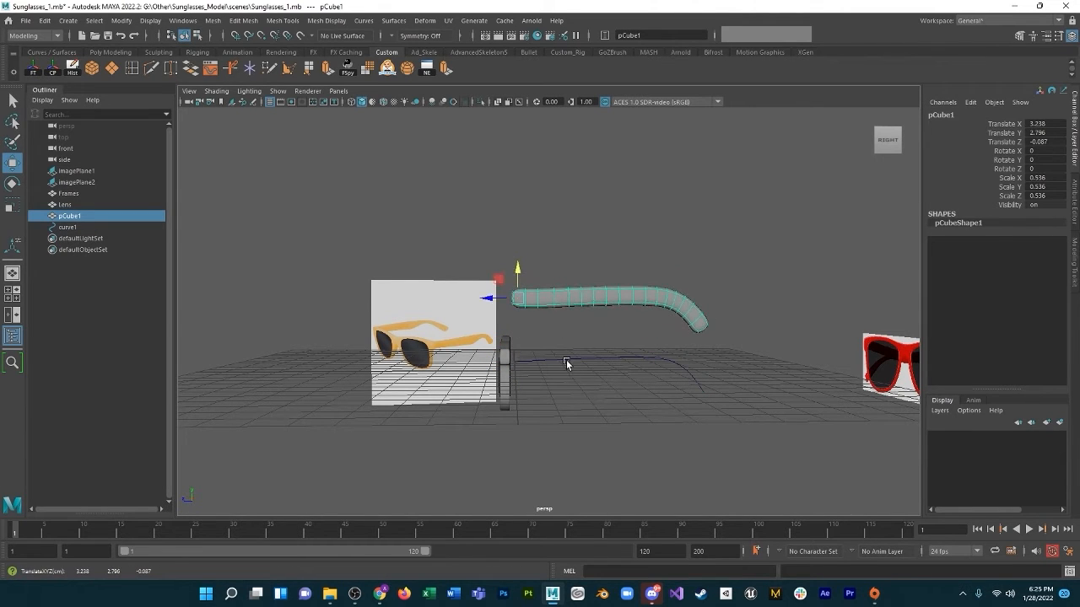
{"action": "left_click", "coordinate": [566, 359]}
{"action": "key", "text": "Delete"}
{"action": "left_click", "coordinate": [587, 300]}
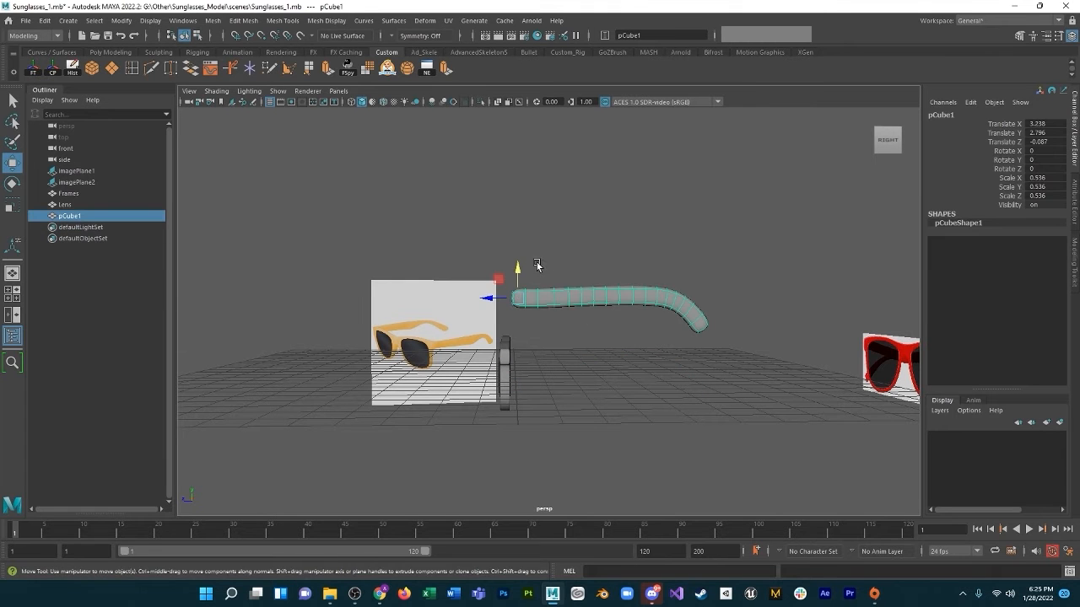
{"action": "left_click_drag", "start_coordinate": [517, 272], "coordinate": [520, 331]}
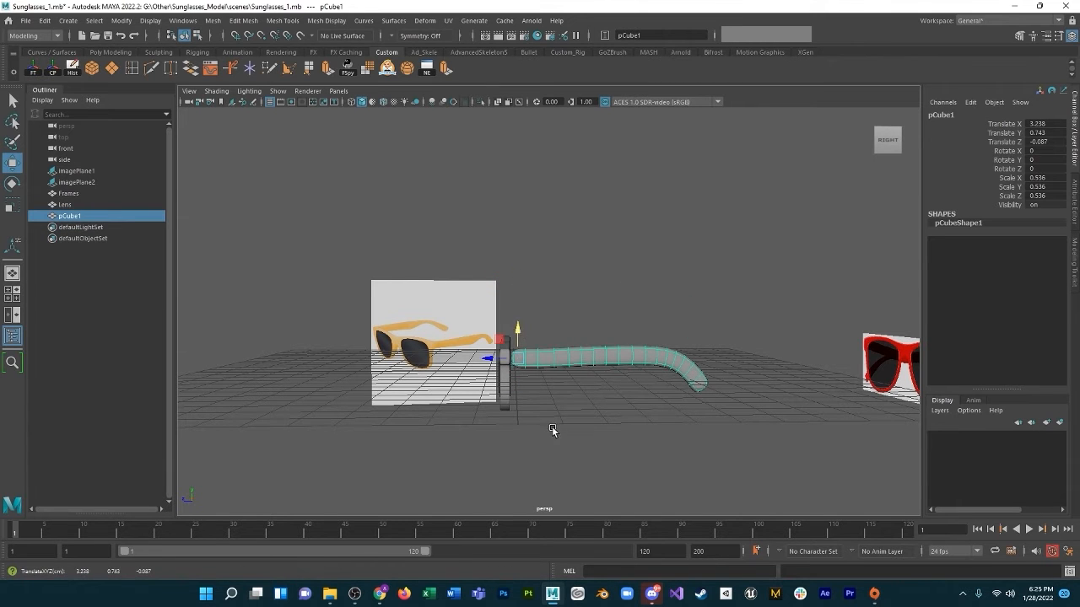
Select the end face of the temple arm nearest the frames and adjust its scale.
{"action": "mouse_move", "coordinate": [551, 426]}
{"action": "left_mouse_down", "text": "alt"}
{"action": "mouse_move", "coordinate": [521, 433]}
{"action": "mouse_move", "coordinate": [549, 427]}
{"action": "left_mouse_up", "text": "alt"}
{"action": "scroll", "coordinate": [549, 426], "scroll_direction": "up", "scroll_amount": 2}
{"action": "middle_click_drag", "start_coordinate": [549, 427], "coordinate": [583, 423], "text": "alt"}
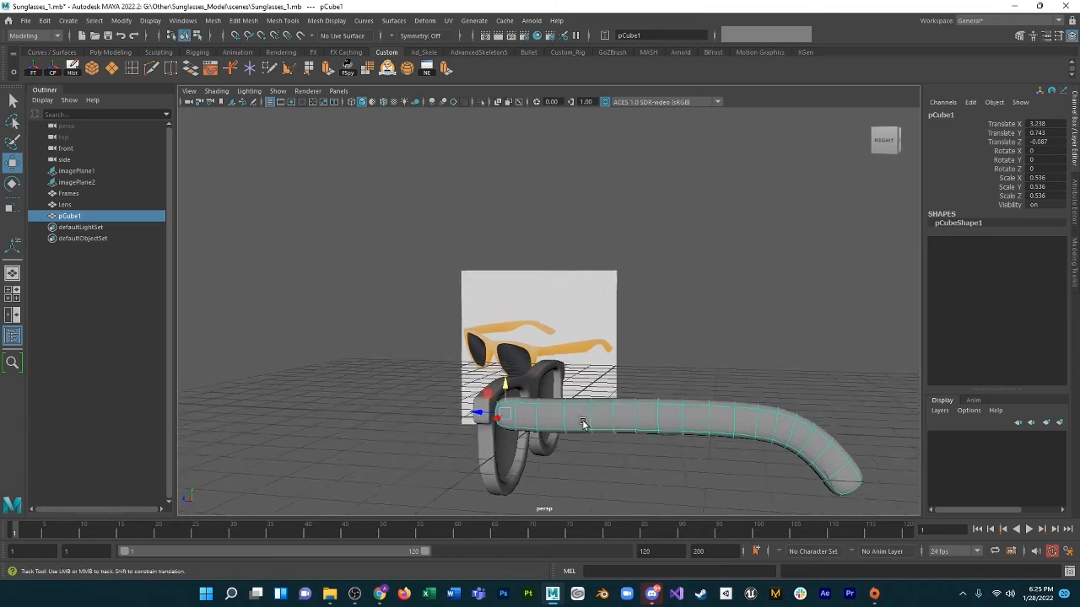
{"action": "left_click_drag", "start_coordinate": [583, 424], "coordinate": [627, 427], "text": "alt"}
{"action": "right_click_drag", "start_coordinate": [627, 427], "coordinate": [673, 411], "text": "alt"}
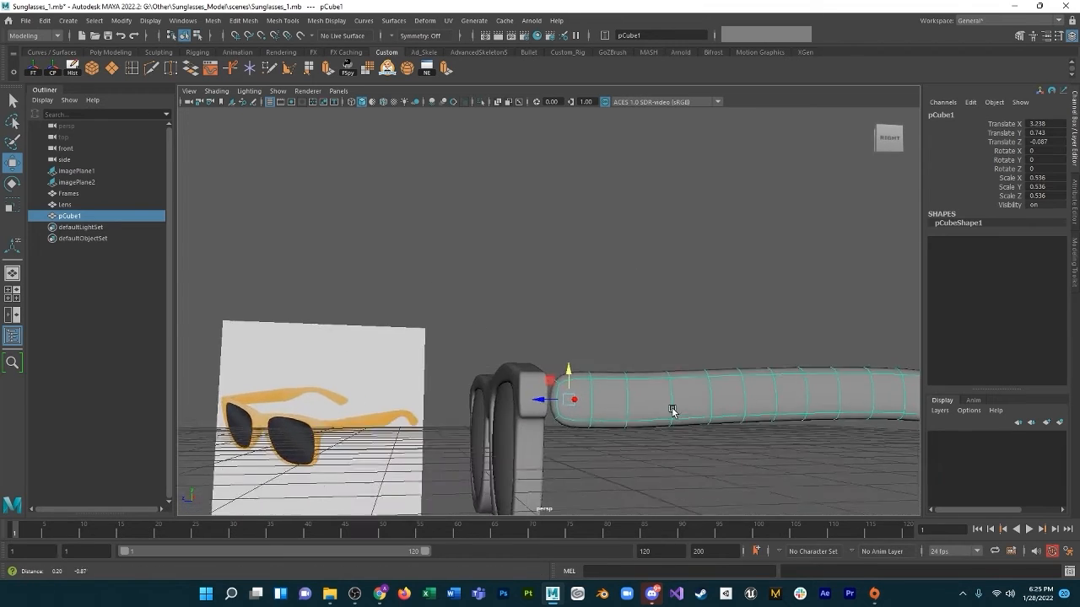
{"action": "left_click_drag", "start_coordinate": [672, 411], "coordinate": [612, 434], "text": "alt"}
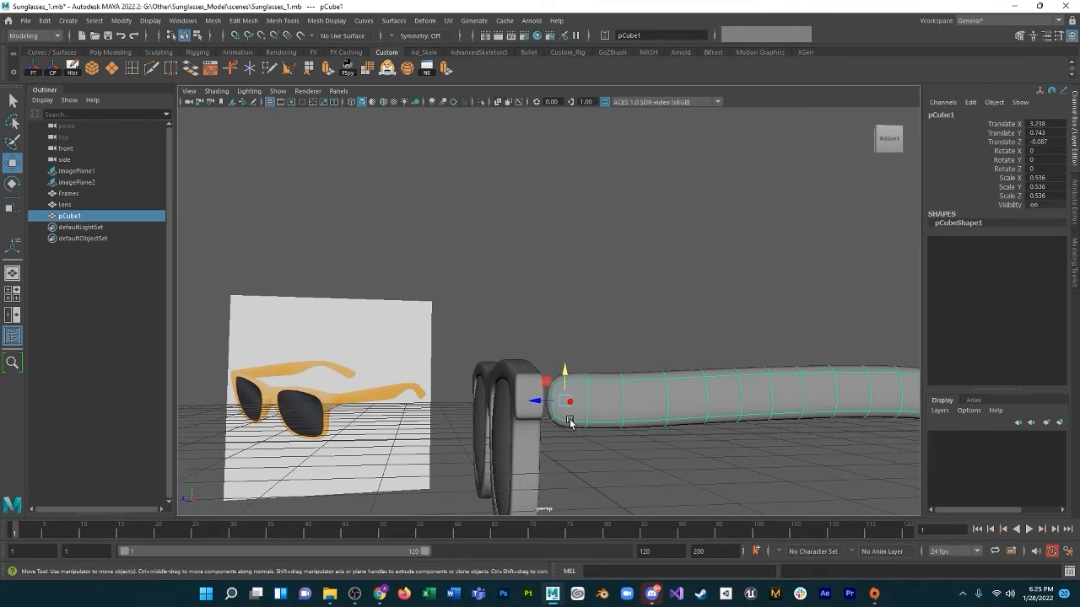
{"action": "right_click_drag", "start_coordinate": [570, 423], "coordinate": [573, 339]}
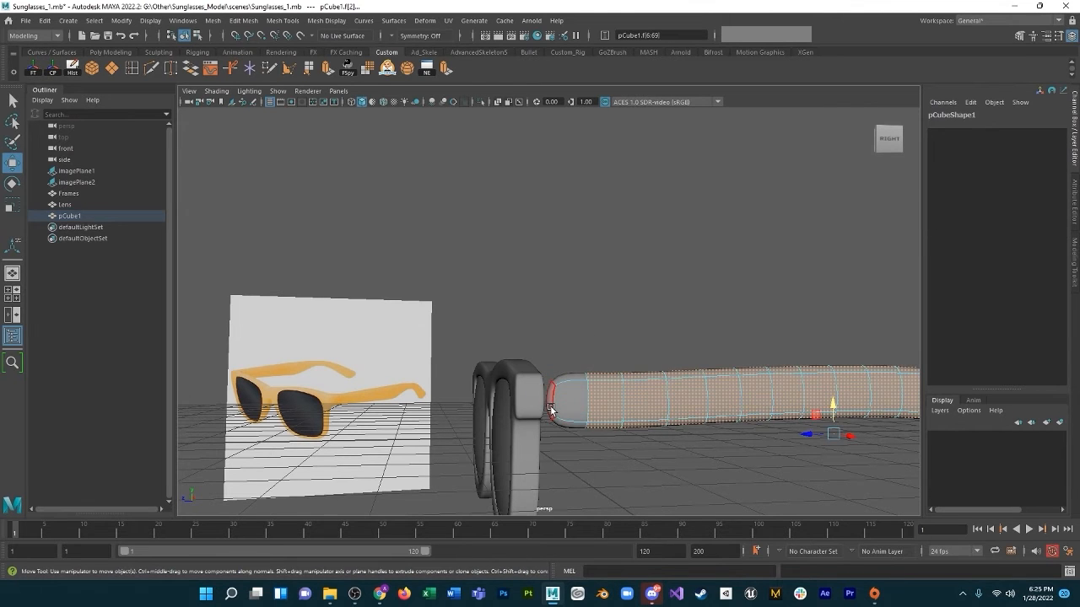
{"action": "left_click", "coordinate": [550, 408]}
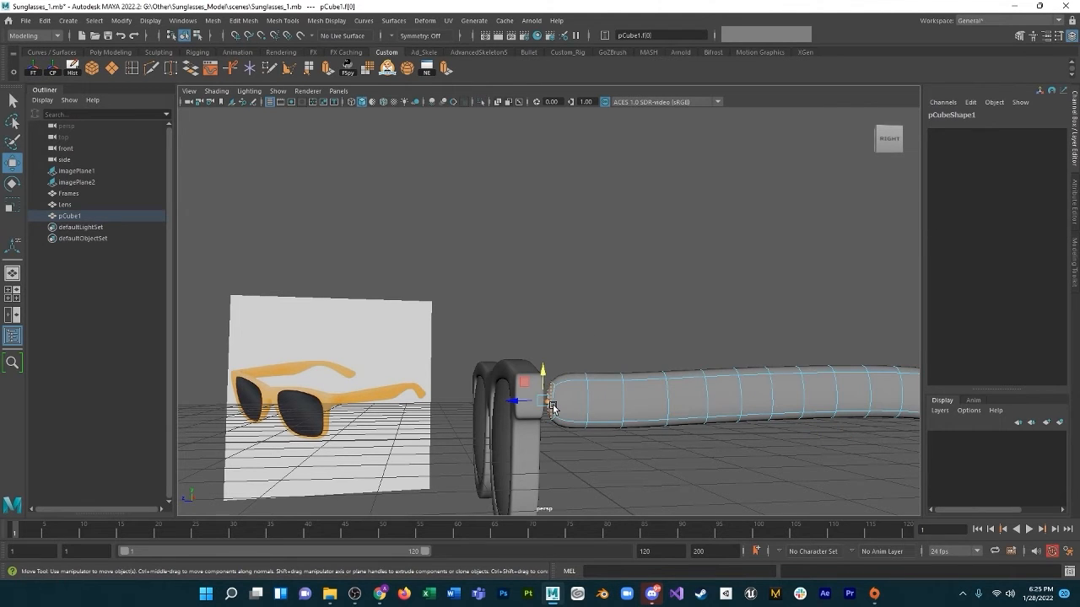
{"action": "key", "text": "e"}
{"action": "key", "text": "r"}
{"action": "left_click_drag", "start_coordinate": [546, 381], "coordinate": [476, 448]}
{"action": "left_click_drag", "start_coordinate": [458, 394], "coordinate": [453, 396]}
{"action": "left_click_drag", "start_coordinate": [499, 429], "coordinate": [620, 390], "text": "alt"}
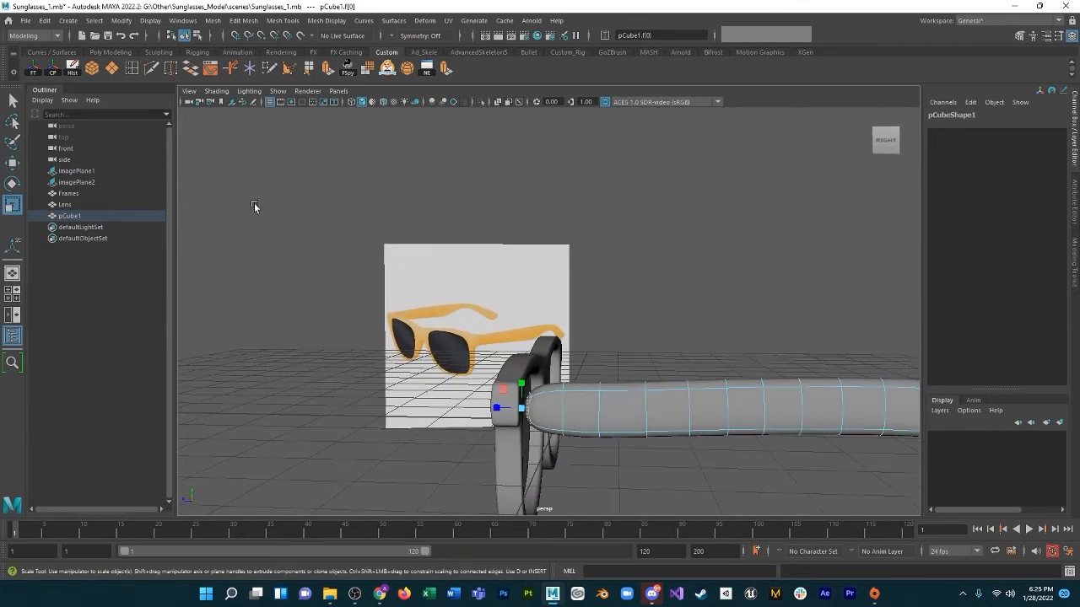
Insert an edge loop around the temple arm close to its front end at the frames.
{"action": "left_click", "coordinate": [244, 20]}
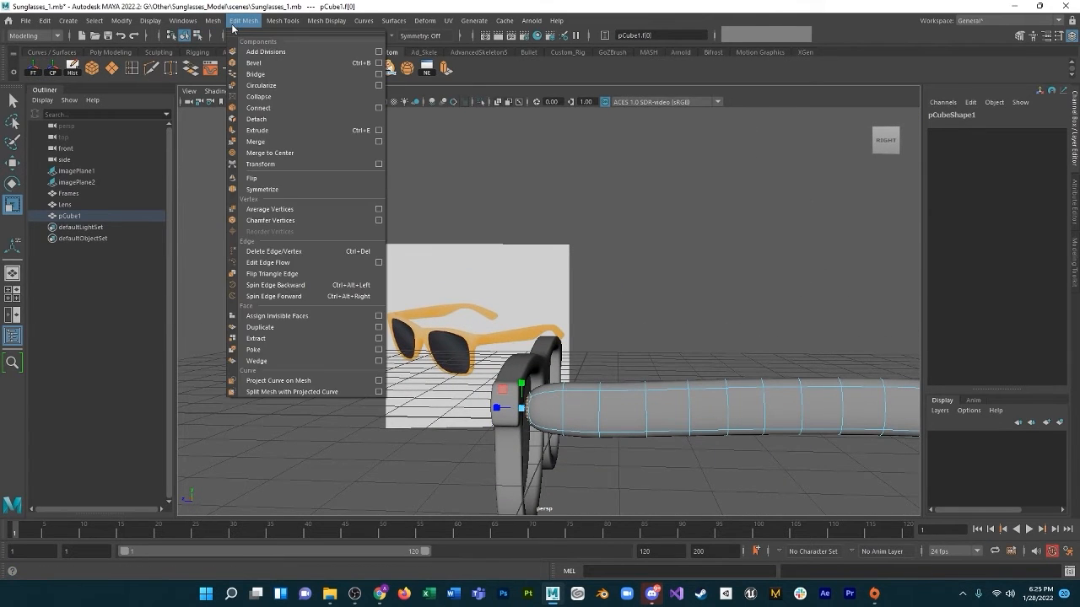
{"action": "mouse_move", "coordinate": [281, 21]}
{"action": "left_click", "coordinate": [290, 108]}
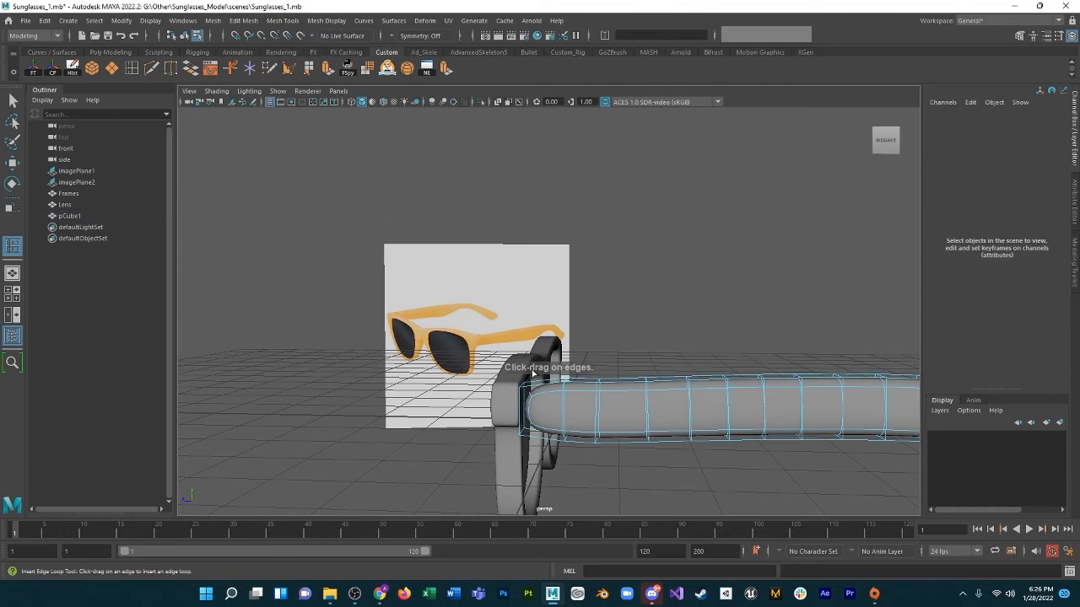
{"action": "left_click", "coordinate": [538, 387]}
Switch the temple arm to vertex editing and lower the vertex ring just behind the new edge loop to about Y 0.724.
{"action": "mouse_move", "coordinate": [544, 414]}
{"action": "left_mouse_down", "text": "alt"}
{"action": "mouse_move", "coordinate": [543, 404]}
{"action": "mouse_move", "coordinate": [399, 418]}
{"action": "mouse_move", "coordinate": [333, 405]}
{"action": "mouse_move", "coordinate": [574, 393]}
{"action": "mouse_move", "coordinate": [553, 404]}
{"action": "mouse_move", "coordinate": [586, 390]}
{"action": "mouse_move", "coordinate": [526, 403]}
{"action": "left_mouse_up", "text": "alt"}
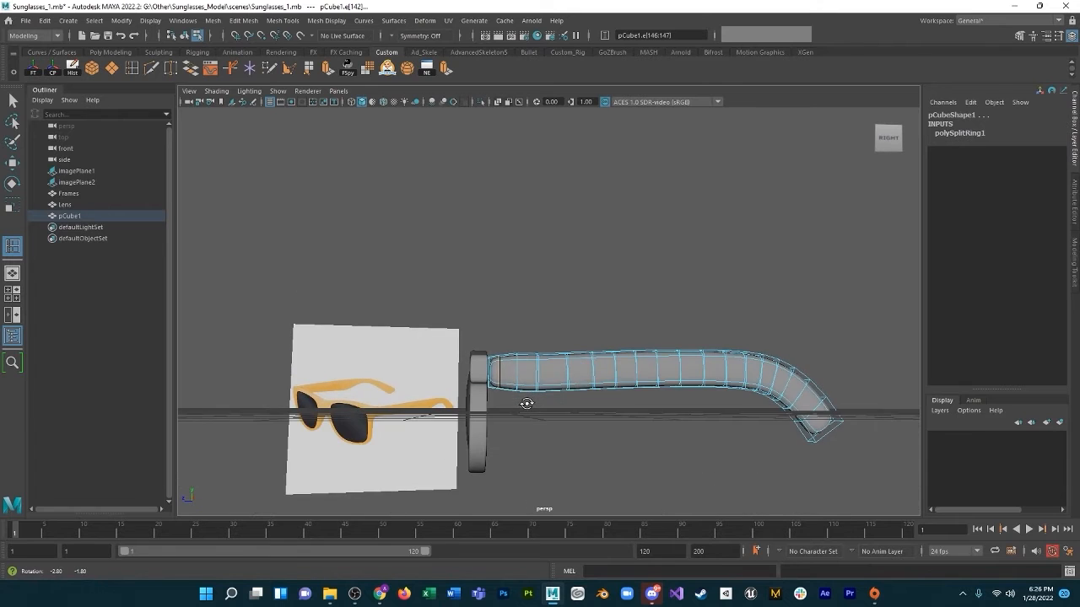
{"action": "right_click_drag", "start_coordinate": [525, 402], "coordinate": [614, 481], "text": "alt"}
{"action": "middle_click_drag", "start_coordinate": [567, 430], "coordinate": [497, 381], "text": "alt"}
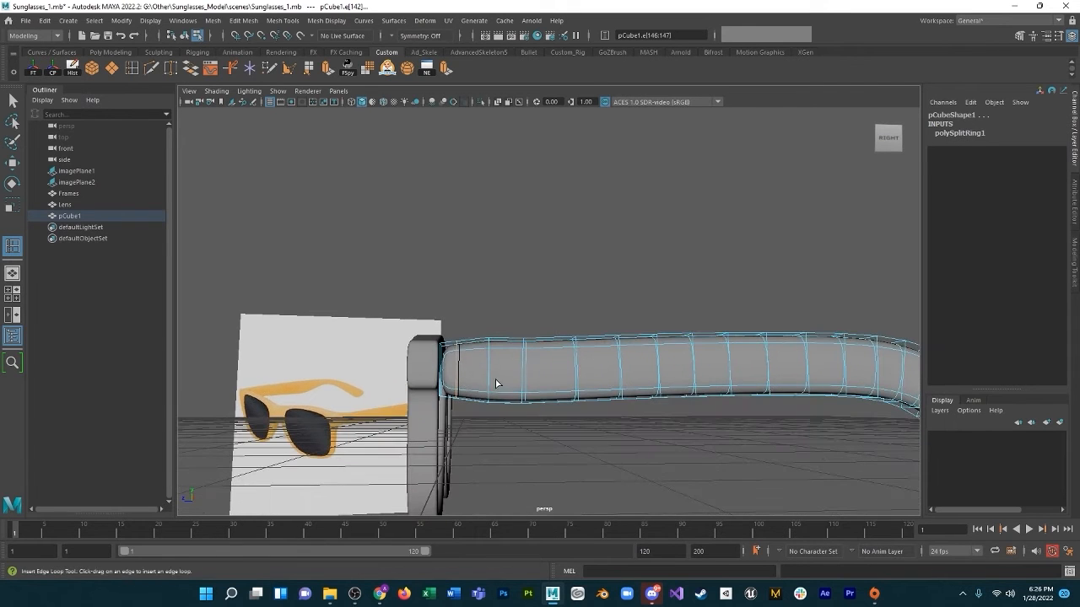
{"action": "left_click_drag", "start_coordinate": [497, 386], "coordinate": [497, 389], "text": "alt"}
{"action": "right_click", "coordinate": [497, 394]}
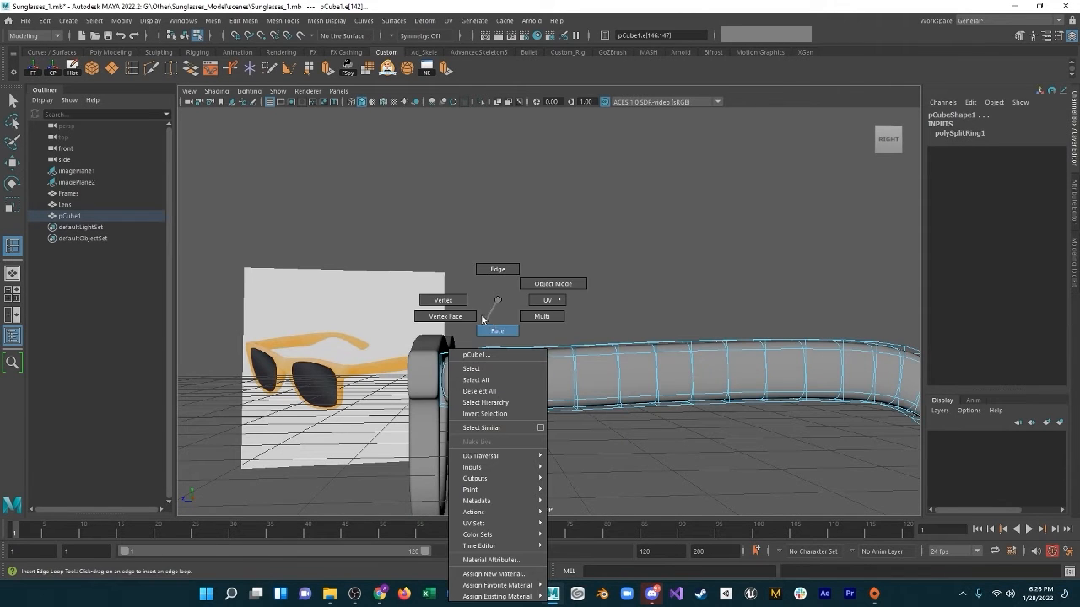
{"action": "left_click", "coordinate": [443, 300]}
{"action": "left_click_drag", "start_coordinate": [506, 429], "coordinate": [506, 428]}
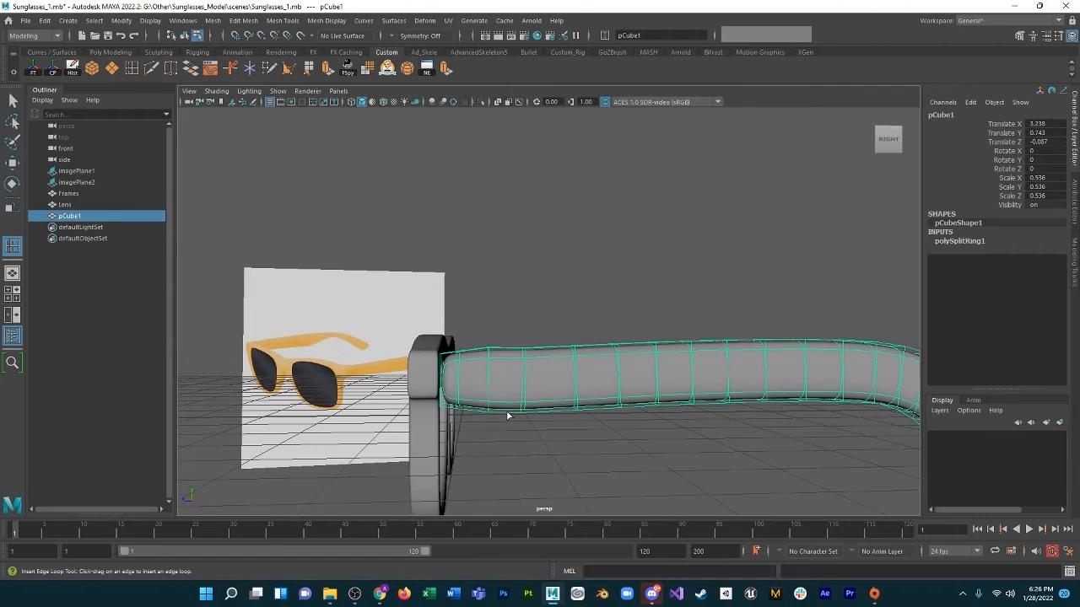
{"action": "left_click", "coordinate": [13, 163]}
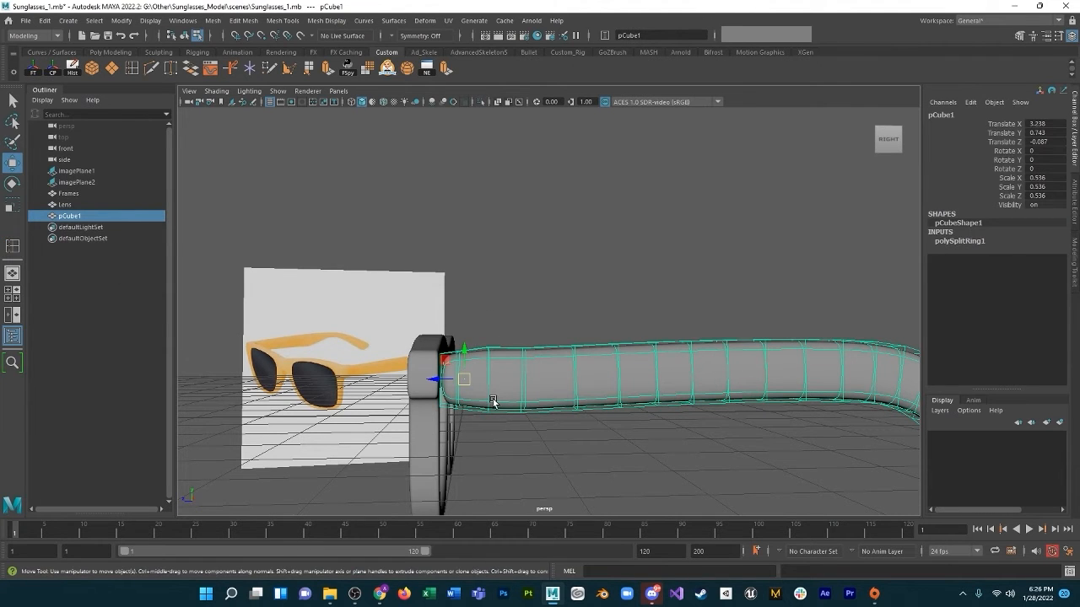
{"action": "left_click", "coordinate": [491, 400]}
{"action": "right_click_drag", "start_coordinate": [484, 300], "coordinate": [465, 303]}
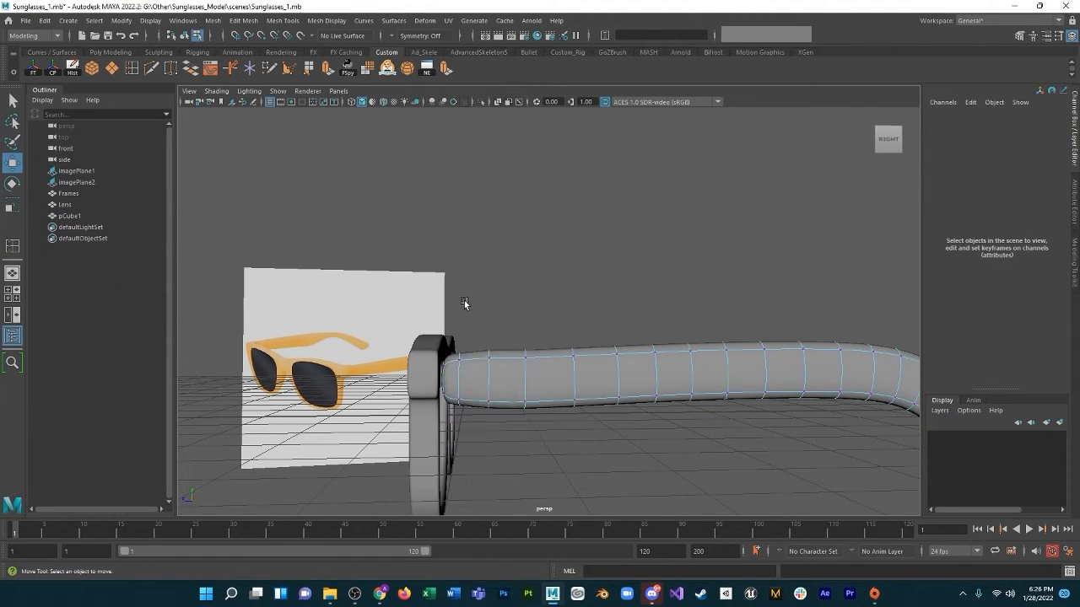
{"action": "mouse_move", "coordinate": [509, 405]}
{"action": "left_mouse_down"}
{"action": "mouse_move", "coordinate": [506, 386]}
{"action": "mouse_move", "coordinate": [506, 426]}
{"action": "left_mouse_up"}
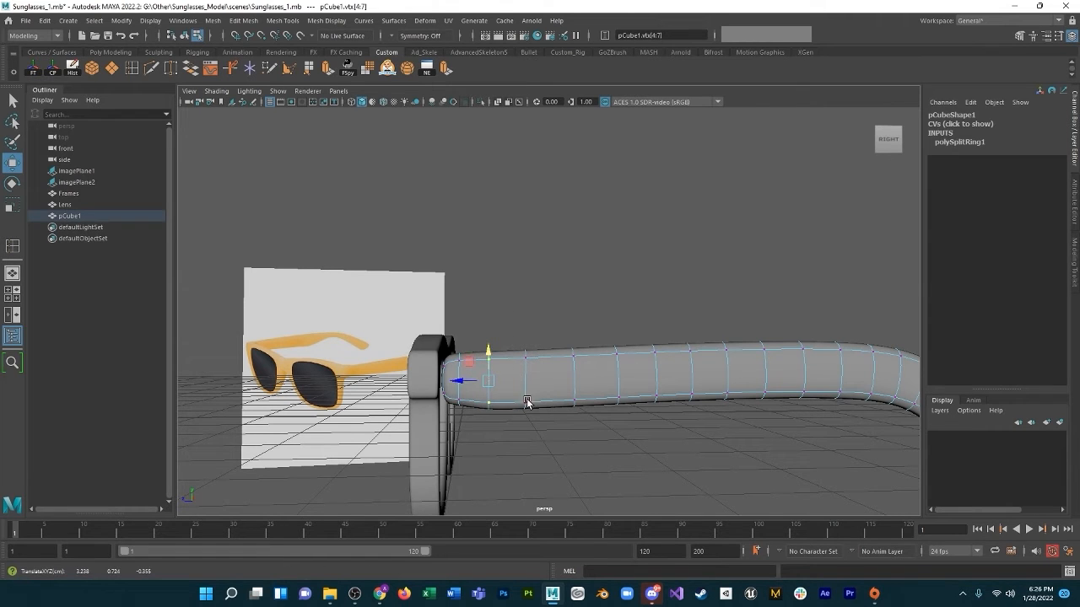
Move the temple arm's frontmost vertices toward the frames to about Z 0.035, comparing the unsmoothed and smoothed display.
{"action": "left_click_drag", "start_coordinate": [524, 412], "coordinate": [413, 327], "text": "alt"}
{"action": "left_click_drag", "start_coordinate": [459, 384], "coordinate": [425, 366]}
{"action": "key", "text": "1"}
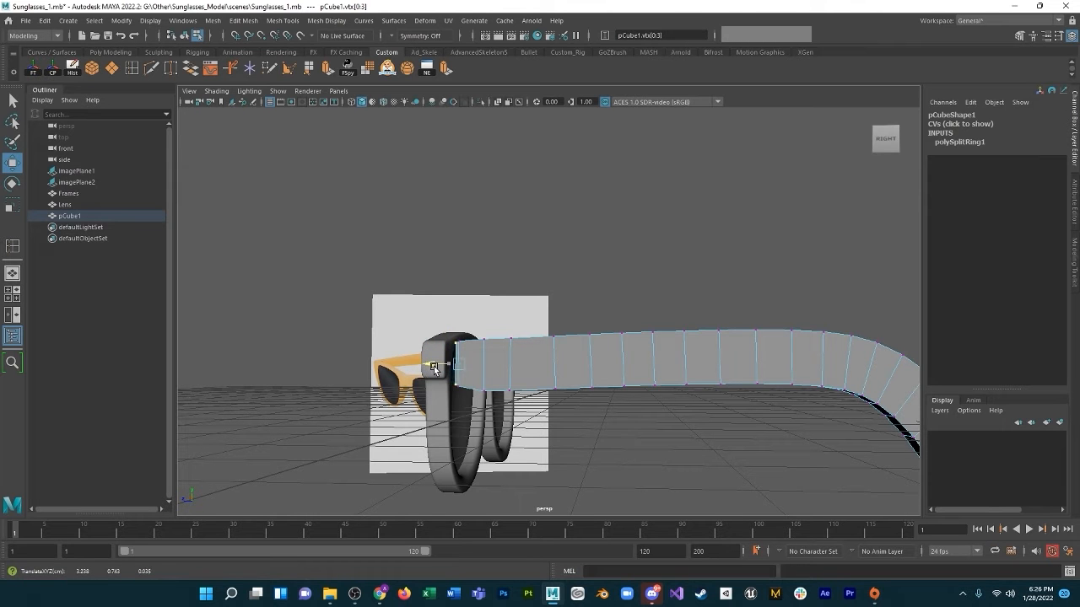
{"action": "key", "text": "3"}
{"action": "mouse_move", "coordinate": [516, 398]}
{"action": "left_mouse_down", "text": "alt"}
{"action": "mouse_move", "coordinate": [560, 434]}
{"action": "mouse_move", "coordinate": [566, 424]}
{"action": "mouse_move", "coordinate": [499, 428]}
{"action": "mouse_move", "coordinate": [496, 417]}
{"action": "mouse_move", "coordinate": [538, 418]}
{"action": "mouse_move", "coordinate": [534, 410]}
{"action": "left_mouse_up", "text": "alt"}
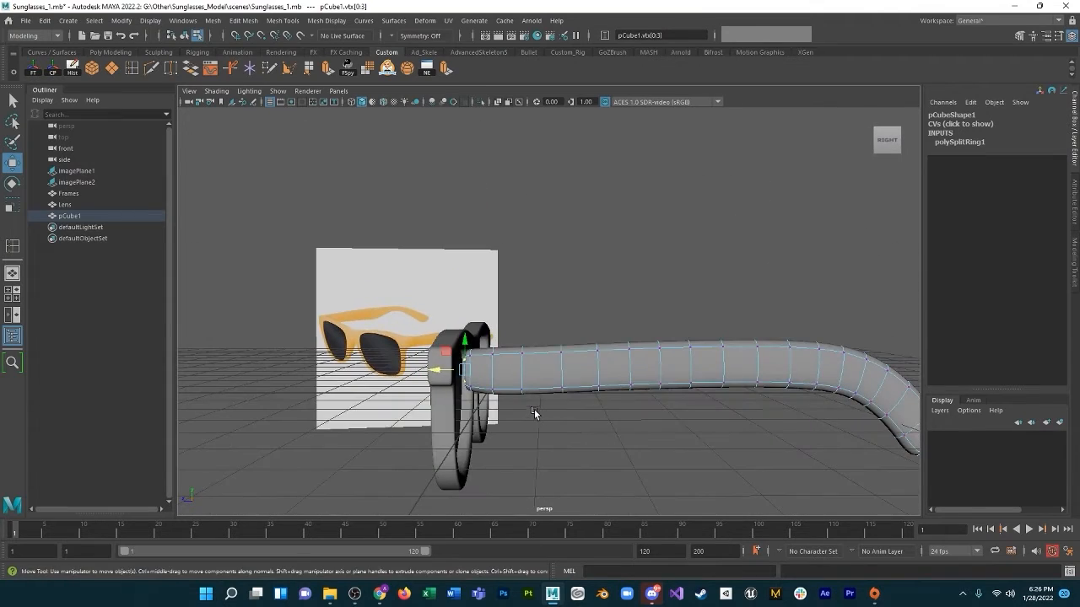
Insert two lengthwise edge loops along the temple arm, starting from the edges of its front end.
{"action": "left_click", "coordinate": [131, 68]}
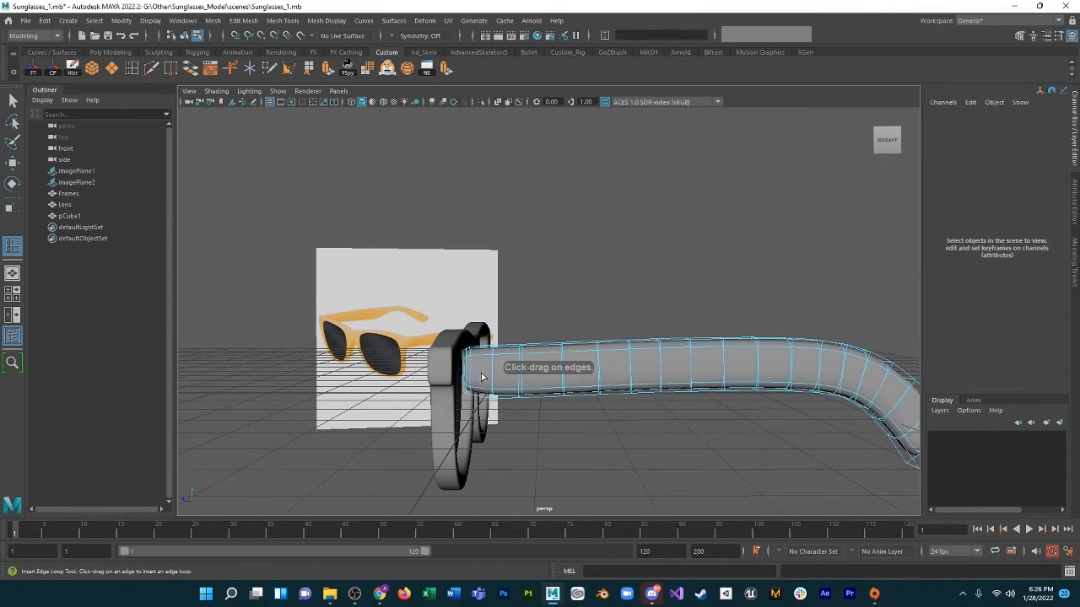
{"action": "left_click_drag", "start_coordinate": [481, 376], "coordinate": [602, 401], "text": "alt"}
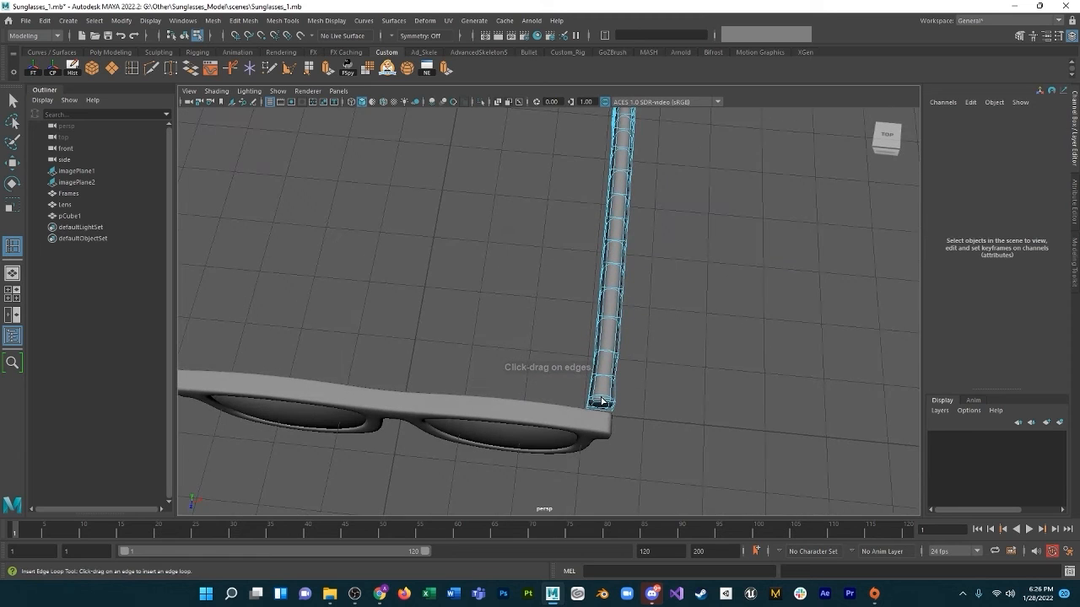
{"action": "left_click", "coordinate": [598, 404]}
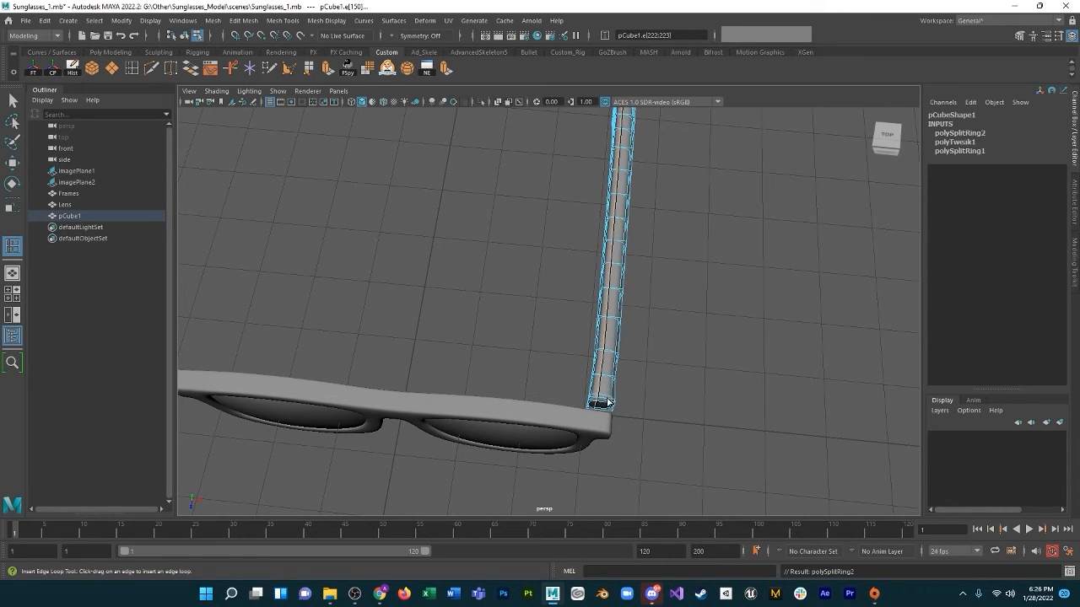
{"action": "left_click", "coordinate": [608, 403]}
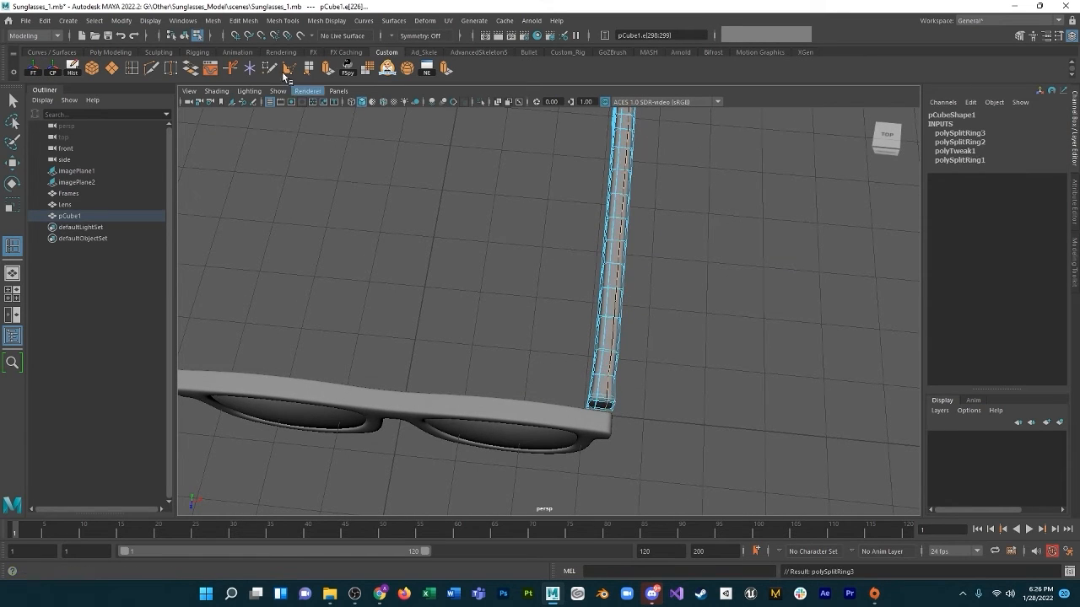
{"action": "left_click", "coordinate": [295, 21]}
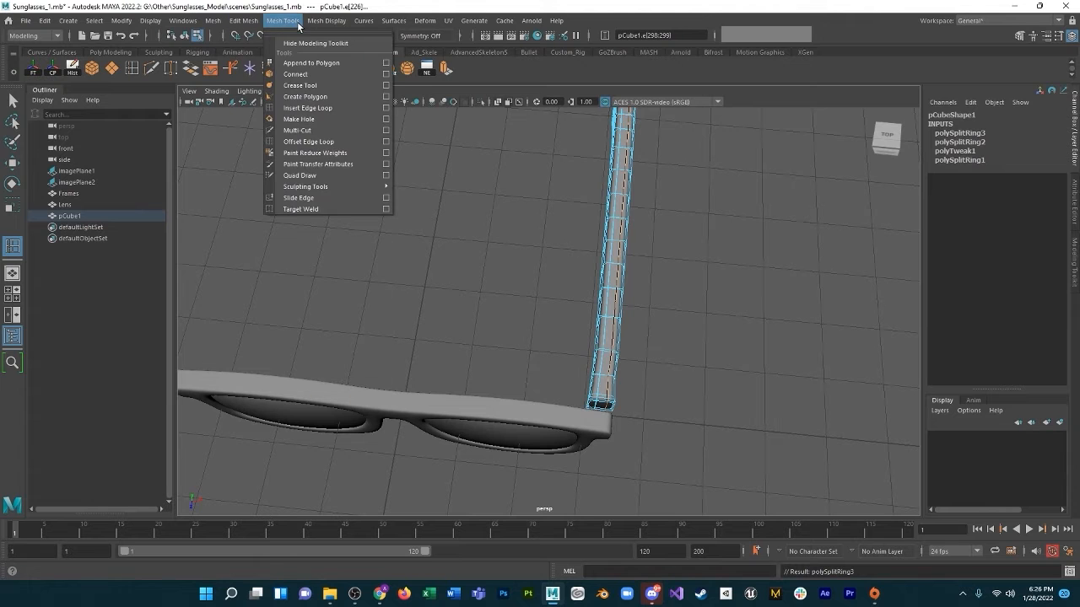
{"action": "left_click", "coordinate": [307, 108]}
Switch the temple arm to vertex editing and raise the underside vertices at the ear bend to about Y 0.477.
{"action": "left_click_drag", "start_coordinate": [644, 326], "coordinate": [516, 255], "text": "alt"}
{"action": "scroll", "coordinate": [547, 332], "scroll_direction": "down", "scroll_amount": 1}
{"action": "middle_click_drag", "start_coordinate": [605, 346], "coordinate": [492, 424], "text": "alt"}
{"action": "left_click_drag", "start_coordinate": [493, 424], "coordinate": [509, 347], "text": "alt"}
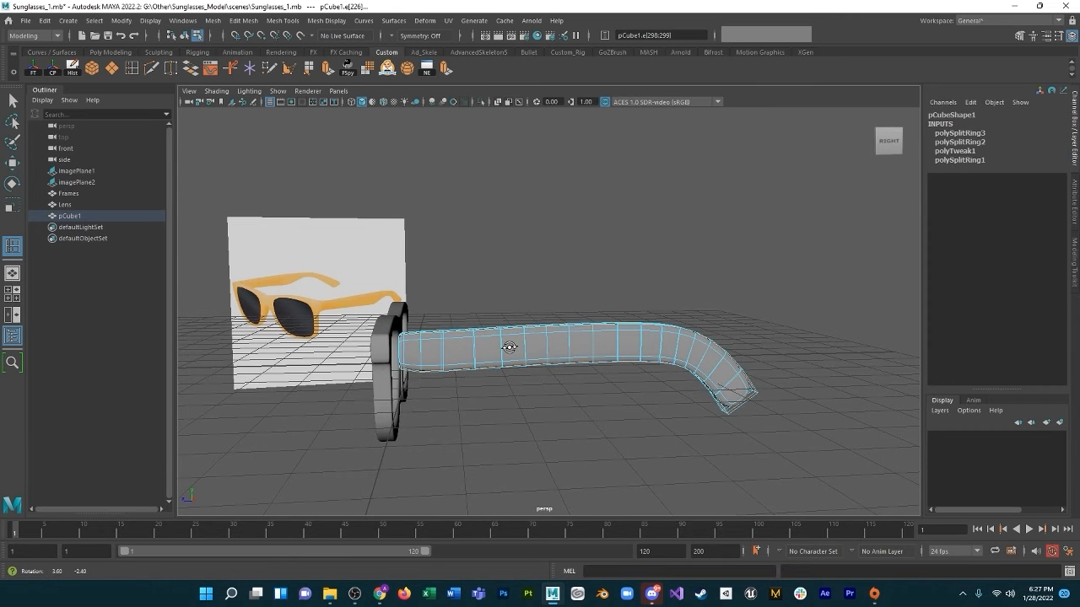
{"action": "mouse_move", "coordinate": [509, 346]}
{"action": "left_mouse_down", "text": "alt"}
{"action": "mouse_move", "coordinate": [525, 349]}
{"action": "mouse_move", "coordinate": [494, 351]}
{"action": "left_mouse_up", "text": "alt"}
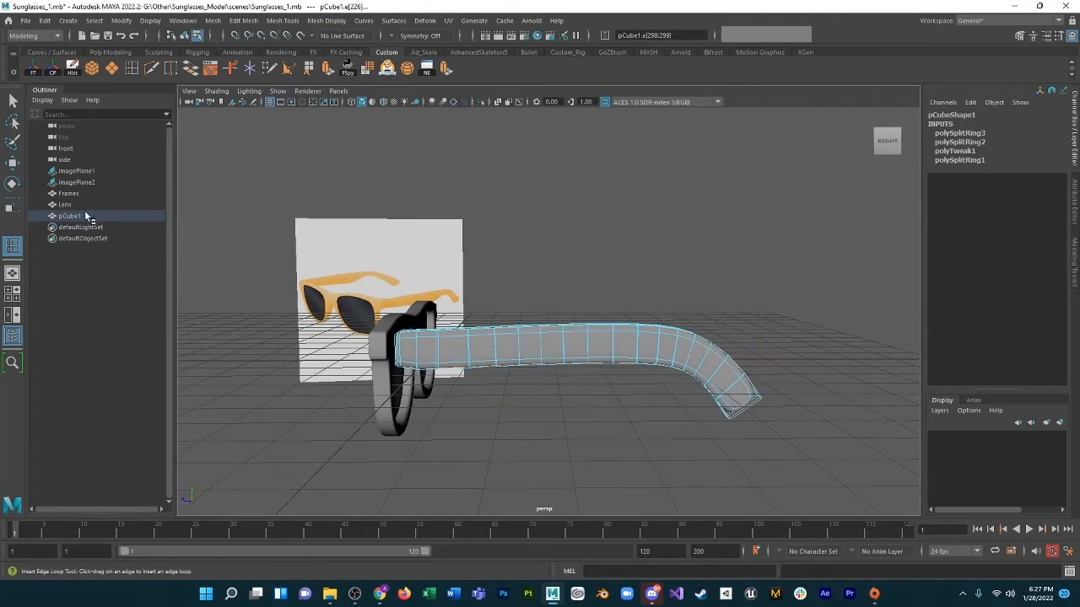
{"action": "left_click", "coordinate": [12, 165]}
{"action": "right_click_drag", "start_coordinate": [628, 353], "coordinate": [594, 301]}
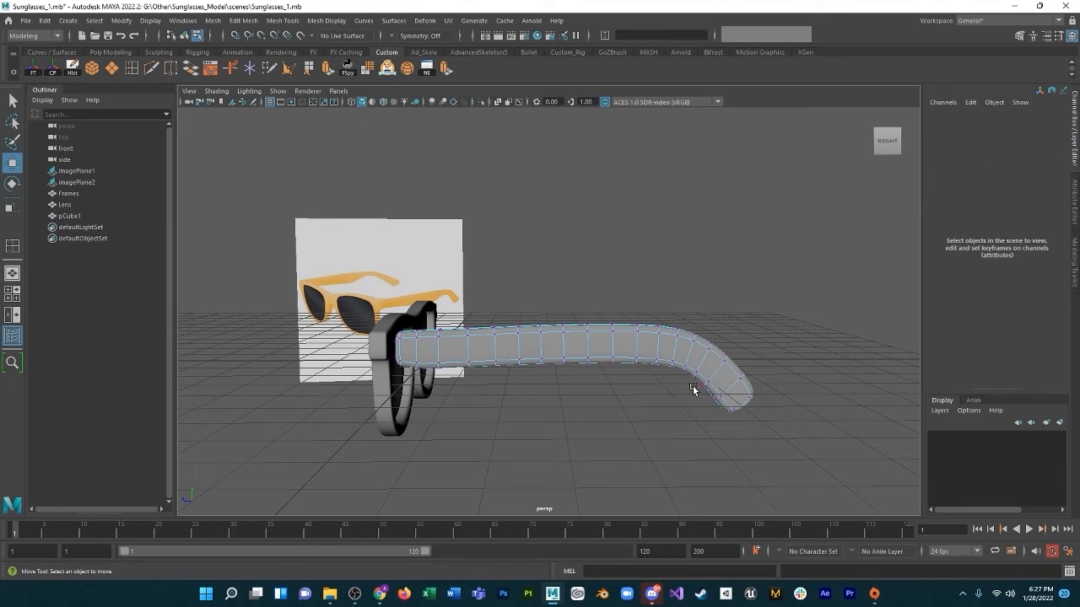
{"action": "left_click_drag", "start_coordinate": [690, 386], "coordinate": [667, 363], "text": "alt"}
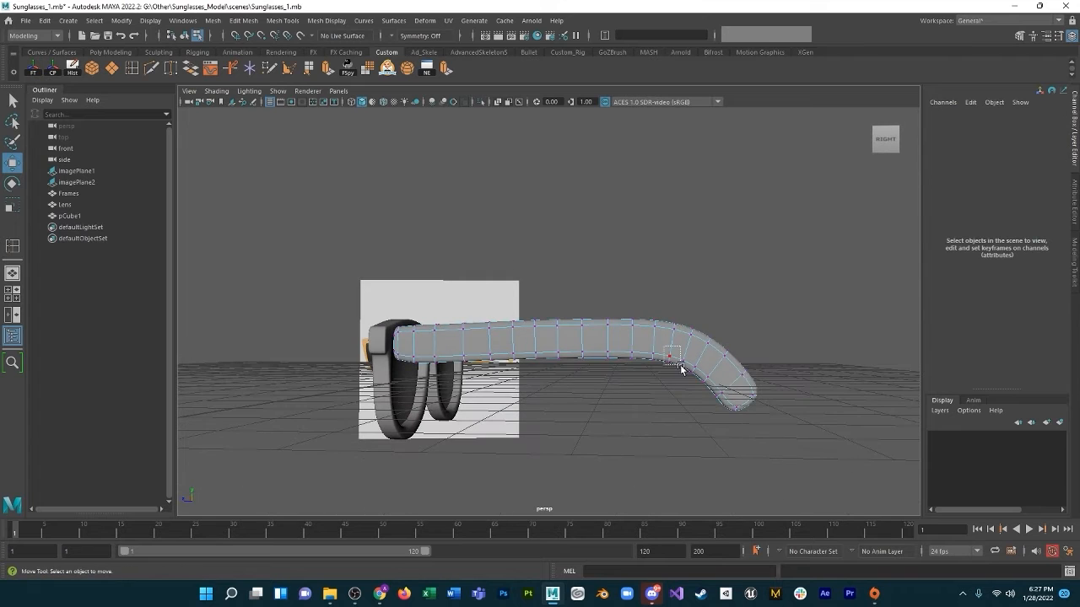
{"action": "left_click_drag", "start_coordinate": [687, 354], "coordinate": [679, 333]}
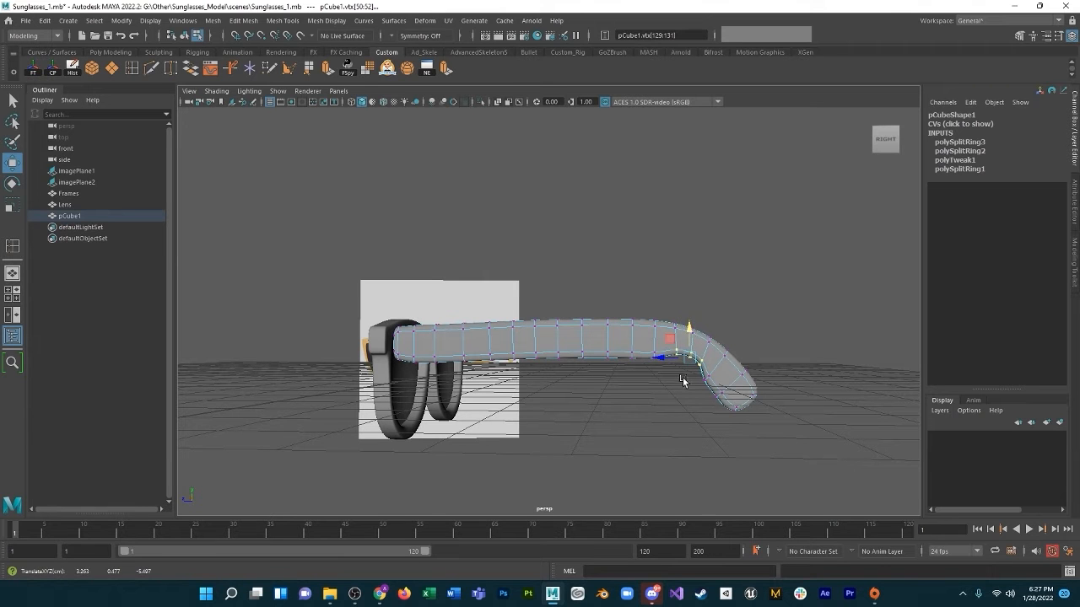
{"action": "key", "text": "e"}
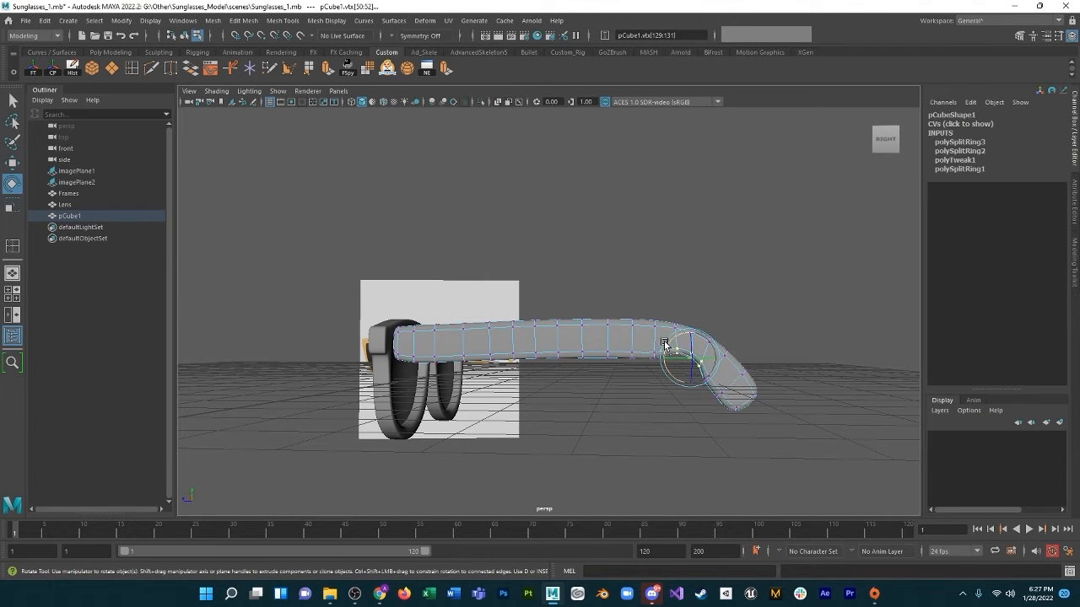
{"action": "left_click_drag", "start_coordinate": [663, 341], "coordinate": [660, 366], "text": "alt"}
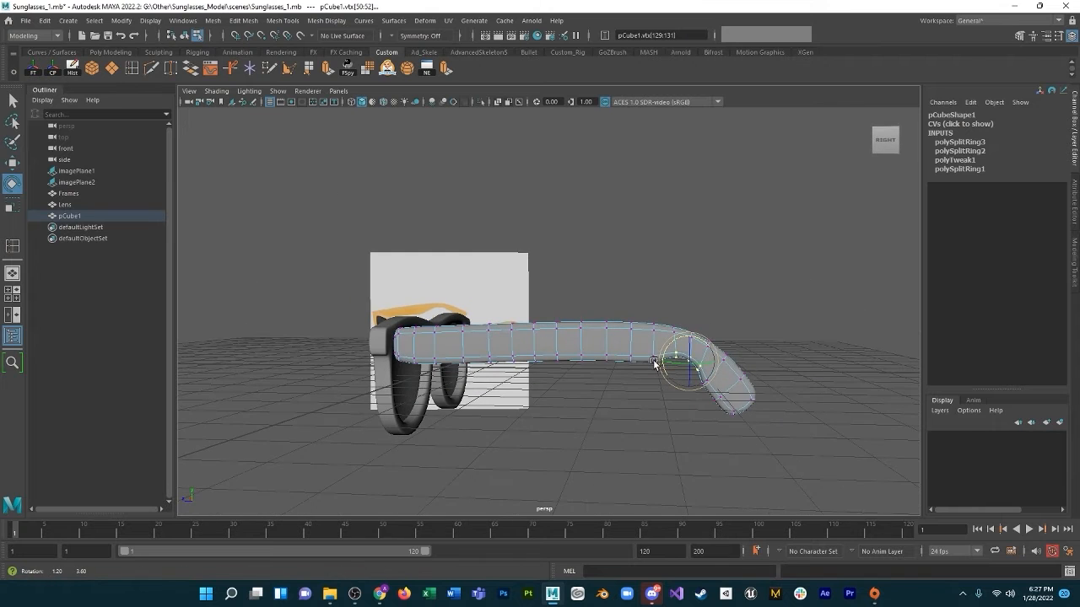
{"action": "left_click_drag", "start_coordinate": [795, 440], "coordinate": [709, 427]}
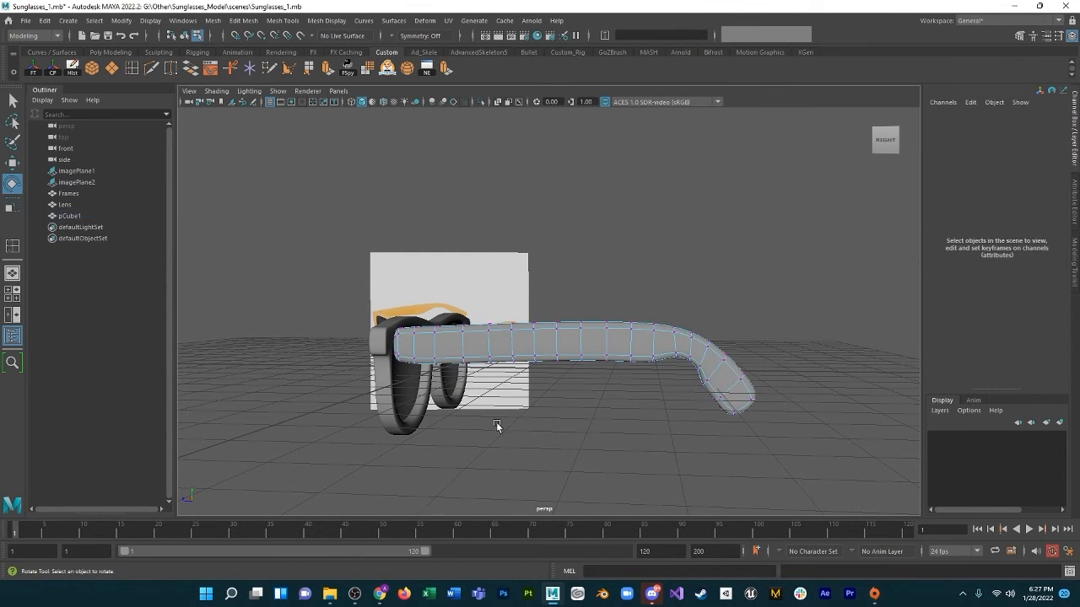
In the side view, scale the vertices of the temple arm's bent tip down slightly.
{"action": "key", "text": "space"}
{"action": "key", "text": "space"}
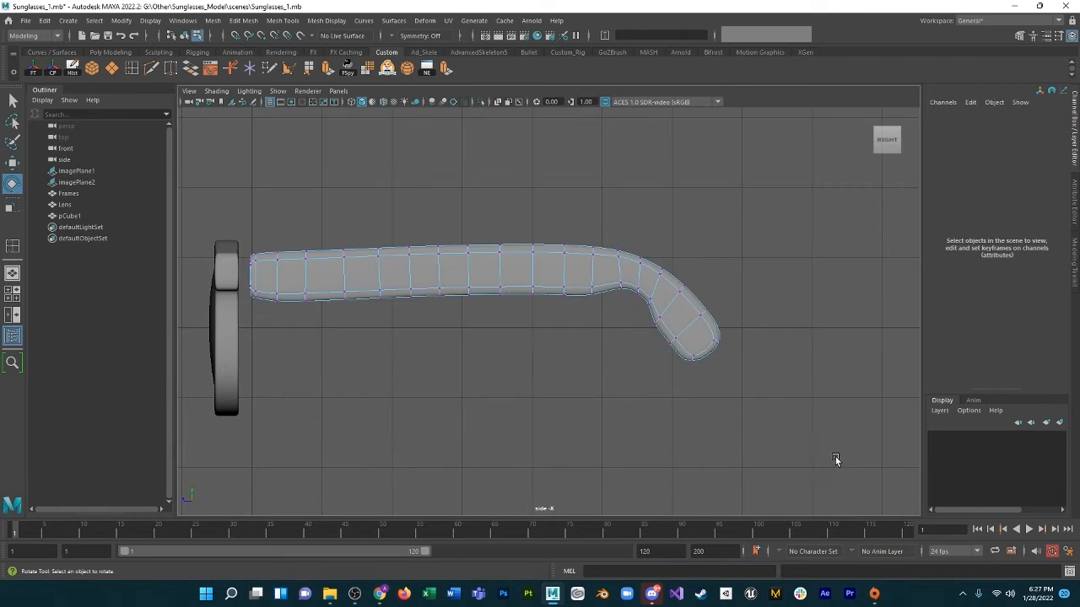
{"action": "left_click_drag", "start_coordinate": [777, 457], "coordinate": [641, 280]}
{"action": "key", "text": "r"}
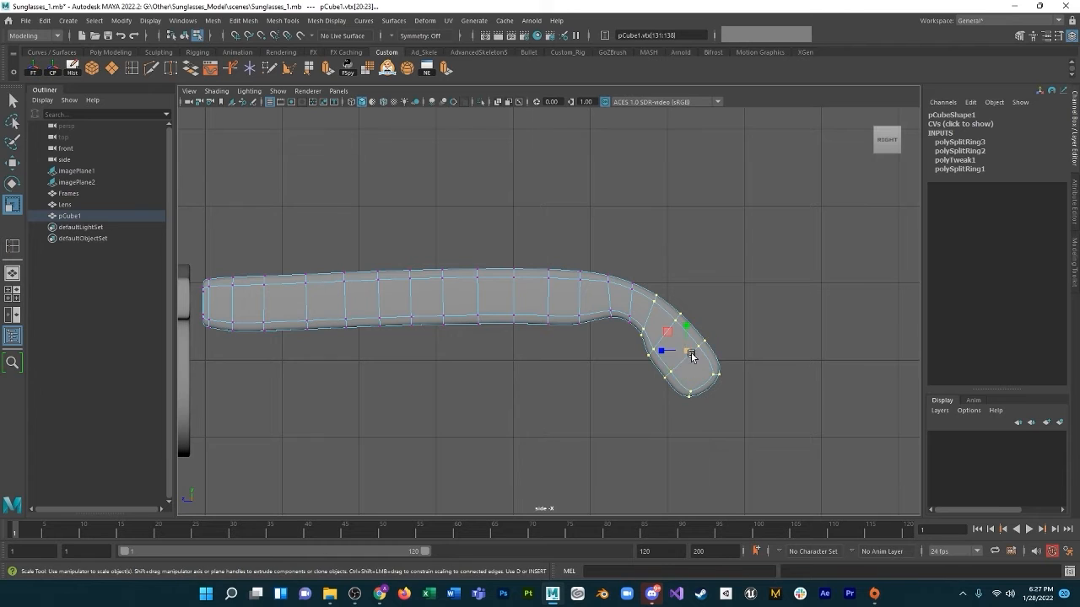
{"action": "left_click_drag", "start_coordinate": [691, 354], "coordinate": [675, 351]}
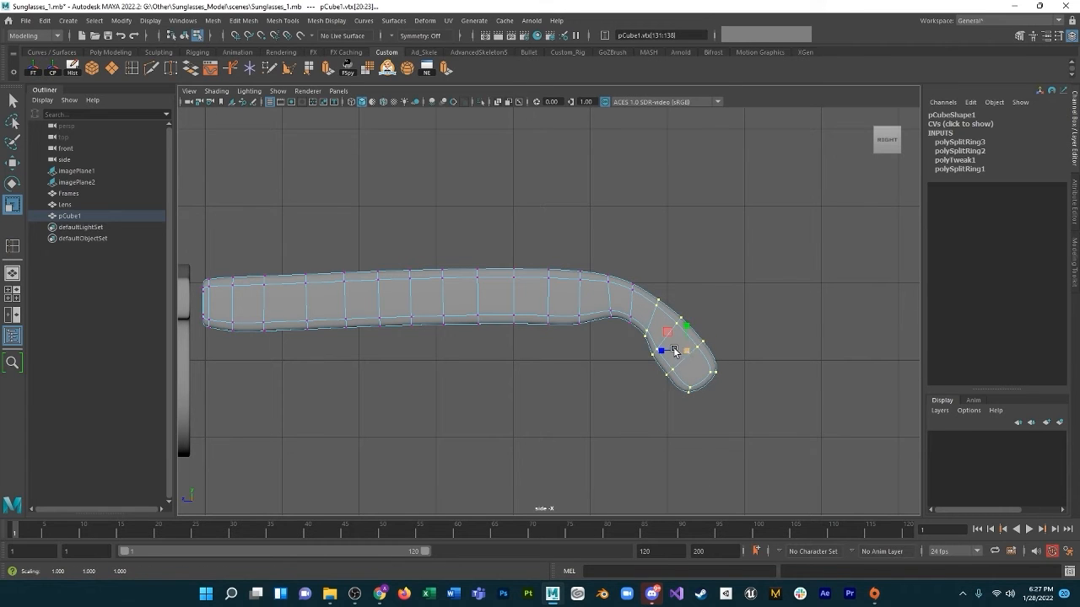
Reposition the underside vertices just ahead of the ear bend, raising the rear ones to about Y 0.572 for a smoother curve.
{"action": "left_click", "coordinate": [579, 321]}
{"action": "key", "text": "w"}
{"action": "mouse_move", "coordinate": [578, 304]}
{"action": "left_mouse_down"}
{"action": "mouse_move", "coordinate": [576, 283]}
{"action": "mouse_move", "coordinate": [618, 323]}
{"action": "mouse_move", "coordinate": [582, 311]}
{"action": "left_mouse_up"}
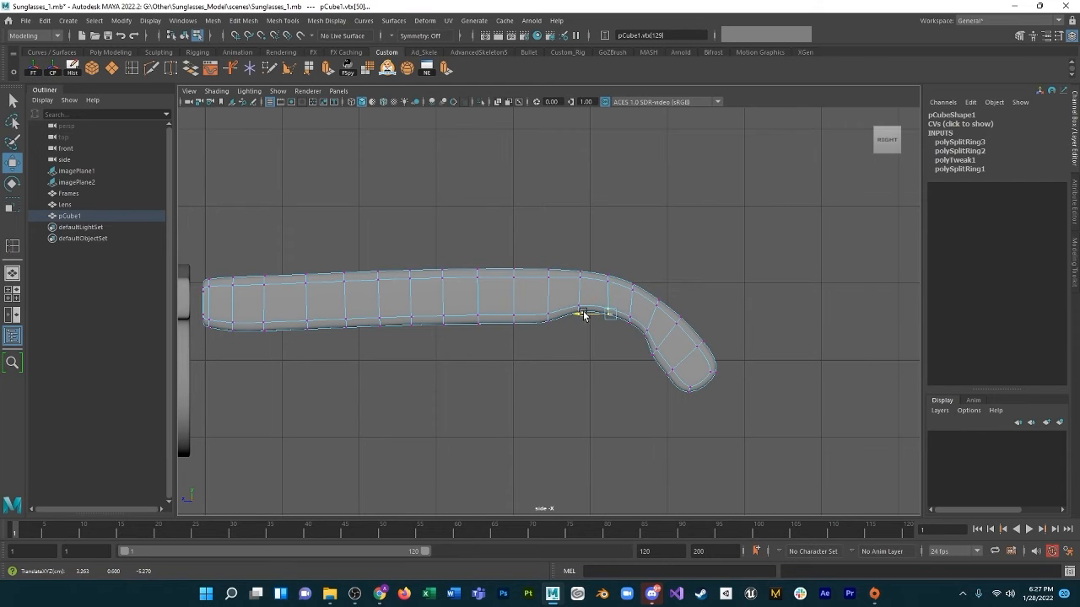
{"action": "left_click", "coordinate": [639, 329]}
{"action": "left_click_drag", "start_coordinate": [616, 322], "coordinate": [625, 289]}
{"action": "scroll", "coordinate": [581, 369], "scroll_direction": "down", "scroll_amount": 5}
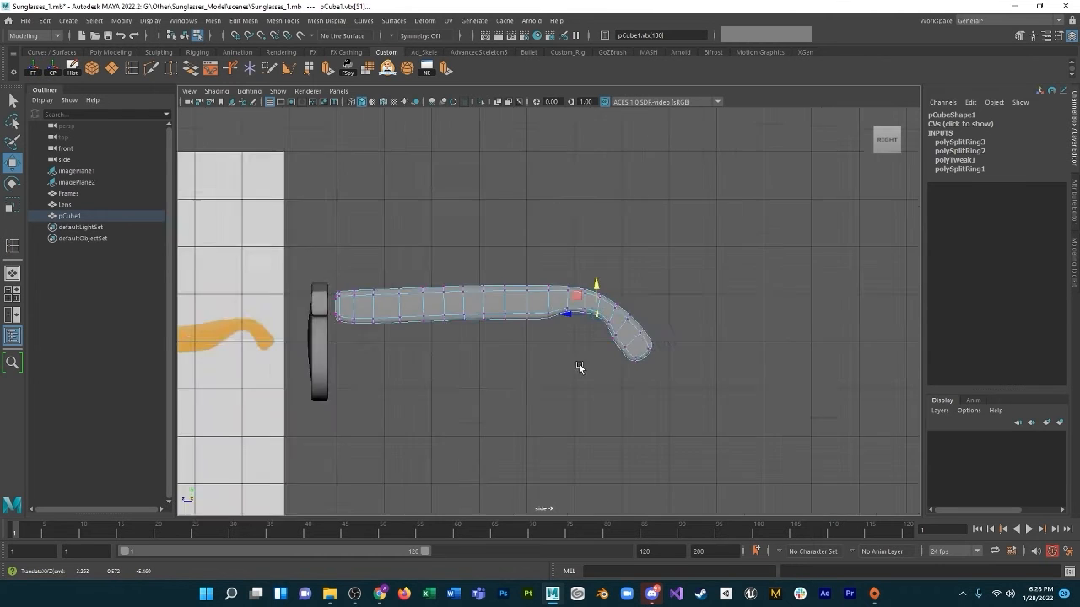
{"action": "left_click_drag", "start_coordinate": [550, 370], "coordinate": [569, 400], "text": "alt"}
In the side view, raise the underside vertices from the temple arm's front end to past its middle to about Y 0.464.
{"action": "key", "text": "space"}
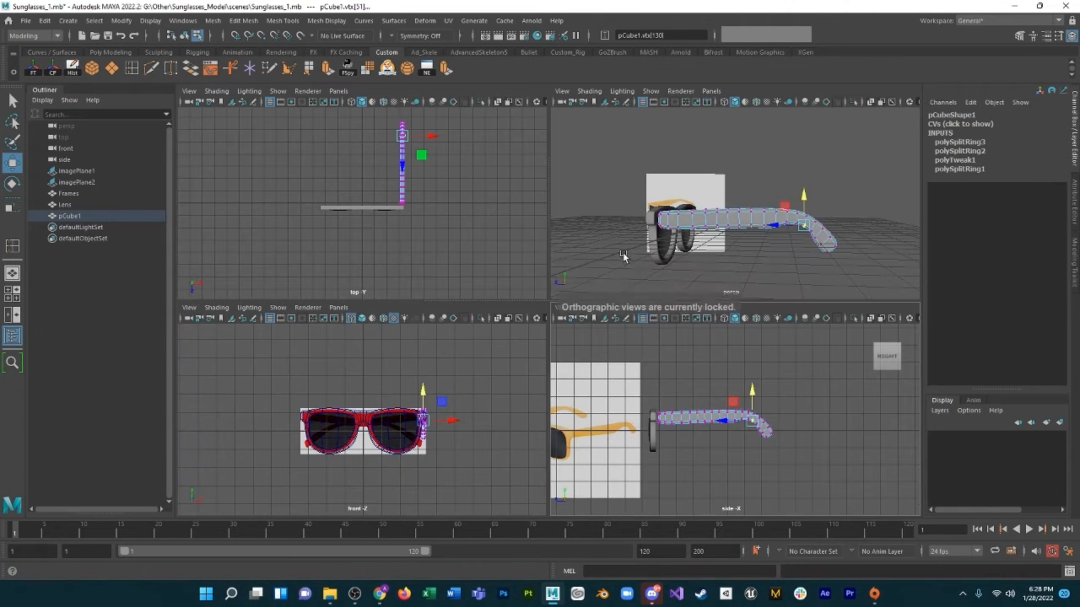
{"action": "left_click_drag", "start_coordinate": [624, 259], "coordinate": [648, 251], "text": "alt"}
{"action": "scroll", "coordinate": [703, 456], "scroll_direction": "up", "scroll_amount": 3}
{"action": "scroll", "coordinate": [627, 441], "scroll_direction": "up", "scroll_amount": 3}
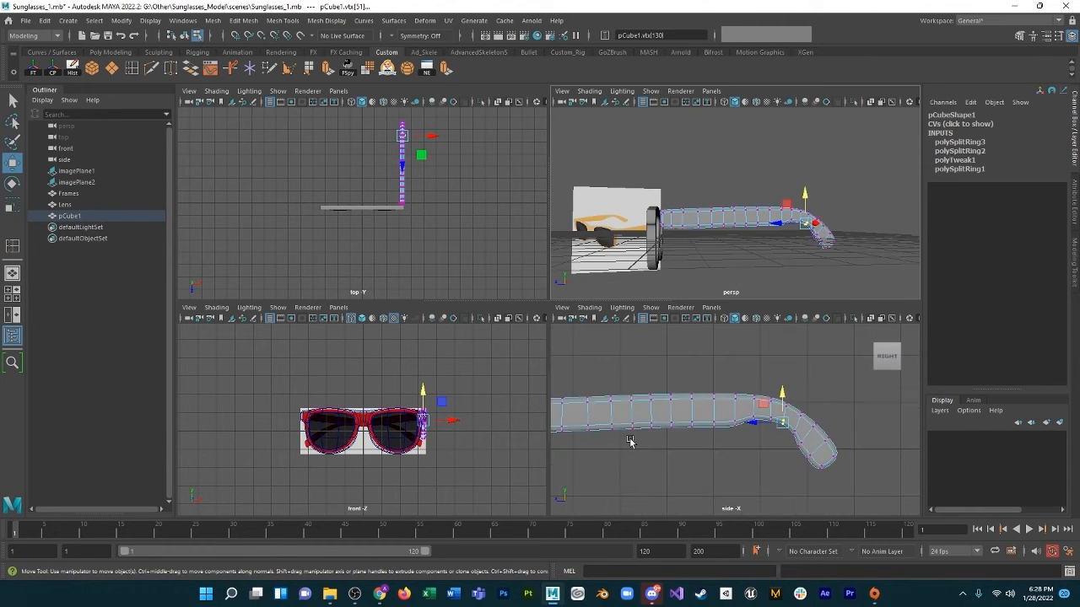
{"action": "scroll", "coordinate": [793, 430], "scroll_direction": "up", "scroll_amount": 3}
{"action": "left_click_drag", "start_coordinate": [784, 434], "coordinate": [785, 435], "text": "alt"}
{"action": "middle_click_drag", "start_coordinate": [785, 434], "coordinate": [716, 439], "text": "alt"}
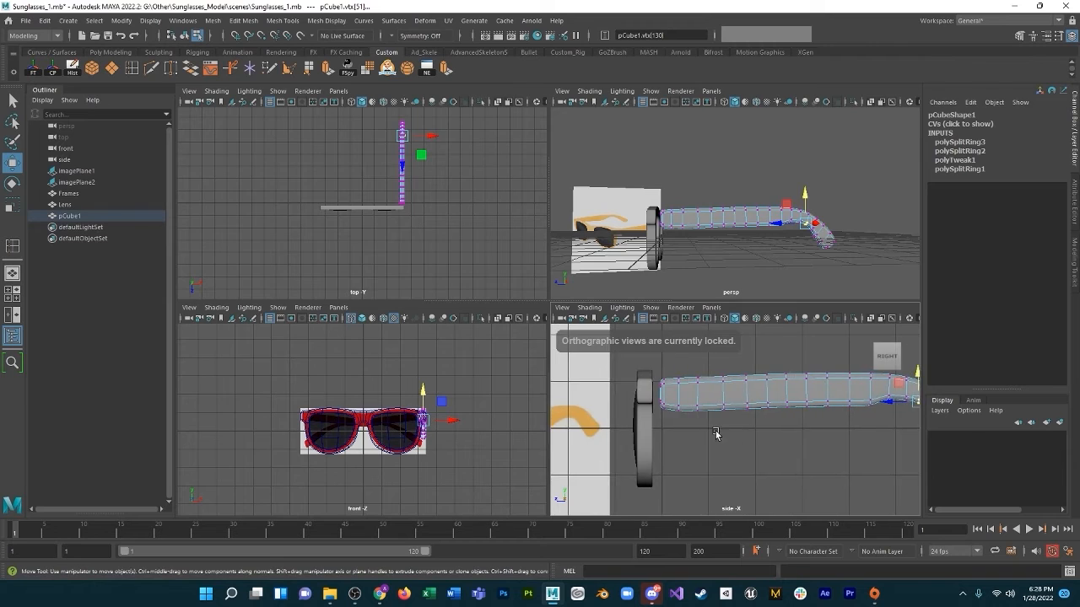
{"action": "key", "text": "space"}
{"action": "left_click_drag", "start_coordinate": [392, 265], "coordinate": [766, 342]}
{"action": "left_click_drag", "start_coordinate": [567, 262], "coordinate": [567, 259]}
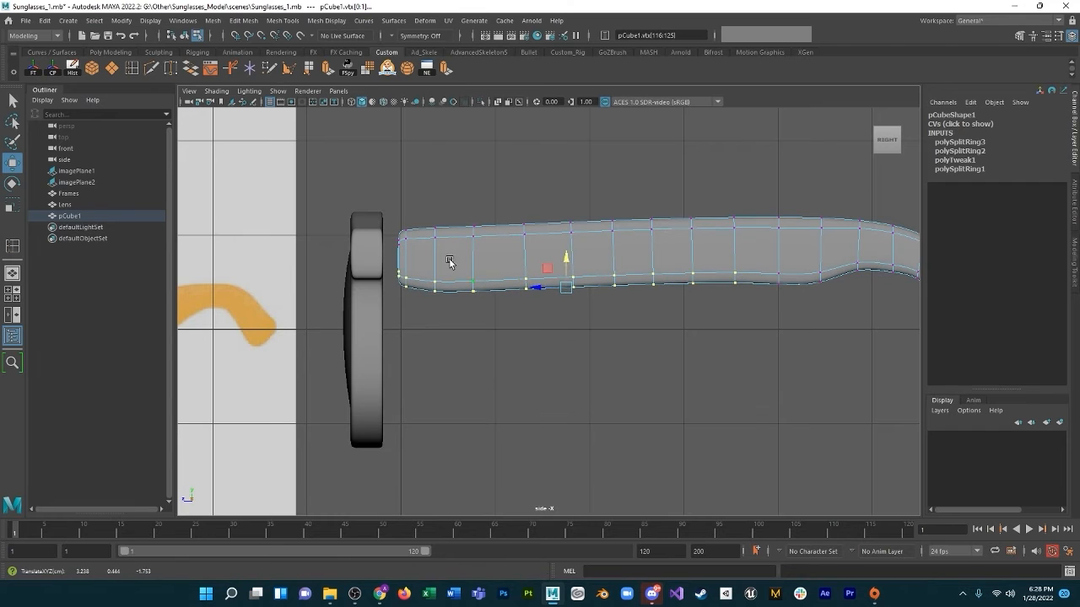
Taper the temple arm toward the frames by raising progressively shorter runs of front underside vertices, to about Y 0.482 and 0.502.
{"action": "left_click_drag", "start_coordinate": [393, 263], "coordinate": [706, 321]}
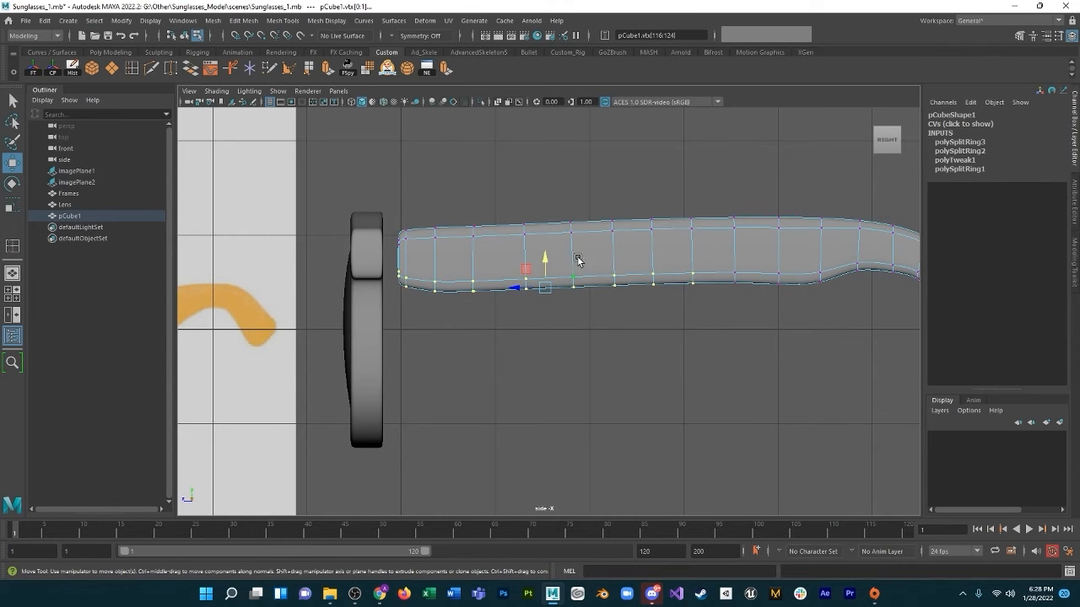
{"action": "left_click_drag", "start_coordinate": [542, 258], "coordinate": [535, 253]}
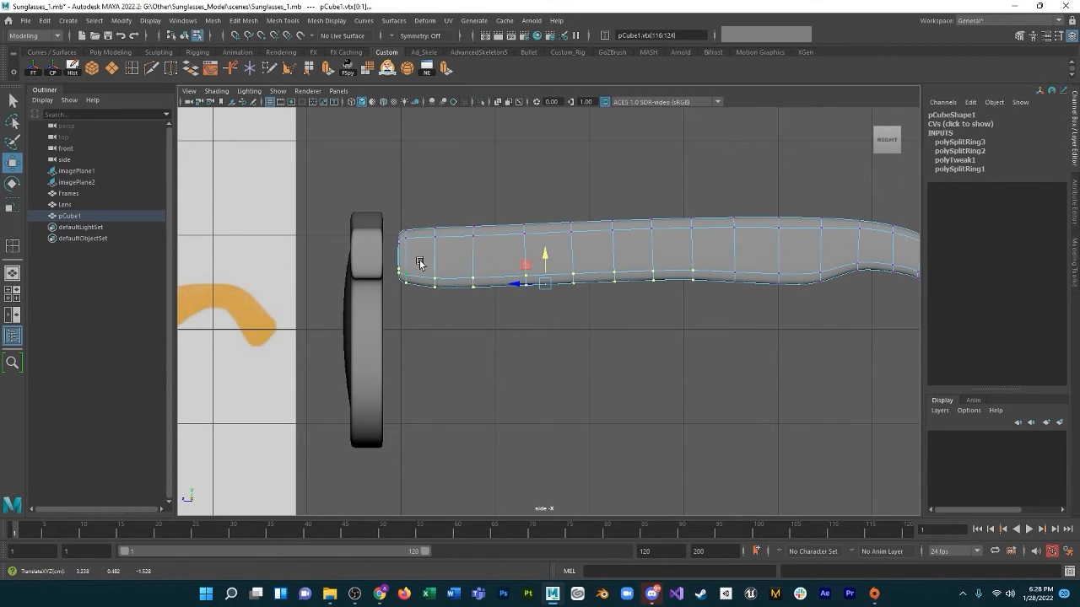
{"action": "left_click_drag", "start_coordinate": [397, 281], "coordinate": [660, 318]}
{"action": "left_click_drag", "start_coordinate": [526, 254], "coordinate": [523, 250]}
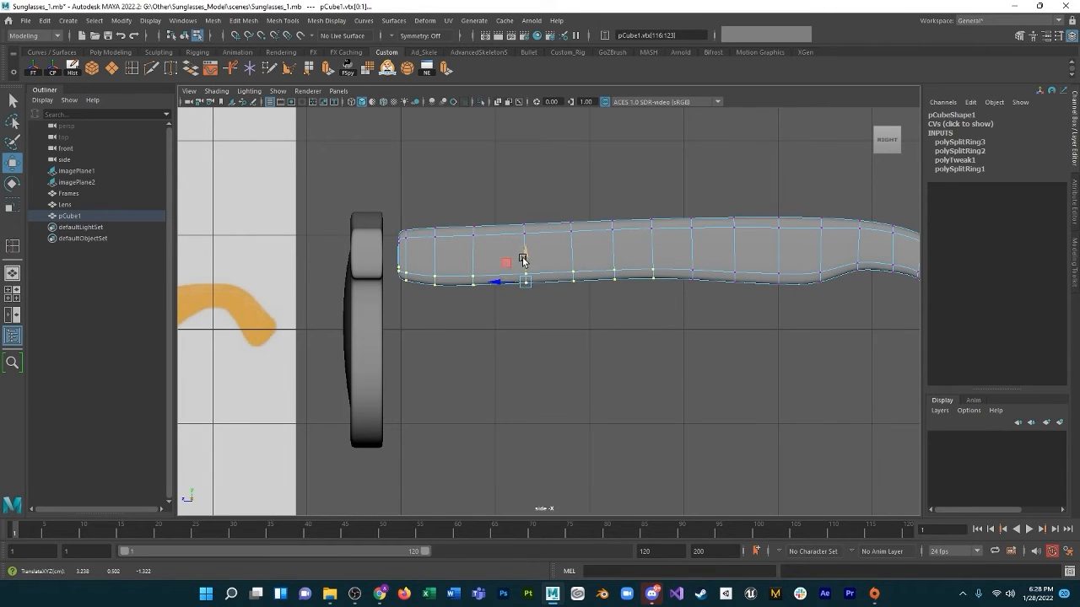
{"action": "left_click_drag", "start_coordinate": [396, 280], "coordinate": [628, 312]}
{"action": "left_click_drag", "start_coordinate": [504, 252], "coordinate": [503, 250]}
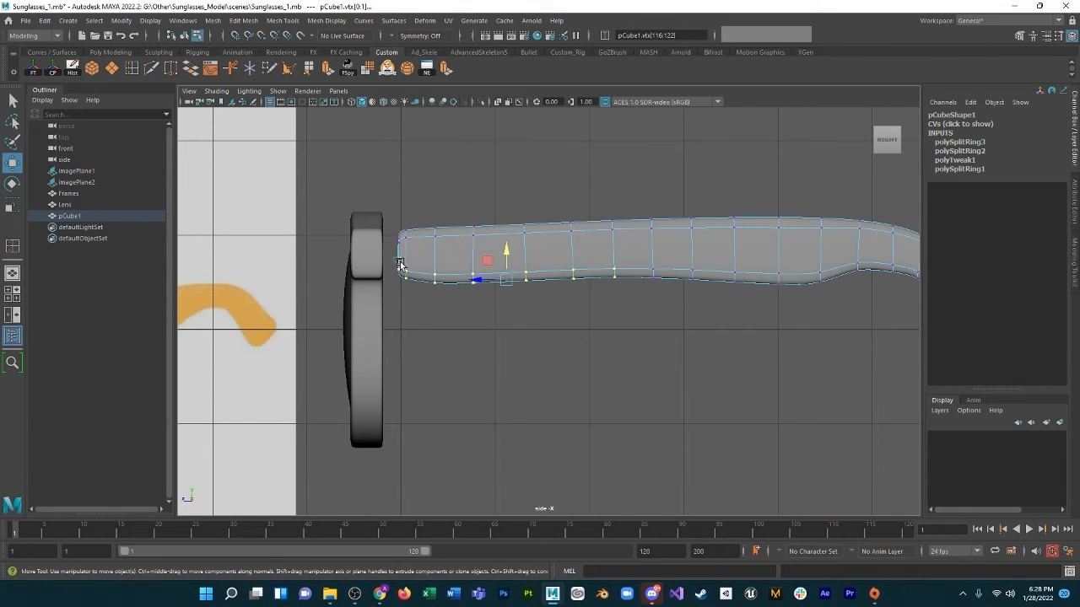
{"action": "left_click_drag", "start_coordinate": [395, 258], "coordinate": [557, 278]}
{"action": "left_click_drag", "start_coordinate": [487, 249], "coordinate": [482, 244]}
Adjust the underside vertices of the ring just behind the temple arm's front end to about Y 0.527.
{"action": "scroll", "coordinate": [663, 344], "scroll_direction": "down", "scroll_amount": 5}
{"action": "left_click_drag", "start_coordinate": [660, 345], "coordinate": [668, 364], "text": "alt"}
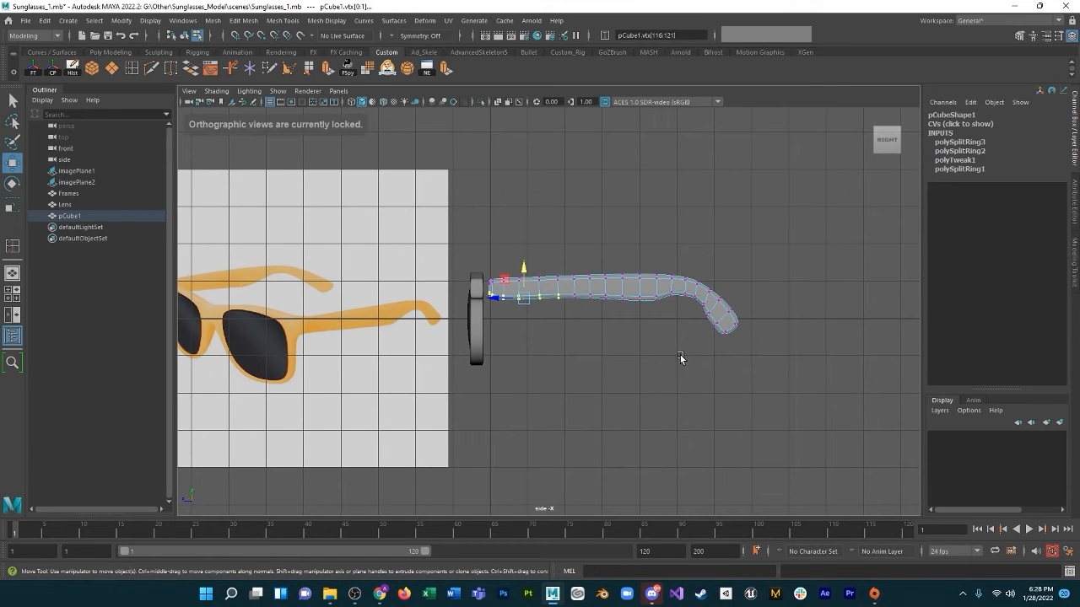
{"action": "scroll", "coordinate": [548, 319], "scroll_direction": "up", "scroll_amount": 2}
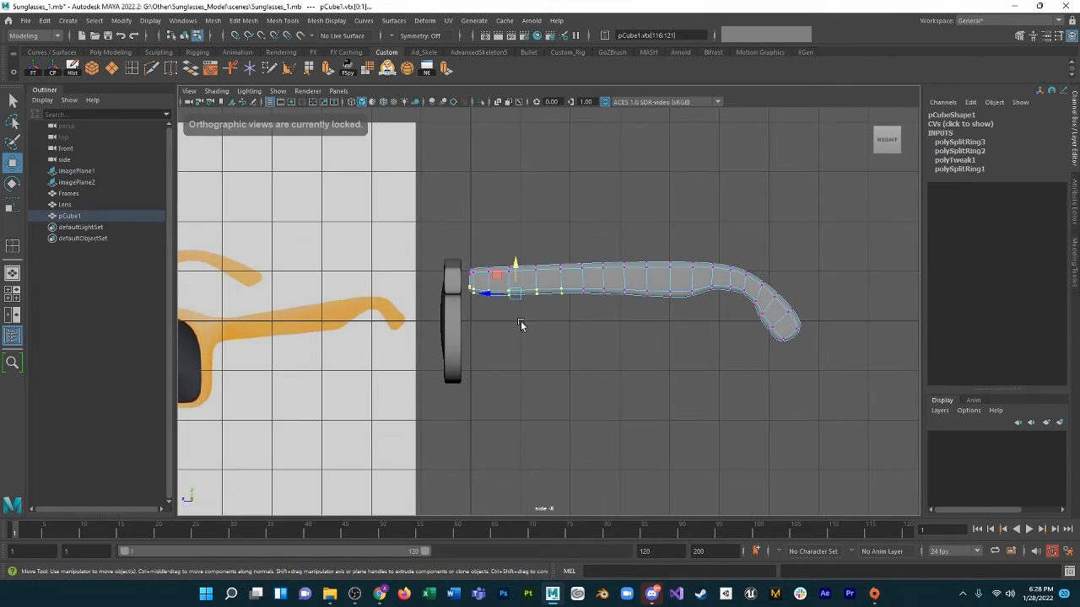
{"action": "left_click", "coordinate": [507, 293]}
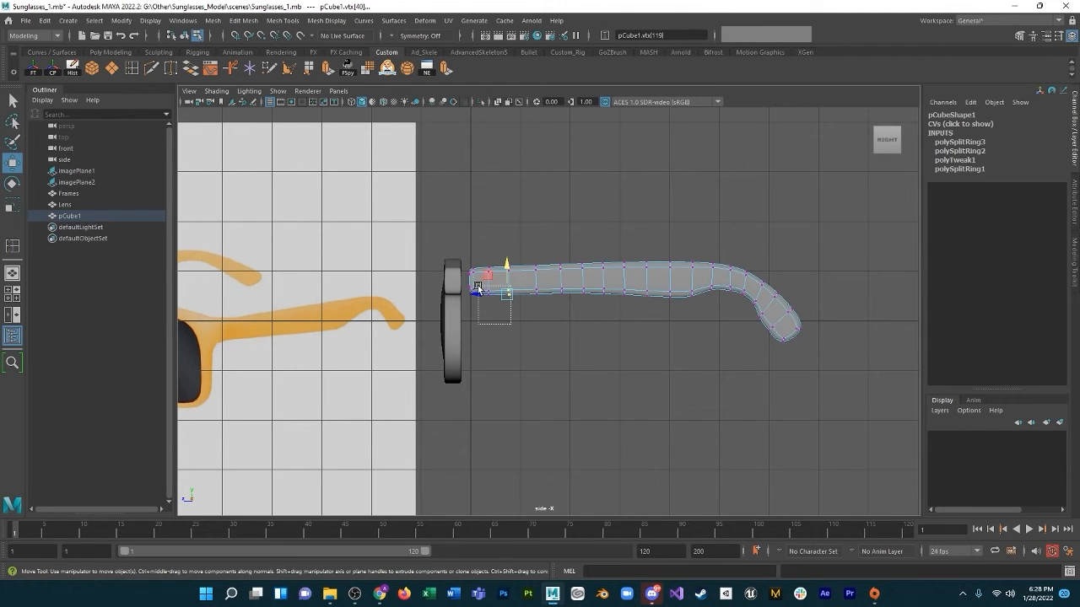
{"action": "left_click_drag", "start_coordinate": [510, 324], "coordinate": [484, 287]}
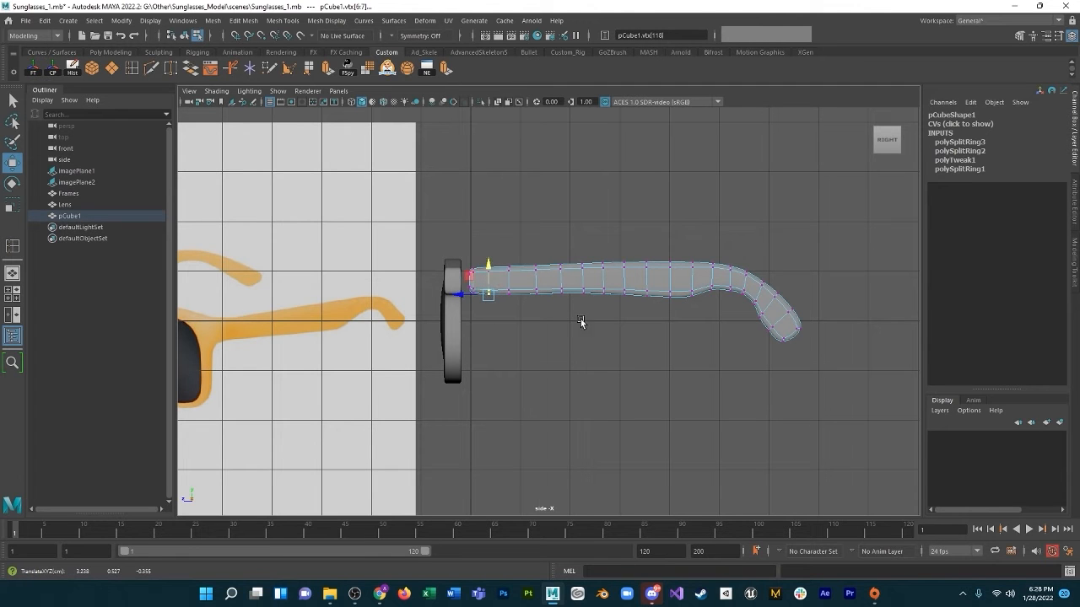
{"action": "scroll", "coordinate": [580, 322], "scroll_direction": "down", "scroll_amount": 2}
Return to object mode and move the temple arm against the frames, to about X 3.201 and Z 0.241.
{"action": "key", "text": "space"}
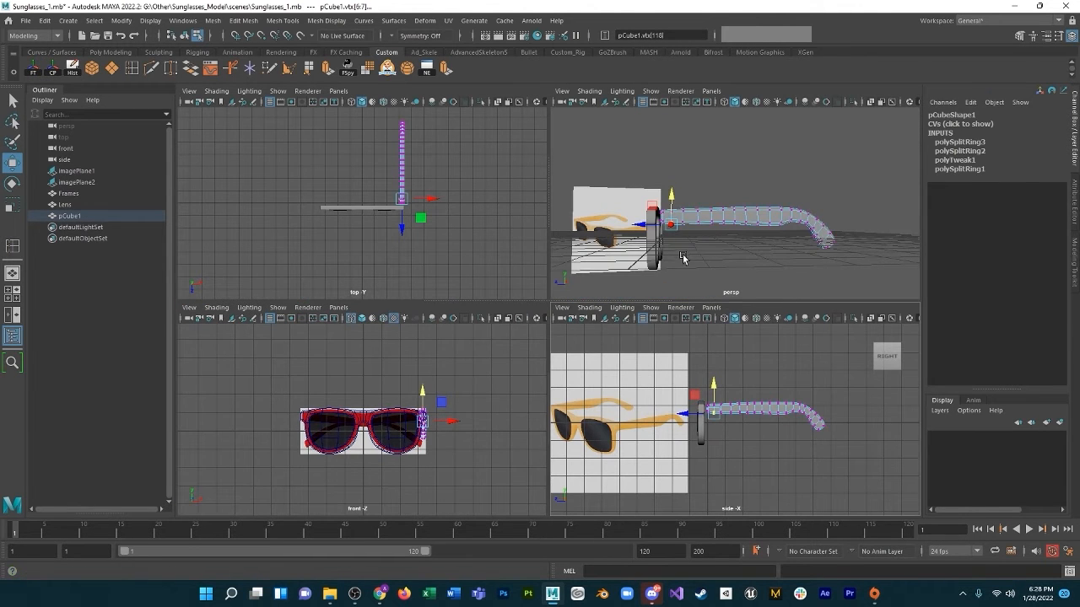
{"action": "left_click_drag", "start_coordinate": [682, 253], "coordinate": [767, 260], "text": "alt"}
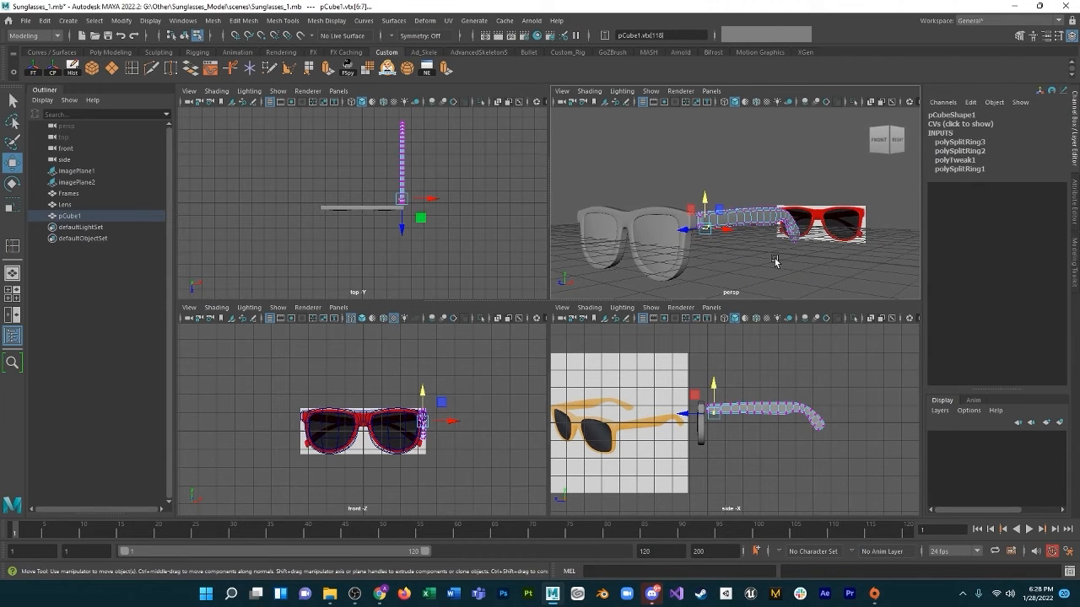
{"action": "key", "text": "space"}
{"action": "right_click_drag", "start_coordinate": [598, 347], "coordinate": [650, 282]}
{"action": "left_click", "coordinate": [644, 287]}
{"action": "left_click_drag", "start_coordinate": [645, 288], "coordinate": [542, 420], "text": "alt"}
{"action": "left_click", "coordinate": [592, 343]}
{"action": "left_click_drag", "start_coordinate": [476, 393], "coordinate": [439, 385]}
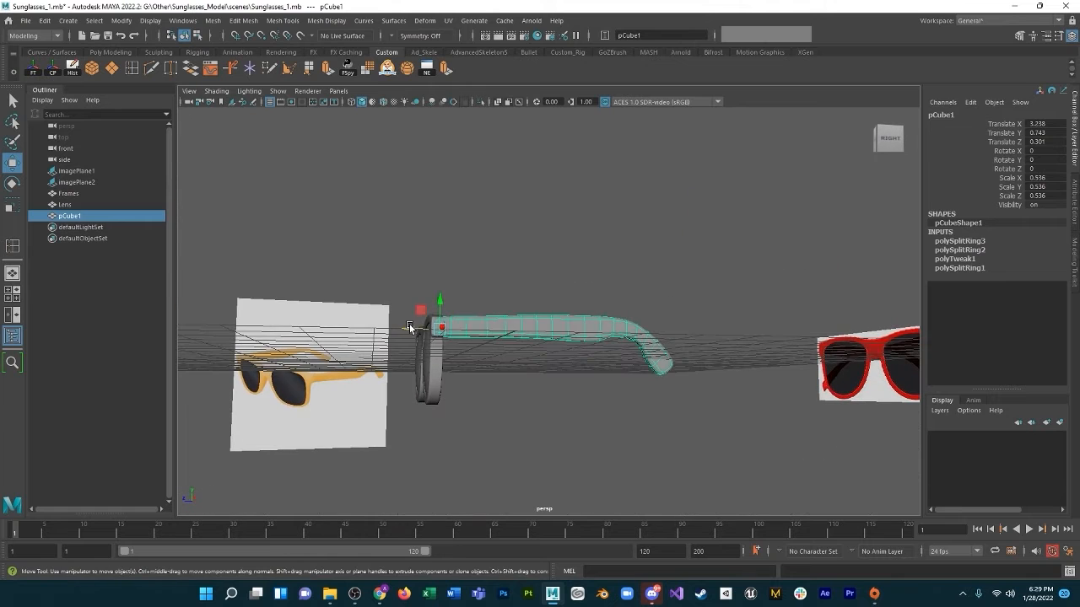
{"action": "left_click_drag", "start_coordinate": [409, 329], "coordinate": [462, 353]}
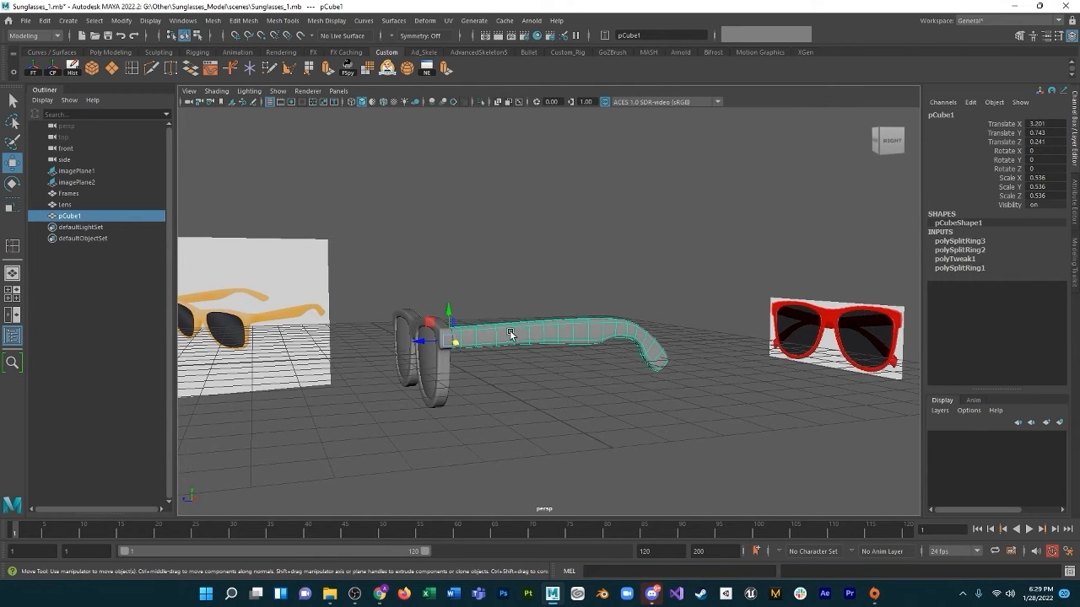
In the side view, raise the temple arm's pivot to about Y 0.831 at the frame joint, leaving the arm in place.
{"action": "key", "text": "space"}
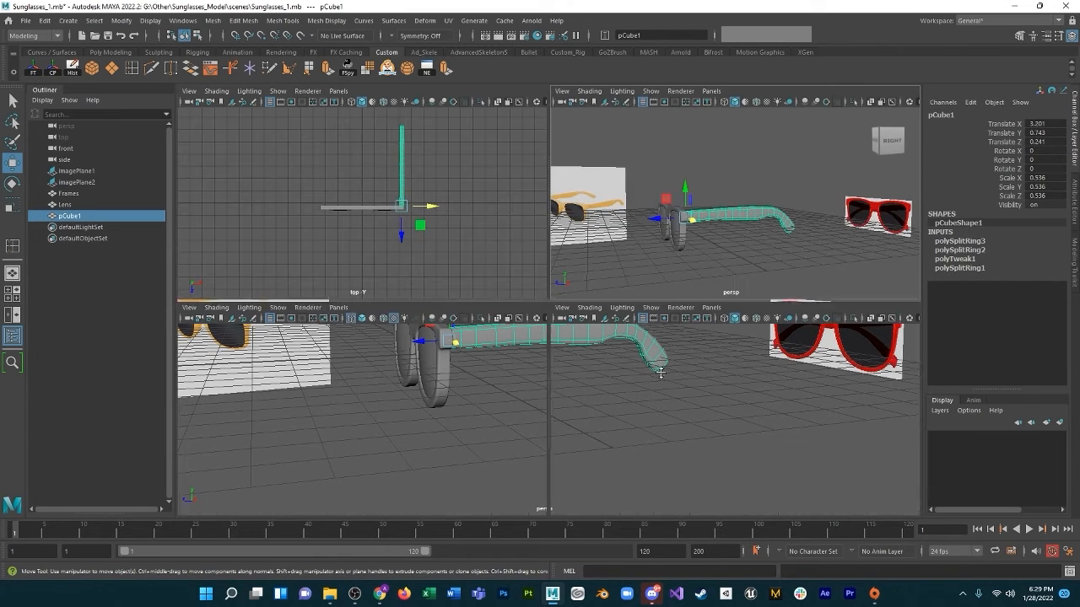
{"action": "key", "text": "space"}
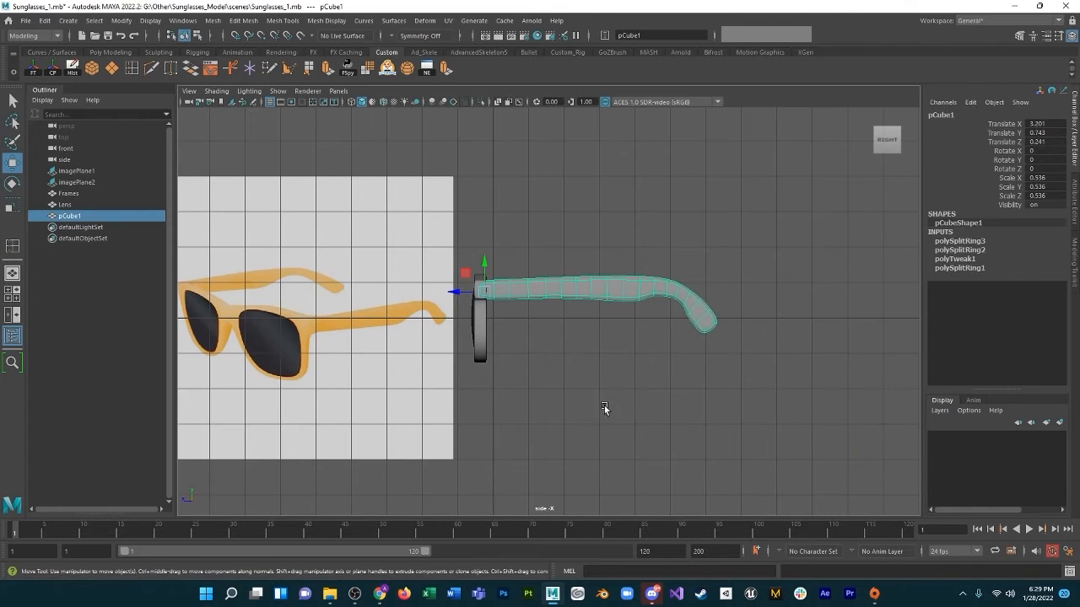
{"action": "key", "text": "d"}
{"action": "scroll", "coordinate": [506, 296], "scroll_direction": "up", "scroll_amount": 4}
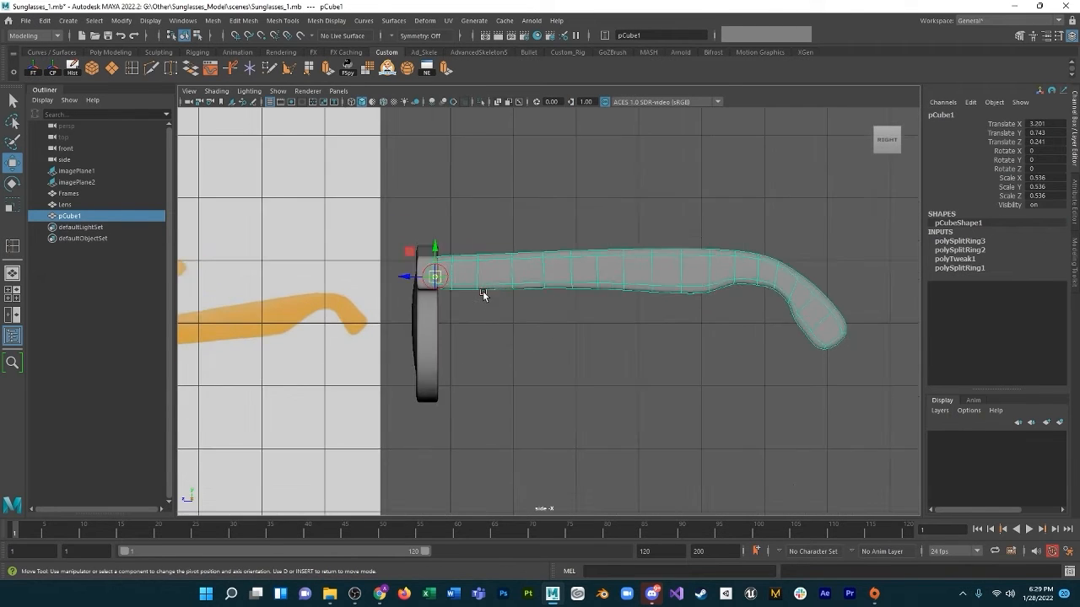
{"action": "scroll", "coordinate": [483, 294], "scroll_direction": "up", "scroll_amount": 3}
{"action": "left_click_drag", "start_coordinate": [395, 240], "coordinate": [396, 233]}
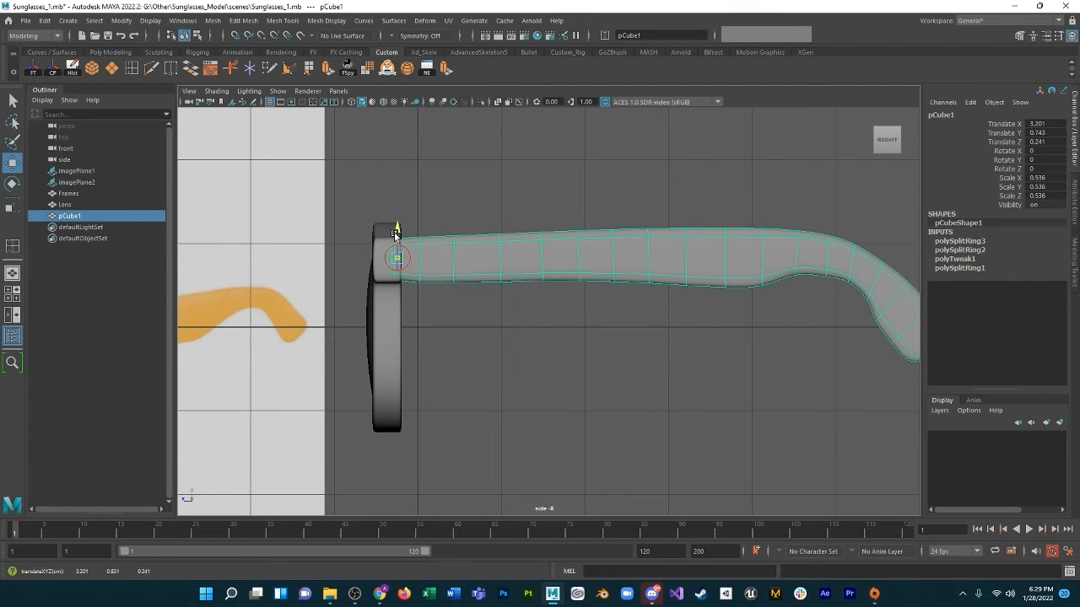
{"action": "left_click_drag", "start_coordinate": [392, 234], "coordinate": [393, 234]}
{"action": "key", "text": "d"}
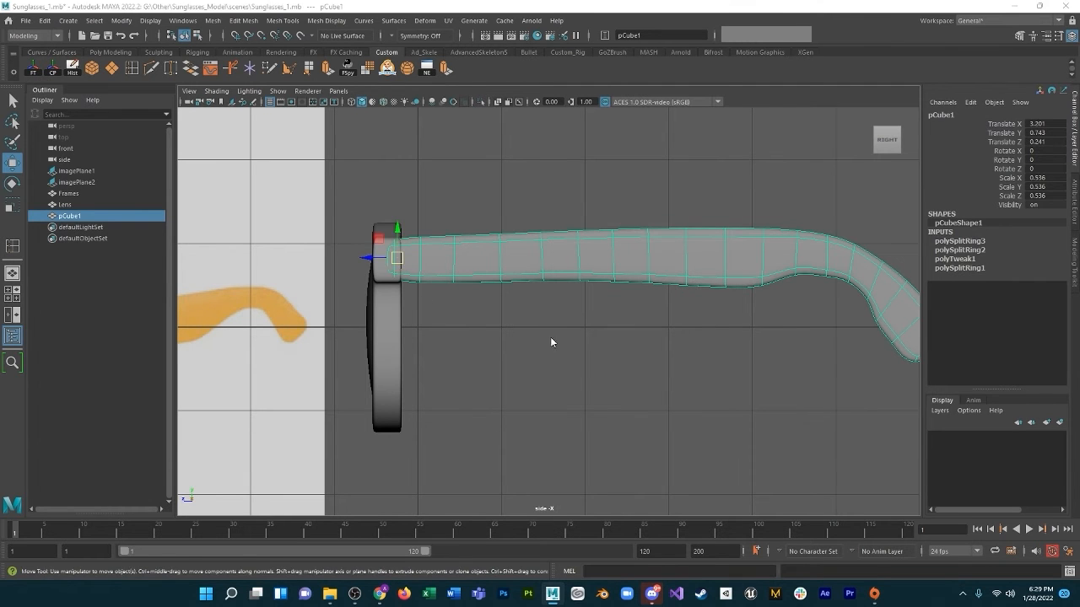
{"action": "key", "text": "space"}
{"action": "left_click_drag", "start_coordinate": [732, 250], "coordinate": [712, 282], "text": "alt"}
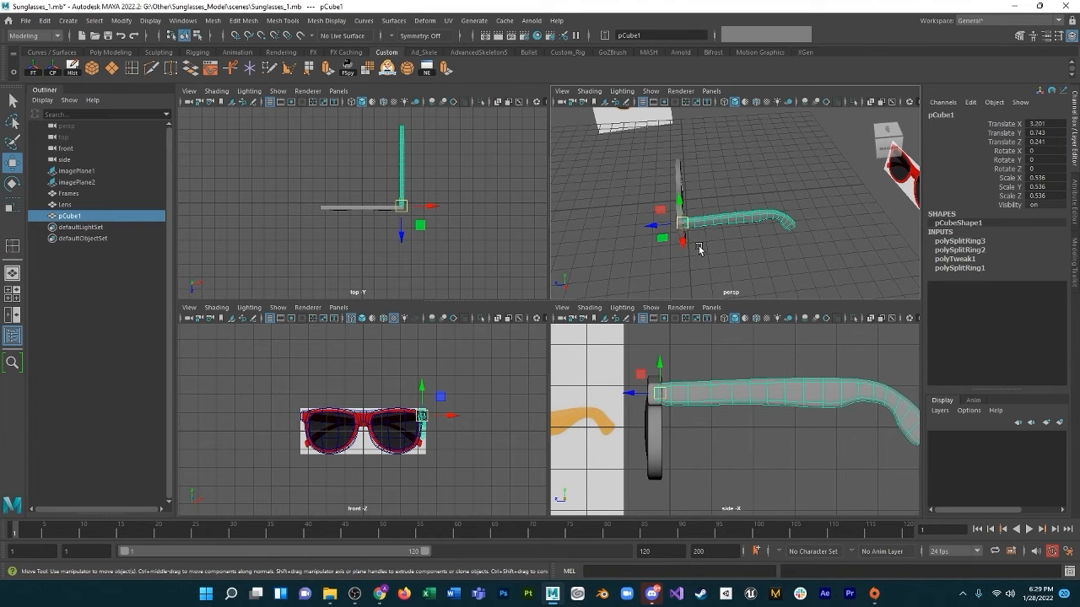
Try swinging the temple arm inward about its joint with the frames by rotating it around Y.
{"action": "key", "text": "e"}
{"action": "left_click_drag", "start_coordinate": [692, 242], "coordinate": [603, 218]}
{"action": "right_click_drag", "start_coordinate": [778, 237], "coordinate": [869, 319], "text": "alt"}
{"action": "left_click_drag", "start_coordinate": [860, 291], "coordinate": [786, 184], "text": "alt"}
{"action": "middle_click_drag", "start_coordinate": [786, 184], "coordinate": [784, 256], "text": "alt"}
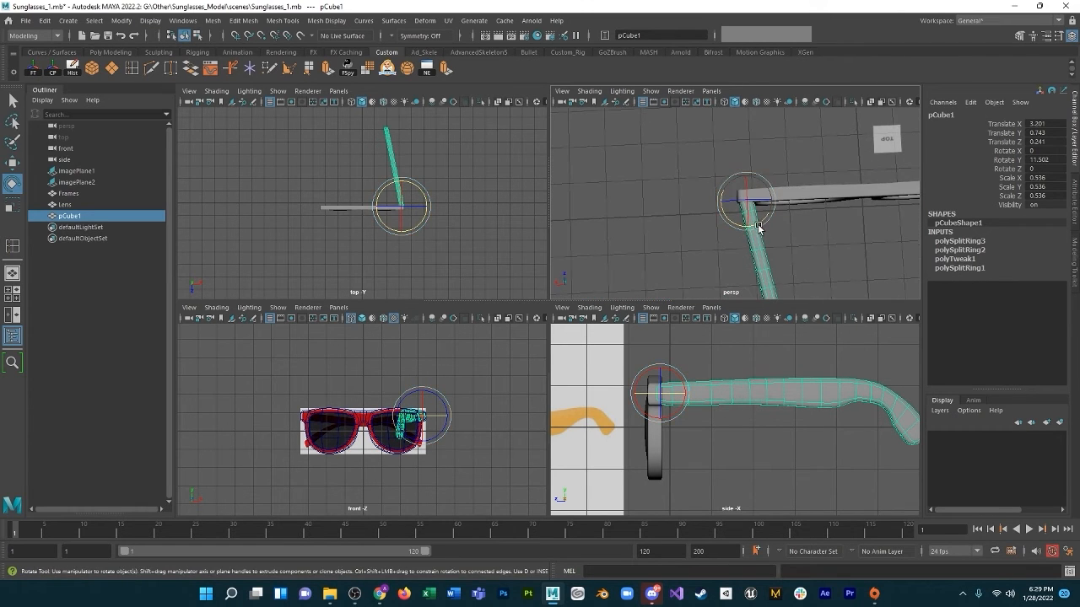
{"action": "mouse_move", "coordinate": [760, 229]}
{"action": "left_mouse_down"}
{"action": "mouse_move", "coordinate": [774, 221]}
{"action": "mouse_move", "coordinate": [754, 225]}
{"action": "left_mouse_up"}
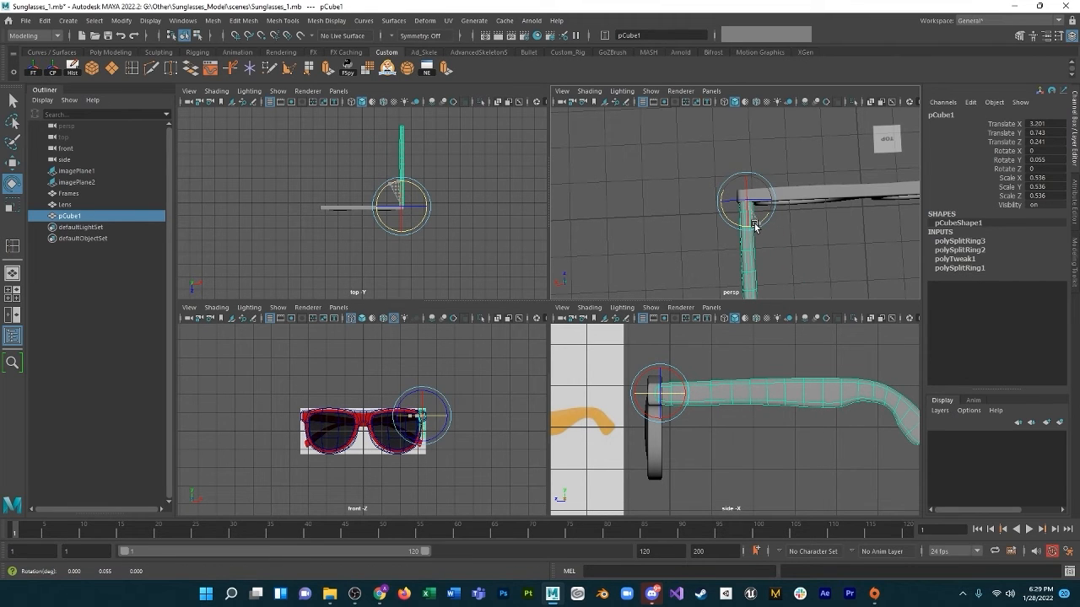
{"action": "left_click_drag", "start_coordinate": [754, 225], "coordinate": [756, 226]}
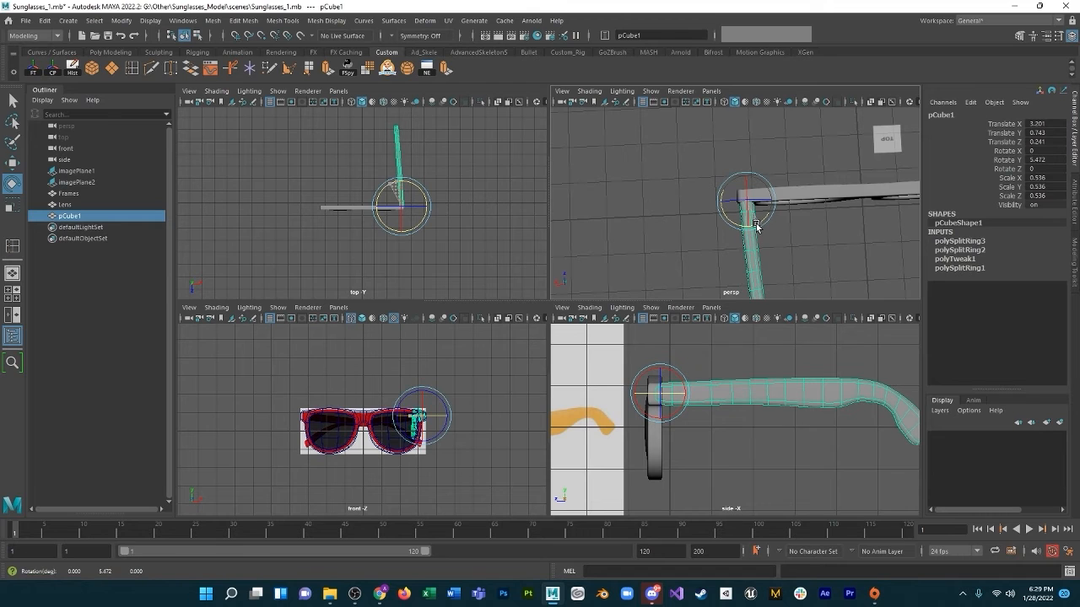
{"action": "key", "text": "ctrl+z"}
{"action": "key", "text": "ctrl+z"}
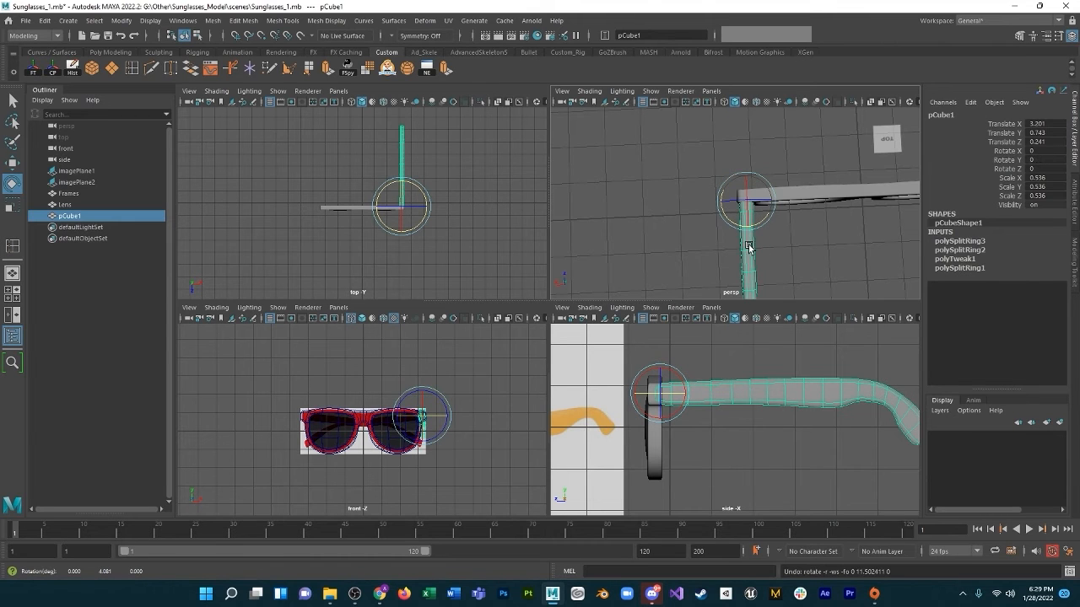
In the top view, reposition the temple arm so its front end meets the back of the frames, at about Z 0.109.
{"action": "key", "text": "w"}
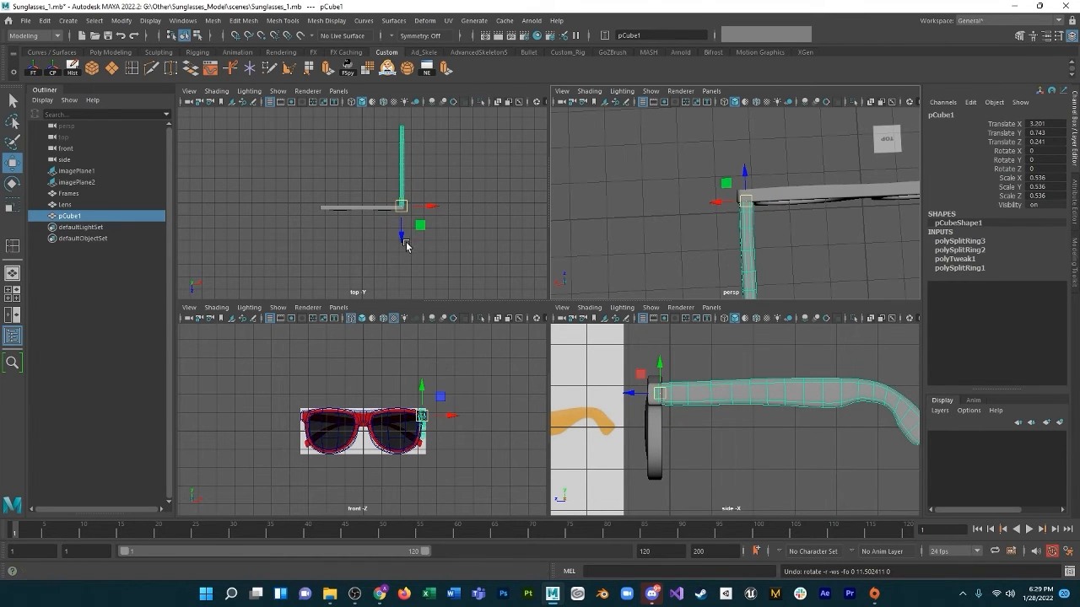
{"action": "left_click_drag", "start_coordinate": [404, 242], "coordinate": [402, 225]}
{"action": "key", "text": "space"}
{"action": "scroll", "coordinate": [643, 365], "scroll_direction": "up", "scroll_amount": 4}
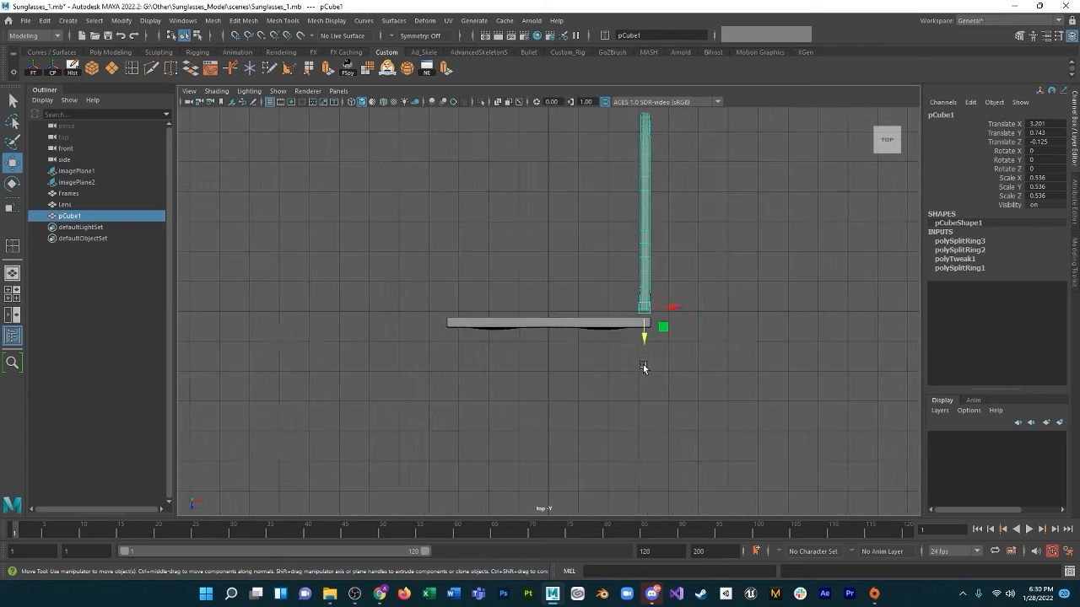
{"action": "middle_click_drag", "start_coordinate": [703, 353], "coordinate": [668, 410], "text": "alt"}
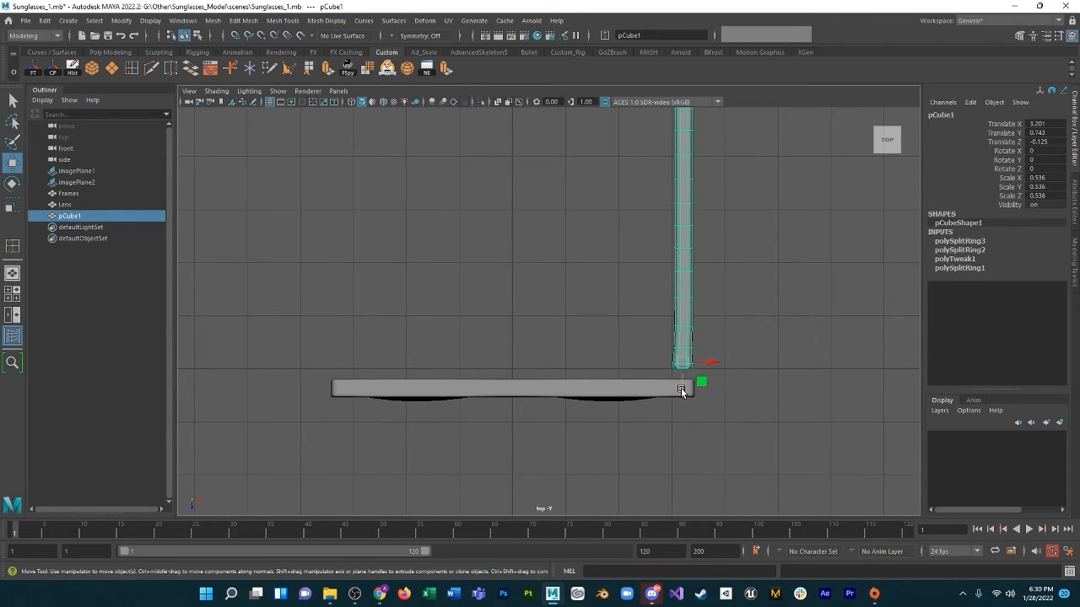
{"action": "left_click_drag", "start_coordinate": [683, 389], "coordinate": [682, 402]}
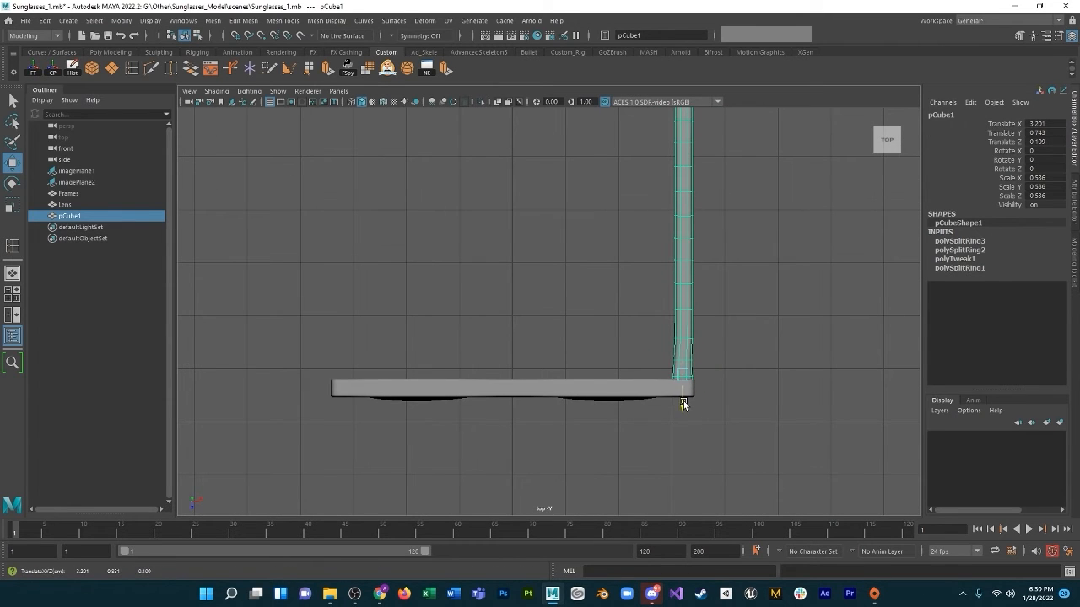
Move the temple arm's pivot to the inner corner of its front end and test an inward rotation about Y.
{"action": "key", "text": "d"}
{"action": "left_click_drag", "start_coordinate": [708, 376], "coordinate": [673, 409]}
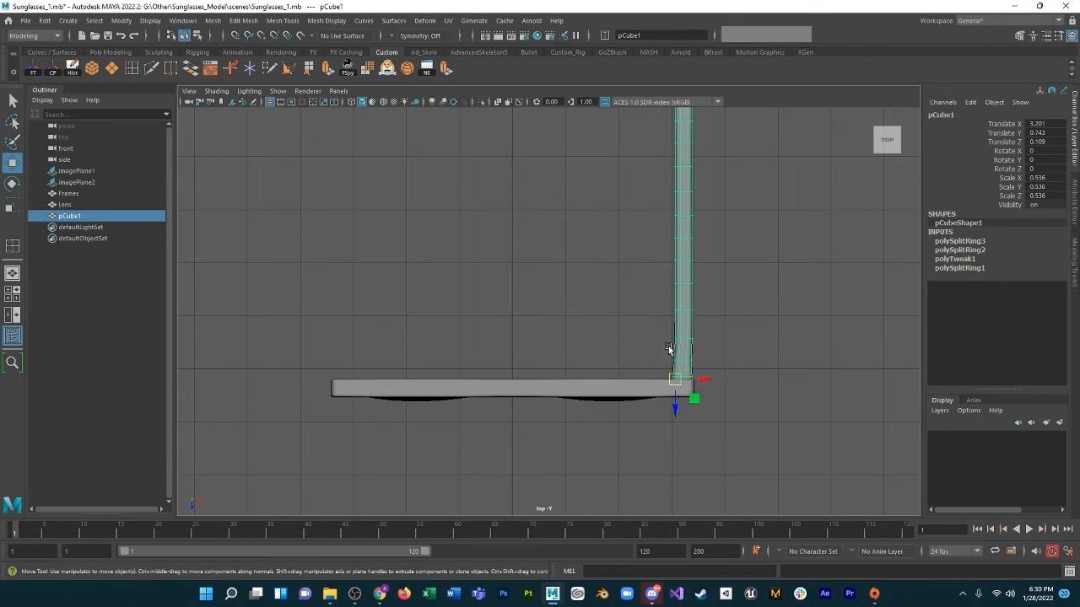
{"action": "key", "text": "e"}
{"action": "mouse_move", "coordinate": [697, 369]}
{"action": "left_mouse_down"}
{"action": "mouse_move", "coordinate": [679, 356]}
{"action": "mouse_move", "coordinate": [684, 371]}
{"action": "left_mouse_up"}
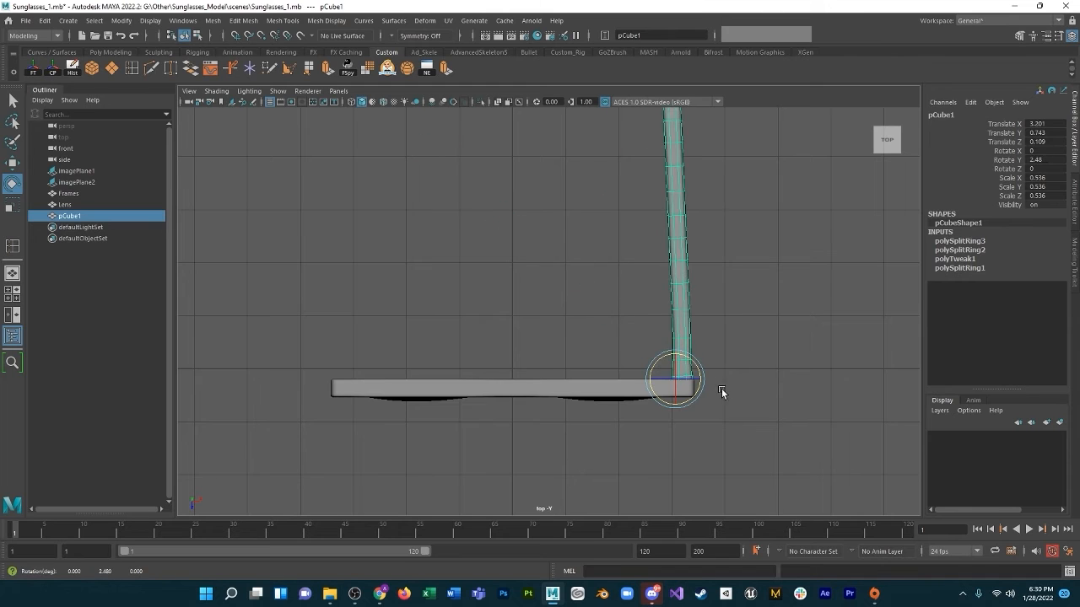
{"action": "key", "text": "ctrl+z"}
{"action": "key", "text": "space"}
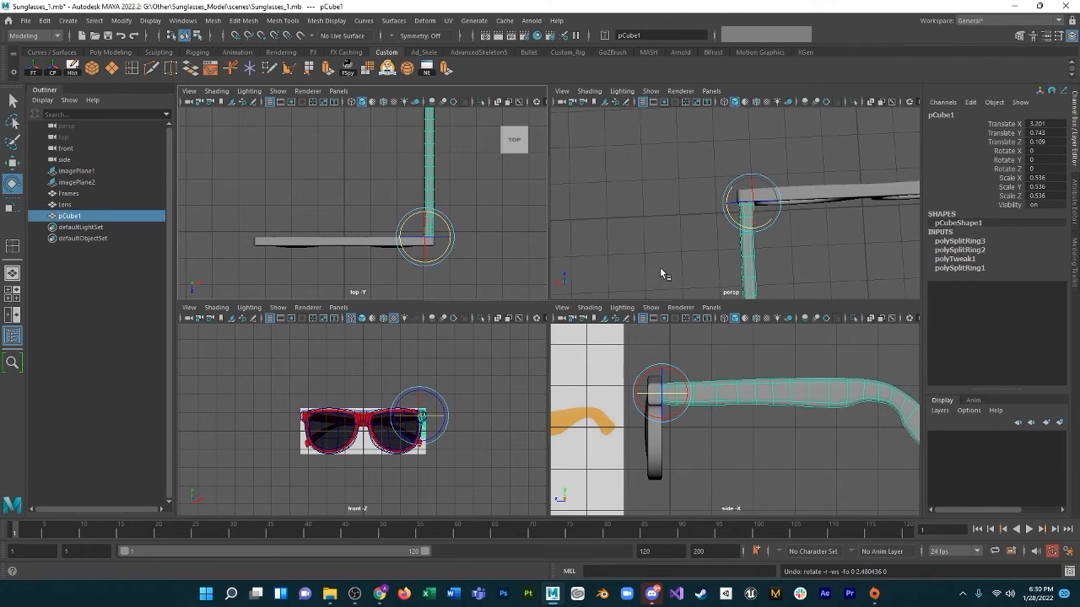
Inspect how the temple arm meets the frames from several perspective angles.
{"action": "left_click_drag", "start_coordinate": [706, 370], "coordinate": [745, 379], "text": "alt"}
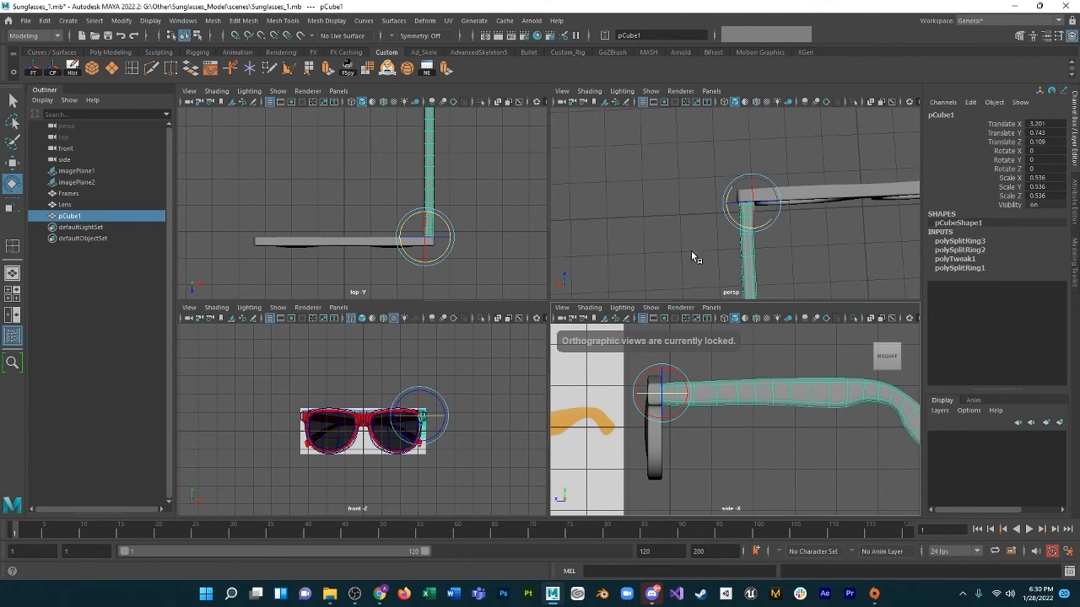
{"action": "scroll", "coordinate": [700, 261], "scroll_direction": "down", "scroll_amount": 3}
{"action": "left_click_drag", "start_coordinate": [703, 263], "coordinate": [802, 242], "text": "alt"}
{"action": "right_click_drag", "start_coordinate": [791, 219], "coordinate": [823, 205]}
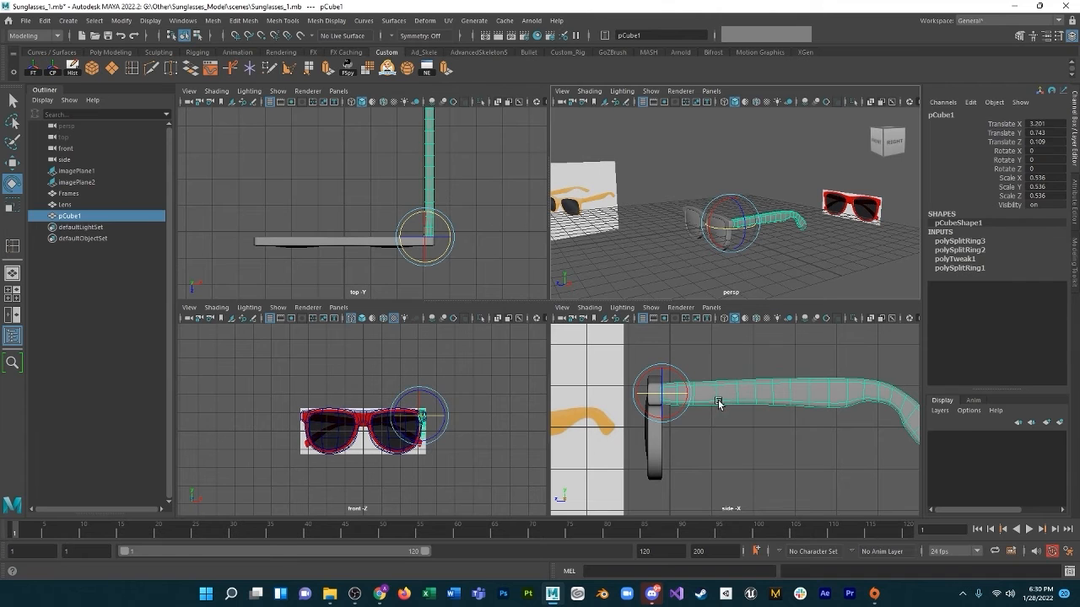
{"action": "left_click_drag", "start_coordinate": [762, 418], "coordinate": [815, 434], "text": "alt"}
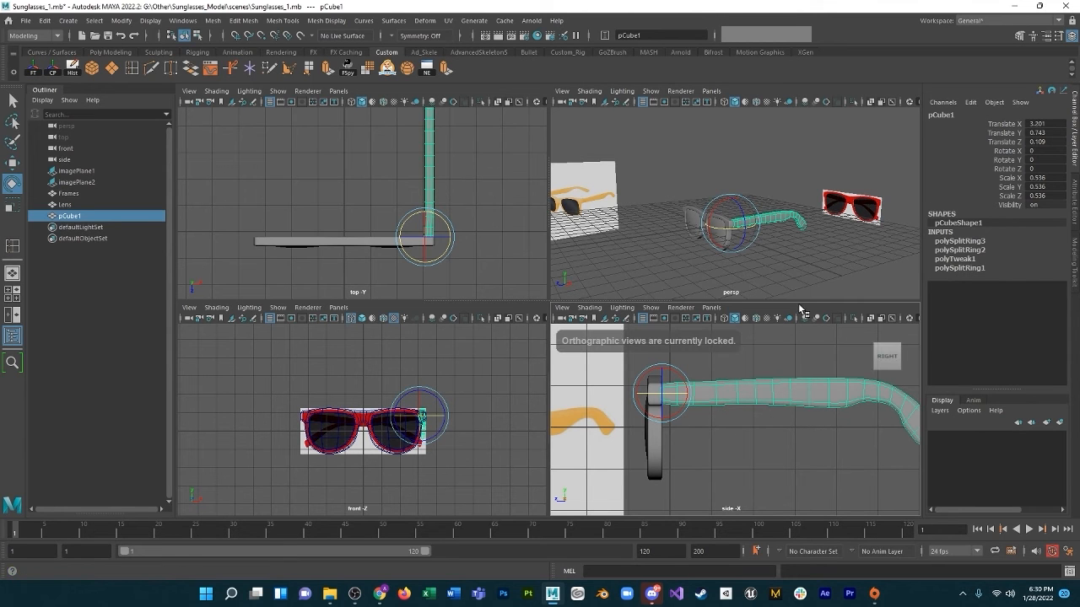
{"action": "left_click_drag", "start_coordinate": [798, 295], "coordinate": [809, 253], "text": "alt"}
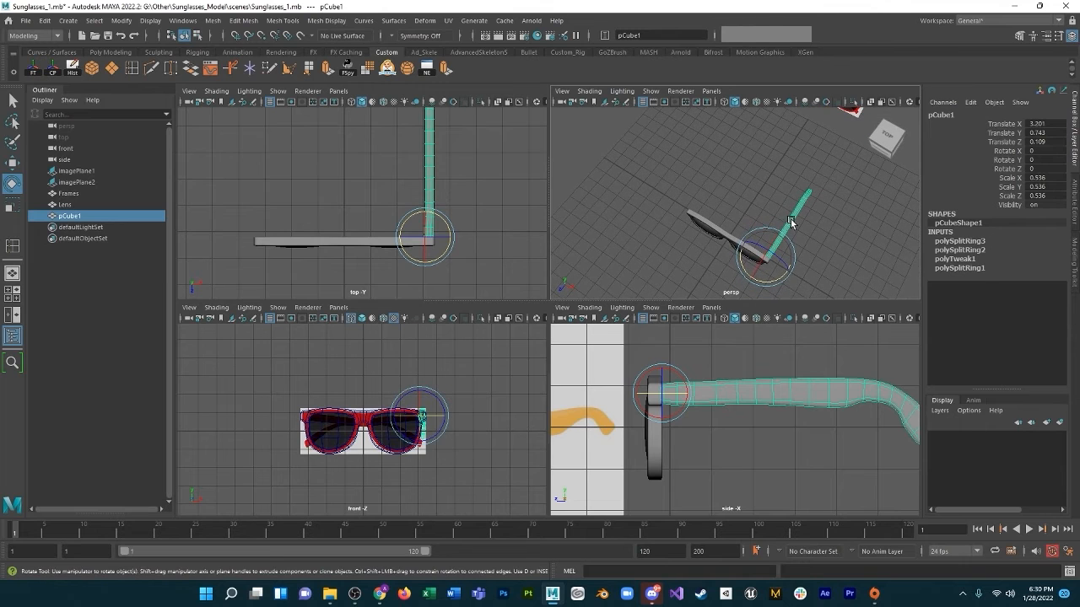
{"action": "right_click_drag", "start_coordinate": [791, 222], "coordinate": [818, 203]}
{"action": "key", "text": "w"}
{"action": "key", "text": "e"}
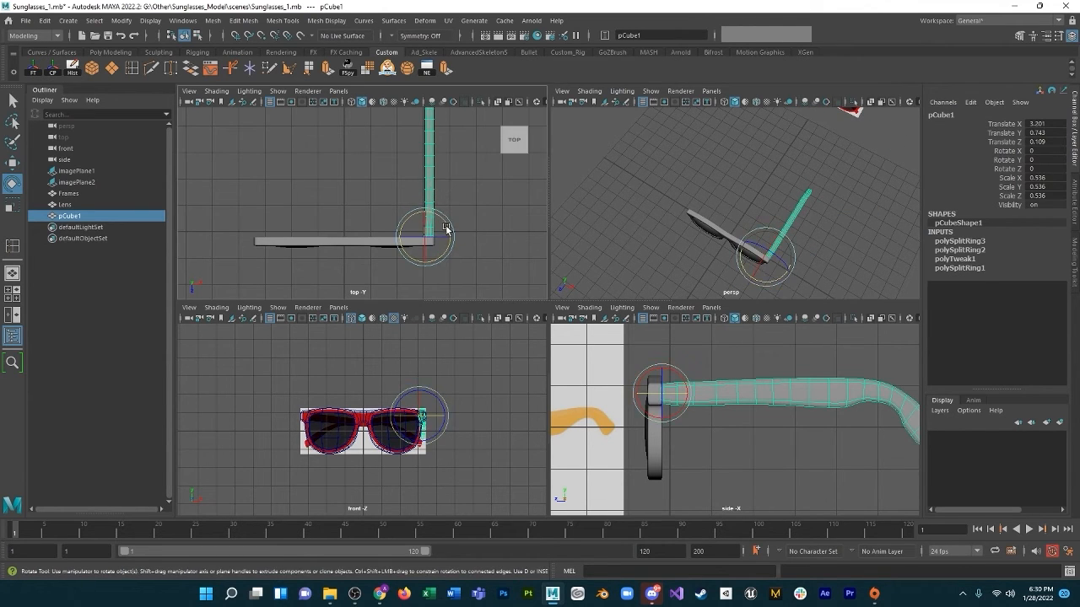
Scale the temple arm slightly narrower across its width and shift it outward to about X 3.286, in line with the frames' outer edge.
{"action": "key", "text": "r"}
{"action": "left_click_drag", "start_coordinate": [452, 238], "coordinate": [448, 239]}
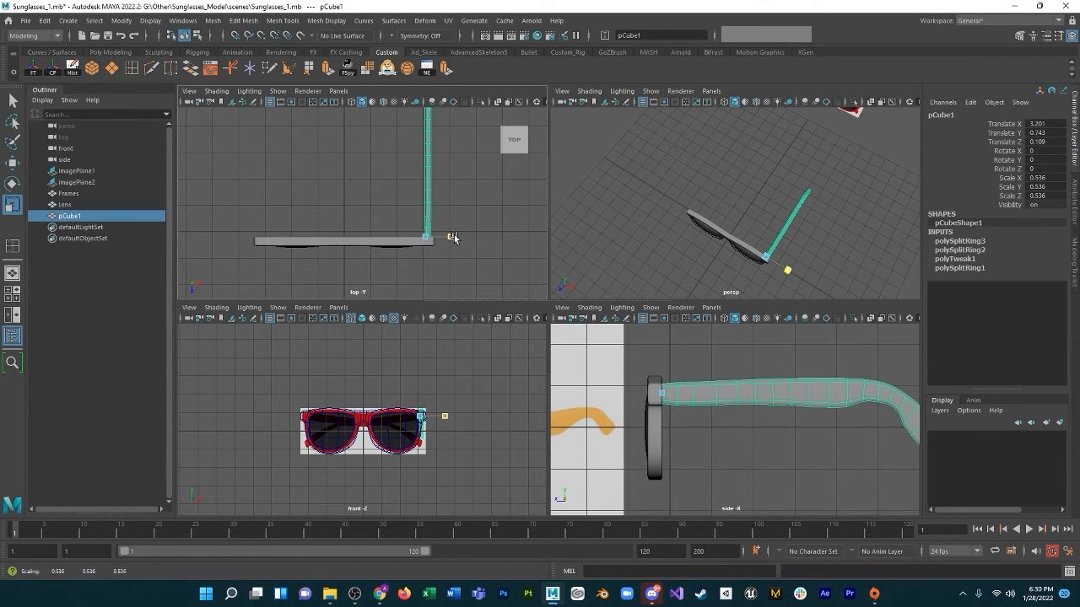
{"action": "key", "text": "w"}
{"action": "left_click_drag", "start_coordinate": [454, 237], "coordinate": [450, 219]}
Try angling the narrowed temple arm inward by about 2.3 degrees around Y.
{"action": "key", "text": "e"}
{"action": "key", "text": "ctrl+z"}
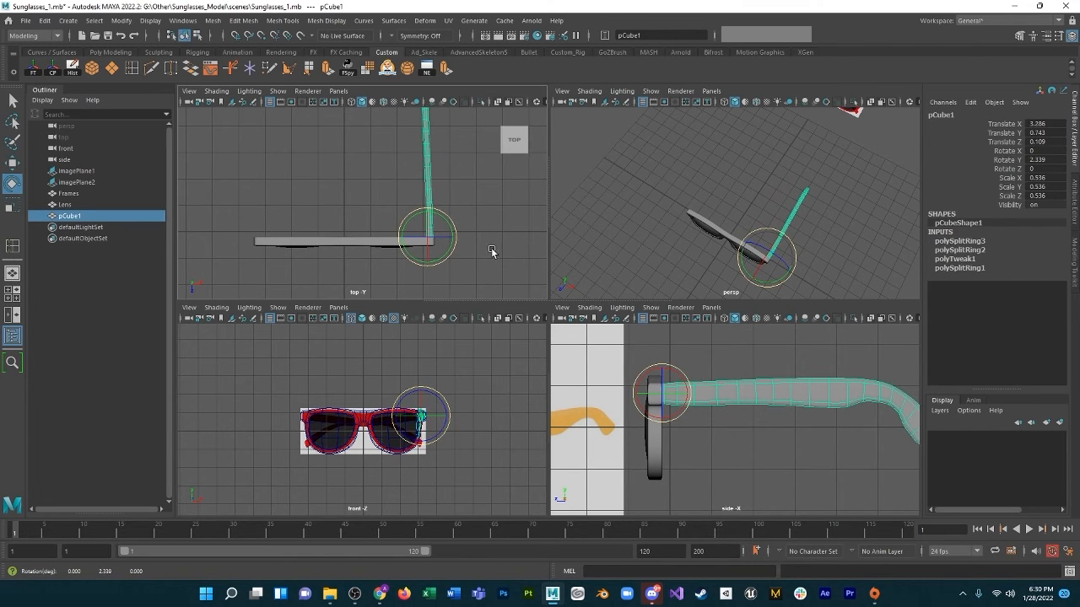
{"action": "key", "text": "ctrl+z"}
Tilt the temple arm slightly against the frames in the side view, to about -0.439 degrees in X.
{"action": "left_click_drag", "start_coordinate": [680, 213], "coordinate": [642, 173], "text": "alt"}
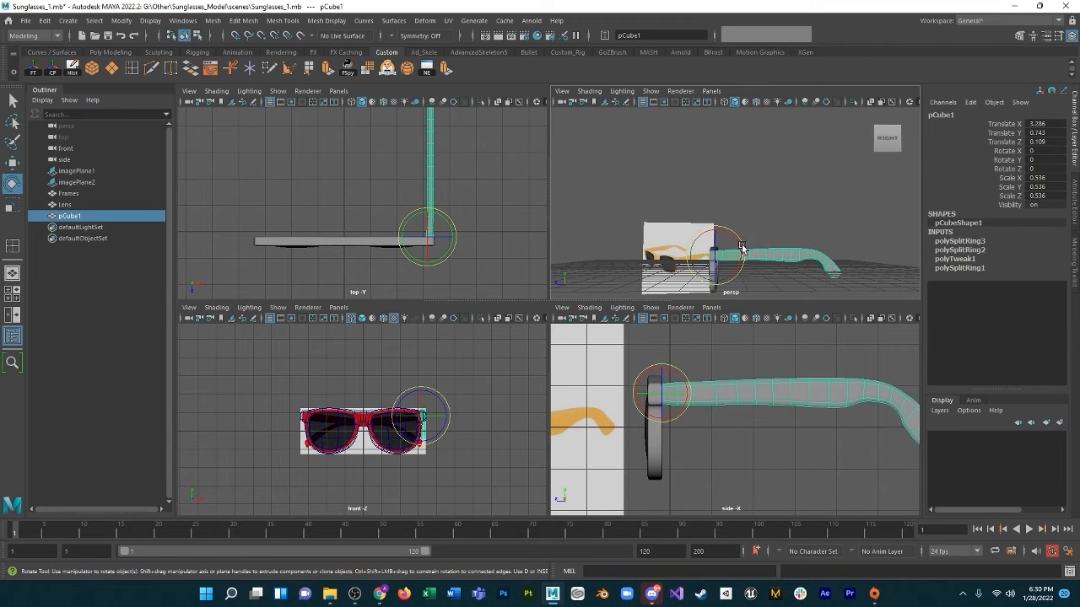
{"action": "left_click_drag", "start_coordinate": [739, 248], "coordinate": [715, 237]}
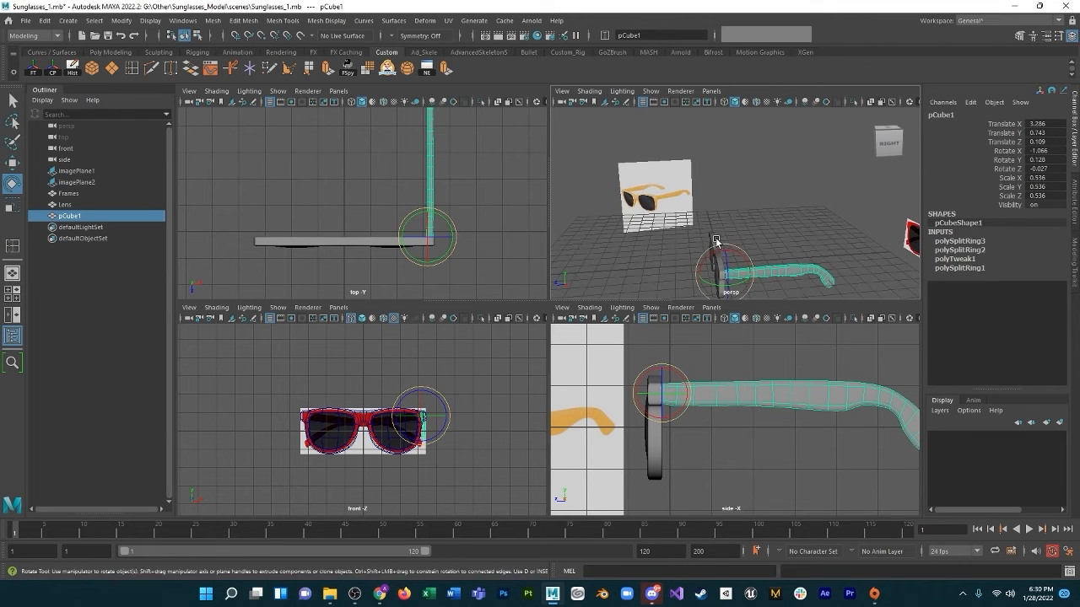
{"action": "middle_click_drag", "start_coordinate": [708, 427], "coordinate": [666, 400], "text": "alt"}
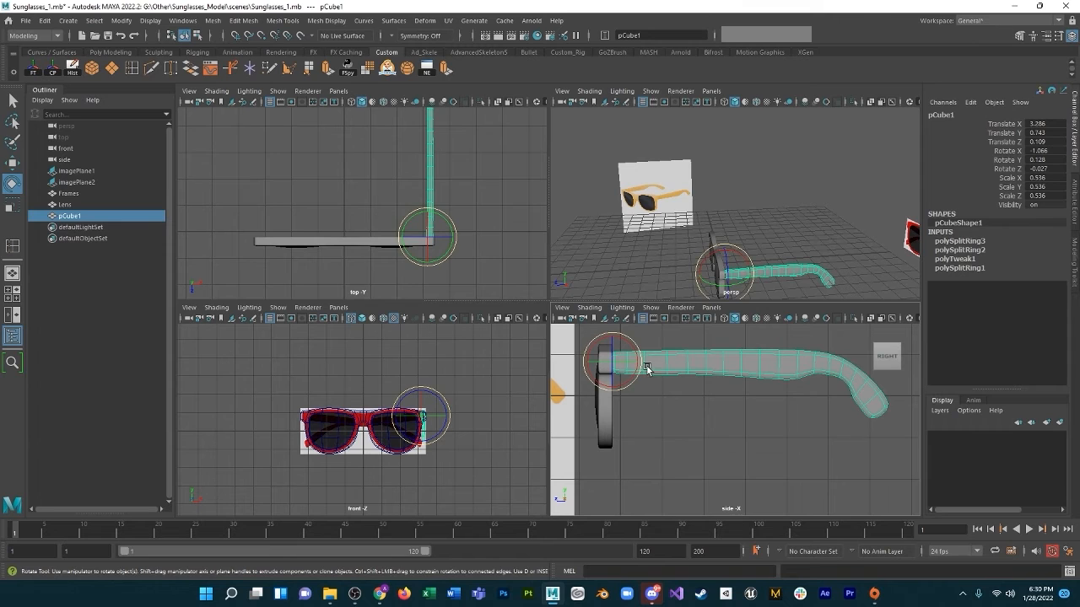
{"action": "left_click_drag", "start_coordinate": [637, 365], "coordinate": [641, 367]}
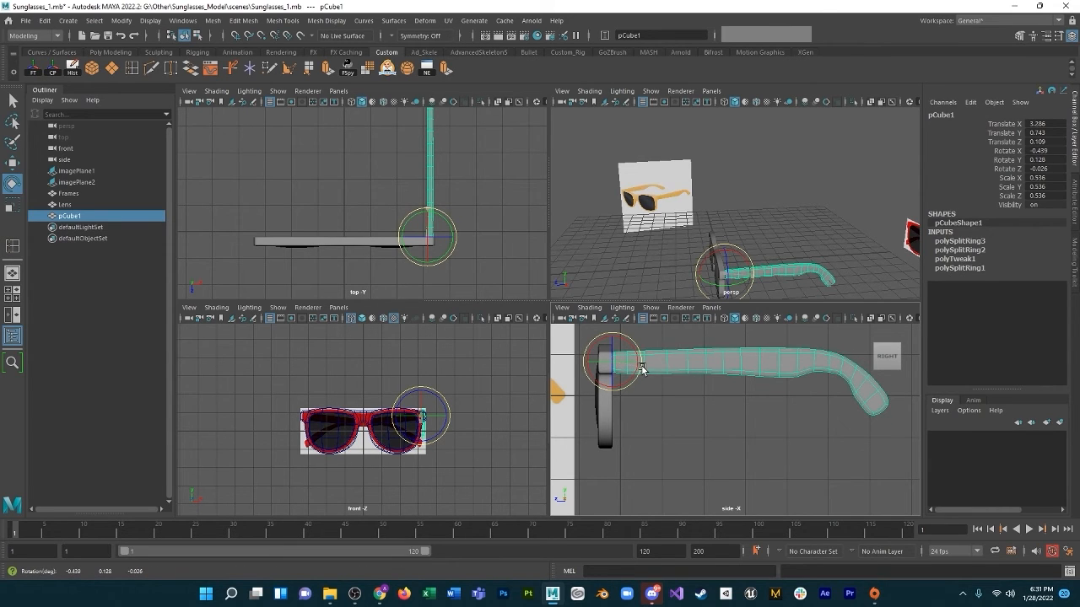
Try rotating the frames and the temple arm together by about -5.2 degrees around X.
{"action": "left_click", "coordinate": [605, 428], "text": "shift"}
{"action": "left_click_drag", "start_coordinate": [649, 378], "coordinate": [649, 380]}
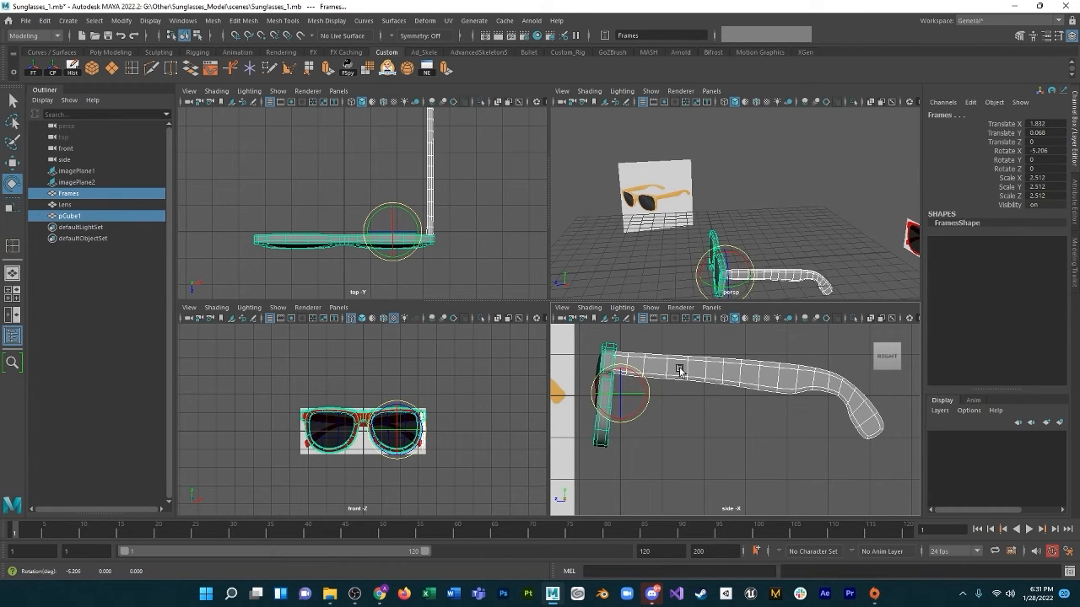
{"action": "left_click_drag", "start_coordinate": [766, 241], "coordinate": [839, 235], "text": "alt"}
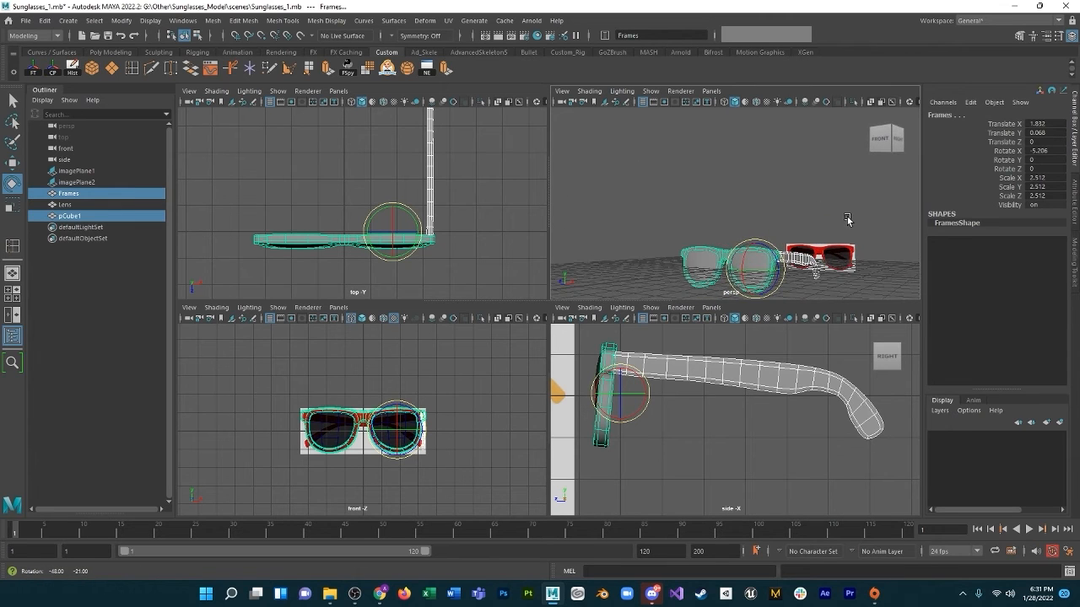
{"action": "key", "text": "ctrl+z"}
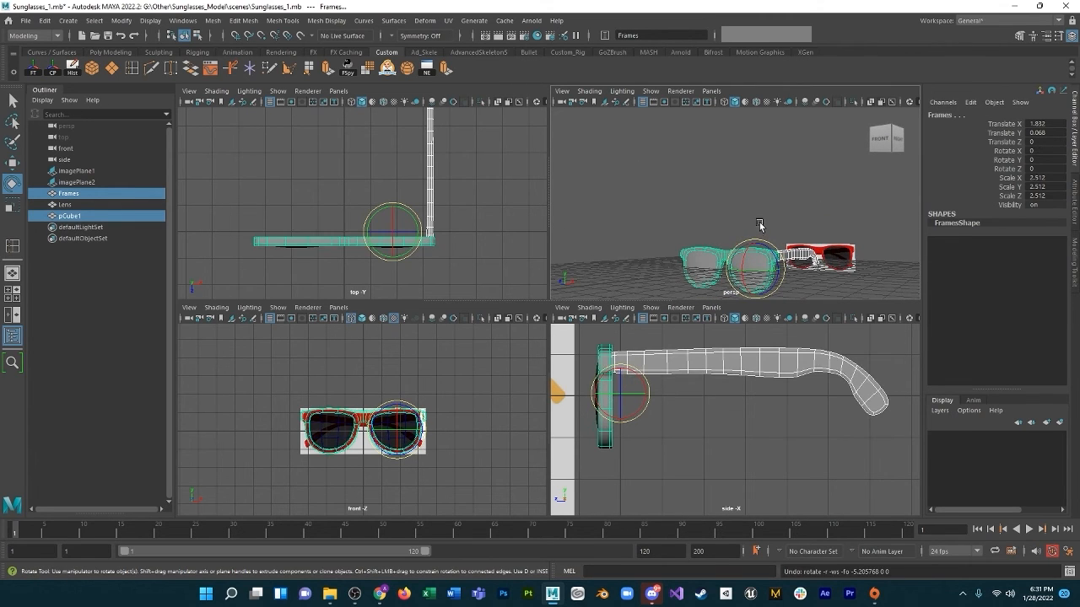
Mirror the temple arm across the world X axis to make the opposite arm, and return to object mode.
{"action": "left_click", "coordinate": [822, 217]}
{"action": "left_click", "coordinate": [815, 258]}
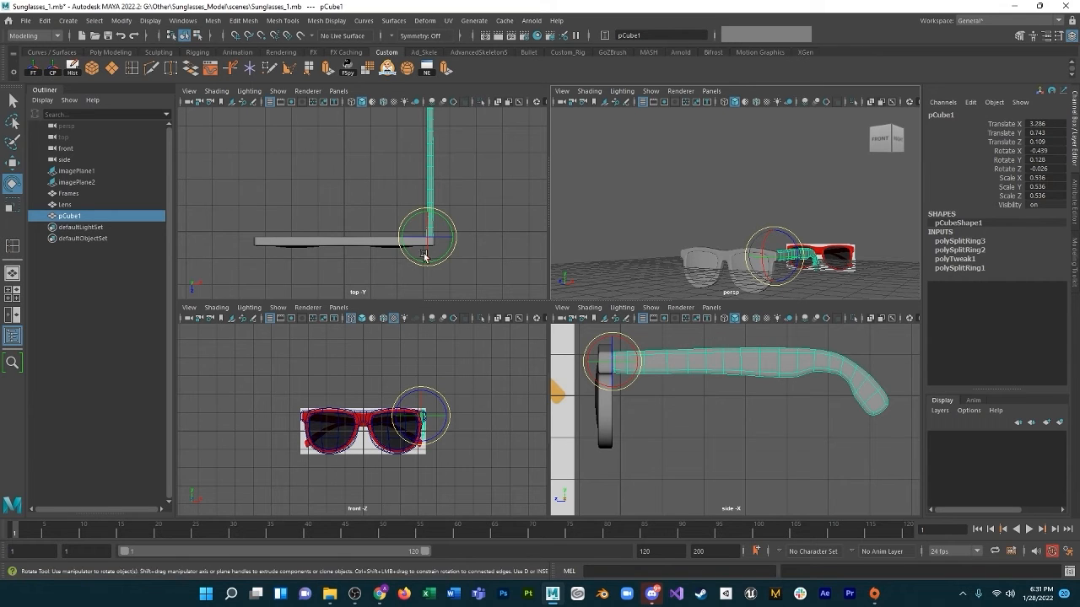
{"action": "left_click", "coordinate": [217, 20]}
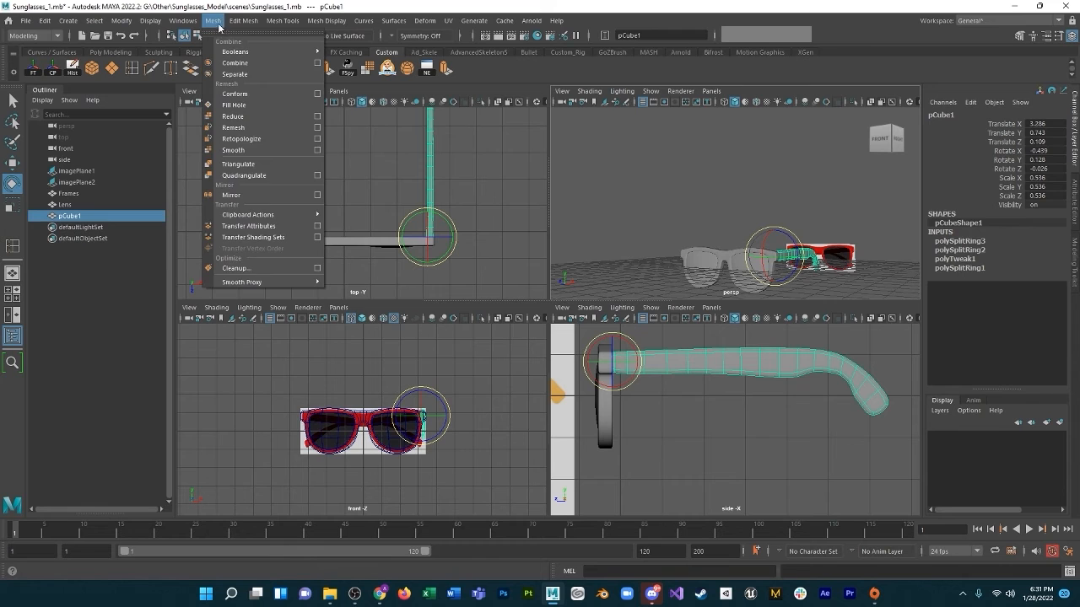
{"action": "left_click", "coordinate": [248, 194]}
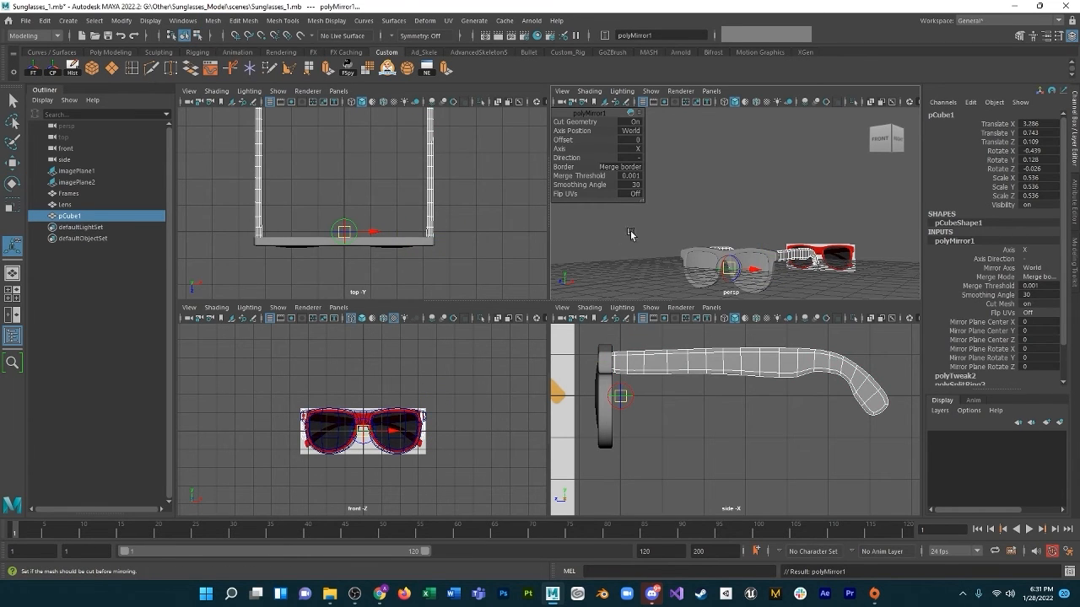
{"action": "left_click_drag", "start_coordinate": [679, 229], "coordinate": [712, 268], "text": "alt"}
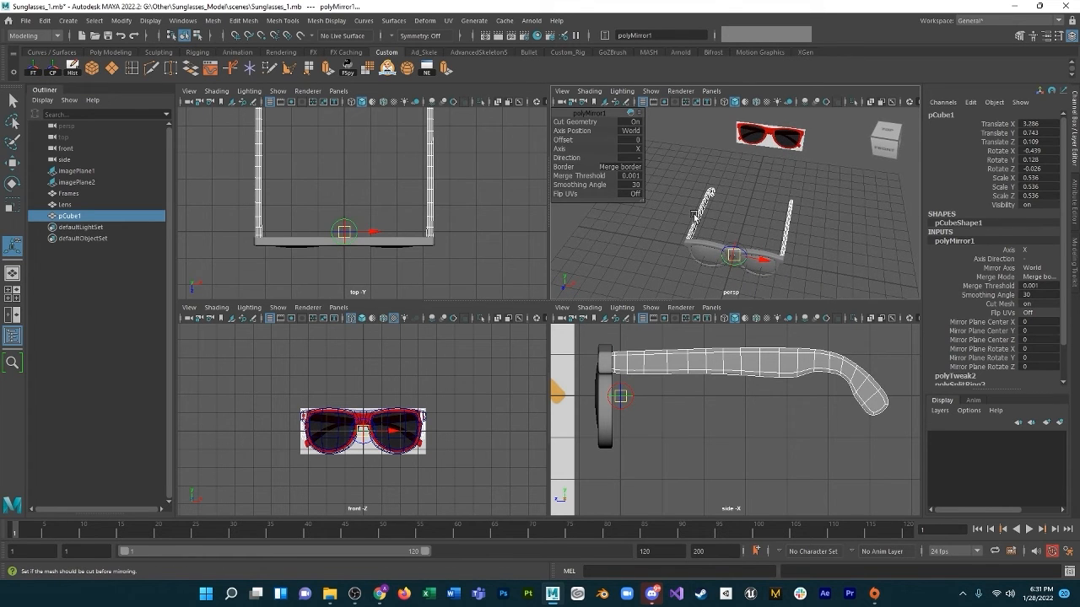
{"action": "right_click_drag", "start_coordinate": [694, 215], "coordinate": [704, 203]}
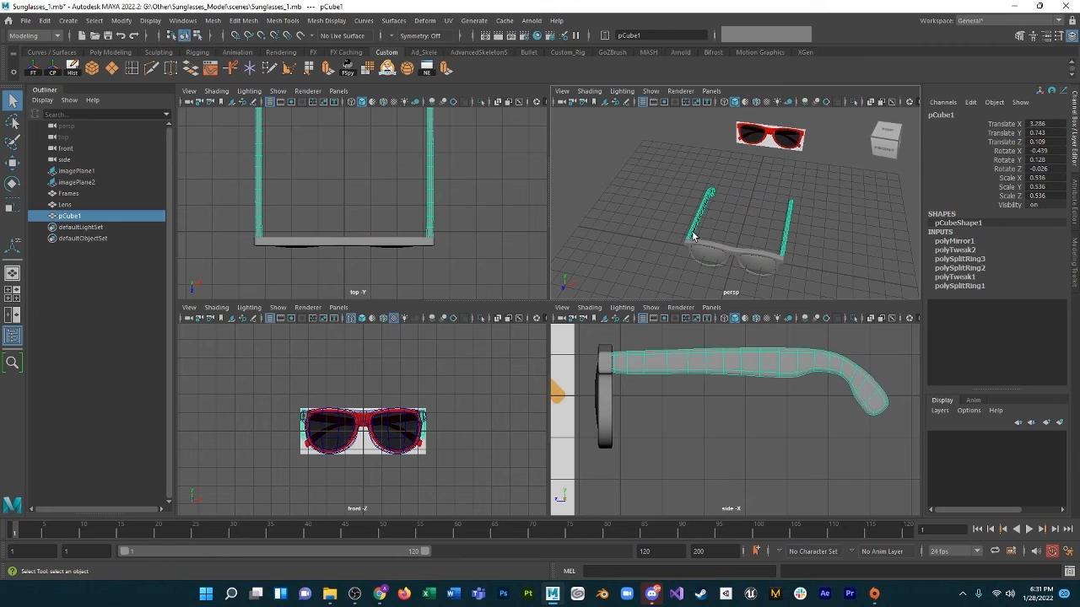
{"action": "left_click_drag", "start_coordinate": [693, 235], "coordinate": [717, 199], "text": "alt"}
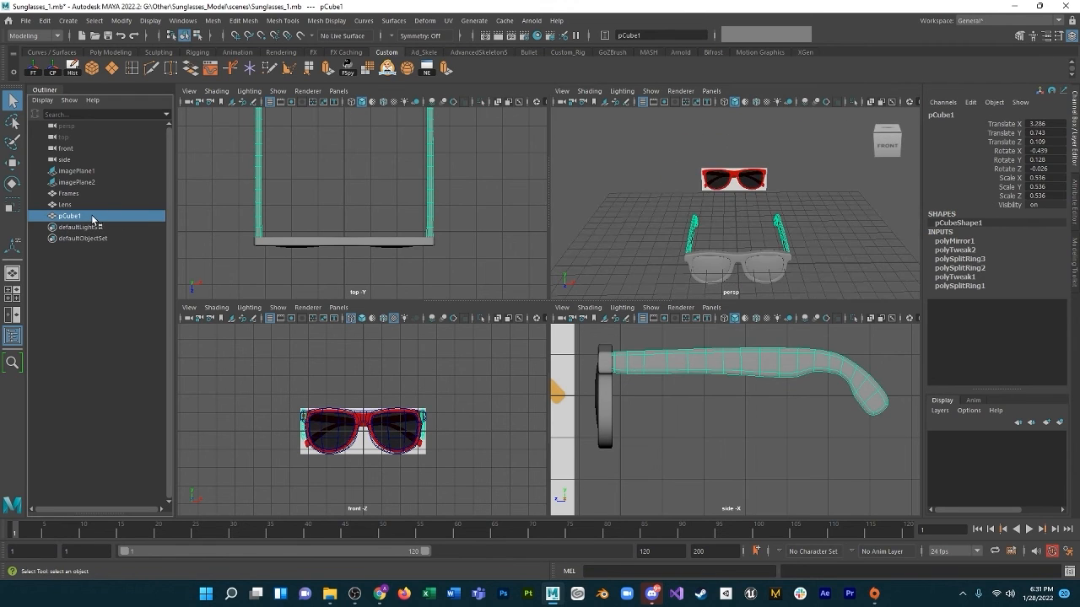
Separate the mirrored temple arms into two individual meshes and show them with smooth preview.
{"action": "left_click", "coordinate": [213, 21]}
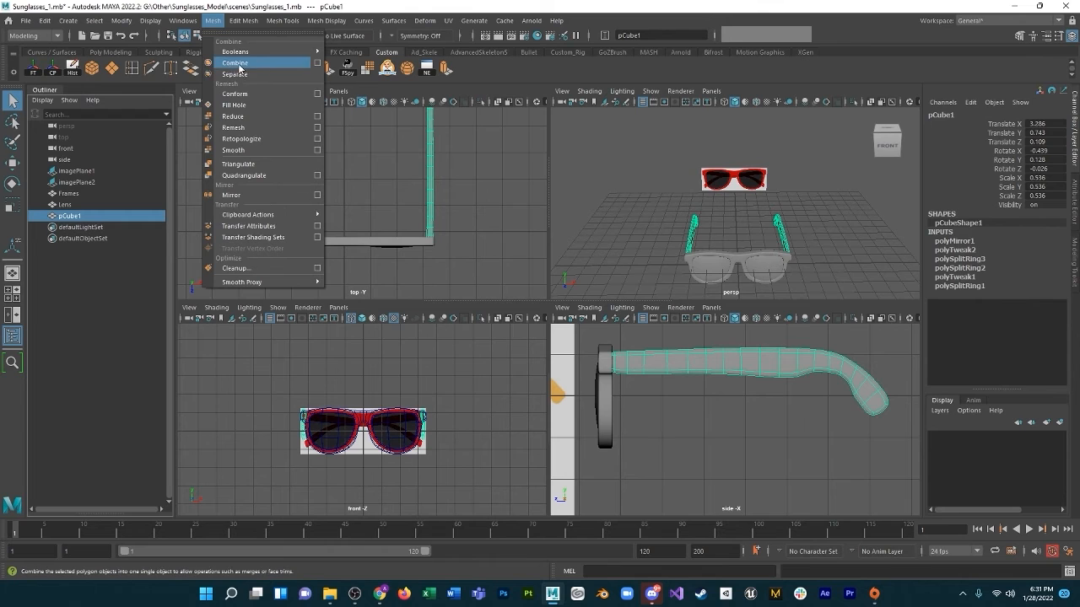
{"action": "left_click", "coordinate": [236, 75]}
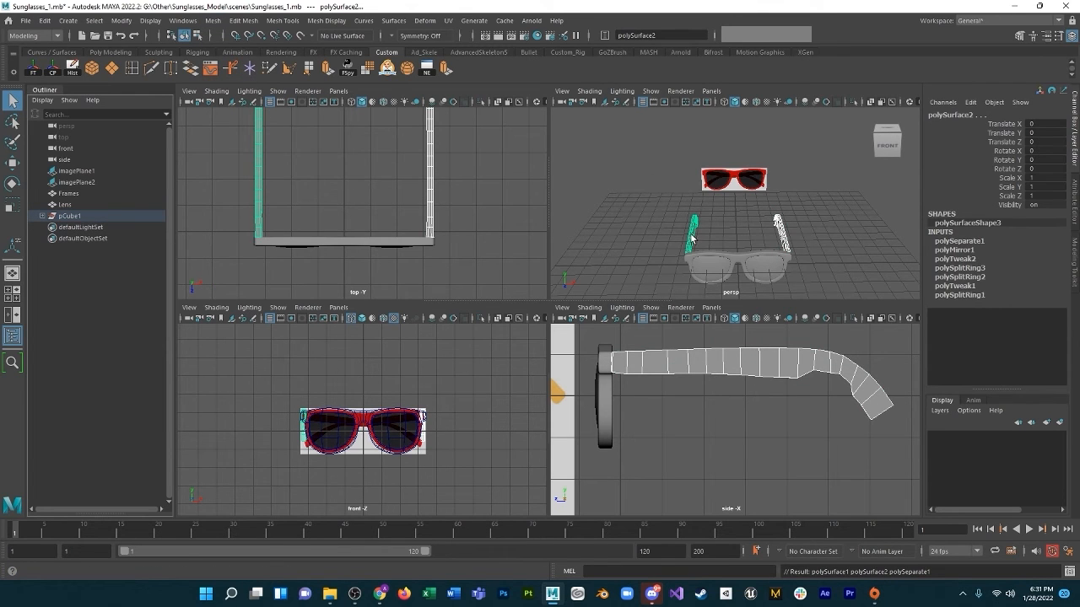
{"action": "key", "text": "3"}
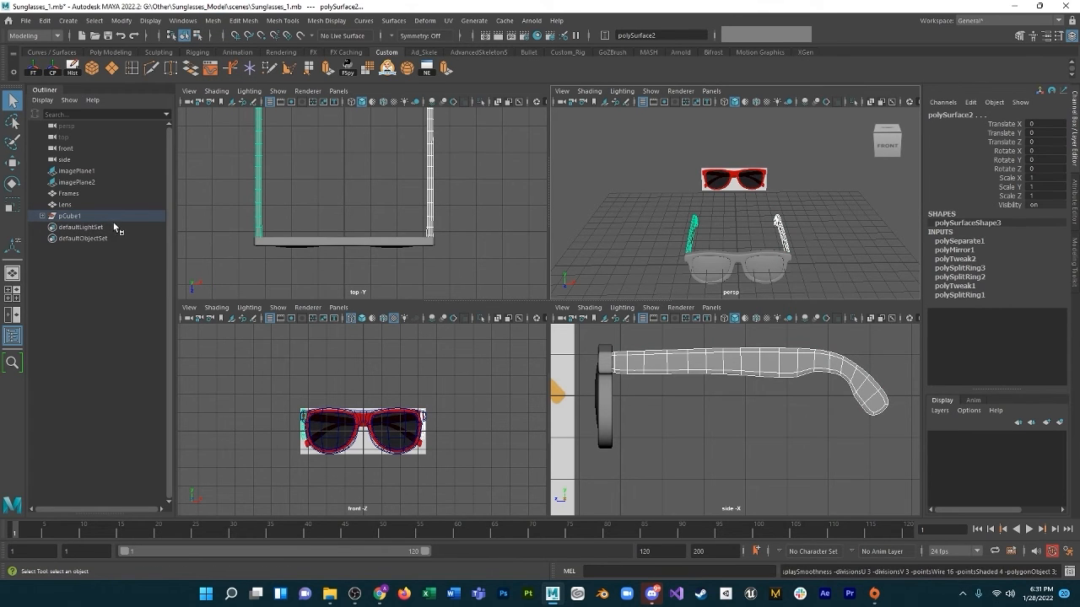
Move polySurface1 and polySurface2 out of the pCube1 group to the top level of the scene hierarchy.
{"action": "left_click", "coordinate": [69, 216]}
{"action": "left_click", "coordinate": [41, 216]}
{"action": "left_click", "coordinate": [81, 227]}
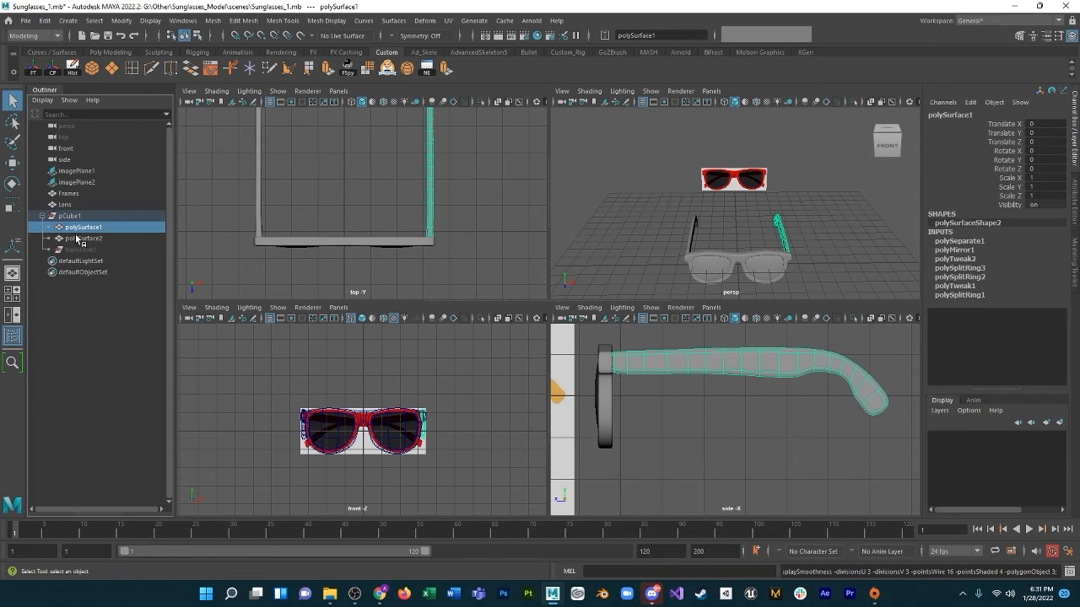
{"action": "left_click", "coordinate": [77, 239], "text": "ctrl"}
{"action": "left_click_drag", "start_coordinate": [77, 239], "coordinate": [77, 213]}
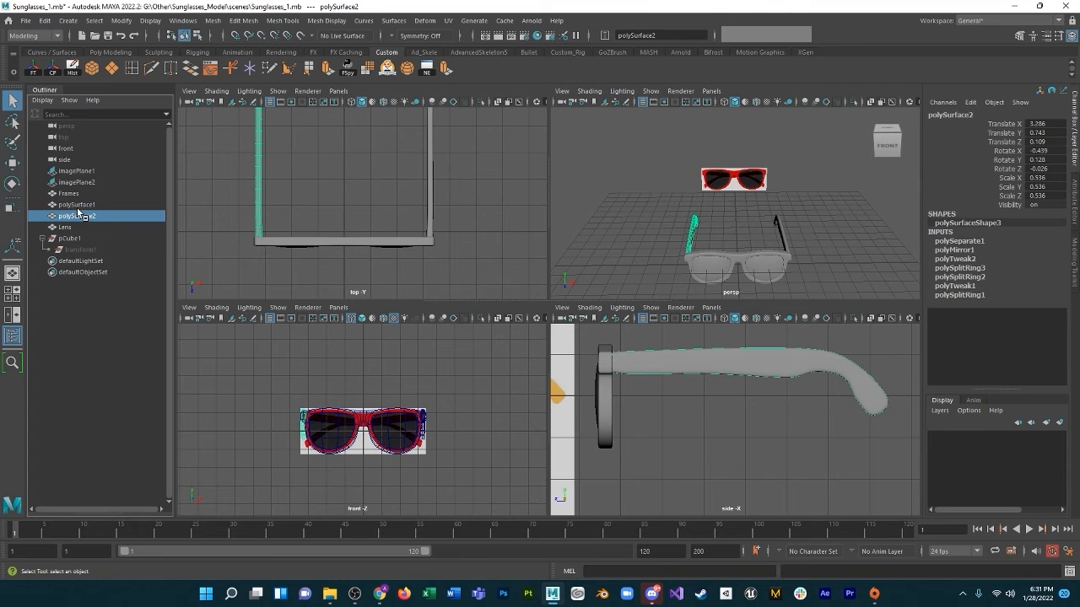
{"action": "left_click_drag", "start_coordinate": [721, 190], "coordinate": [763, 209], "text": "alt"}
{"action": "key", "text": "space"}
{"action": "left_click_drag", "start_coordinate": [651, 302], "coordinate": [521, 360], "text": "alt"}
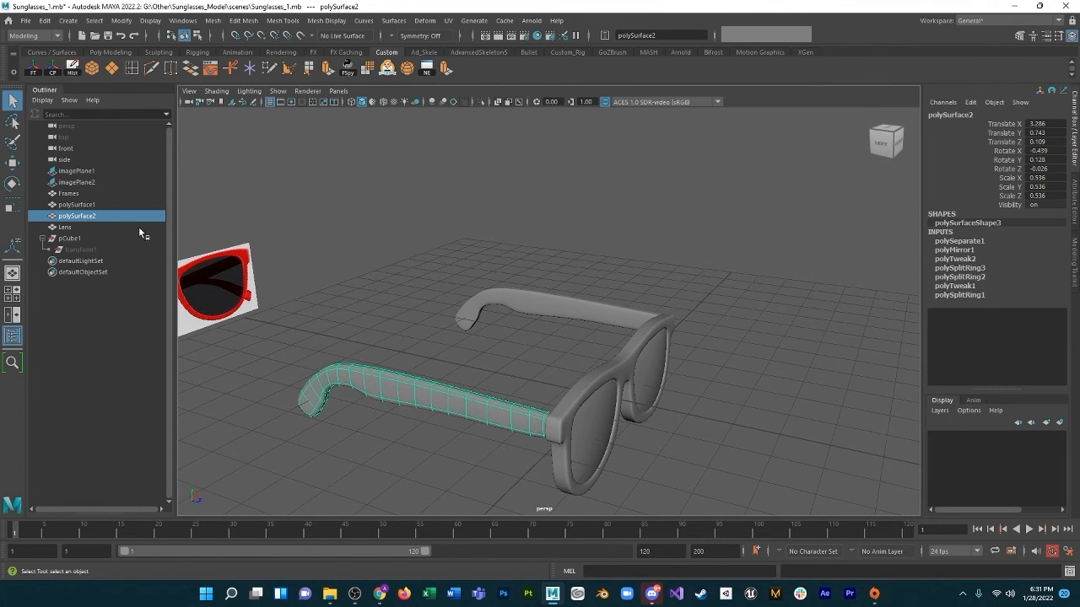
Delete the construction history of both temple arms, clearing the leftover pCube1 group.
{"action": "left_click", "coordinate": [93, 237]}
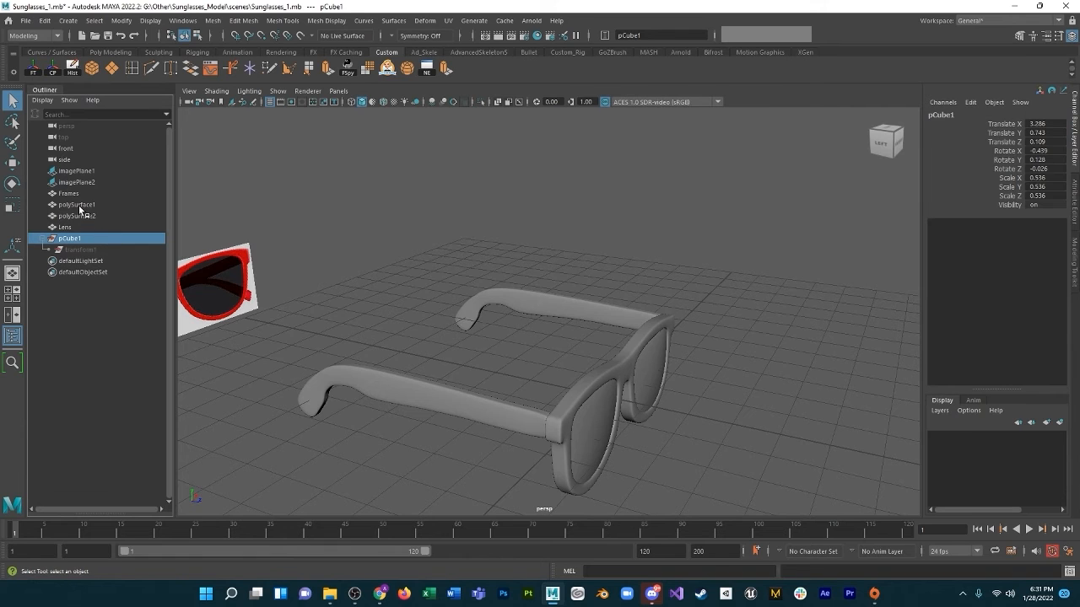
{"action": "left_click", "coordinate": [79, 206]}
{"action": "left_click", "coordinate": [81, 215], "text": "shift"}
{"action": "left_click", "coordinate": [75, 70]}
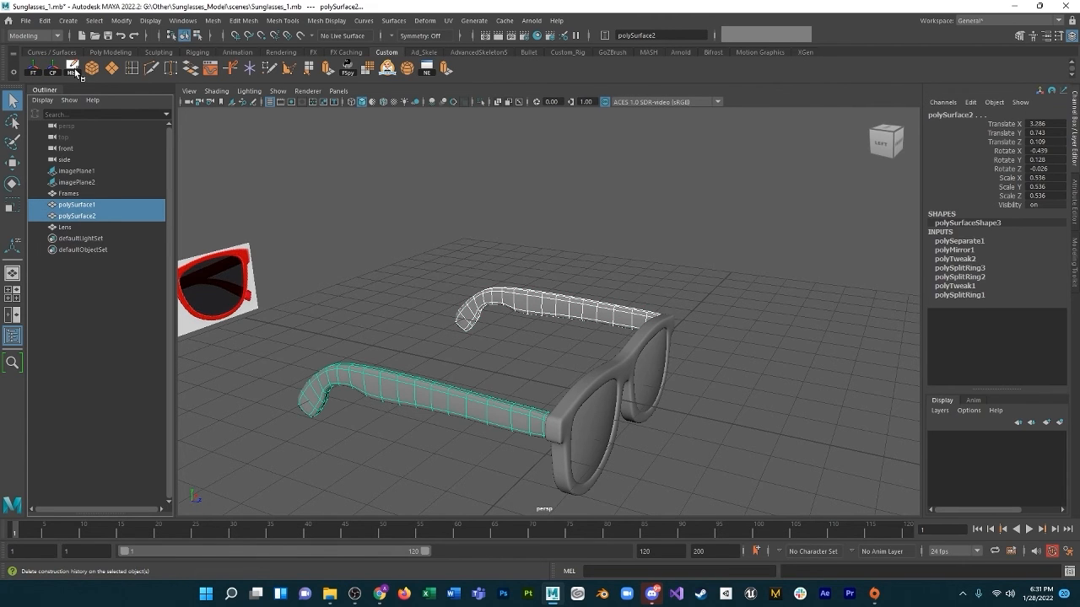
{"action": "left_click", "coordinate": [67, 21]}
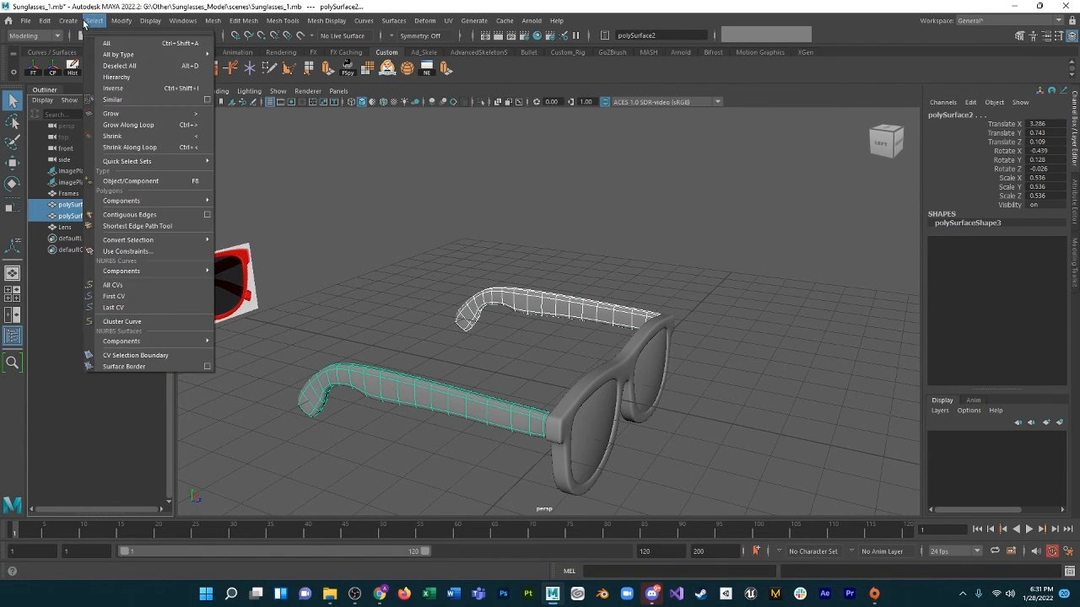
{"action": "mouse_move", "coordinate": [118, 23]}
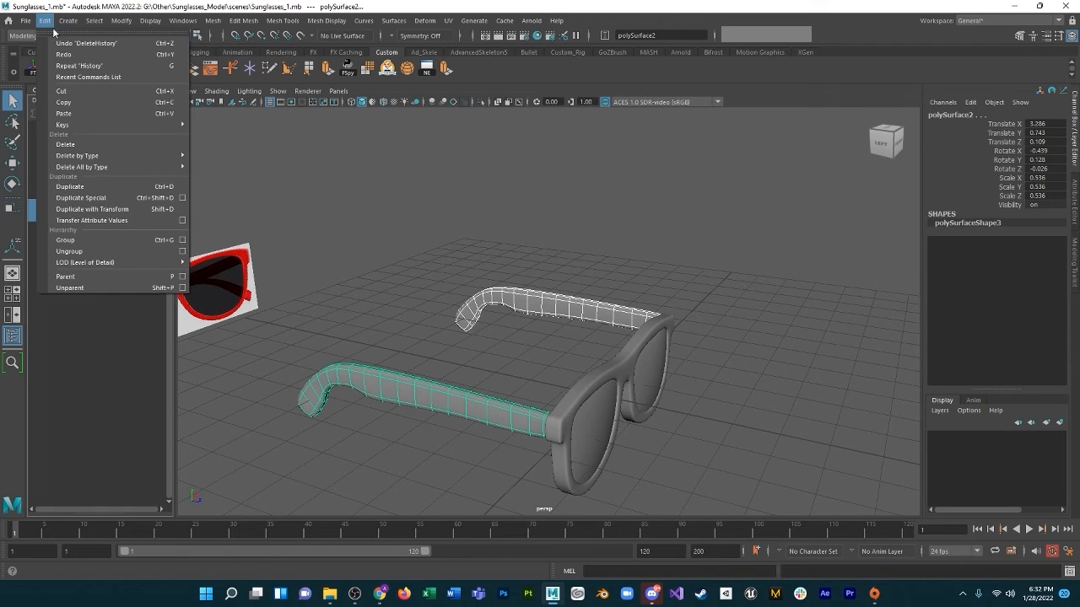
{"action": "mouse_move", "coordinate": [110, 155]}
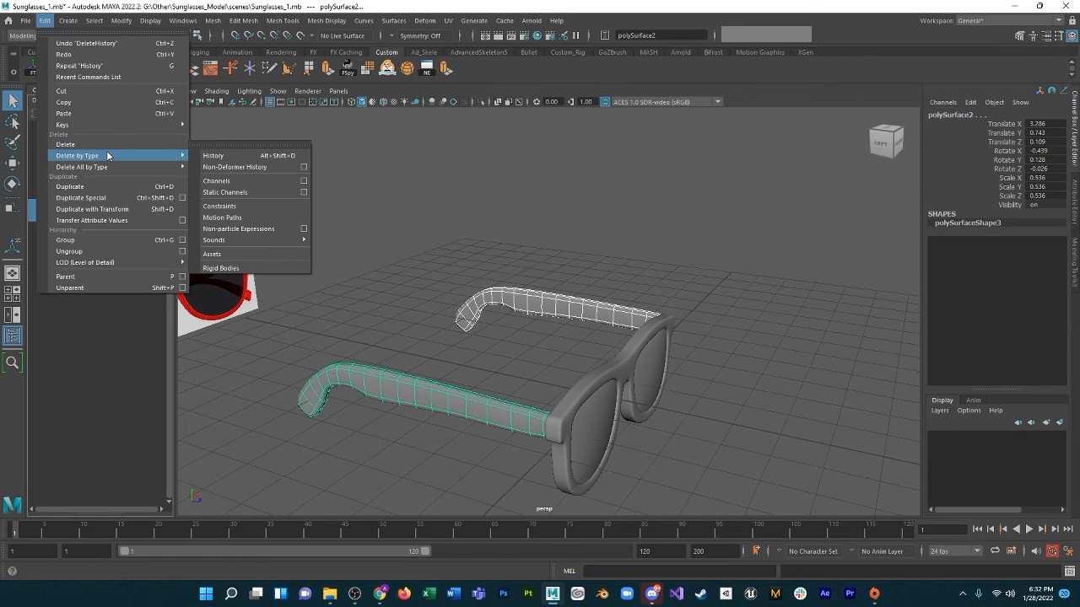
{"action": "left_click", "coordinate": [223, 157]}
{"action": "left_click", "coordinate": [309, 151]}
Rename polySurface2 as Side_L and polySurface1 as Side_R.
{"action": "left_click", "coordinate": [402, 382]}
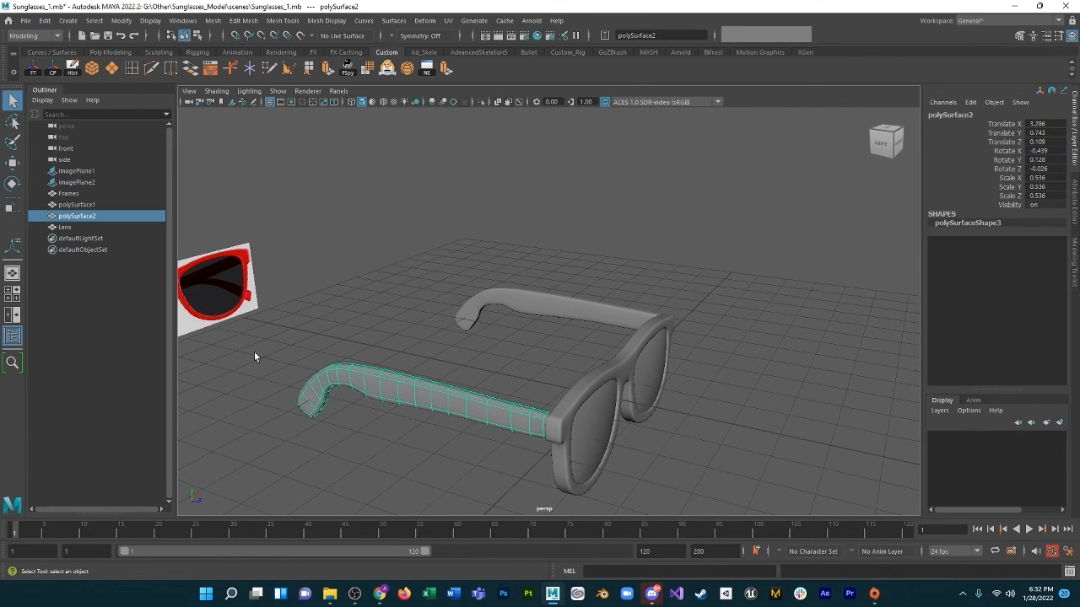
{"action": "double_click", "coordinate": [94, 217]}
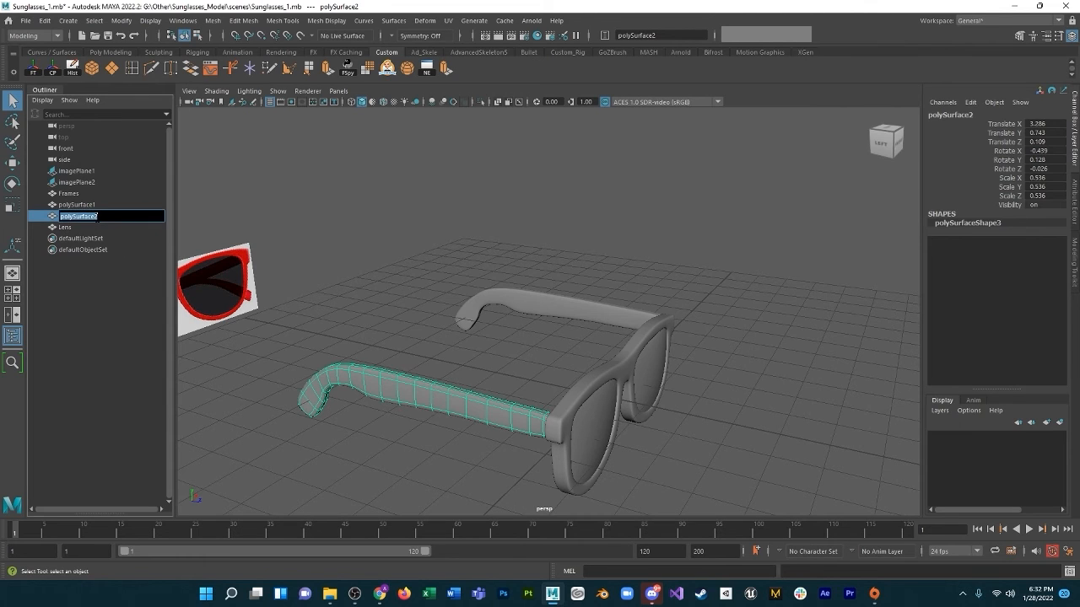
{"action": "type", "text": "Side_L"}
{"action": "key", "text": "Return"}
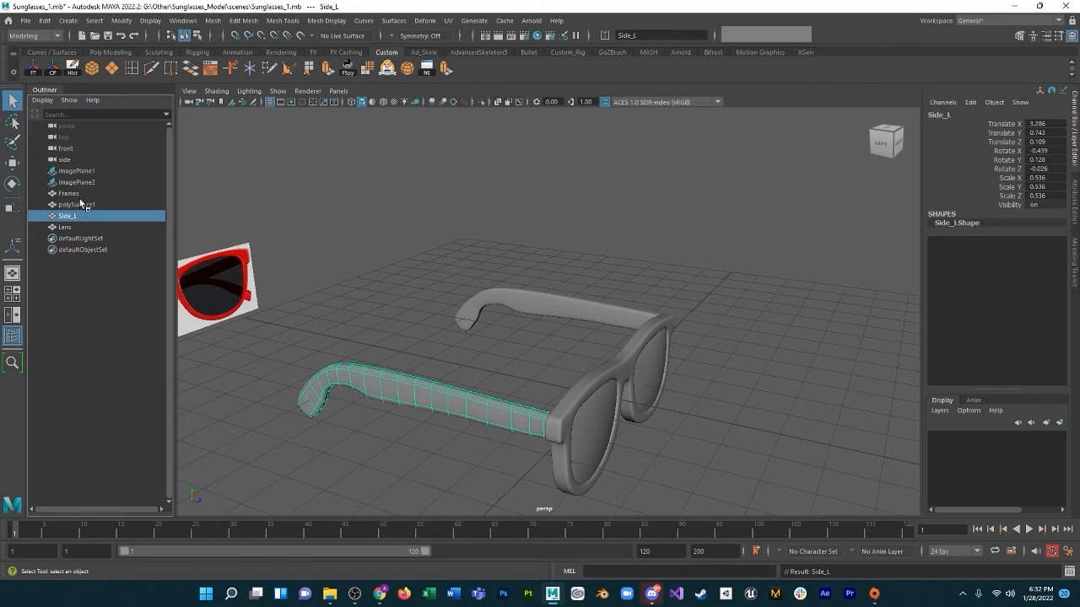
{"action": "double_click", "coordinate": [80, 205]}
{"action": "type", "text": "Side_"}
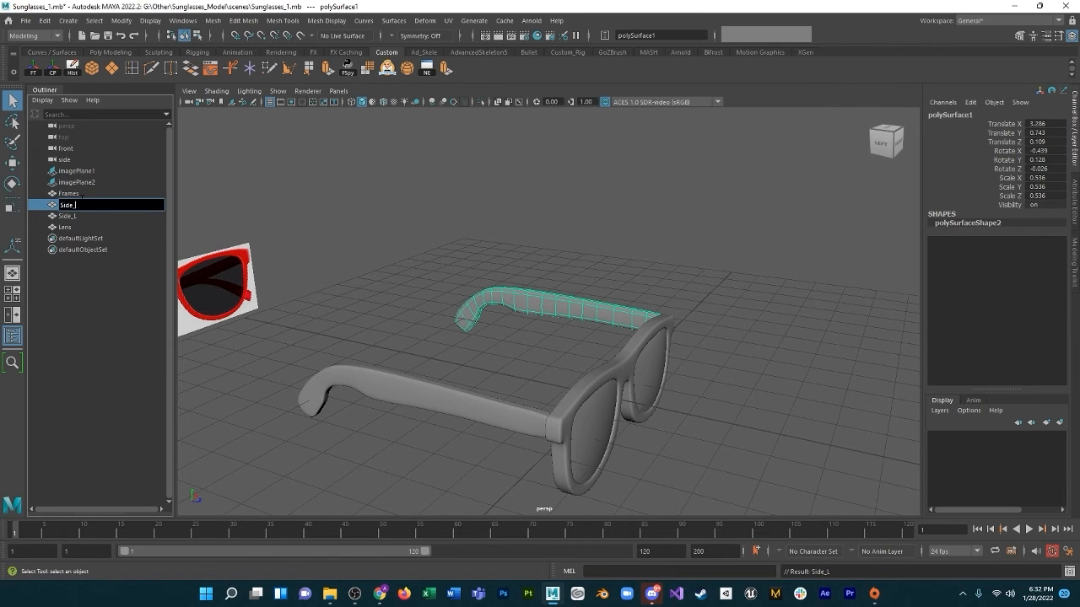
{"action": "type", "text": "R"}
{"action": "key", "text": "Return"}
Swap the two temple arm names, so the former polySurface1 is Side_L and the former polySurface2 is Side_R.
{"action": "double_click", "coordinate": [74, 204]}
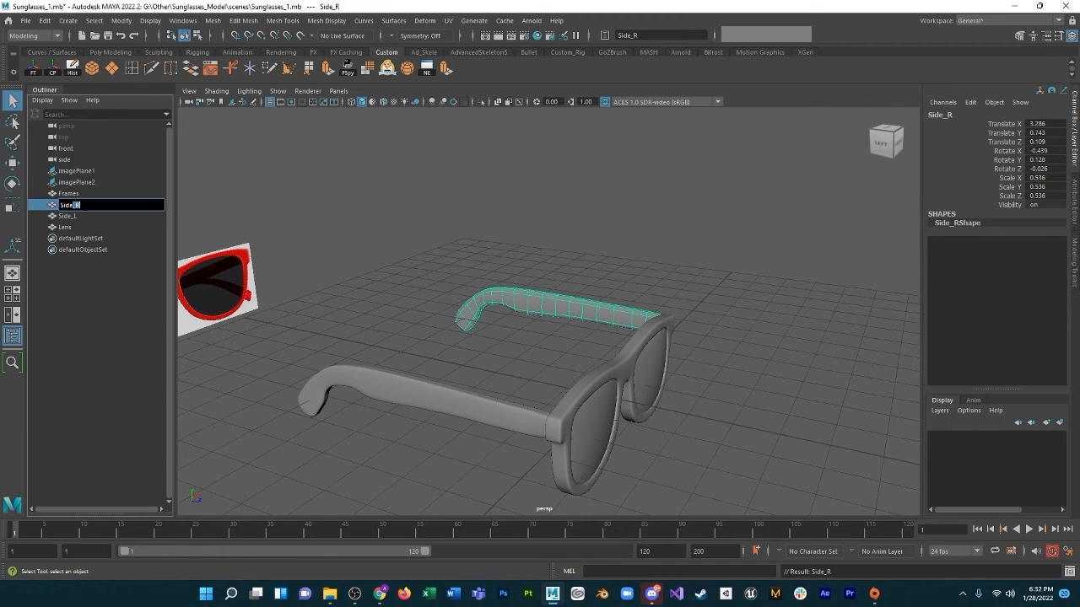
{"action": "type", "text": "L"}
{"action": "key", "text": "Return"}
{"action": "double_click", "coordinate": [79, 216]}
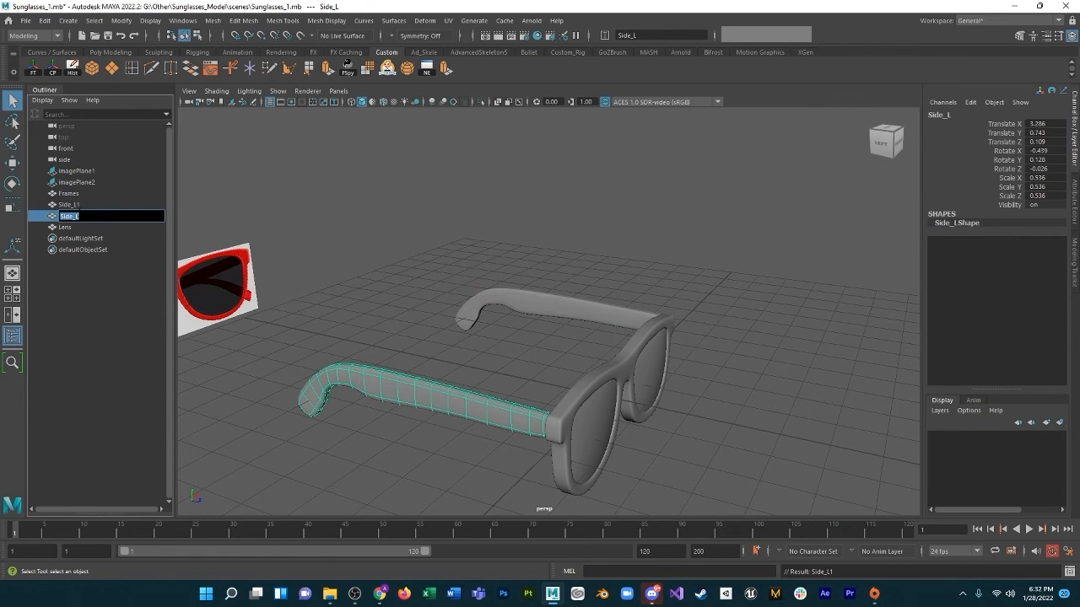
{"action": "type", "text": "R"}
{"action": "key", "text": "Return"}
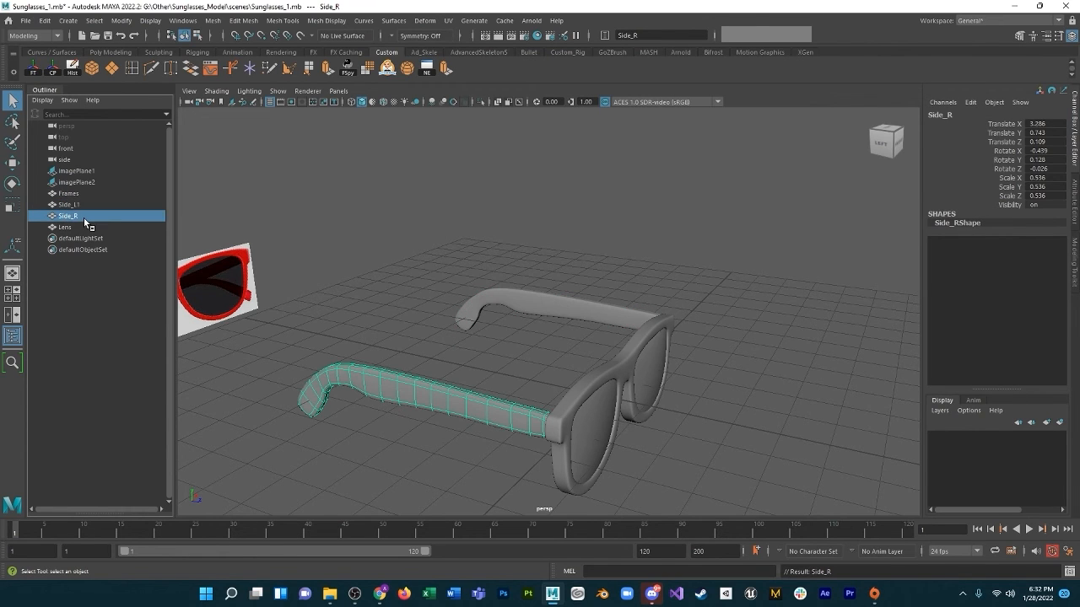
{"action": "left_click", "coordinate": [80, 205]}
{"action": "double_click", "coordinate": [80, 205]}
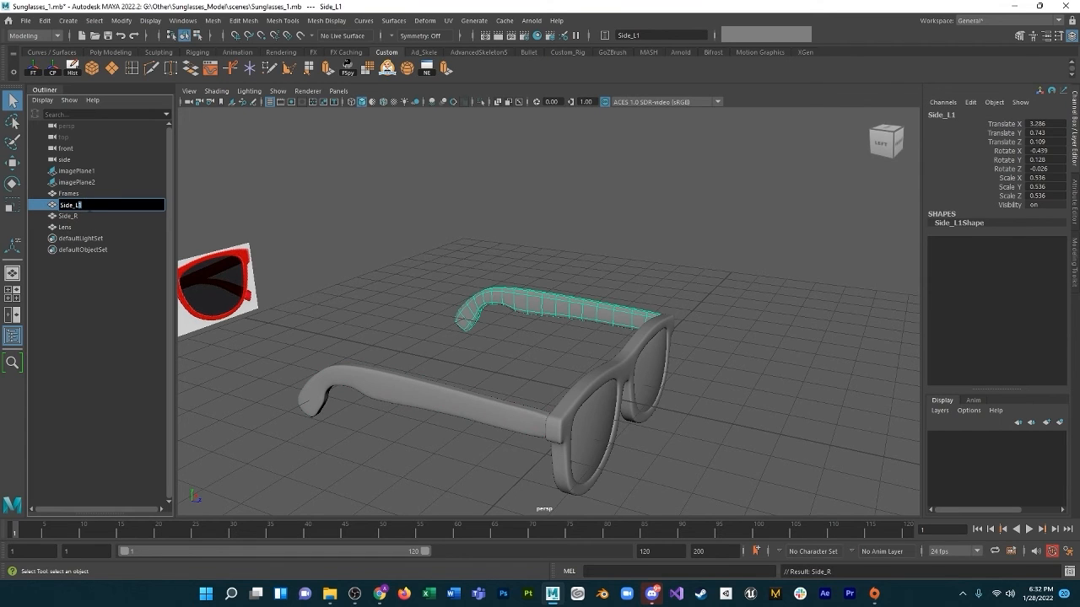
{"action": "key", "text": "Return"}
Try rotating the Side_R arm around its current pivot and undo the rotation.
{"action": "left_click", "coordinate": [81, 216]}
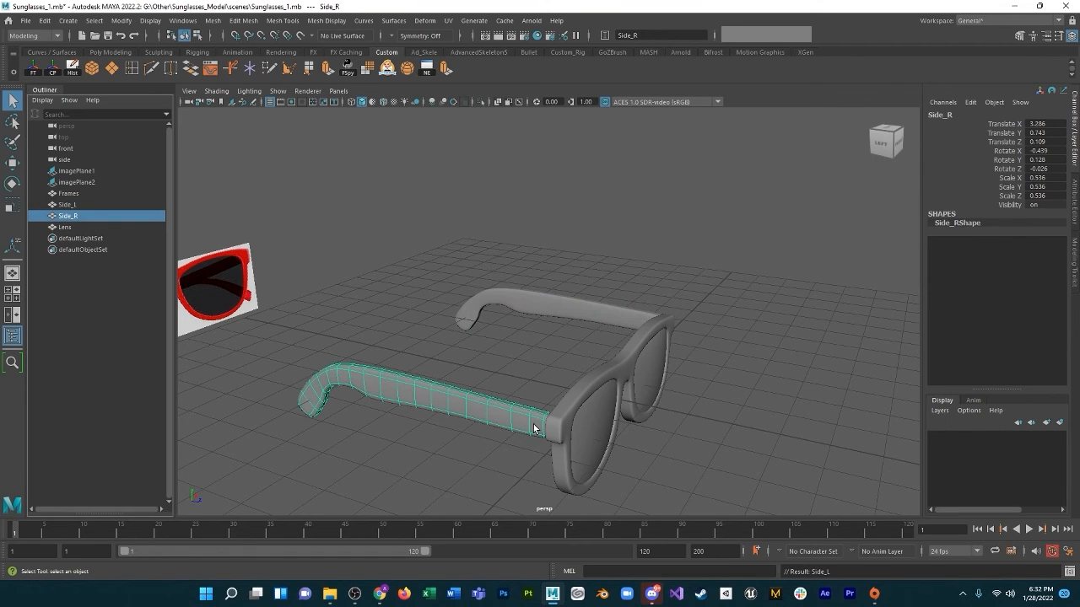
{"action": "key", "text": "e"}
{"action": "left_click_drag", "start_coordinate": [660, 335], "coordinate": [691, 368]}
{"action": "key", "text": "ctrl+z"}
{"action": "left_click", "coordinate": [729, 315]}
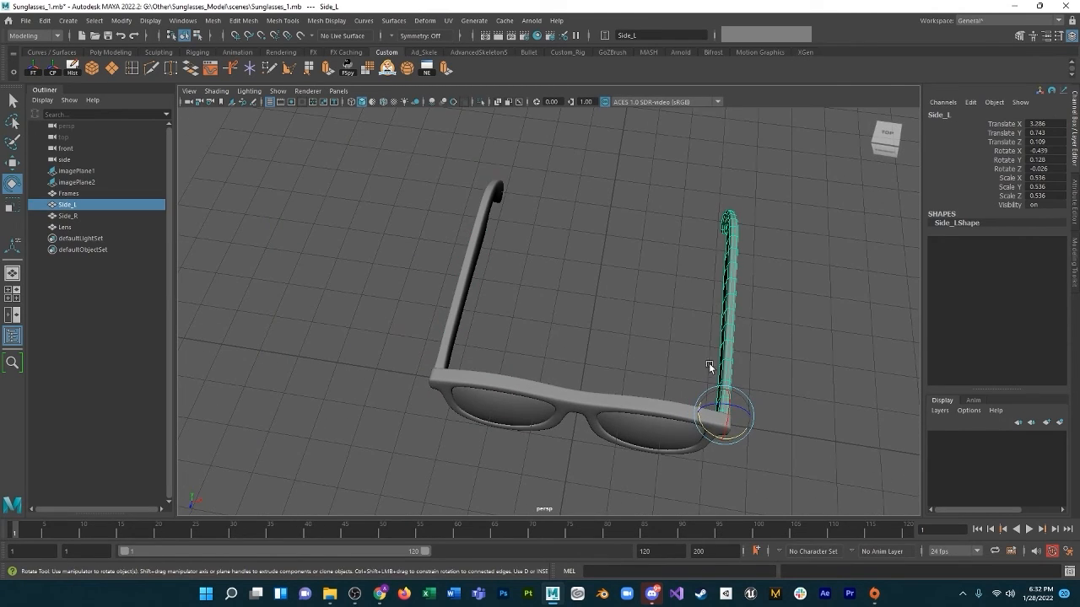
Move the Side_R arm's pivot to its hinge end at the frame corner, test the fold with a trial rotation and undo it.
{"action": "left_click", "coordinate": [457, 303]}
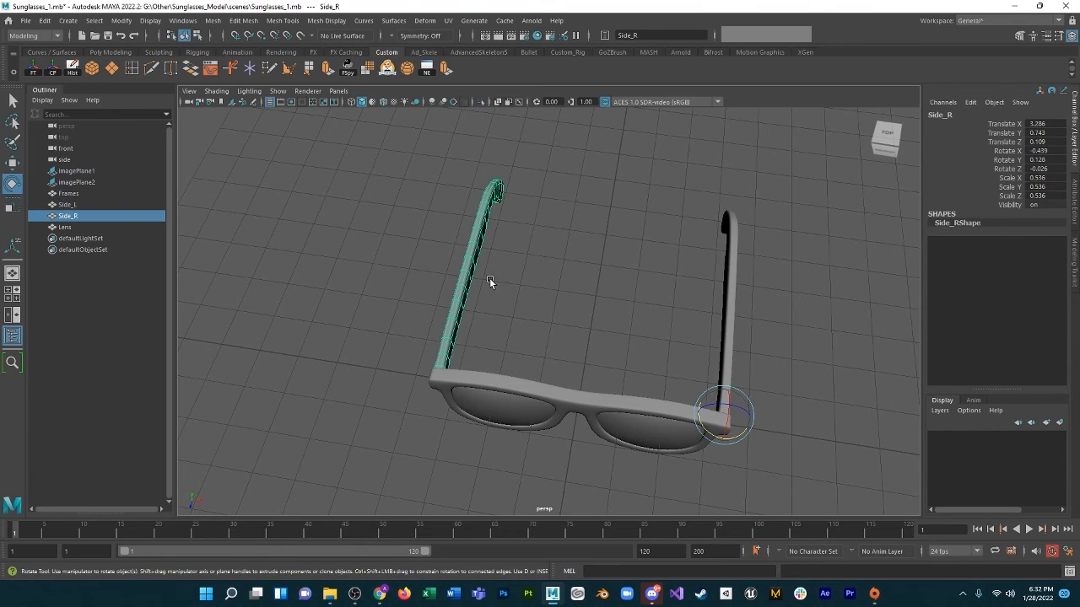
{"action": "key", "text": "d"}
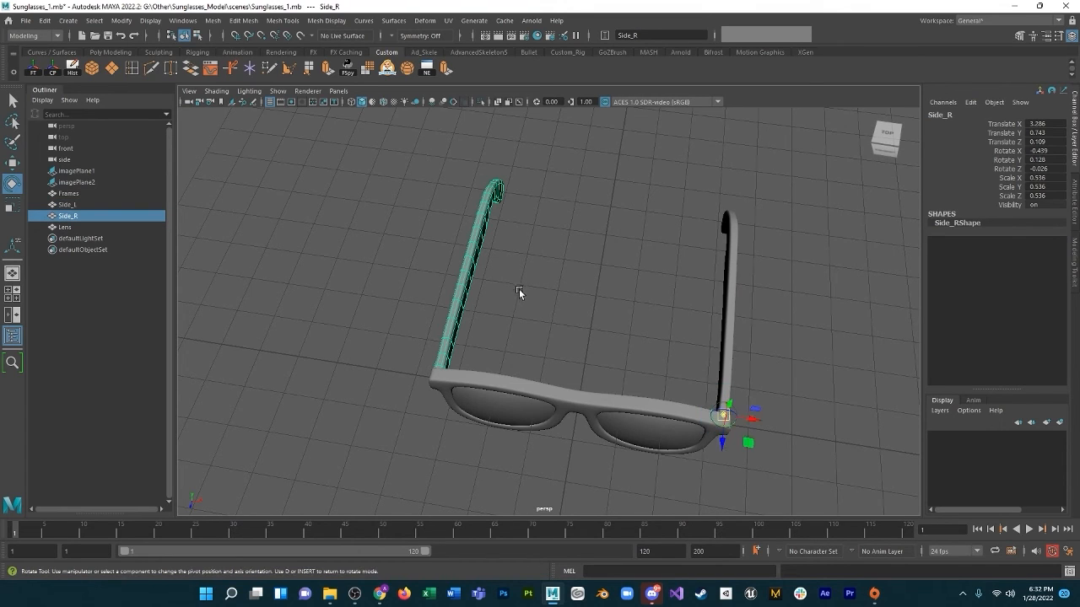
{"action": "left_click_drag", "start_coordinate": [749, 421], "coordinate": [469, 376]}
{"action": "key", "text": "space"}
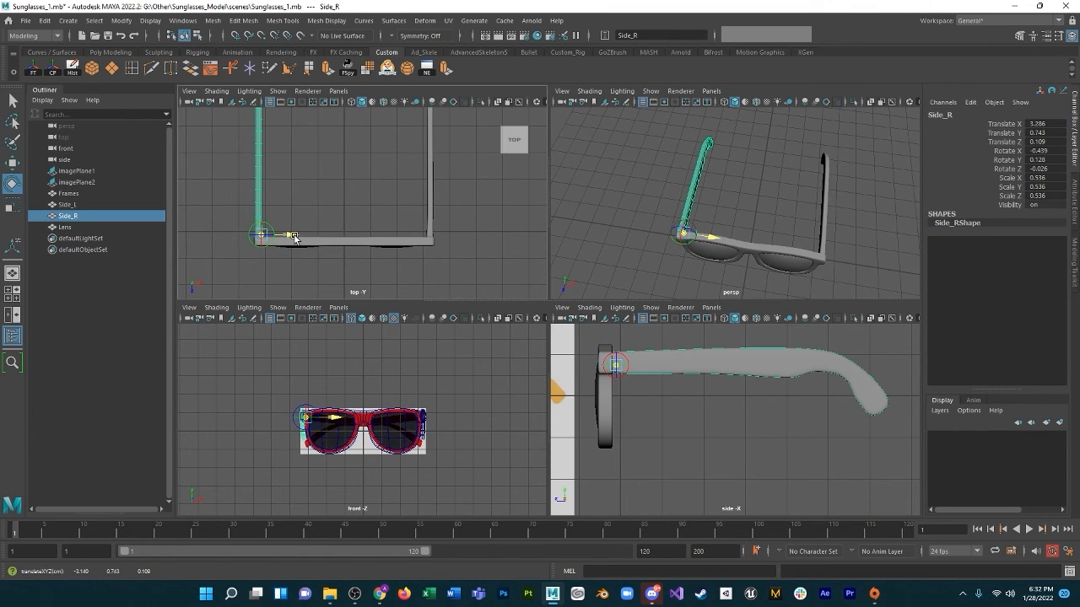
{"action": "scroll", "coordinate": [340, 221], "scroll_direction": "up", "scroll_amount": 3}
{"action": "scroll", "coordinate": [336, 211], "scroll_direction": "up", "scroll_amount": 2}
{"action": "middle_click_drag", "start_coordinate": [365, 217], "coordinate": [549, 197], "text": "alt"}
{"action": "left_click_drag", "start_coordinate": [335, 277], "coordinate": [323, 275]}
{"action": "key", "text": "e"}
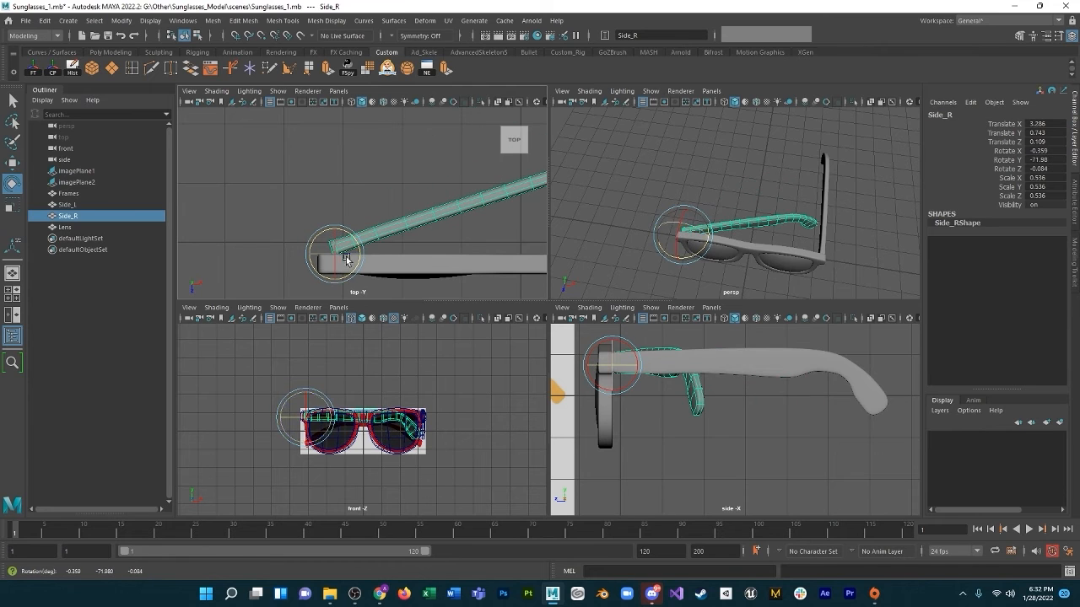
{"action": "key", "text": "ctrl+z"}
Add an Arnold skydome light to the scene and hide lights in the perspective view.
{"action": "left_click_drag", "start_coordinate": [746, 185], "coordinate": [759, 211], "text": "alt"}
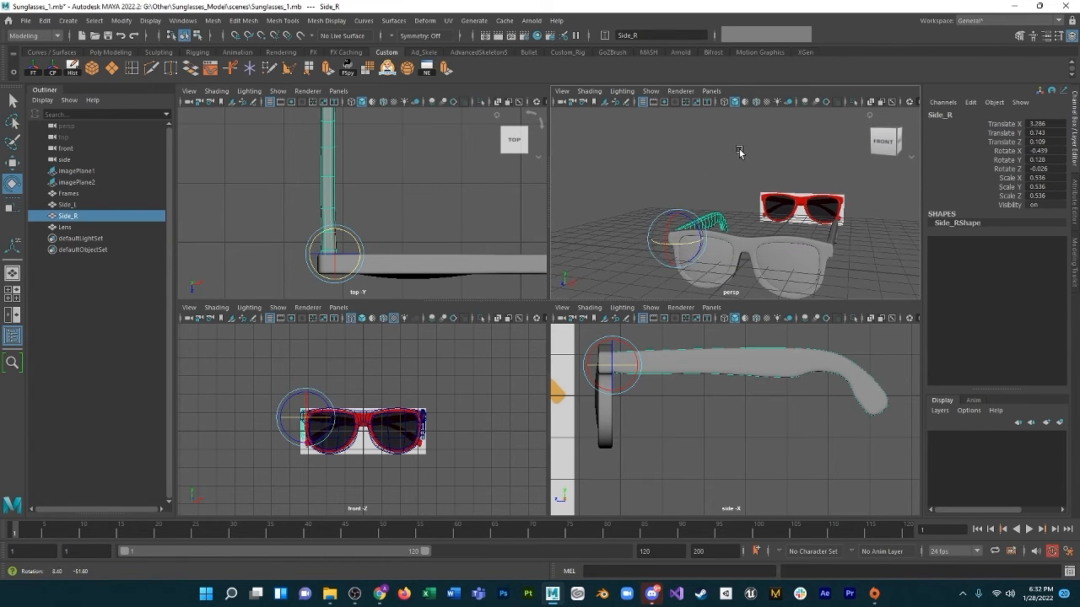
{"action": "key", "text": "space"}
{"action": "scroll", "coordinate": [719, 334], "scroll_direction": "up", "scroll_amount": 5}
{"action": "middle_click_drag", "start_coordinate": [719, 337], "coordinate": [673, 272], "text": "alt"}
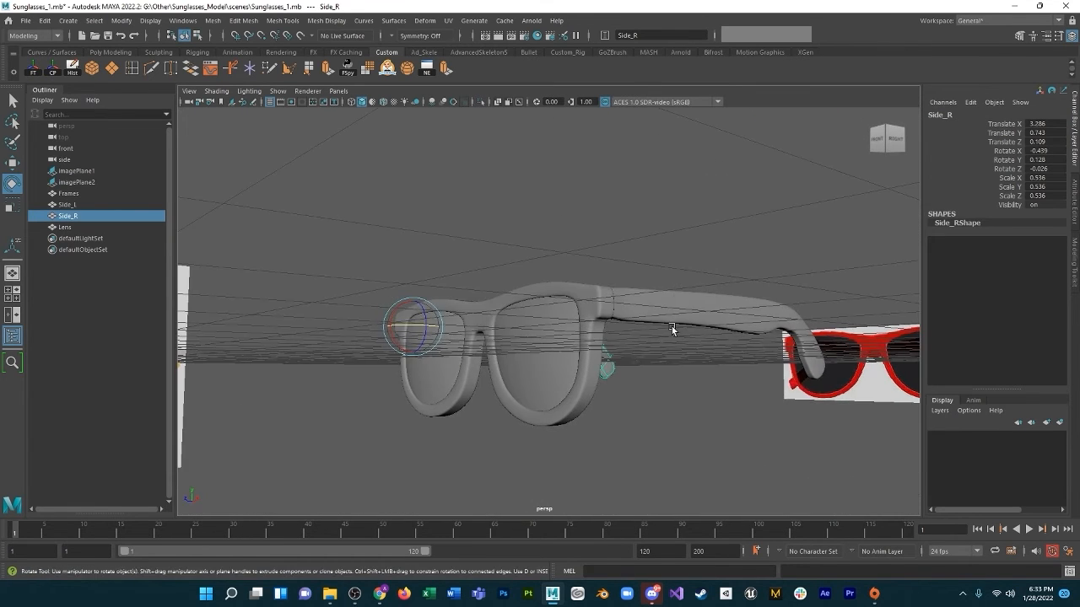
{"action": "left_click_drag", "start_coordinate": [672, 330], "coordinate": [708, 363], "text": "alt"}
{"action": "right_click_drag", "start_coordinate": [709, 364], "coordinate": [667, 297], "text": "alt"}
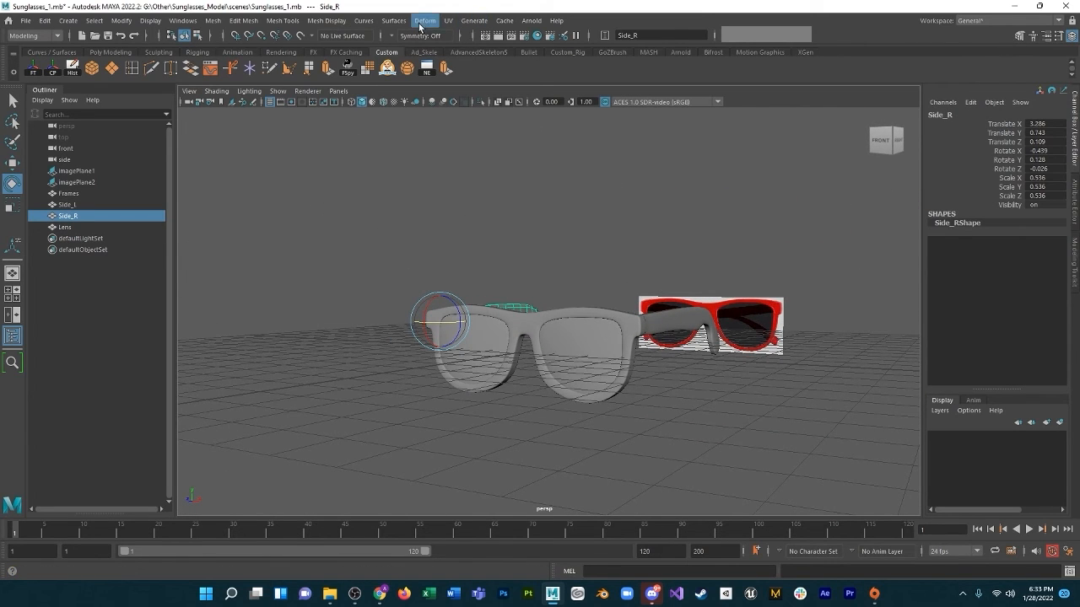
{"action": "left_click", "coordinate": [529, 23]}
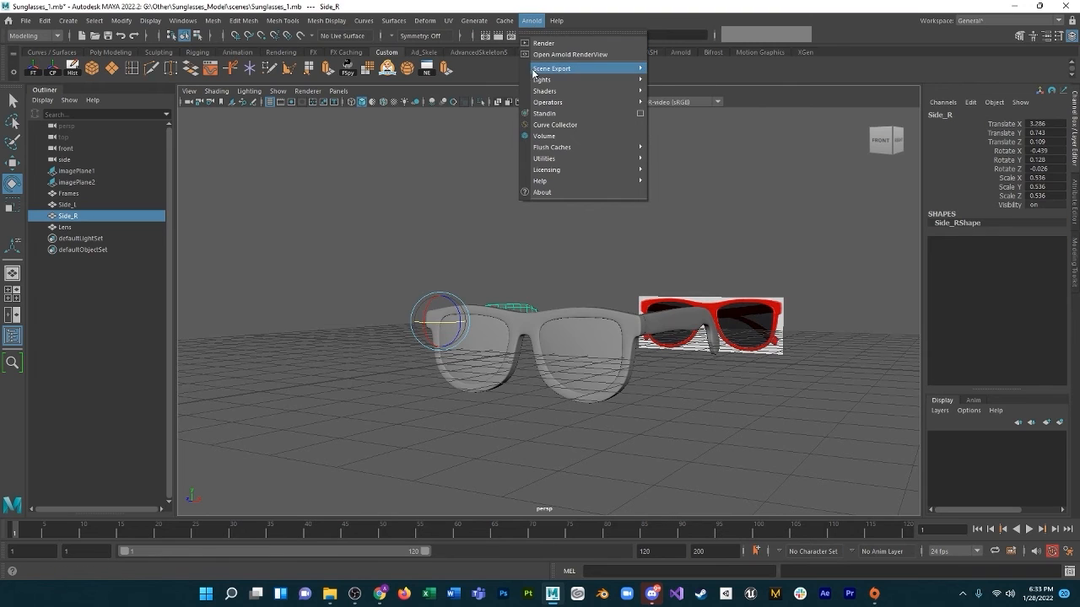
{"action": "mouse_move", "coordinate": [593, 81]}
{"action": "left_click", "coordinate": [679, 93]}
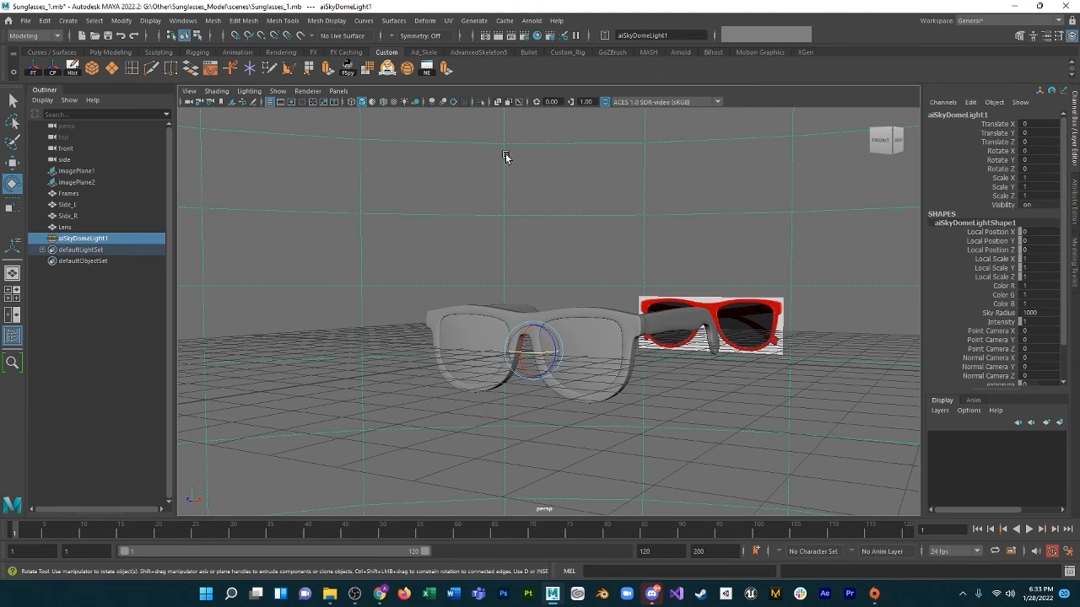
{"action": "left_click", "coordinate": [277, 90]}
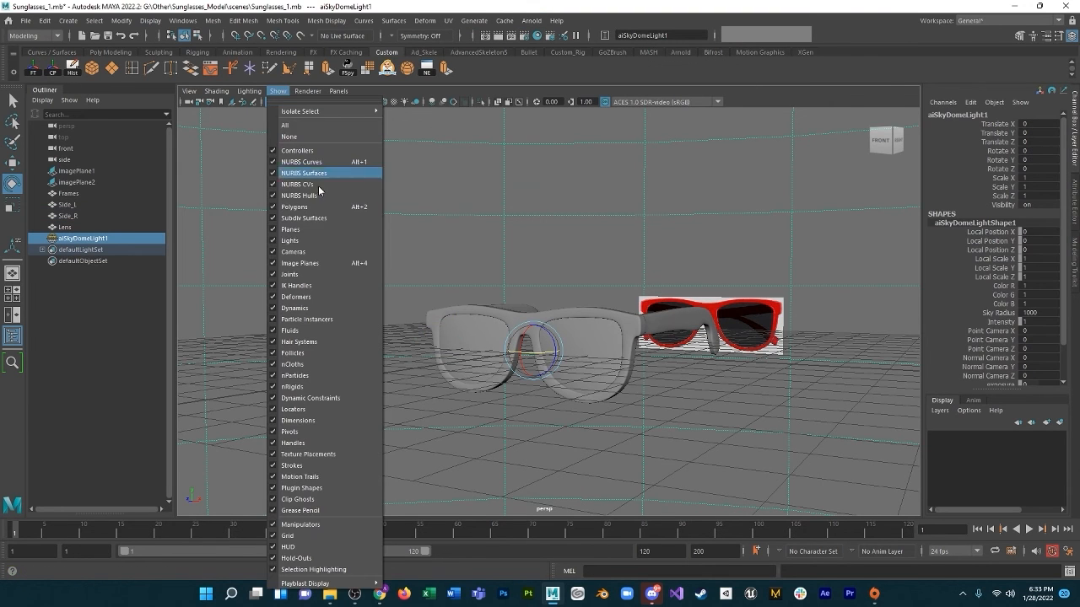
{"action": "left_click", "coordinate": [309, 243]}
Render the sunglasses from the perspective view with Arnold and close the render window.
{"action": "scroll", "coordinate": [594, 304], "scroll_direction": "up", "scroll_amount": 2}
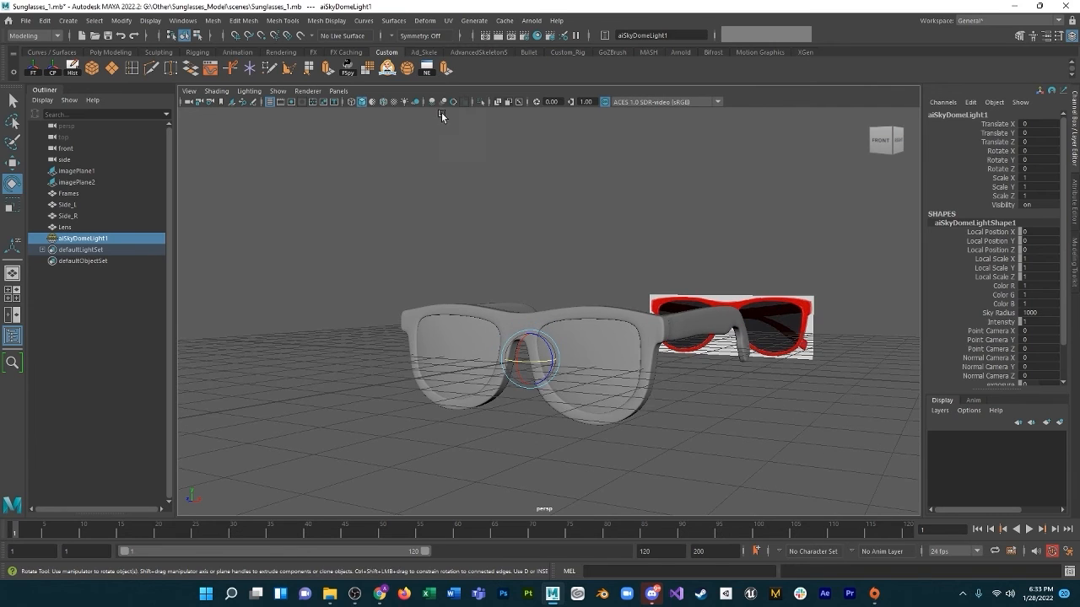
{"action": "left_click", "coordinate": [497, 35]}
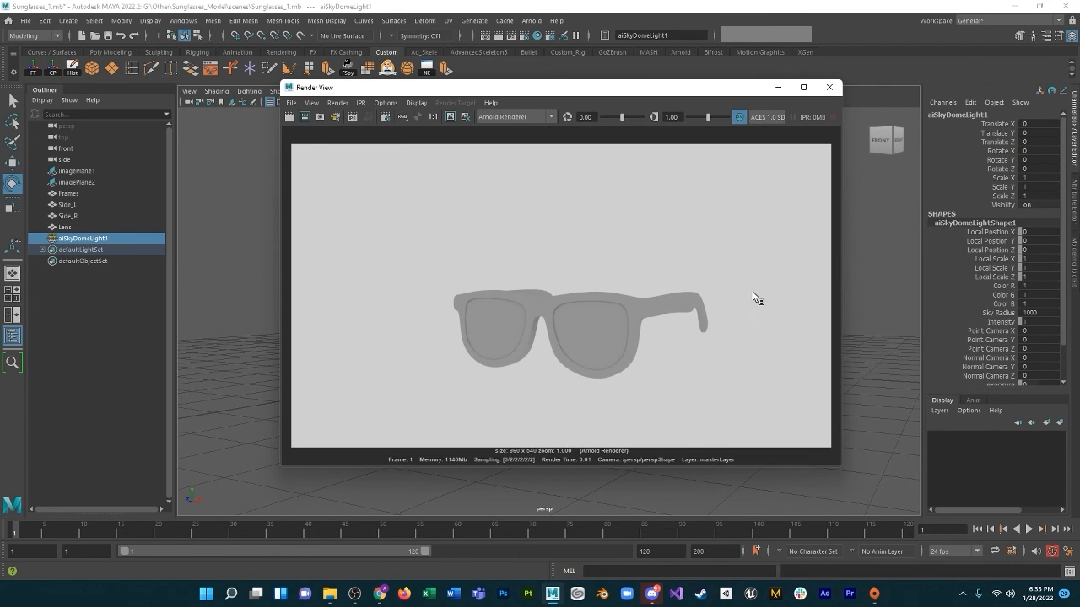
{"action": "left_click", "coordinate": [827, 87]}
Move the lenses back out of the frames along Z, to about -3.9.
{"action": "left_click", "coordinate": [647, 327]}
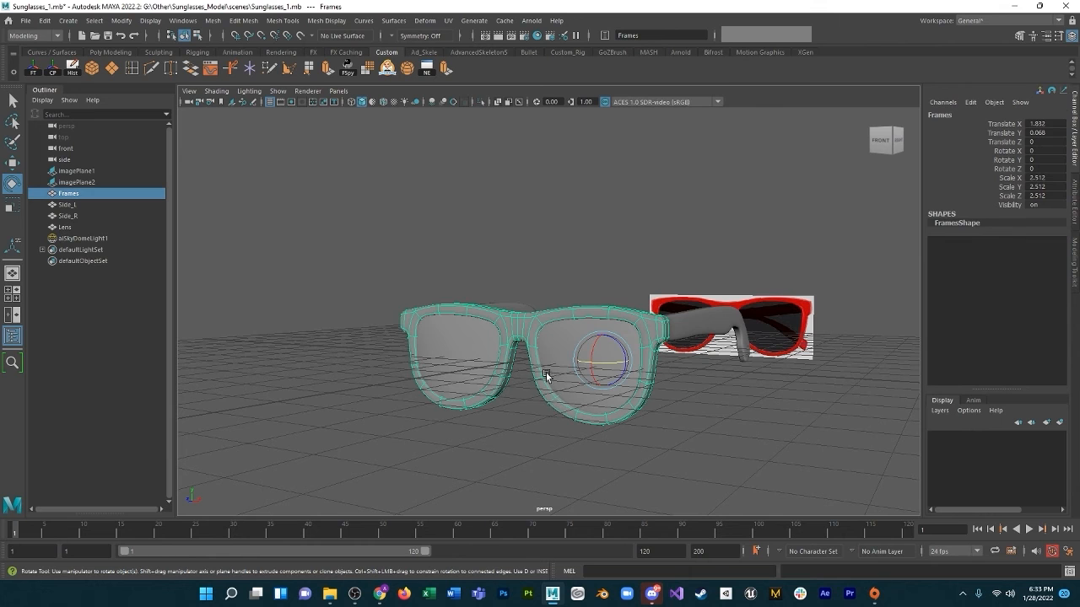
{"action": "left_click", "coordinate": [594, 402]}
{"action": "key", "text": "w"}
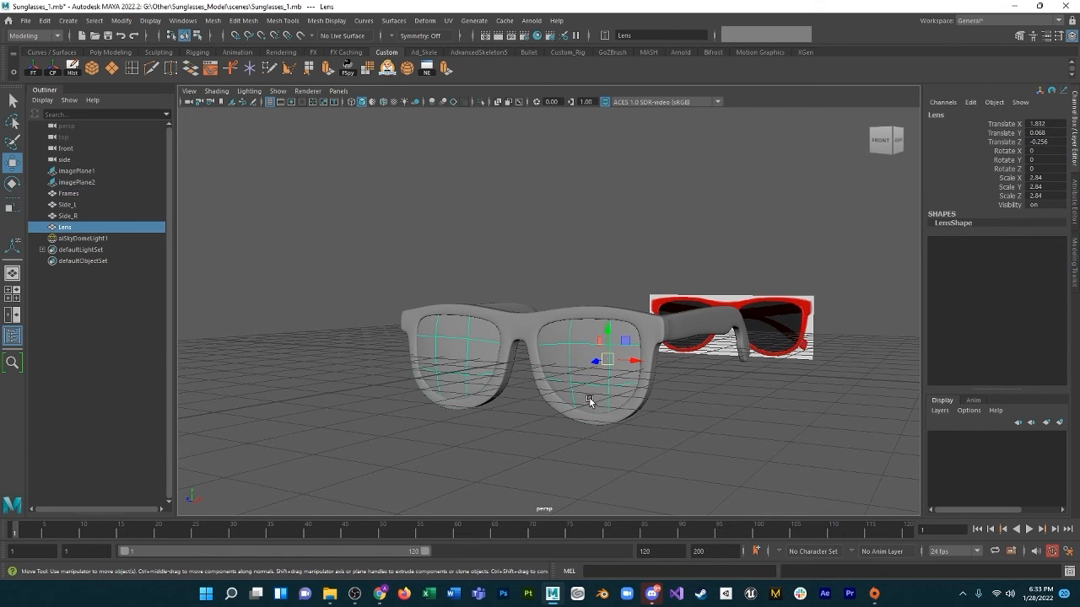
{"action": "left_click_drag", "start_coordinate": [604, 363], "coordinate": [629, 347]}
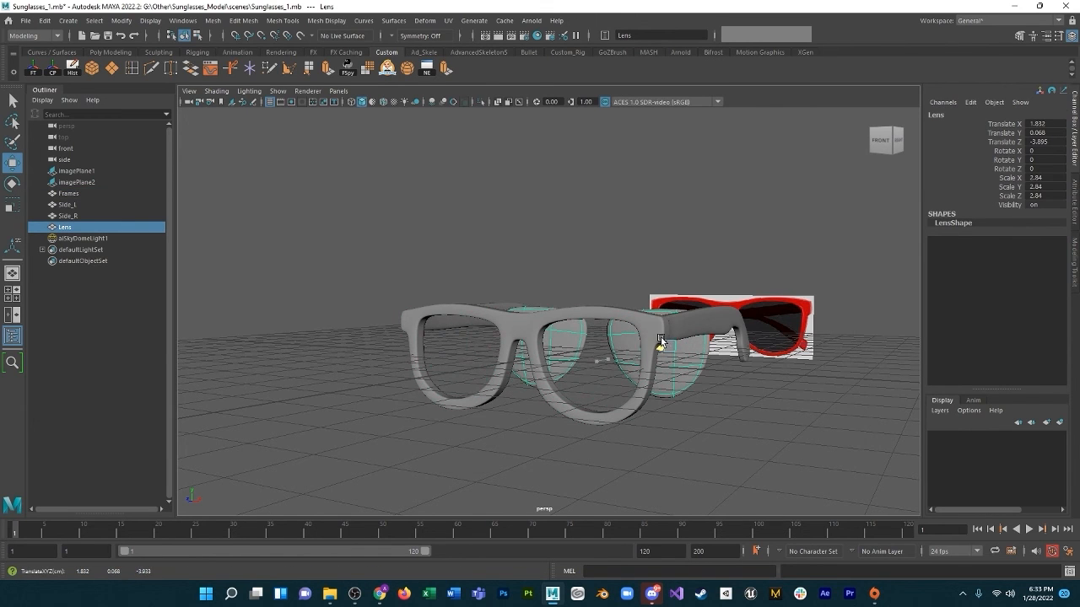
Soft-select the faces on the front of the Frames' nose bridge with a reduced falloff and pull them forward to about 0.62 in Z.
{"action": "left_click", "coordinate": [567, 397]}
{"action": "scroll", "coordinate": [567, 403], "scroll_direction": "up", "scroll_amount": 3}
{"action": "scroll", "coordinate": [567, 402], "scroll_direction": "up", "scroll_amount": 3}
{"action": "left_click_drag", "start_coordinate": [576, 419], "coordinate": [583, 322], "text": "alt"}
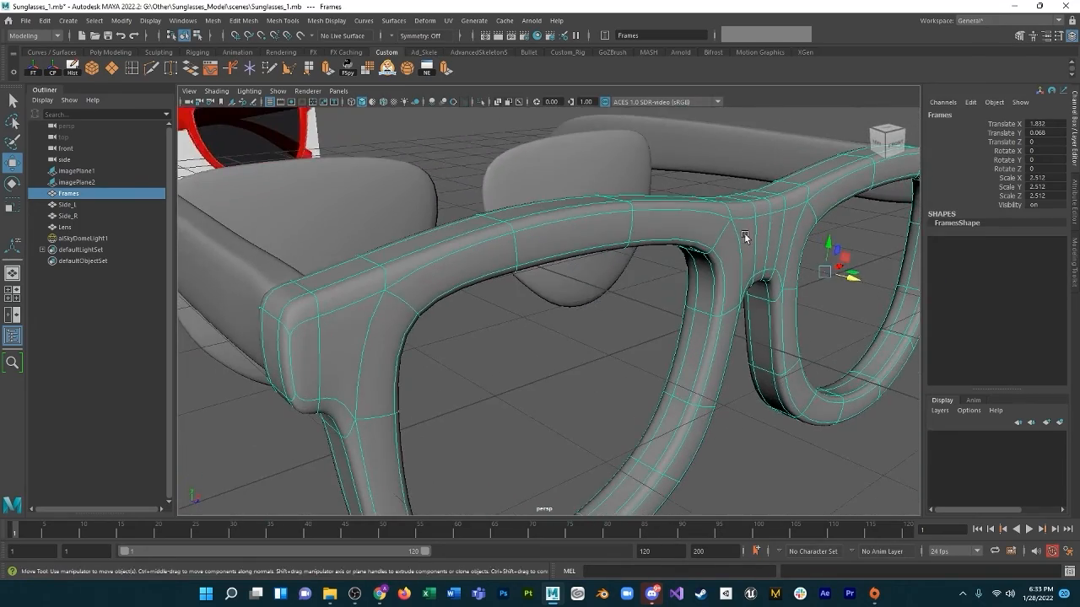
{"action": "right_click_drag", "start_coordinate": [744, 233], "coordinate": [768, 240]}
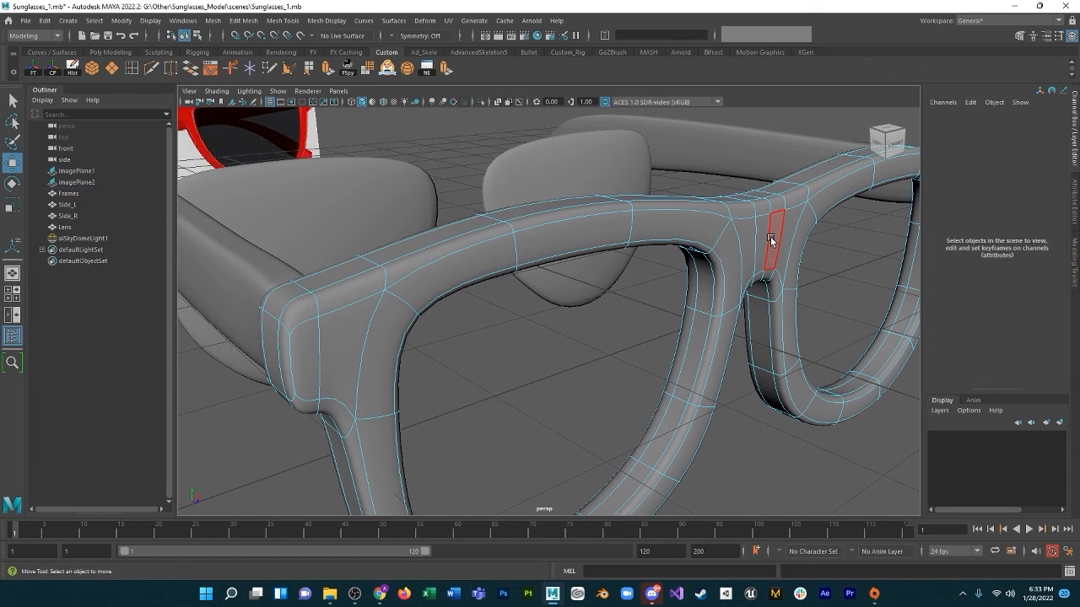
{"action": "left_click", "coordinate": [770, 239]}
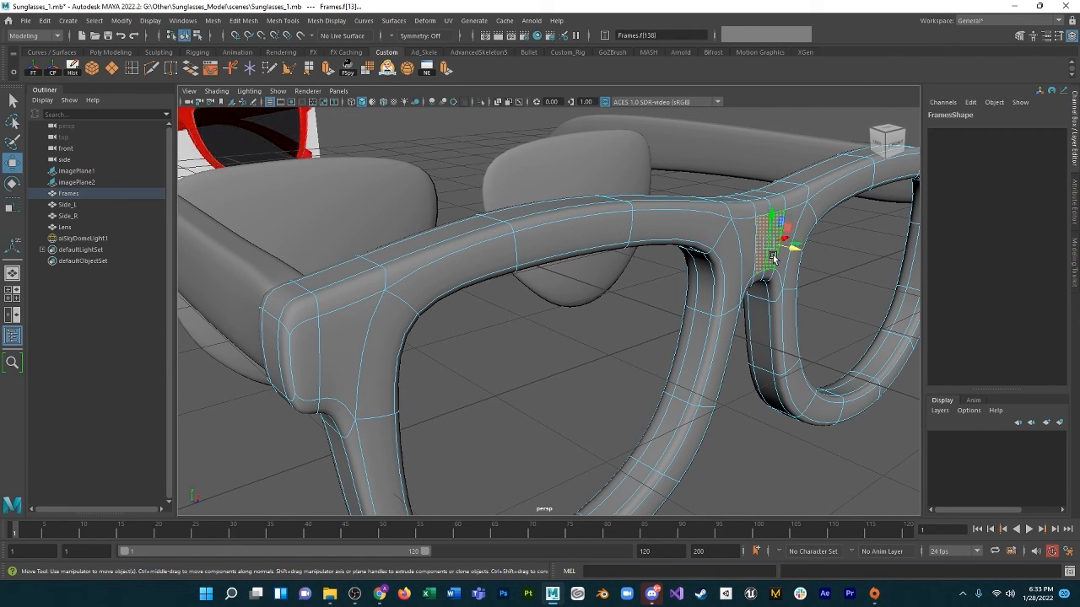
{"action": "key", "text": "b"}
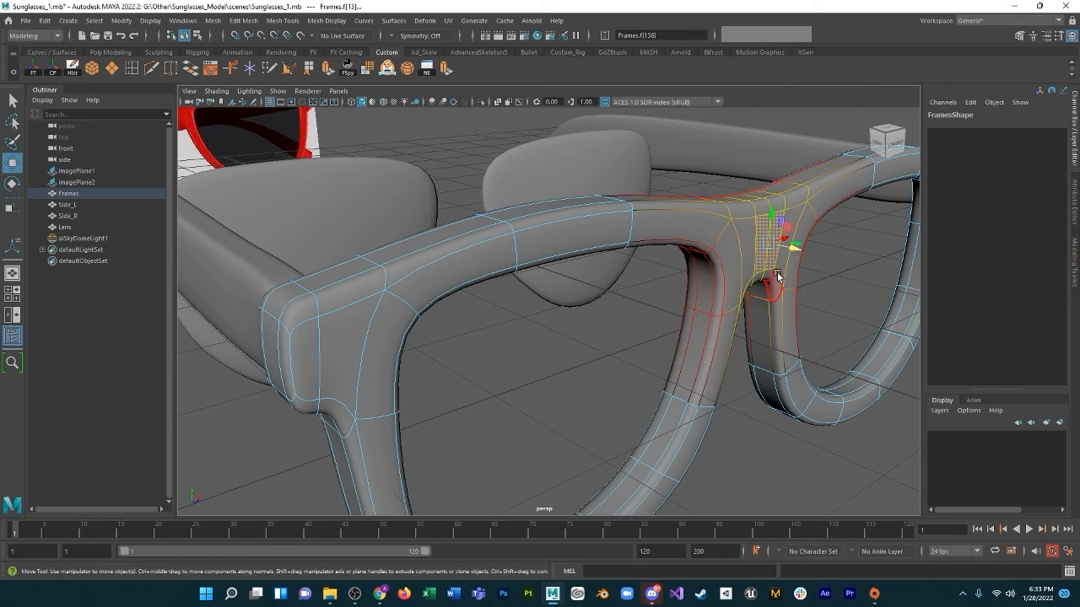
{"action": "middle_click_drag", "start_coordinate": [777, 271], "coordinate": [716, 204]}
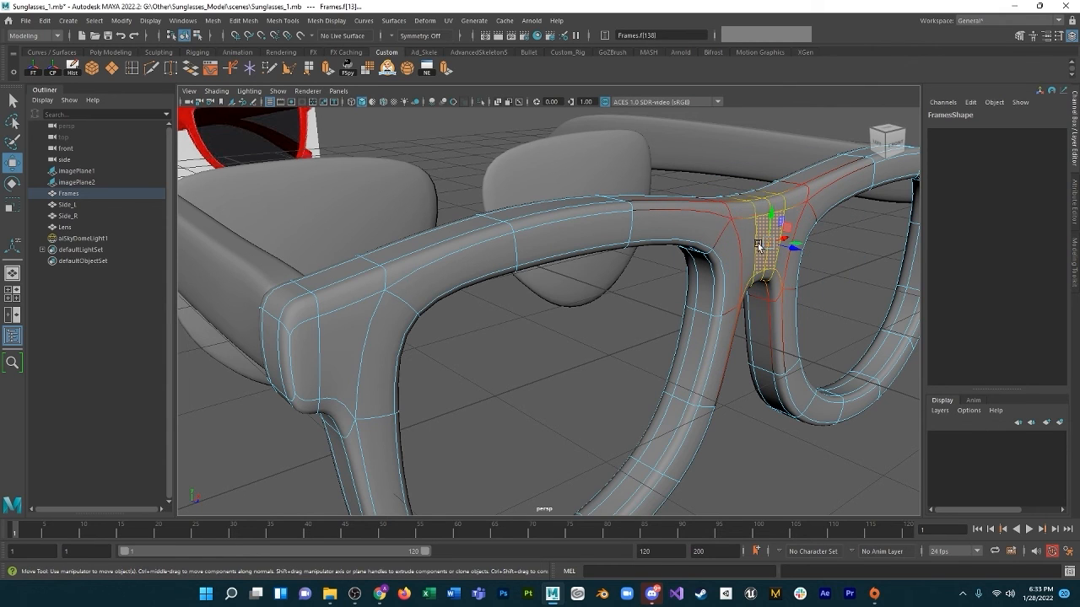
{"action": "left_click_drag", "start_coordinate": [795, 248], "coordinate": [803, 256]}
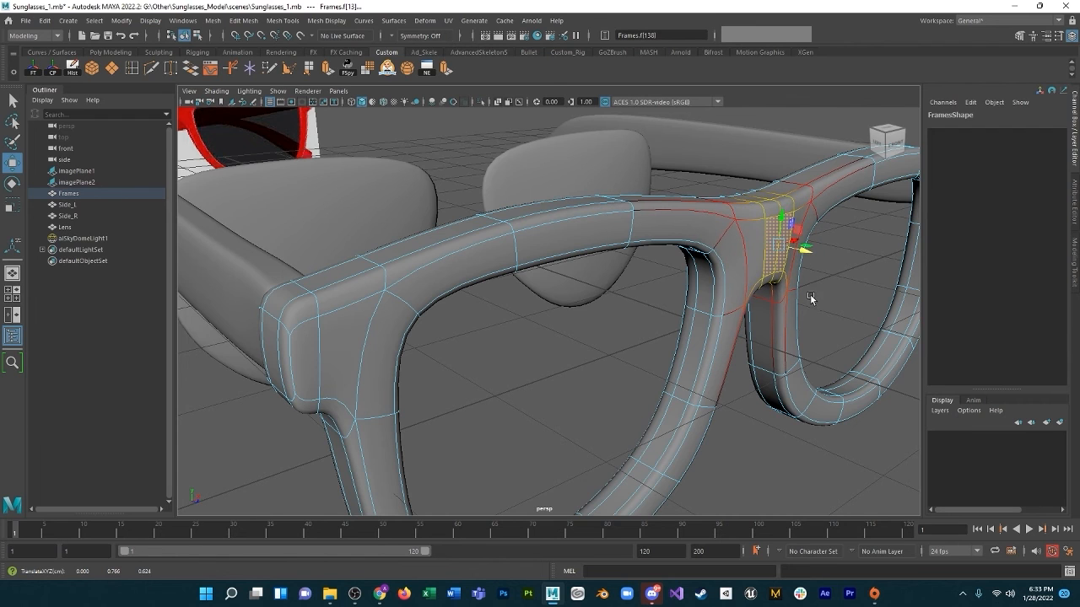
Refine the bridge from the side, tightening the falloff radius to 0.17 and pulling the faces slightly further forward to about 0.65 in Z.
{"action": "scroll", "coordinate": [807, 301], "scroll_direction": "down", "scroll_amount": 2}
{"action": "left_click_drag", "start_coordinate": [765, 316], "coordinate": [785, 301], "text": "alt"}
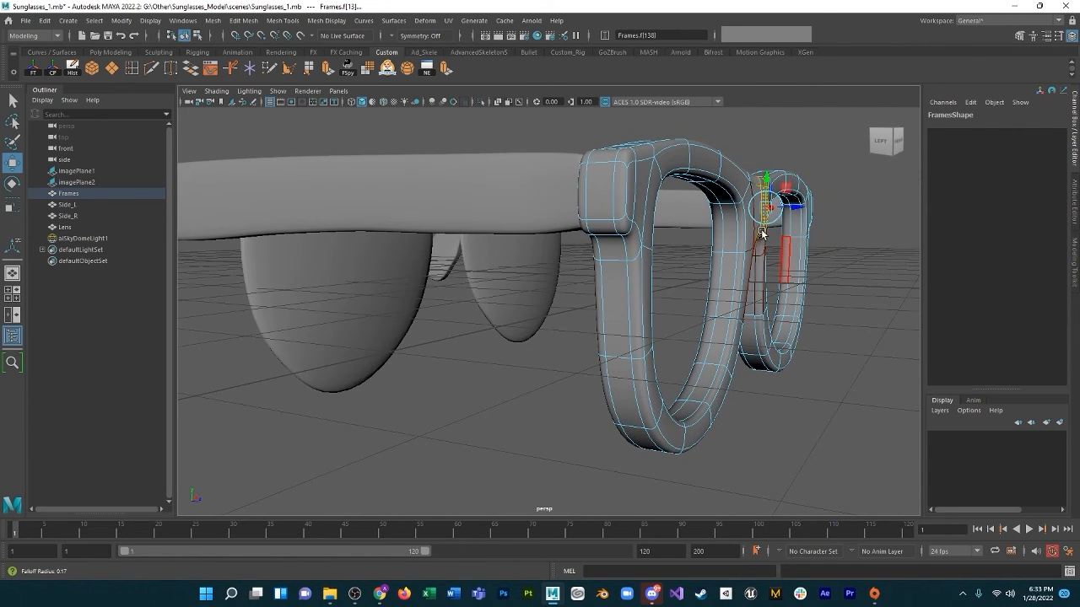
{"action": "left_click_drag", "start_coordinate": [790, 208], "coordinate": [791, 216]}
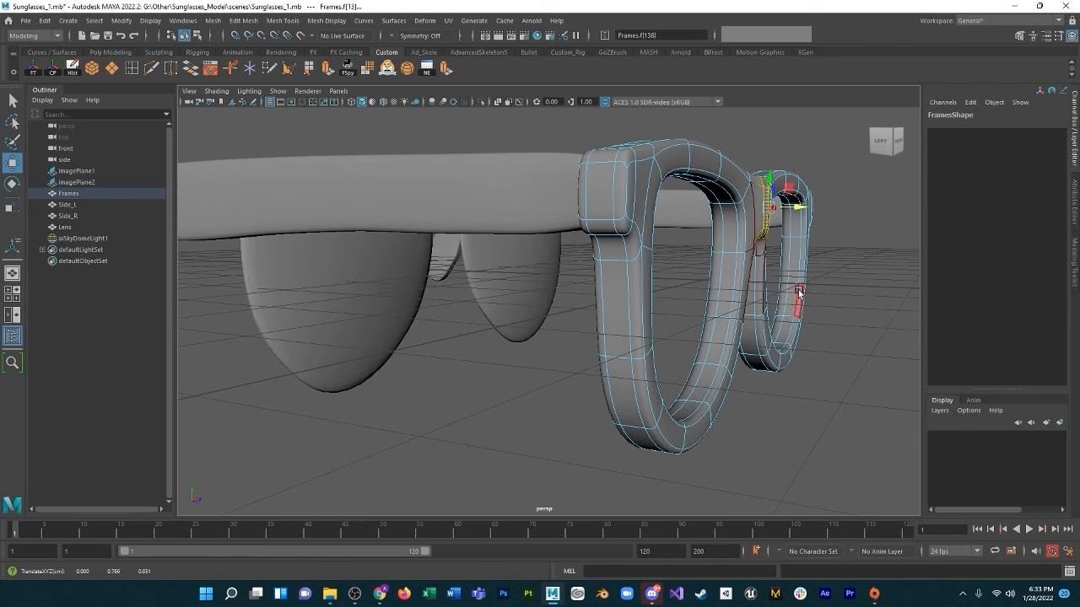
{"action": "left_click_drag", "start_coordinate": [784, 320], "coordinate": [659, 323], "text": "alt"}
Move the lenses forward along Z into the frame openings, to about -0.27.
{"action": "left_click", "coordinate": [658, 277]}
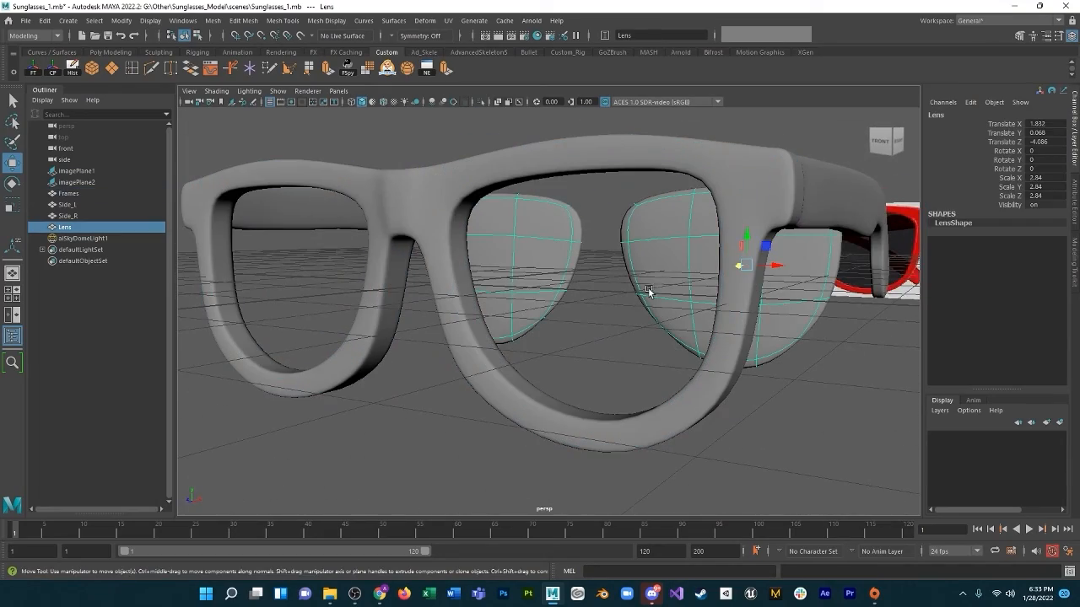
{"action": "left_click_drag", "start_coordinate": [729, 294], "coordinate": [519, 365], "text": "alt"}
{"action": "left_click_drag", "start_coordinate": [506, 369], "coordinate": [571, 374]}
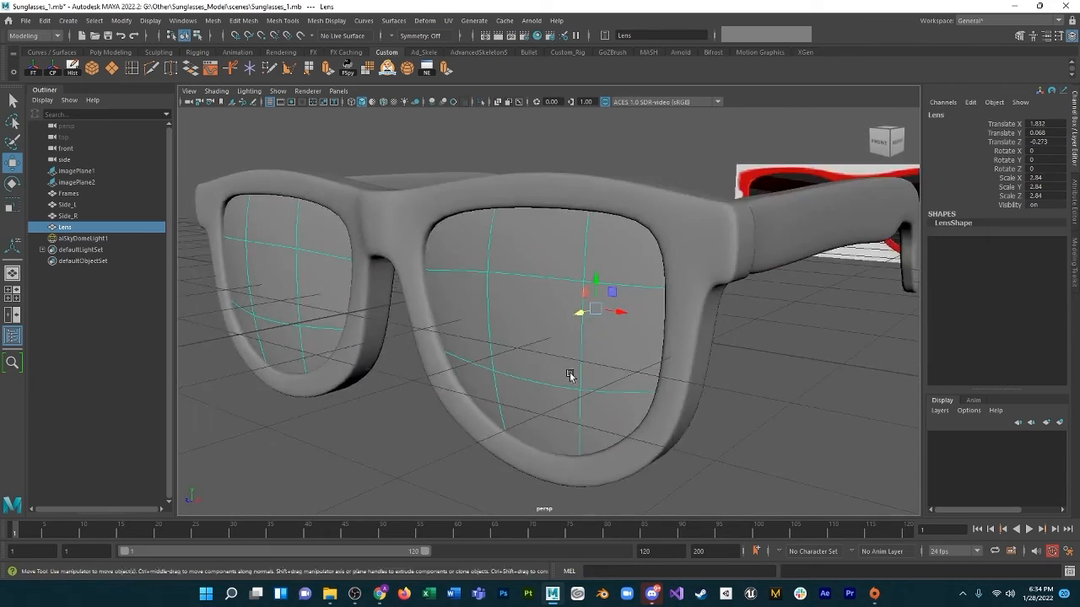
Group the frames, both arms and the lenses, and name the group Sunglasses.
{"action": "scroll", "coordinate": [571, 374], "scroll_direction": "down", "scroll_amount": 5}
{"action": "left_click_drag", "start_coordinate": [392, 195], "coordinate": [639, 386]}
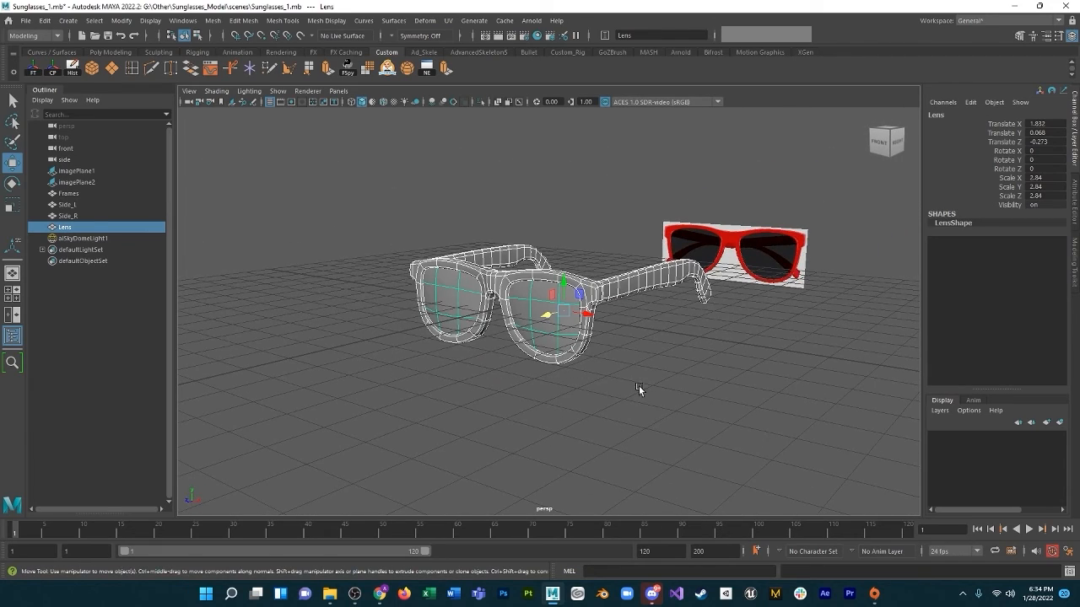
{"action": "key", "text": "ctrl+g"}
{"action": "double_click", "coordinate": [76, 206]}
{"action": "type", "text": "S"}
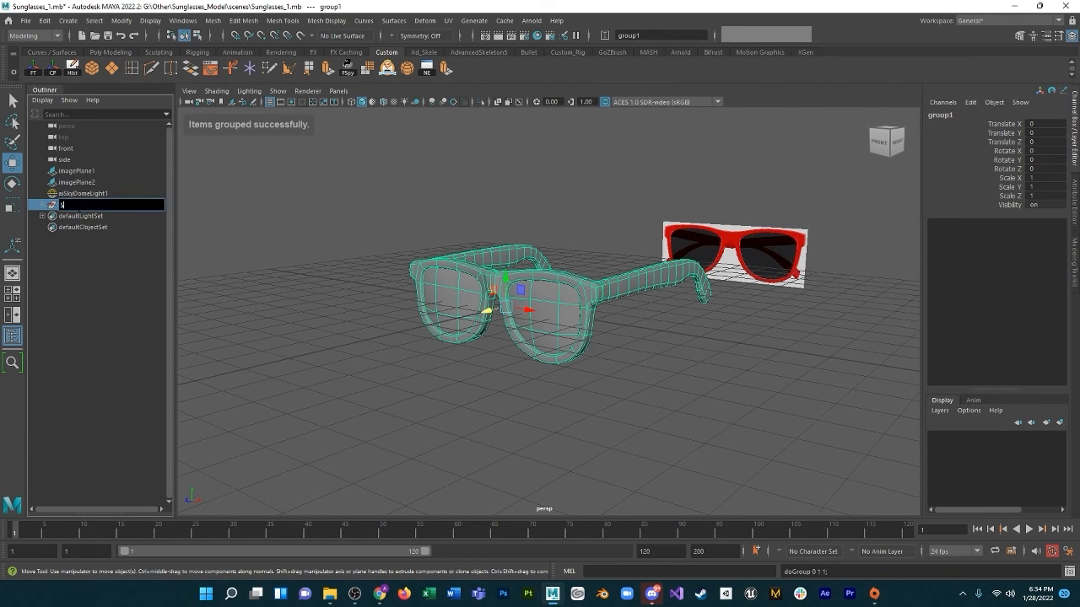
{"action": "type", "text": "unglasses"}
{"action": "key", "text": "Return"}
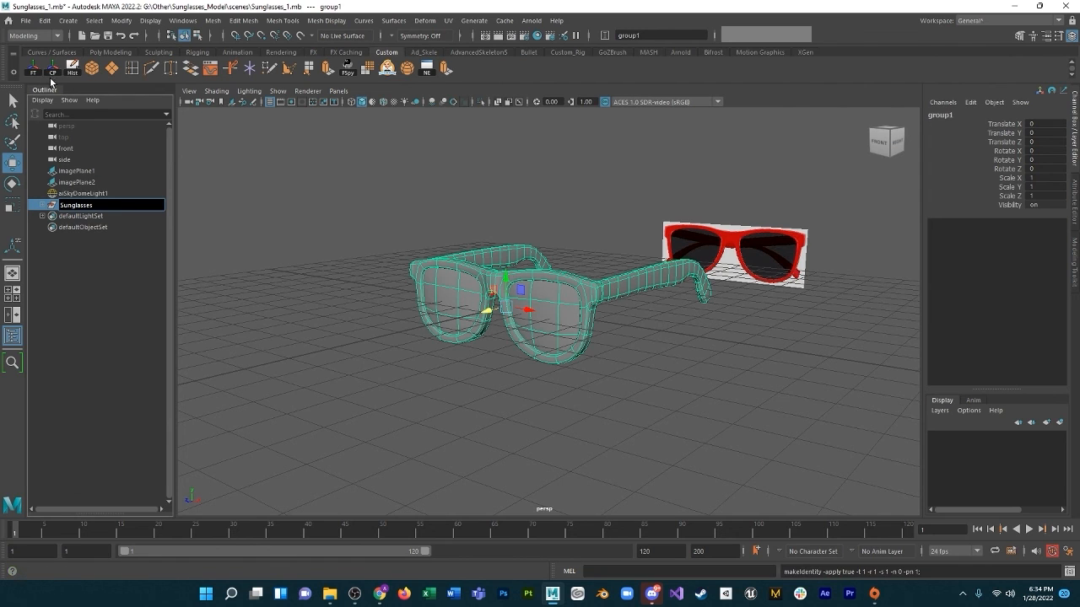
Freeze the transformations of the Sunglasses group and center its pivot.
{"action": "left_click", "coordinate": [52, 70]}
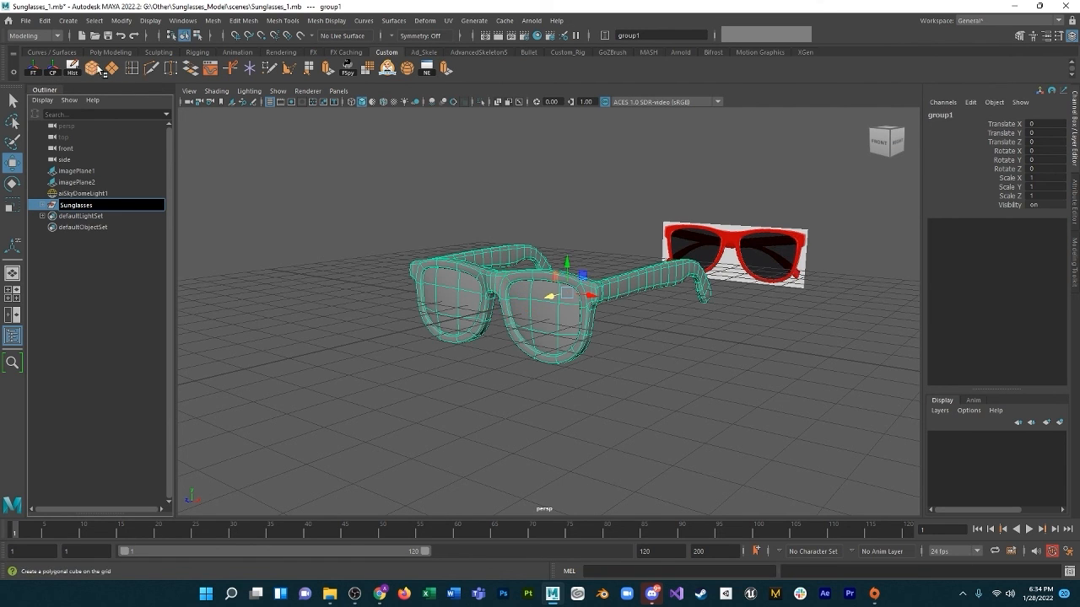
{"action": "left_click", "coordinate": [122, 20]}
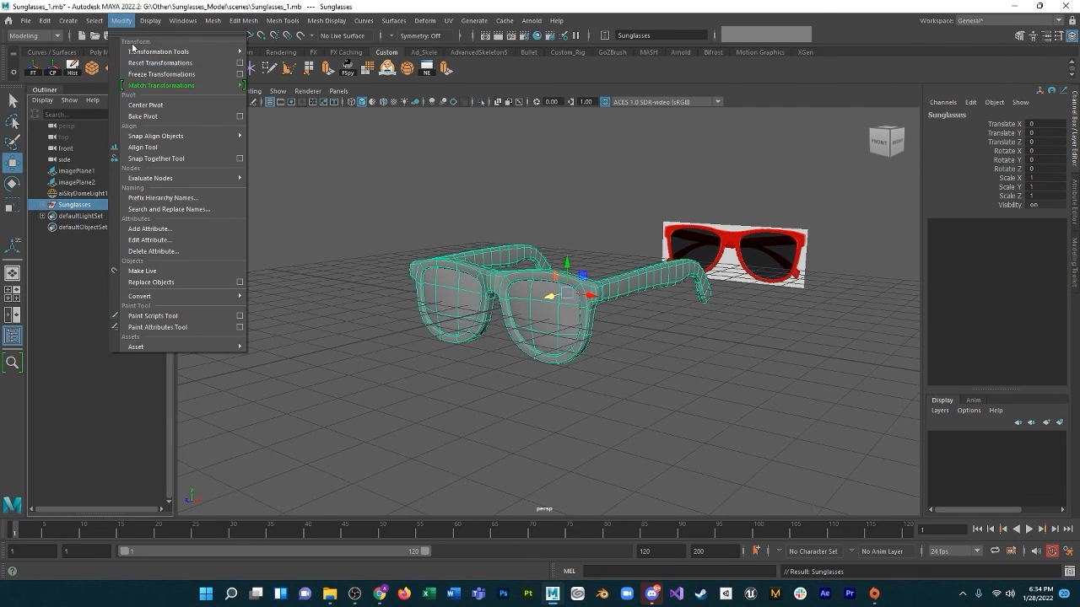
{"action": "left_click", "coordinate": [492, 212]}
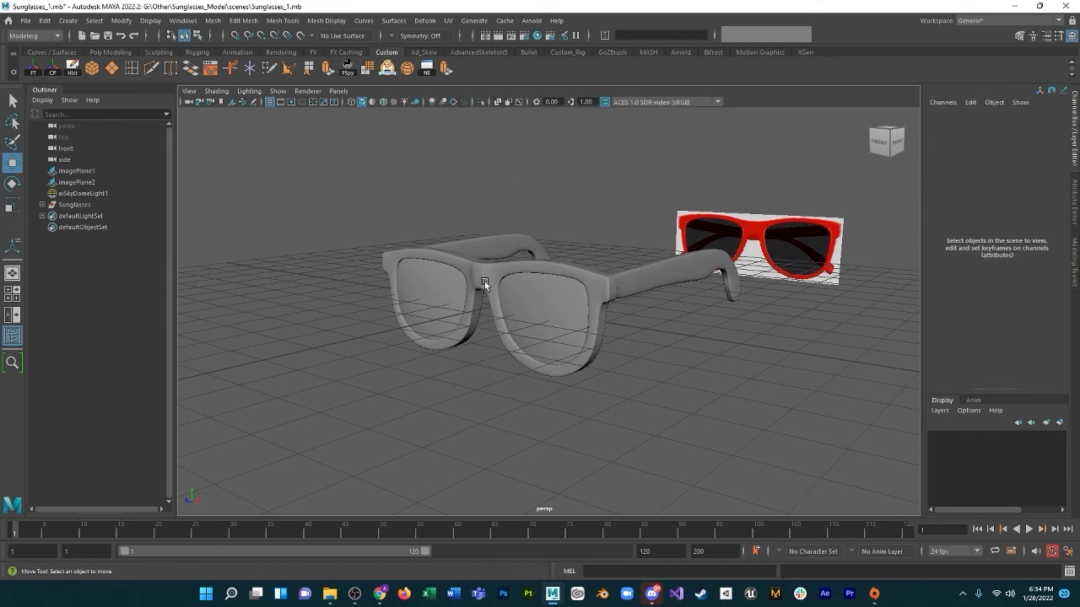
{"action": "left_click", "coordinate": [484, 281]}
Select the frames, both arms and the lenses and turn off their smooth mesh preview.
{"action": "scroll", "coordinate": [483, 245], "scroll_direction": "down", "scroll_amount": 2}
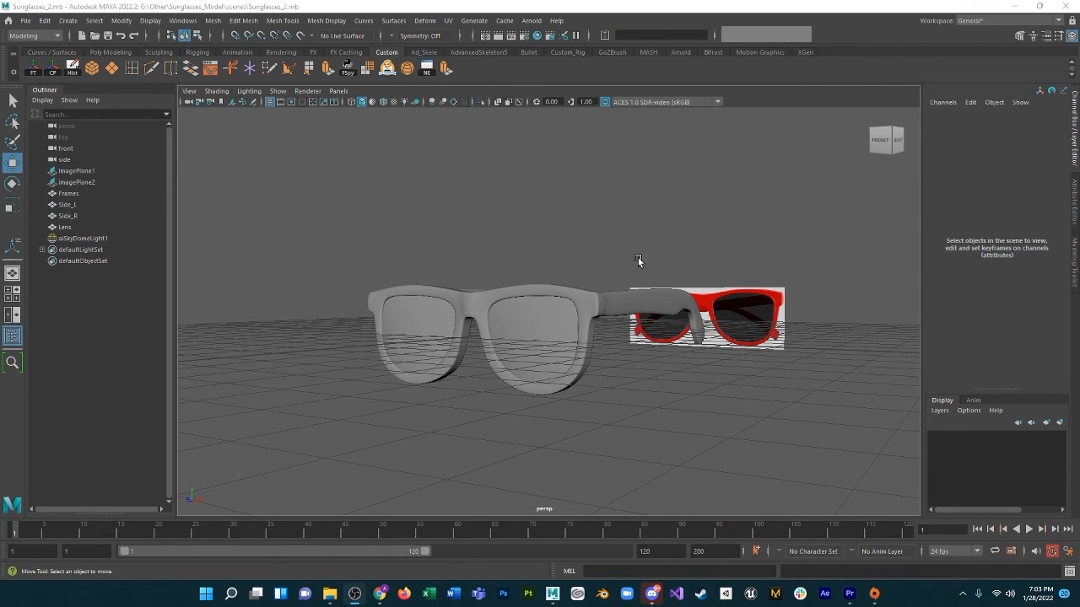
{"action": "left_click_drag", "start_coordinate": [638, 260], "coordinate": [607, 251], "text": "alt"}
{"action": "left_click_drag", "start_coordinate": [344, 191], "coordinate": [662, 455]}
{"action": "key", "text": "1"}
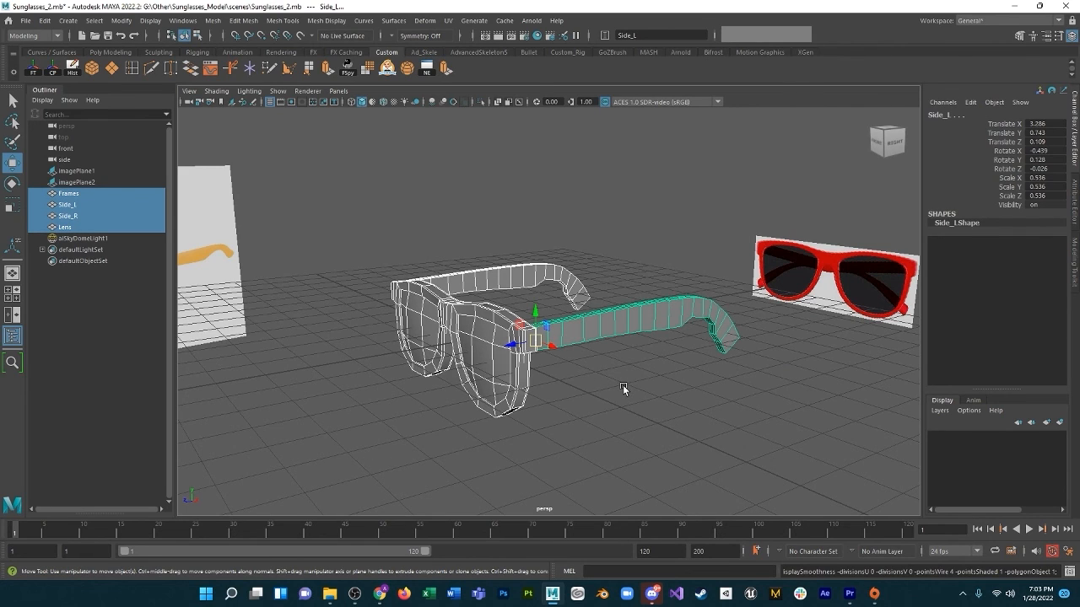
{"action": "left_click_drag", "start_coordinate": [606, 383], "coordinate": [647, 387], "text": "alt"}
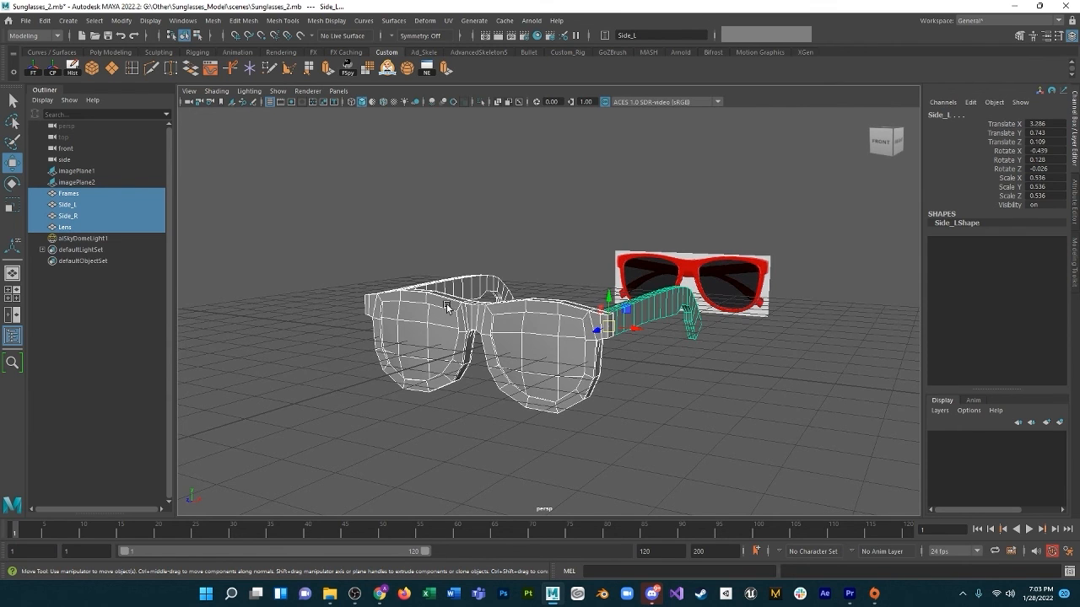
Smooth all the selected glasses parts with exponential divisions at division level 1, and check the denser meshes.
{"action": "left_click", "coordinate": [212, 20]}
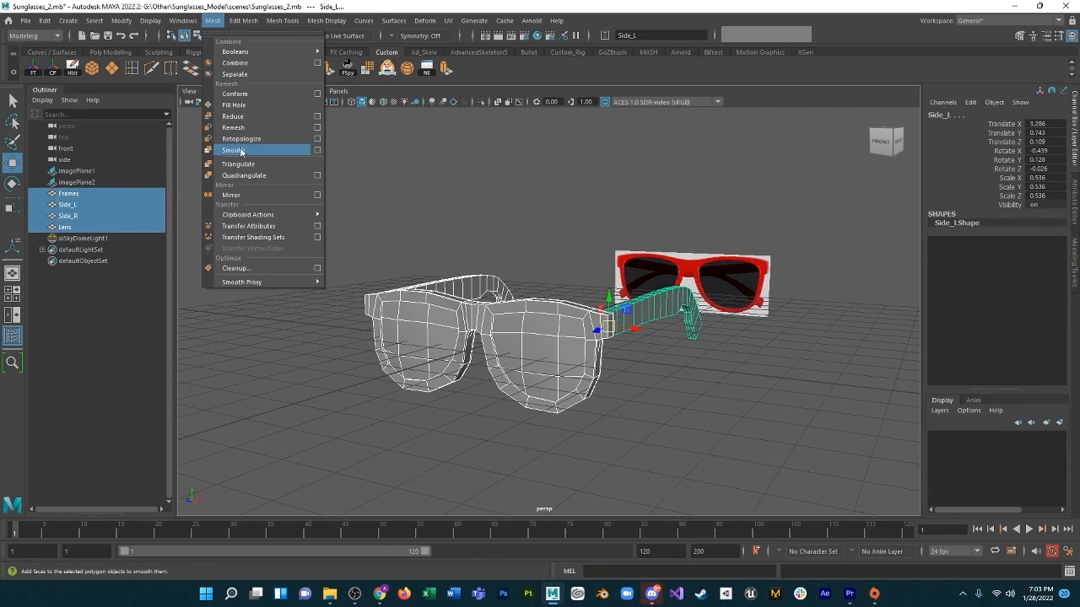
{"action": "left_click", "coordinate": [318, 151]}
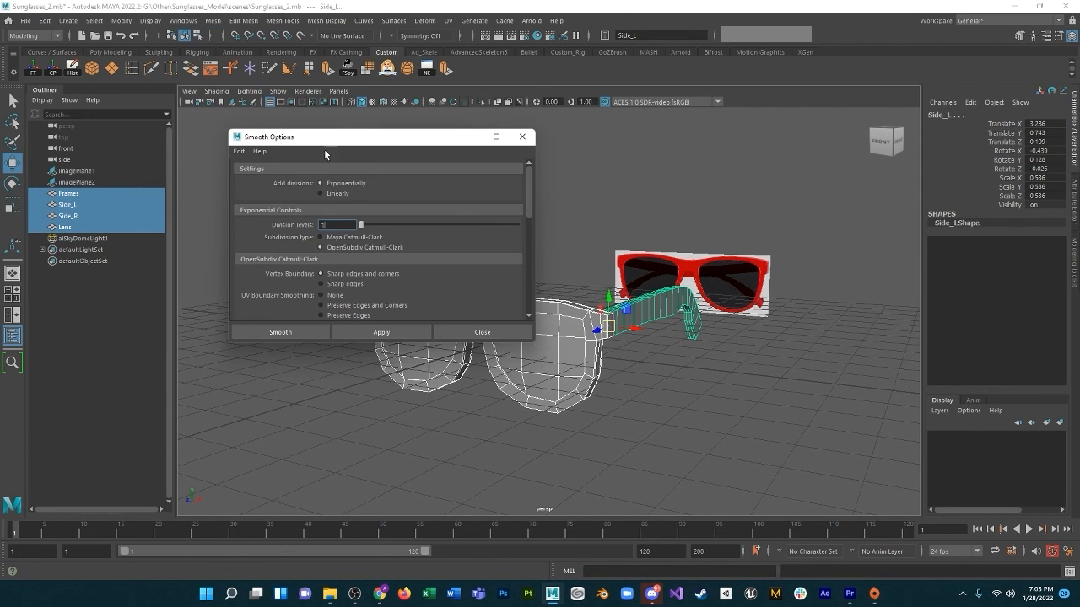
{"action": "left_click_drag", "start_coordinate": [372, 143], "coordinate": [875, 180]}
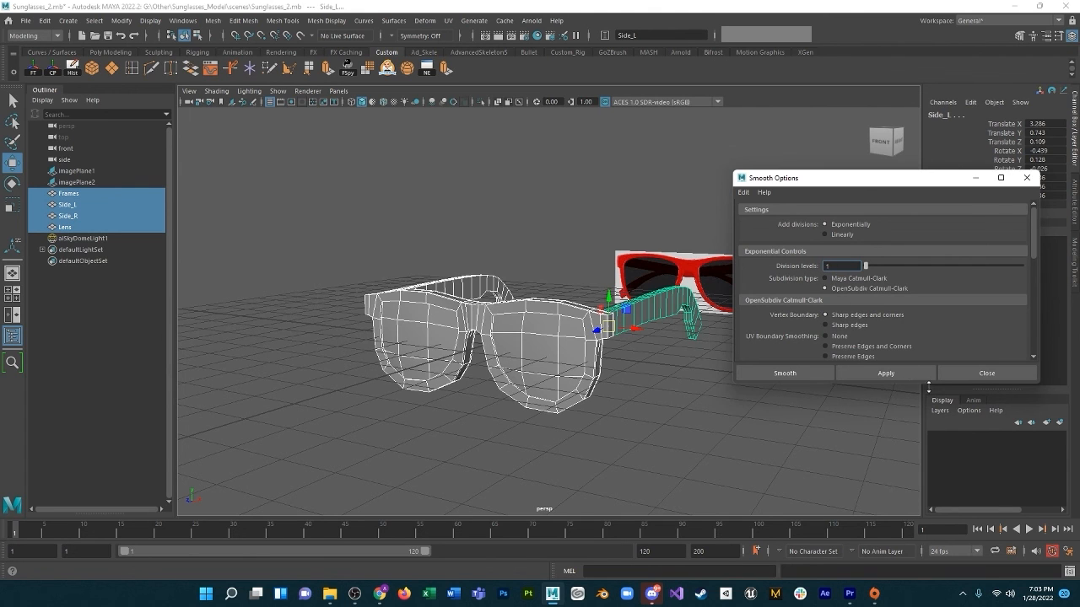
{"action": "left_click", "coordinate": [816, 373]}
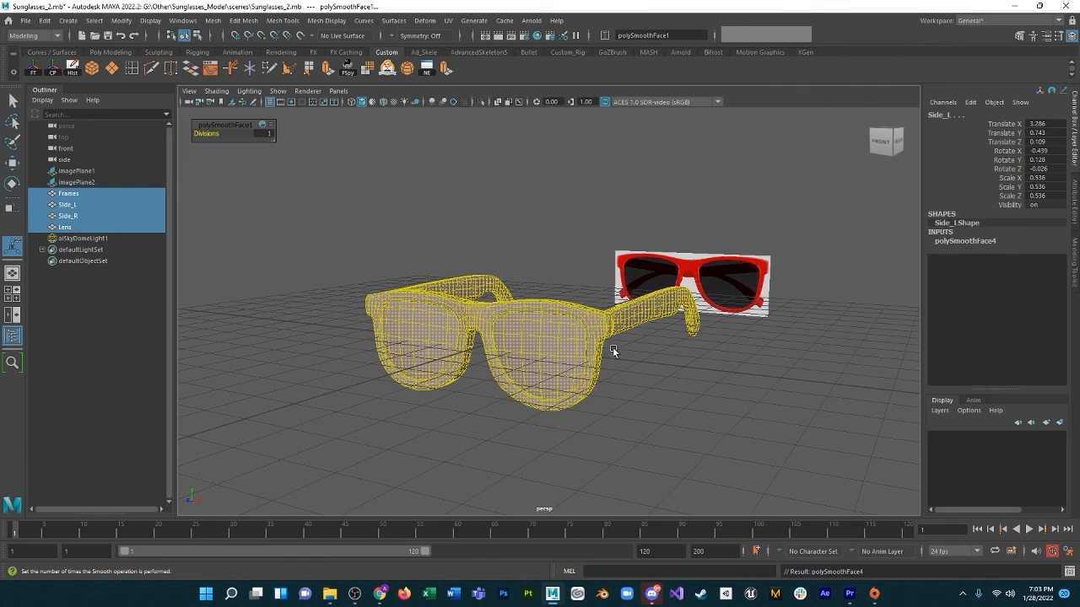
{"action": "left_click", "coordinate": [529, 236]}
{"action": "left_click", "coordinate": [472, 314]}
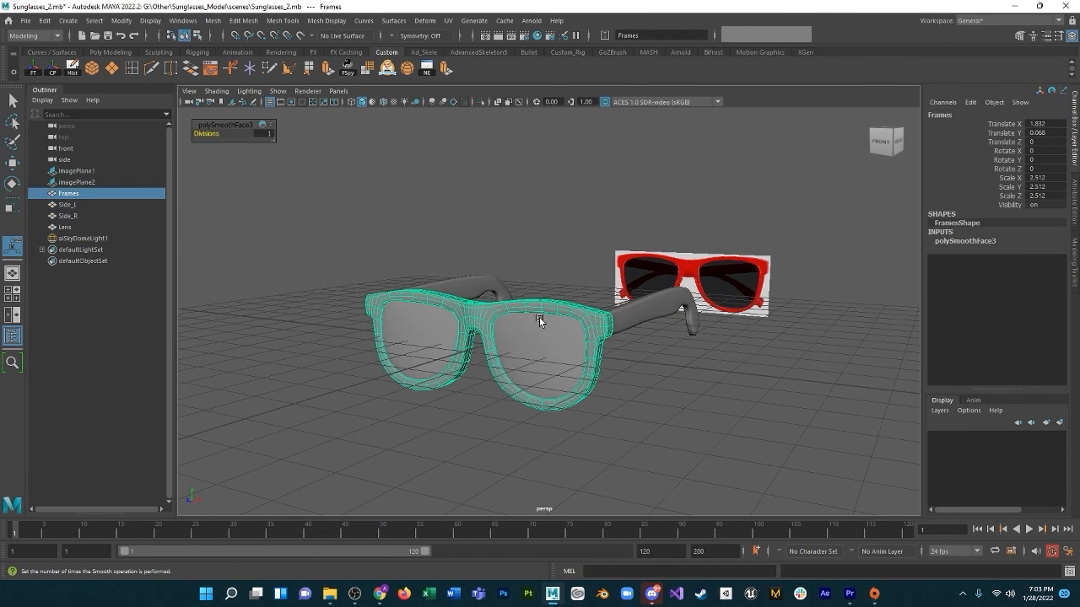
{"action": "left_click", "coordinate": [609, 306]}
{"action": "left_click", "coordinate": [548, 247]}
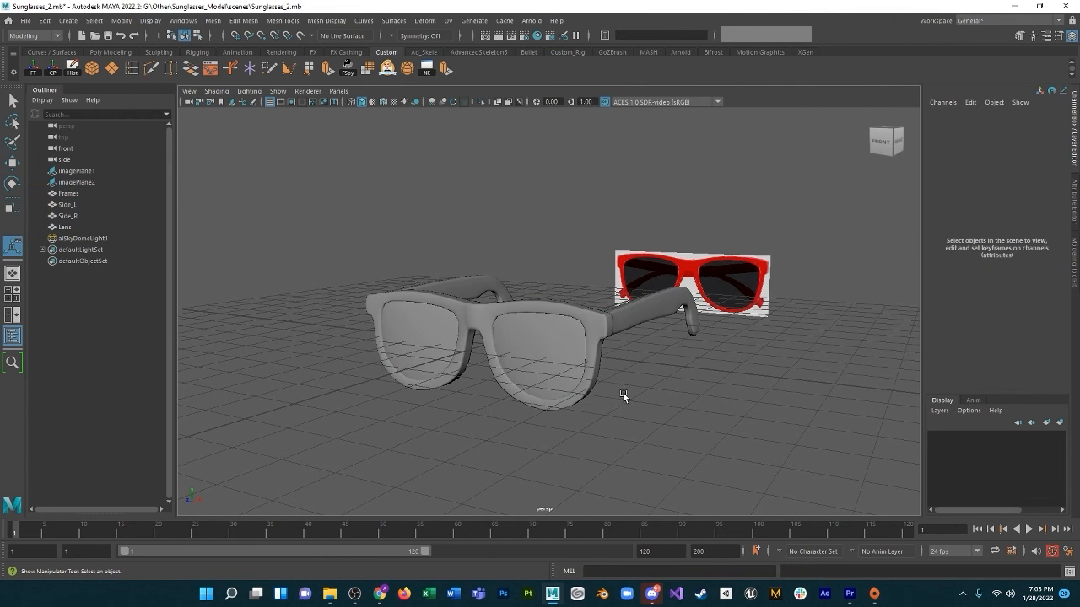
Select all the glasses parts again and turn on smooth mesh preview for them.
{"action": "scroll", "coordinate": [623, 392], "scroll_direction": "down", "scroll_amount": 2}
{"action": "mouse_move", "coordinate": [612, 393]}
{"action": "left_mouse_down", "text": "alt"}
{"action": "mouse_move", "coordinate": [700, 439]}
{"action": "mouse_move", "coordinate": [578, 376]}
{"action": "mouse_move", "coordinate": [598, 399]}
{"action": "left_mouse_up", "text": "alt"}
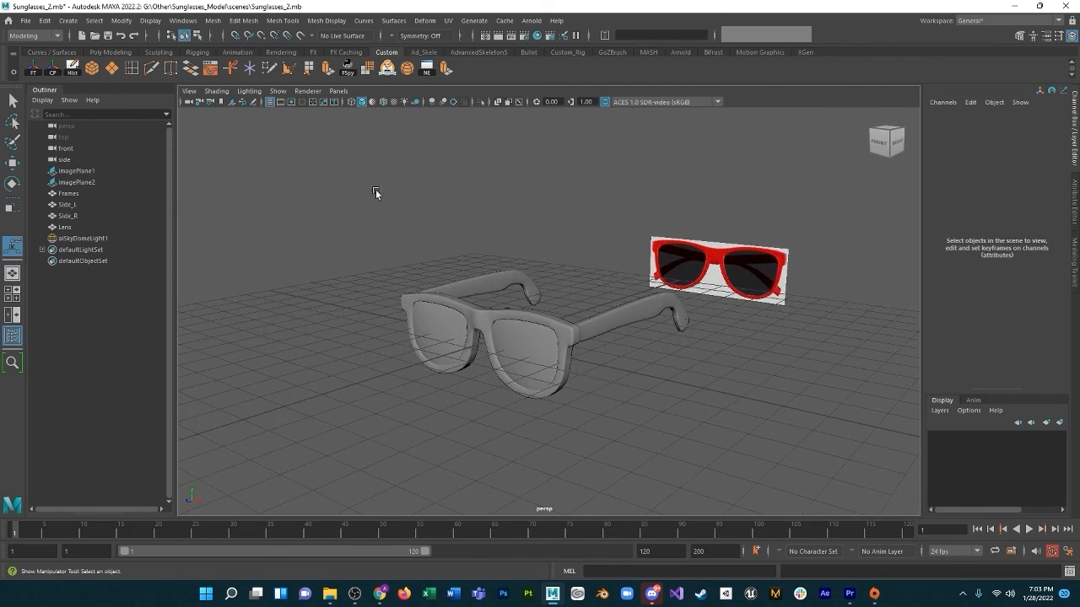
{"action": "left_click_drag", "start_coordinate": [355, 166], "coordinate": [616, 425]}
{"action": "key", "text": "3"}
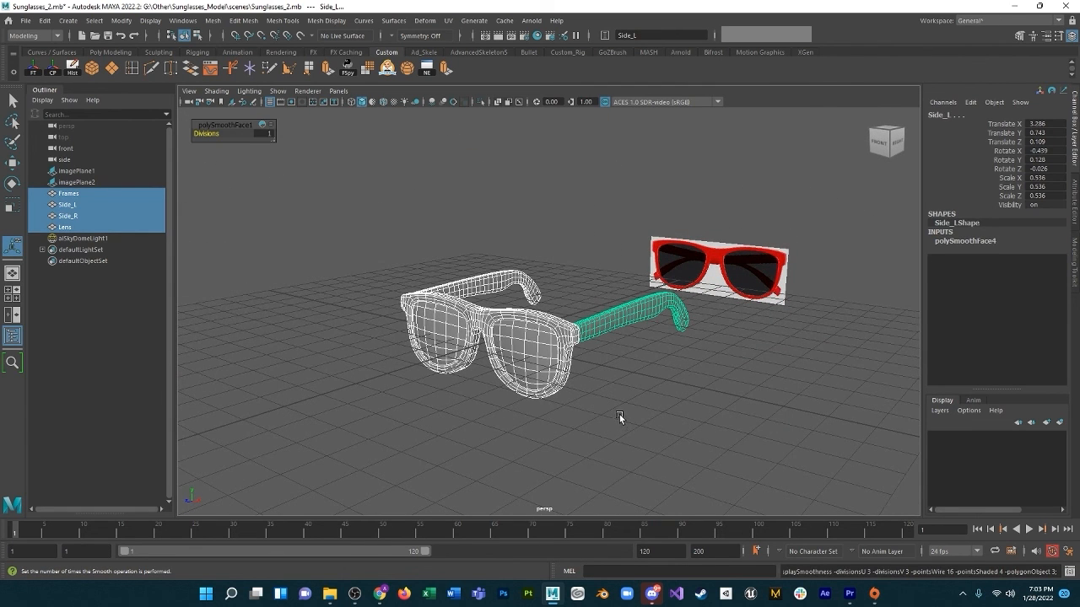
Clear the selection and save the Sunglasses_2.mb scene.
{"action": "left_click", "coordinate": [577, 212]}
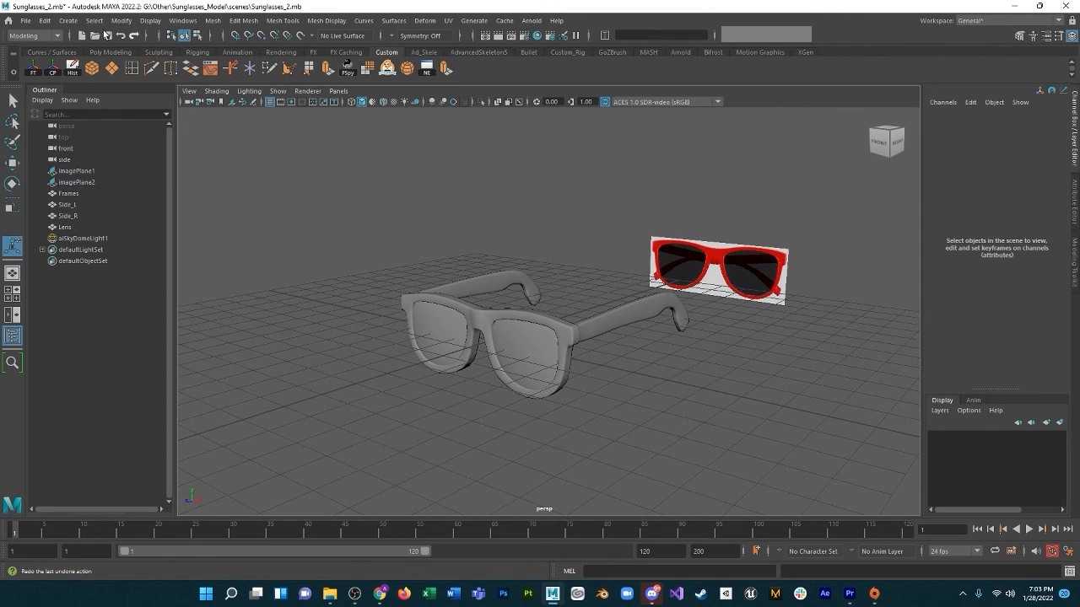
{"action": "left_click", "coordinate": [25, 21]}
{"action": "left_click", "coordinate": [51, 69]}
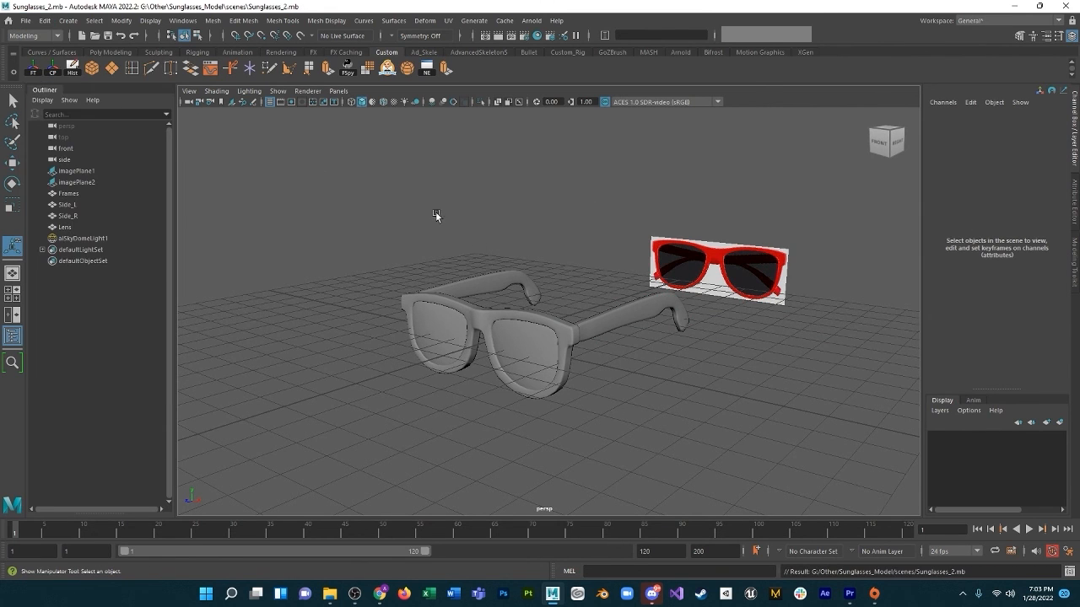